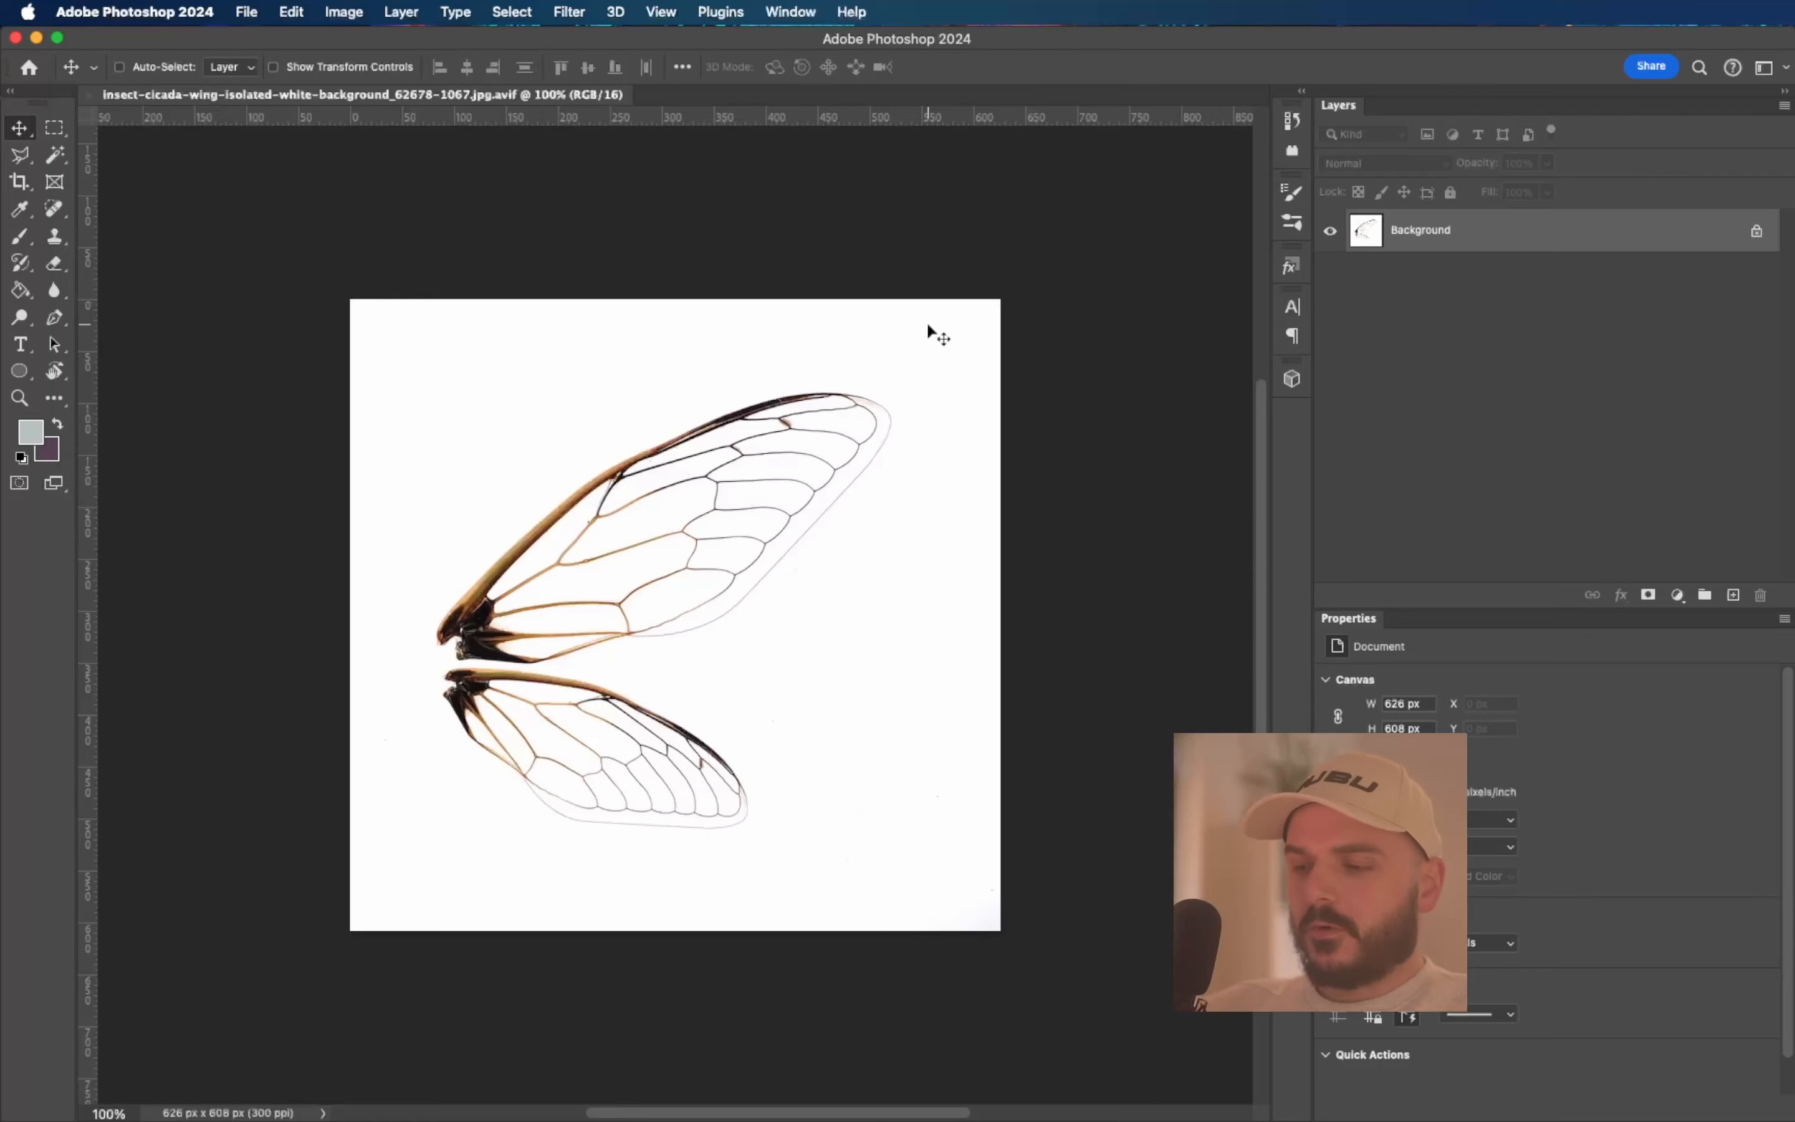
Draw a closed Polygonal Lasso selection around the whole lower wing, keeping the upper wing outside it.
{"action": "key", "text": "super+plus"}
{"action": "key", "text": "super+minus"}
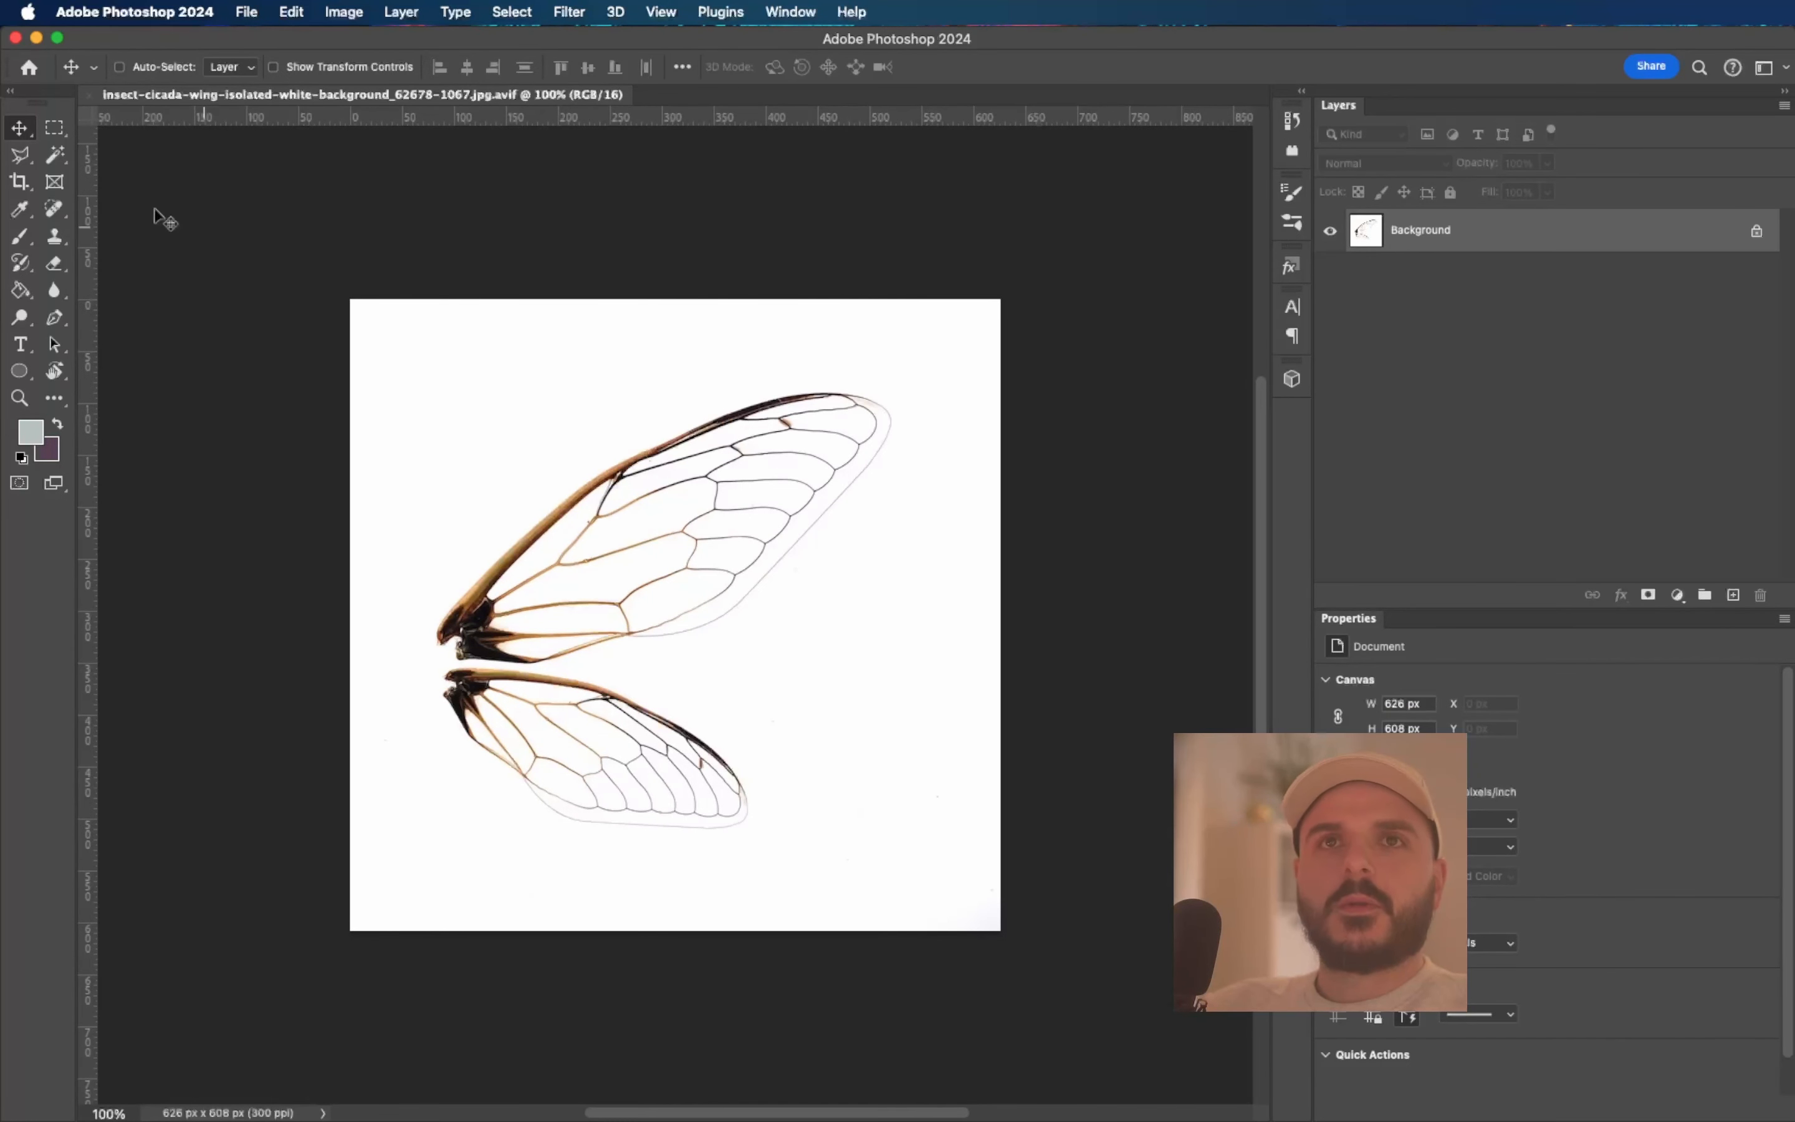
{"action": "left_click", "coordinate": [19, 162]}
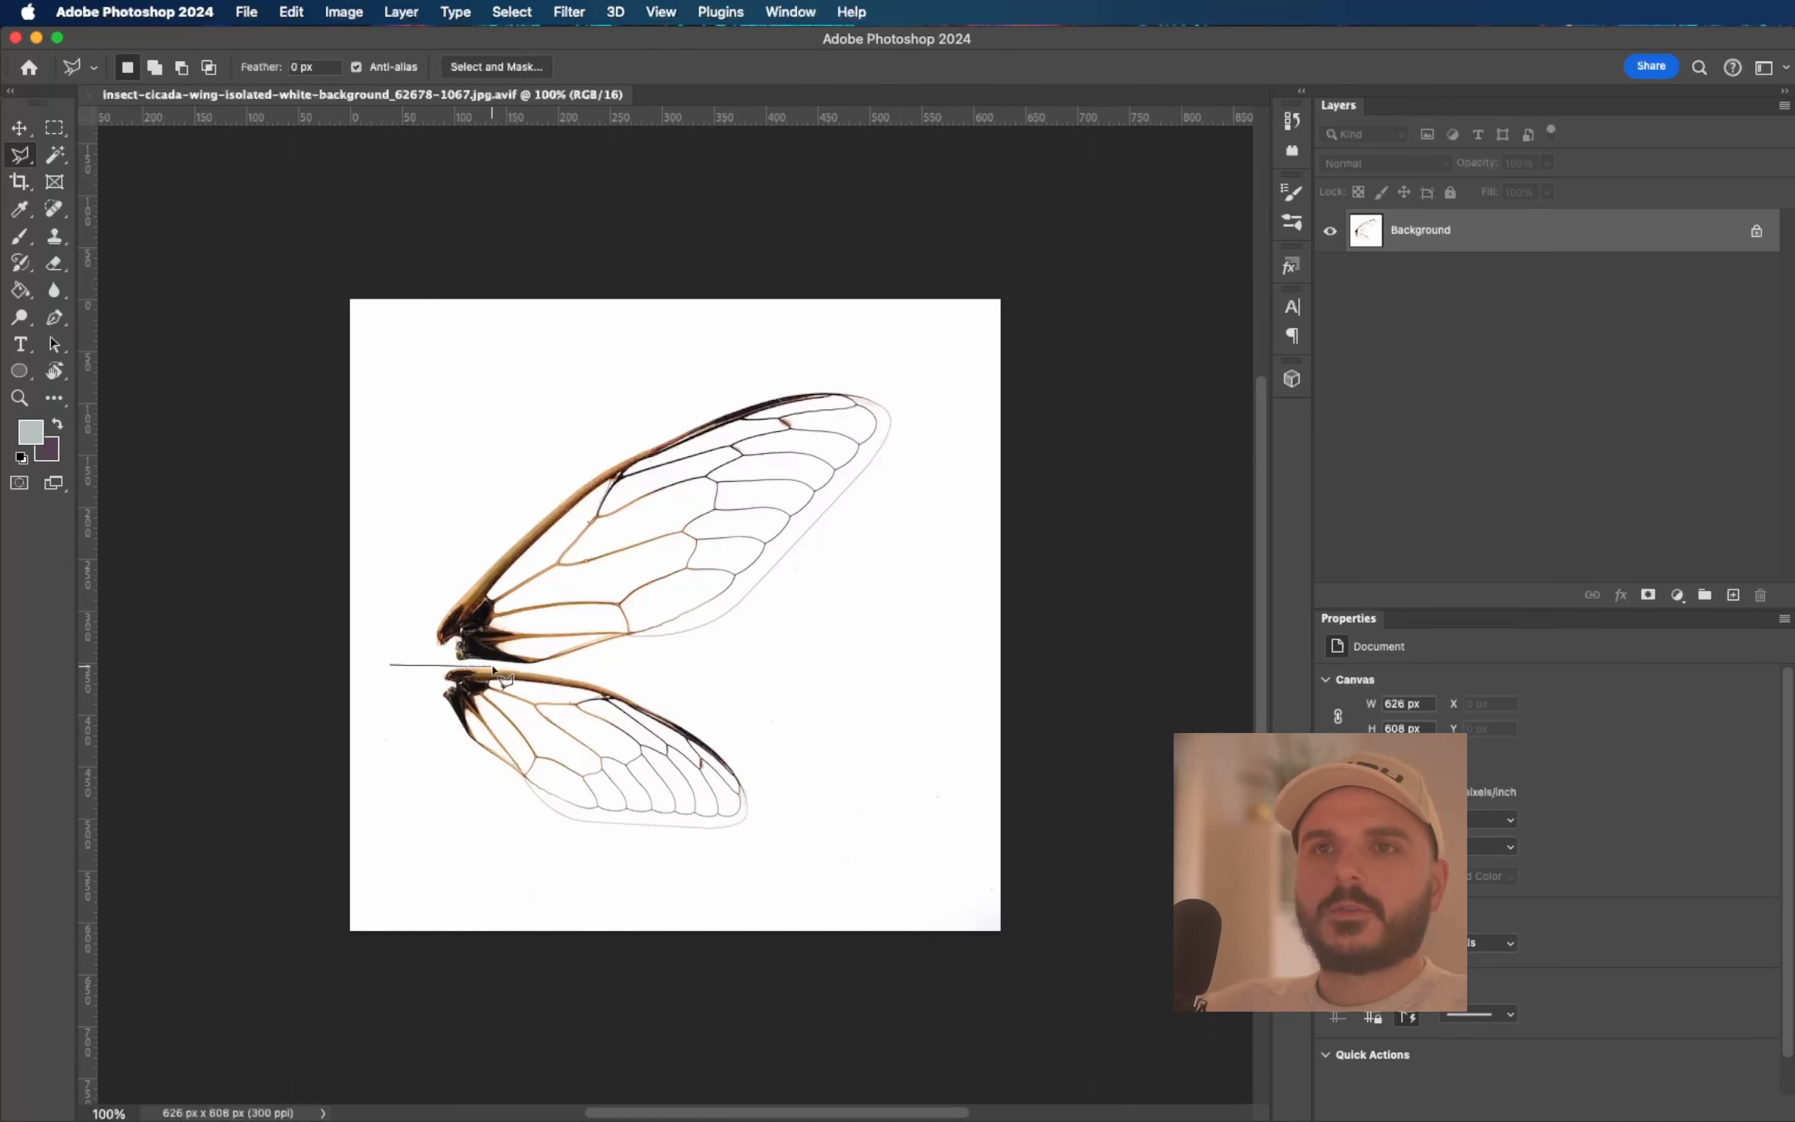
{"action": "left_click_drag", "start_coordinate": [827, 767], "coordinate": [758, 889]}
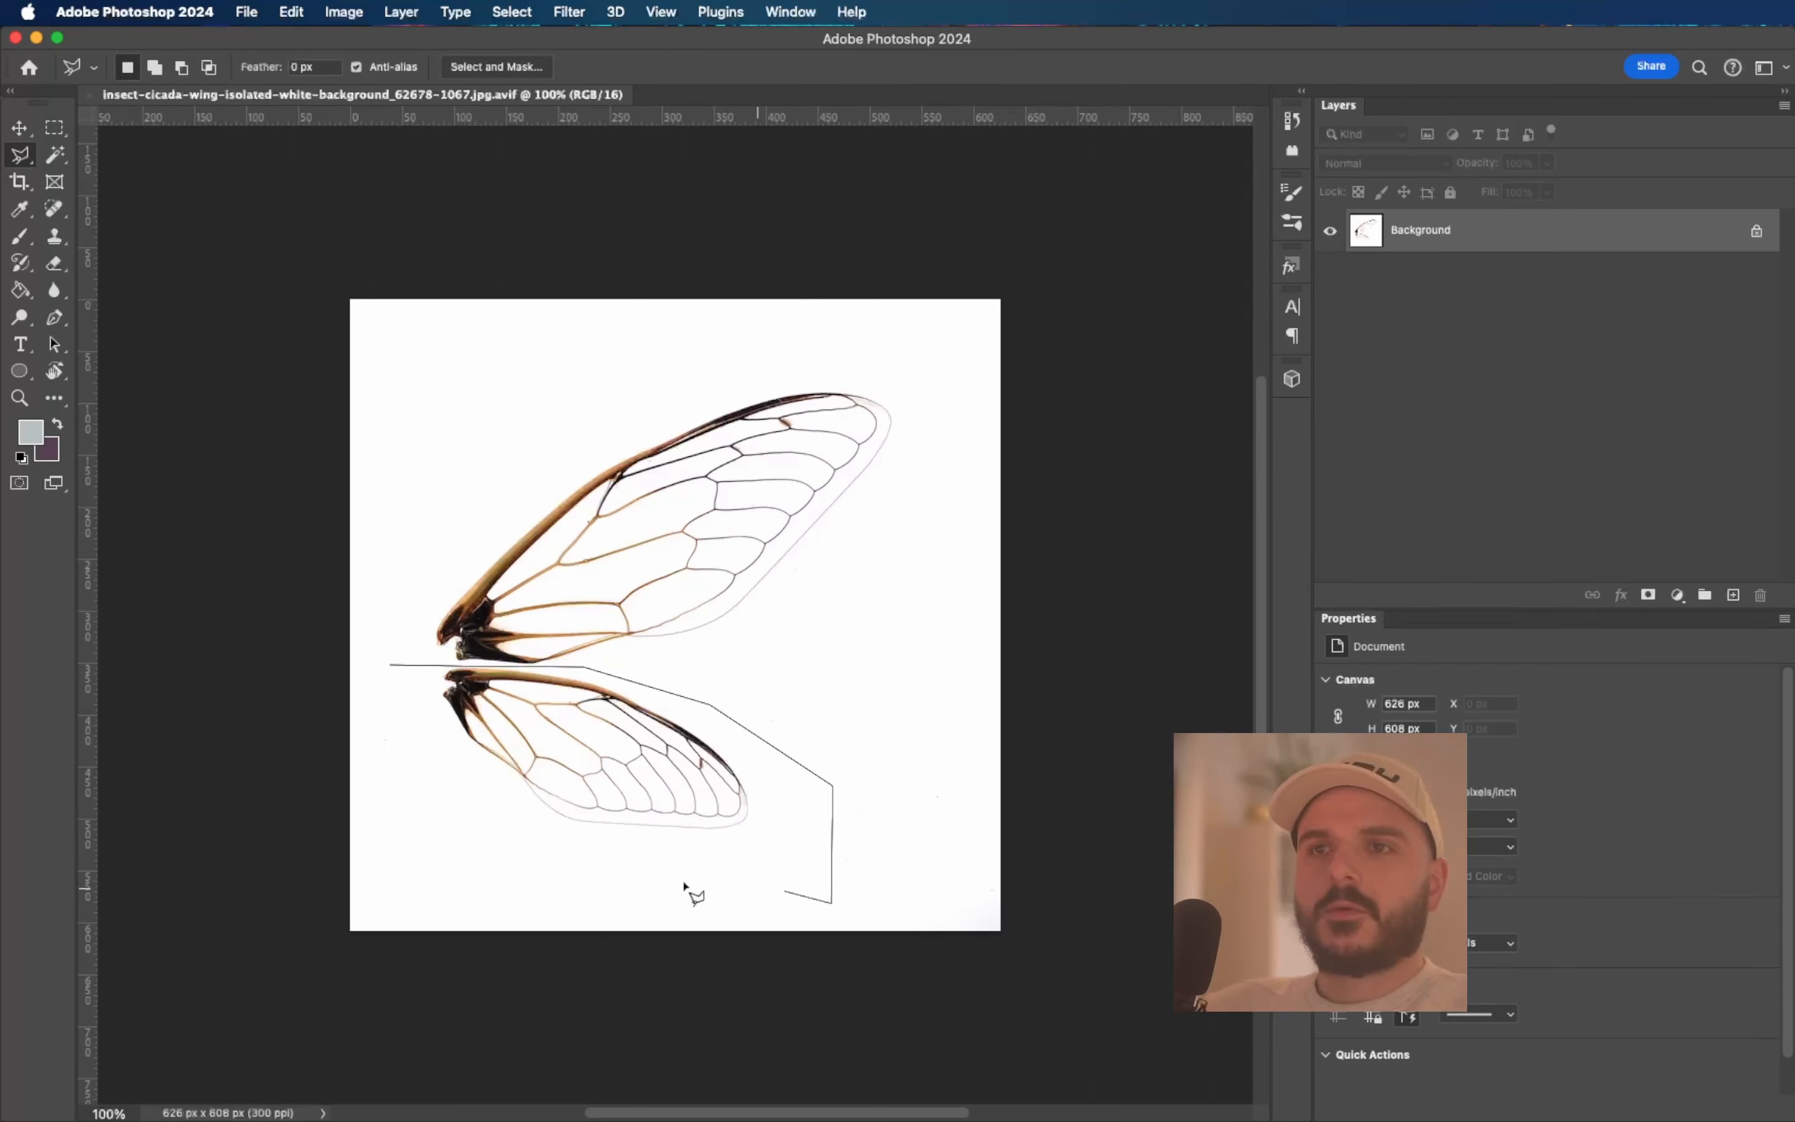
{"action": "left_click", "coordinate": [391, 667]}
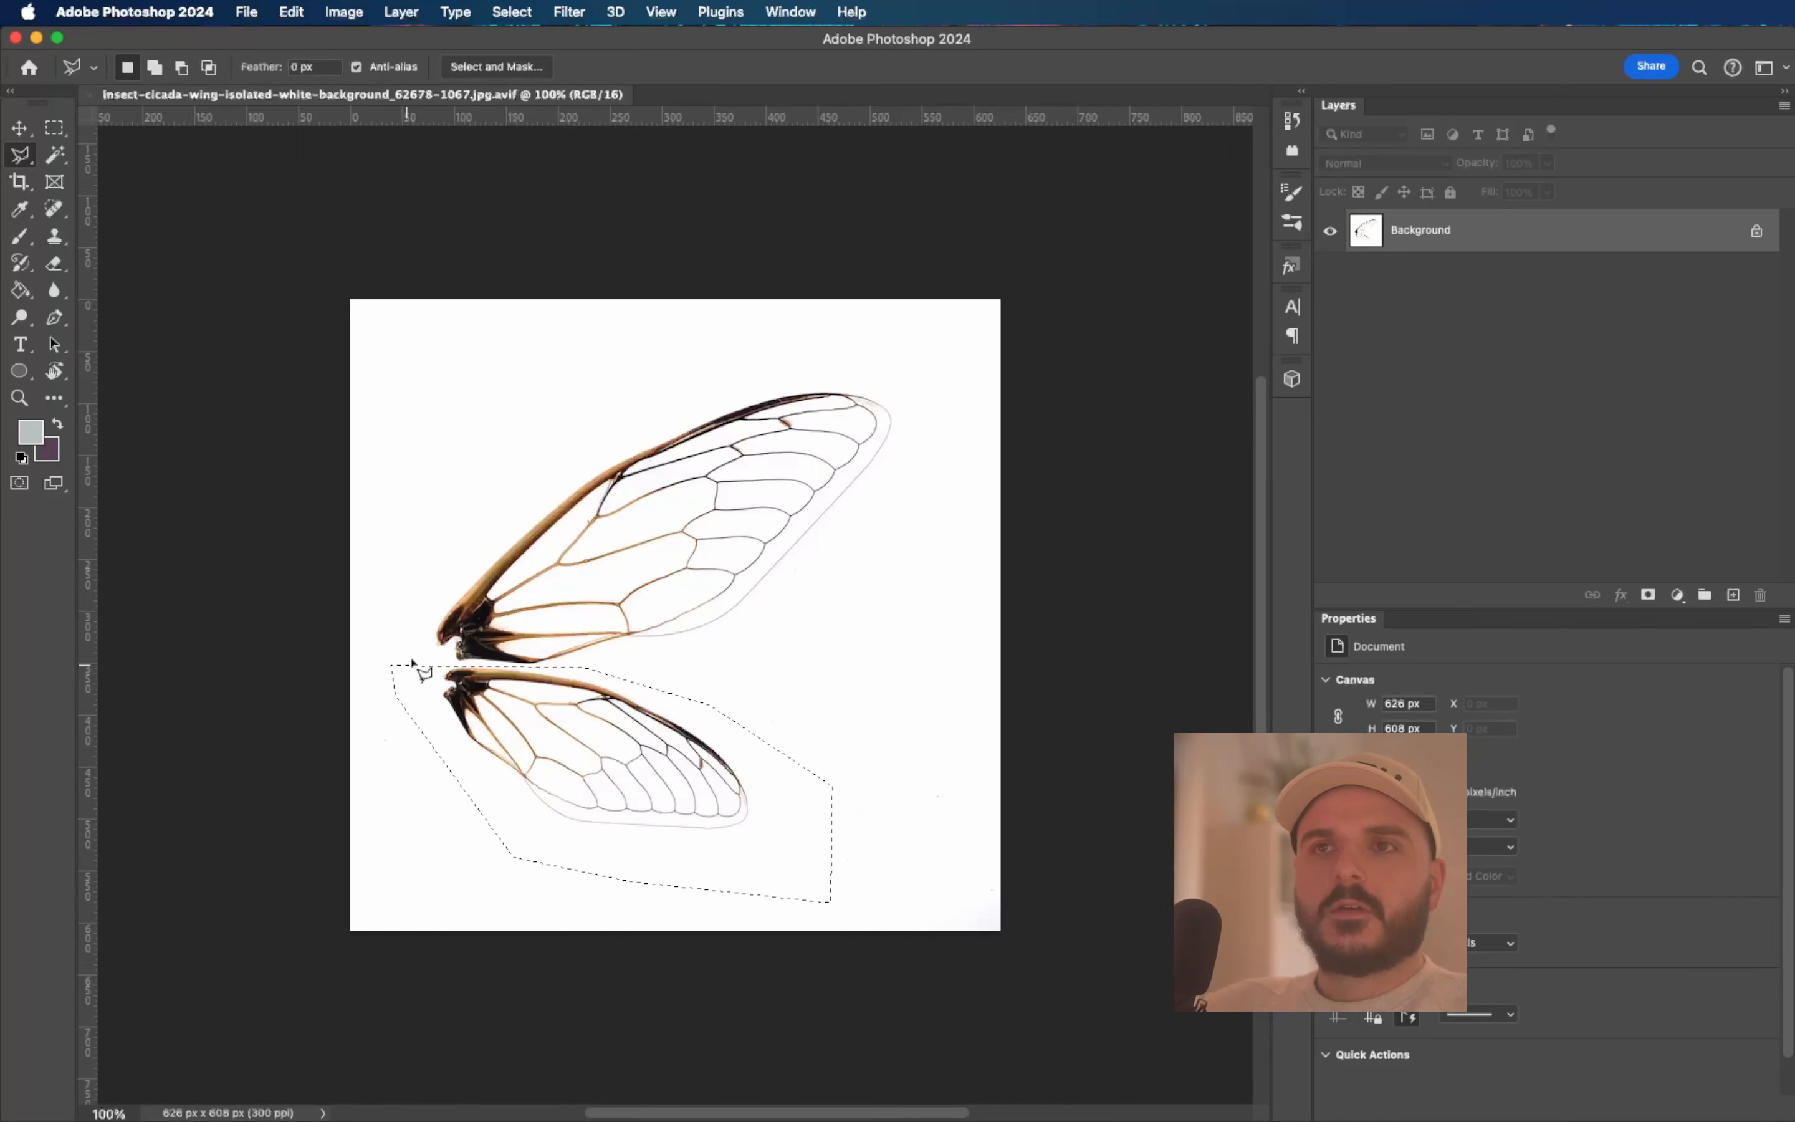
Sample the white background, add a new layer and brush over the selected lower wing with a 150 px soft round brush.
{"action": "key", "text": "i"}
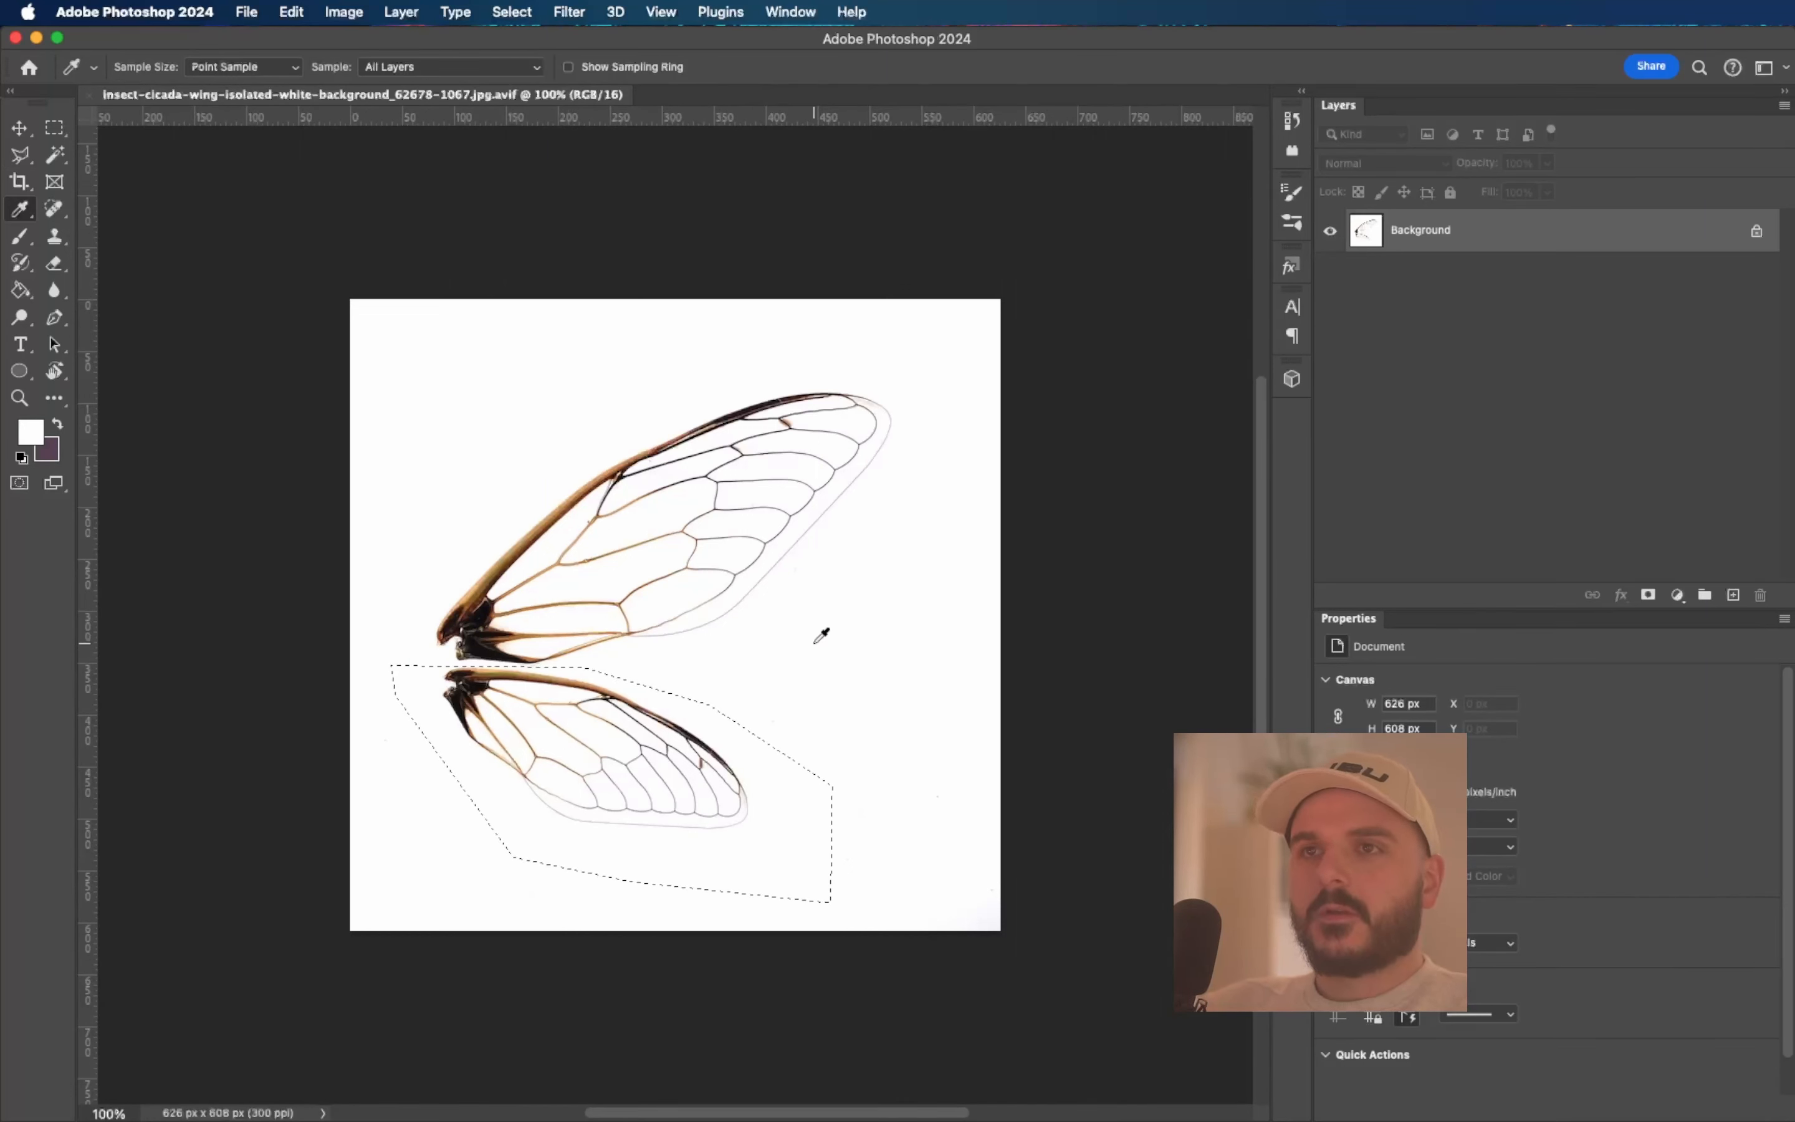
{"action": "key", "text": "b"}
{"action": "key", "text": "super+shift+alt+n"}
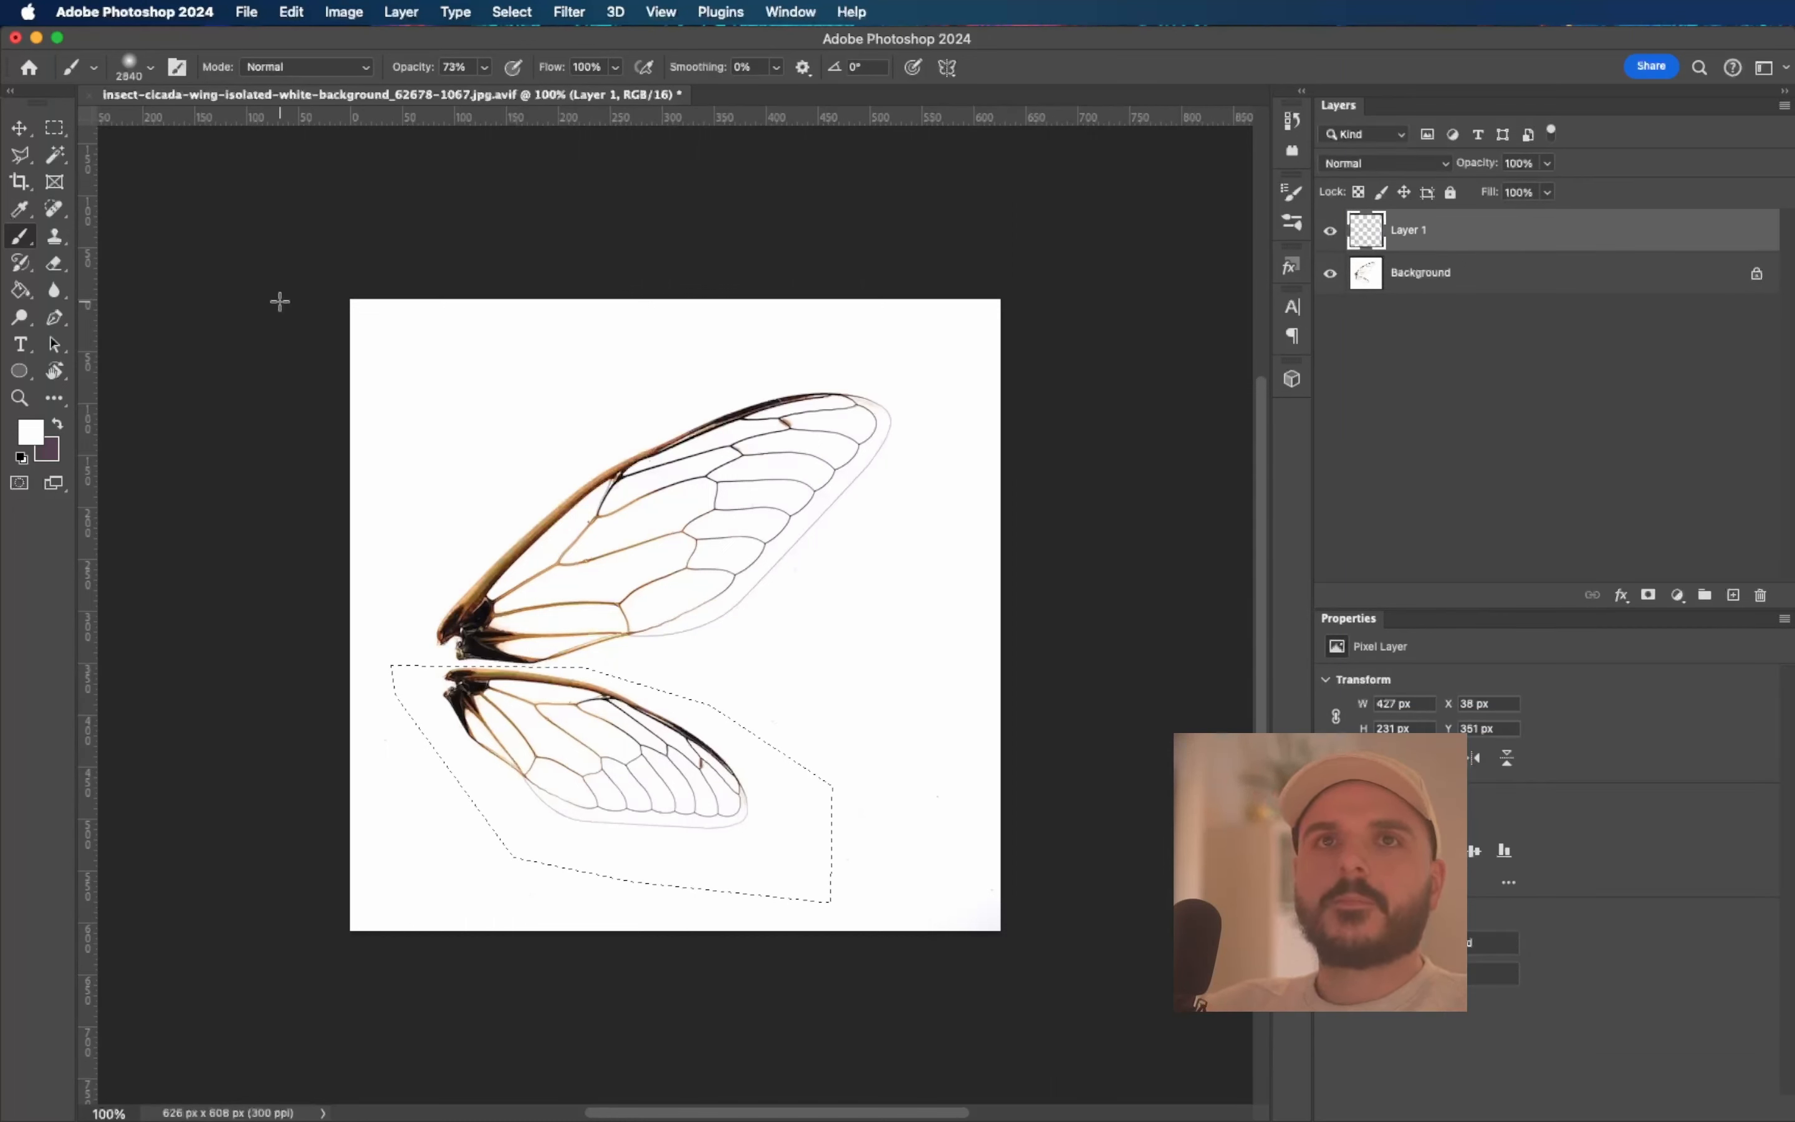
{"action": "left_click", "coordinate": [151, 67]}
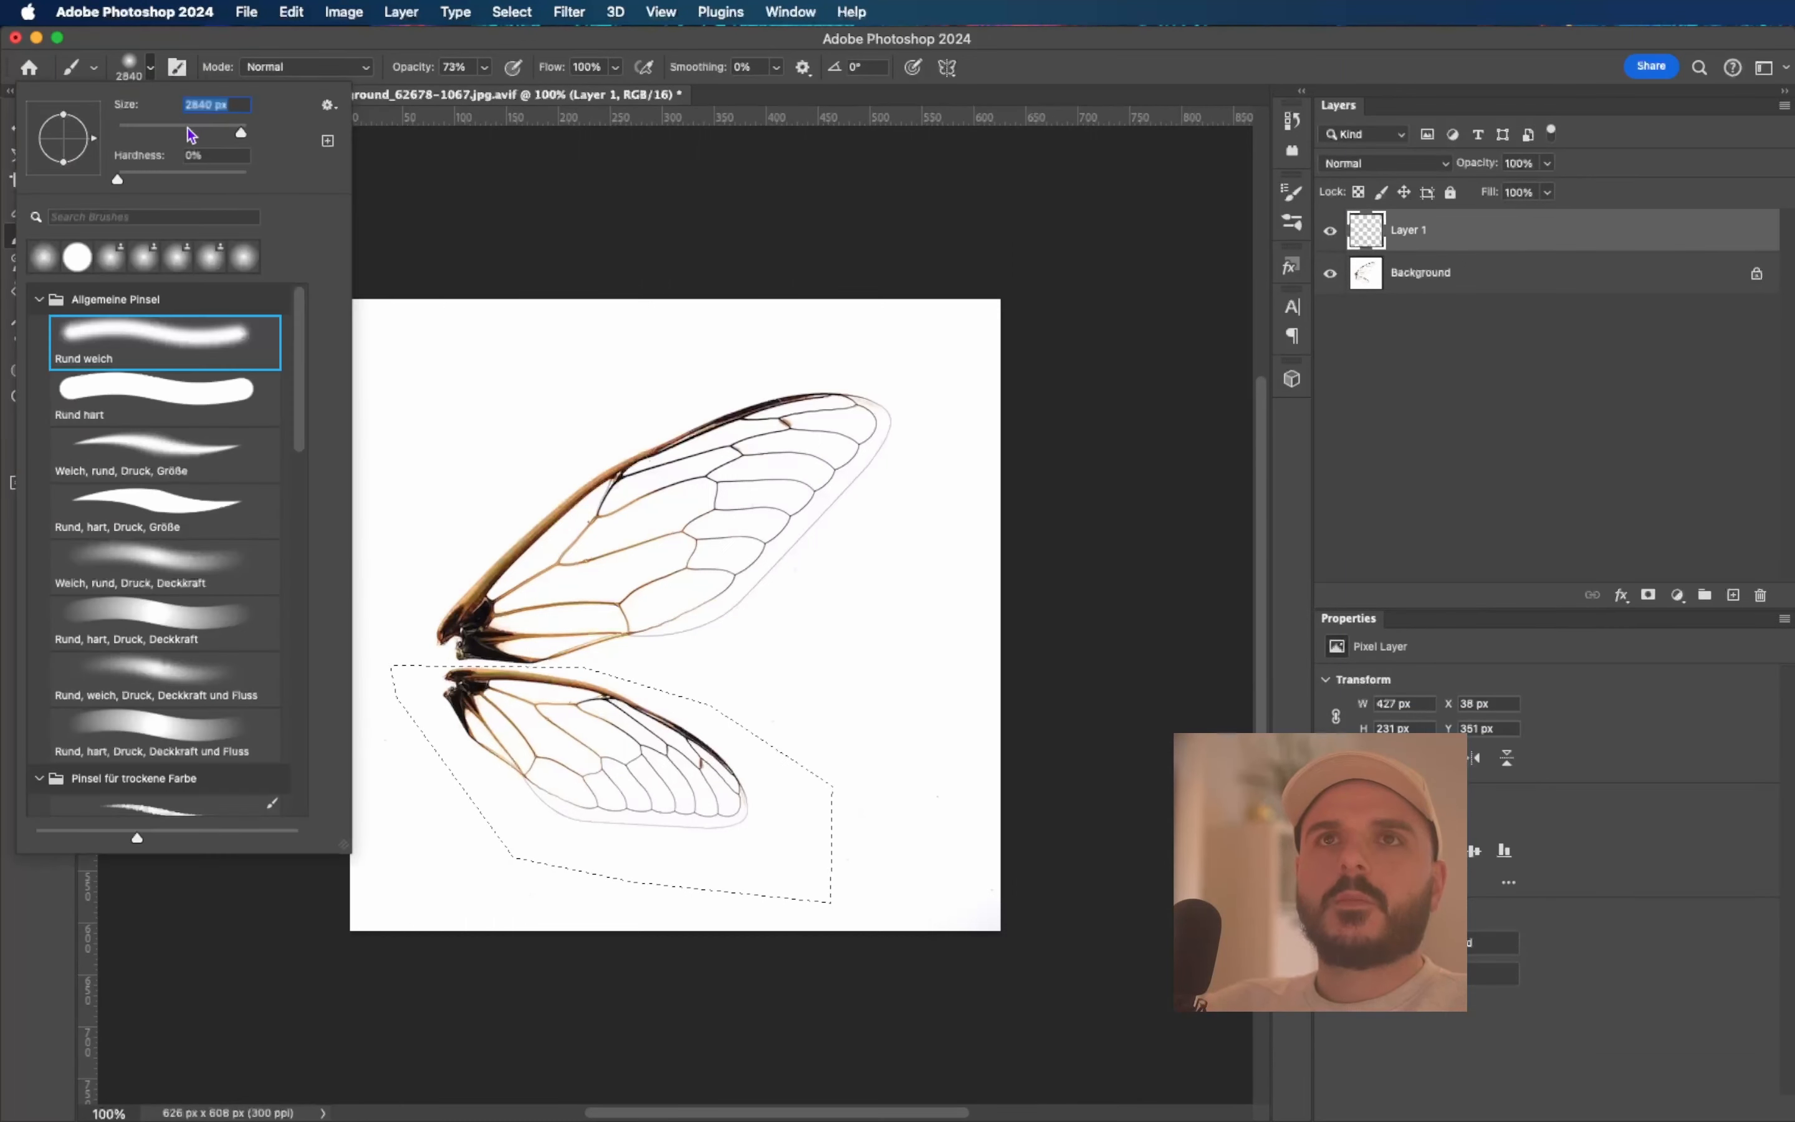
{"action": "left_click_drag", "start_coordinate": [626, 695], "coordinate": [521, 713]}
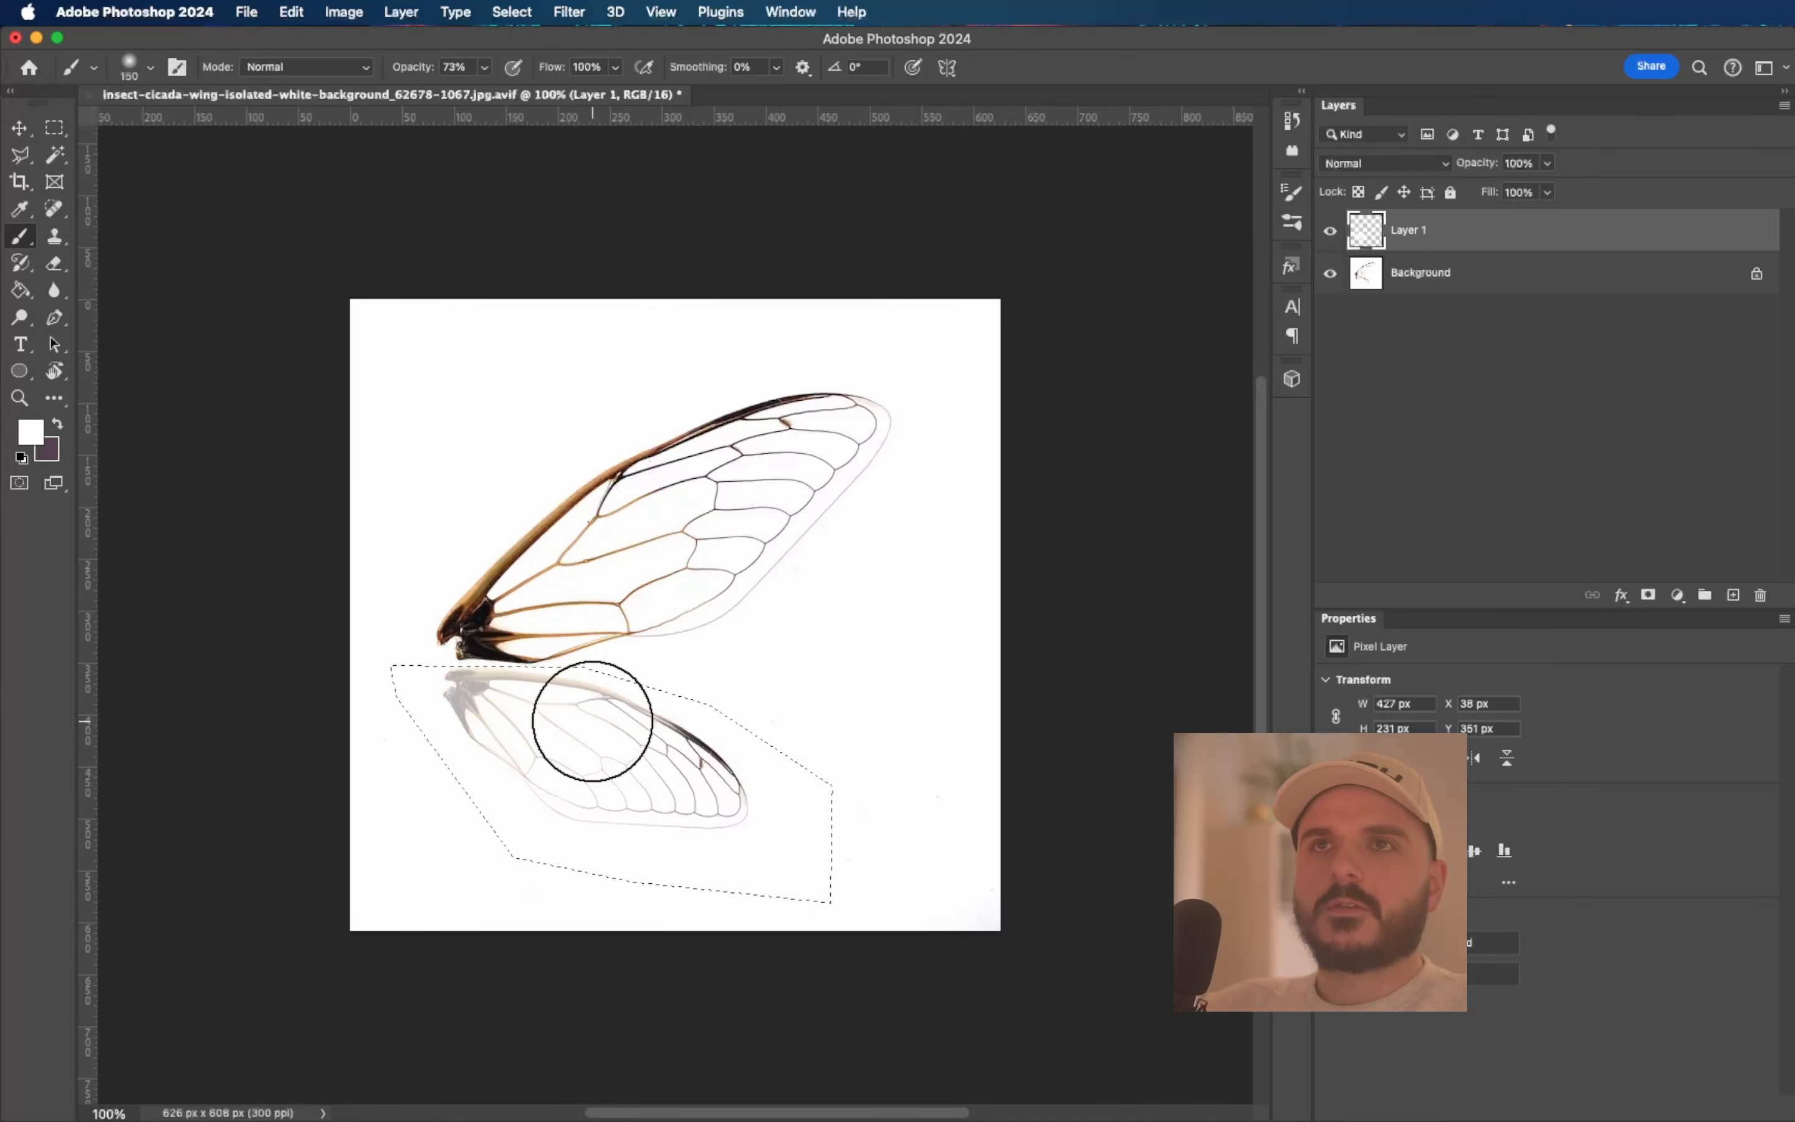
Raise the brush opacity to 100%, paint the lower wing out completely in white and clear the selection.
{"action": "left_click", "coordinate": [486, 67]}
{"action": "left_click_drag", "start_coordinate": [504, 97], "coordinate": [515, 97]}
{"action": "left_click_drag", "start_coordinate": [534, 690], "coordinate": [453, 731]}
{"action": "left_click_drag", "start_coordinate": [660, 700], "coordinate": [641, 749]}
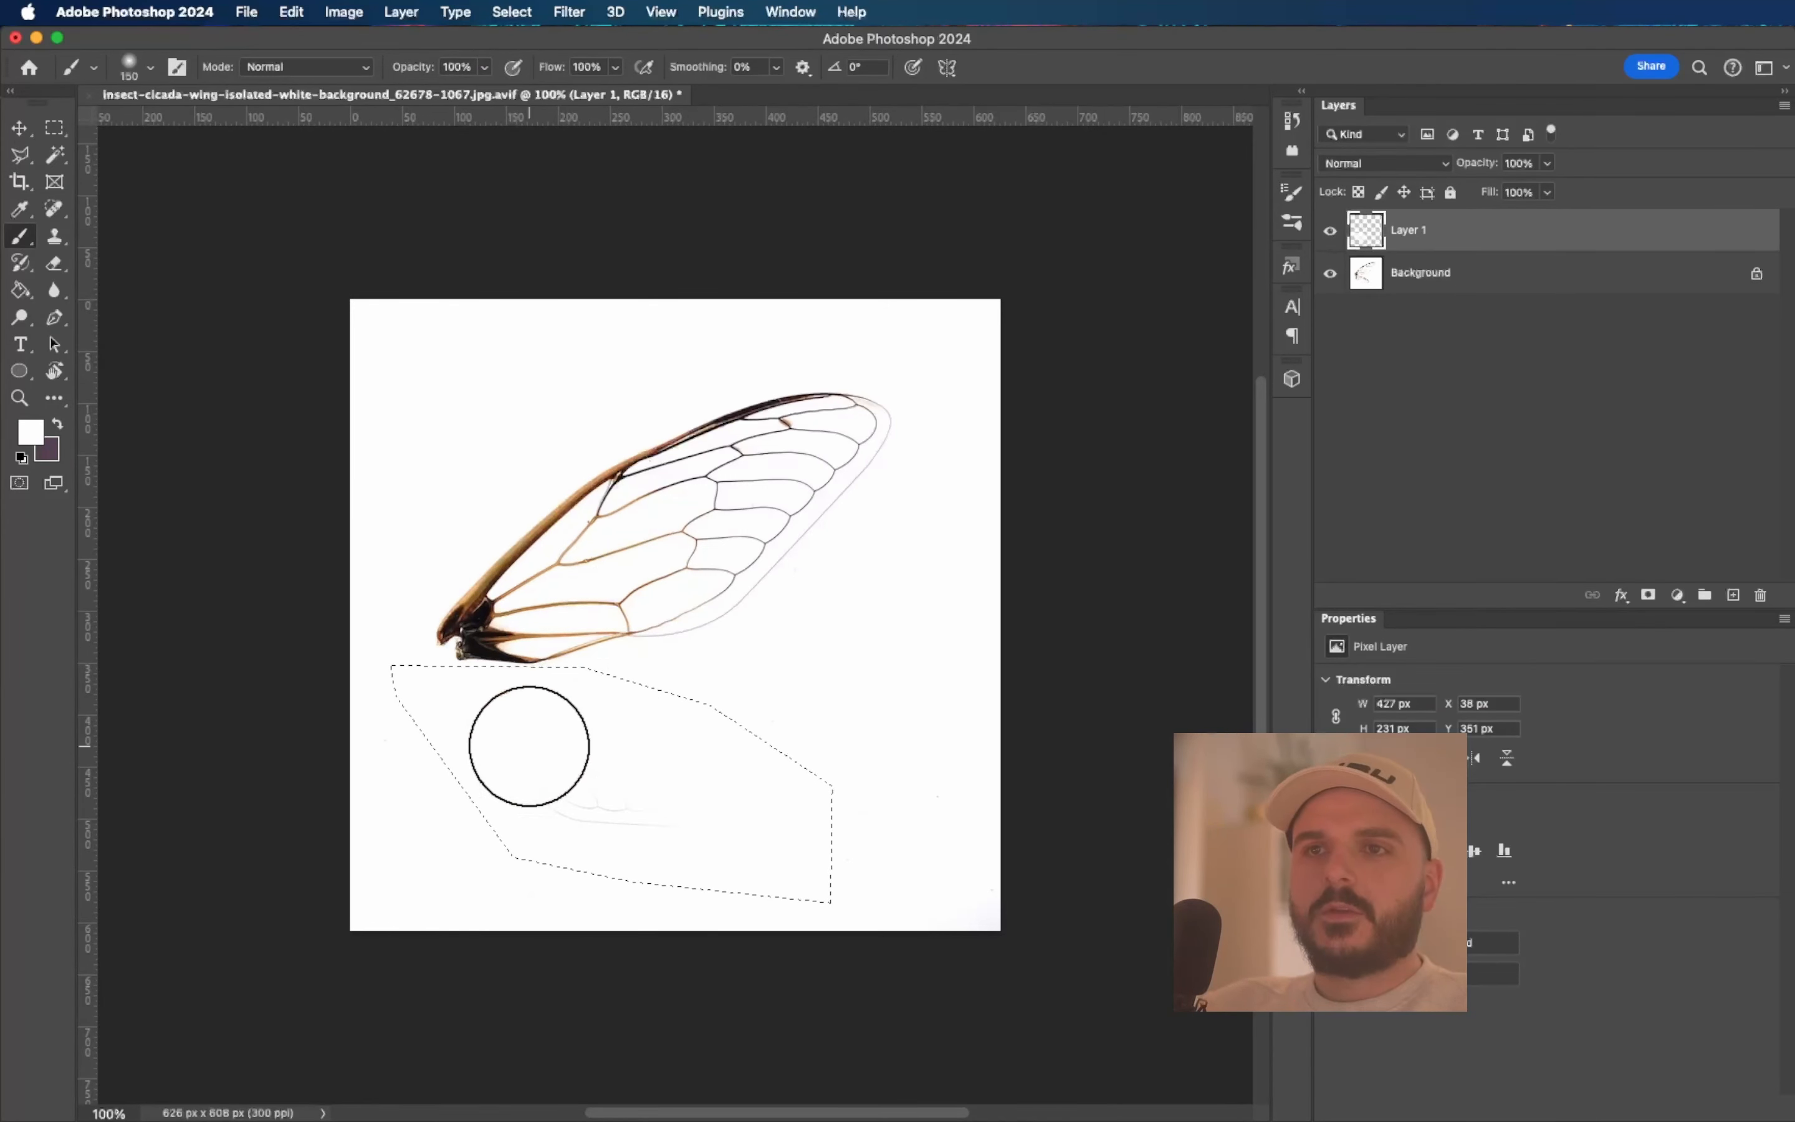
{"action": "key", "text": "m"}
Rotate the image clockwise with the Crop tool until the wing lies roughly horizontal, cropping to about 560 × 544 px.
{"action": "left_click", "coordinate": [20, 184]}
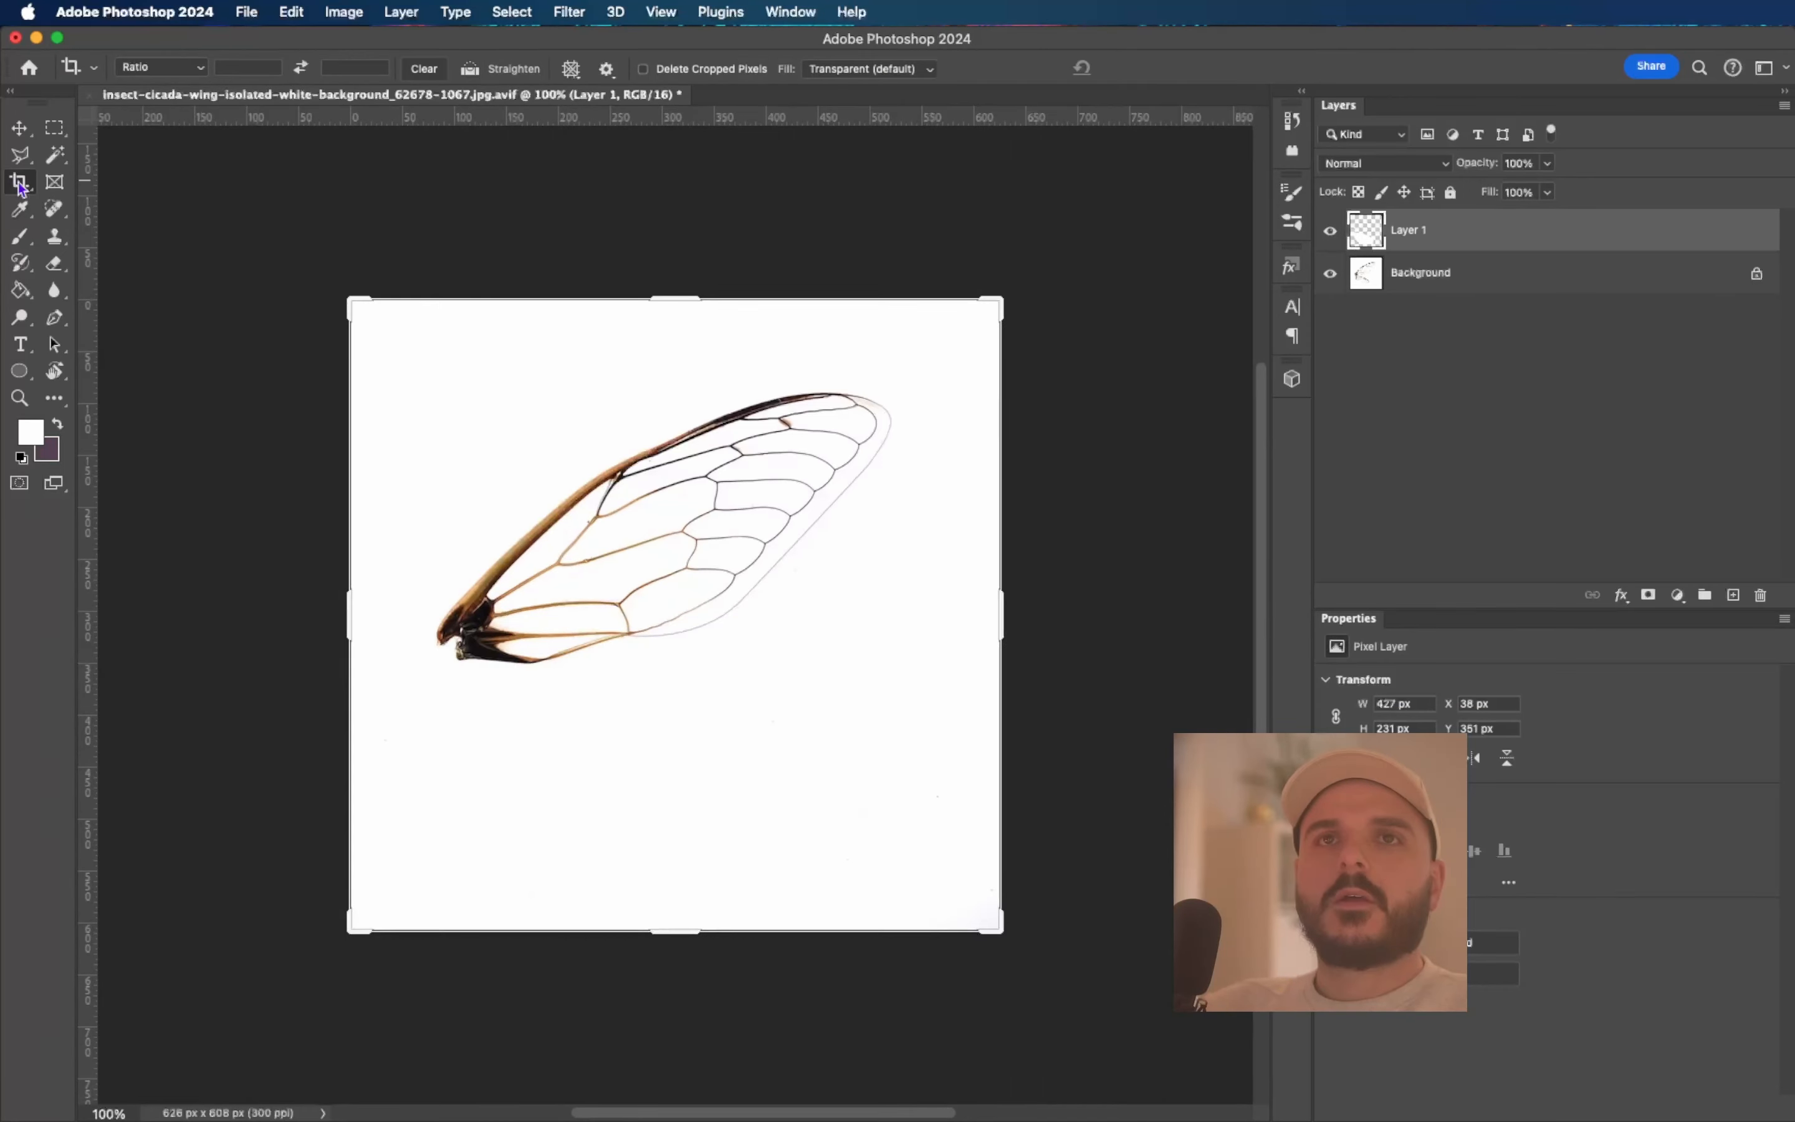
{"action": "left_click_drag", "start_coordinate": [1033, 279], "coordinate": [1080, 420]}
{"action": "left_click_drag", "start_coordinate": [935, 359], "coordinate": [883, 412]}
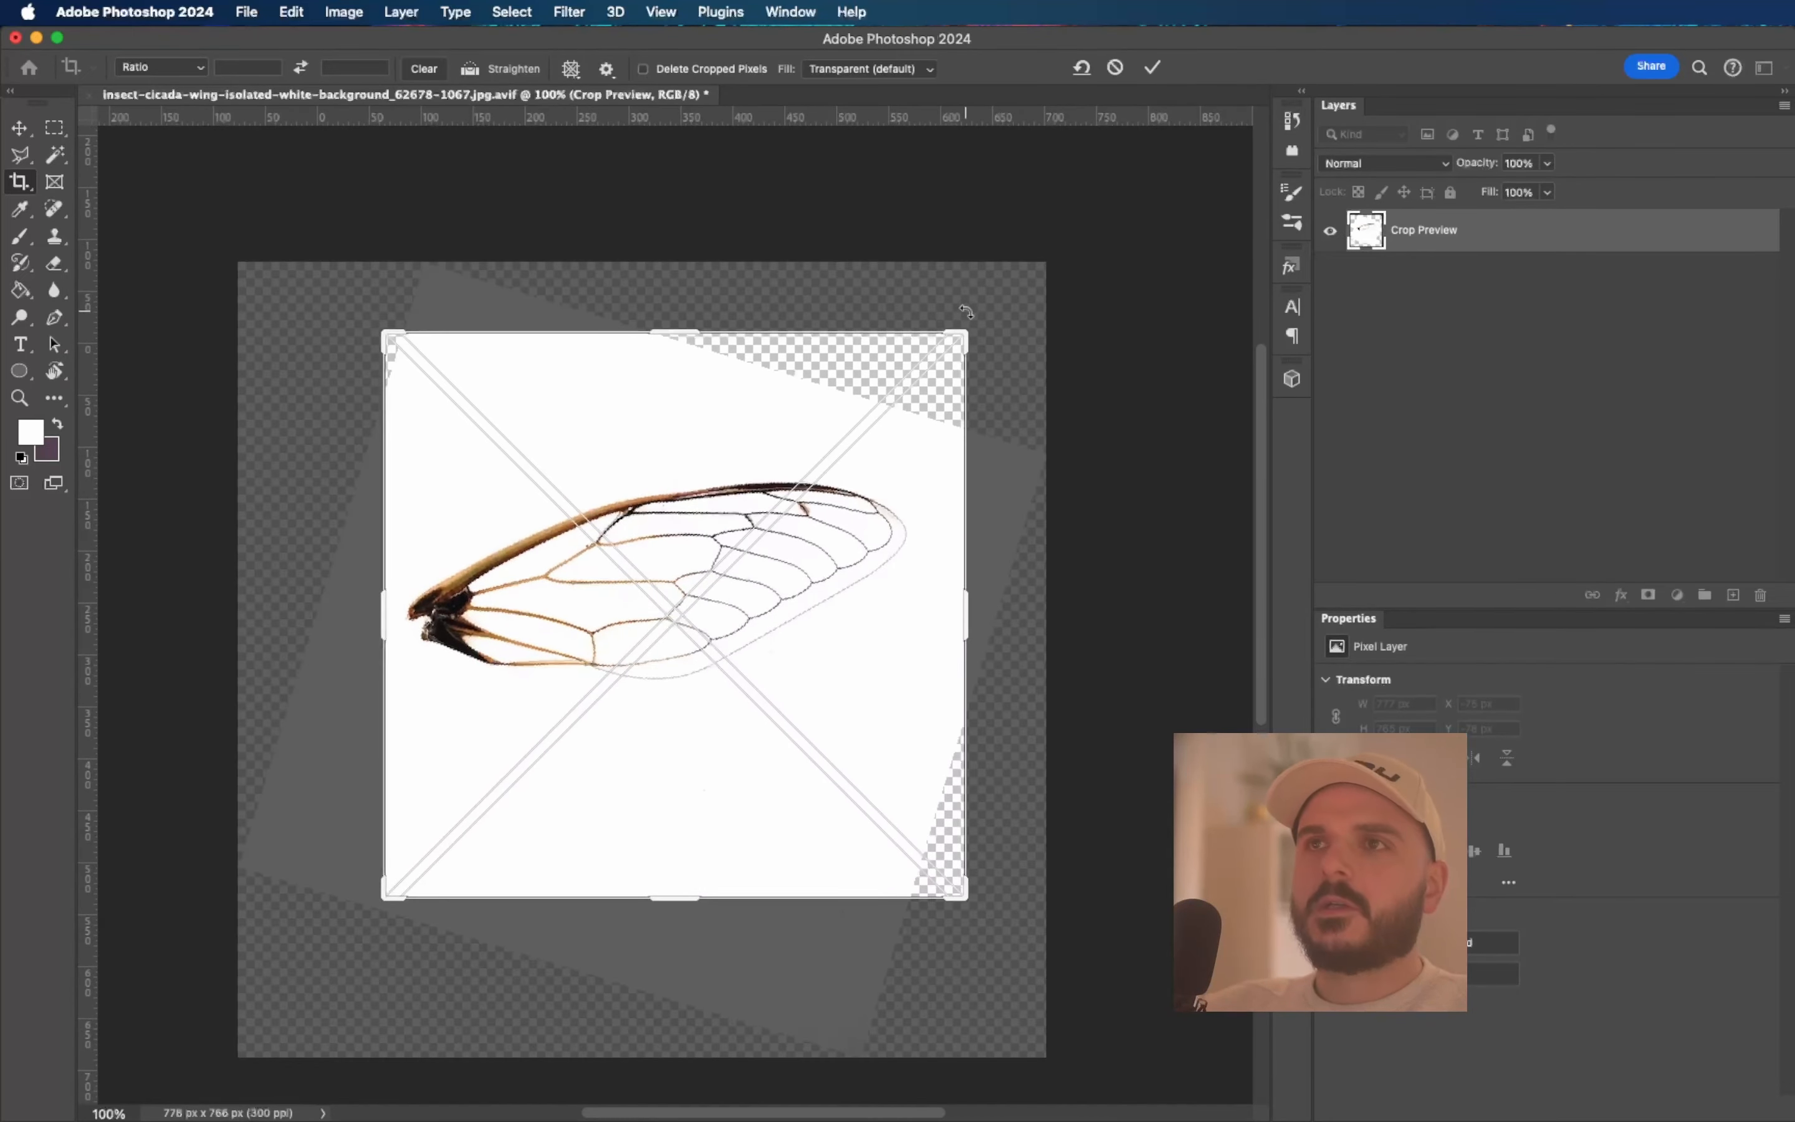
{"action": "left_click_drag", "start_coordinate": [967, 312], "coordinate": [988, 352]}
{"action": "key", "text": "Return"}
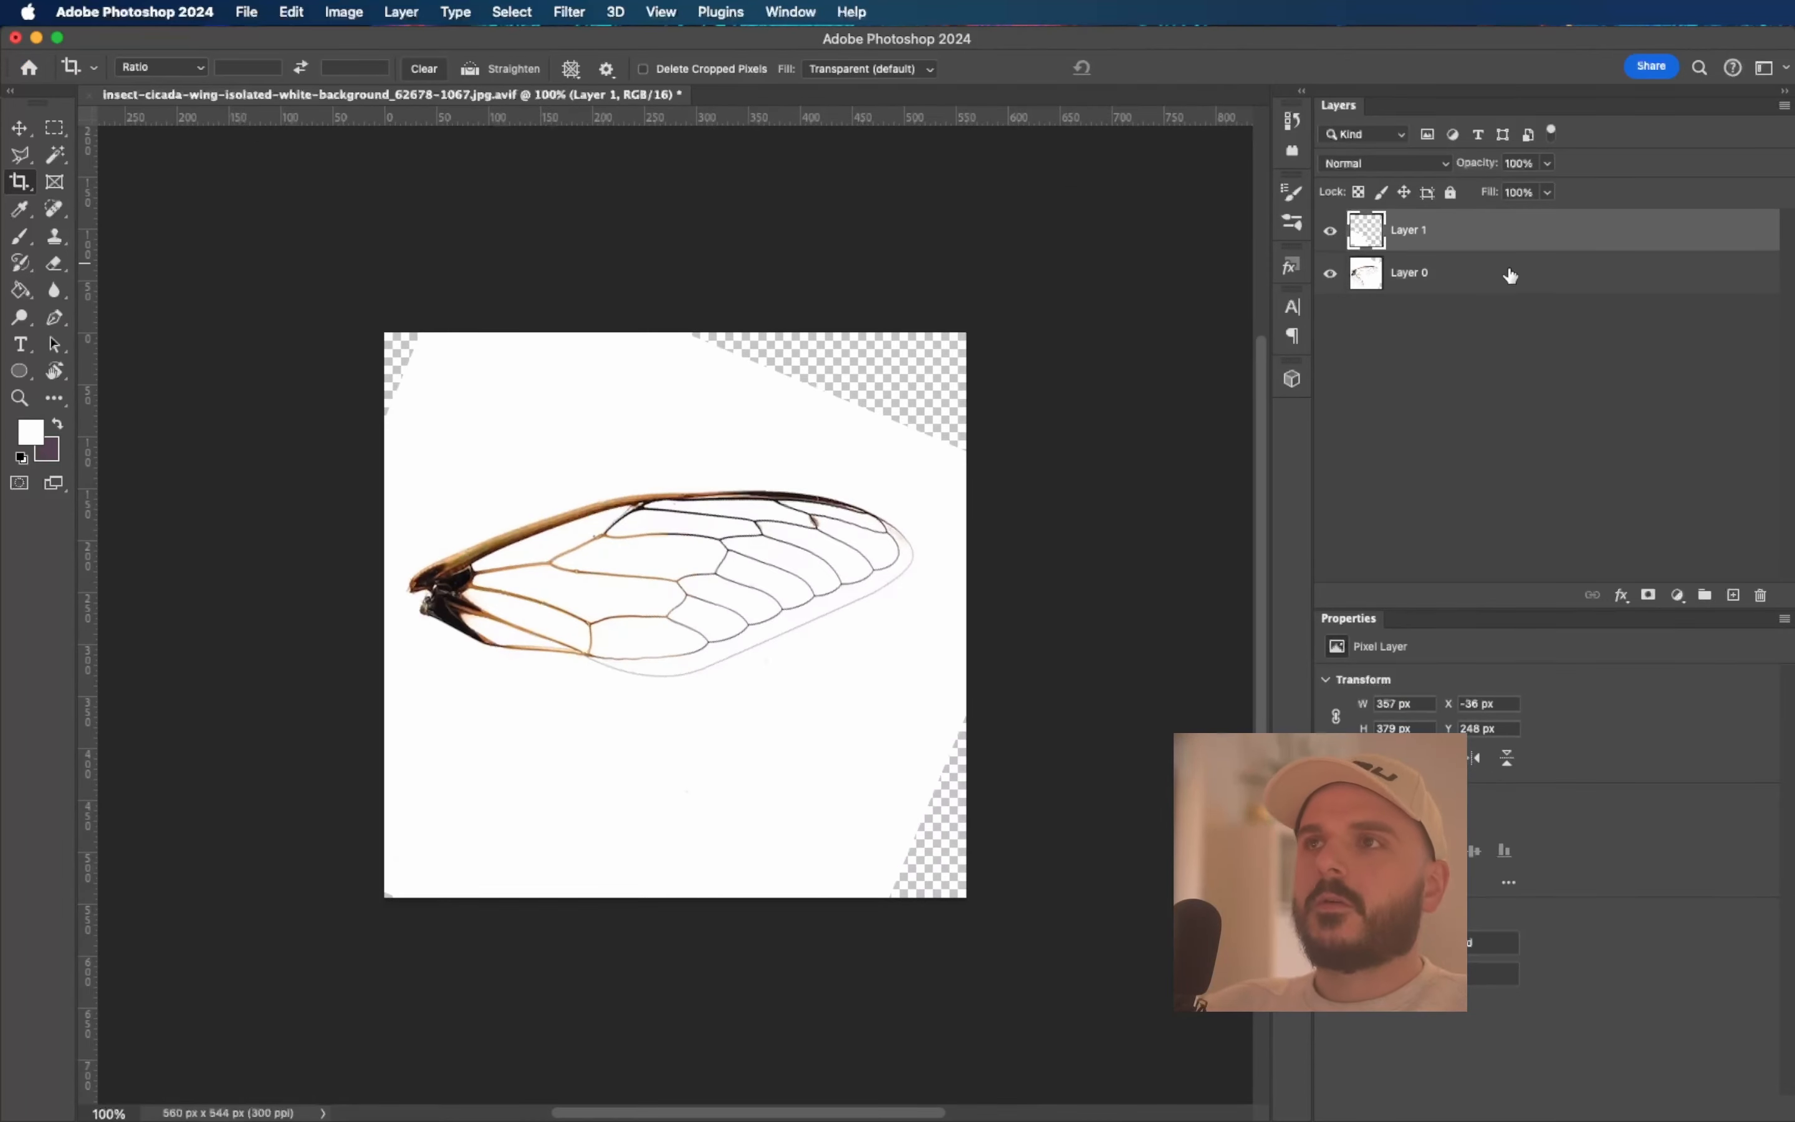
Crop away the empty areas above and below the wing, leaving a canvas of about 560 × 236 px.
{"action": "left_click_drag", "start_coordinate": [674, 395], "coordinate": [674, 456]}
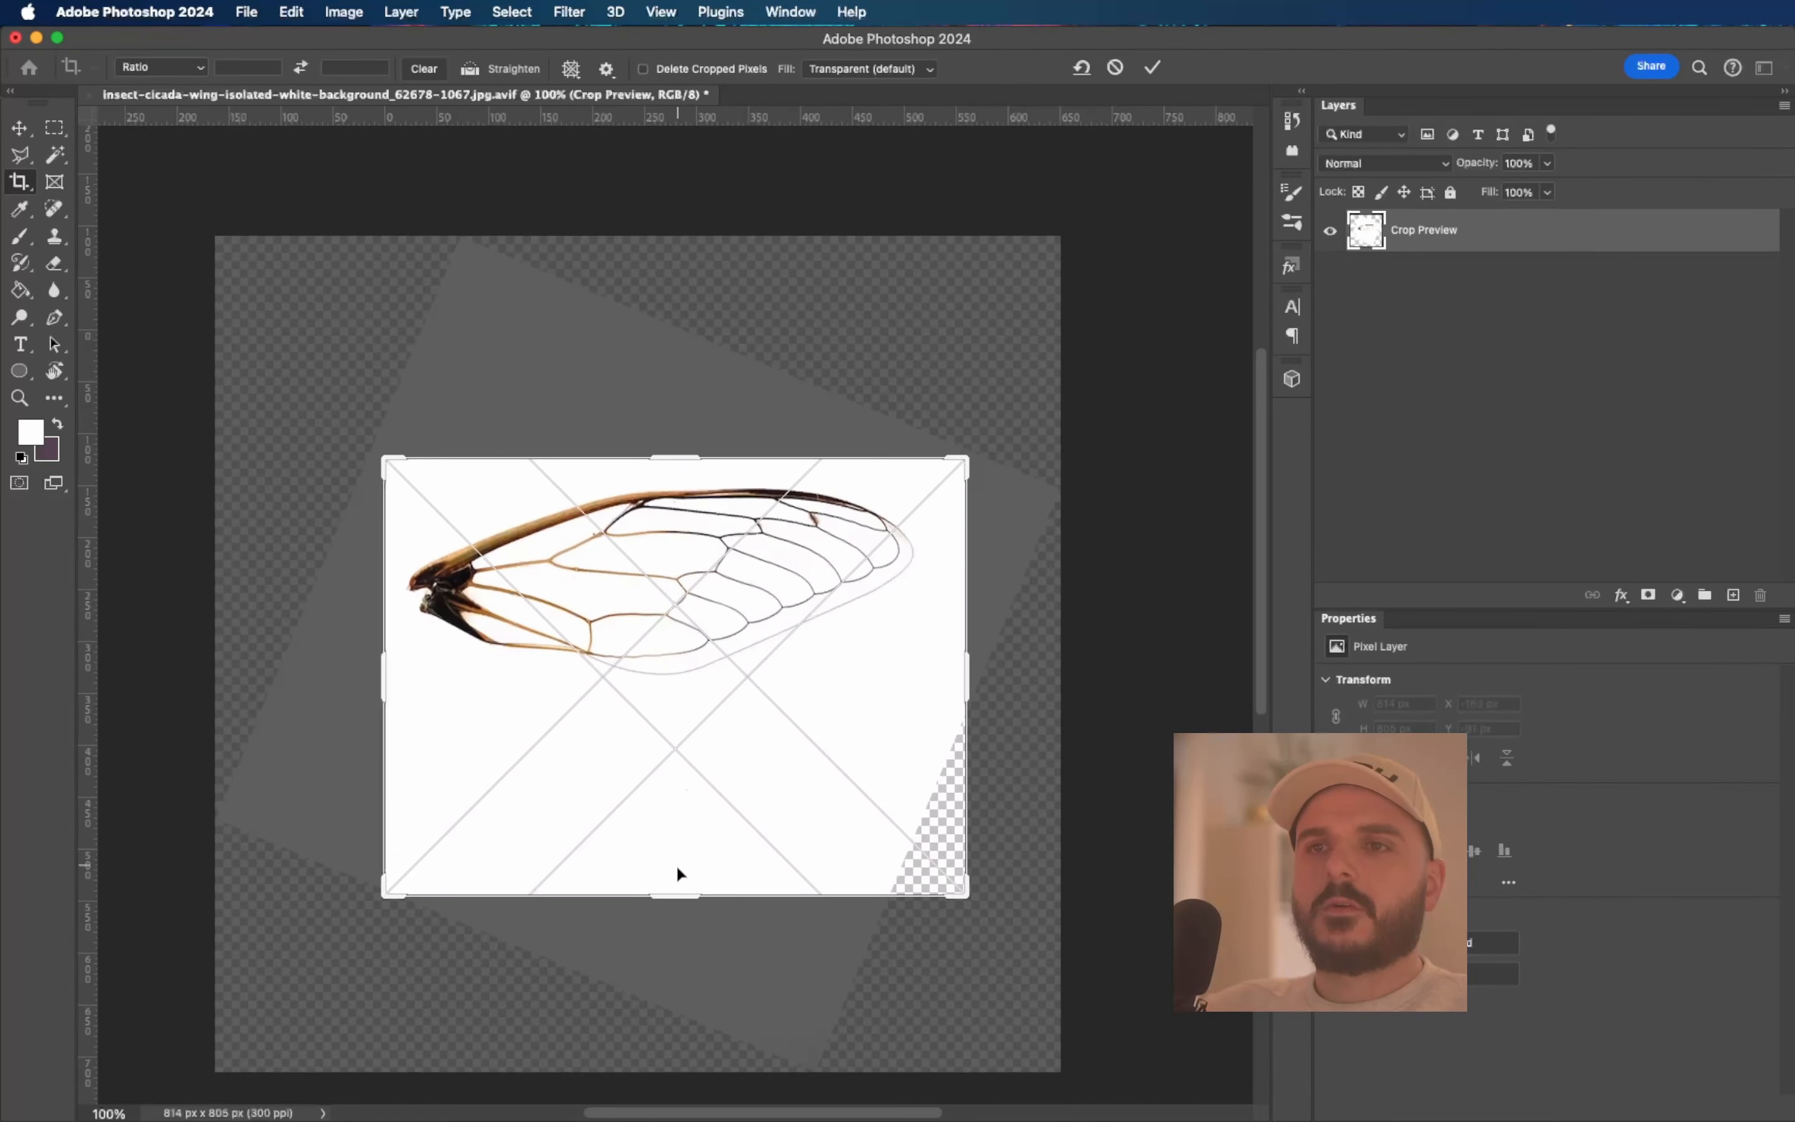
{"action": "left_click_drag", "start_coordinate": [677, 899], "coordinate": [678, 785]}
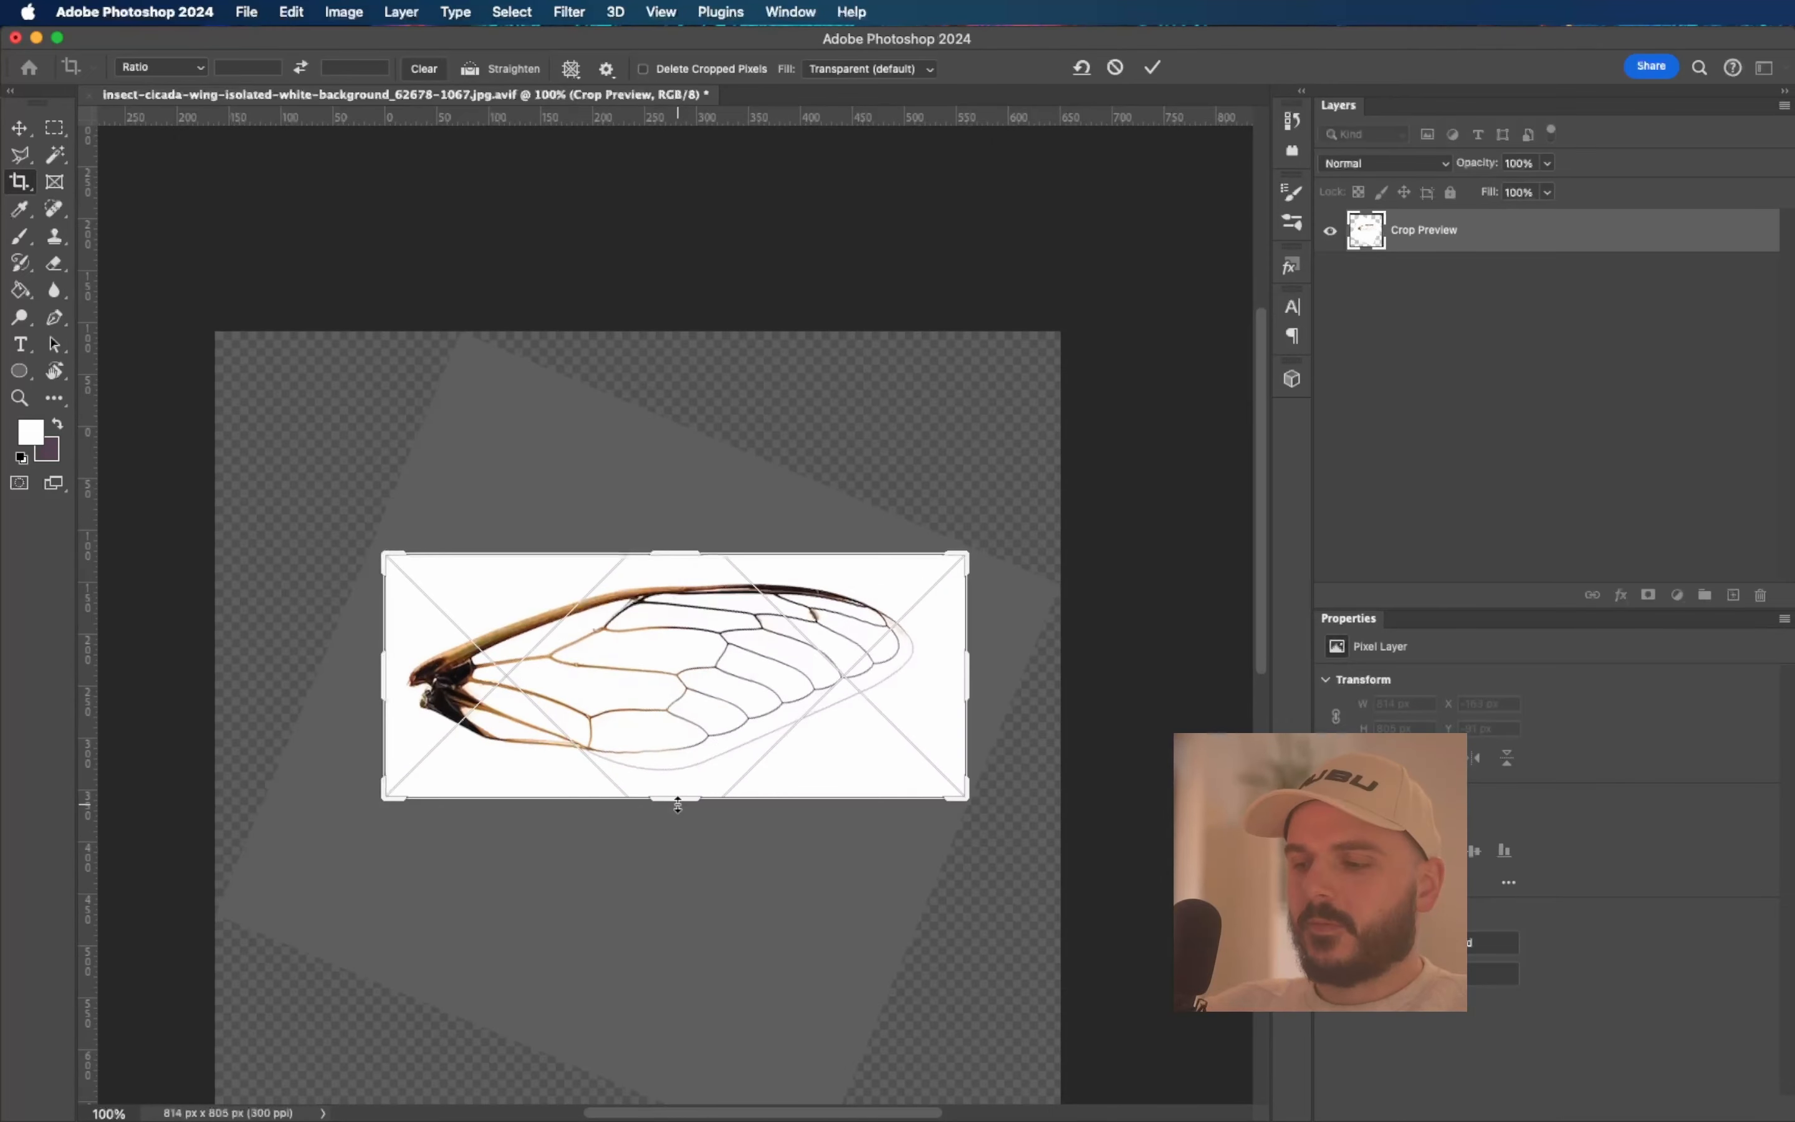
{"action": "key", "text": "Return"}
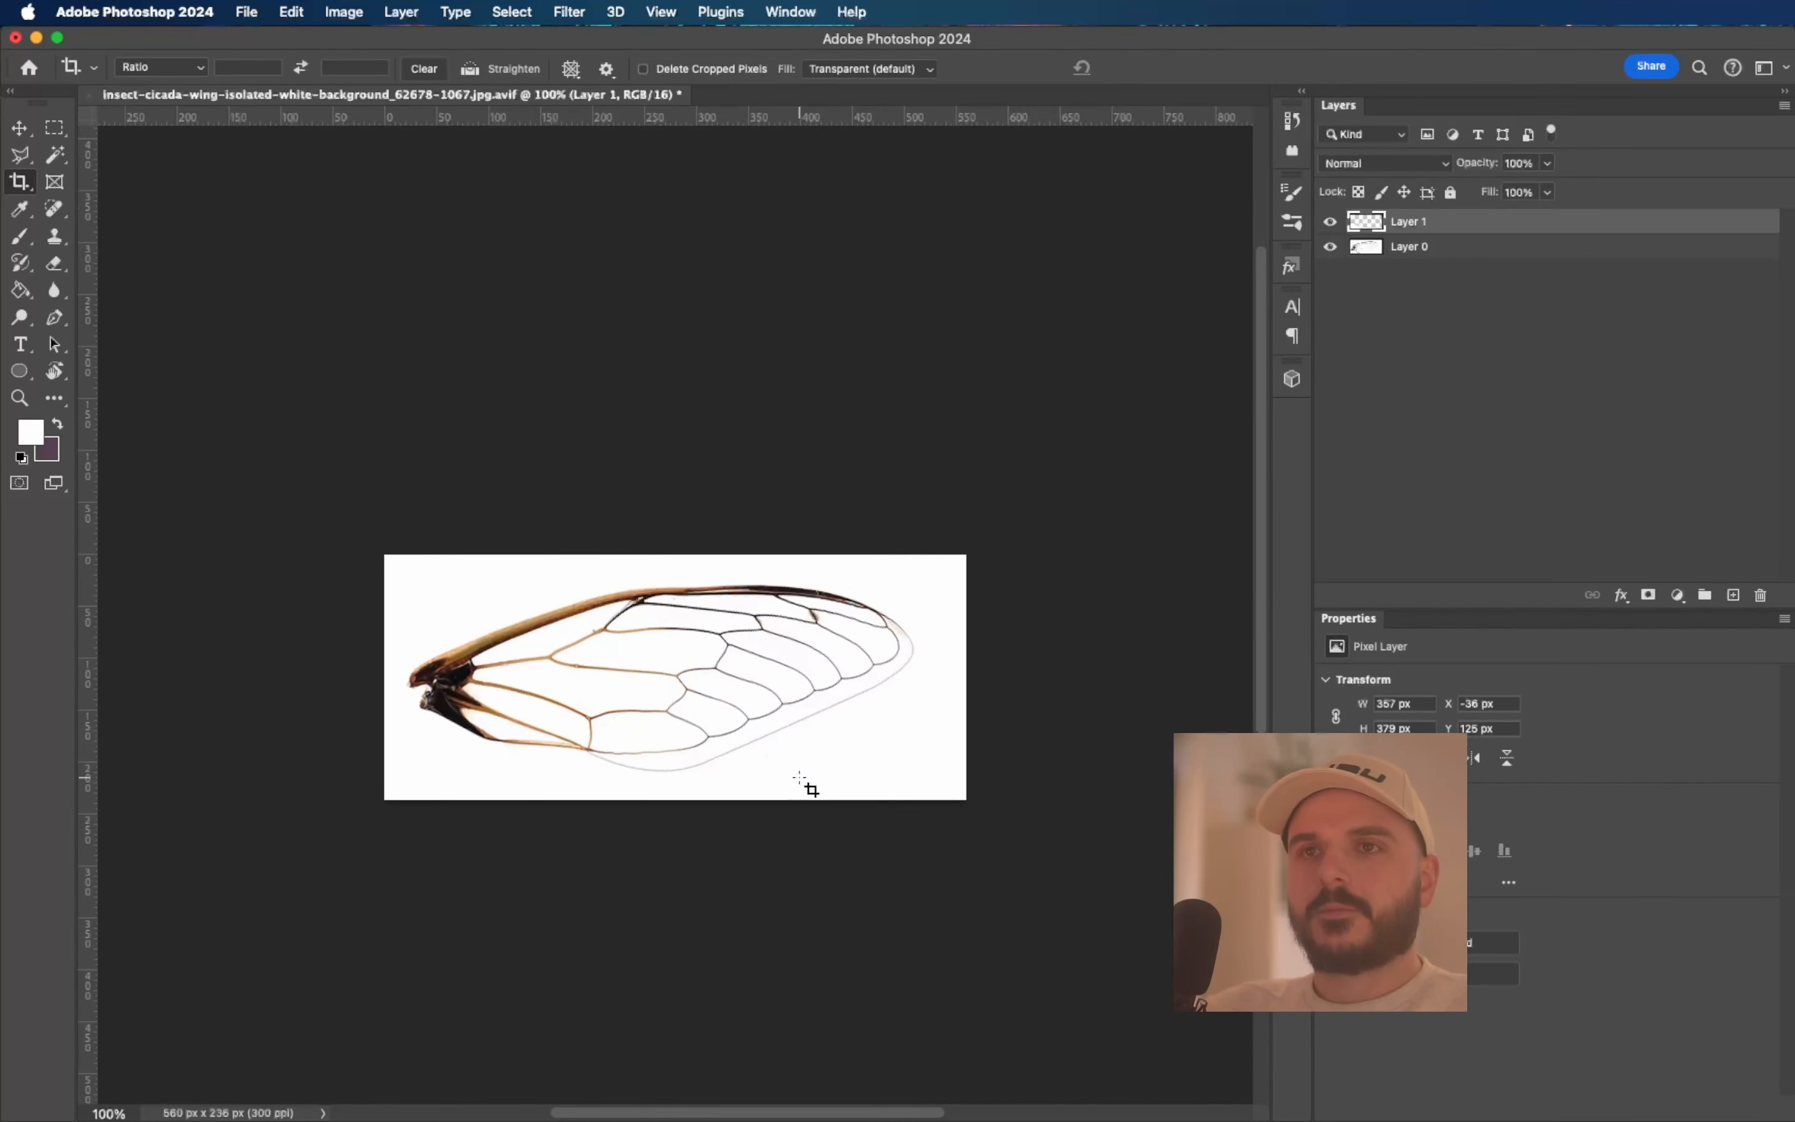
{"action": "key", "text": "super+plus"}
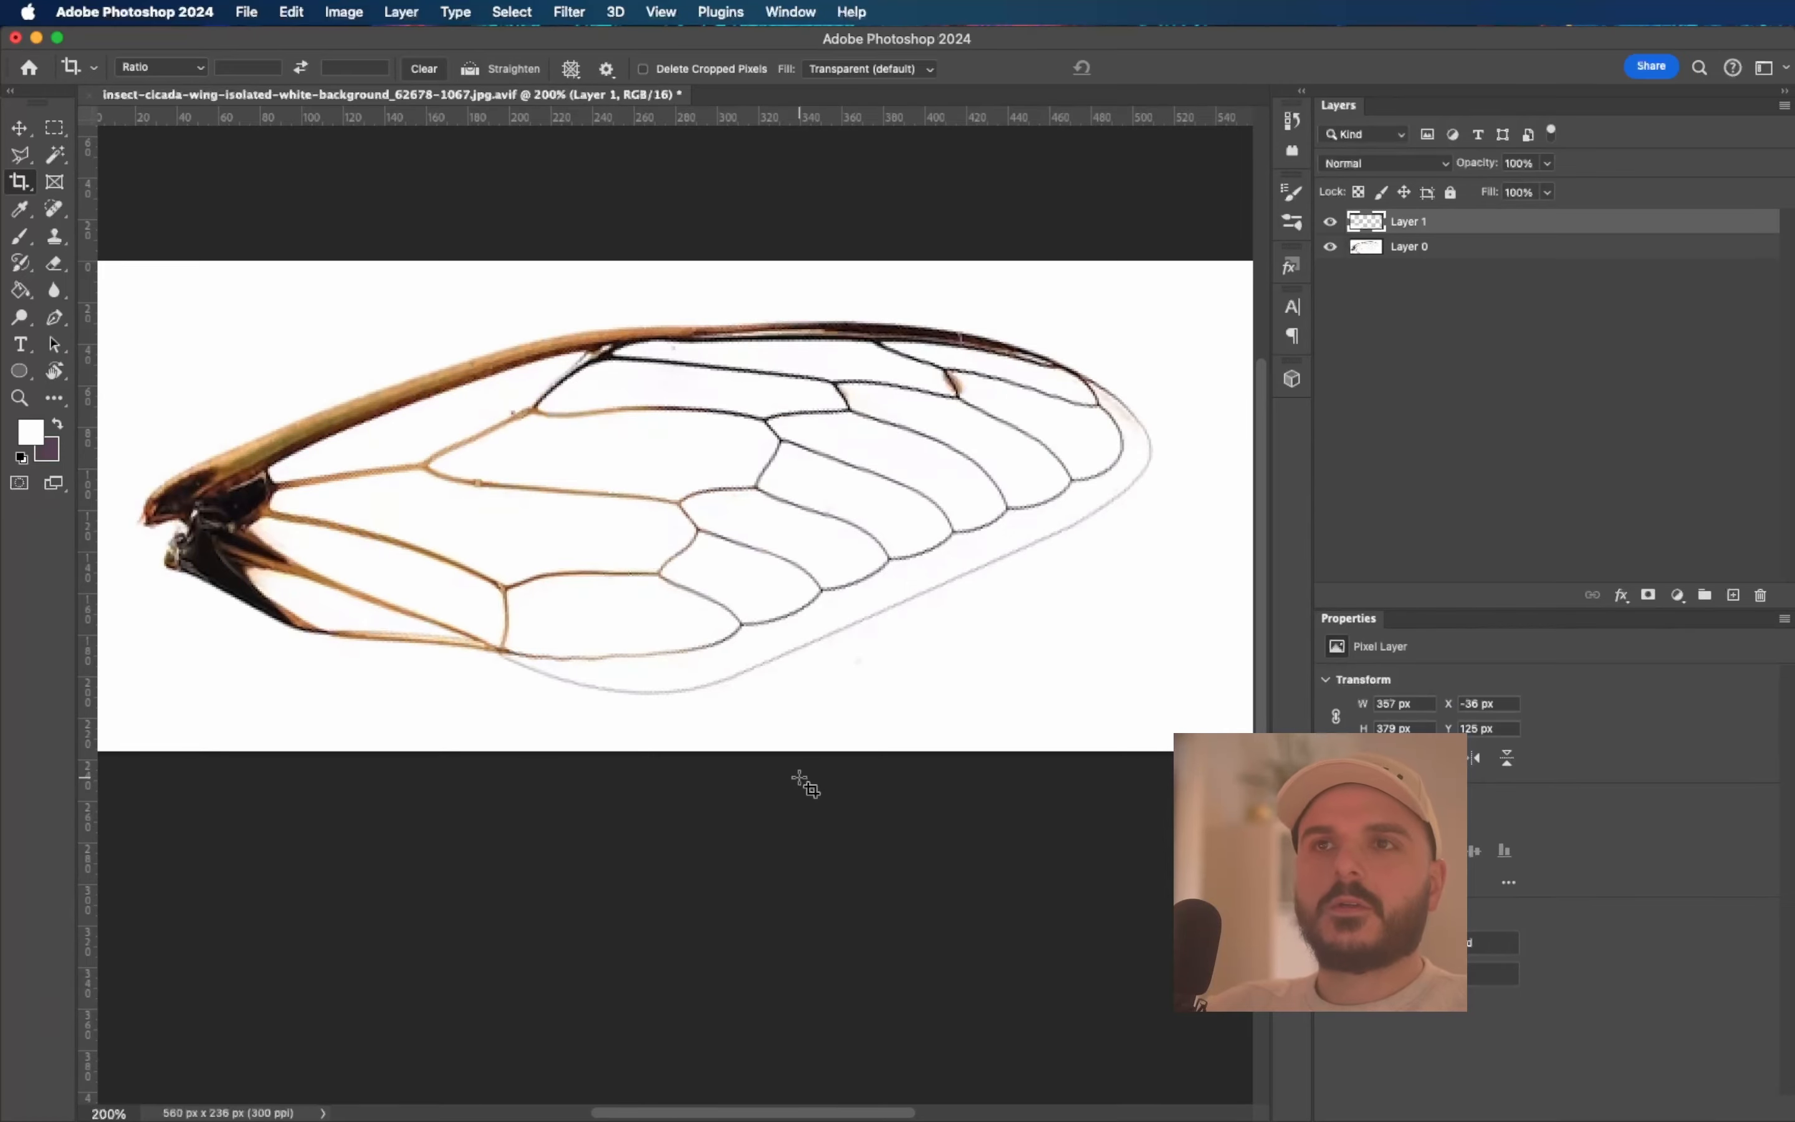
{"action": "key", "text": "super+minus"}
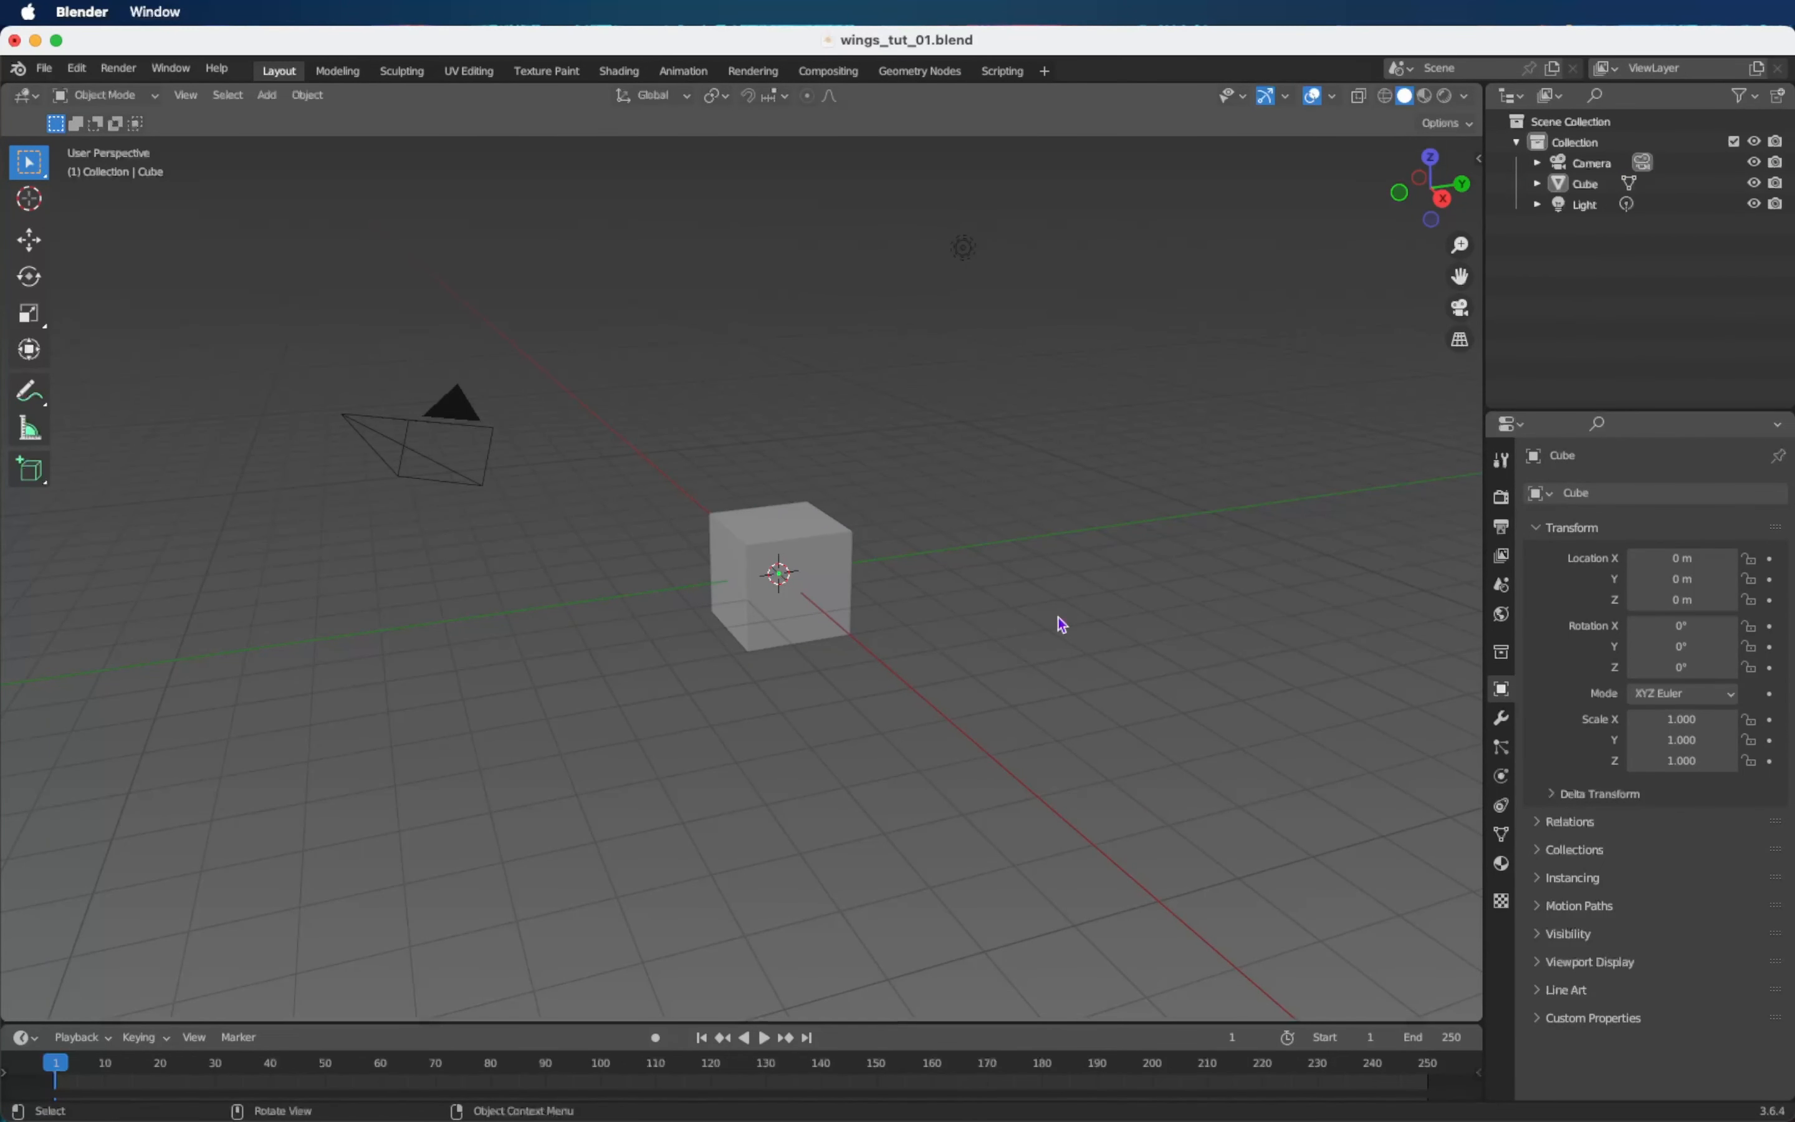
Switch to Blender, delete the default light and camera from the scene, and save the file.
{"action": "scroll", "coordinate": [1014, 617], "scroll_direction": "up", "scroll_amount": 2, "text": "ctrl"}
{"action": "scroll", "coordinate": [1014, 616], "scroll_direction": "up", "scroll_amount": 2, "text": "shift"}
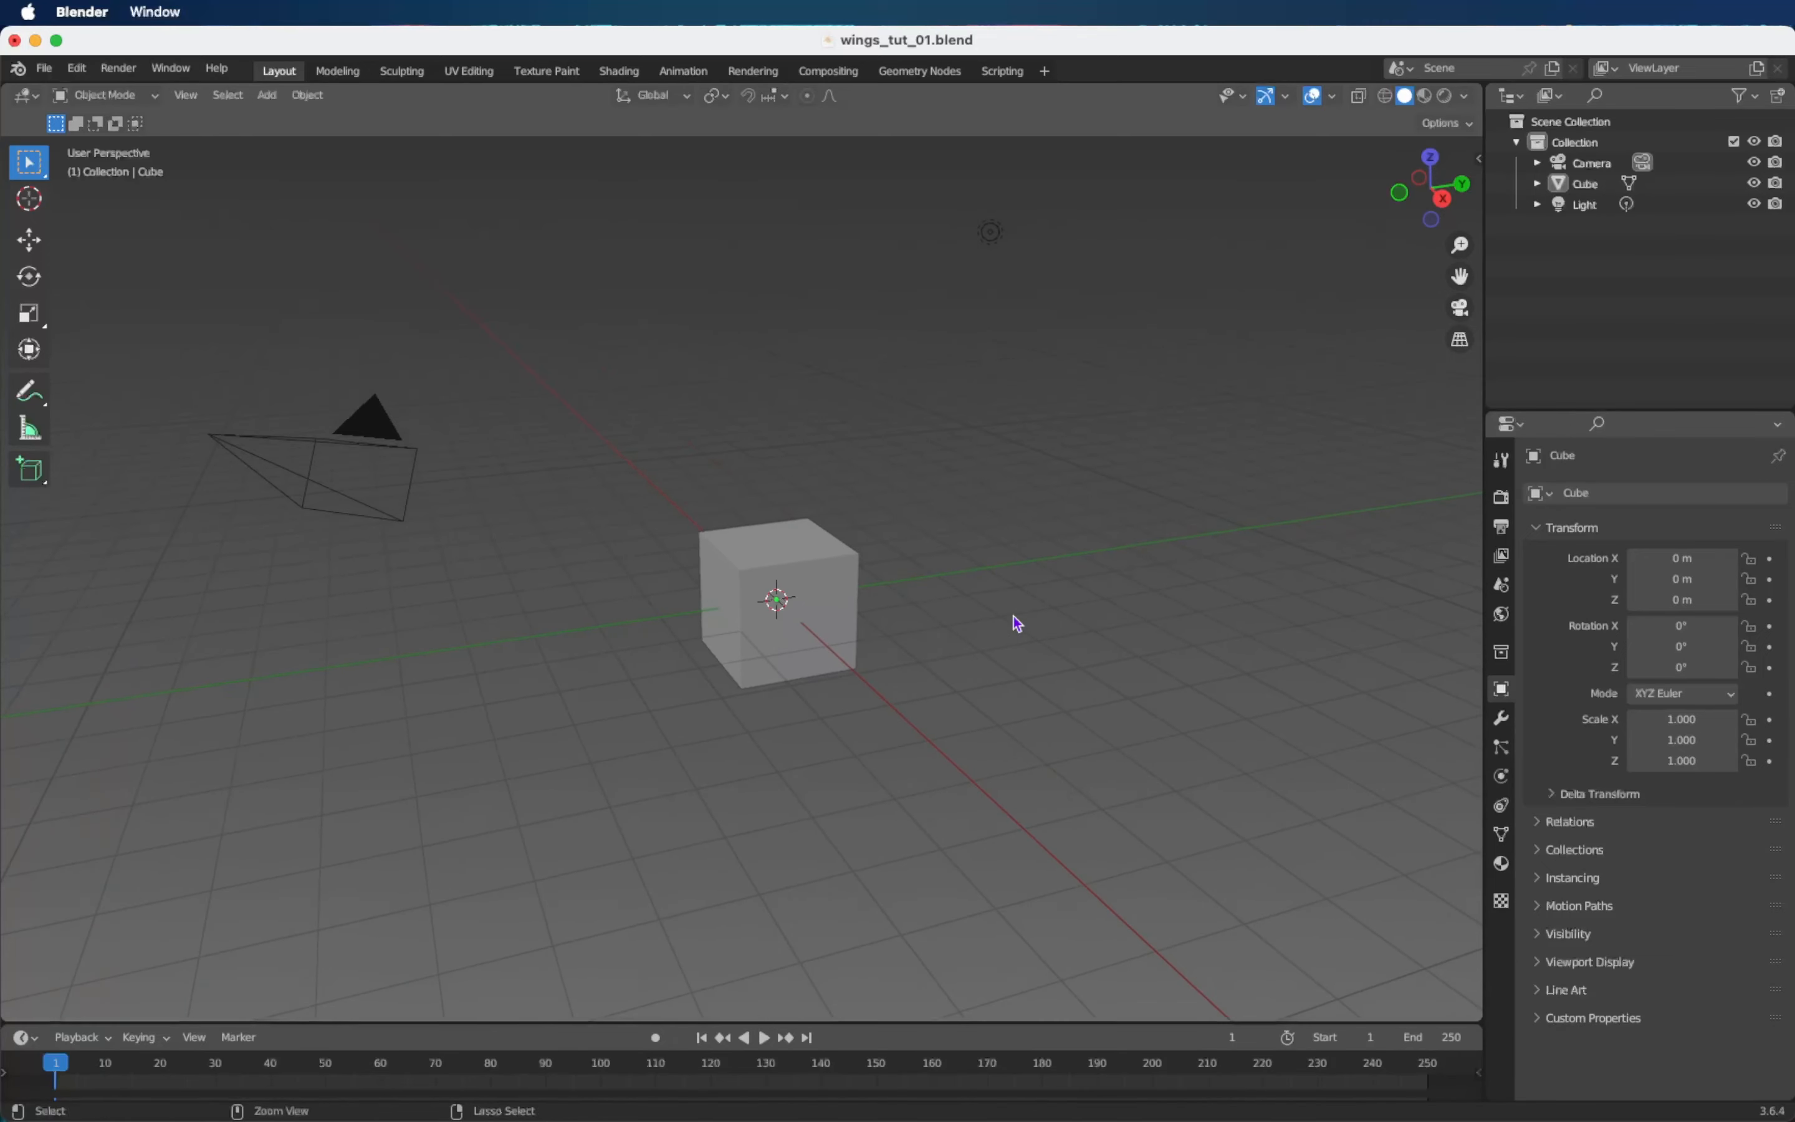
{"action": "scroll", "coordinate": [1015, 617], "scroll_direction": "down", "scroll_amount": 2, "text": "ctrl"}
{"action": "left_click_drag", "start_coordinate": [906, 208], "coordinate": [1018, 371]}
{"action": "key", "text": "x"}
{"action": "left_click", "coordinate": [1019, 364]}
{"action": "left_click", "coordinate": [415, 482]}
{"action": "key", "text": "x"}
{"action": "left_click", "coordinate": [500, 586]}
{"action": "key", "text": "super+s"}
{"action": "scroll", "coordinate": [709, 579], "scroll_direction": "down", "scroll_amount": 1}
{"action": "scroll", "coordinate": [709, 580], "scroll_direction": "left", "scroll_amount": 2, "text": "shift"}
{"action": "scroll", "coordinate": [708, 579], "scroll_direction": "up", "scroll_amount": 2, "text": "ctrl"}
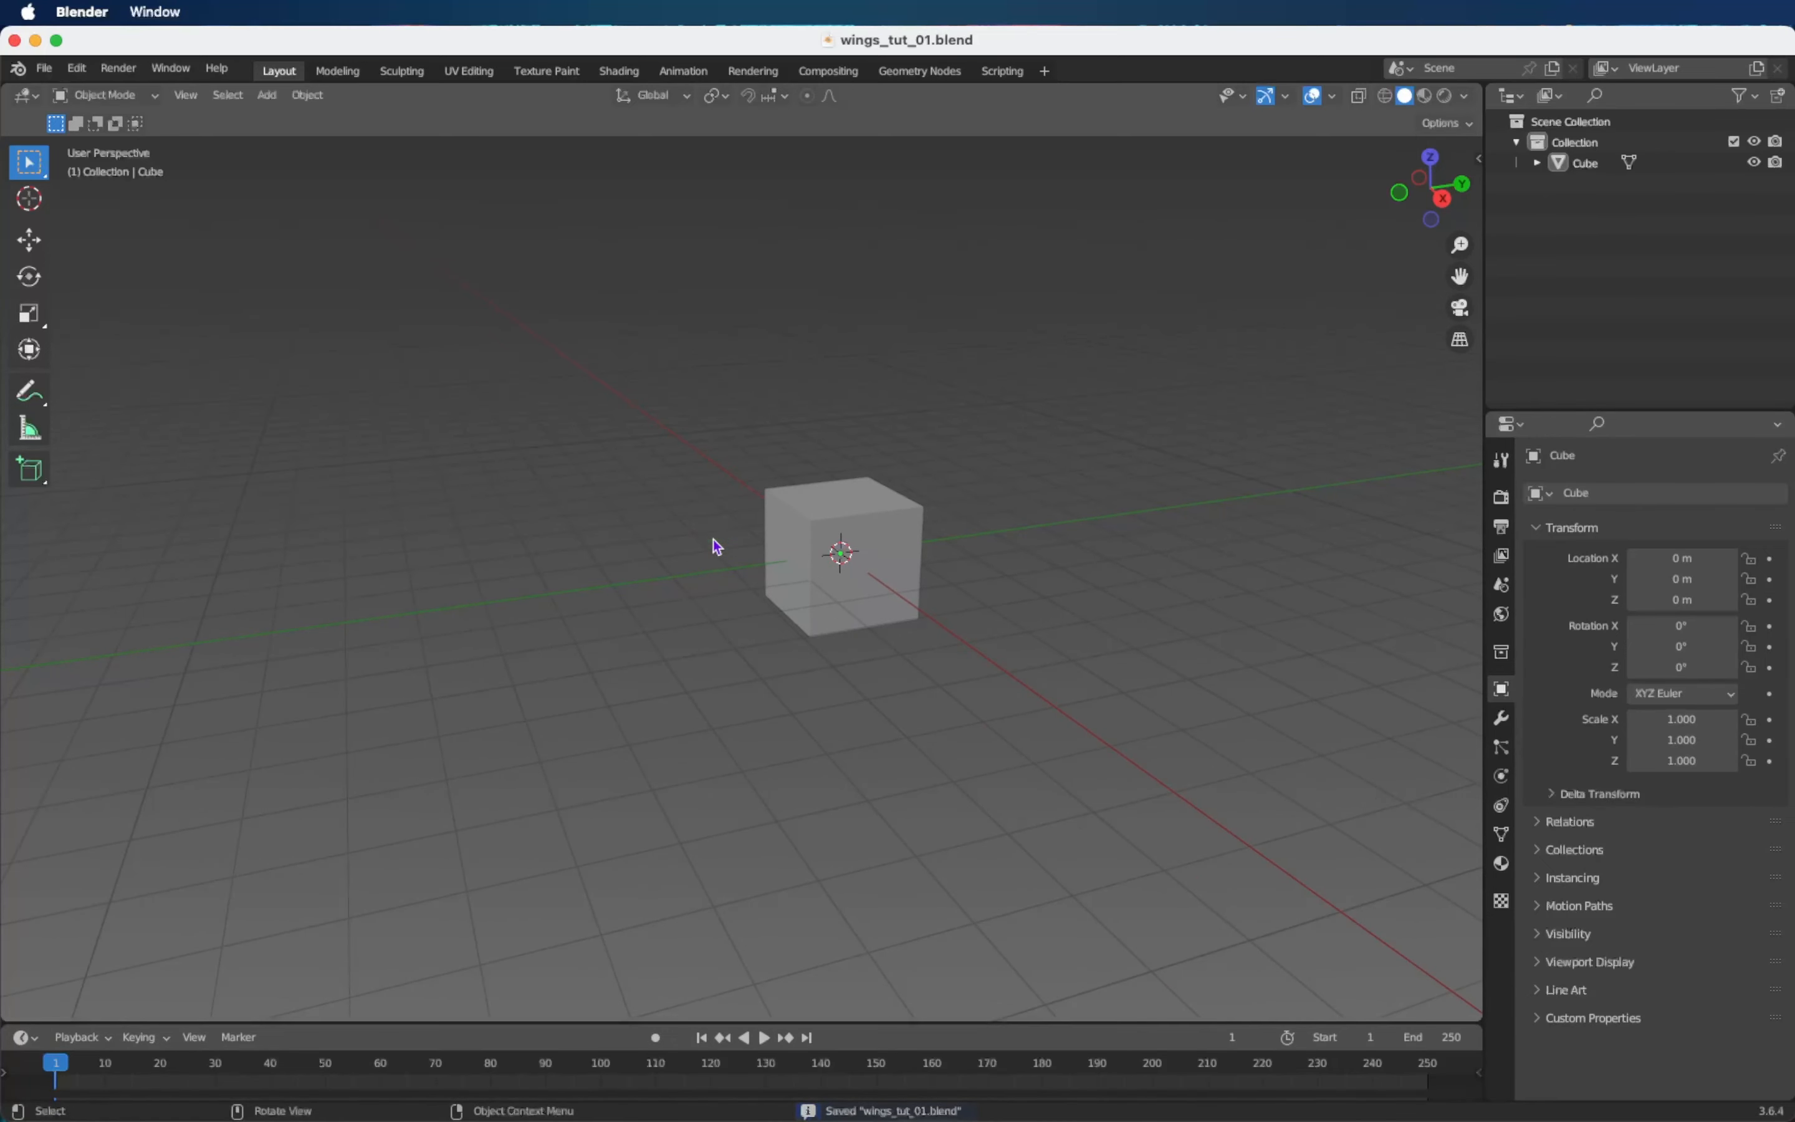
Make sure the Import-Export: Import Images as Planes add-on is enabled in the Blender preferences.
{"action": "scroll", "coordinate": [859, 507], "scroll_direction": "down", "scroll_amount": 2}
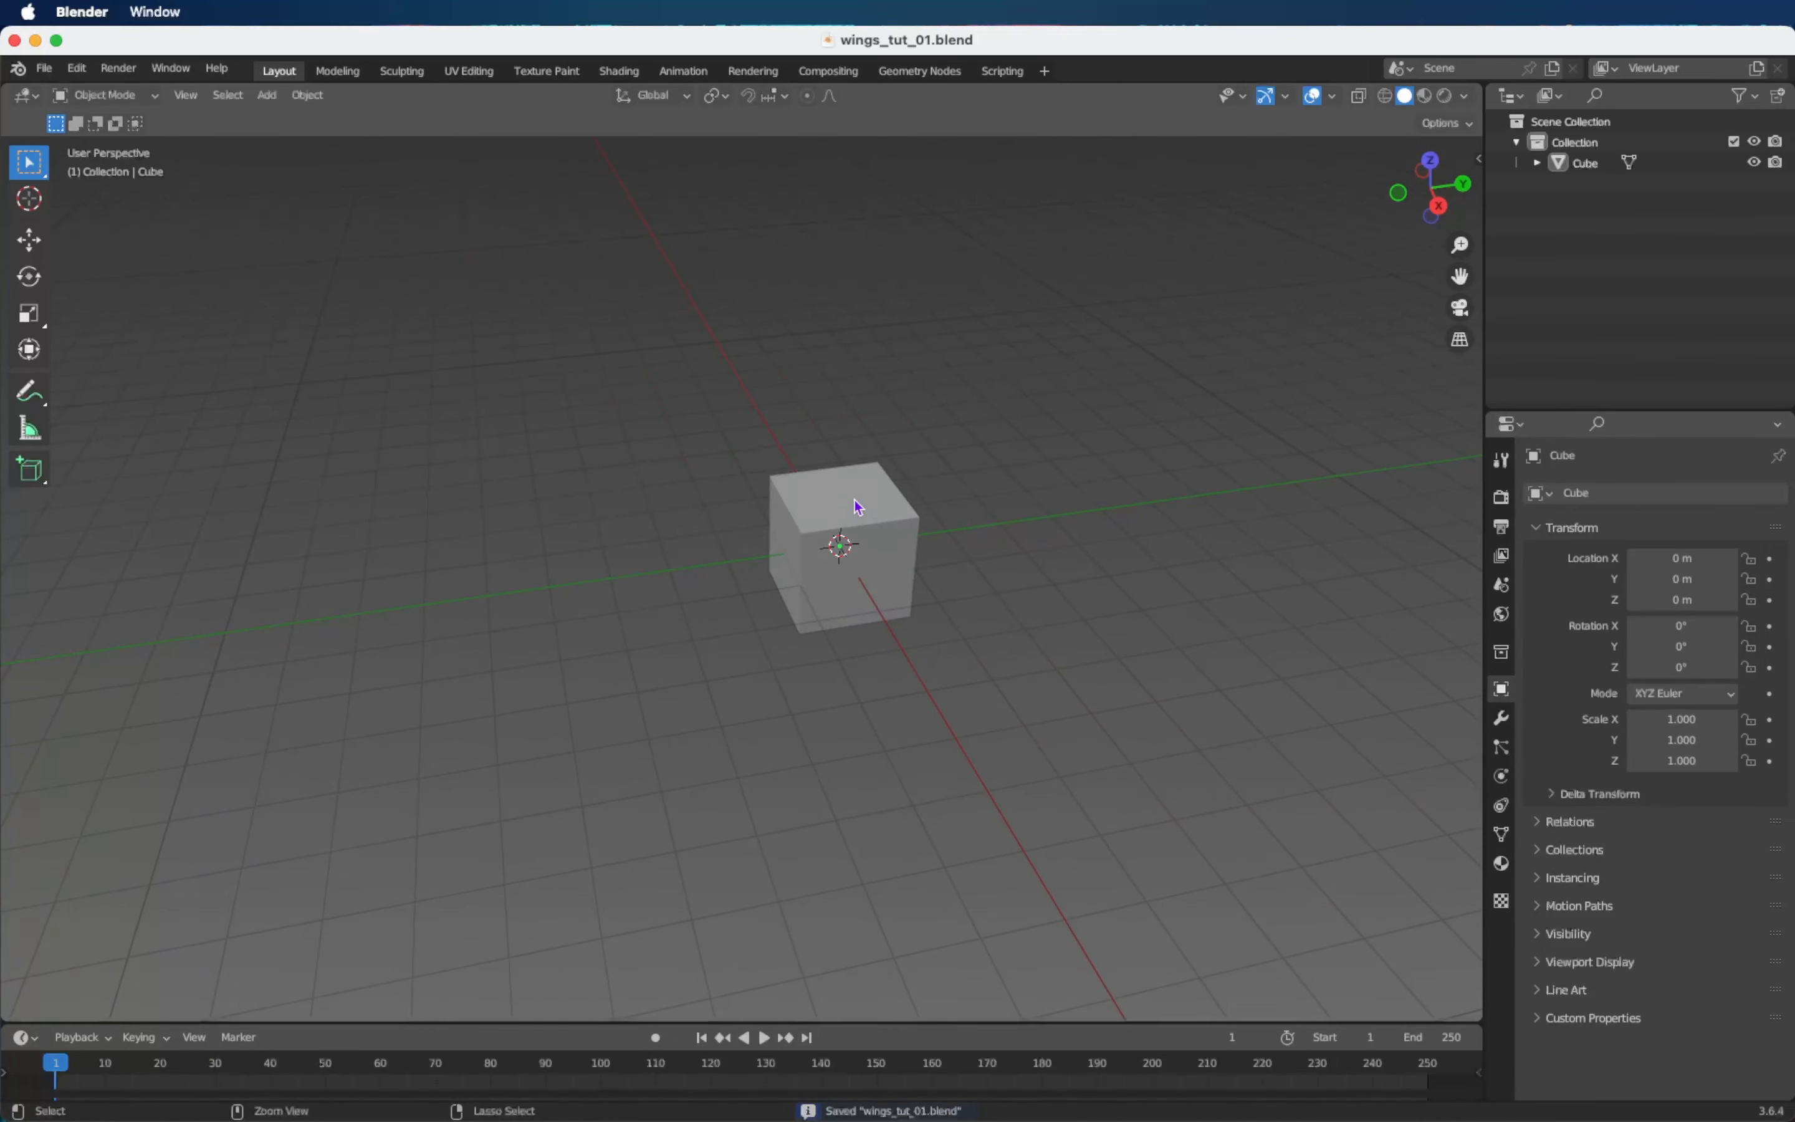
{"action": "scroll", "coordinate": [858, 507], "scroll_direction": "up", "scroll_amount": 2, "text": "ctrl"}
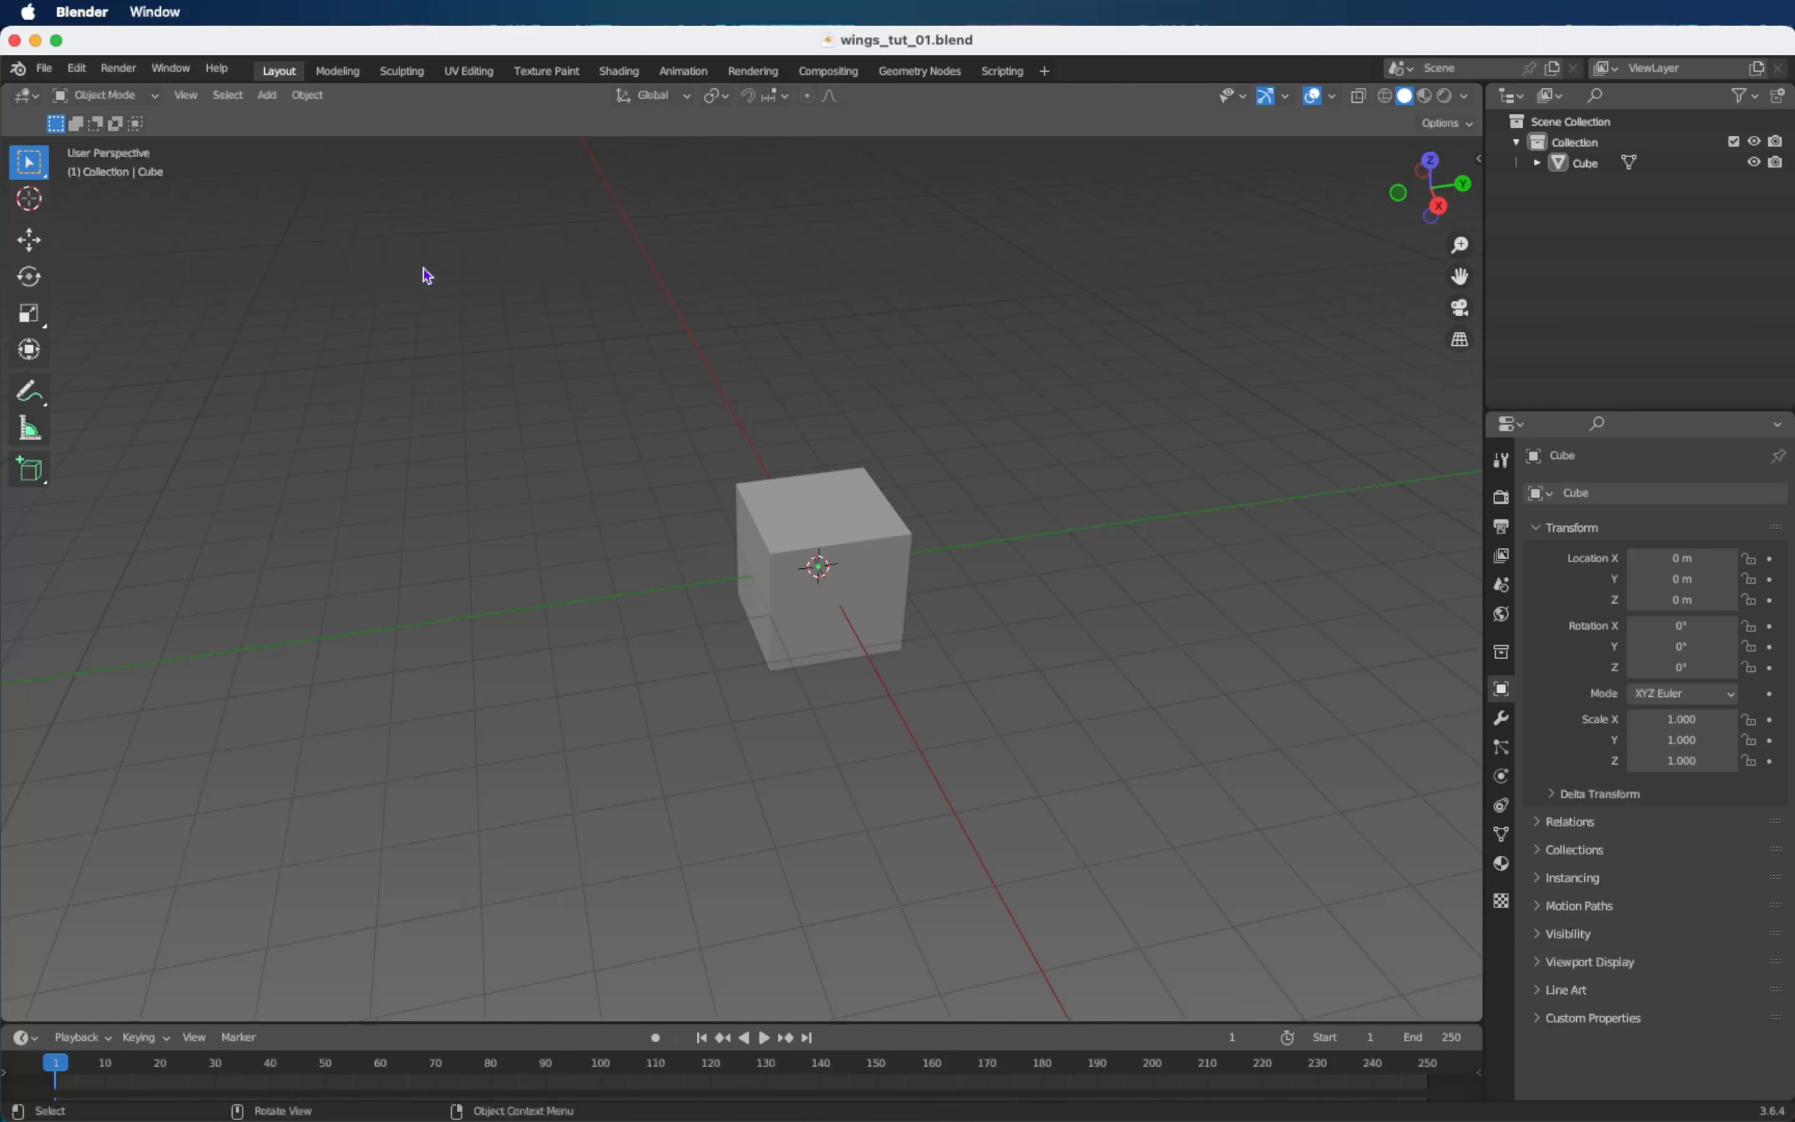
{"action": "left_click", "coordinate": [78, 69]}
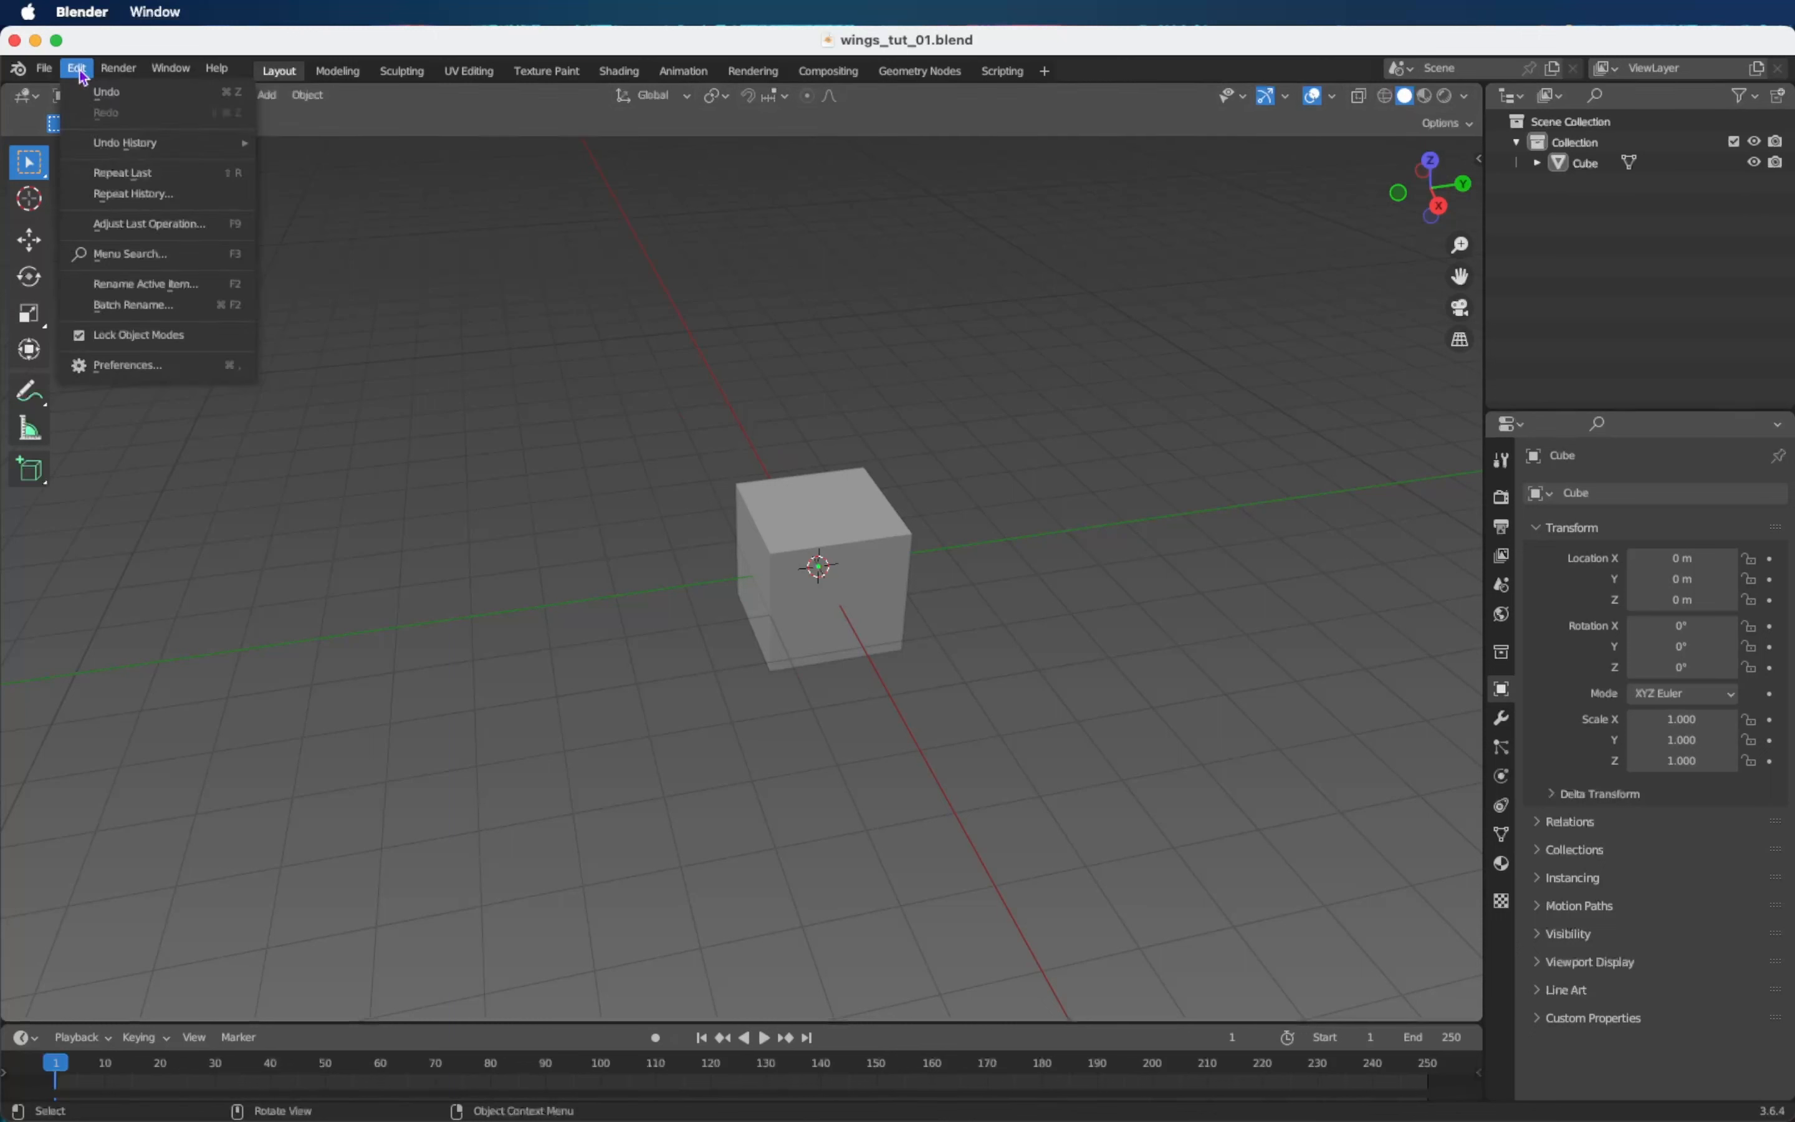
{"action": "left_click", "coordinate": [120, 365]}
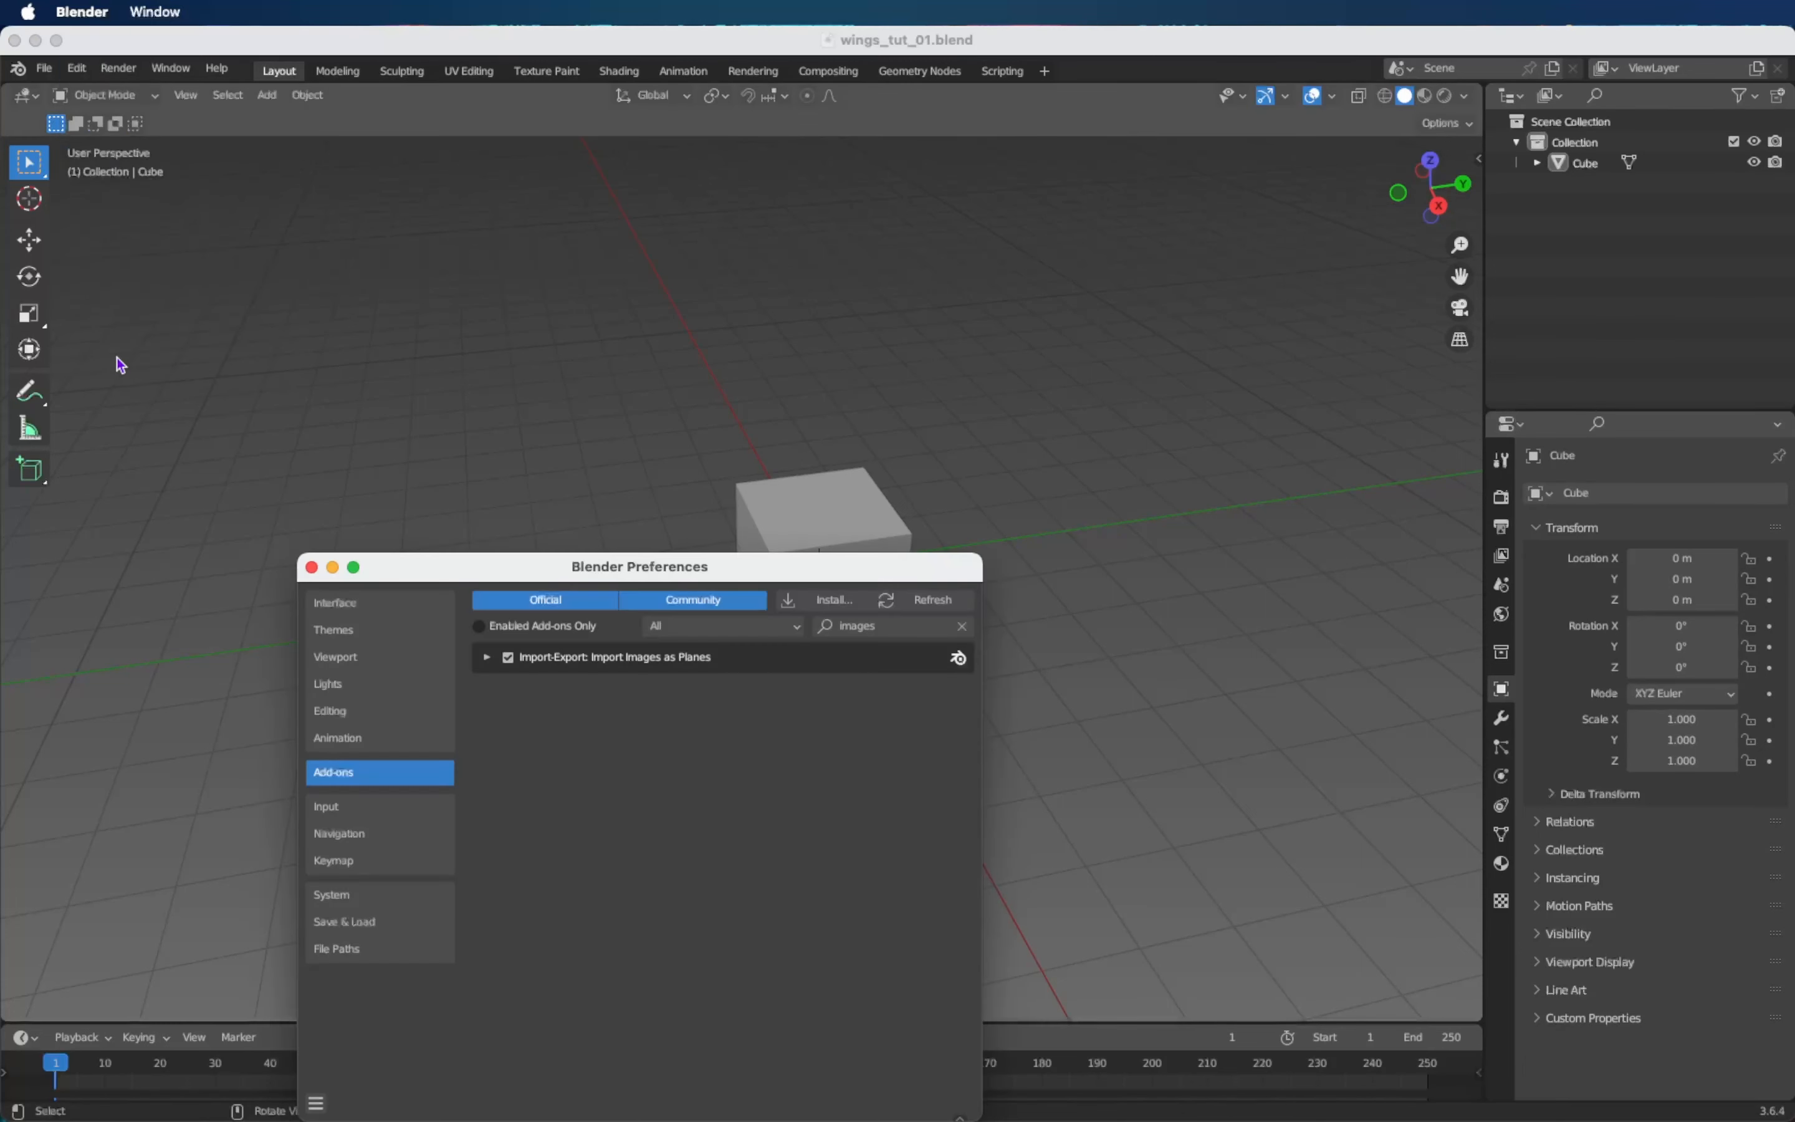
{"action": "left_click_drag", "start_coordinate": [491, 572], "coordinate": [592, 375]}
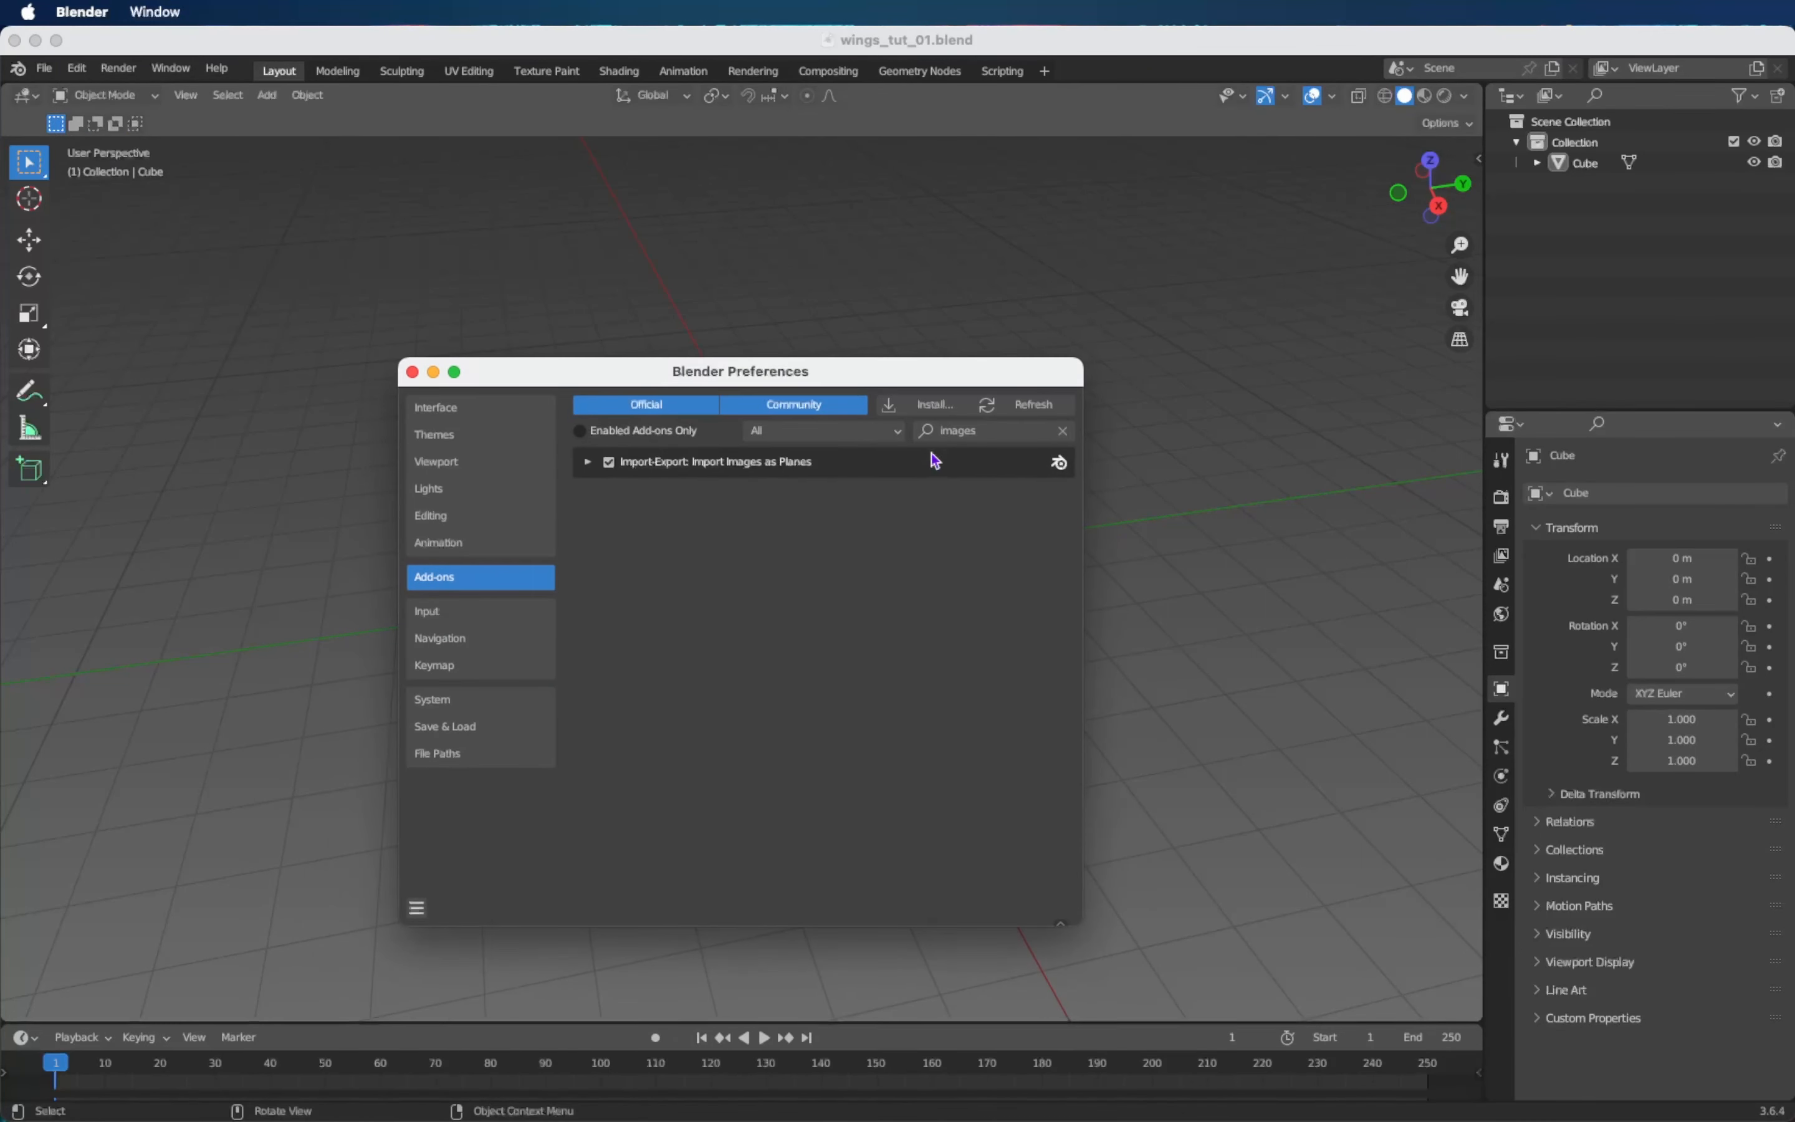
{"action": "left_click", "coordinate": [993, 432]}
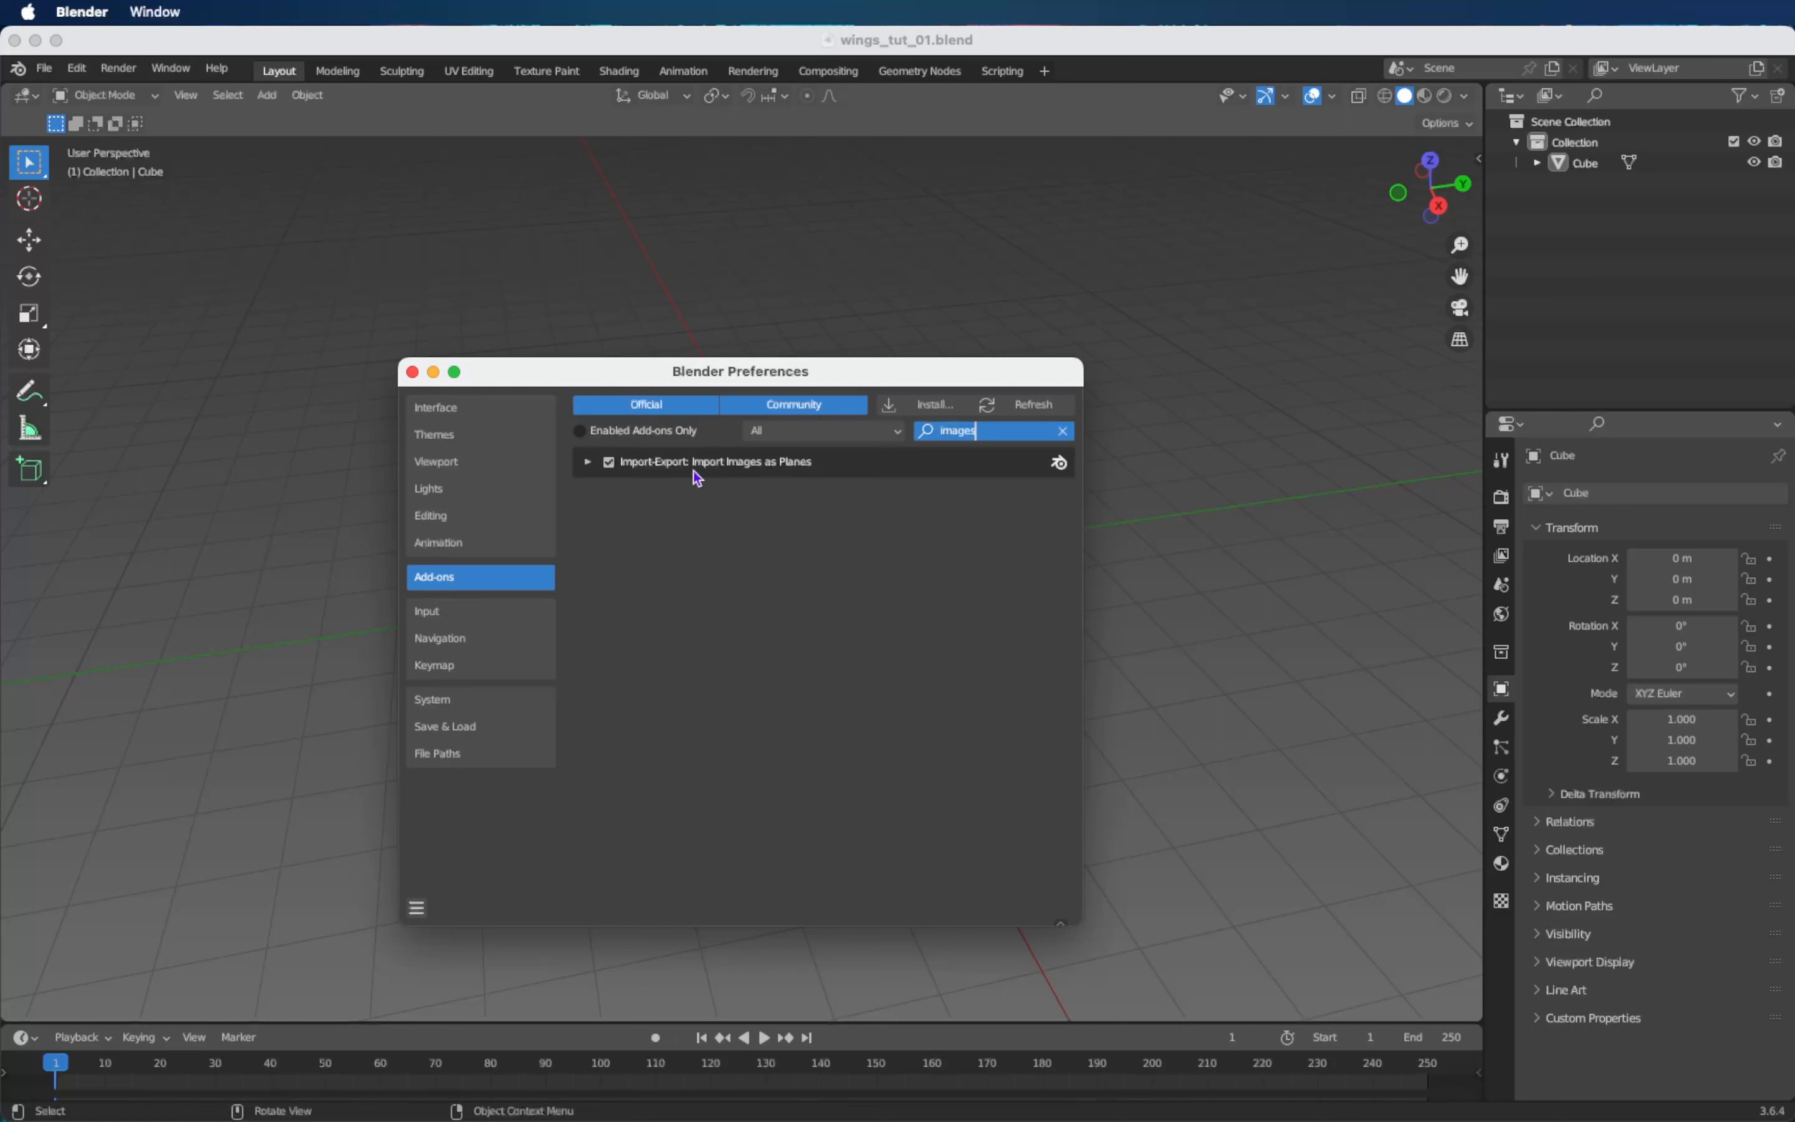
{"action": "left_click", "coordinate": [610, 467]}
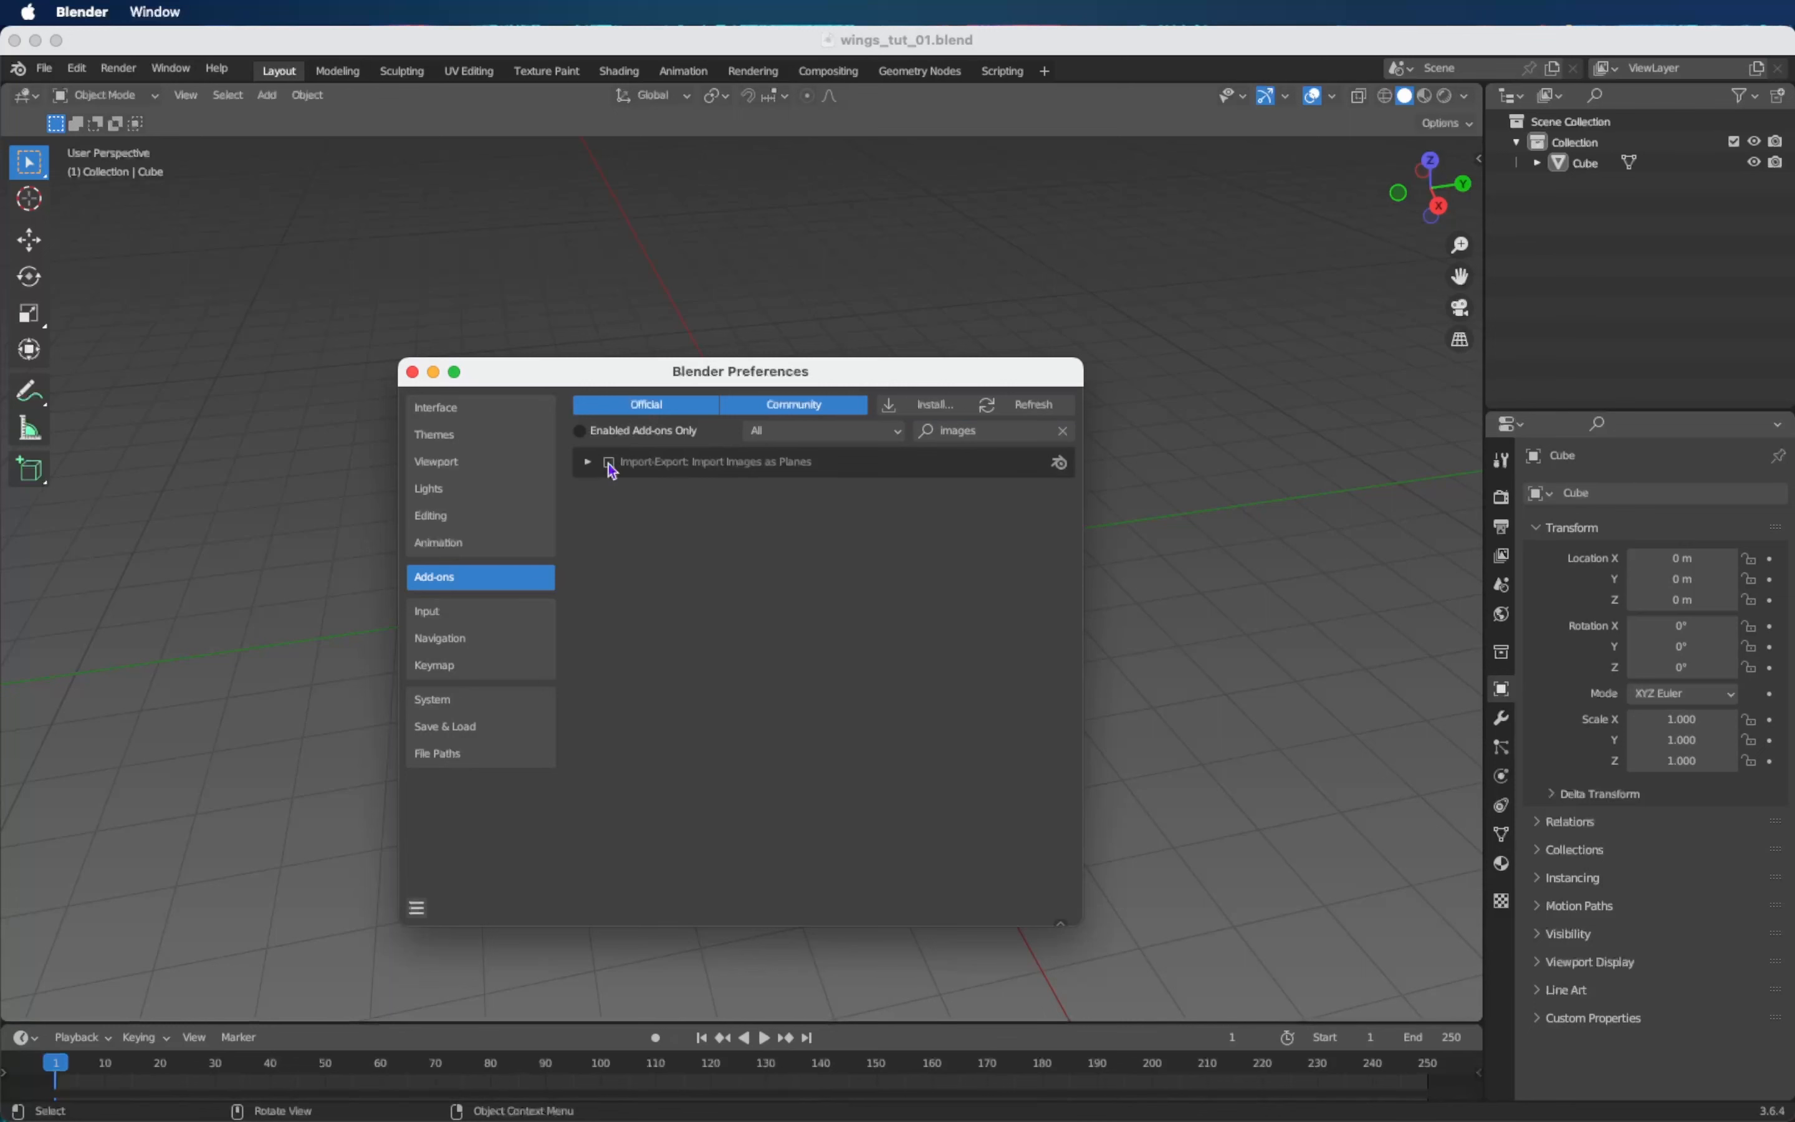
{"action": "left_click", "coordinate": [413, 371]}
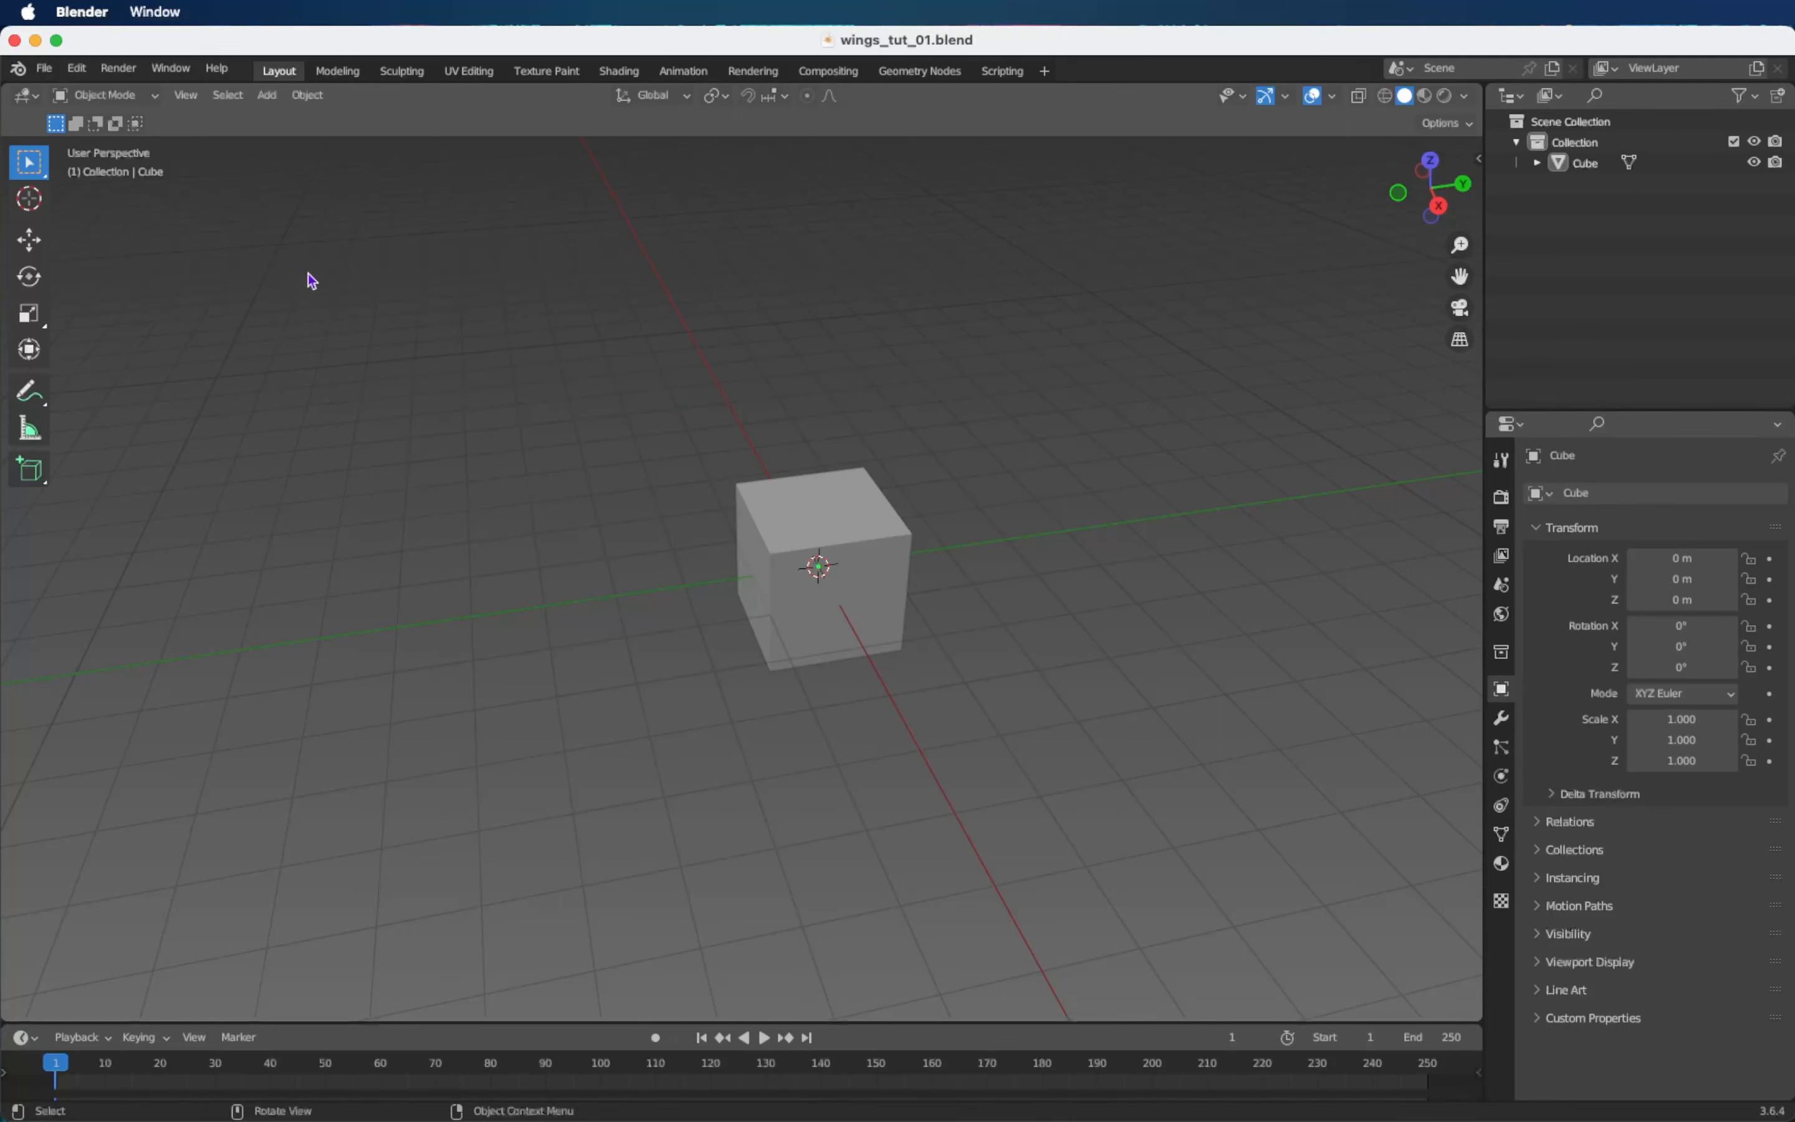
Import the prepared Wing image into the scene using Images as Planes and select the resulting plane.
{"action": "left_click", "coordinate": [45, 69]}
{"action": "mouse_move", "coordinate": [149, 348]}
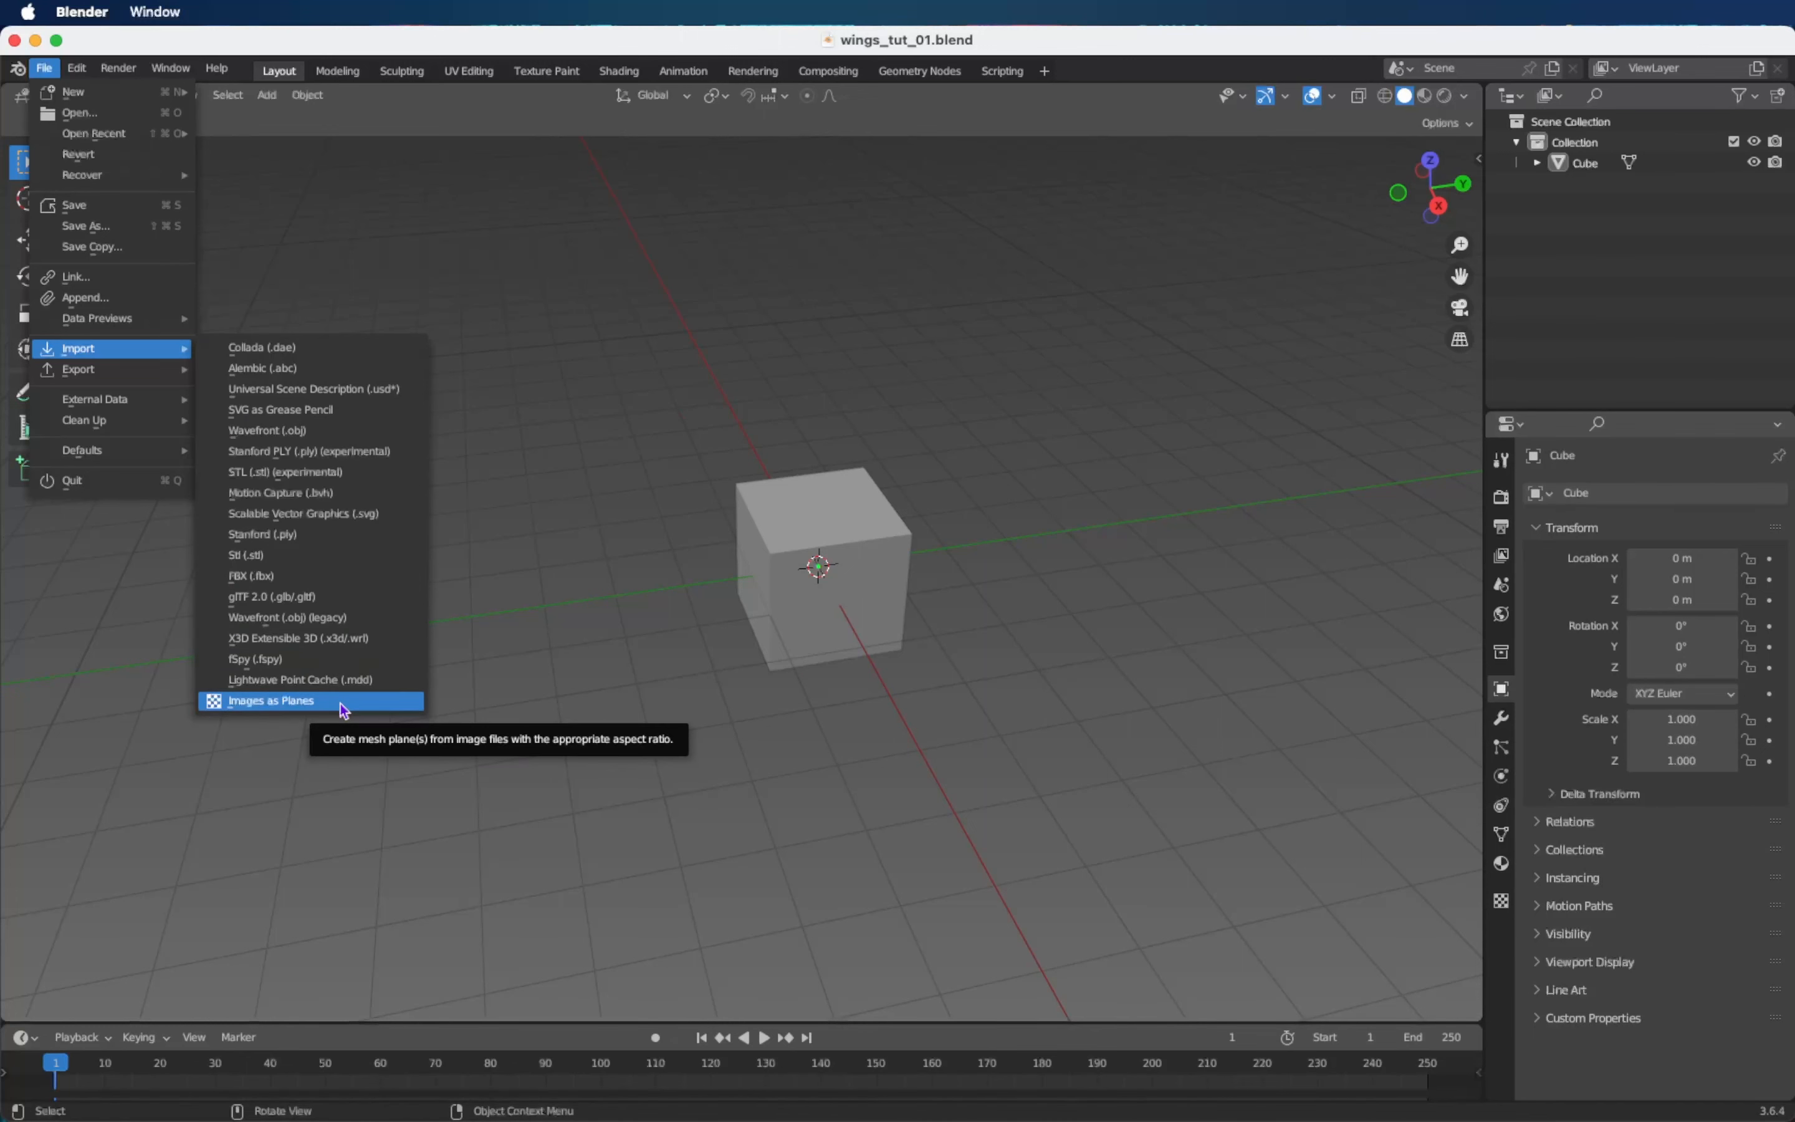
{"action": "left_click", "coordinate": [344, 701]}
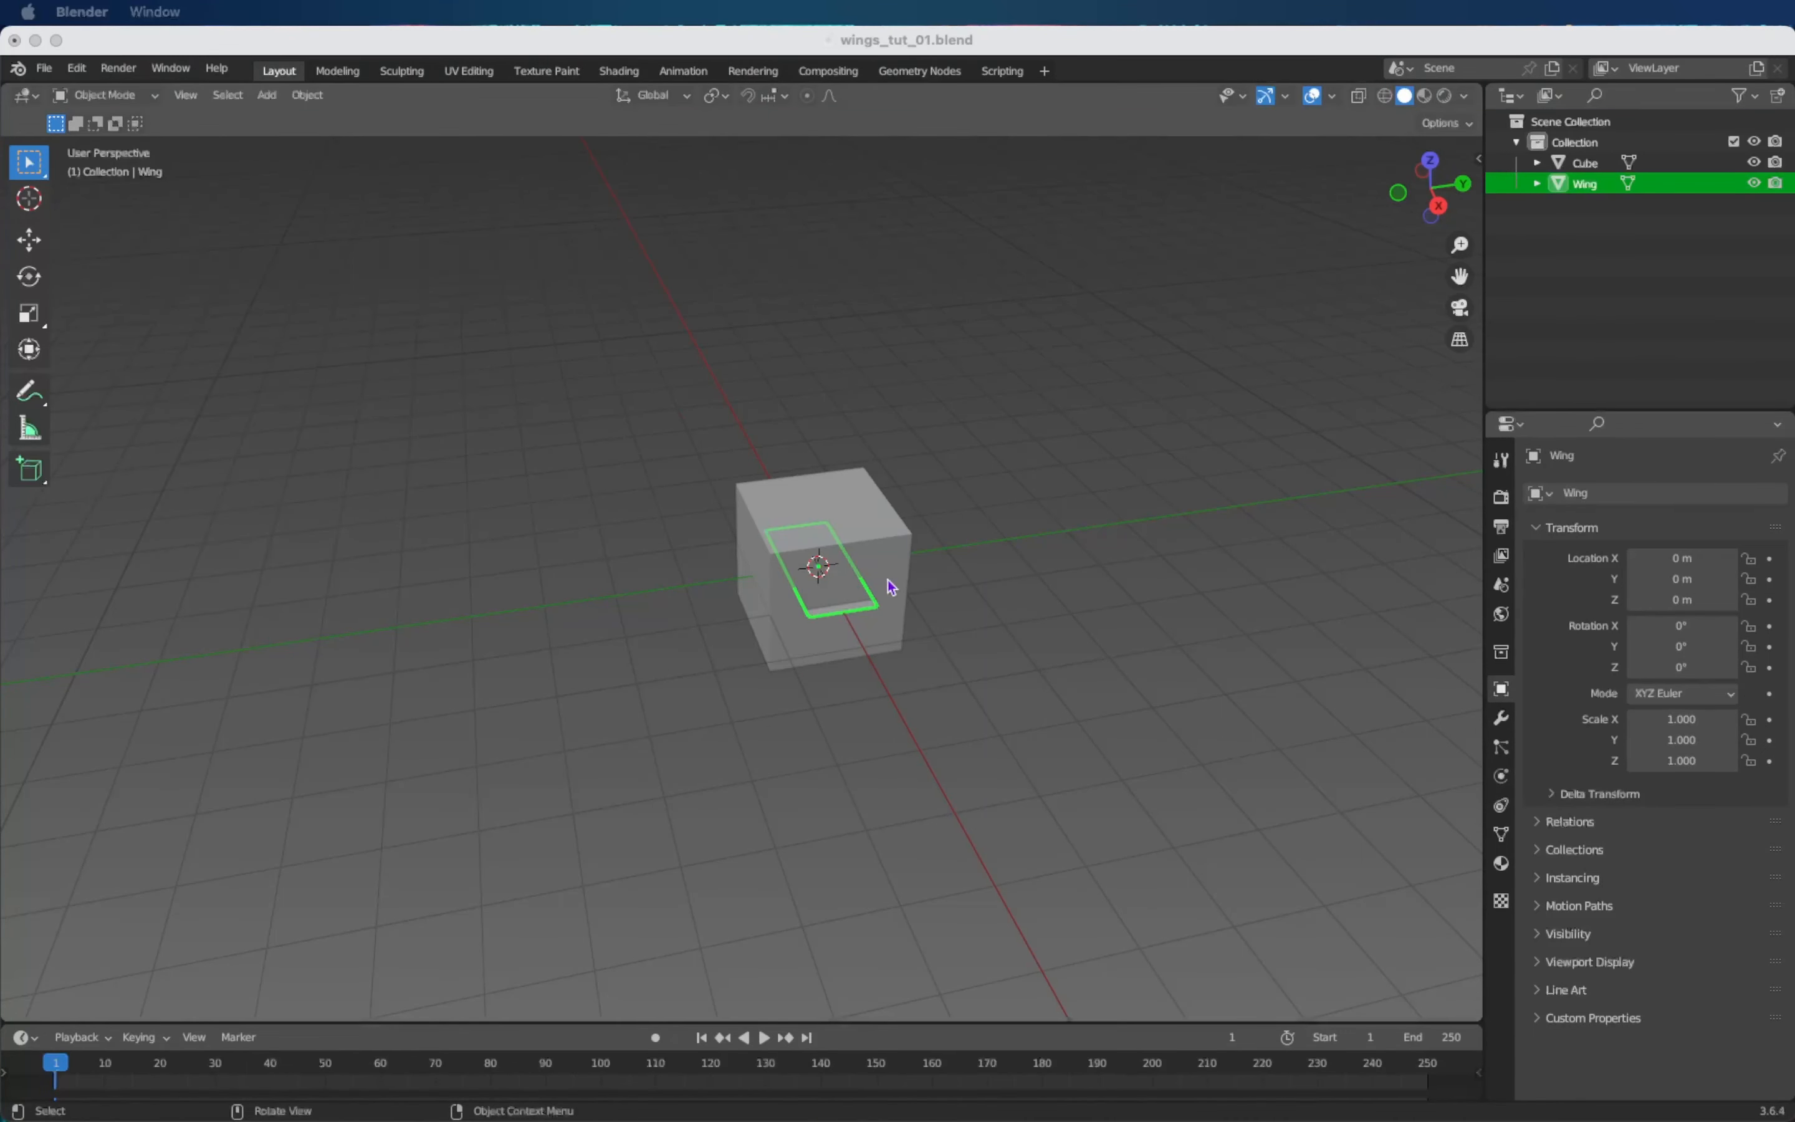
{"action": "scroll", "coordinate": [866, 599], "scroll_direction": "left", "scroll_amount": 5}
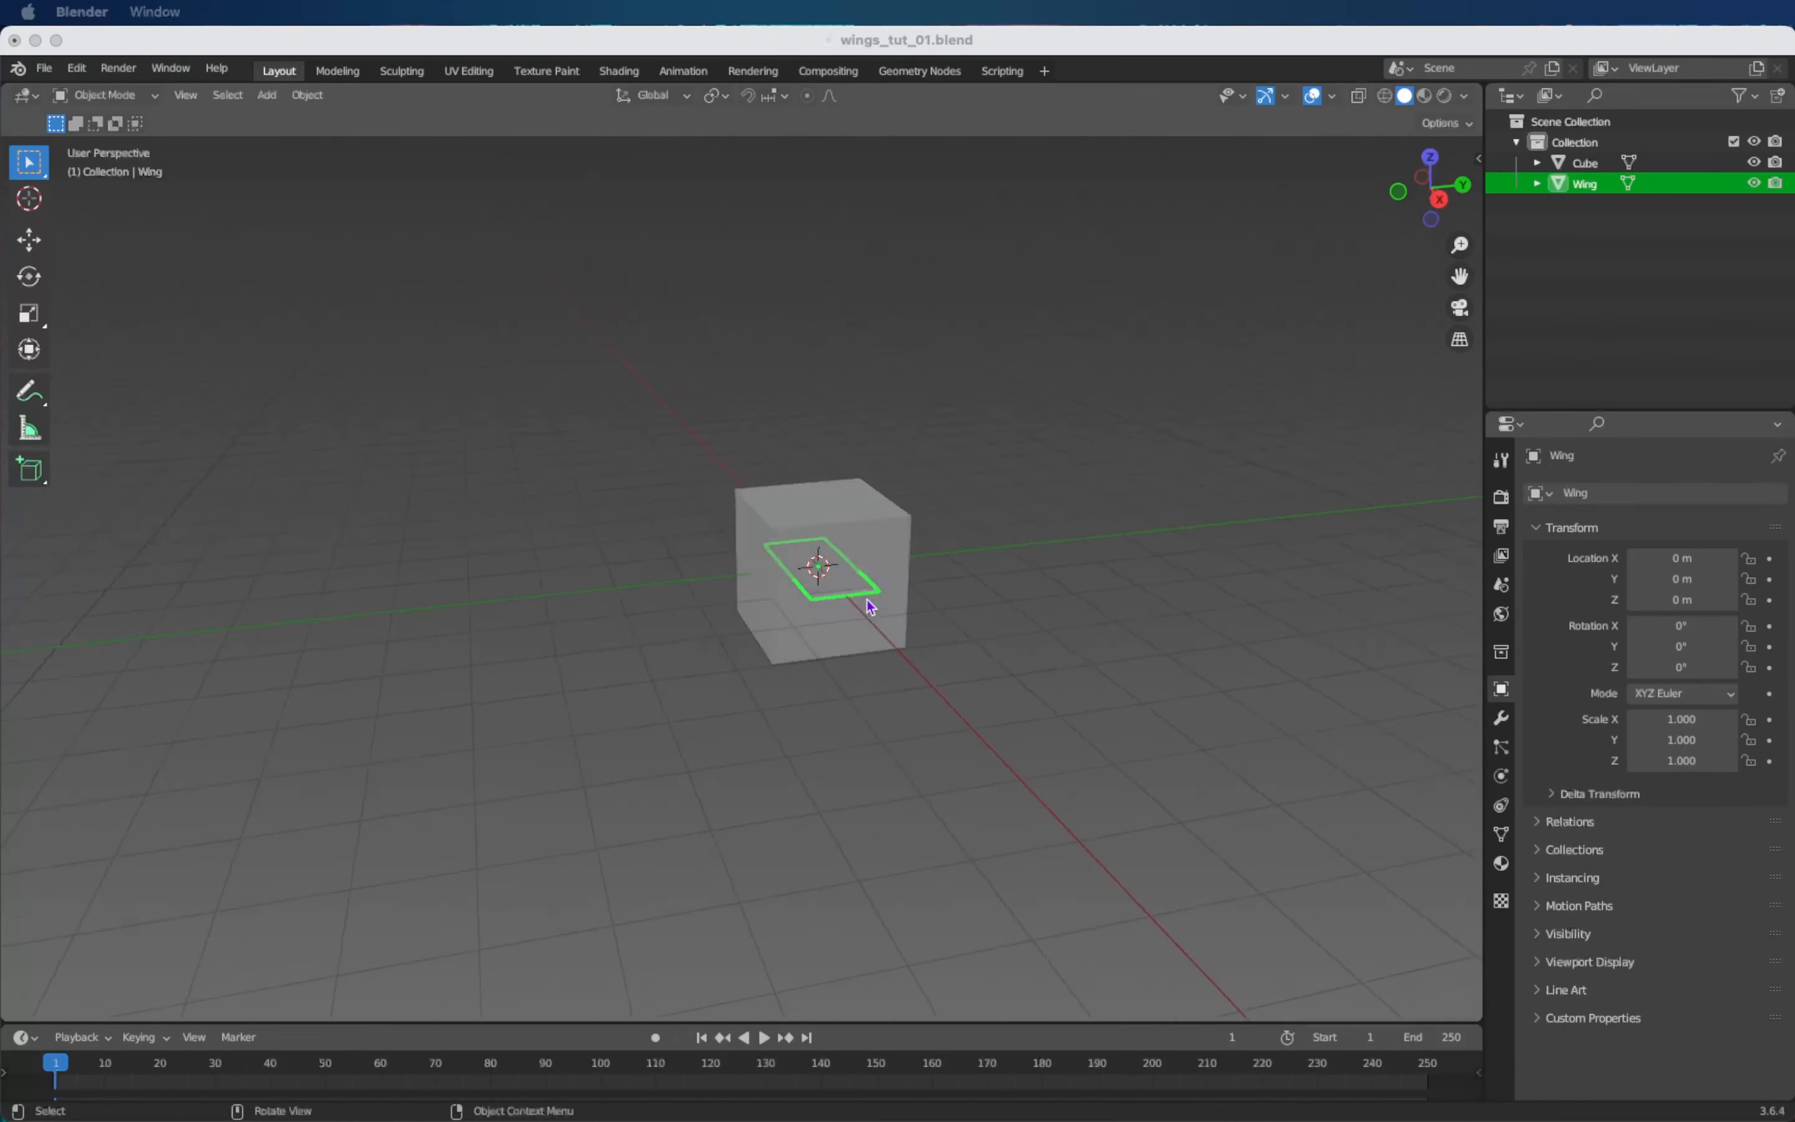
{"action": "left_click", "coordinate": [991, 624]}
{"action": "left_click", "coordinate": [863, 599]}
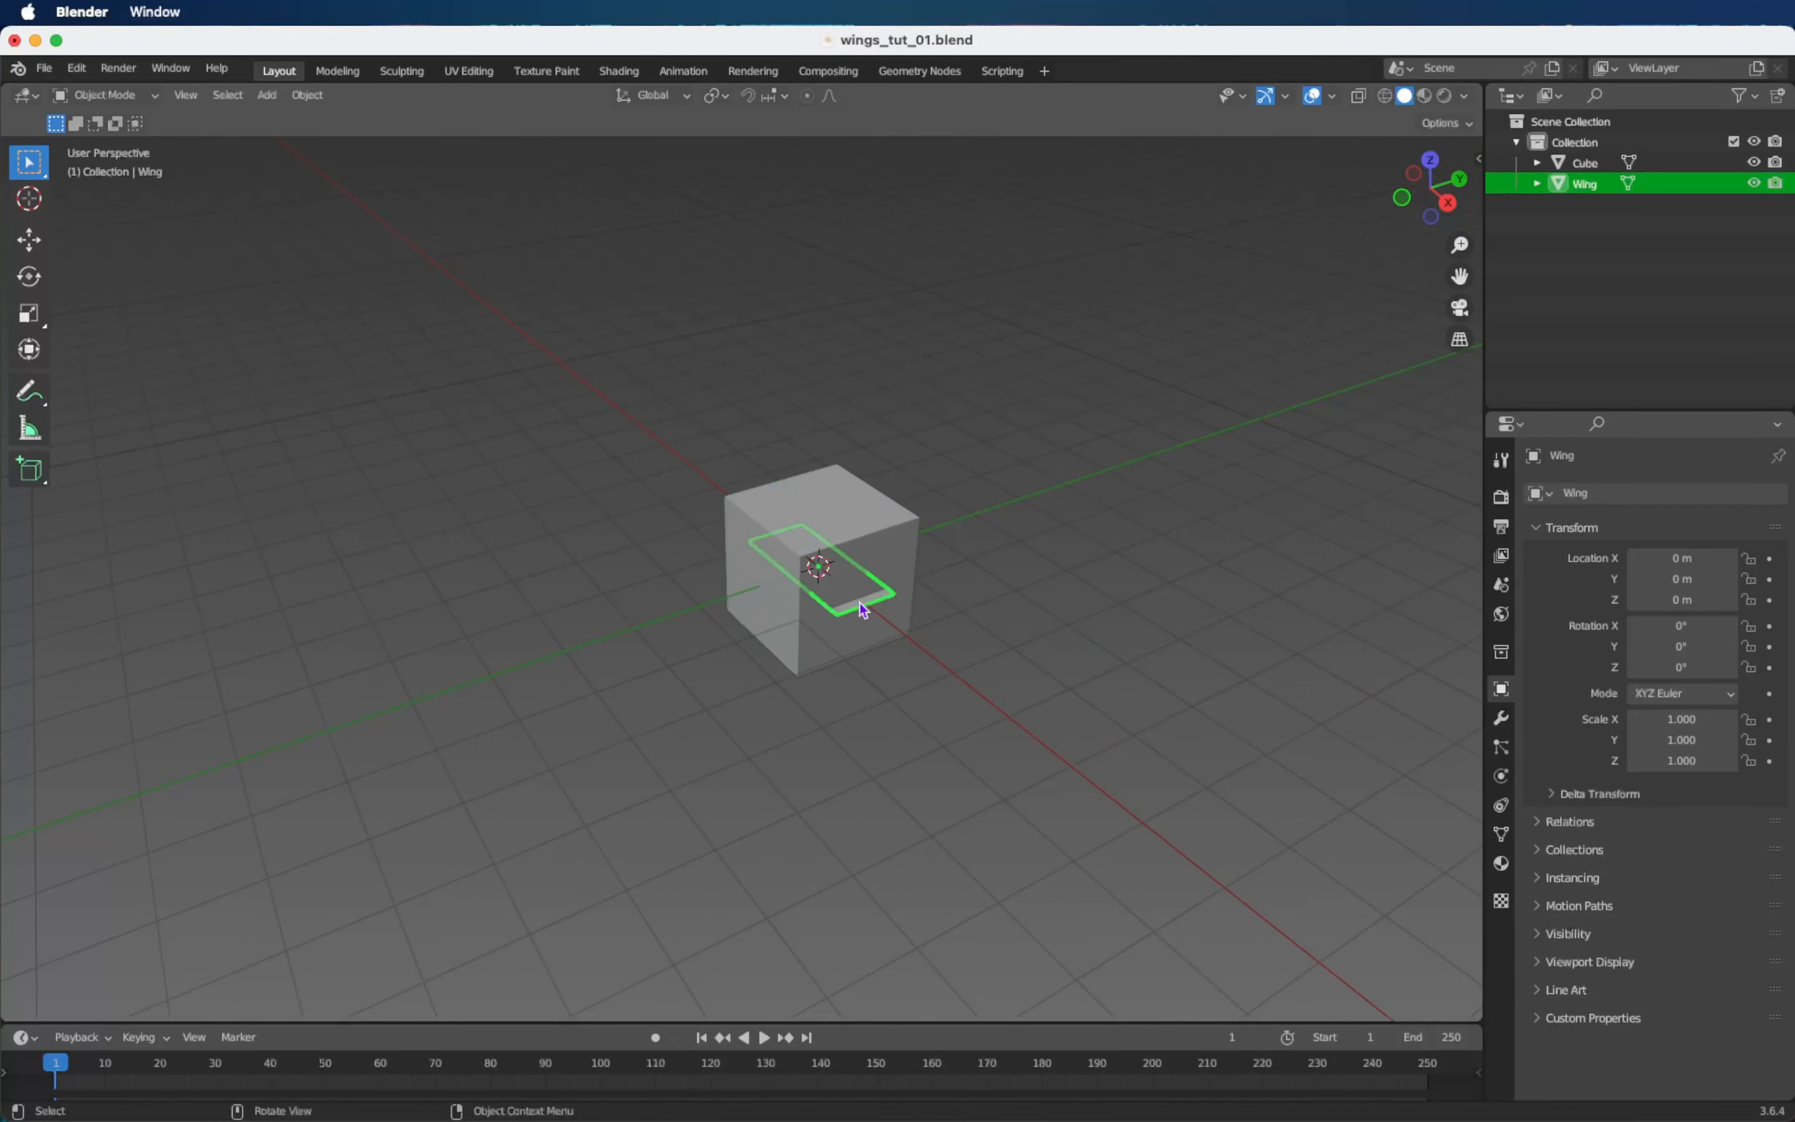
Scale the Wing plane up uniformly to about 3.345 so it extends well beyond the cube.
{"action": "scroll", "coordinate": [860, 605], "scroll_direction": "down", "scroll_amount": 5}
{"action": "key", "text": "s"}
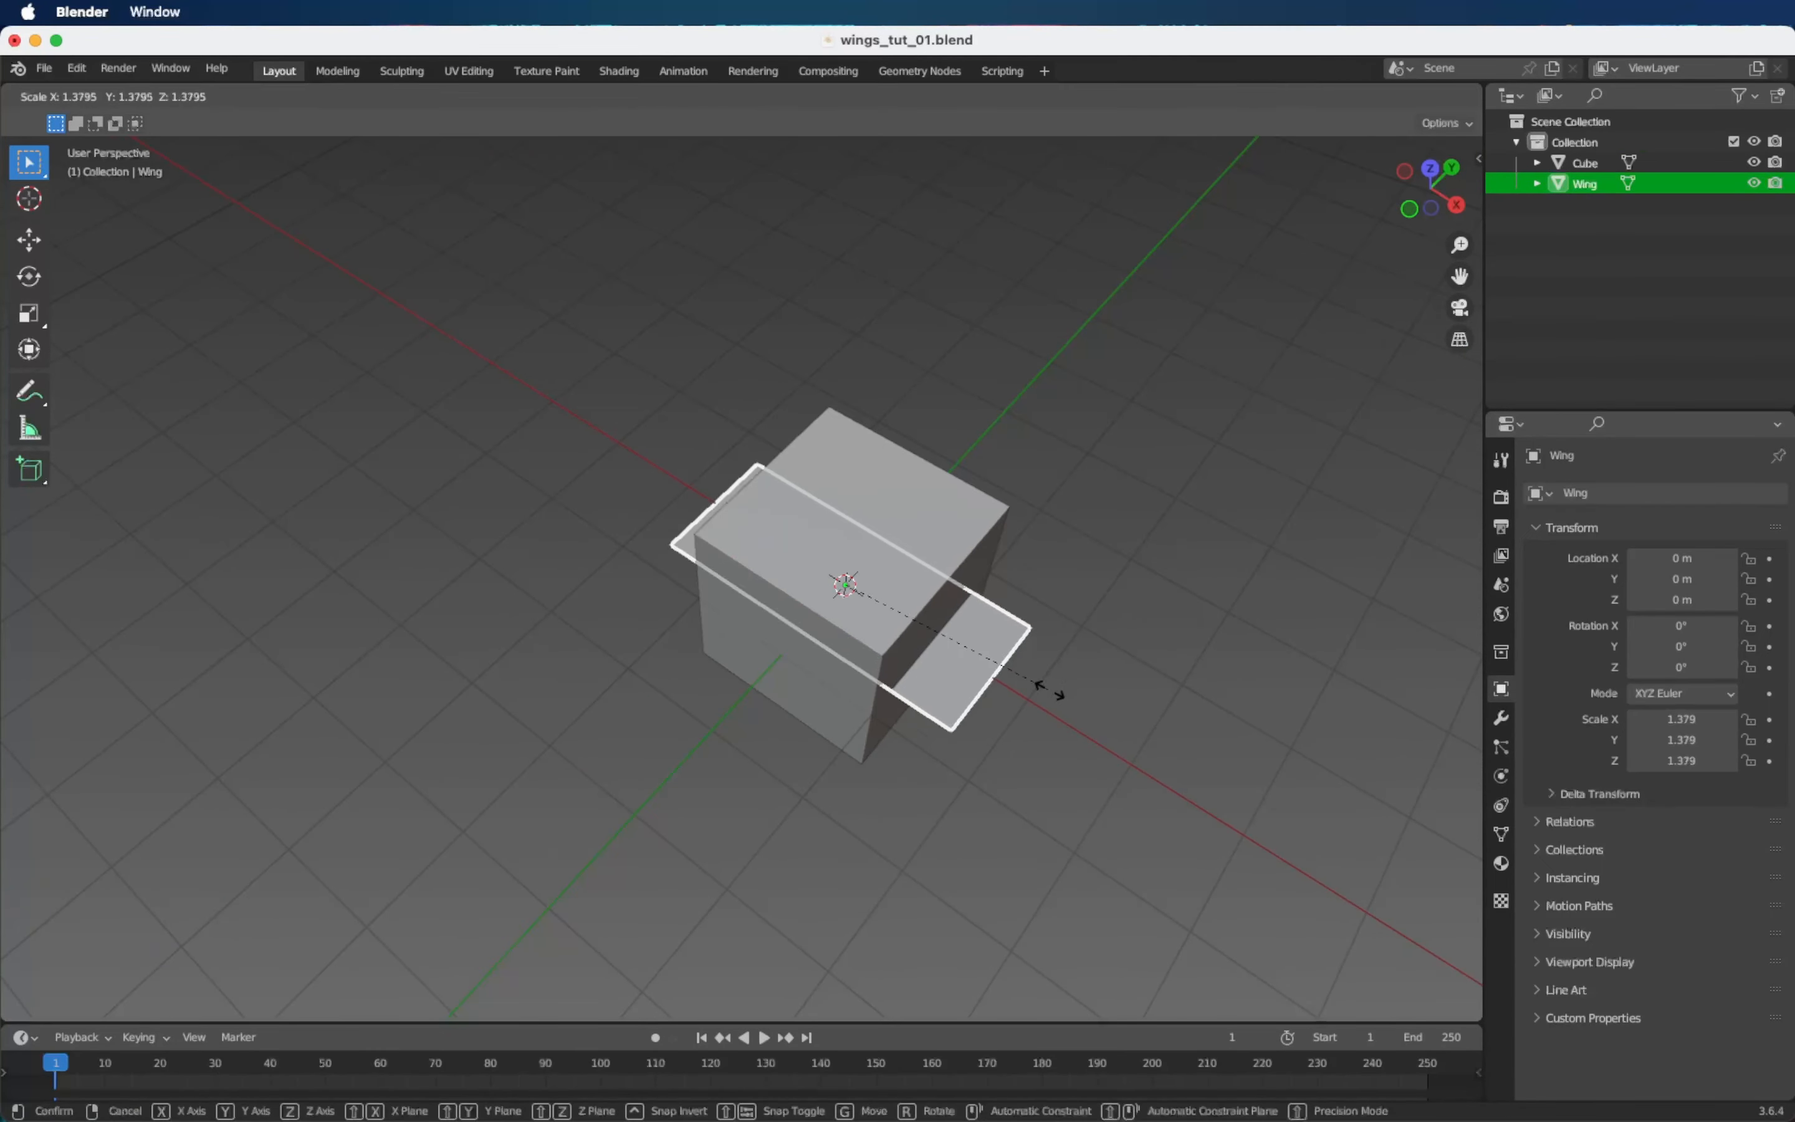
{"action": "left_click", "coordinate": [1352, 822]}
{"action": "scroll", "coordinate": [1132, 700], "scroll_direction": "down", "scroll_amount": 2, "text": "ctrl"}
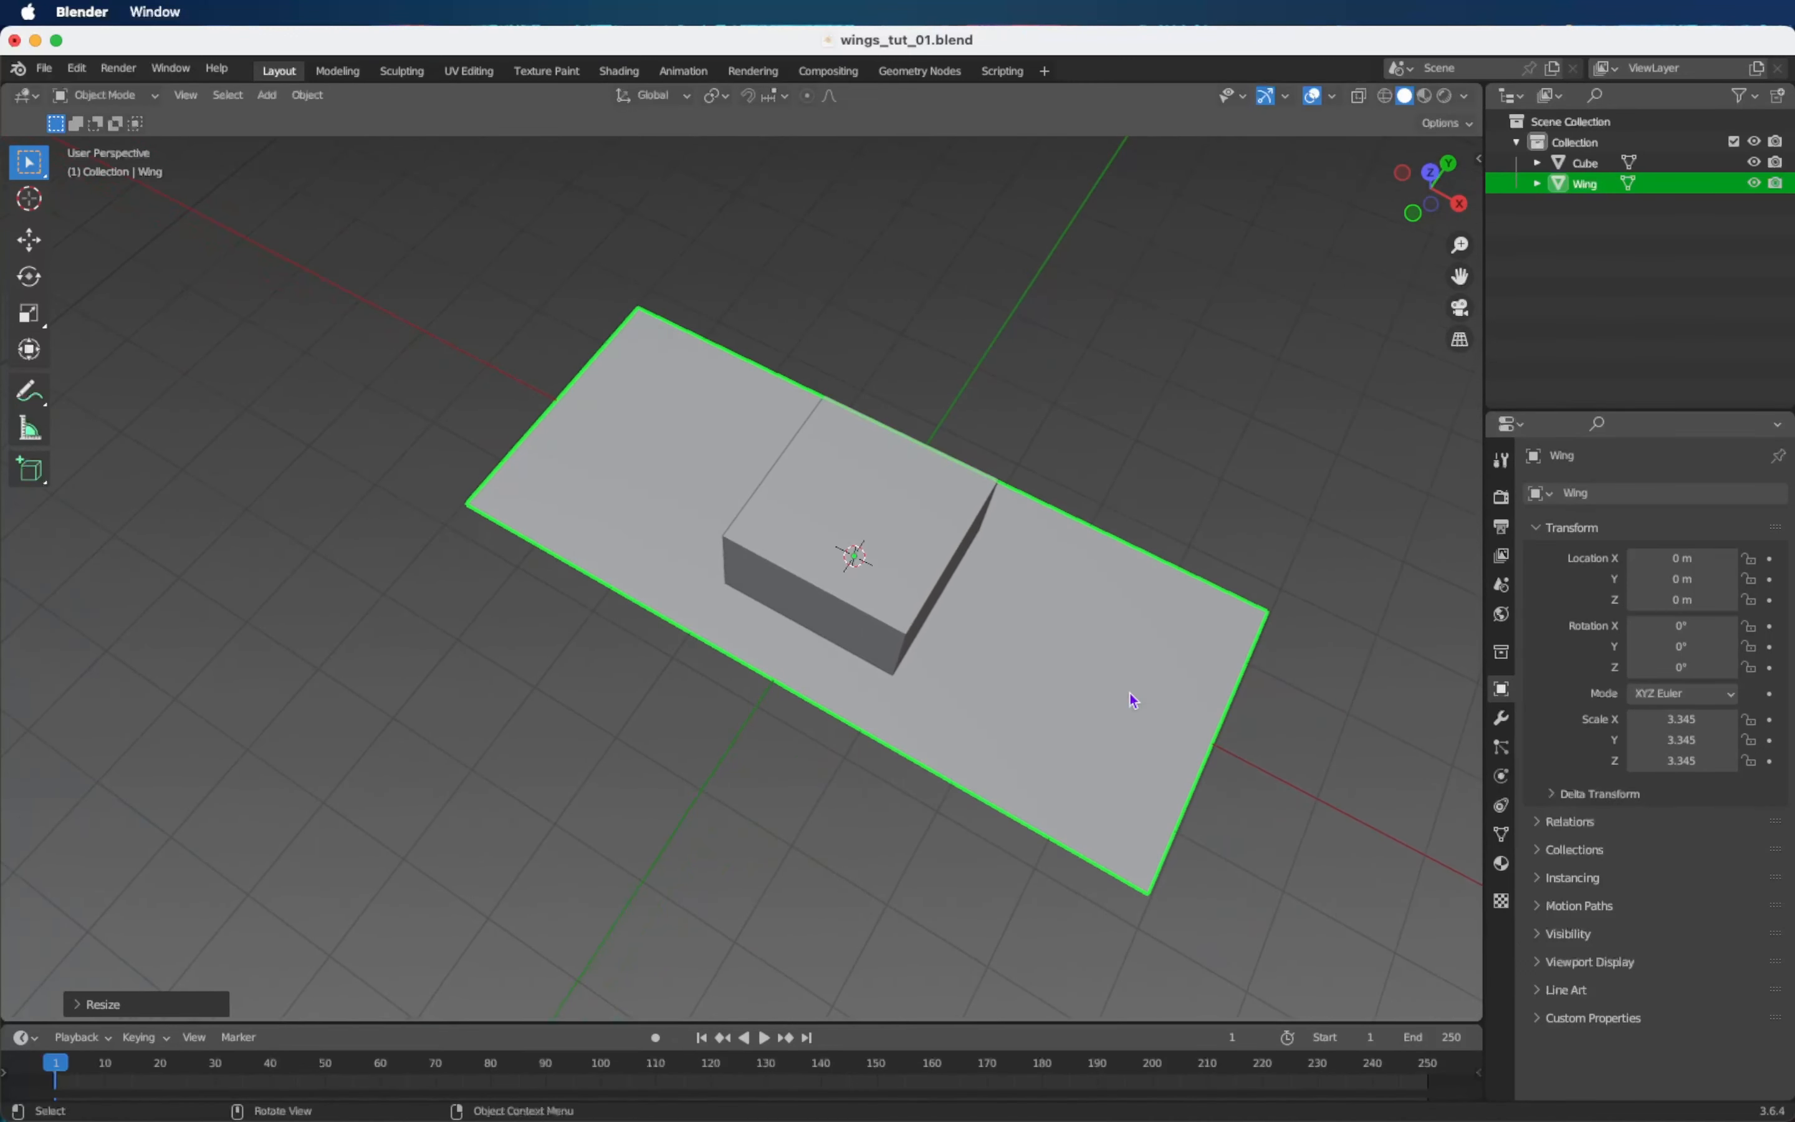
Switch the viewport shading to Material Preview to show the wing texture on the plane.
{"action": "key", "text": "z"}
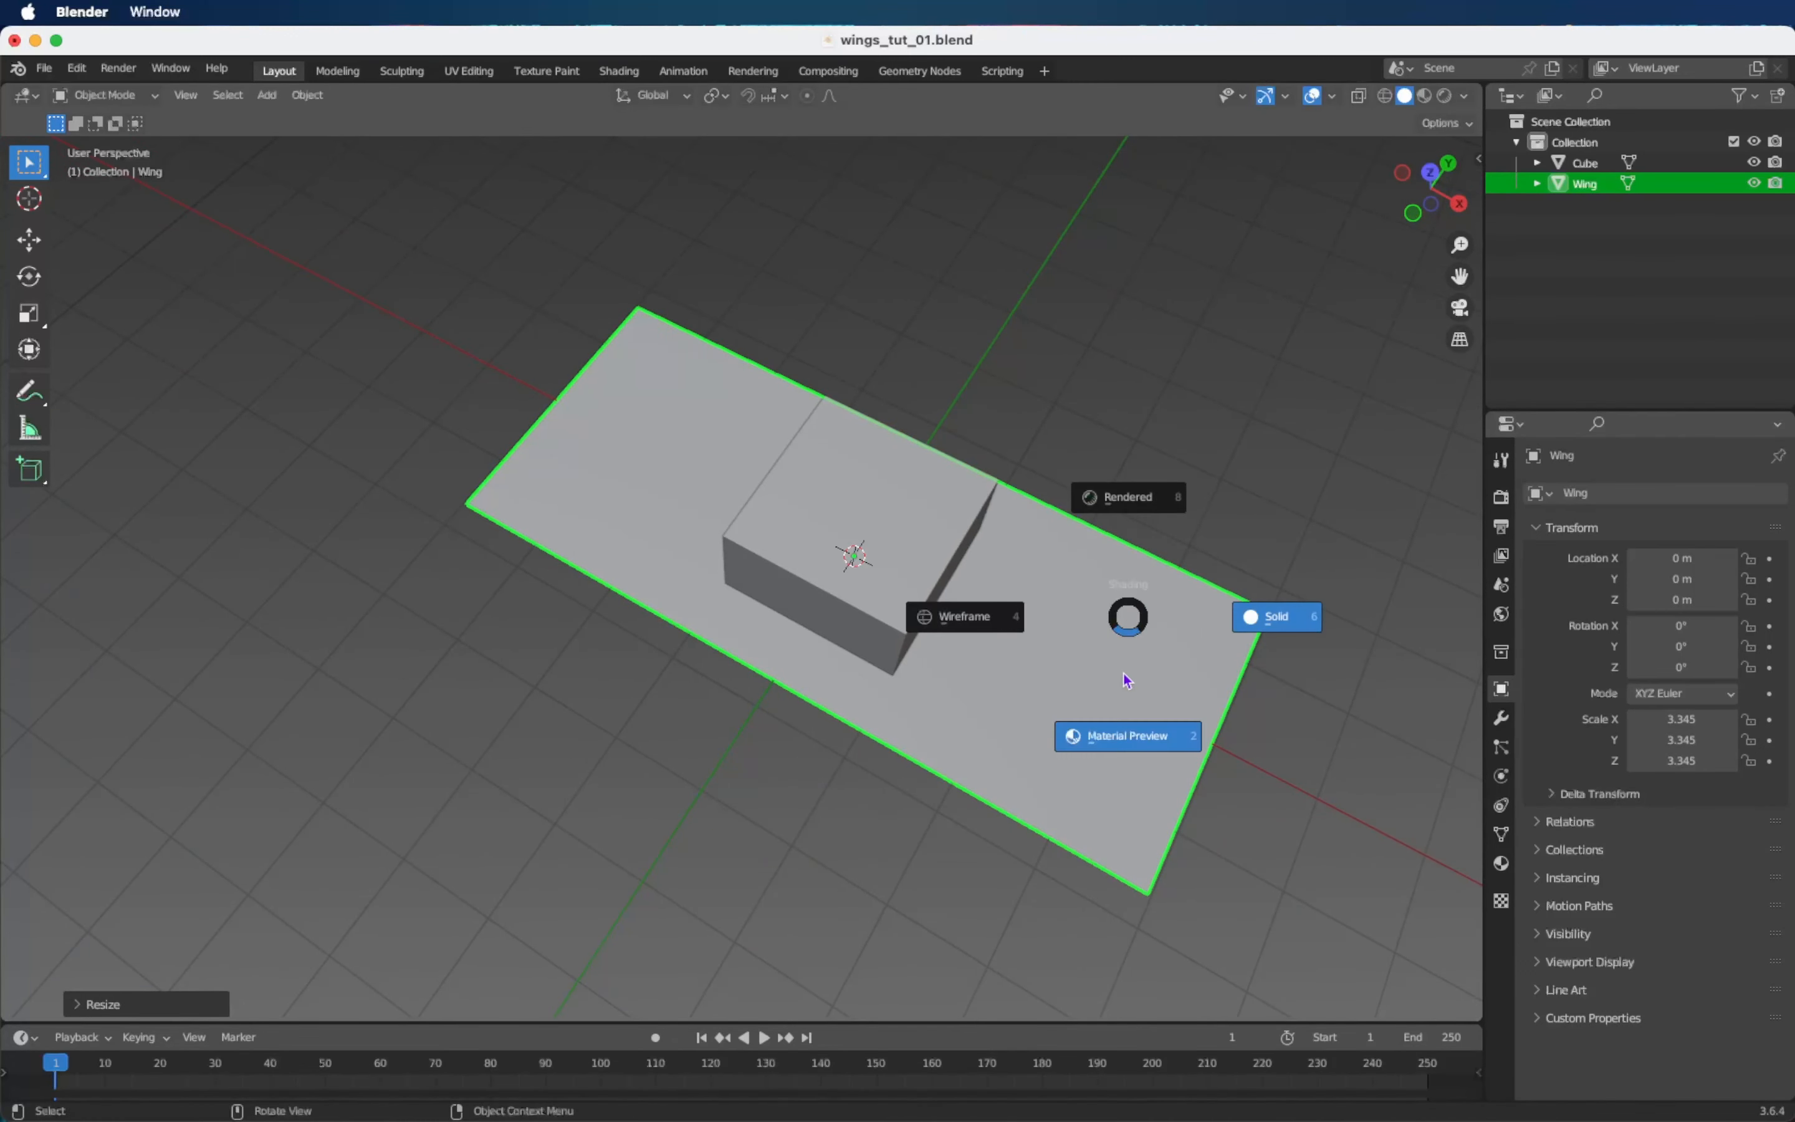
{"action": "left_click", "coordinate": [1124, 736]}
{"action": "scroll", "coordinate": [893, 663], "scroll_direction": "left", "scroll_amount": 4}
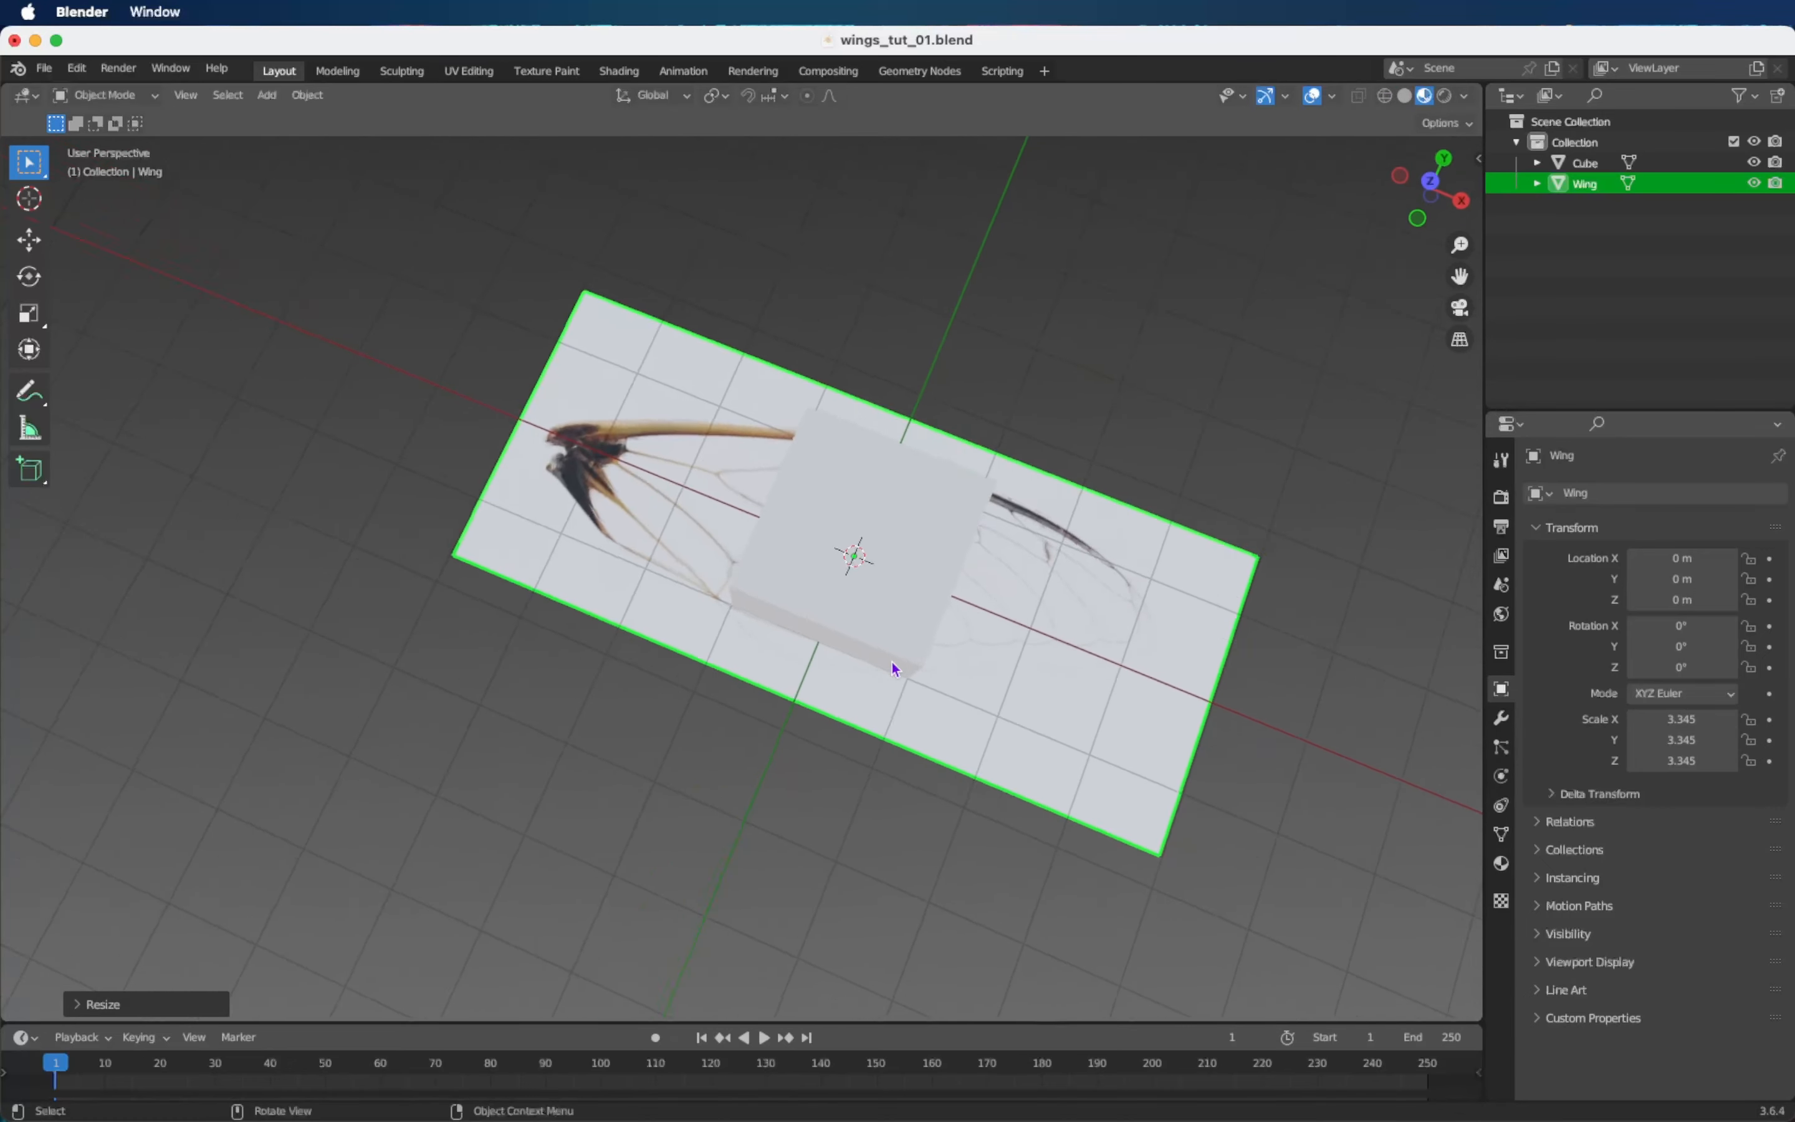
Hide the cube and examine the full wing texture from directly above.
{"action": "scroll", "coordinate": [892, 662], "scroll_direction": "up", "scroll_amount": 3, "text": "ctrl"}
{"action": "scroll", "coordinate": [892, 662], "scroll_direction": "right", "scroll_amount": 2, "text": "shift"}
{"action": "left_click", "coordinate": [949, 506]}
{"action": "key", "text": "h"}
{"action": "scroll", "coordinate": [950, 506], "scroll_direction": "left", "scroll_amount": 4}
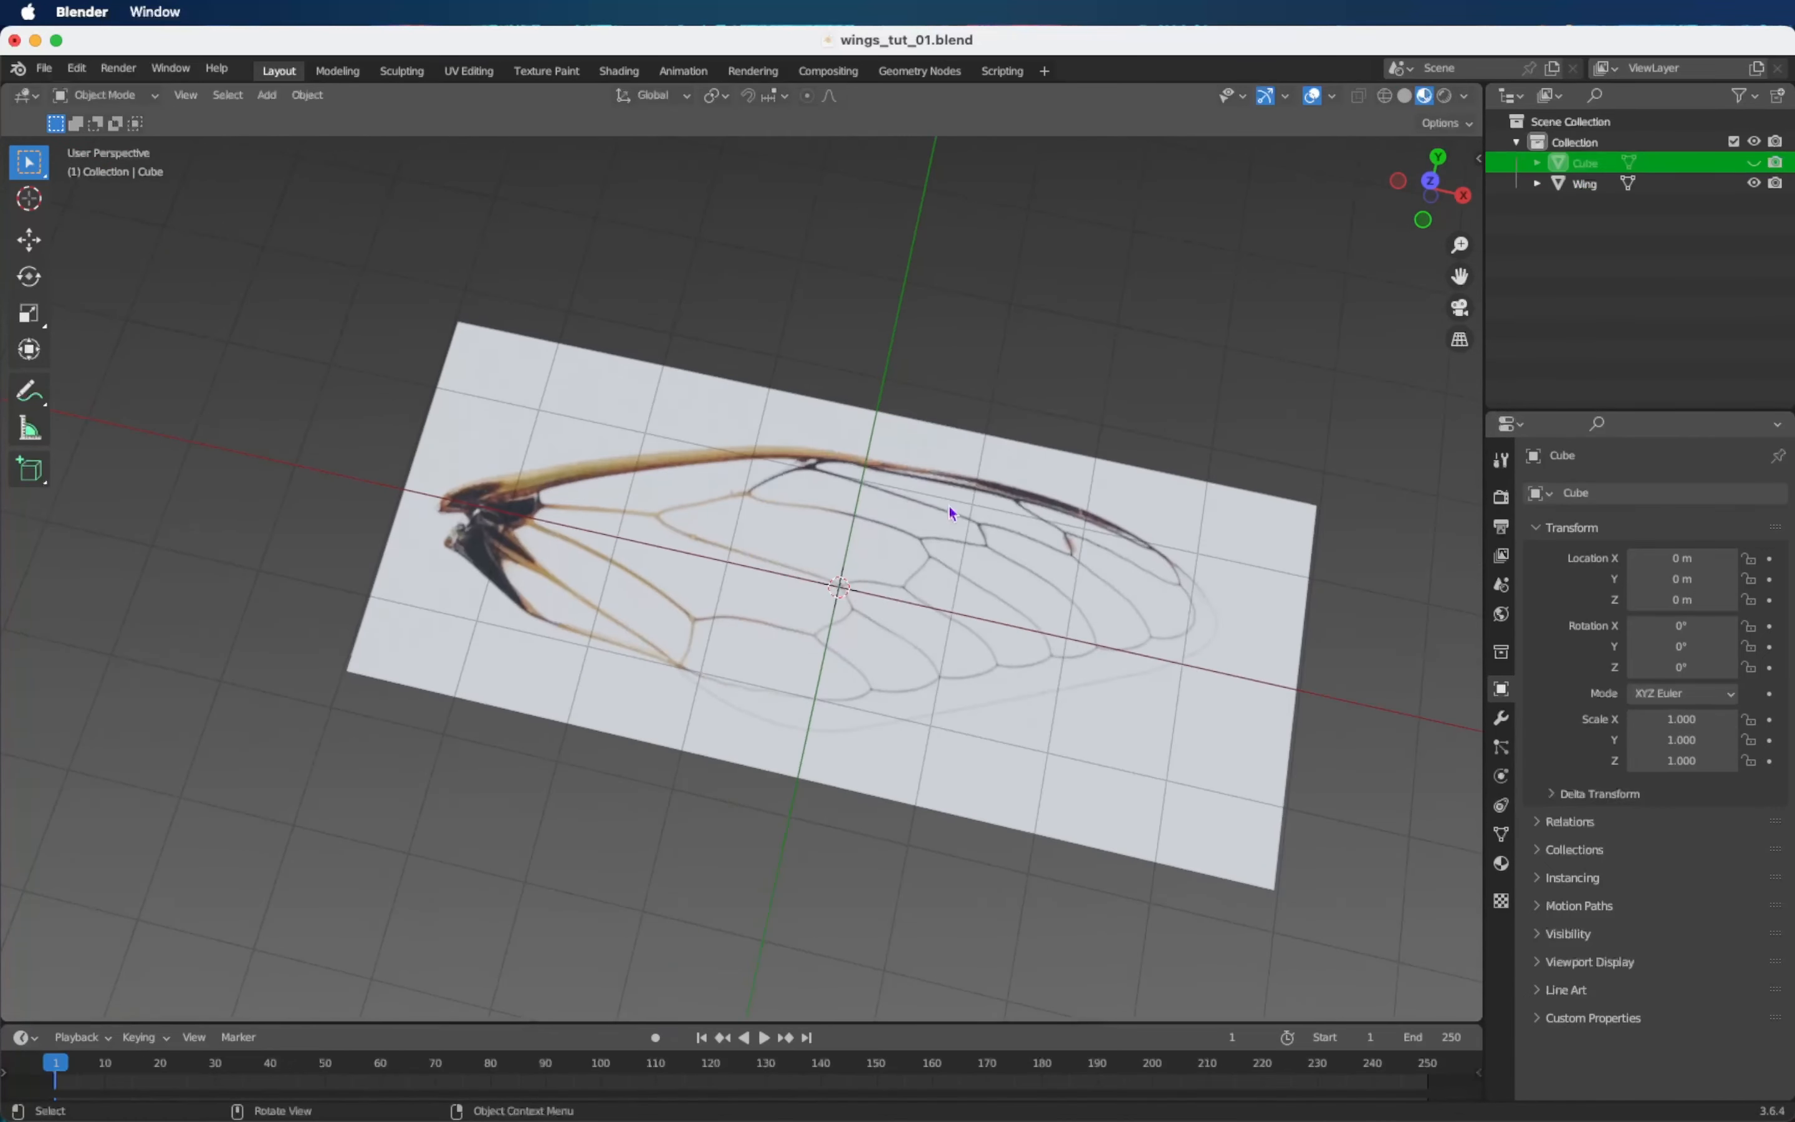
{"action": "left_click", "coordinate": [1431, 180]}
{"action": "scroll", "coordinate": [904, 572], "scroll_direction": "down", "scroll_amount": 3, "text": "ctrl"}
{"action": "scroll", "coordinate": [904, 572], "scroll_direction": "down", "scroll_amount": 2, "text": "shift"}
{"action": "scroll", "coordinate": [904, 572], "scroll_direction": "up", "scroll_amount": 3, "text": "ctrl"}
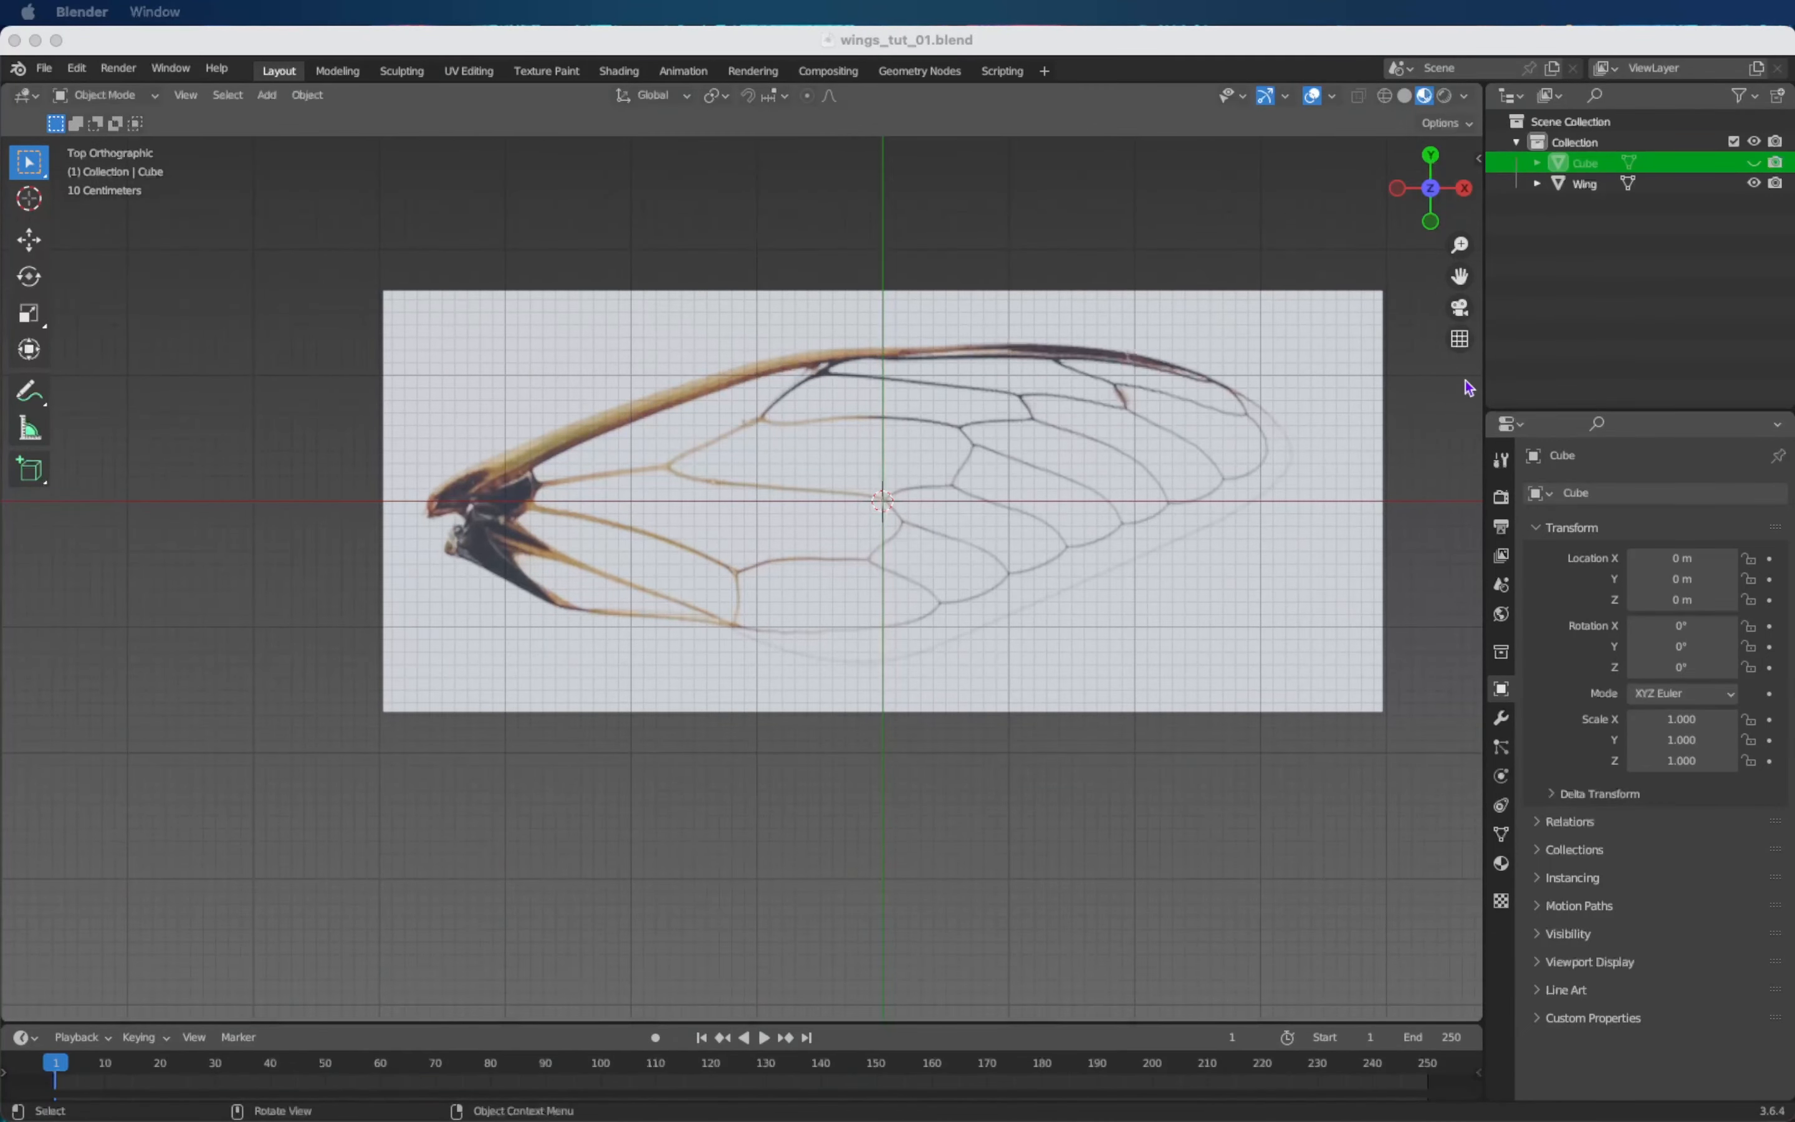
Unhide the cube and flatten it along Z to a scale of about 0.112.
{"action": "left_click", "coordinate": [1753, 163]}
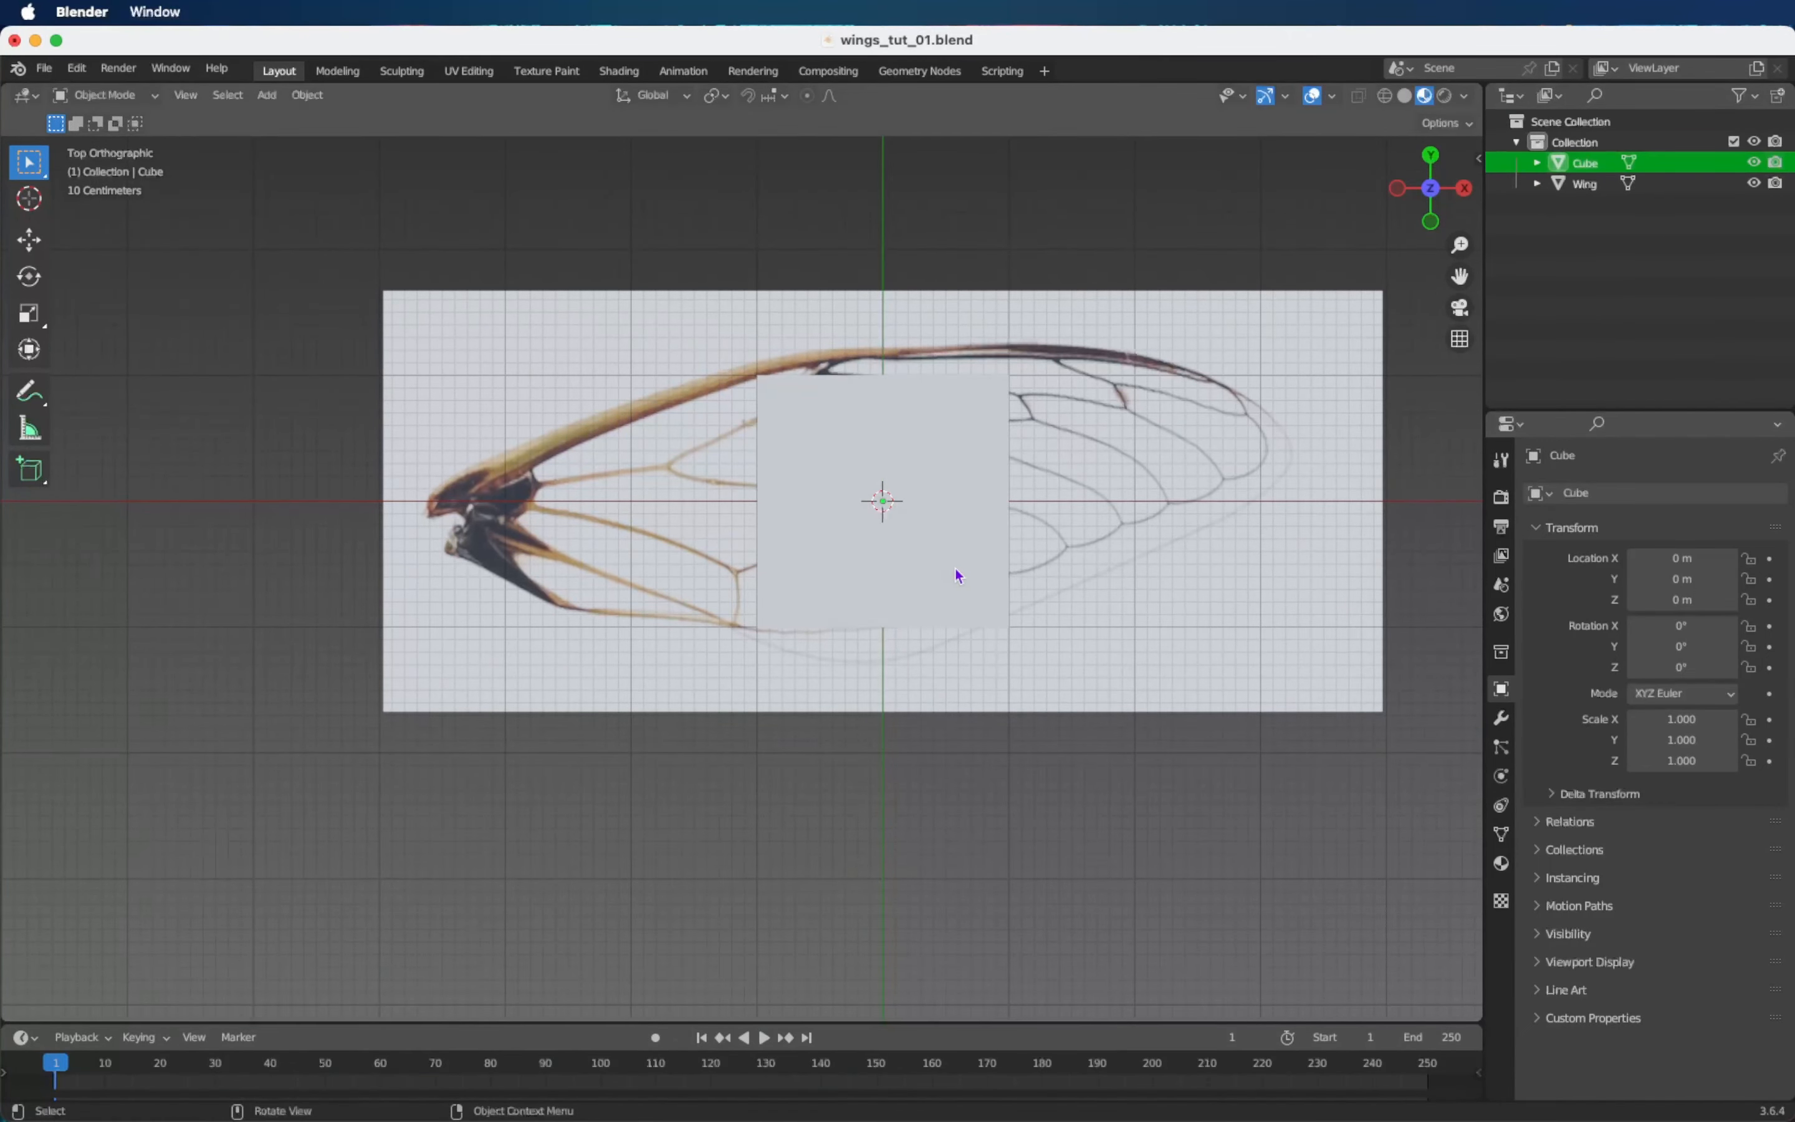
{"action": "middle_click_drag", "start_coordinate": [778, 624], "coordinate": [923, 691]}
{"action": "left_click", "coordinate": [923, 692]}
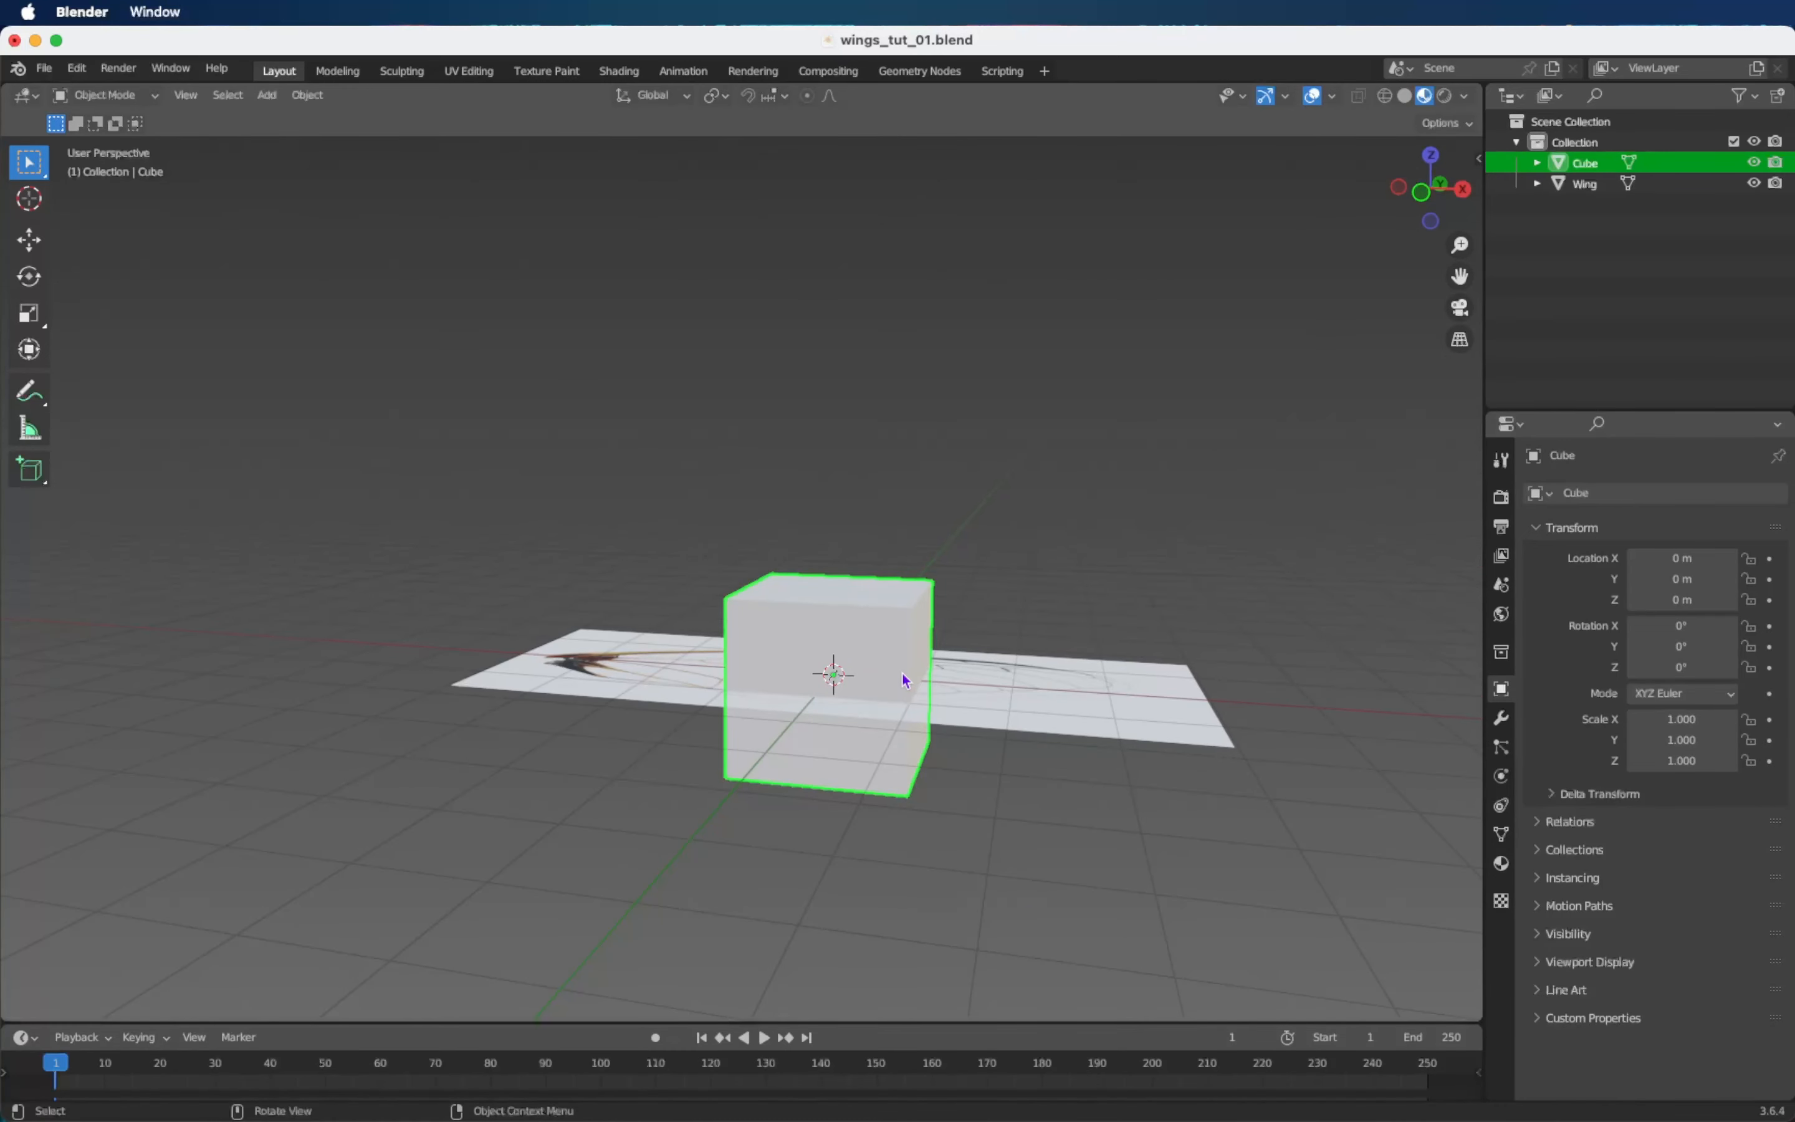
{"action": "key", "text": "s"}
{"action": "key", "text": "z"}
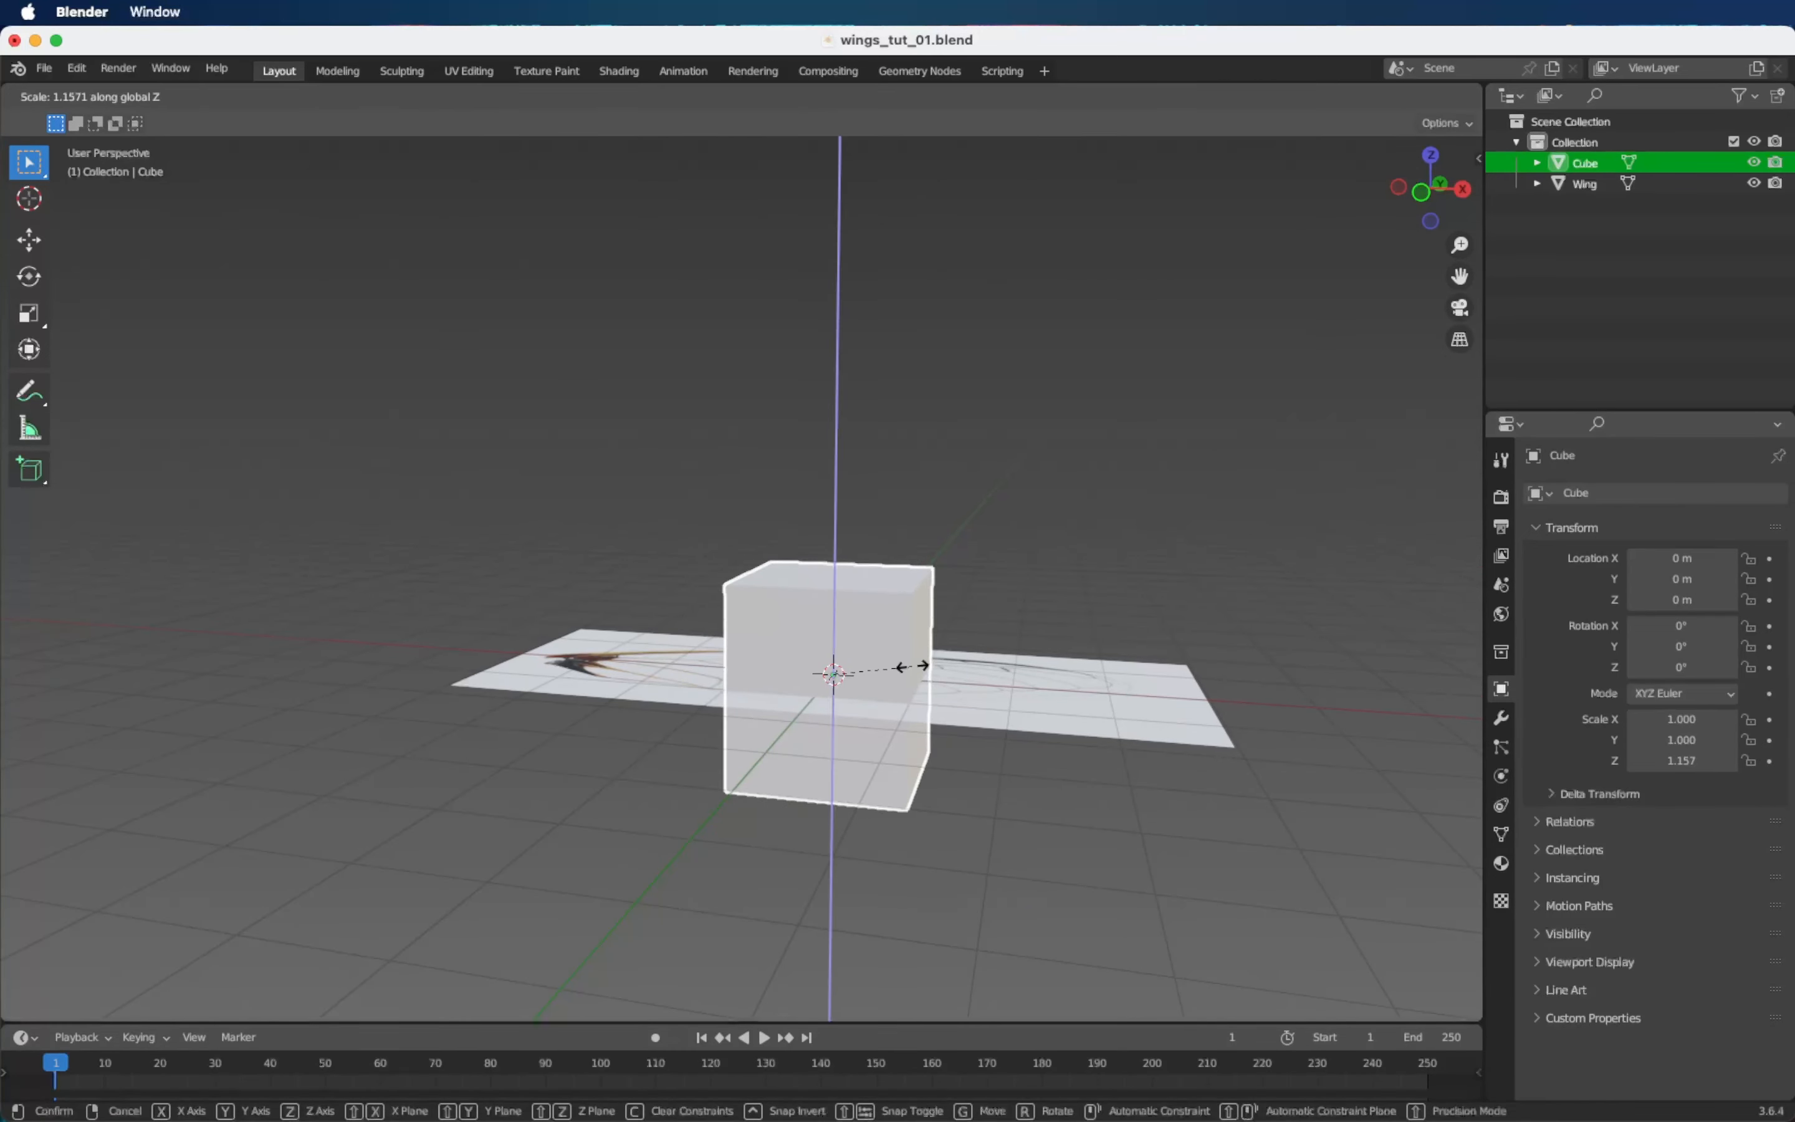
{"action": "left_click", "coordinate": [843, 675]}
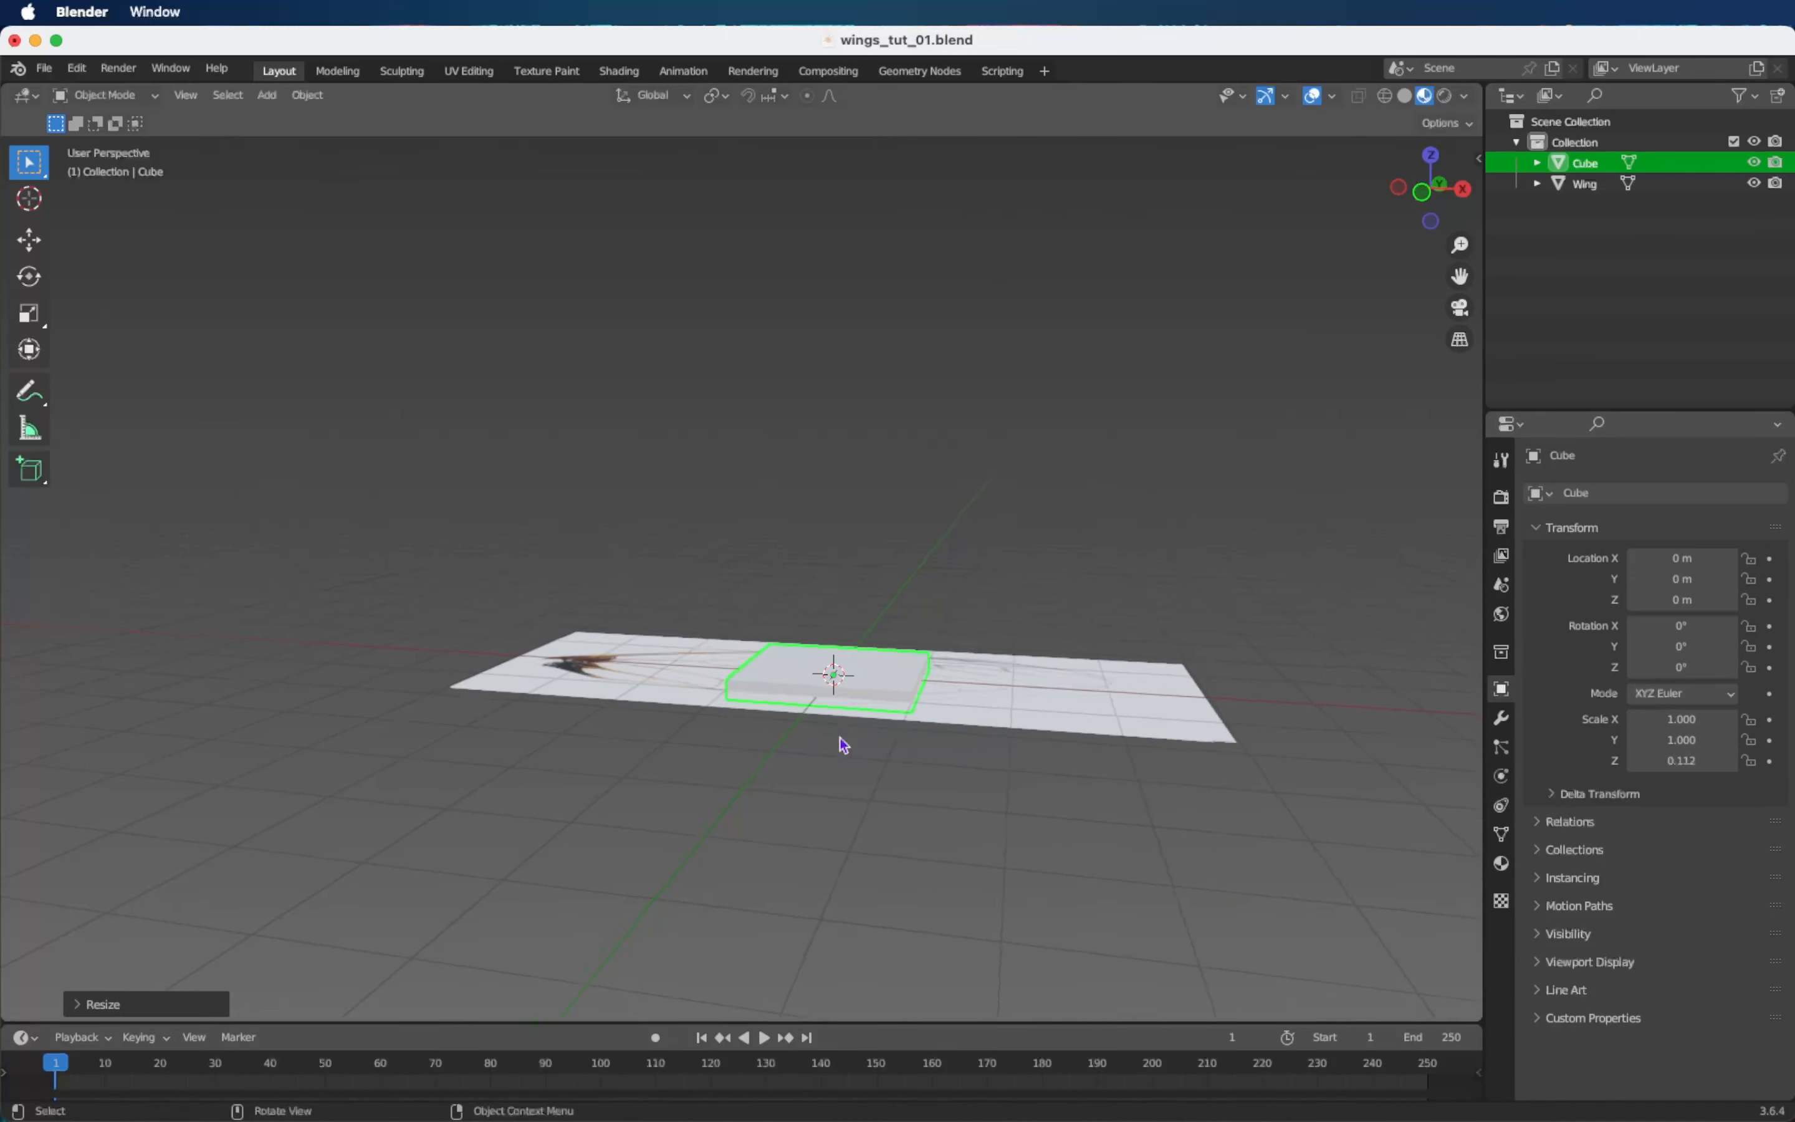
Inspect the flattened cube against the wing plane from several angles.
{"action": "scroll", "coordinate": [840, 737], "scroll_direction": "down", "scroll_amount": 3}
{"action": "scroll", "coordinate": [839, 737], "scroll_direction": "up", "scroll_amount": 3, "text": "ctrl"}
{"action": "scroll", "coordinate": [840, 737], "scroll_direction": "up", "scroll_amount": 3}
{"action": "scroll", "coordinate": [839, 737], "scroll_direction": "down", "scroll_amount": 4}
{"action": "scroll", "coordinate": [840, 737], "scroll_direction": "down", "scroll_amount": 2}
{"action": "scroll", "coordinate": [839, 737], "scroll_direction": "up", "scroll_amount": 2, "text": "ctrl"}
{"action": "scroll", "coordinate": [840, 737], "scroll_direction": "up", "scroll_amount": 3}
{"action": "scroll", "coordinate": [840, 737], "scroll_direction": "down", "scroll_amount": 3, "text": "shift"}
{"action": "scroll", "coordinate": [839, 737], "scroll_direction": "up", "scroll_amount": 3, "text": "ctrl"}
{"action": "scroll", "coordinate": [840, 737], "scroll_direction": "up", "scroll_amount": 3}
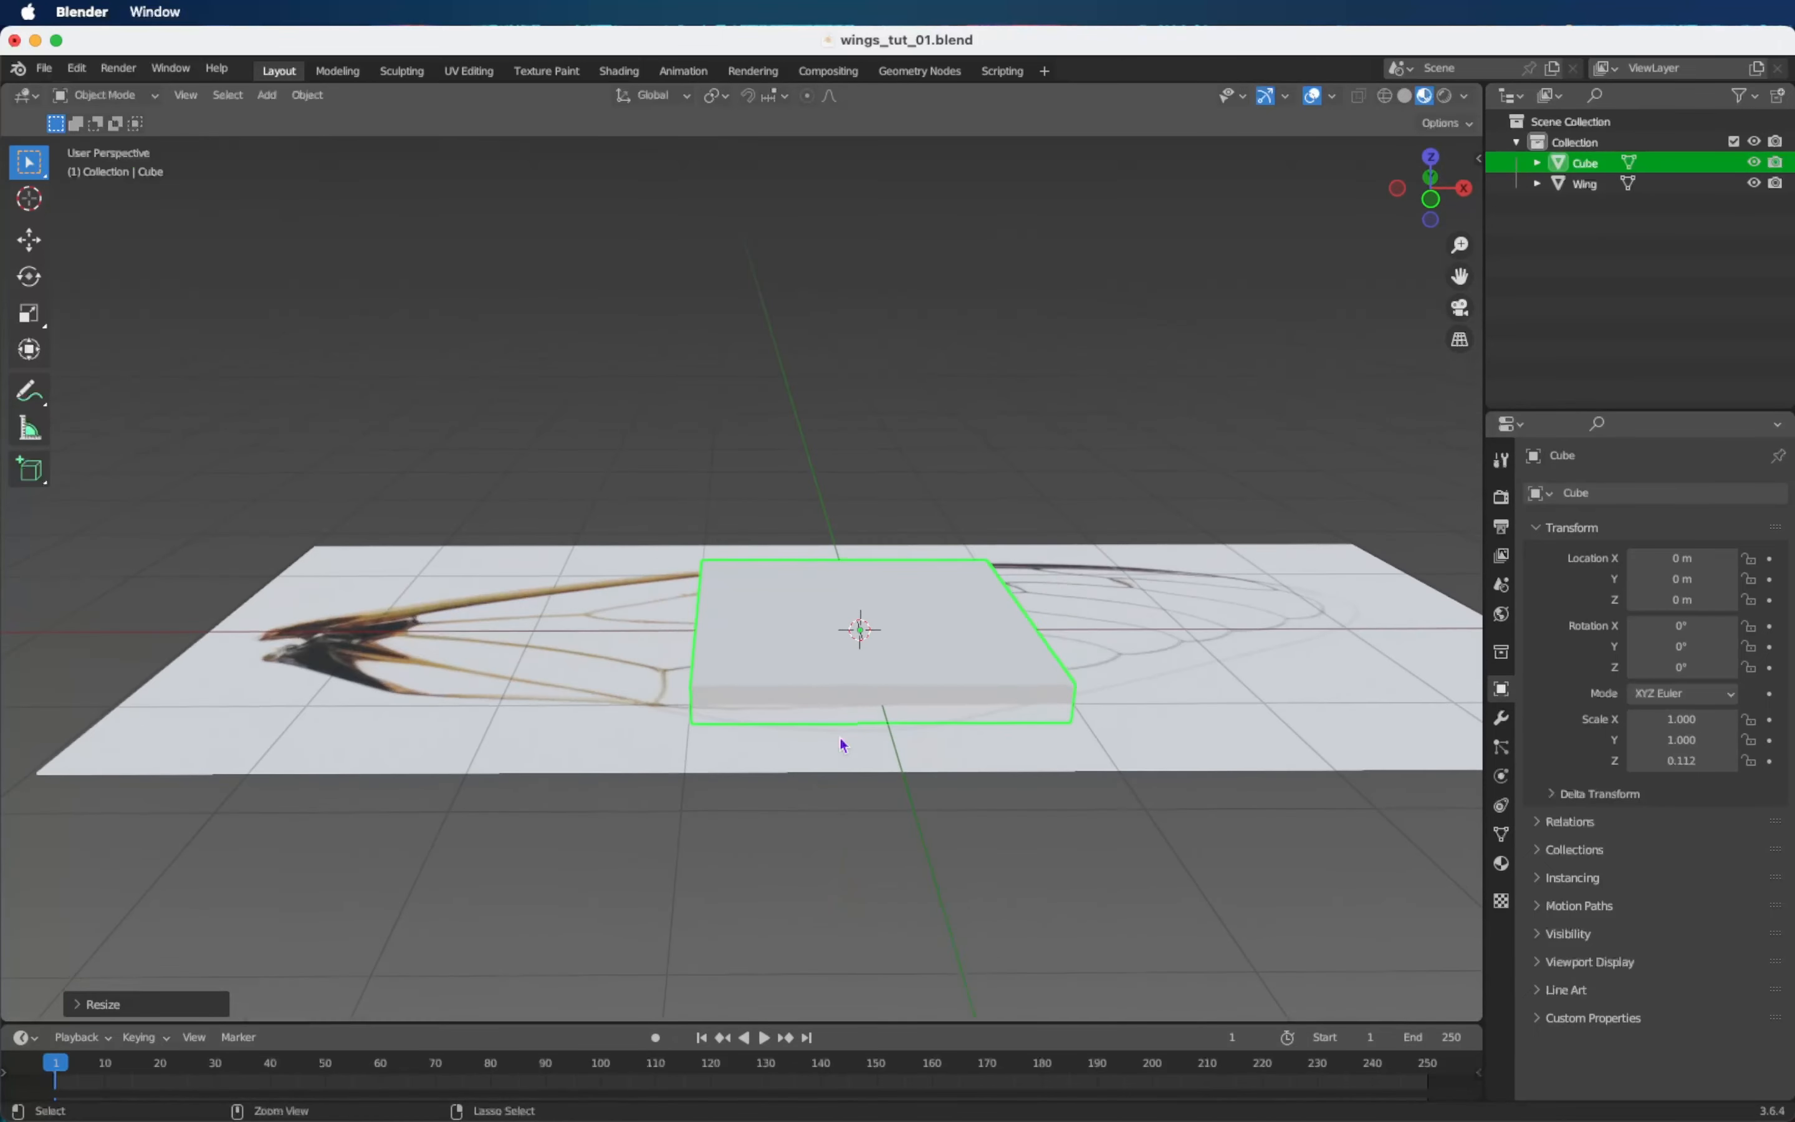
{"action": "scroll", "coordinate": [840, 737], "scroll_direction": "down", "scroll_amount": 1, "text": "ctrl"}
In top view, move the Wing plane along X to about 3.475 m, bringing the wing base to the cube.
{"action": "left_click", "coordinate": [1433, 158]}
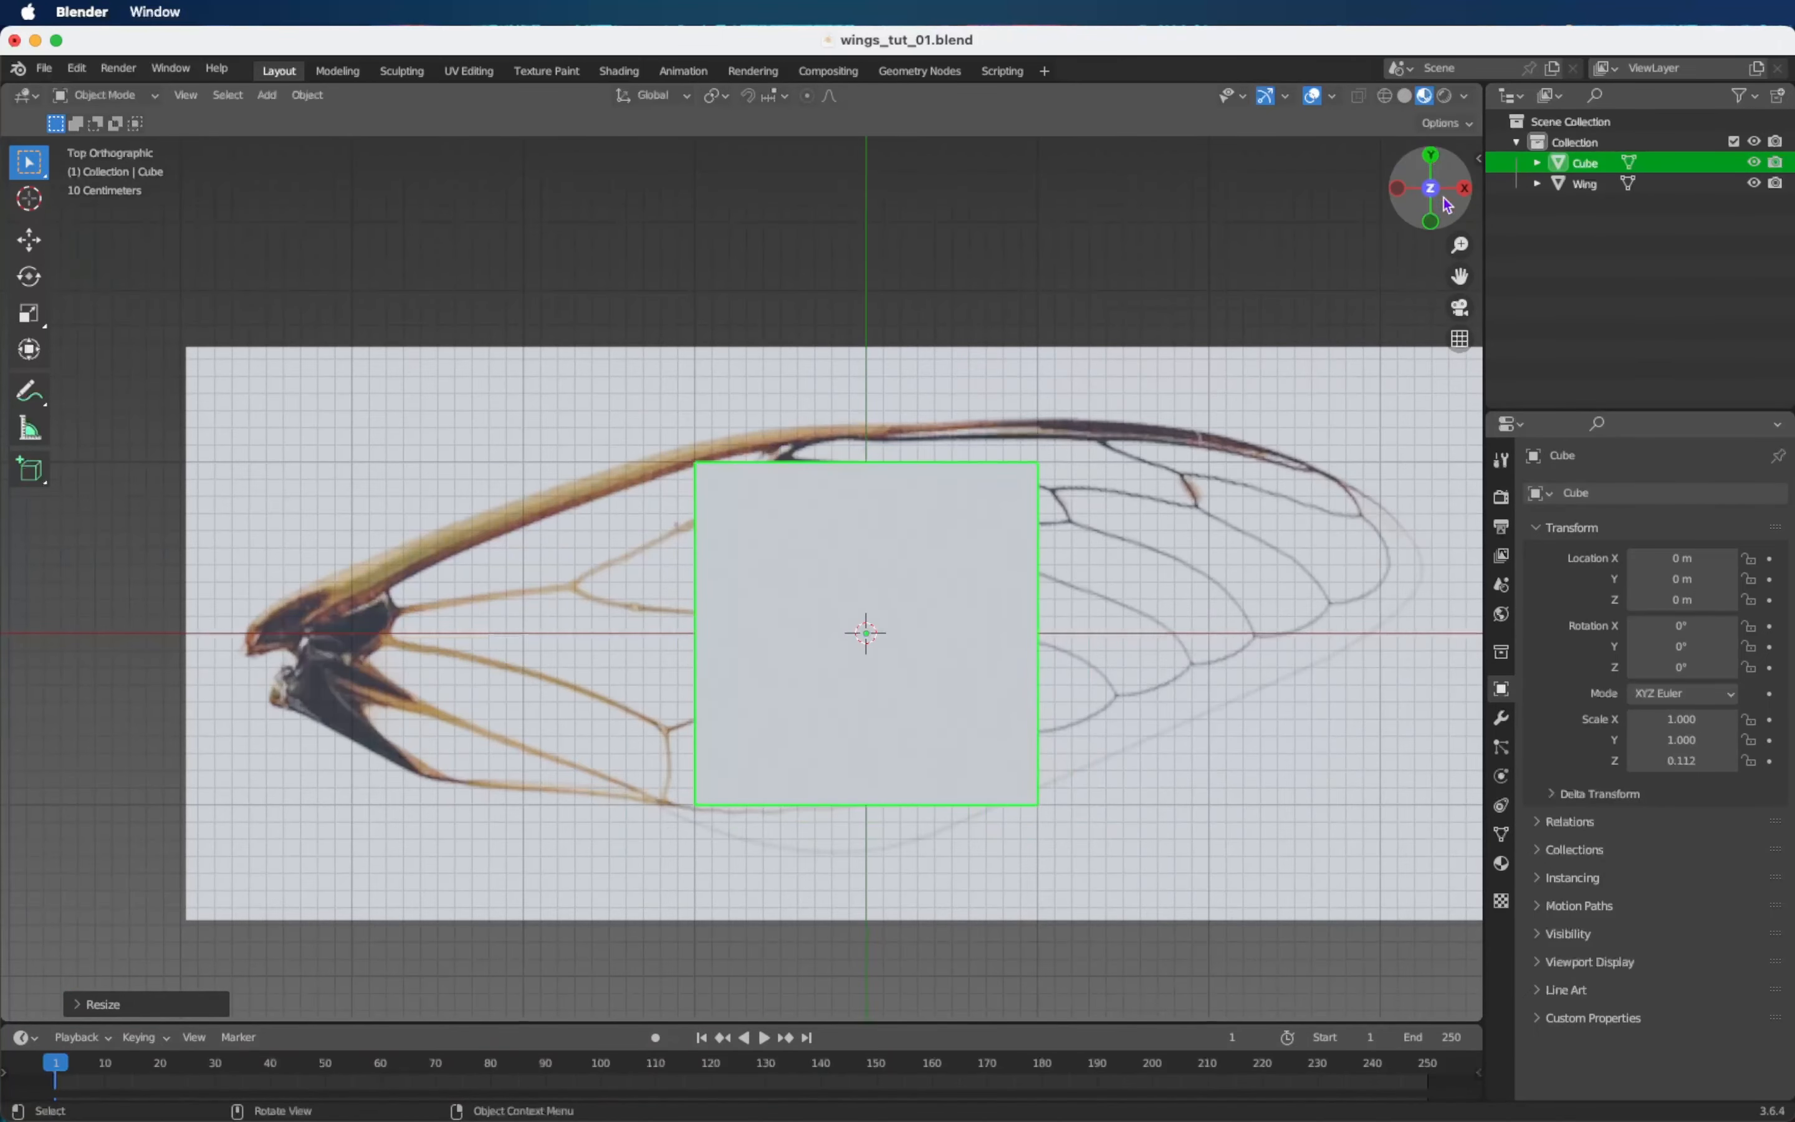
{"action": "scroll", "coordinate": [1230, 597], "scroll_direction": "down", "scroll_amount": 3}
{"action": "left_click", "coordinate": [1230, 598]}
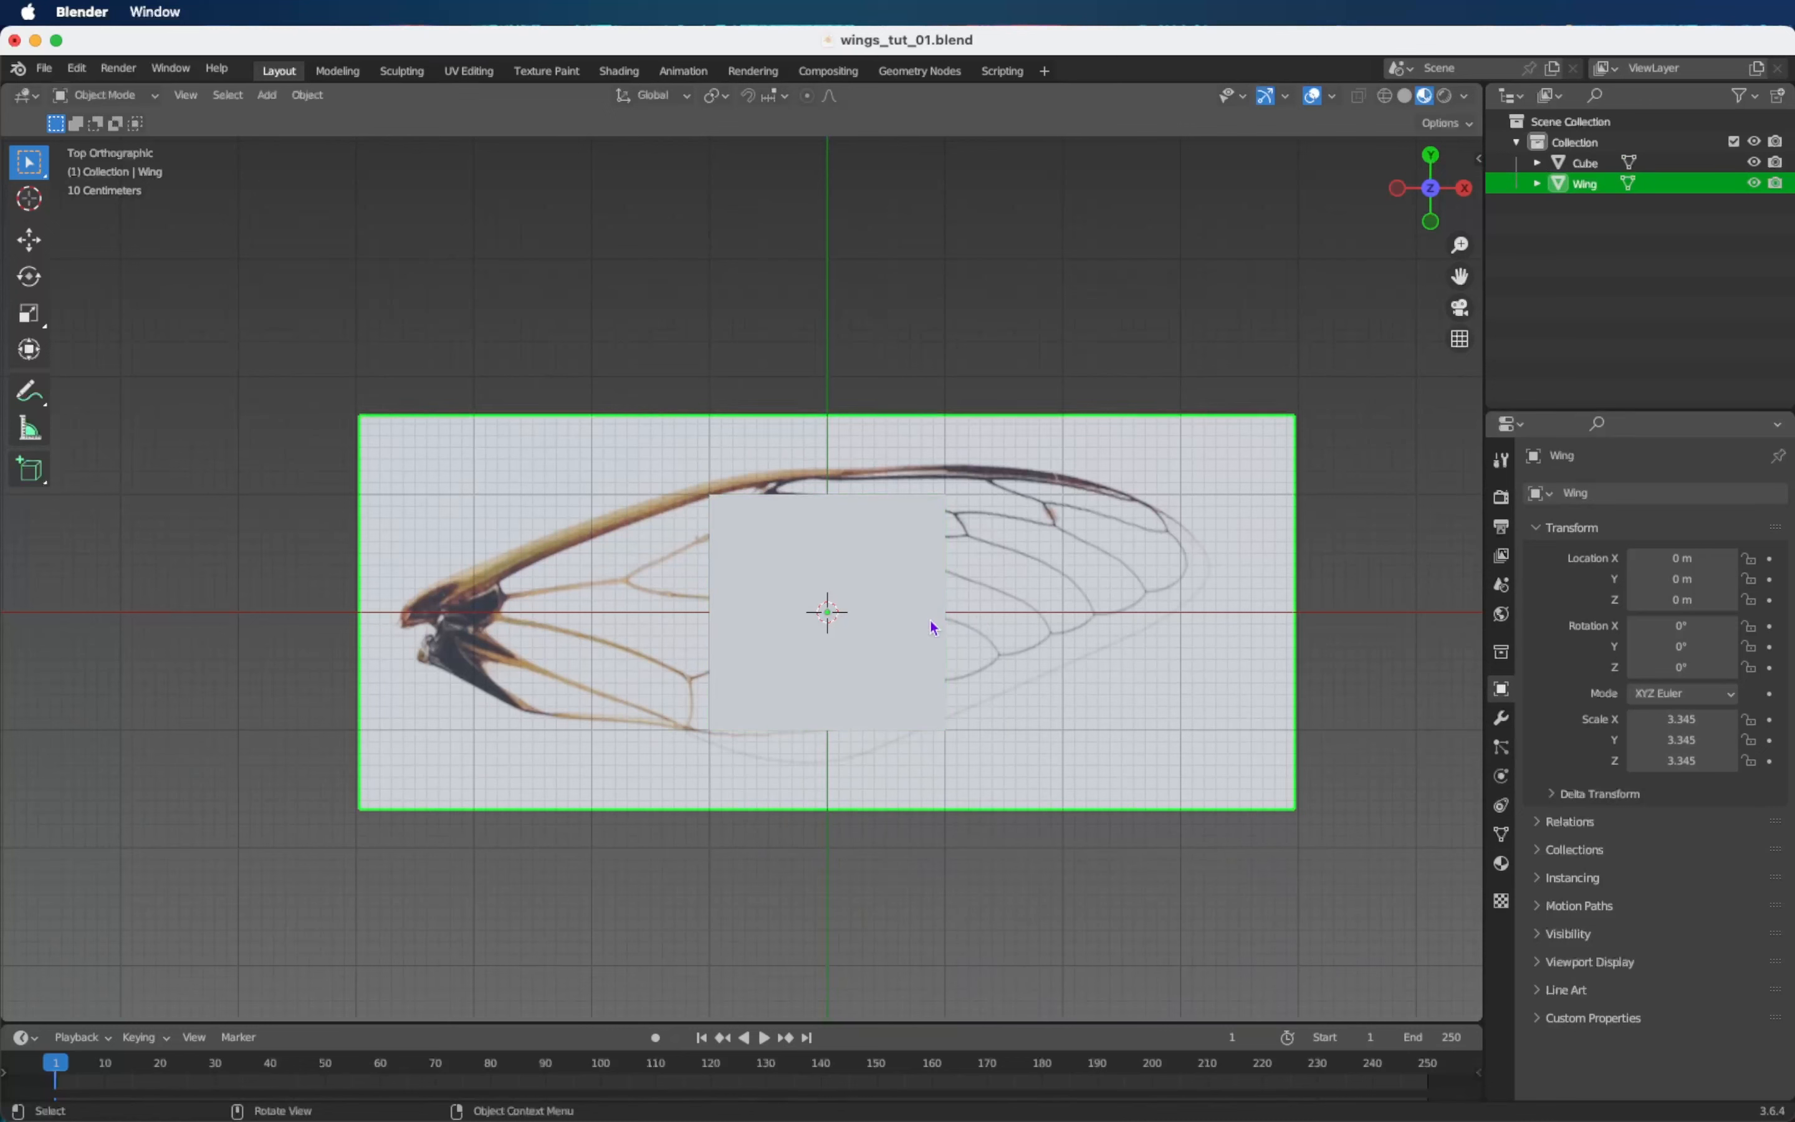
{"action": "key", "text": "g"}
{"action": "key", "text": "x"}
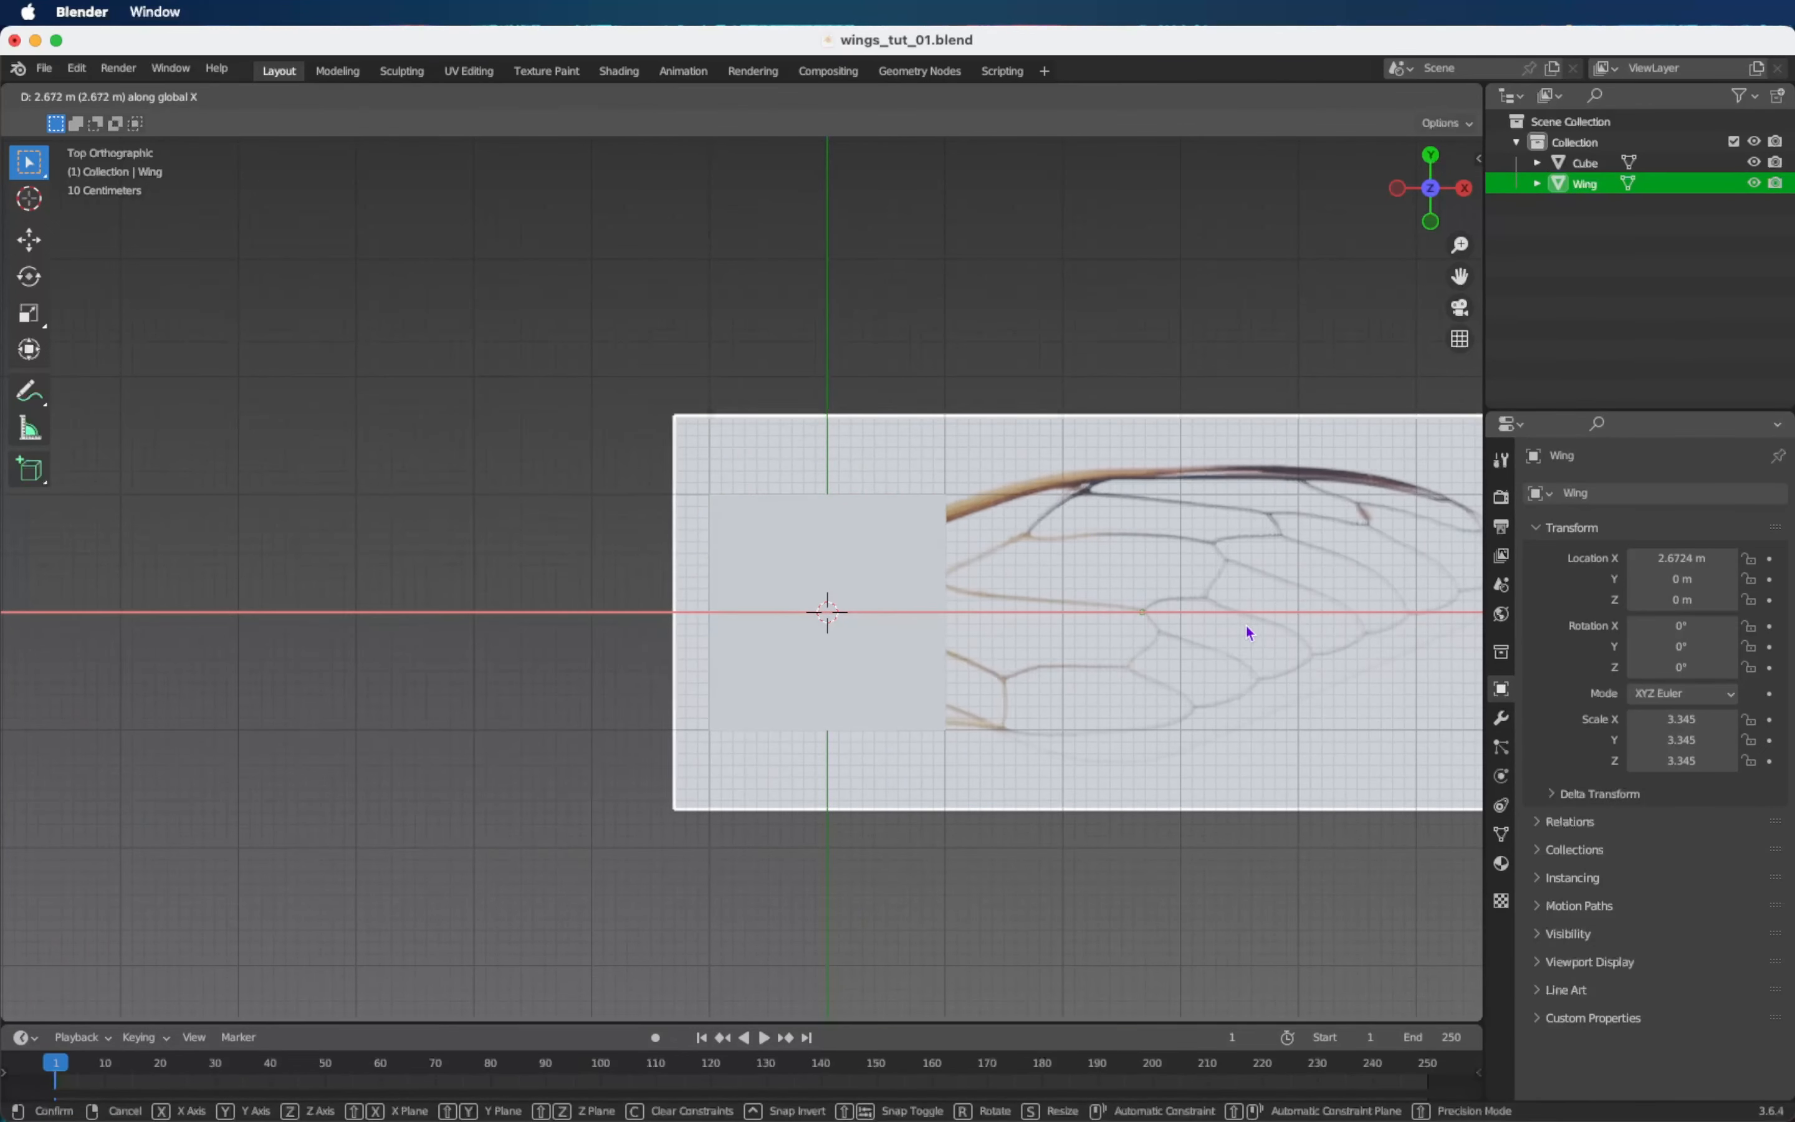
{"action": "left_click", "coordinate": [1340, 631]}
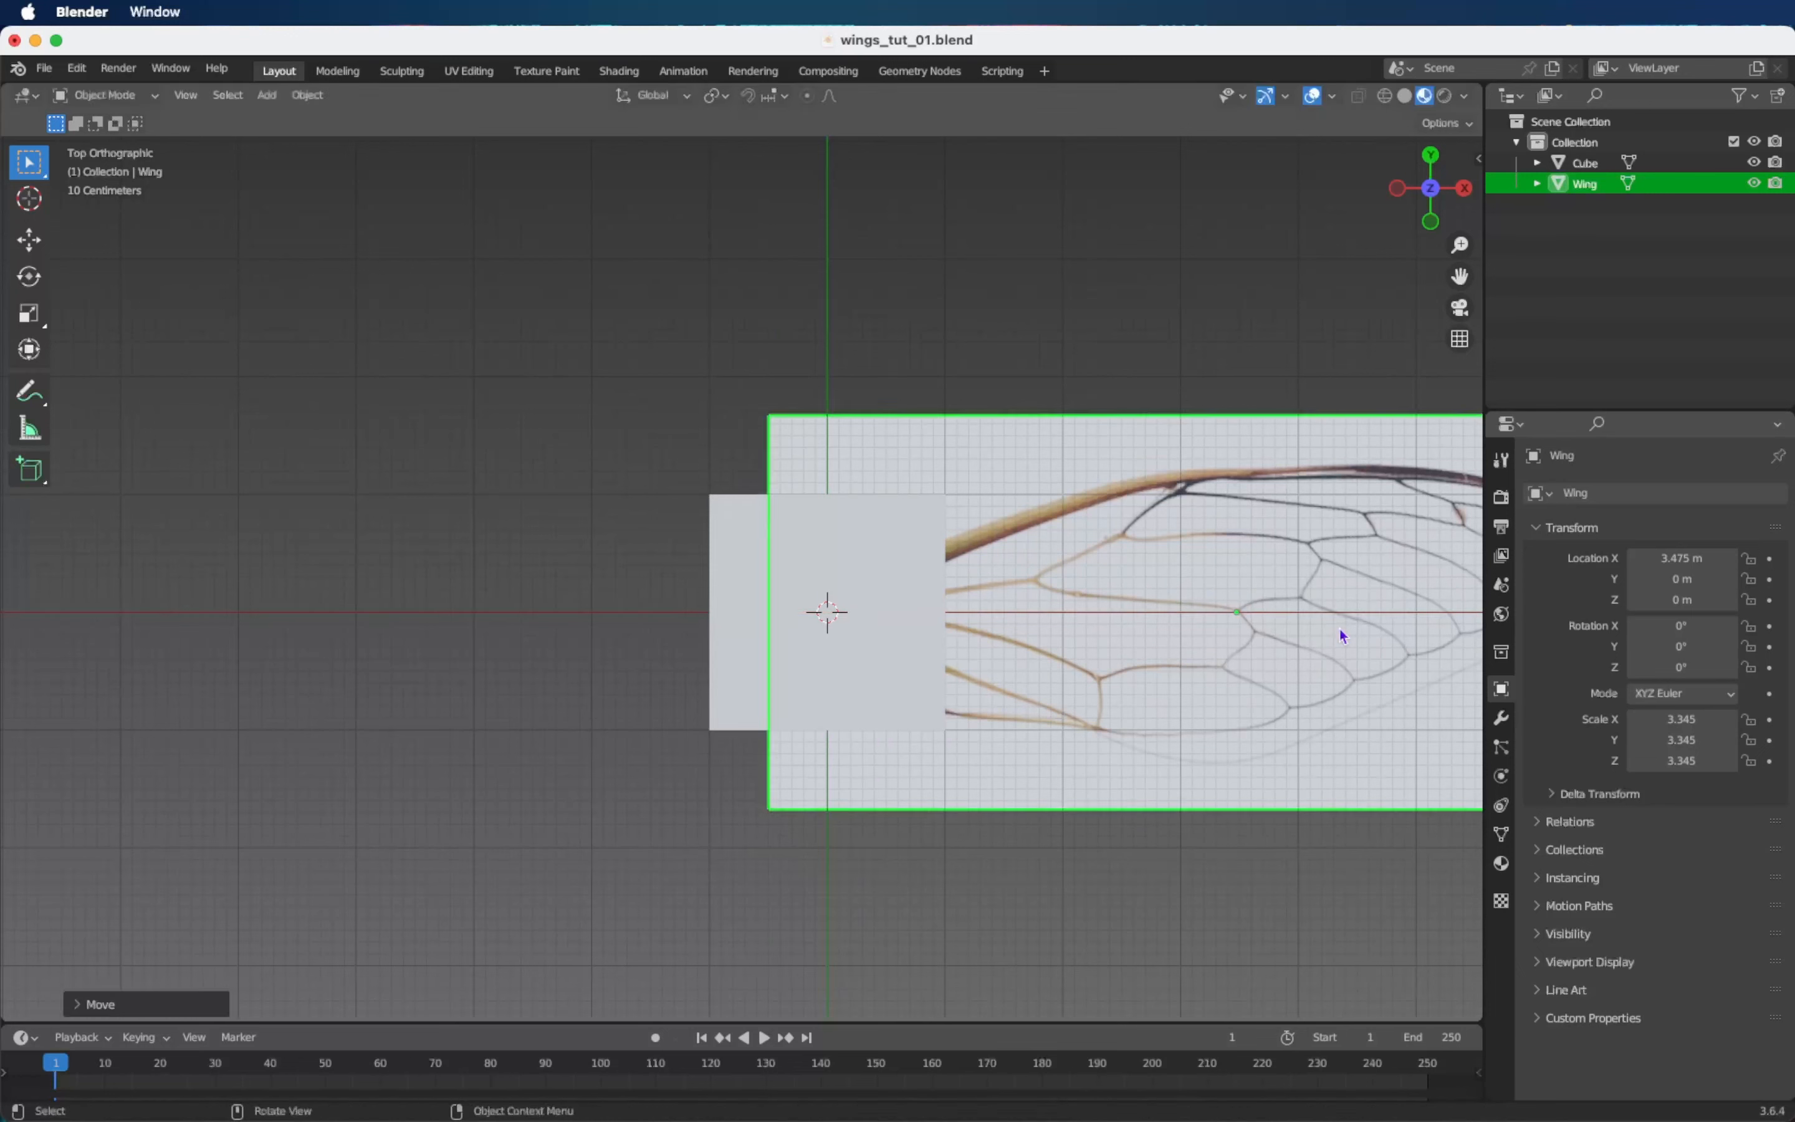
Hide the cube temporarily and fine-tune the Wing plane along X so the wing base sits at the world origin.
{"action": "left_click", "coordinate": [1755, 163]}
{"action": "key", "text": "g"}
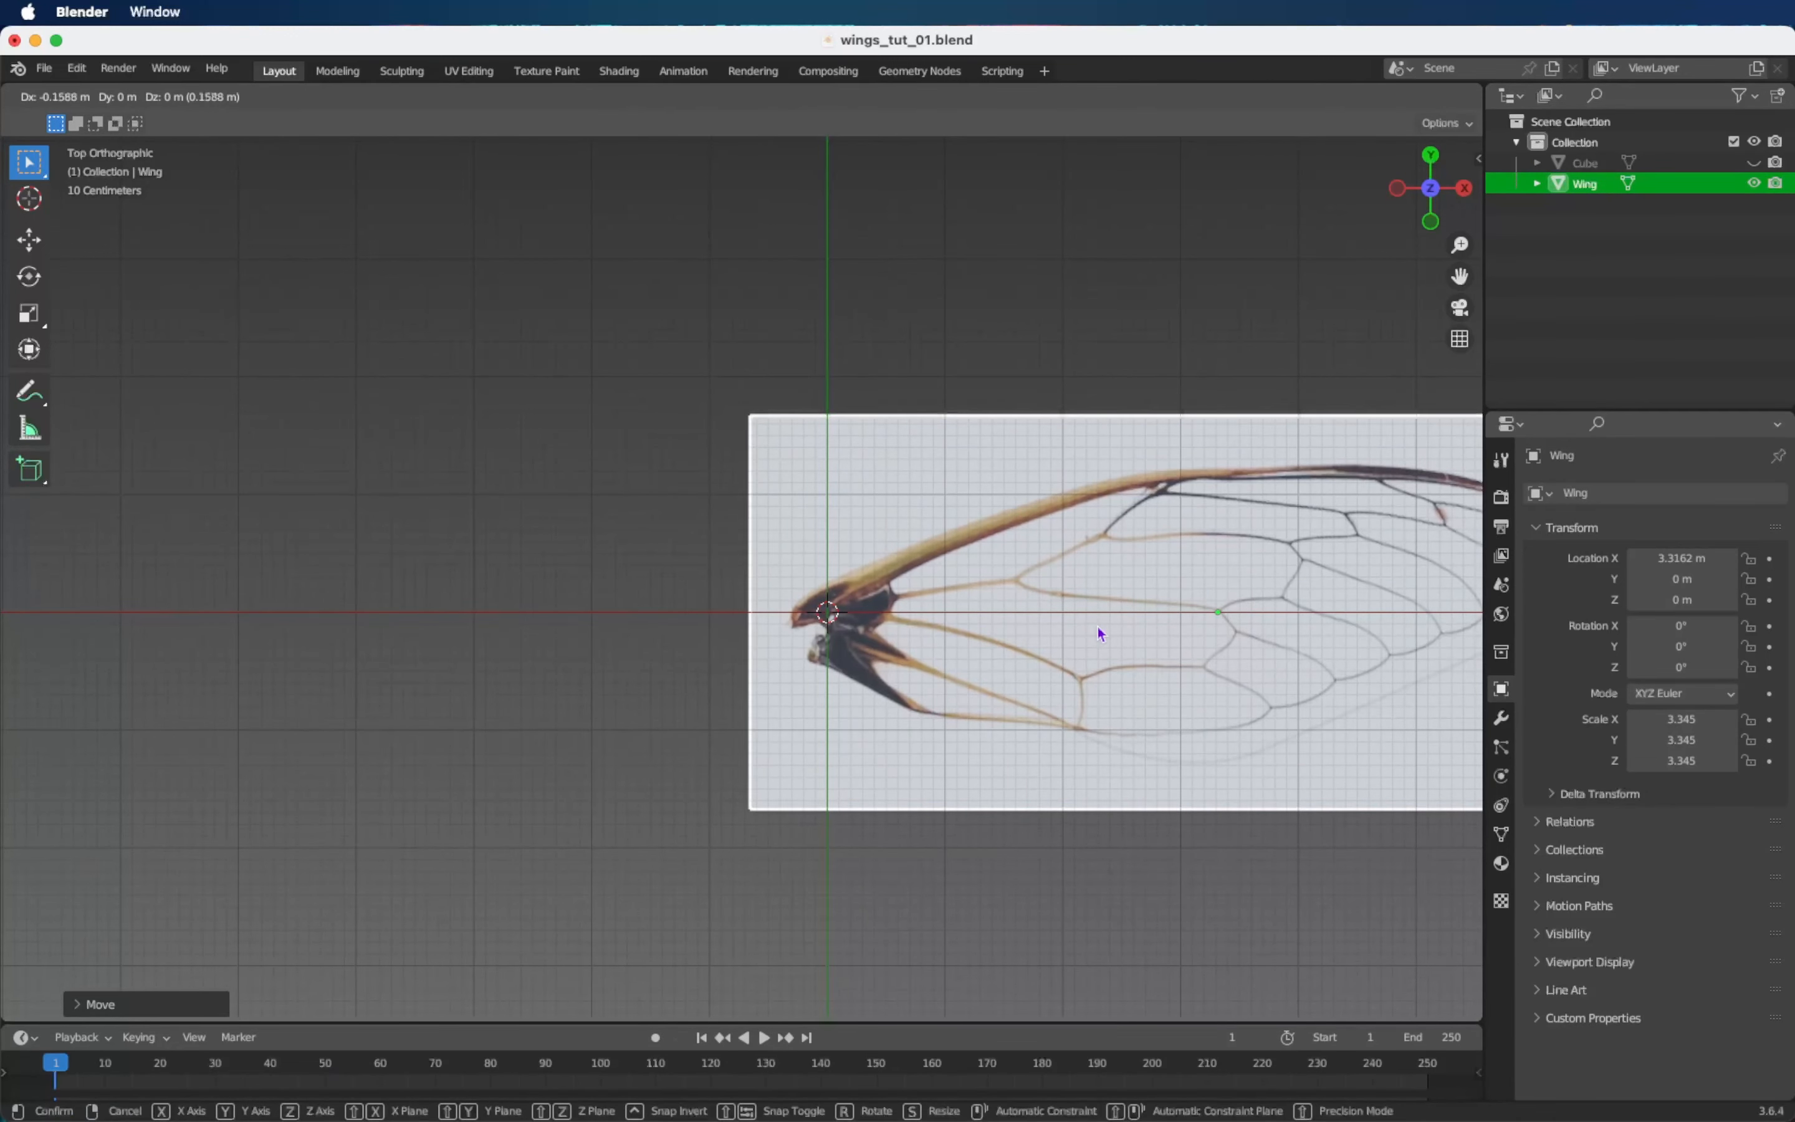
{"action": "key", "text": "y"}
{"action": "key", "text": "x"}
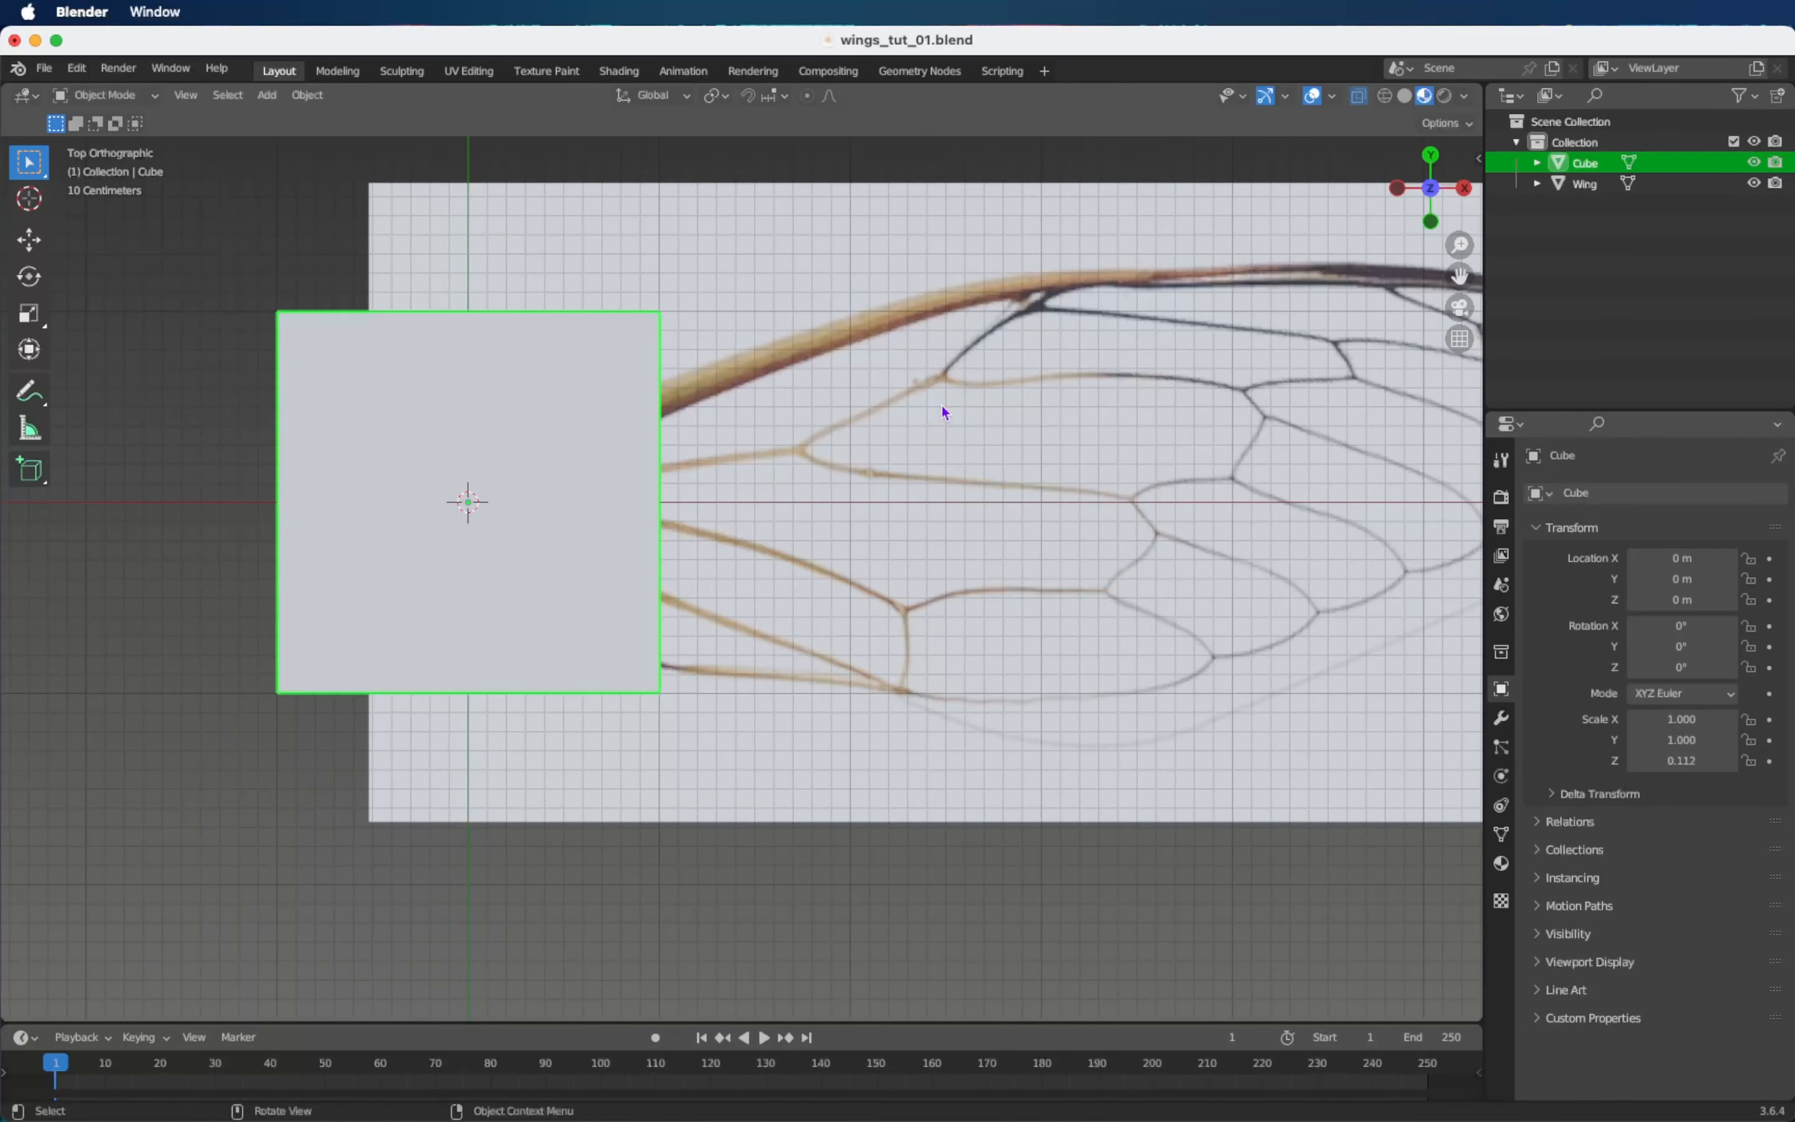
Scale the cube uniformly by about 0.4 and move it onto the wing base at about X 0.43 m, Y -0.125 m.
{"action": "key", "text": "s"}
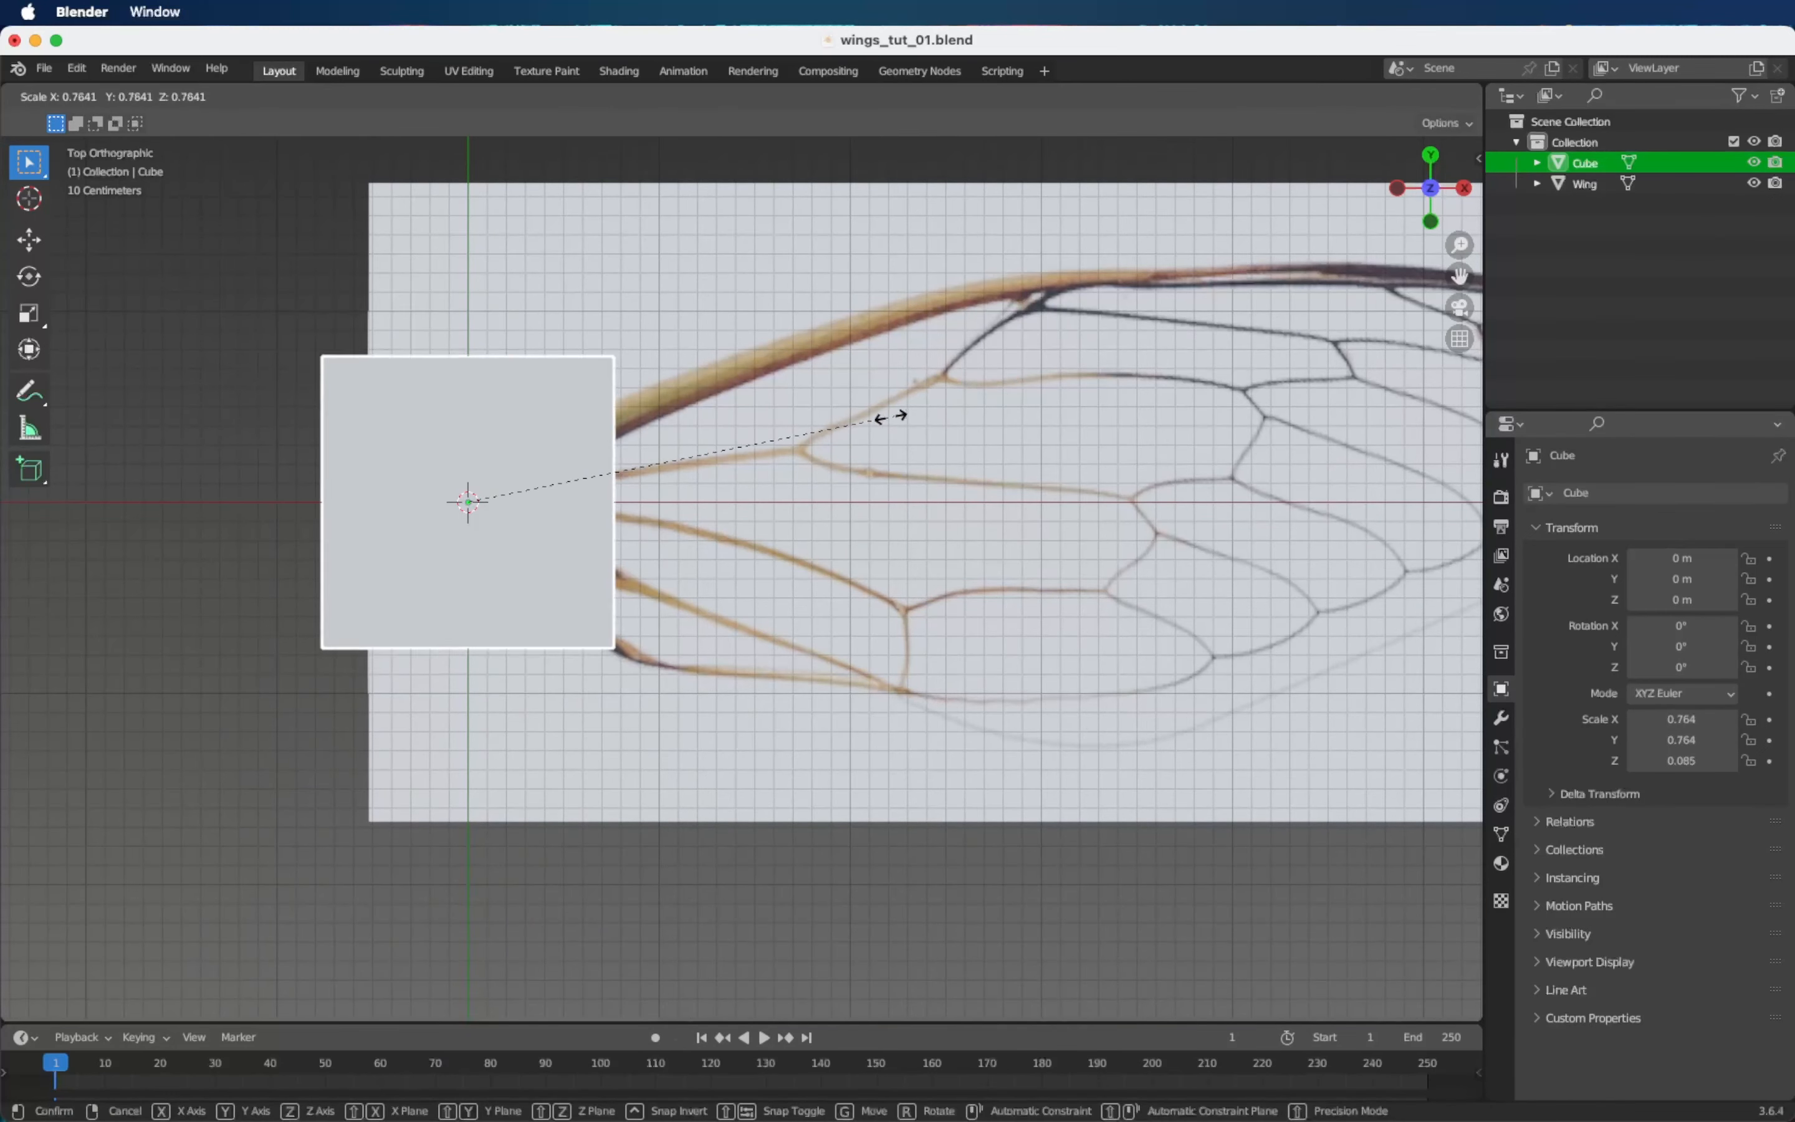
{"action": "left_click", "coordinate": [692, 474]}
{"action": "key", "text": "g"}
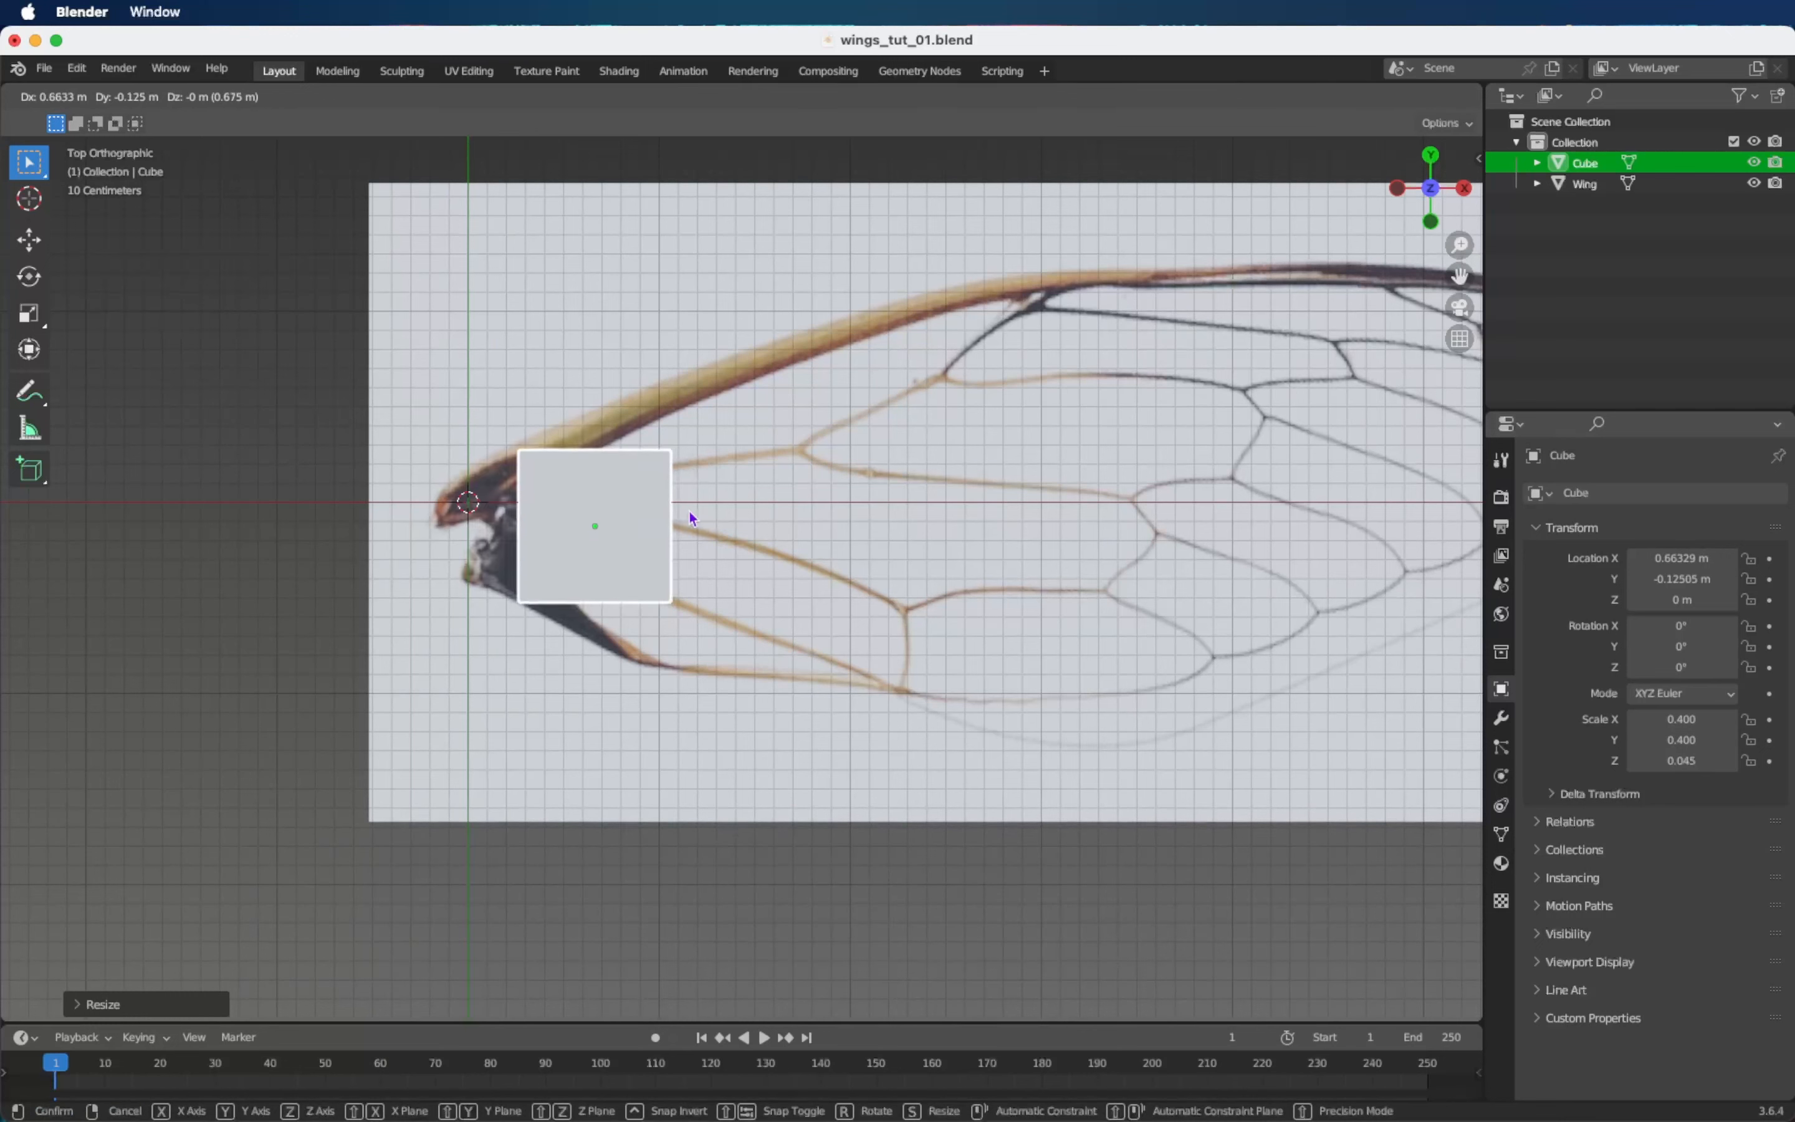
{"action": "left_click", "coordinate": [652, 519]}
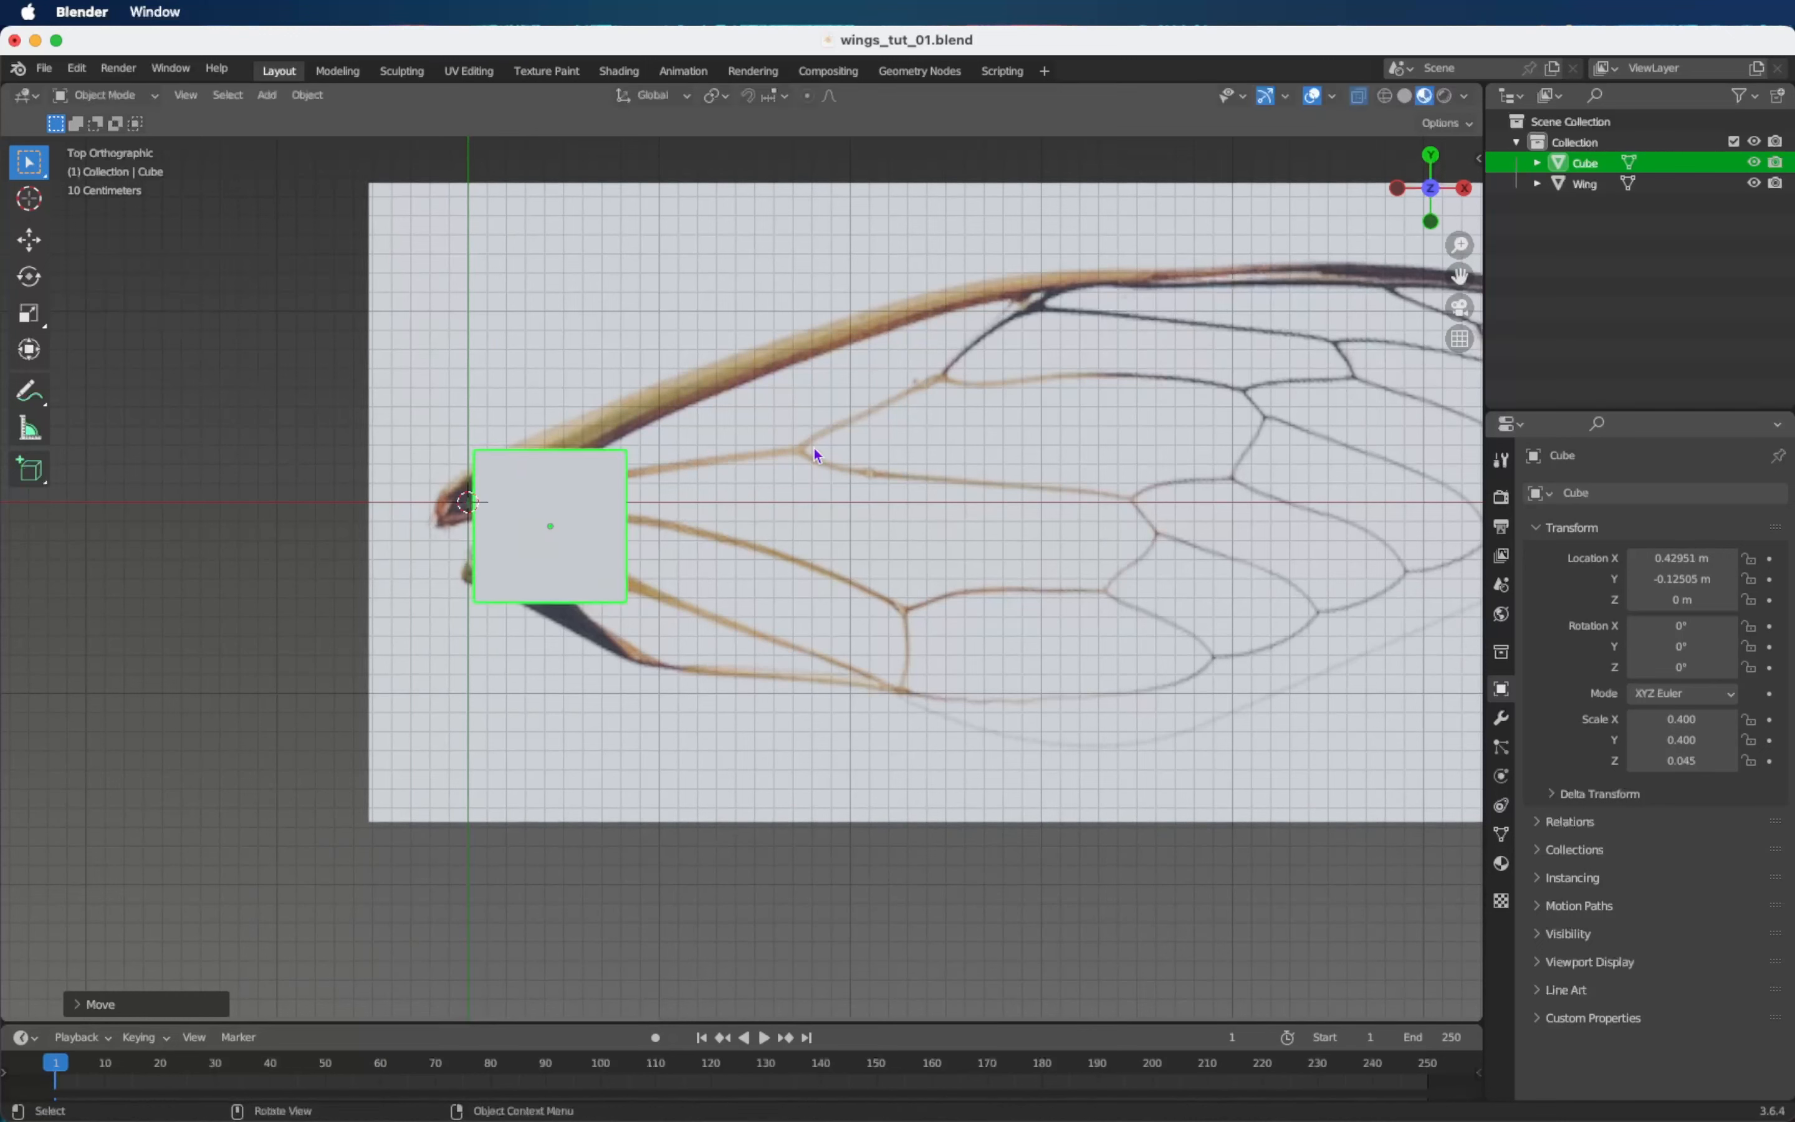
Shrink the cube uniformly to an X and Y scale of about 0.343 and reposition it at about X 0.451 m, Y -0.103 m.
{"action": "key", "text": "s"}
{"action": "left_click", "coordinate": [784, 457]}
{"action": "key", "text": "g"}
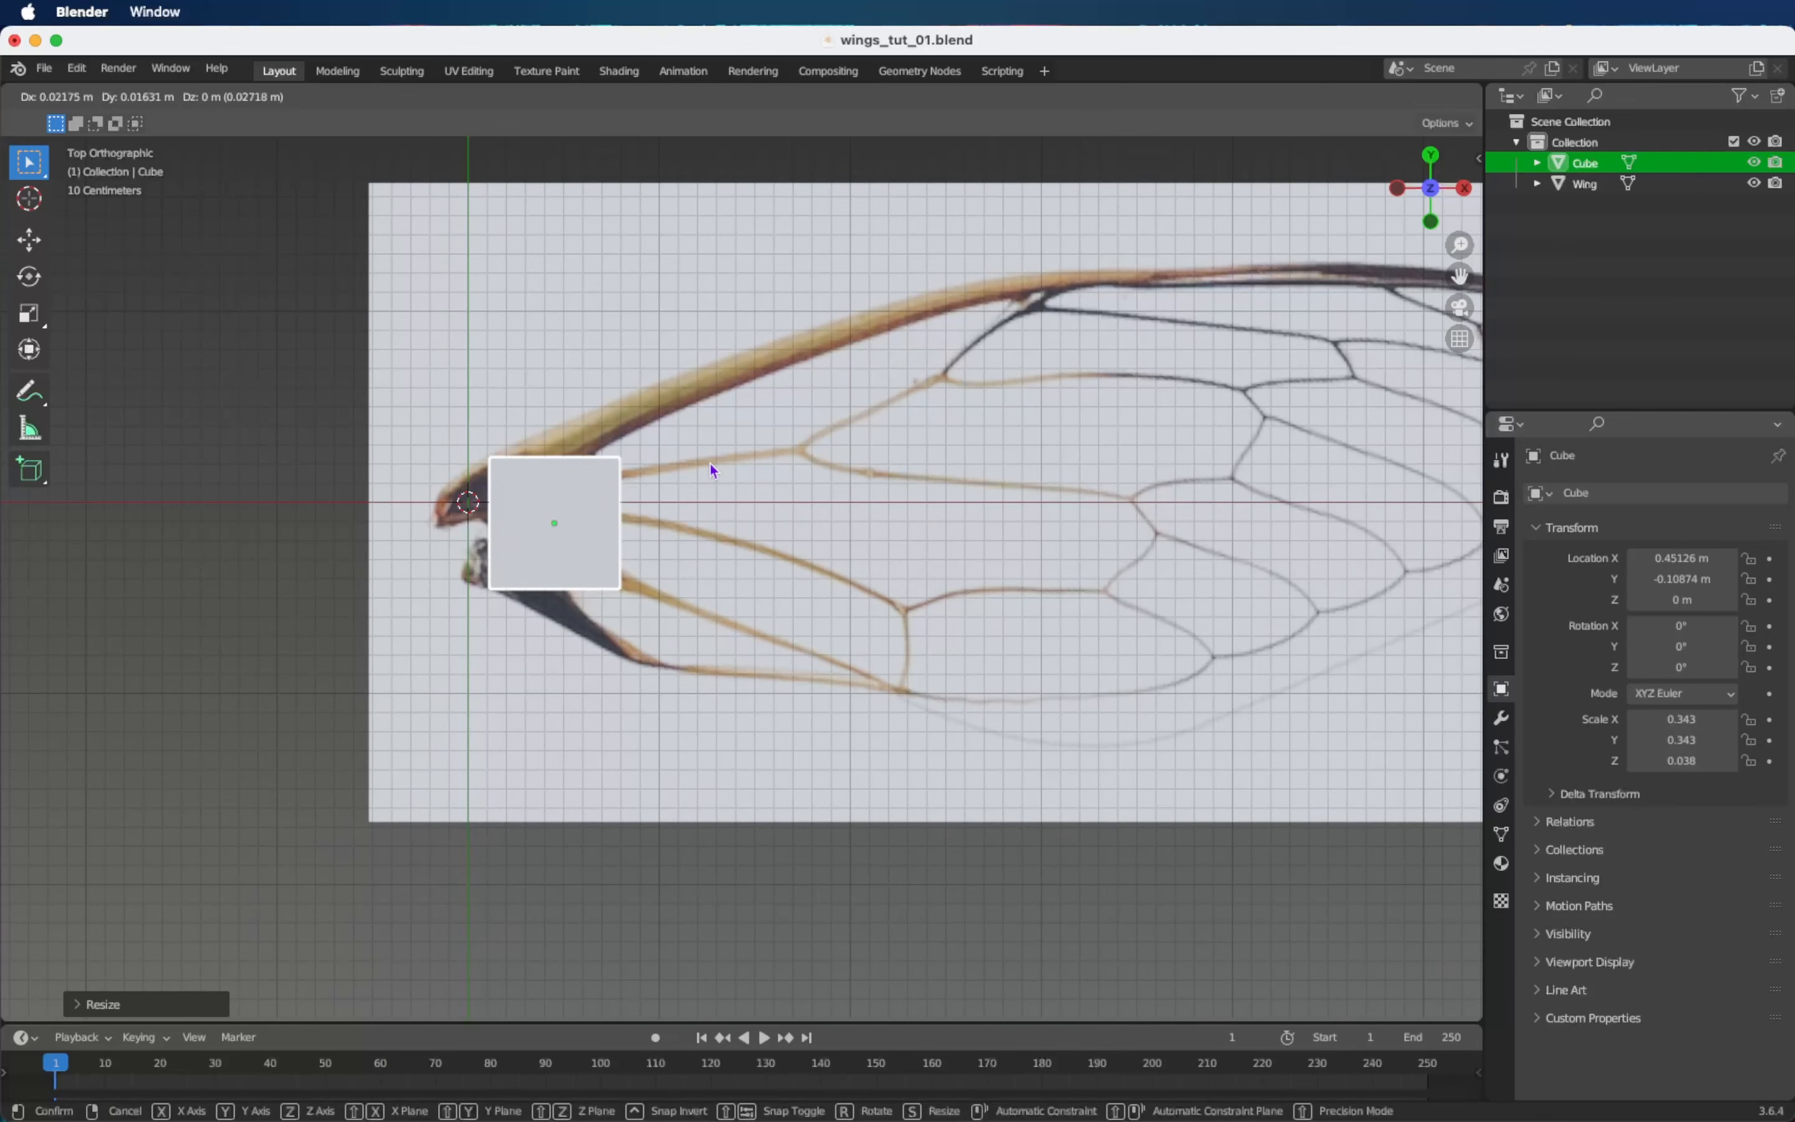
{"action": "left_click", "coordinate": [710, 470]}
Enter Edit Mode on the cube with face selection and select the end face pointing toward the wing tip.
{"action": "scroll", "coordinate": [710, 464], "scroll_direction": "up", "scroll_amount": 2, "text": "ctrl"}
{"action": "scroll", "coordinate": [710, 463], "scroll_direction": "down", "scroll_amount": 2, "text": "shift"}
{"action": "scroll", "coordinate": [709, 463], "scroll_direction": "down", "scroll_amount": 4}
{"action": "scroll", "coordinate": [710, 462], "scroll_direction": "down", "scroll_amount": 5}
{"action": "scroll", "coordinate": [710, 461], "scroll_direction": "up", "scroll_amount": 5, "text": "ctrl"}
{"action": "scroll", "coordinate": [710, 461], "scroll_direction": "up", "scroll_amount": 3, "text": "shift"}
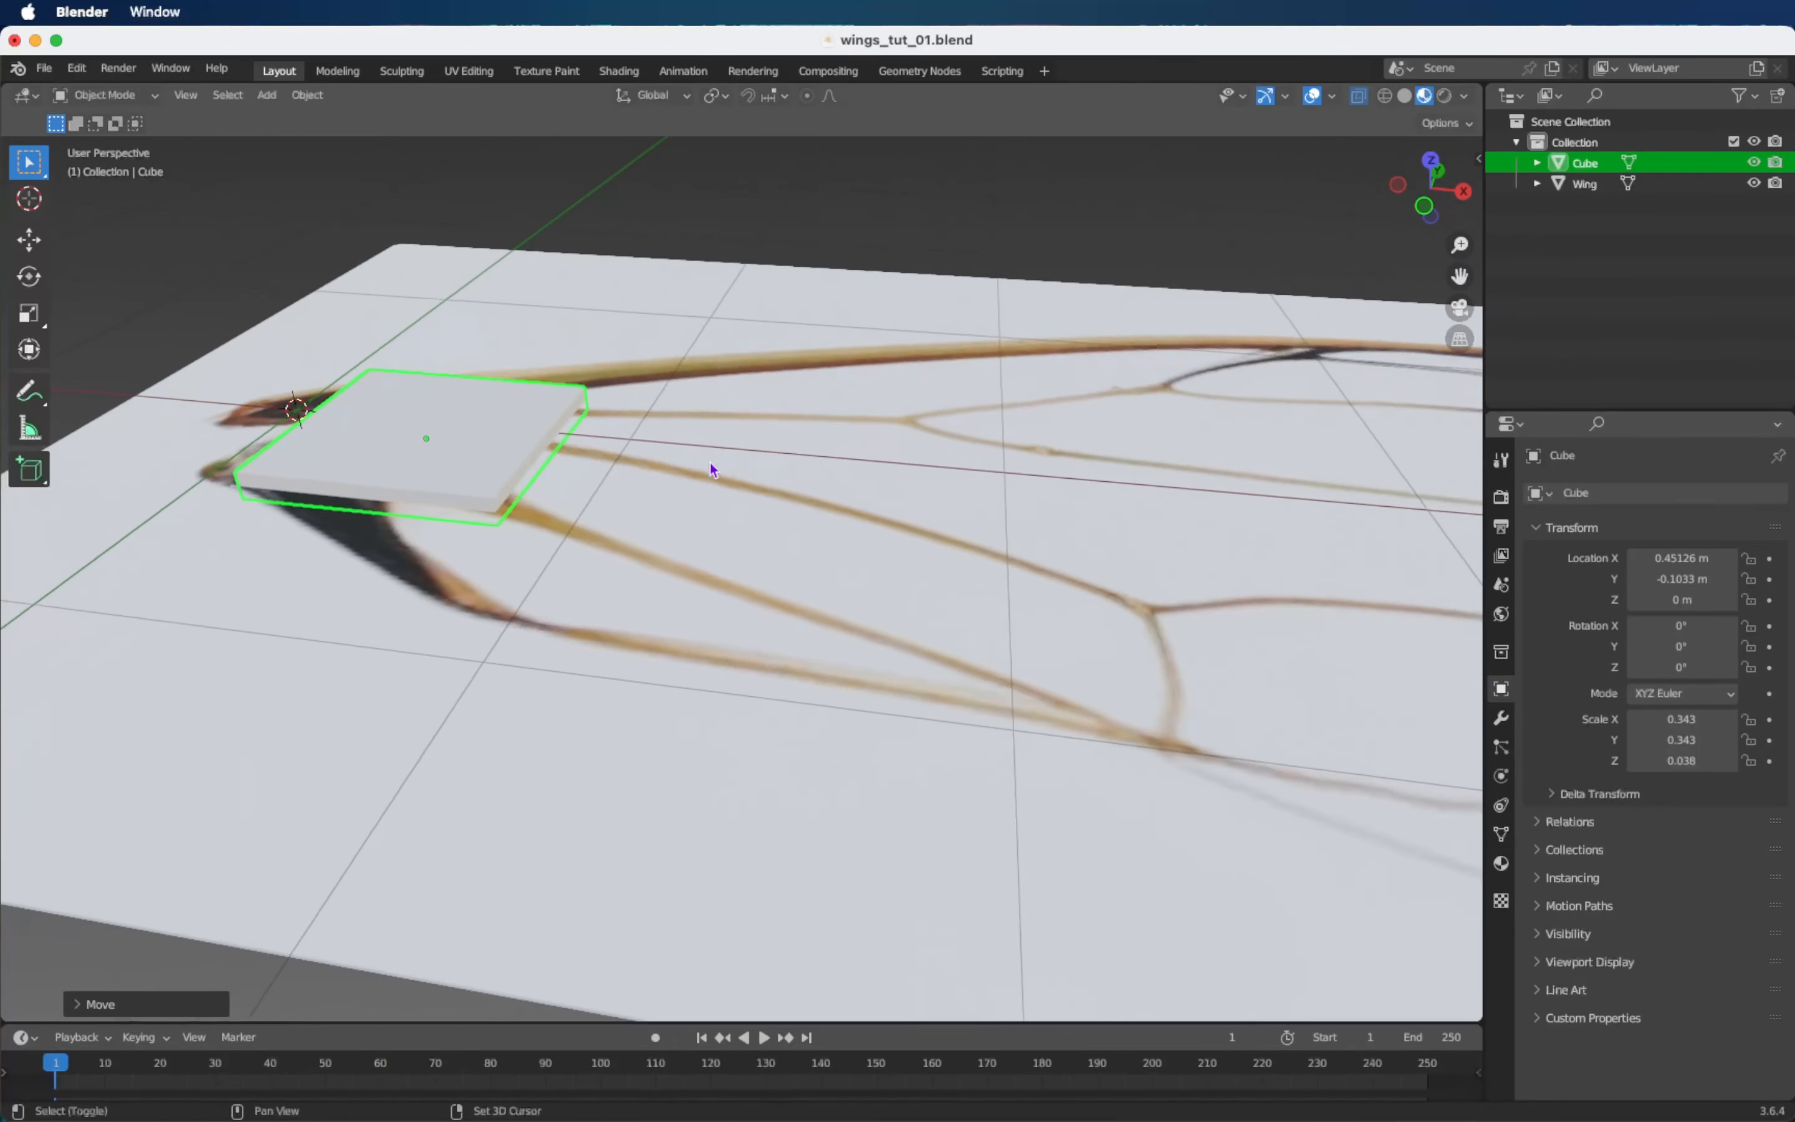
{"action": "key", "text": "Tab"}
{"action": "left_click", "coordinate": [716, 267]}
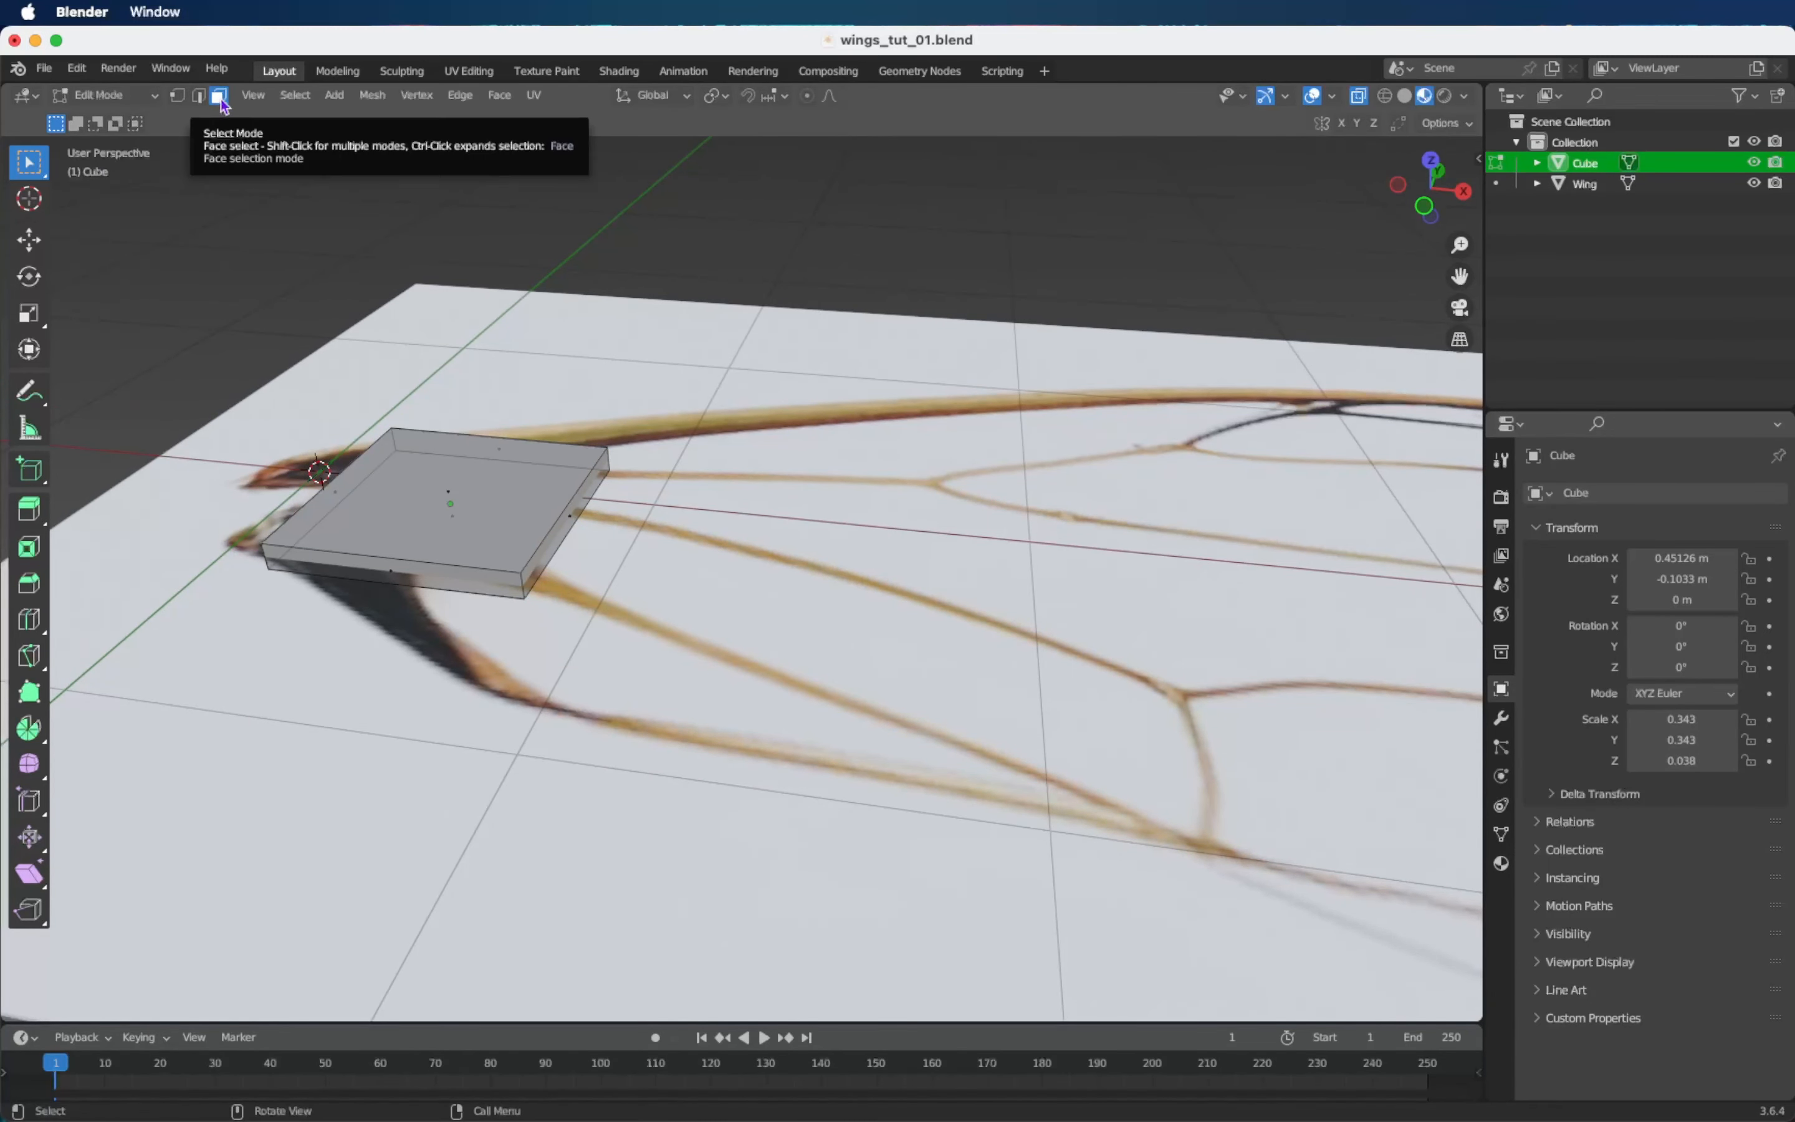
{"action": "left_click", "coordinate": [572, 517]}
{"action": "scroll", "coordinate": [687, 530], "scroll_direction": "up", "scroll_amount": 5}
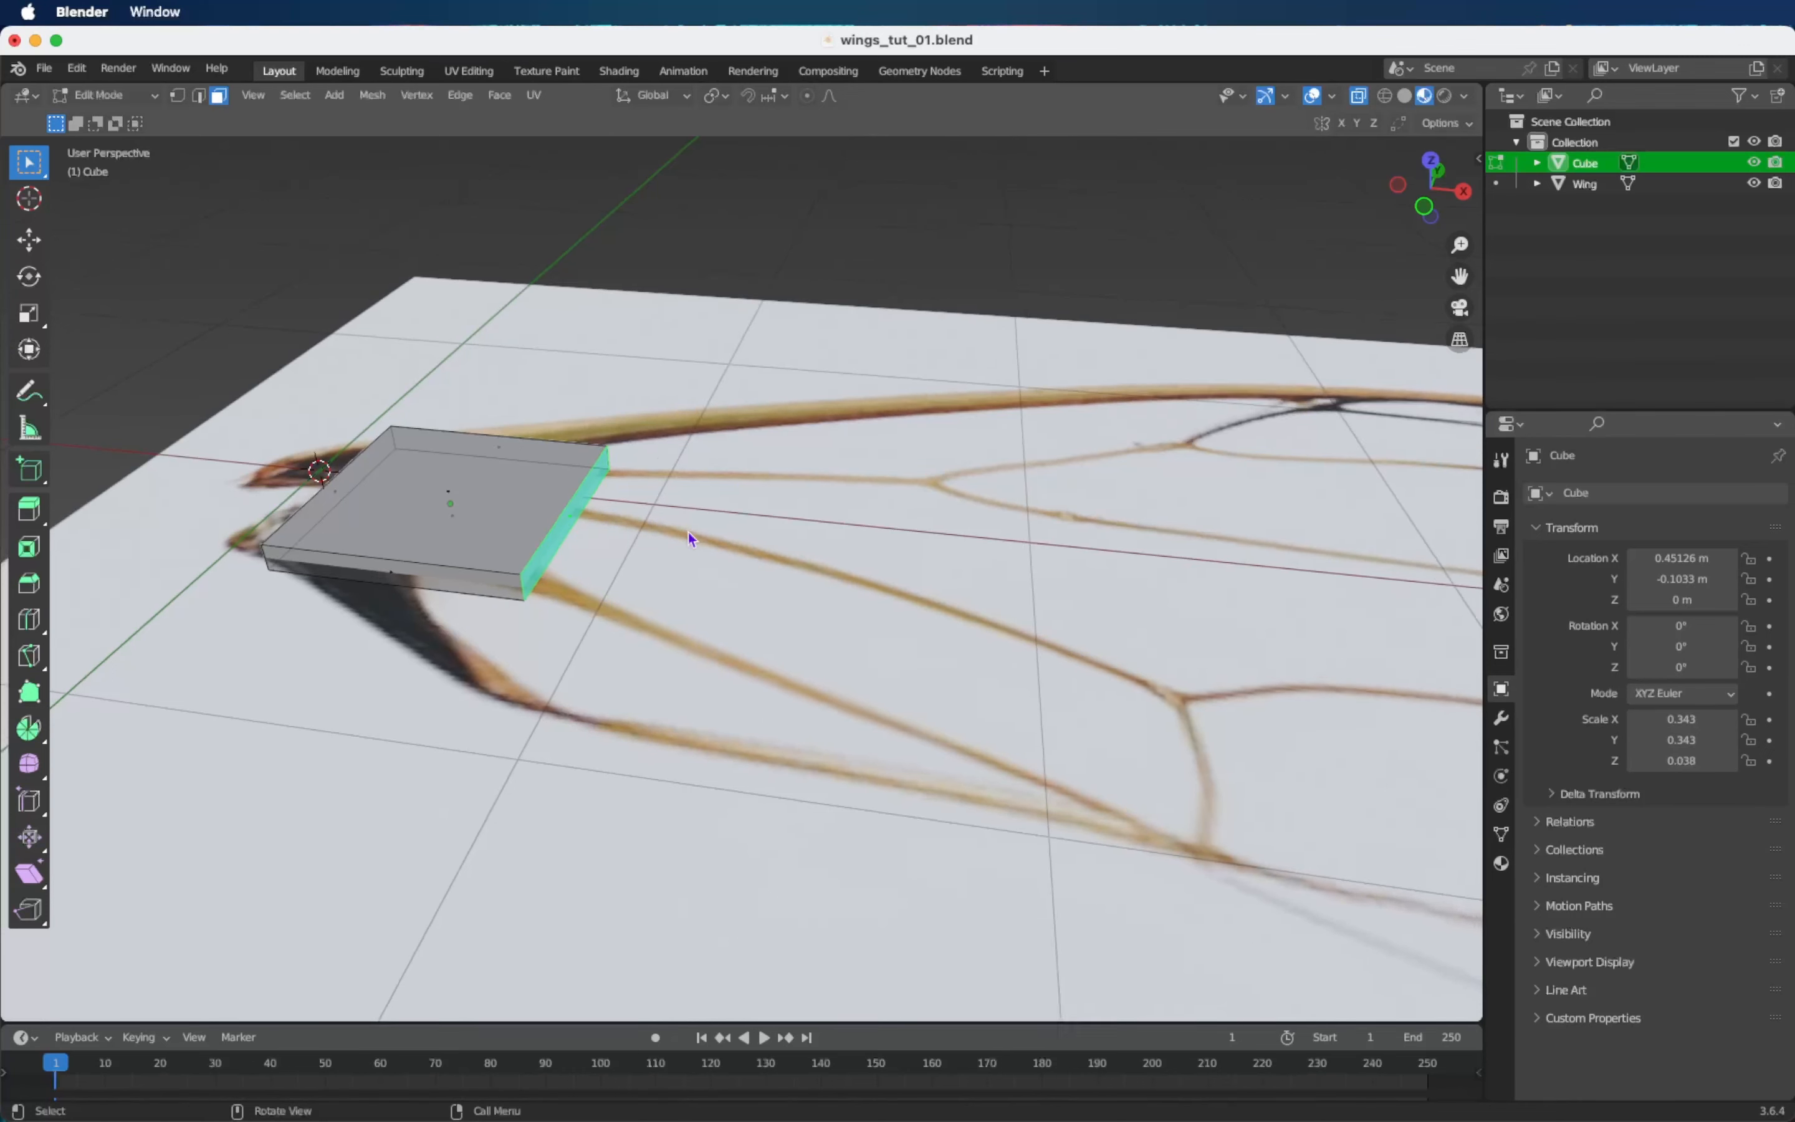
{"action": "key", "text": "KP_7"}
{"action": "scroll", "coordinate": [843, 492], "scroll_direction": "up", "scroll_amount": 5}
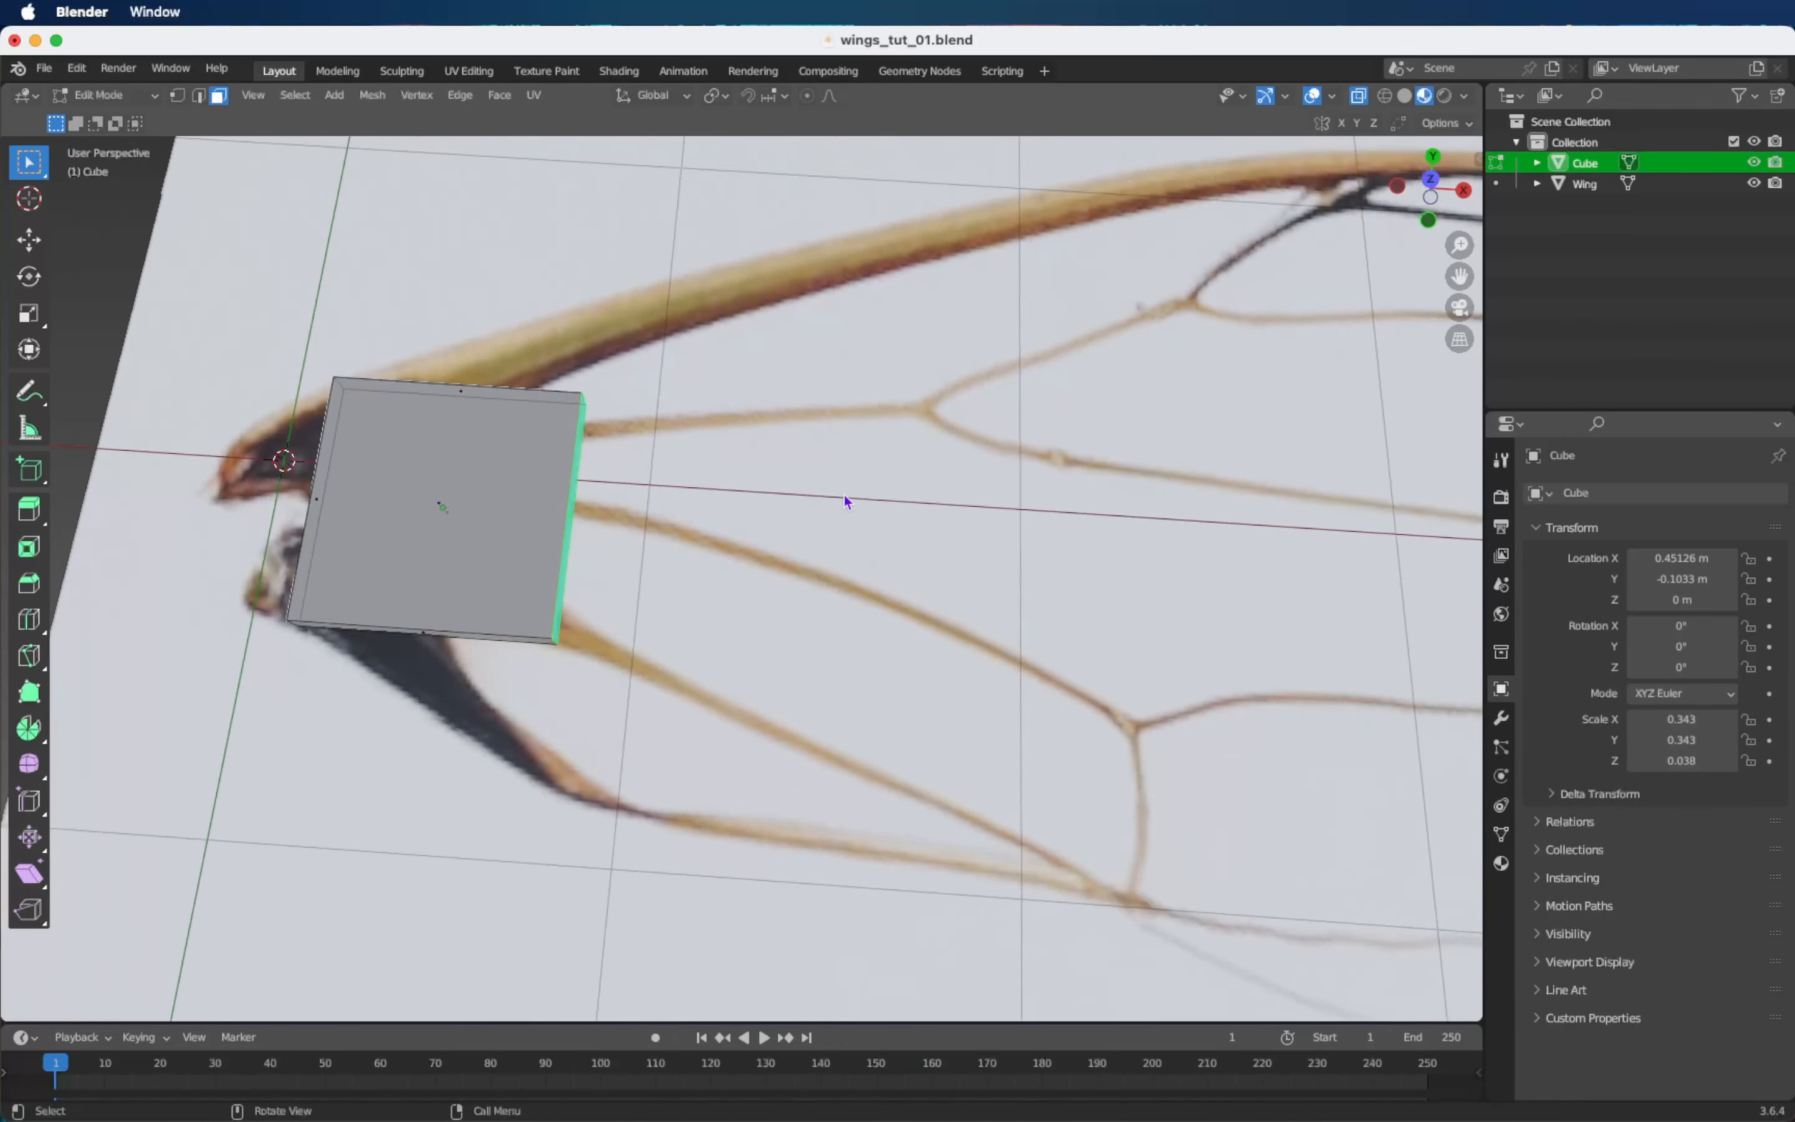
{"action": "key", "text": "s"}
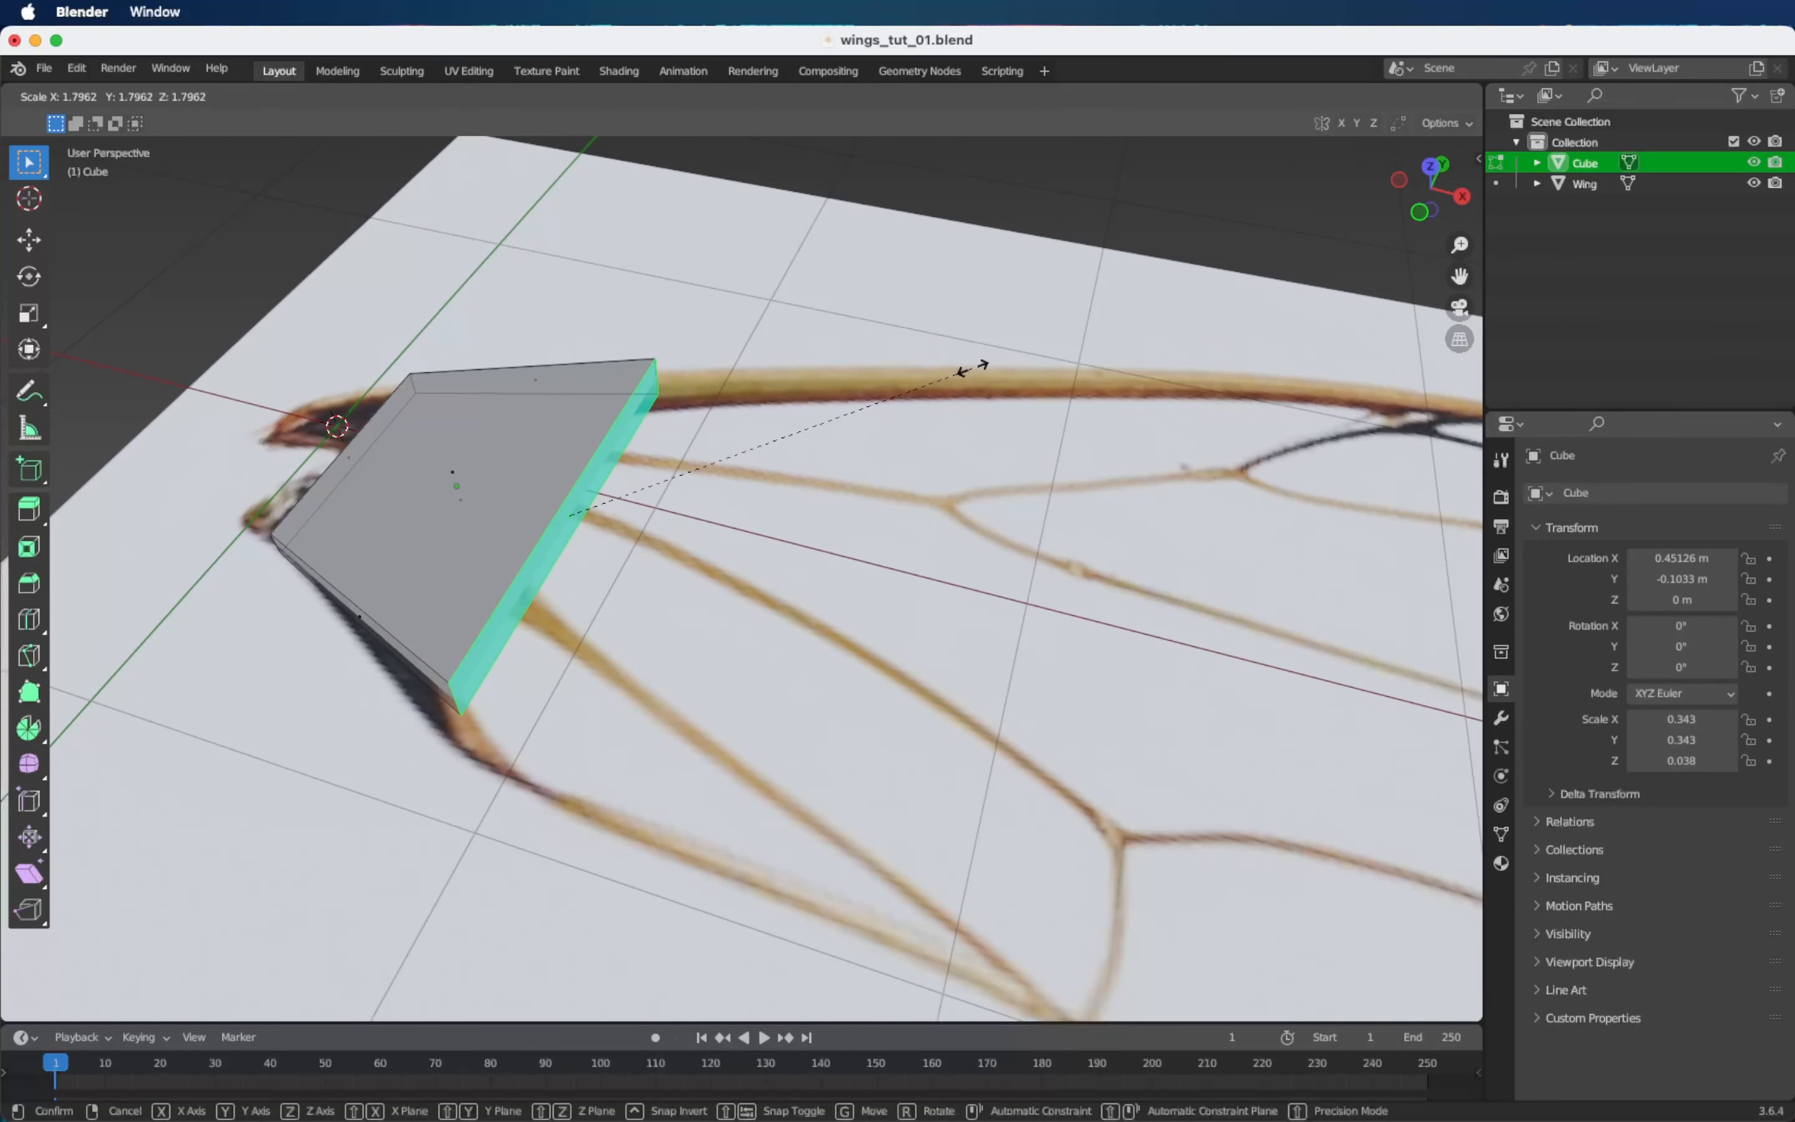
{"action": "key", "text": "Escape"}
{"action": "scroll", "coordinate": [844, 511], "scroll_direction": "down", "scroll_amount": 10}
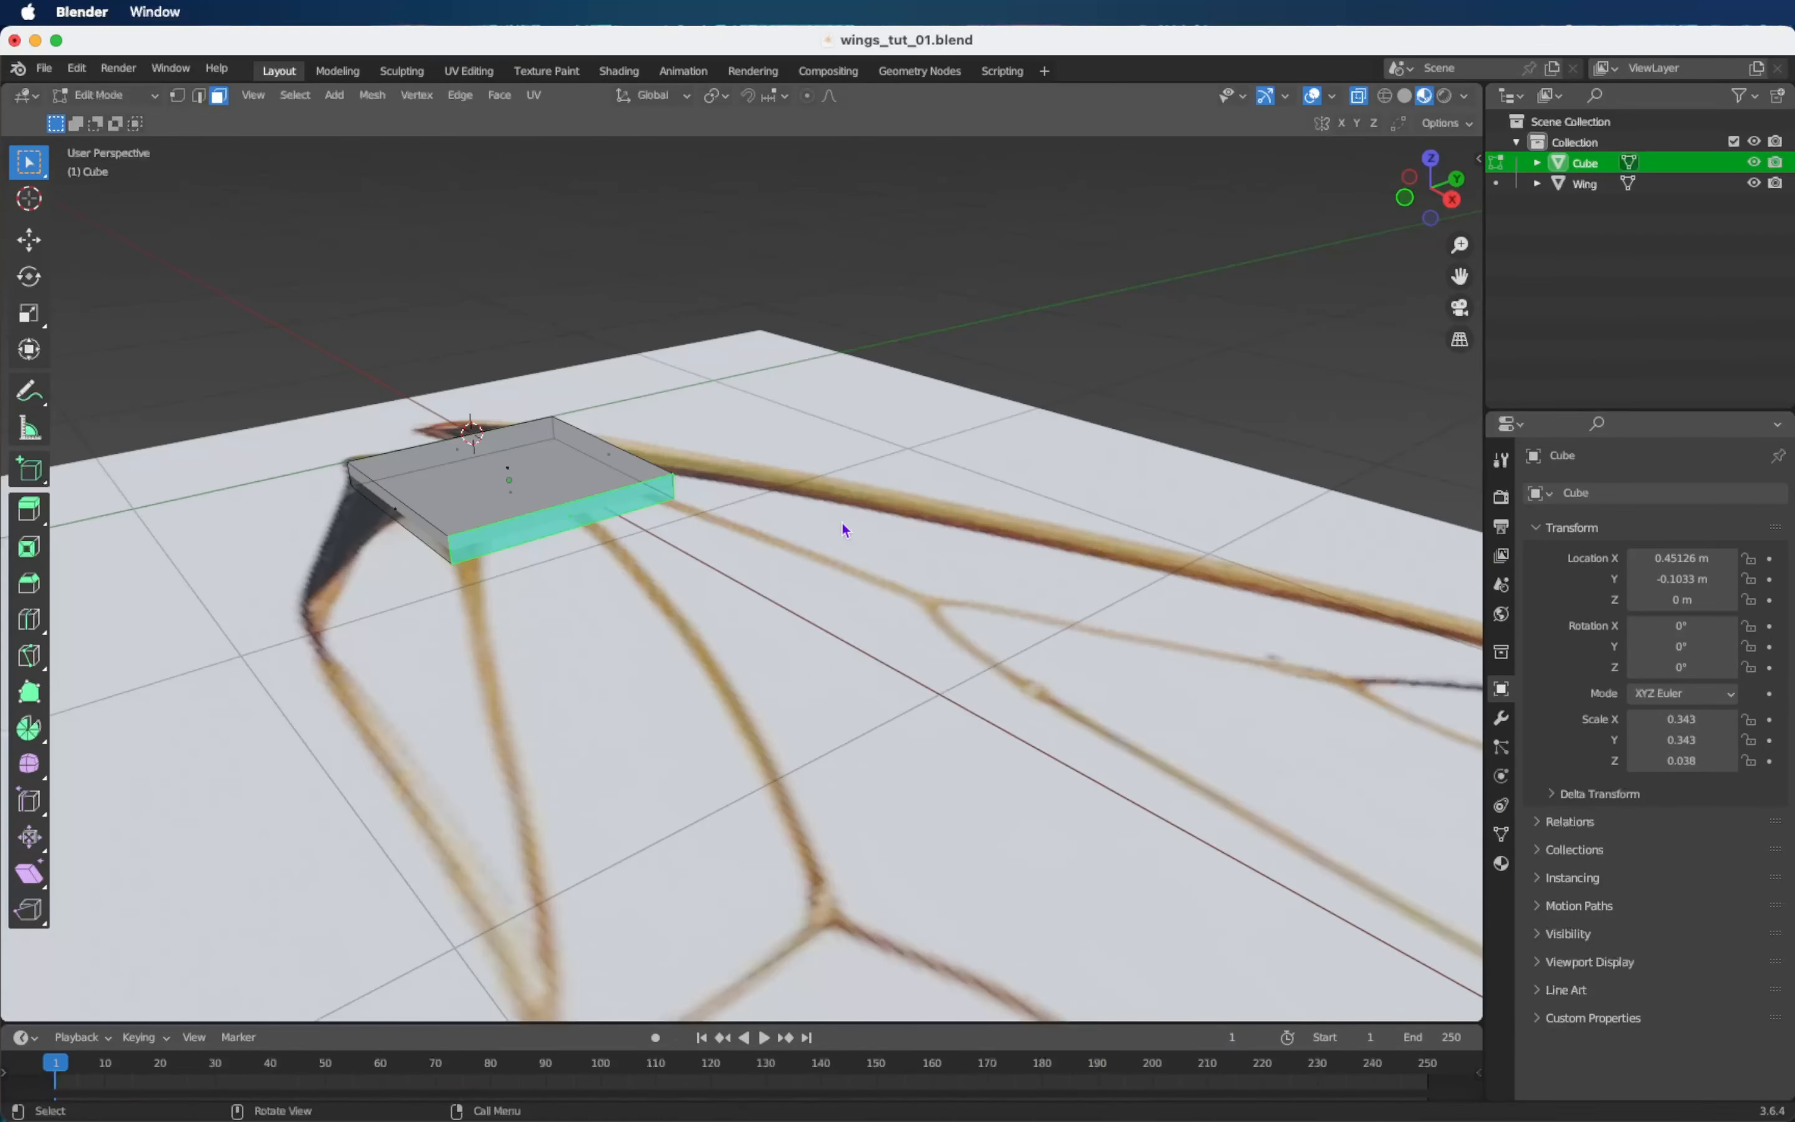
{"action": "key", "text": "s"}
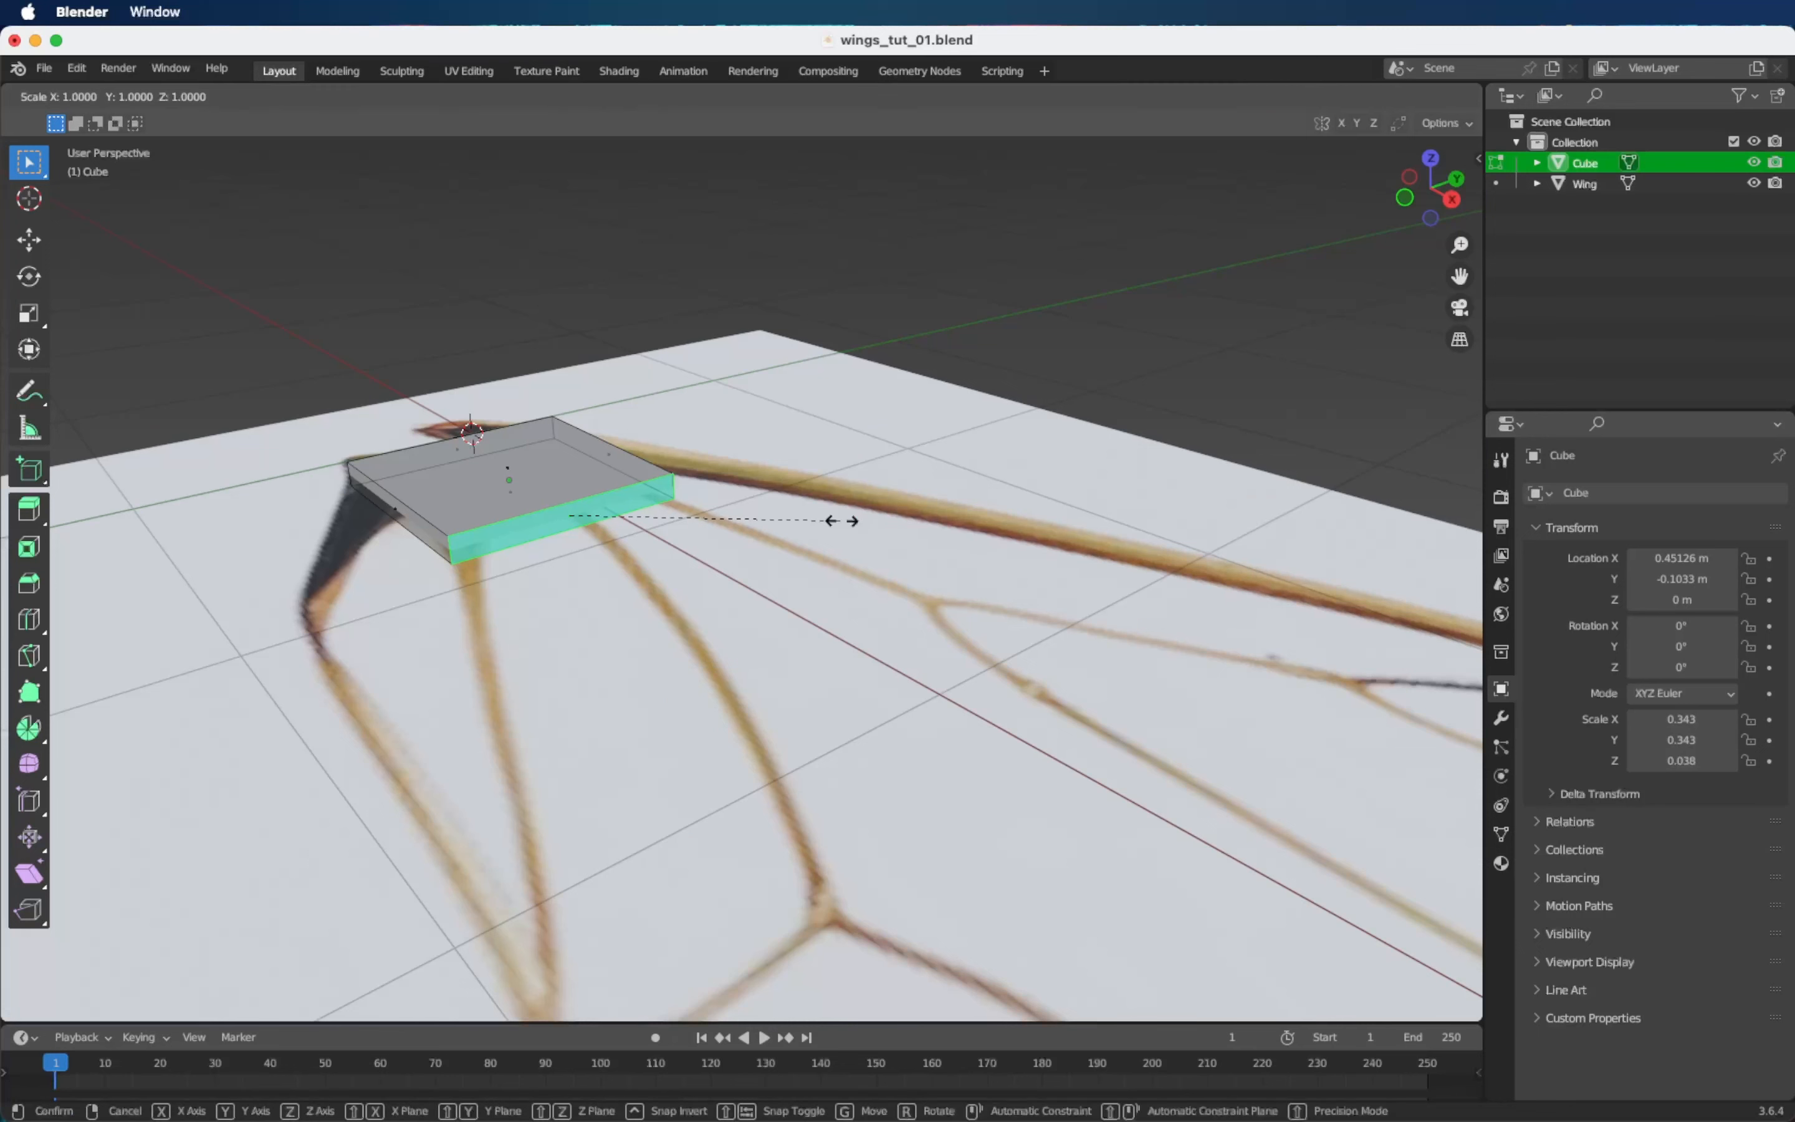
{"action": "key", "text": "shift+z"}
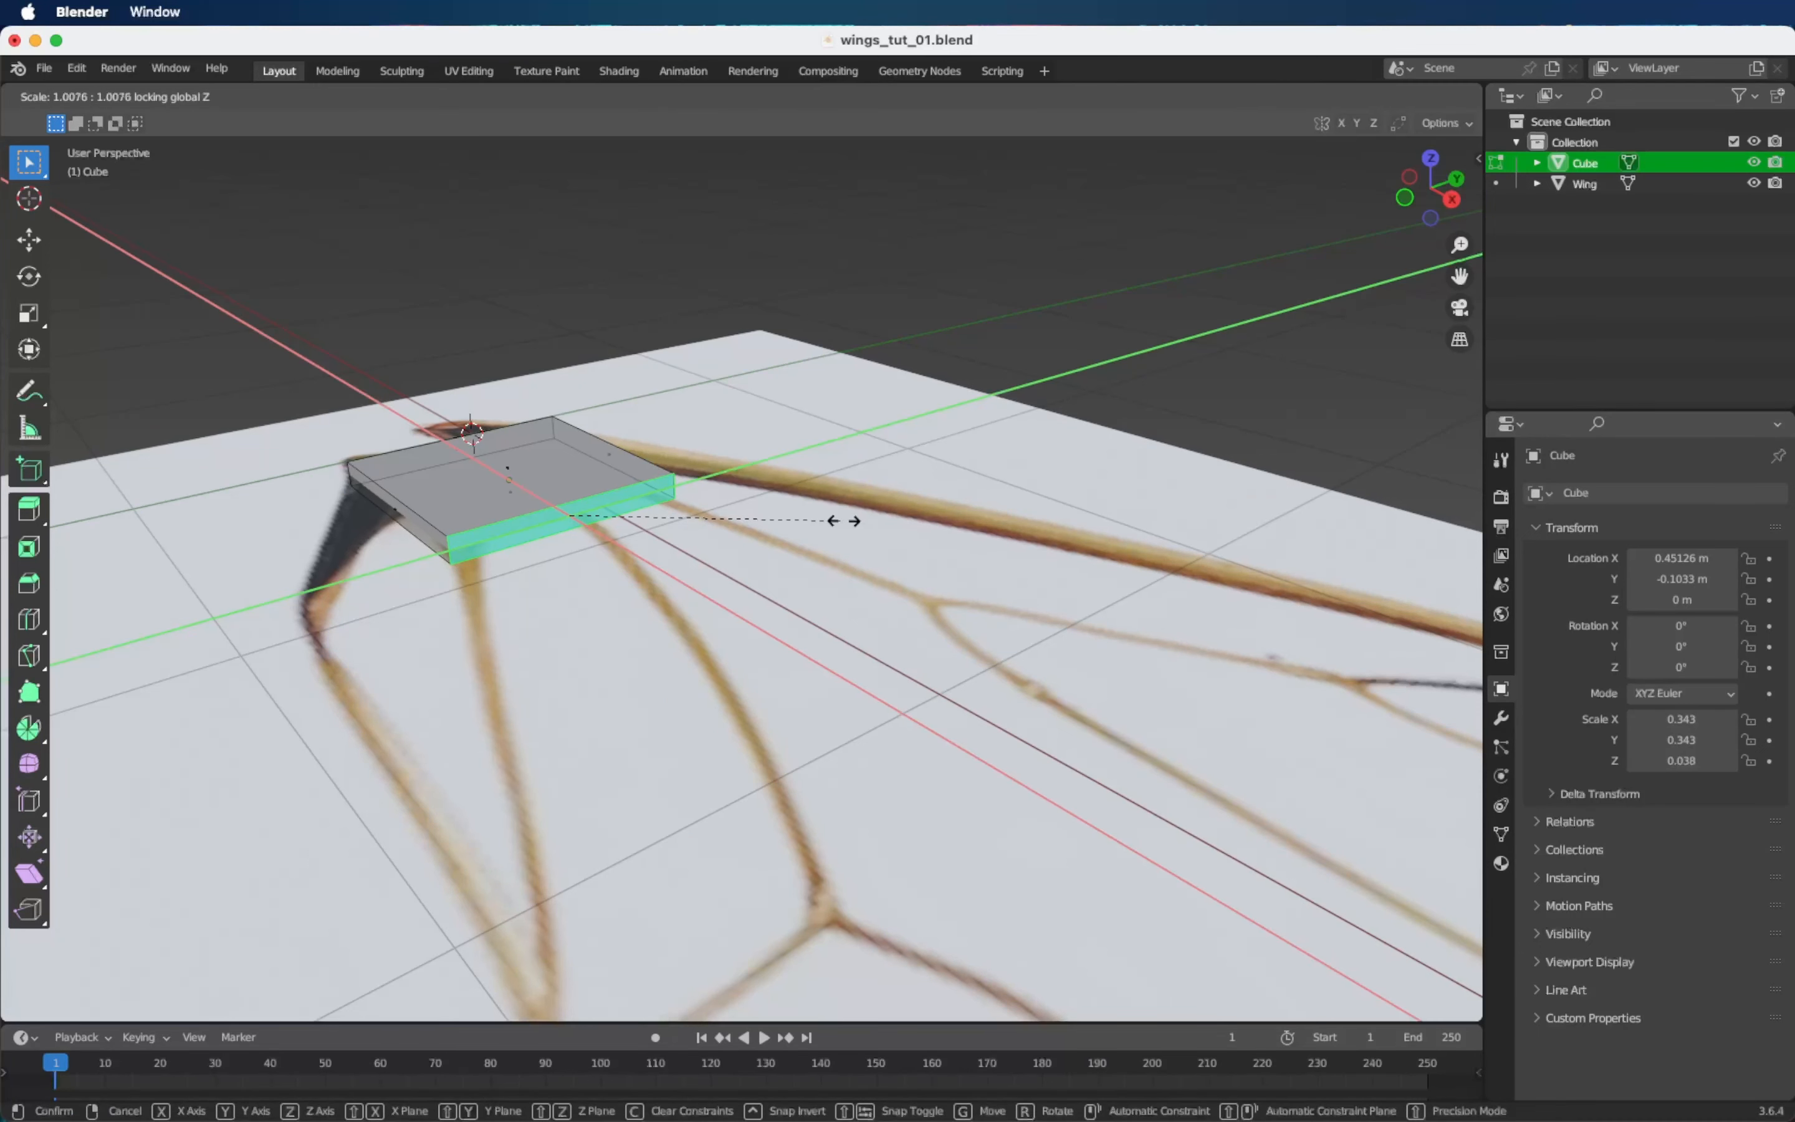
{"action": "right_click", "coordinate": [1113, 472]}
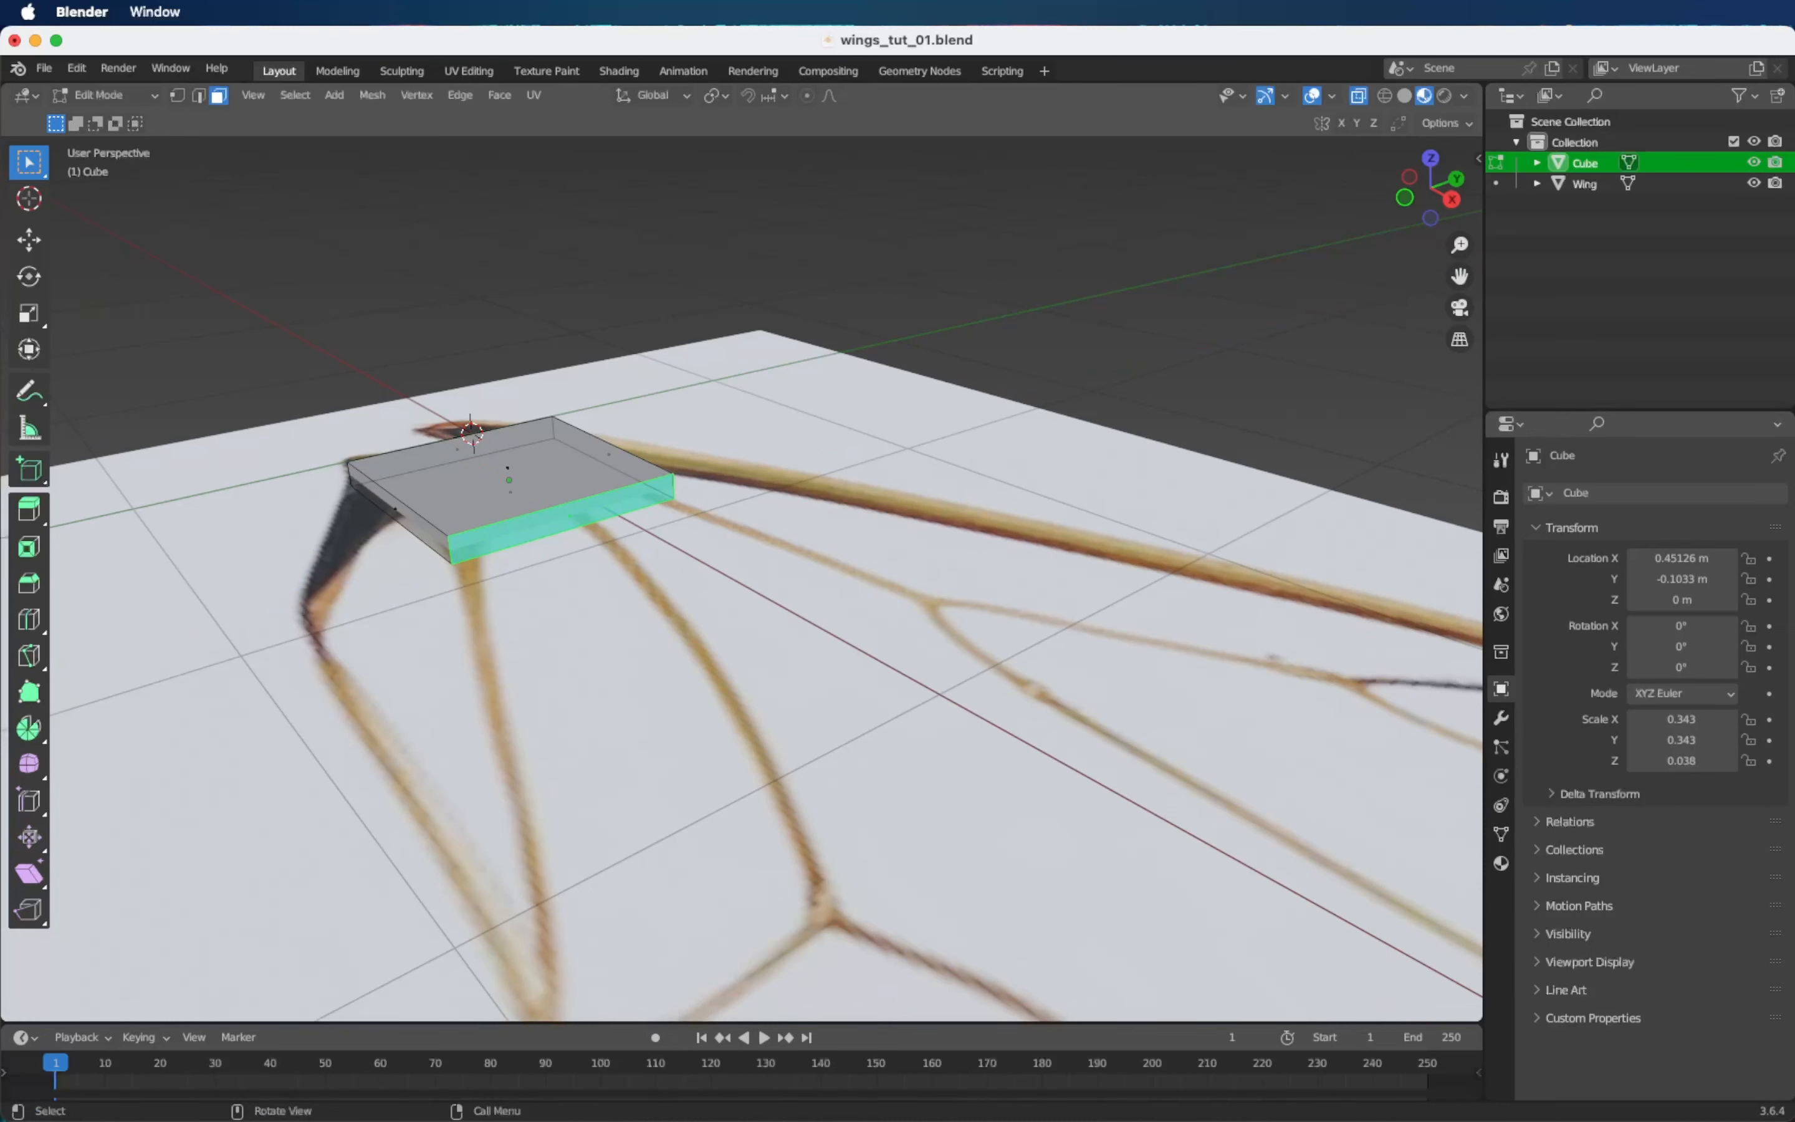
Try scaling the selected end face uniformly to widen it, and undo that resize.
{"action": "key", "text": "s"}
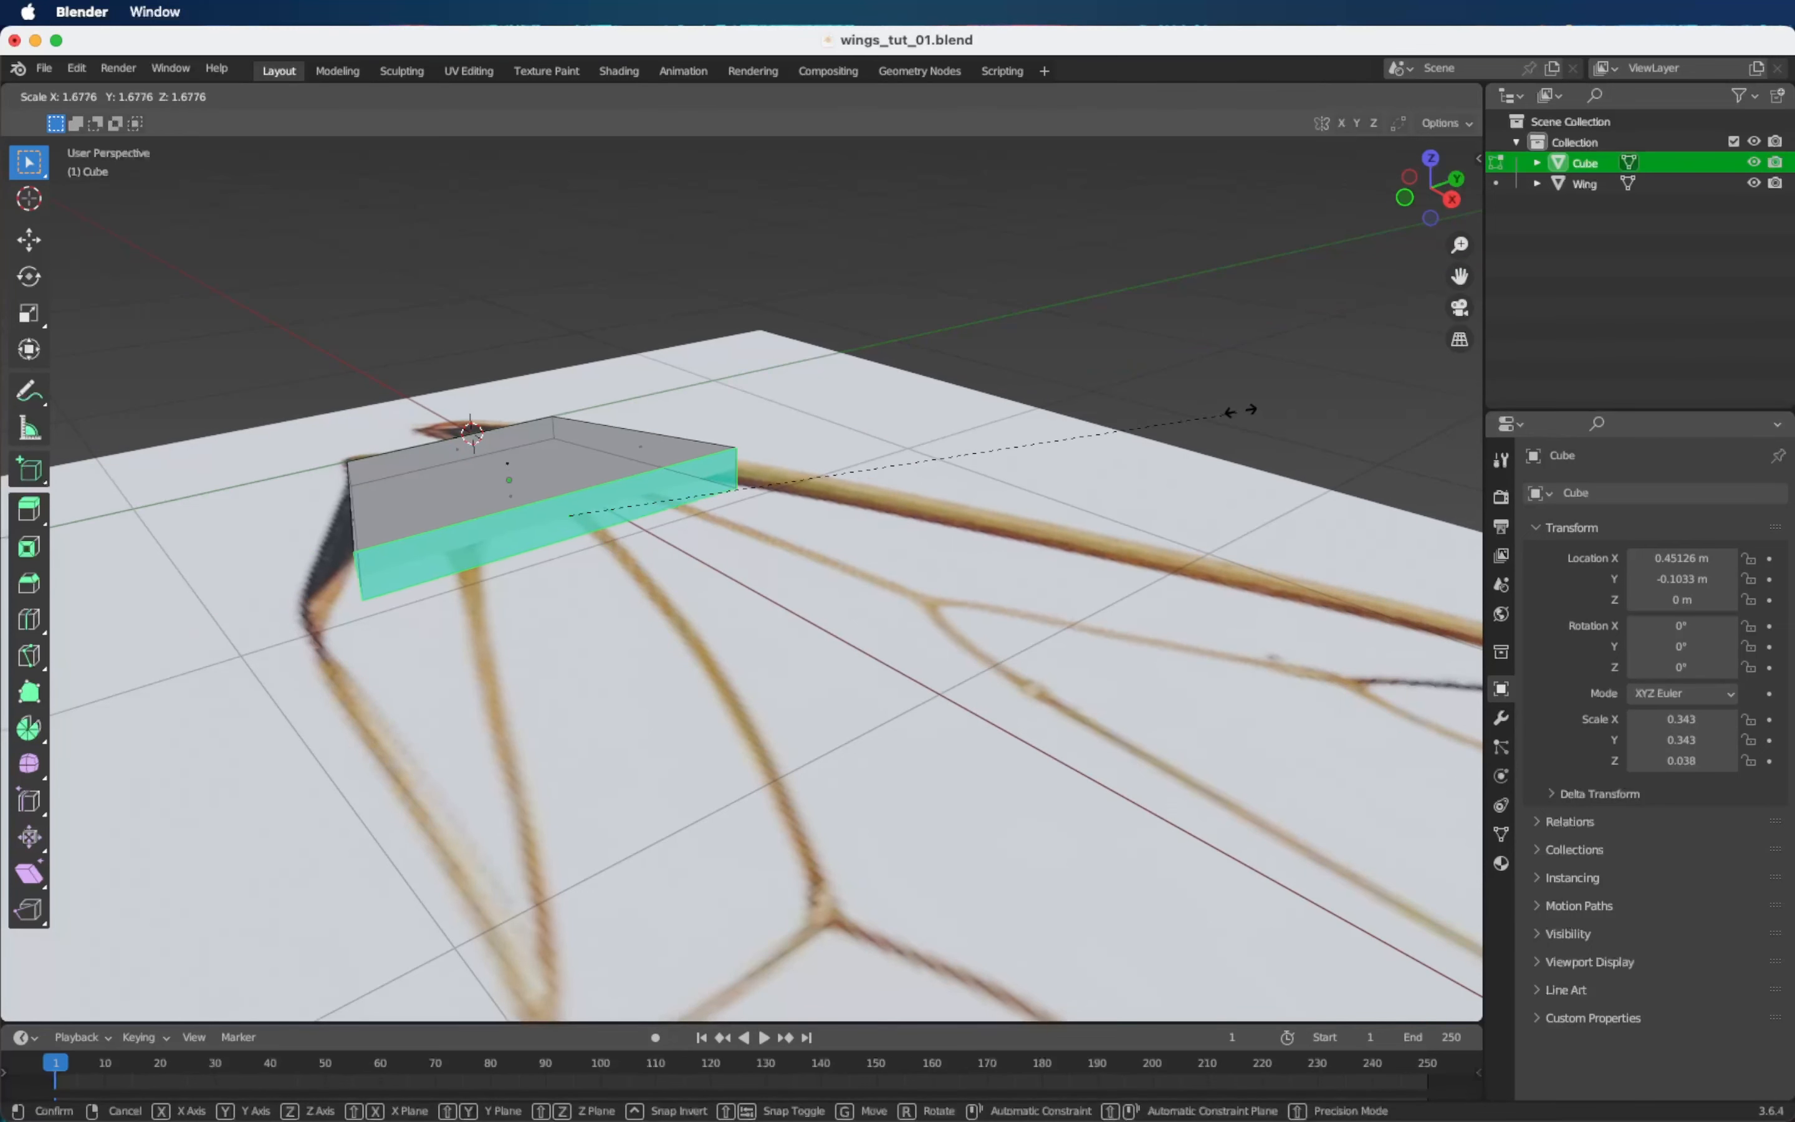
{"action": "left_click", "coordinate": [1343, 362]}
{"action": "scroll", "coordinate": [954, 506], "scroll_direction": "down", "scroll_amount": 10}
{"action": "scroll", "coordinate": [953, 506], "scroll_direction": "up", "scroll_amount": 15}
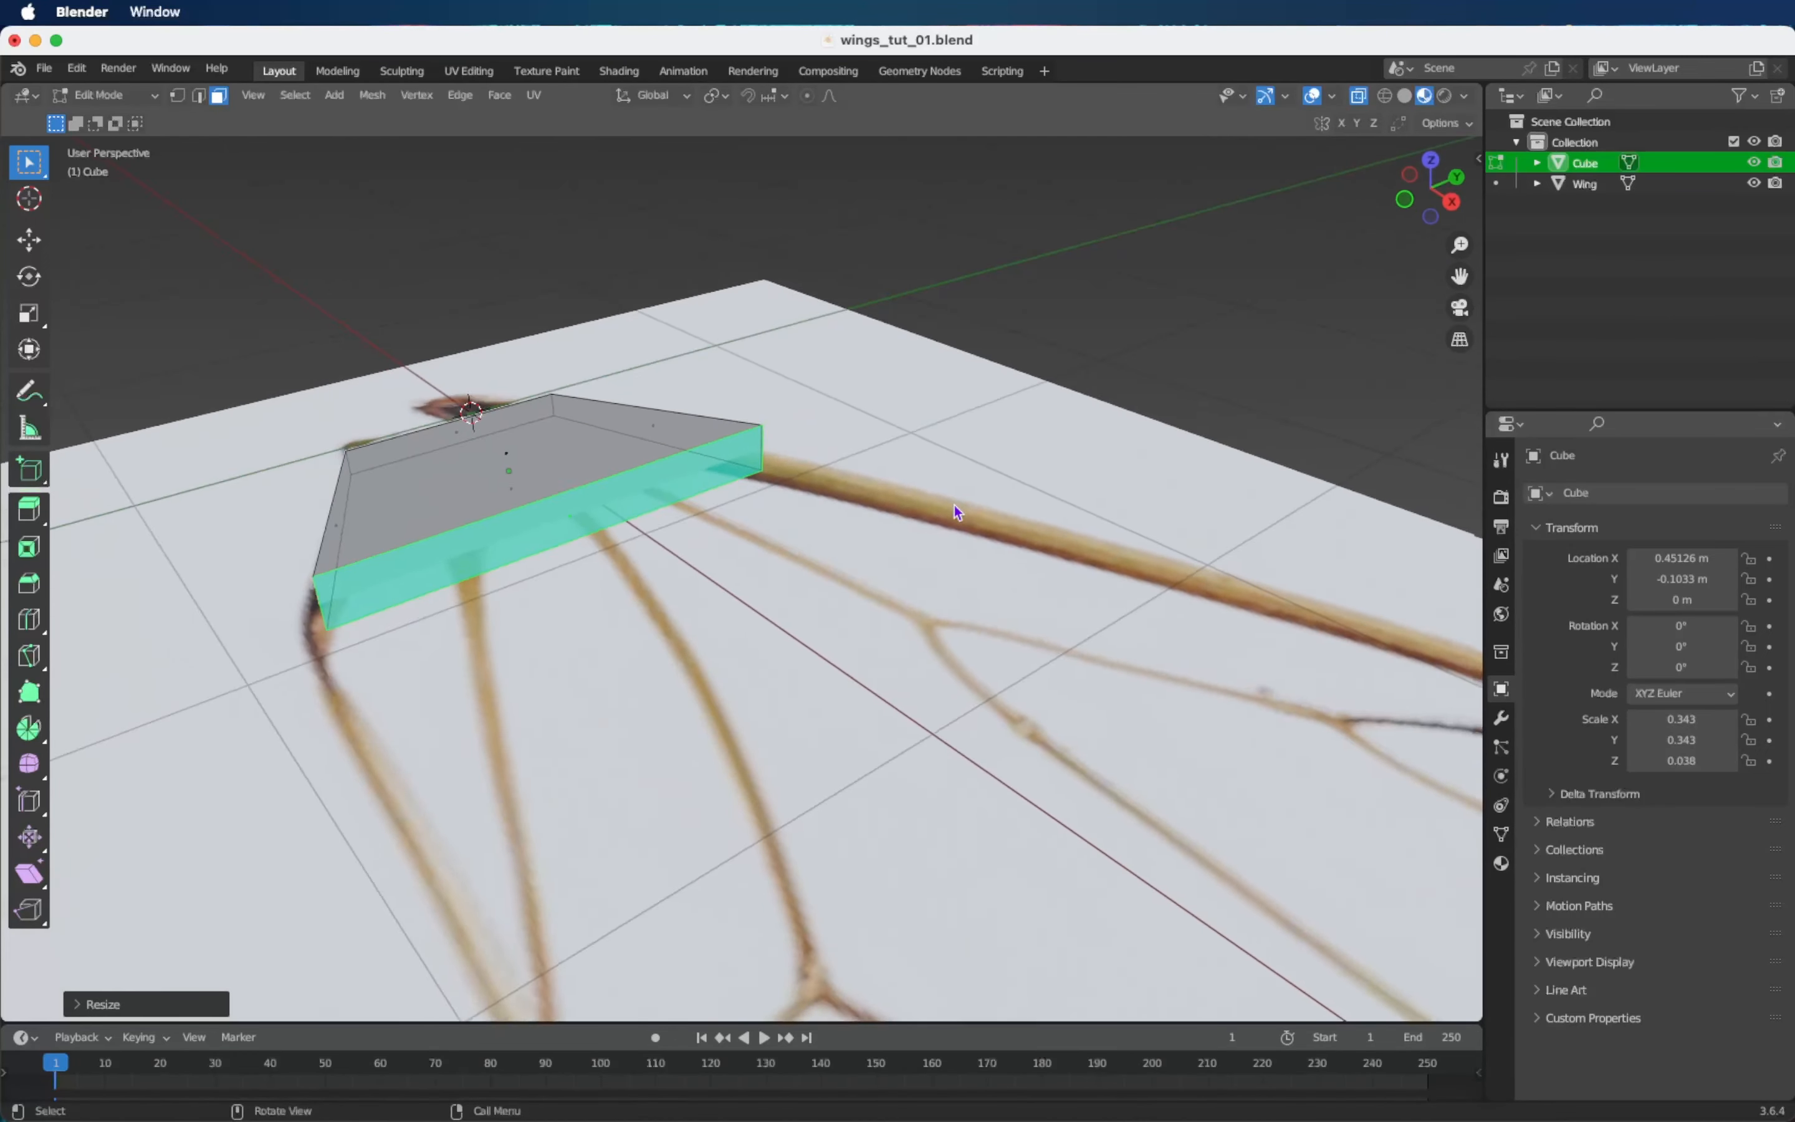
{"action": "scroll", "coordinate": [953, 506], "scroll_direction": "left", "scroll_amount": 10}
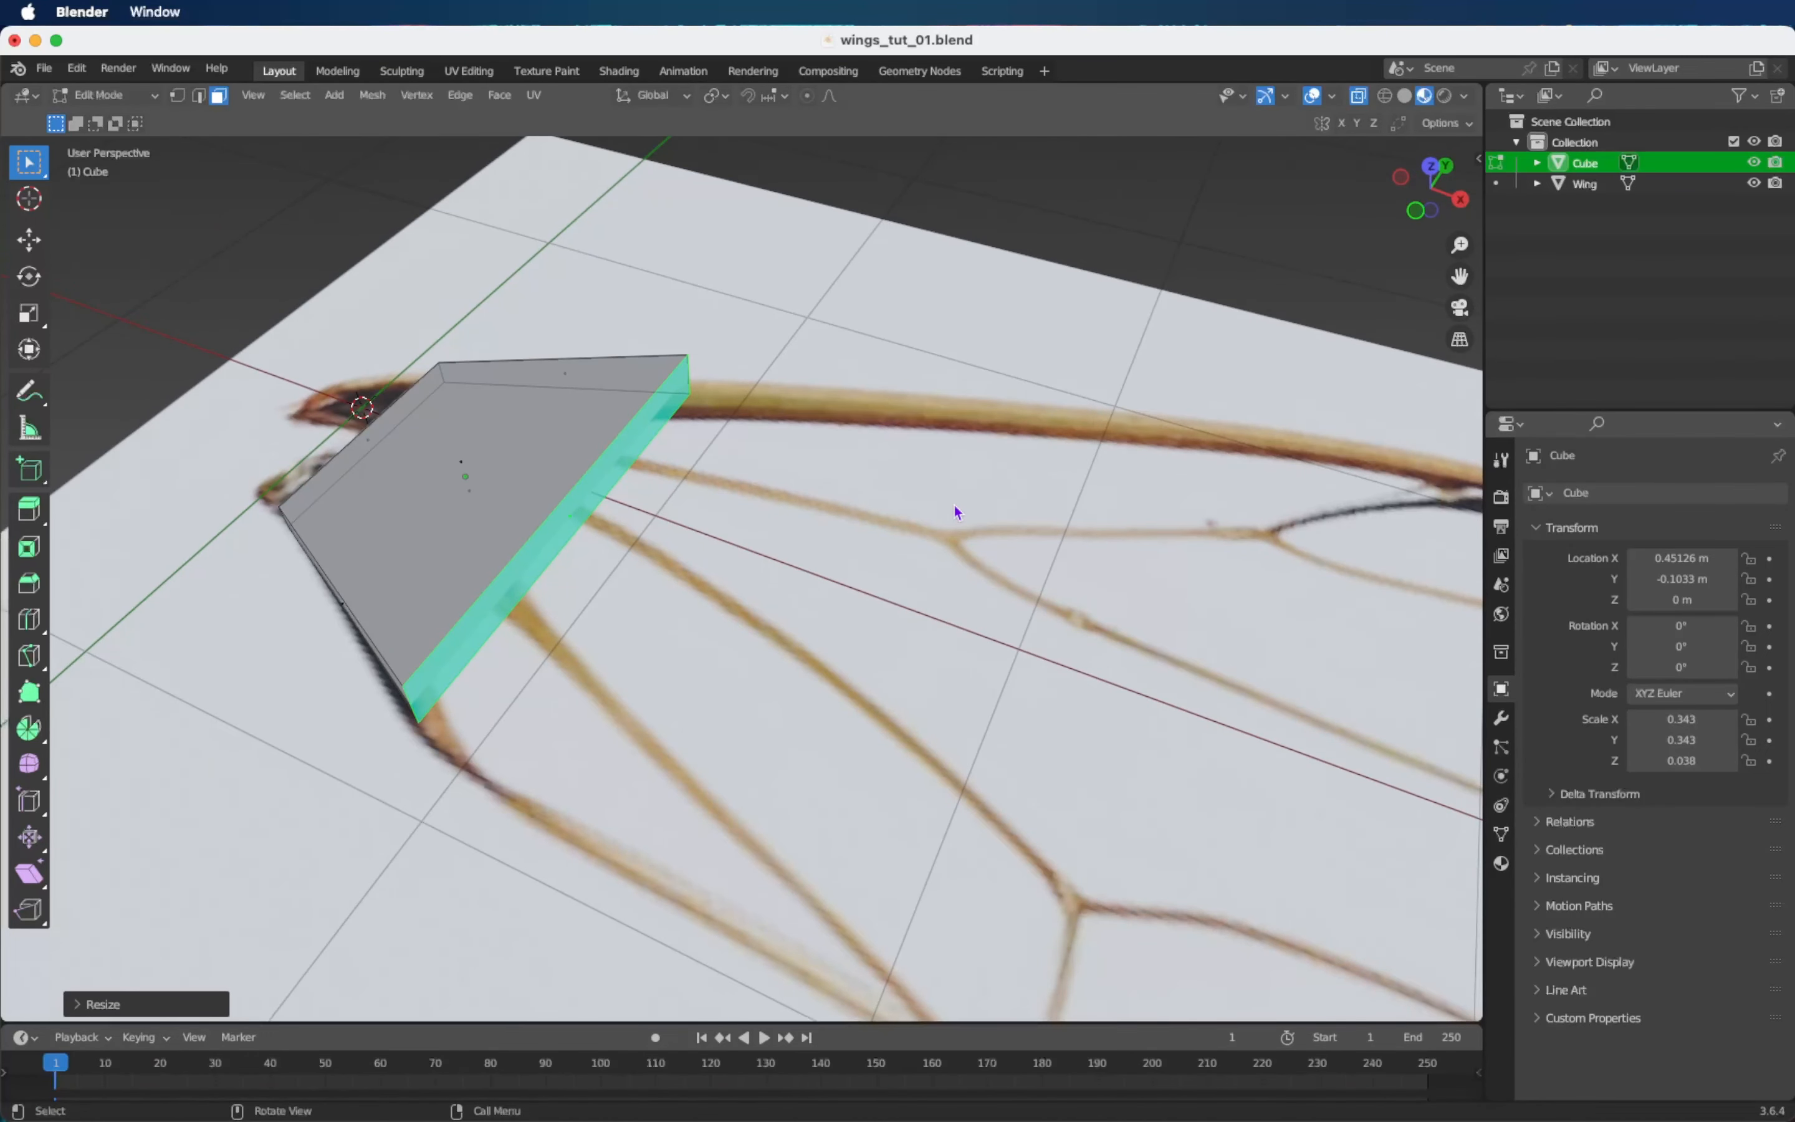
{"action": "key", "text": "super+z"}
{"action": "scroll", "coordinate": [954, 504], "scroll_direction": "up", "scroll_amount": 3}
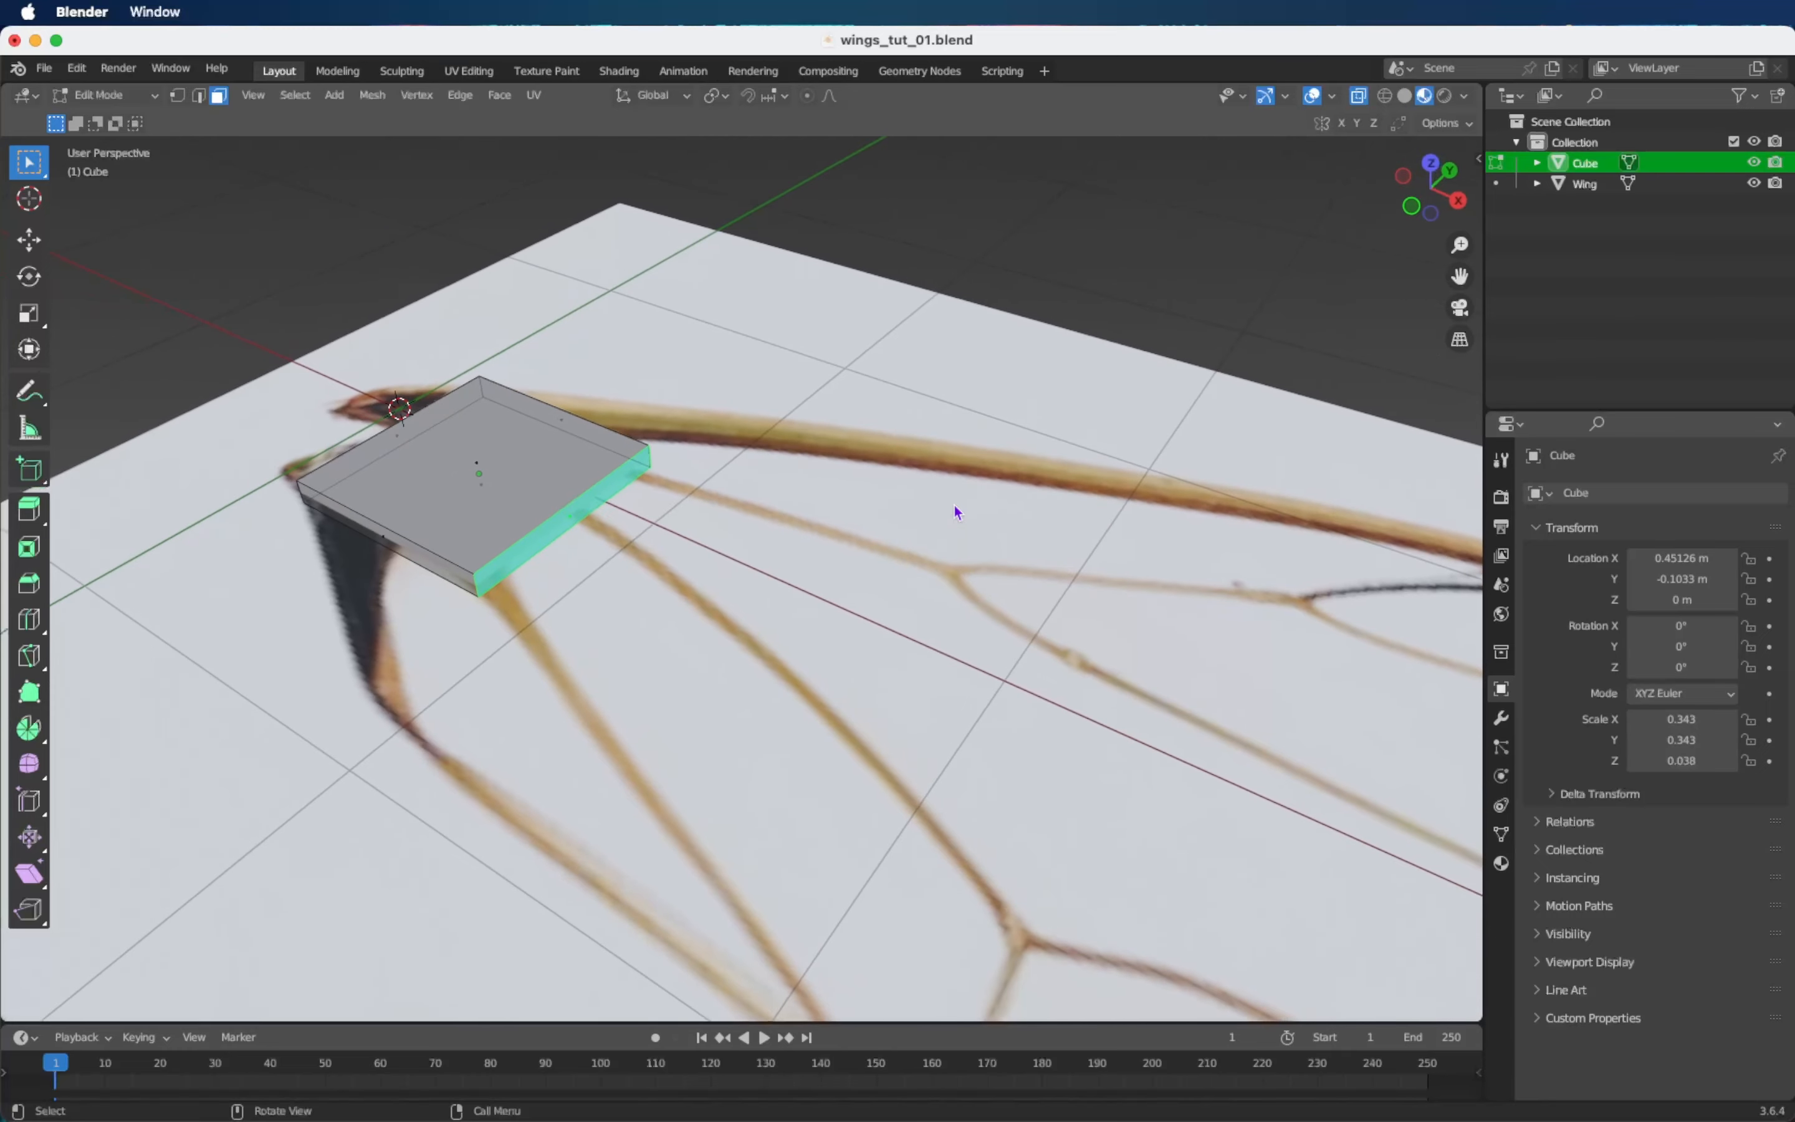
Scale the end face in X and Y only, locking Z, until the box's sides follow the wing outline, and check from above.
{"action": "key", "text": "s"}
{"action": "key", "text": "shift+z"}
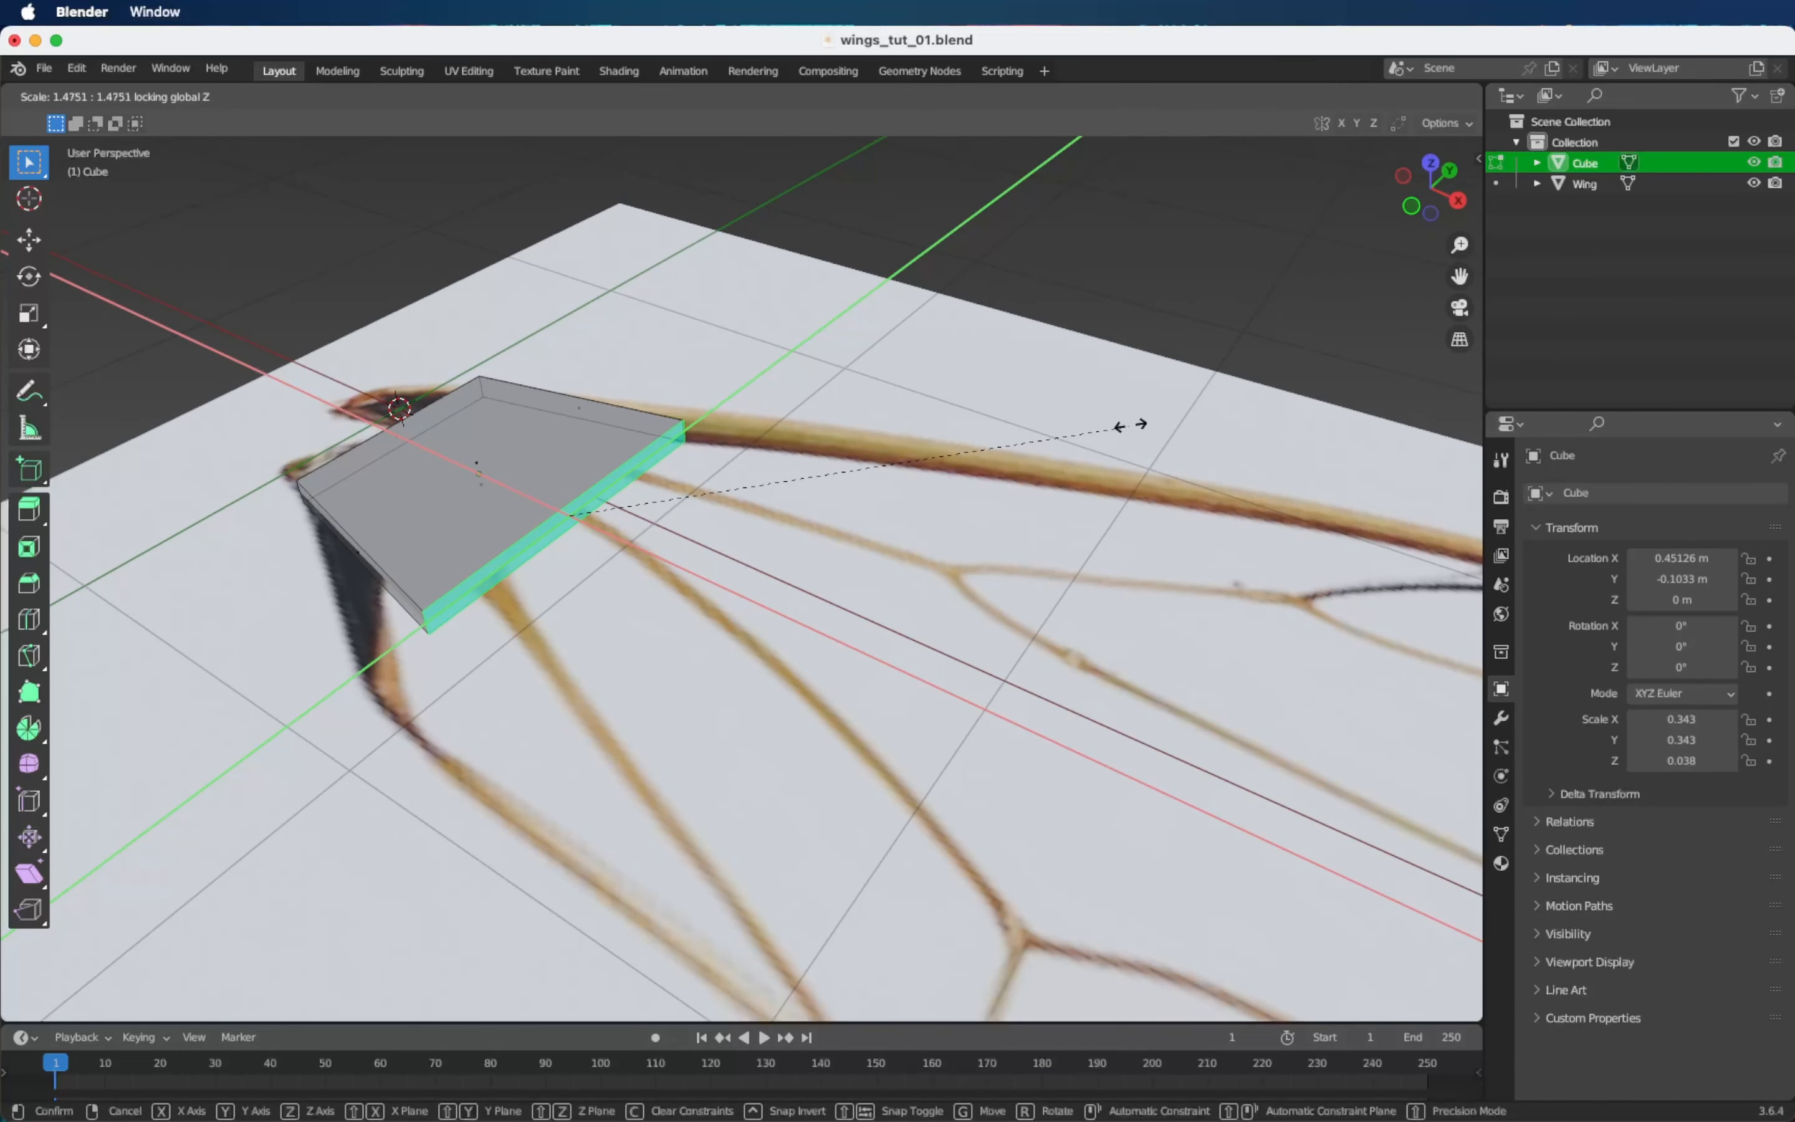
{"action": "left_click", "coordinate": [1276, 387]}
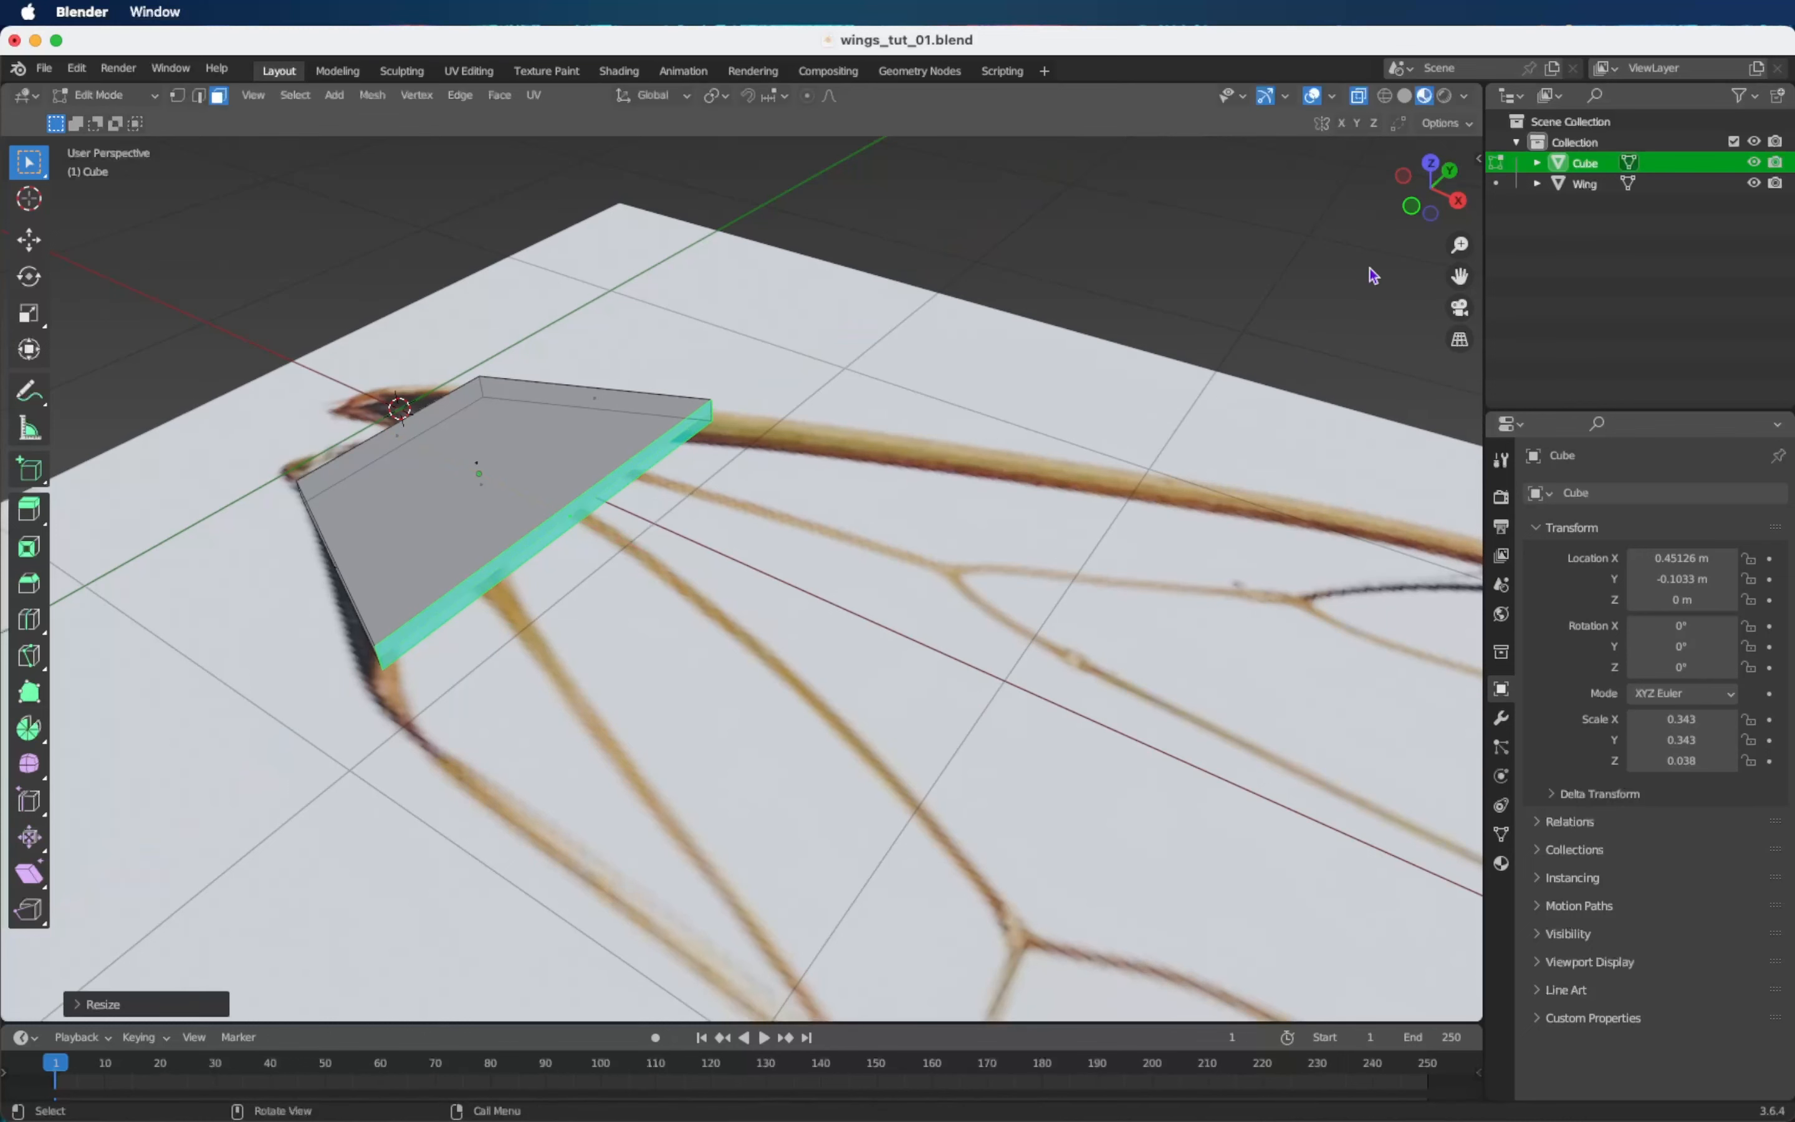
{"action": "left_click", "coordinate": [1430, 162]}
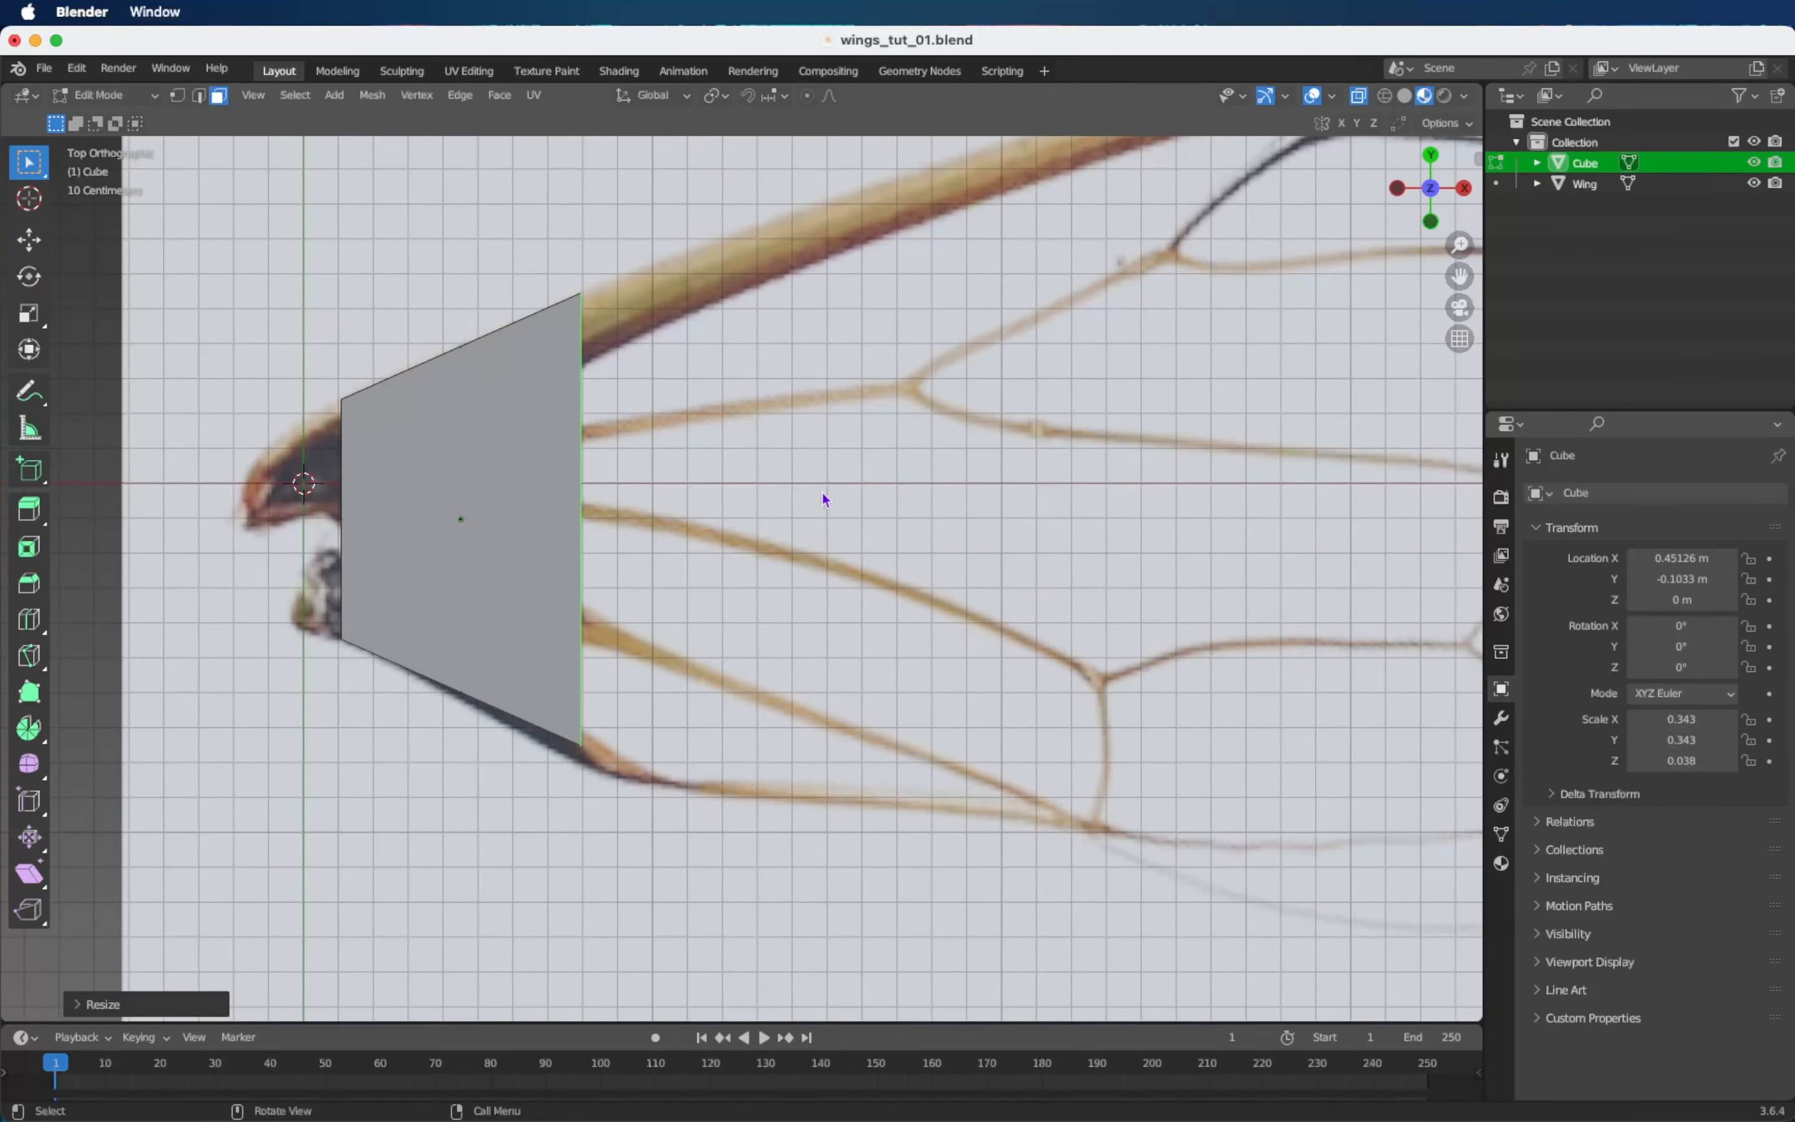
{"action": "middle_click_drag", "start_coordinate": [764, 494], "coordinate": [777, 661], "text": "ctrl"}
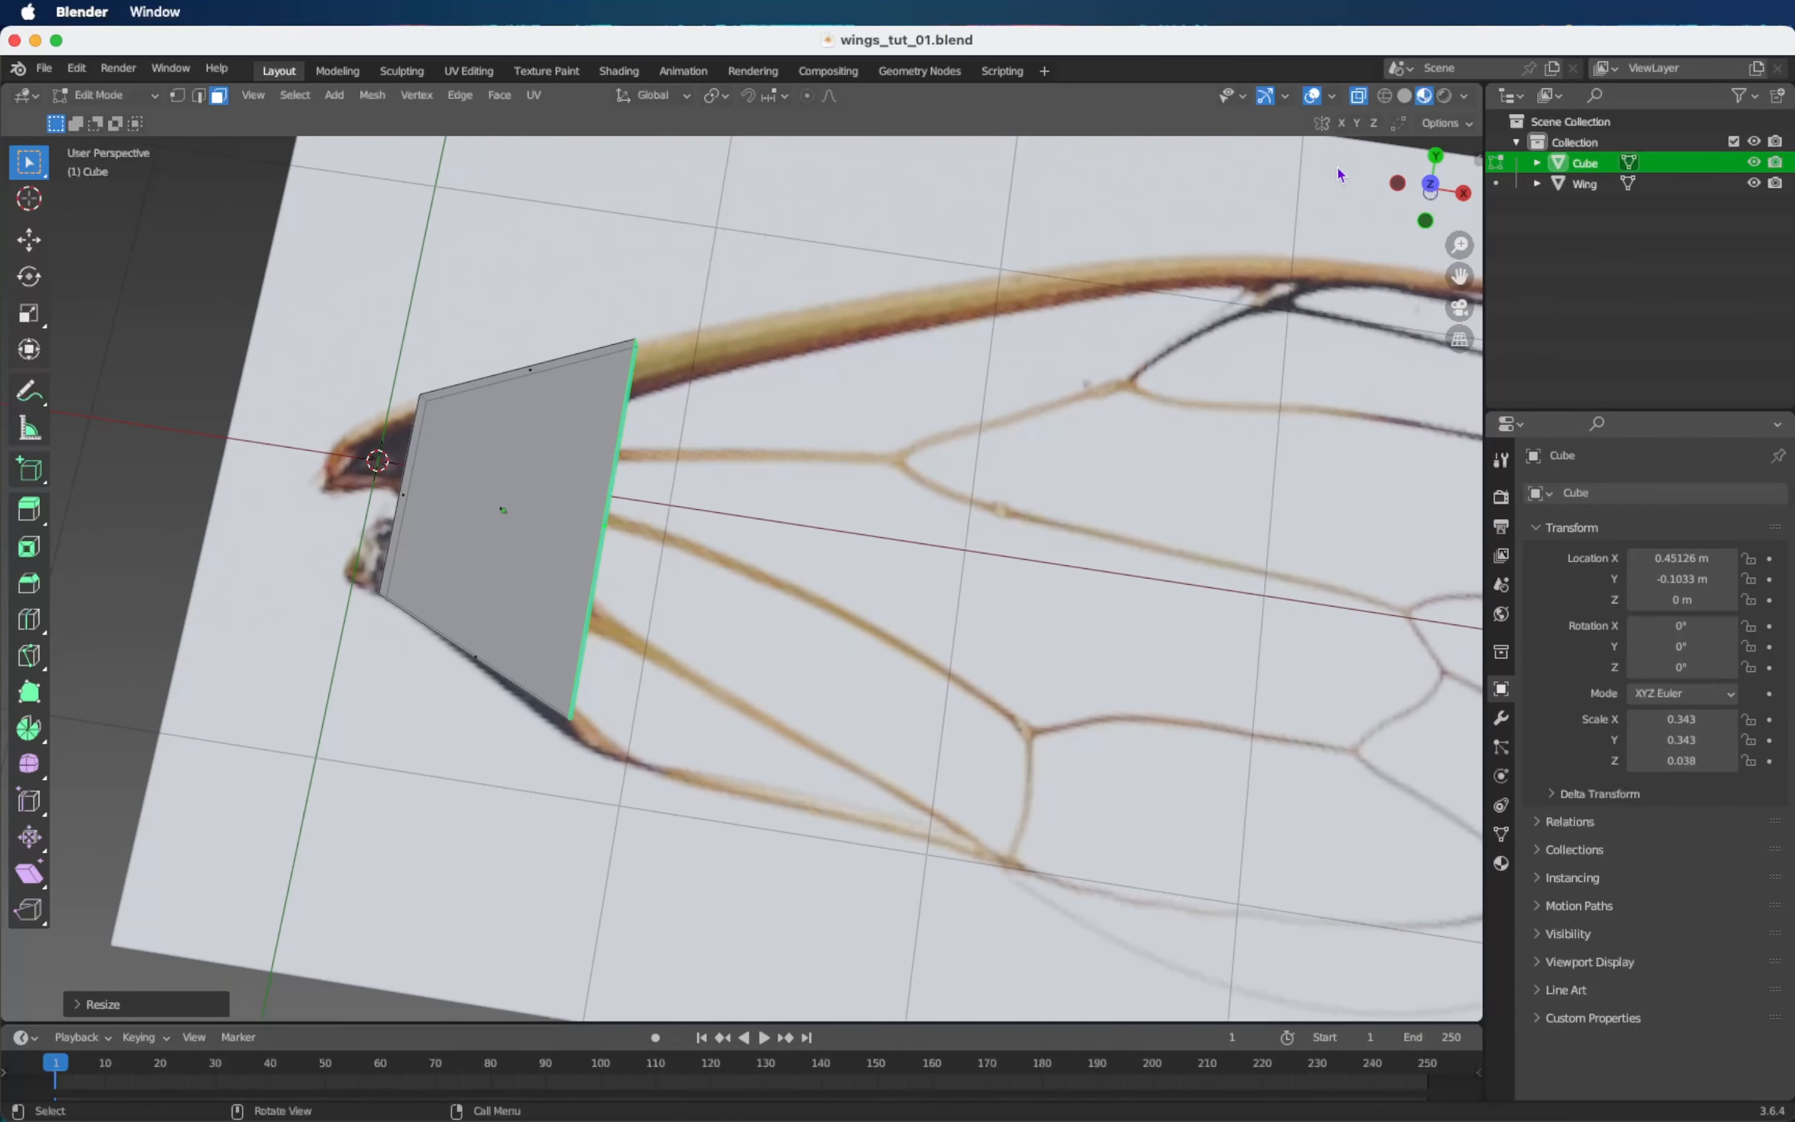
{"action": "left_click", "coordinate": [1430, 184]}
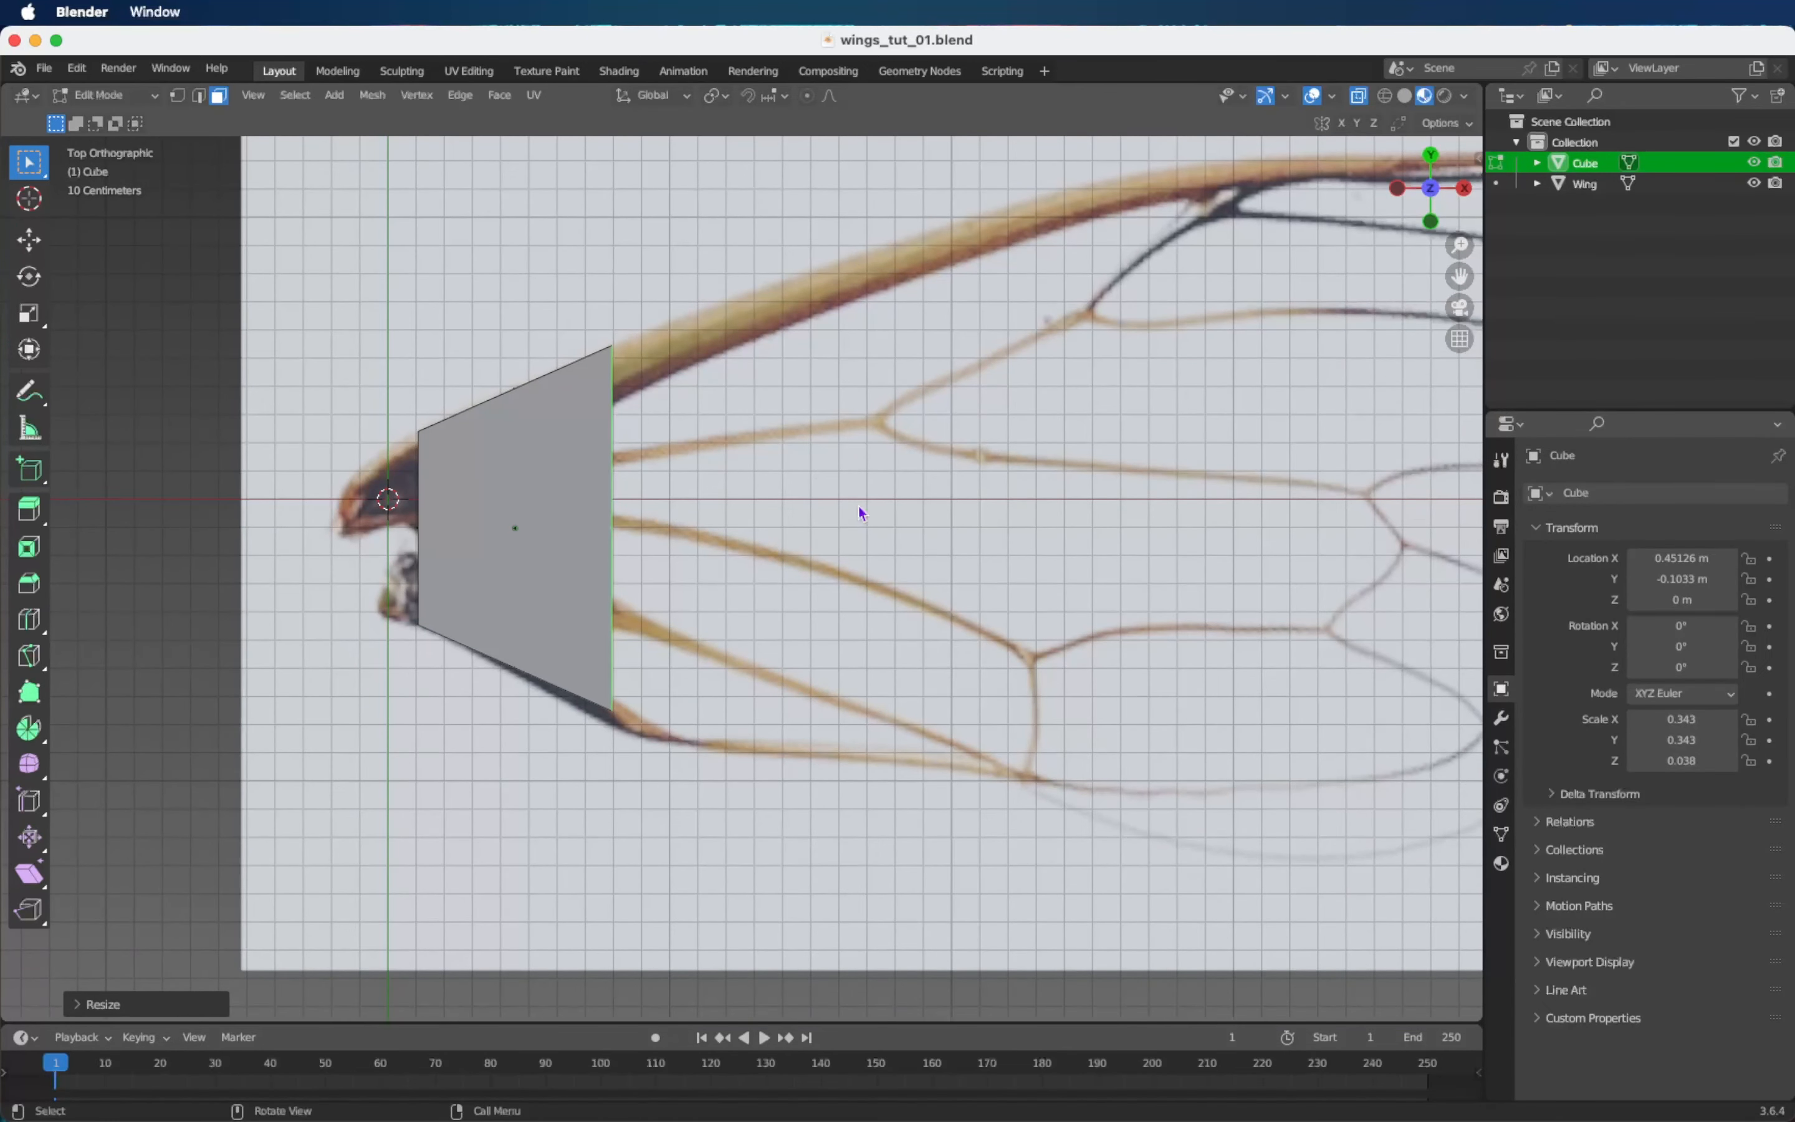
Extrude the end face toward the wing tip and scale it with Z locked until its upper edge meets the wing's leading vein.
{"action": "key", "text": "e"}
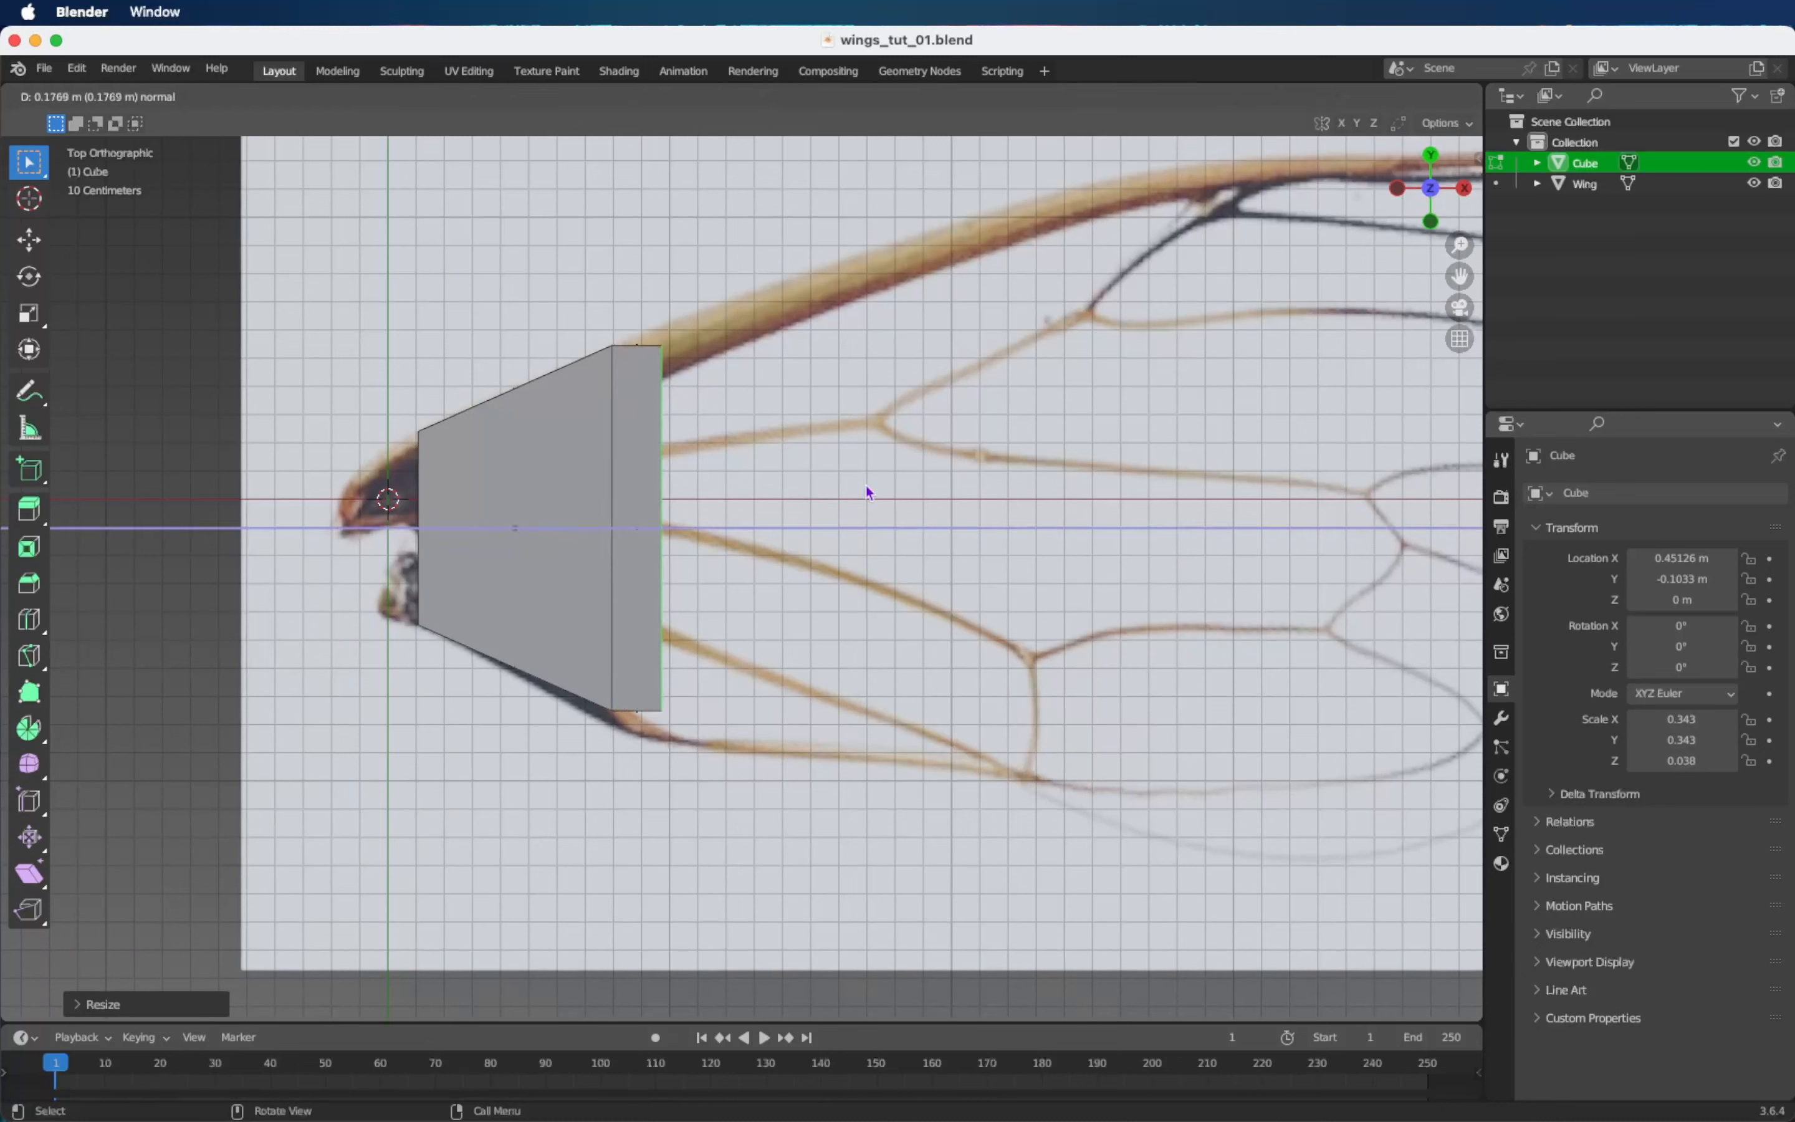
{"action": "left_click", "coordinate": [1002, 467]}
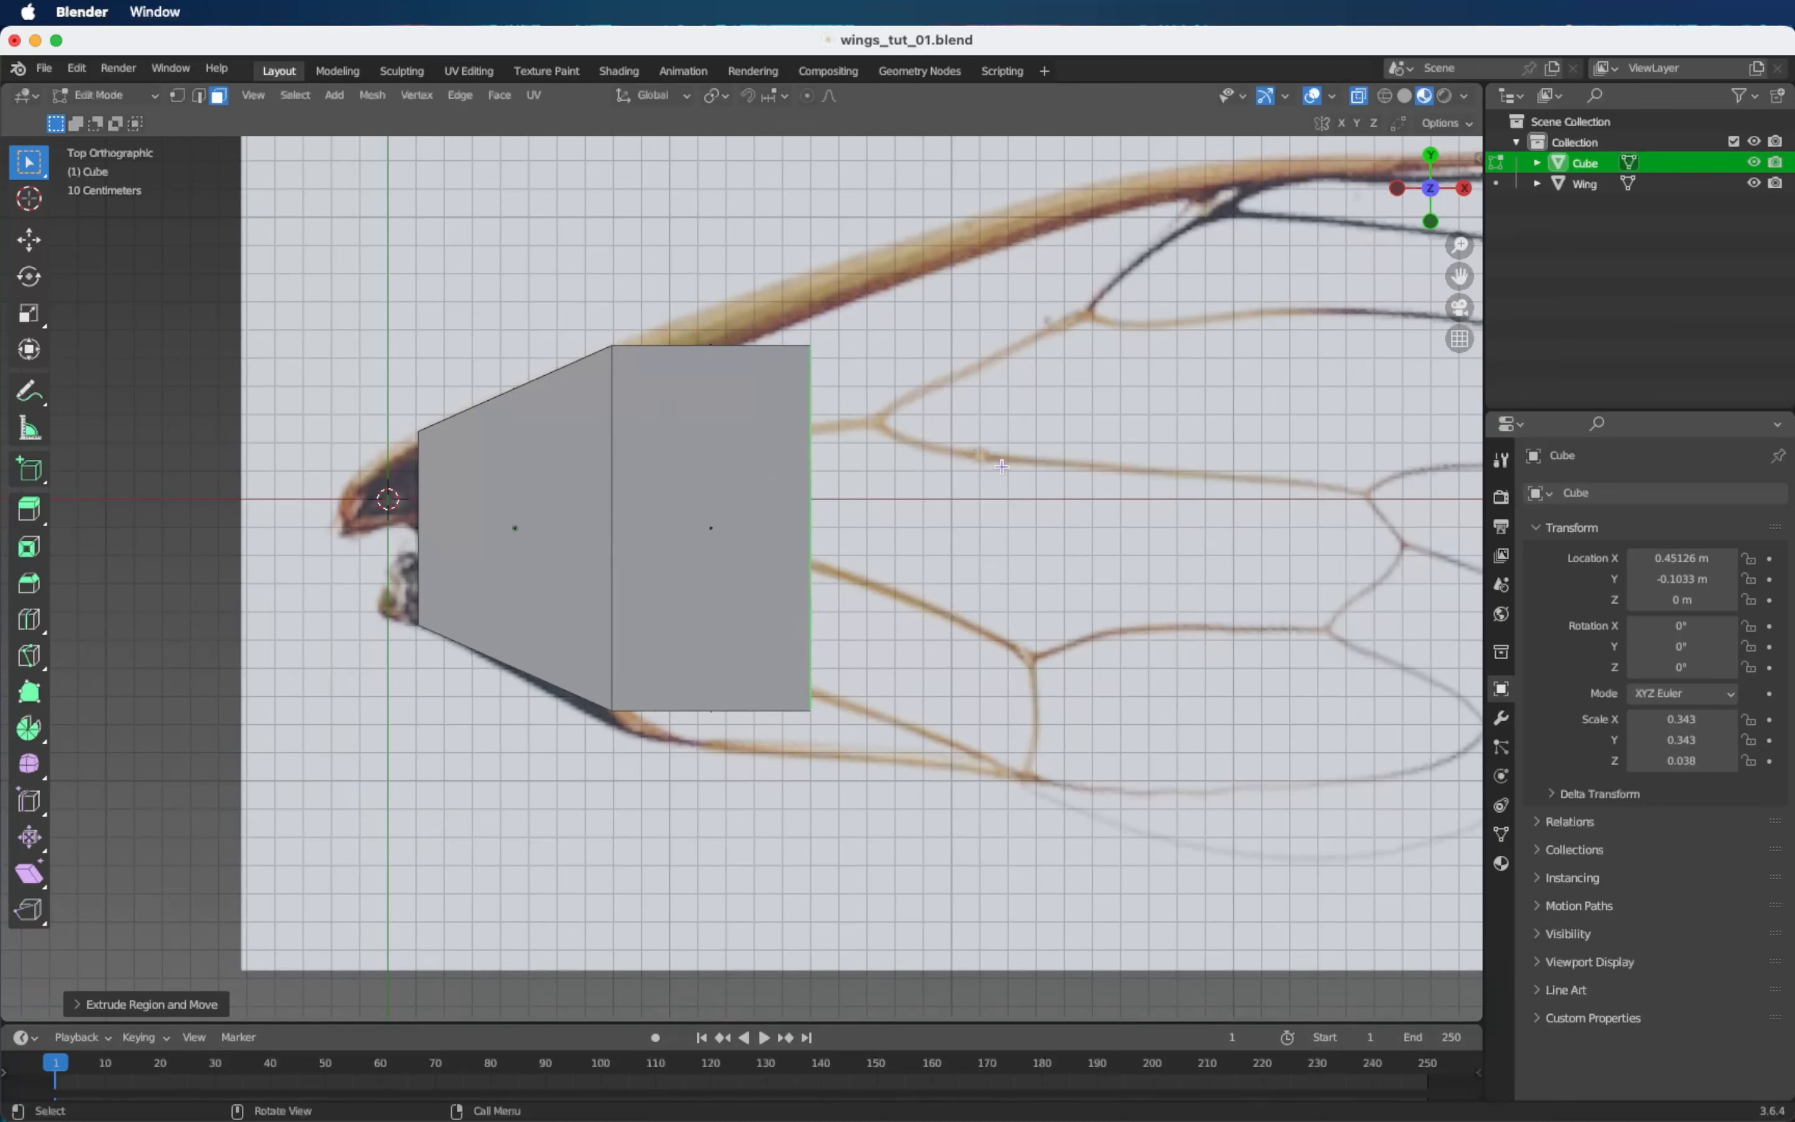
{"action": "key", "text": "s"}
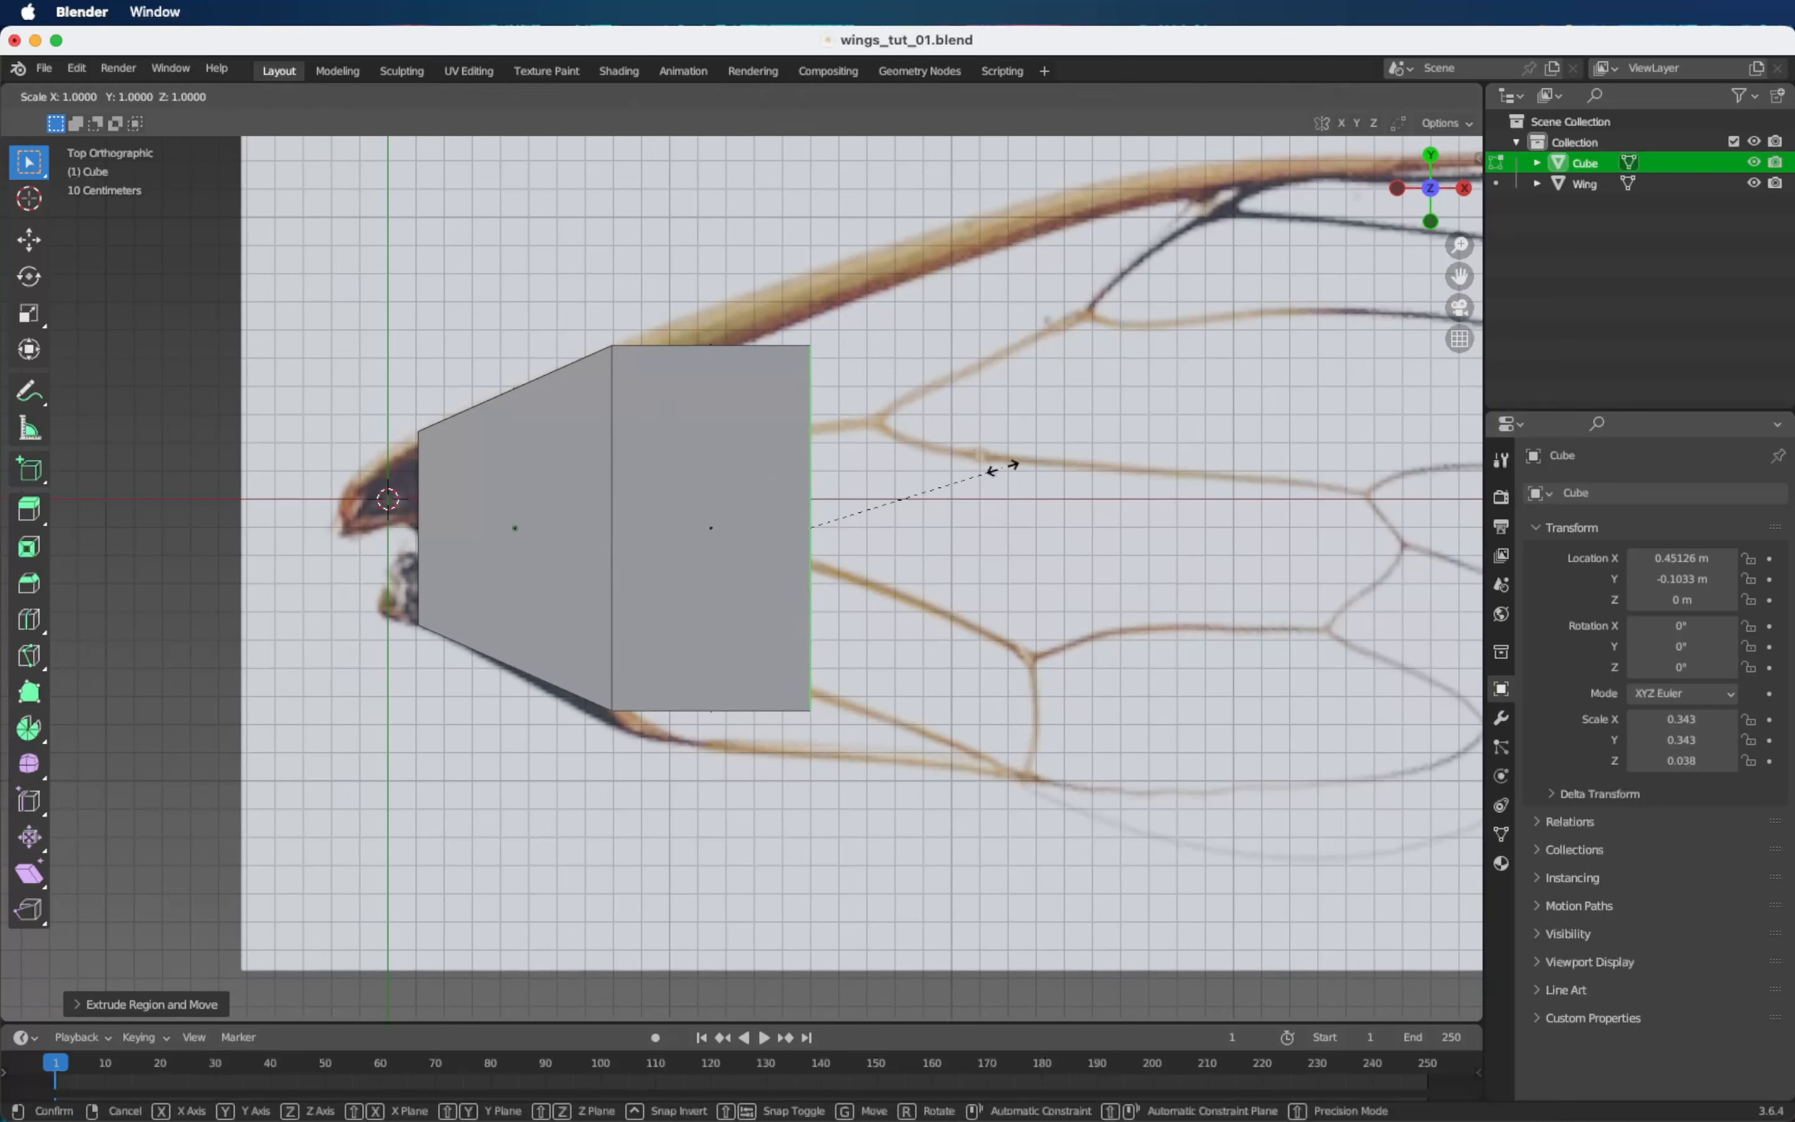
{"action": "key", "text": "shift+z"}
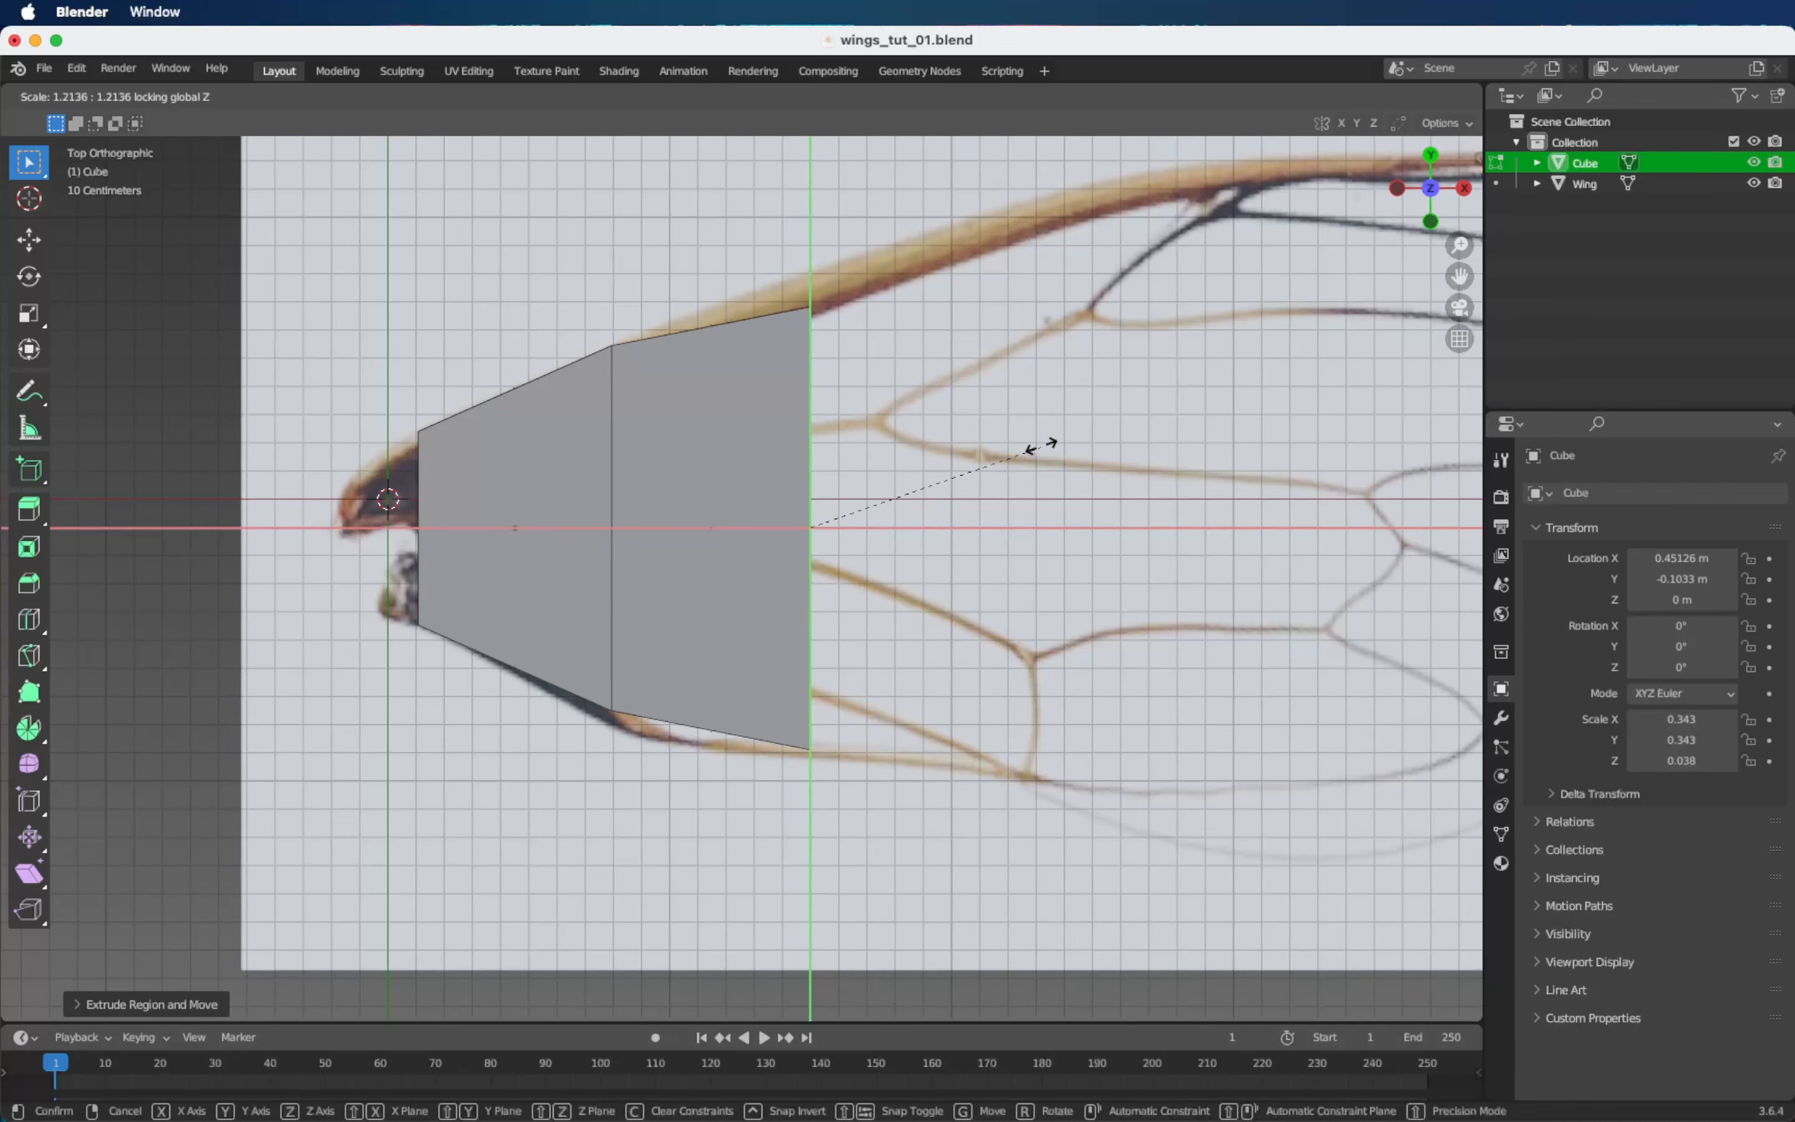
{"action": "left_click", "coordinate": [1058, 409]}
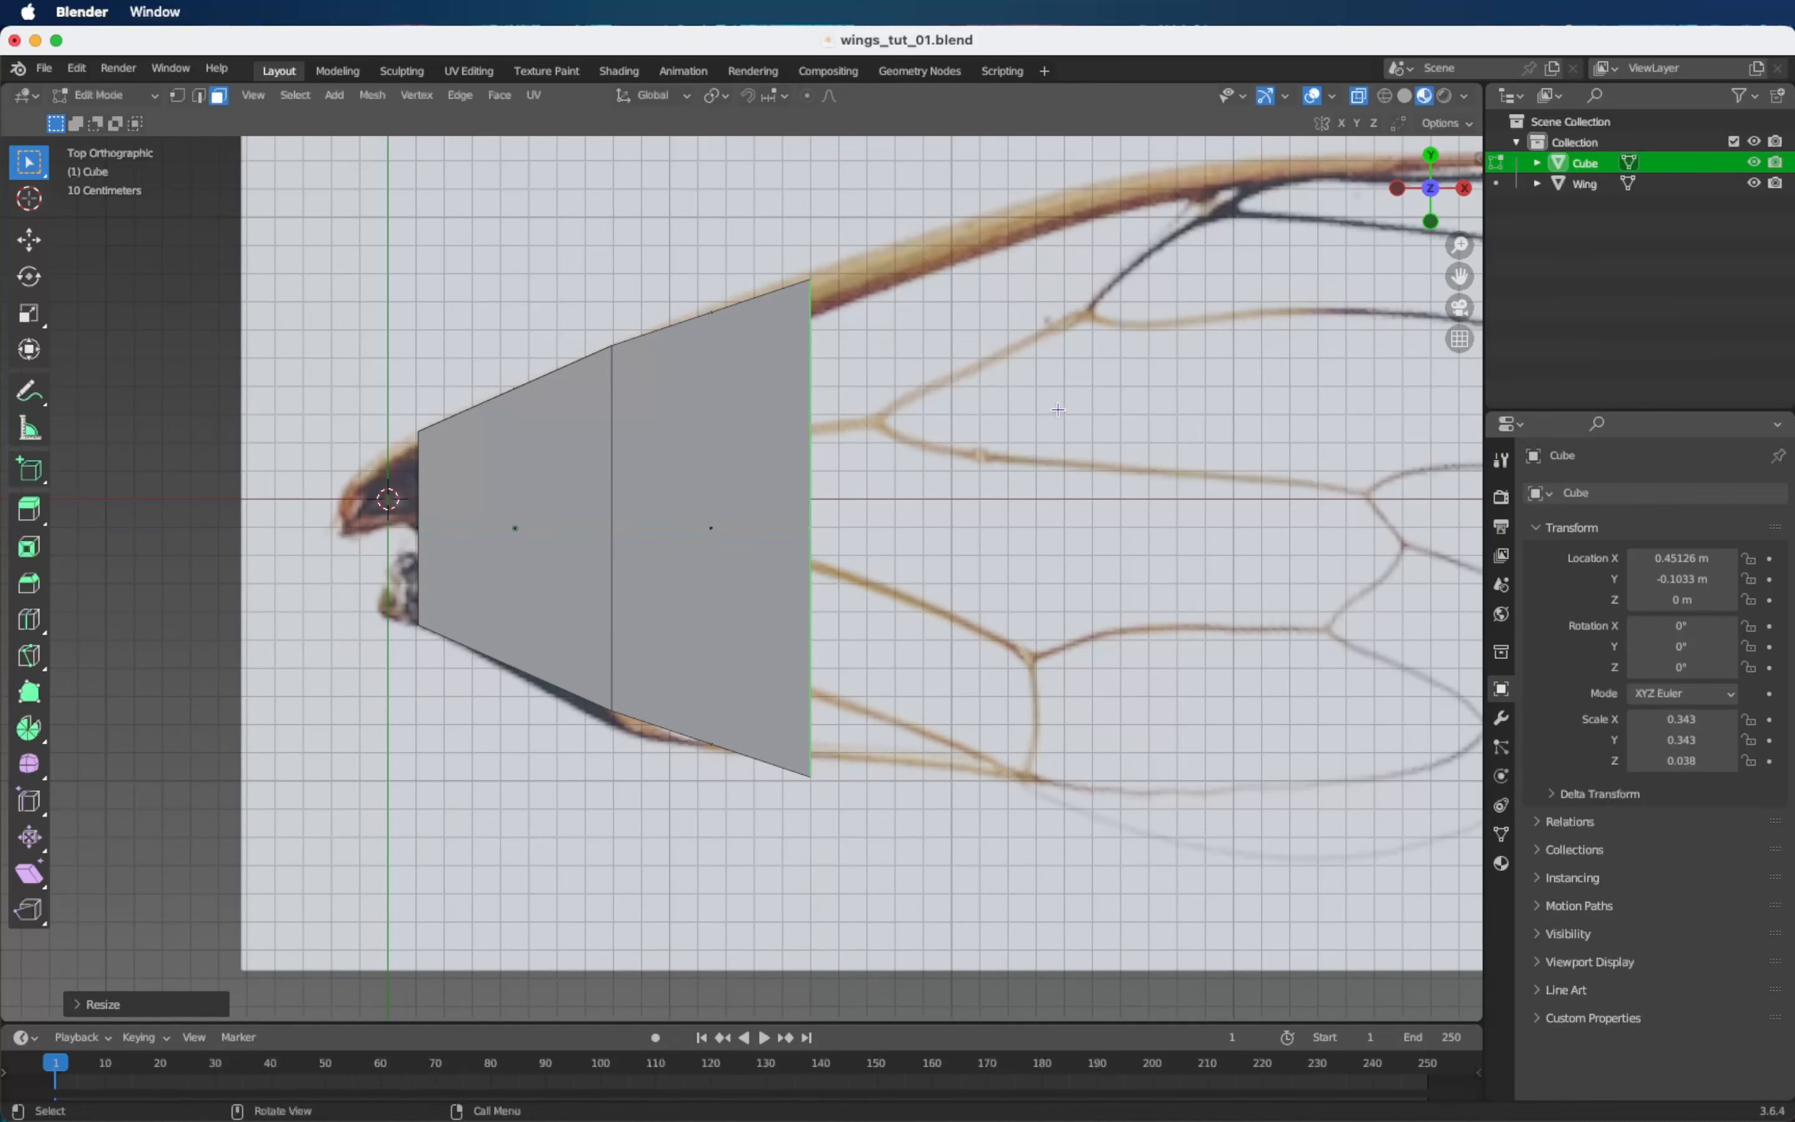
Select the end face's lower corner vertices, including the hidden one, and move them about 0.07 m in Y onto the trailing edge.
{"action": "left_click", "coordinate": [179, 97]}
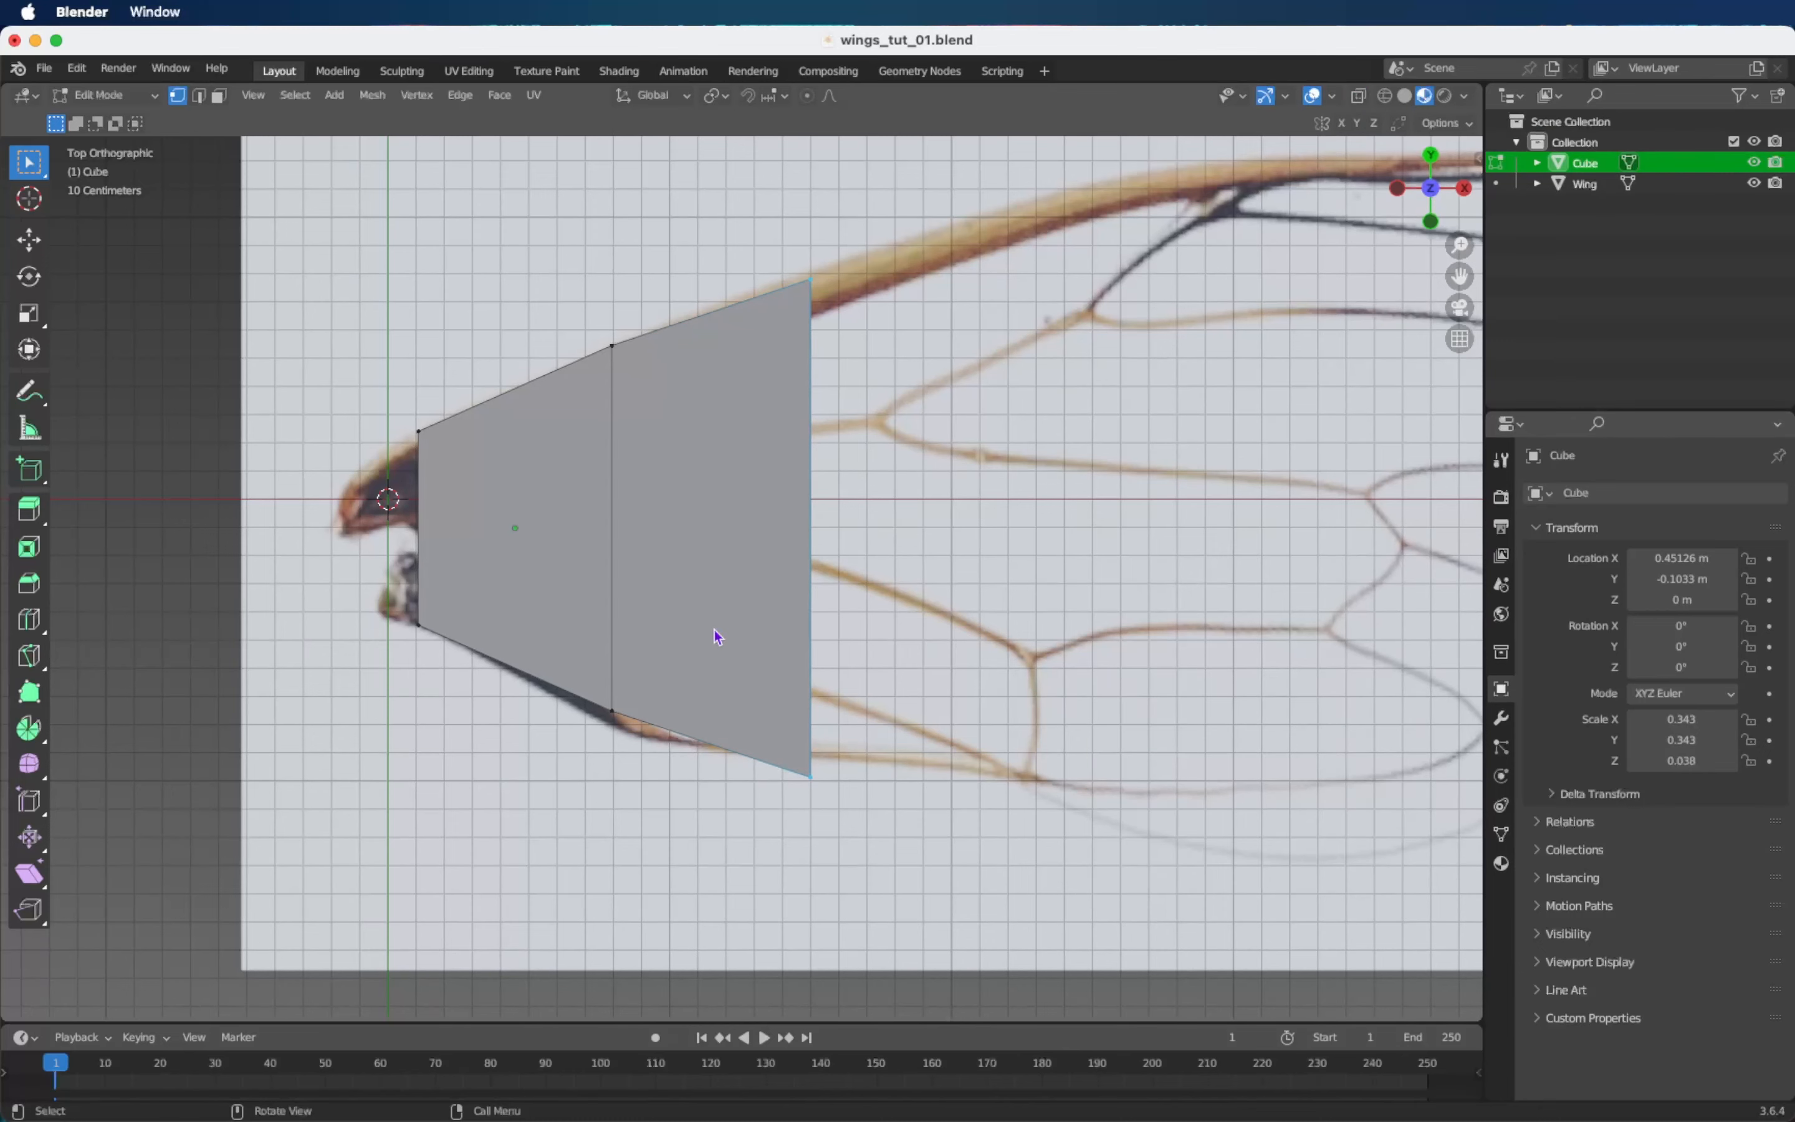
{"action": "middle_click_drag", "start_coordinate": [753, 725], "coordinate": [786, 752]}
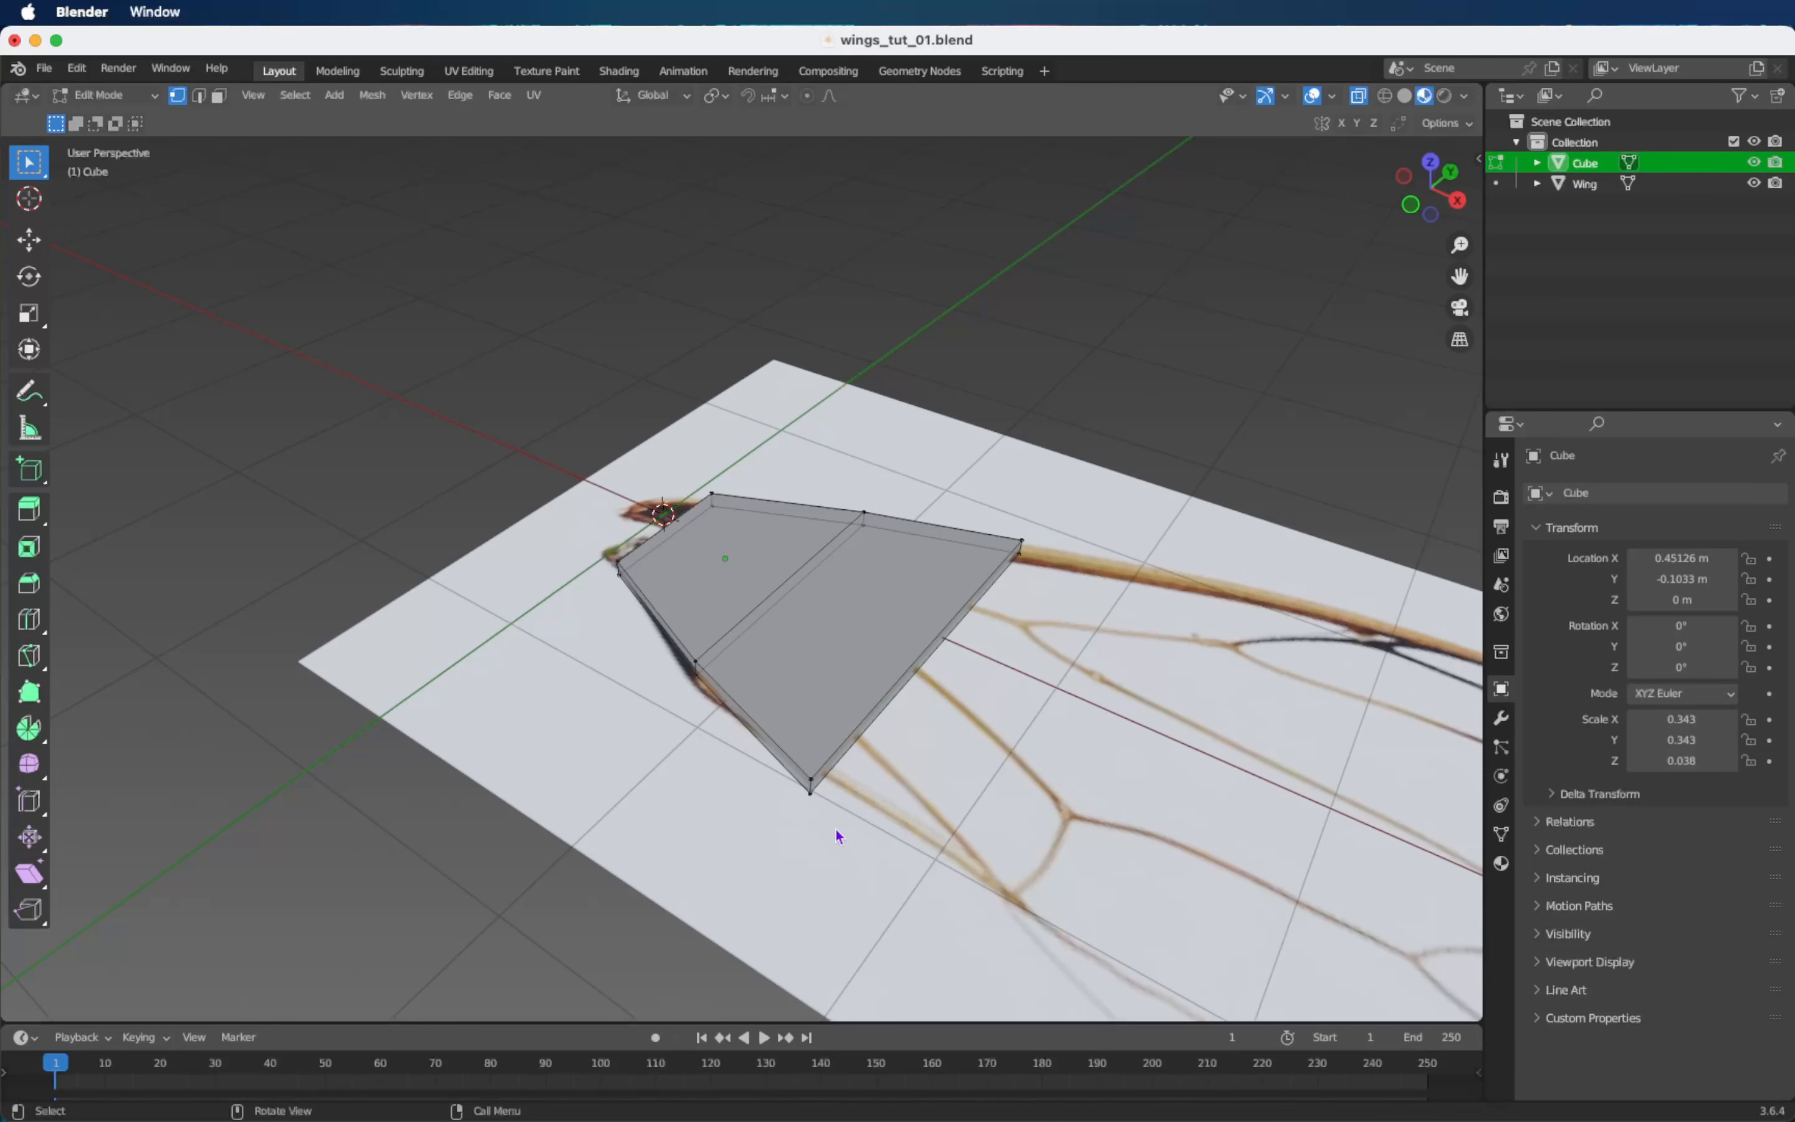
{"action": "left_click_drag", "start_coordinate": [791, 767], "coordinate": [854, 827]}
{"action": "left_click", "coordinate": [1430, 161]}
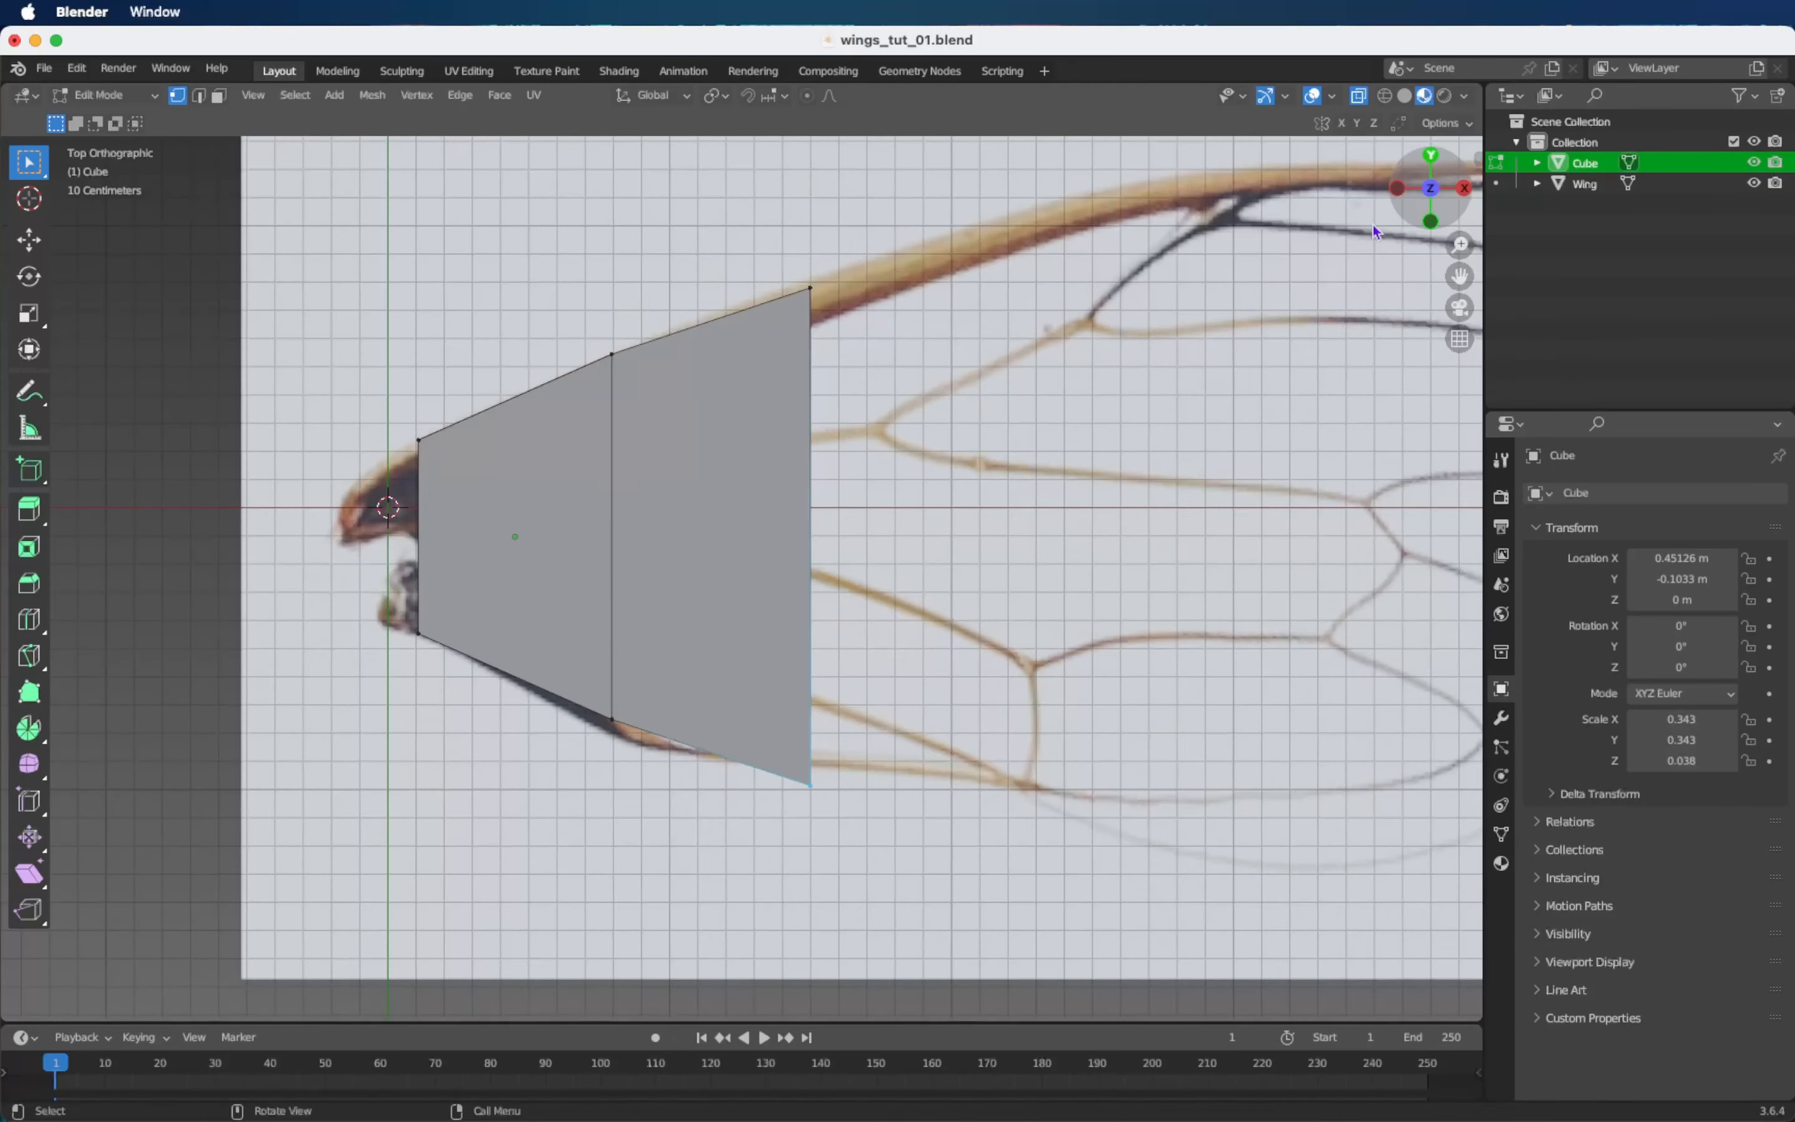
{"action": "key", "text": "g"}
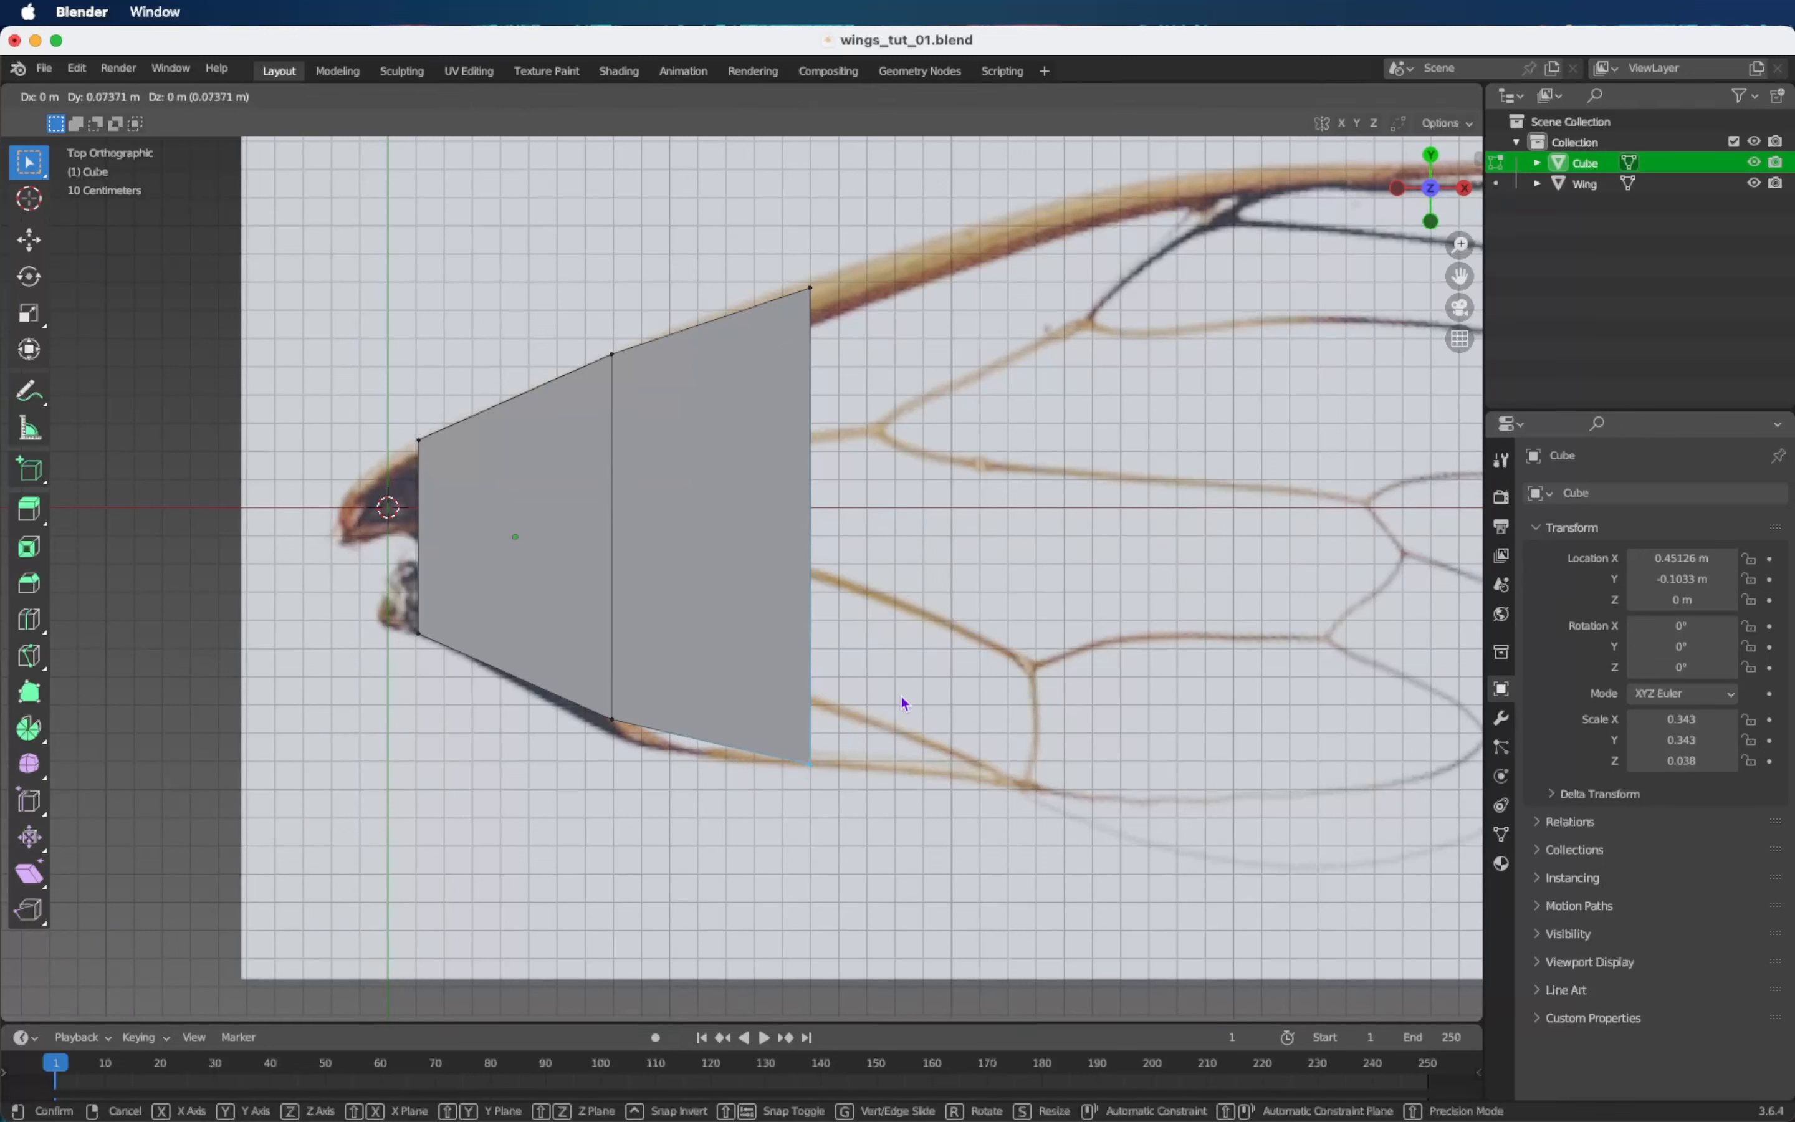
{"action": "left_click", "coordinate": [901, 694]}
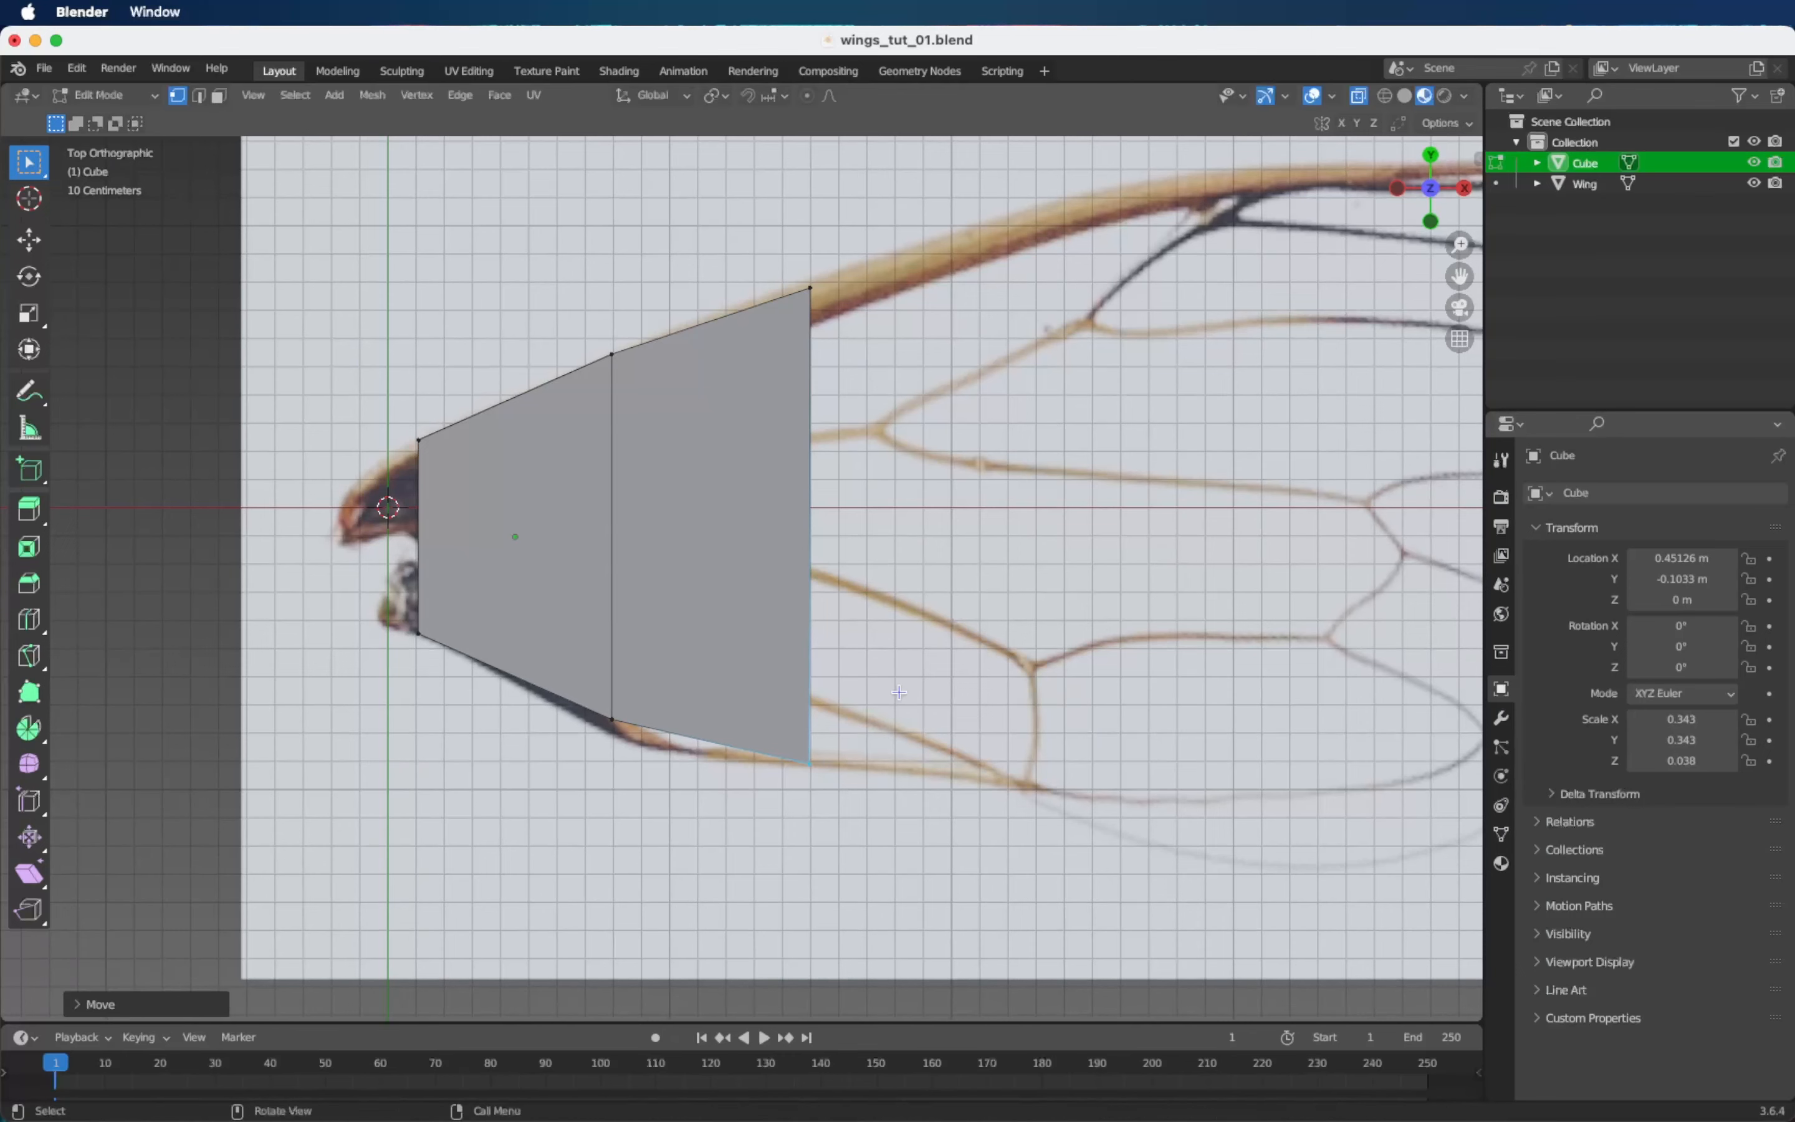
Reselect the end face in face mode and extrude it about 0.7 m toward the wing tip.
{"action": "left_click", "coordinate": [219, 97]}
{"action": "middle_click_drag", "start_coordinate": [831, 476], "coordinate": [762, 460]}
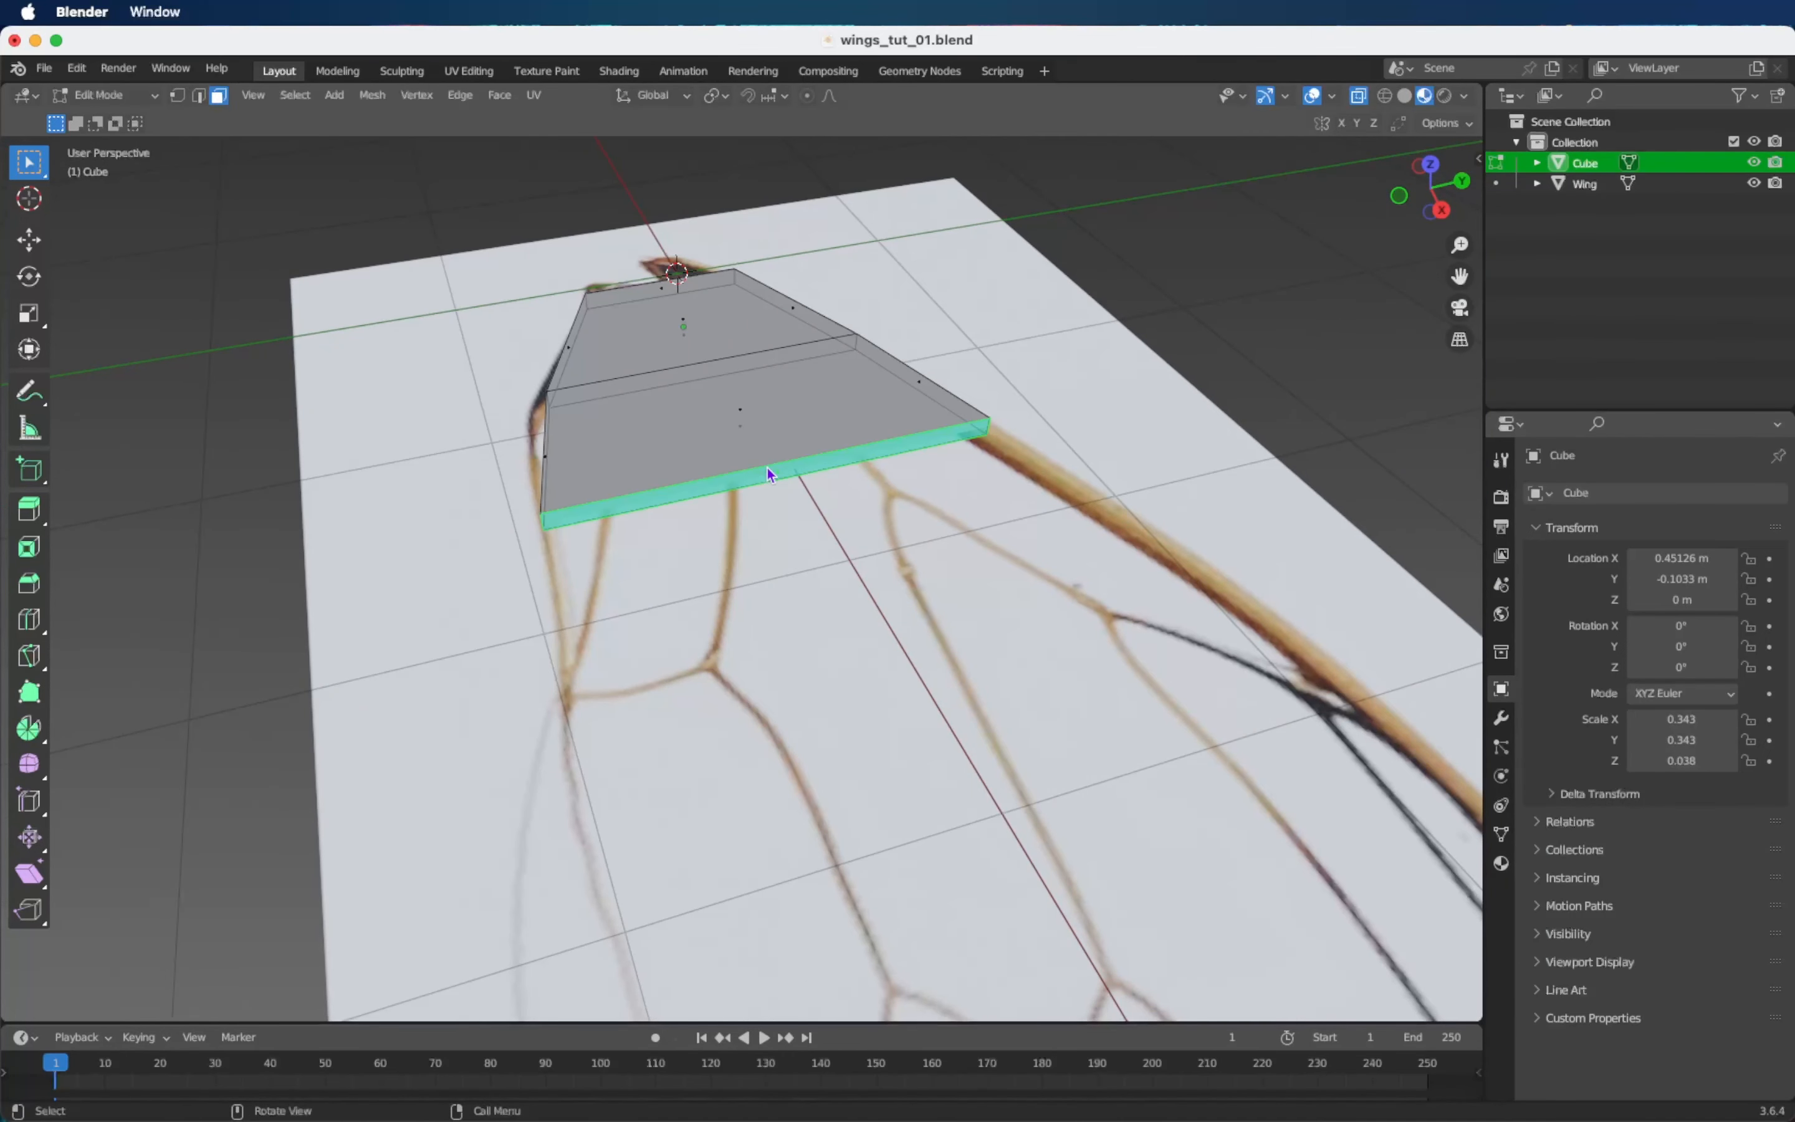
{"action": "left_click", "coordinate": [1430, 164]}
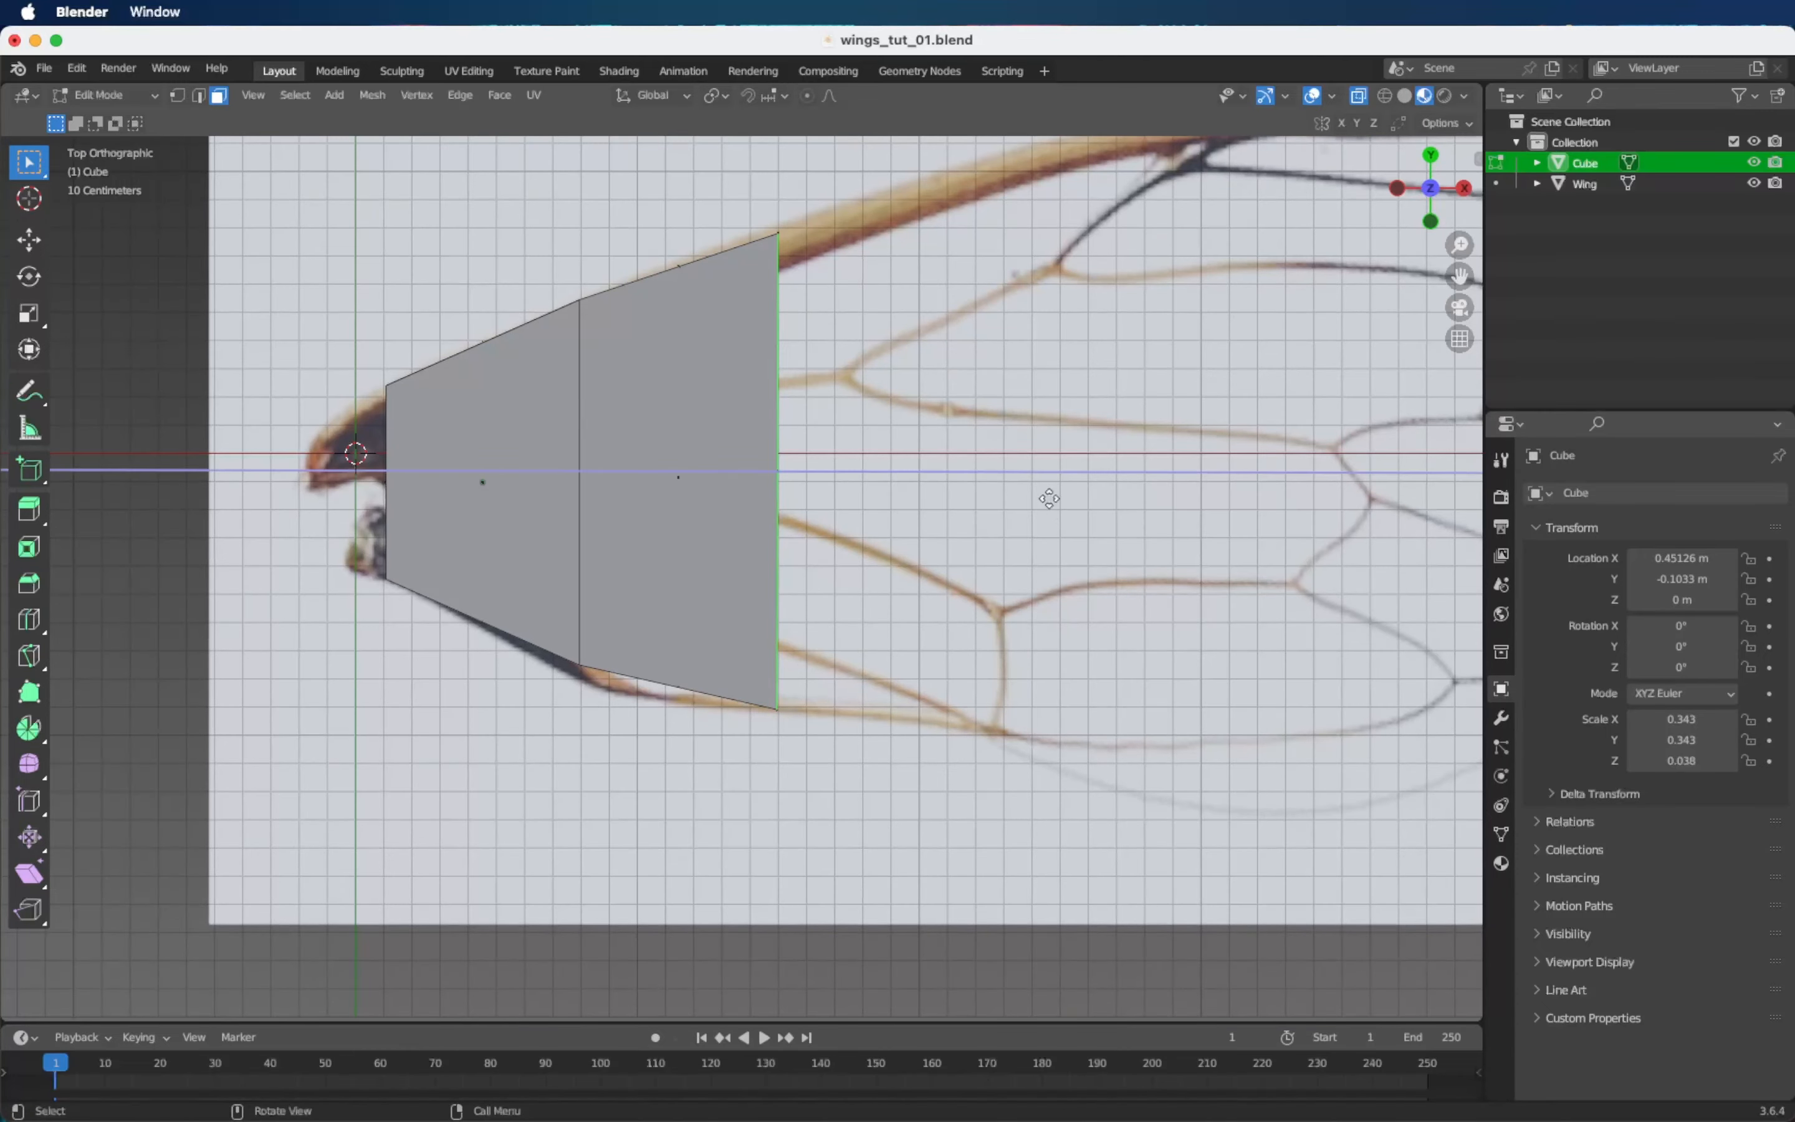
{"action": "key", "text": "e"}
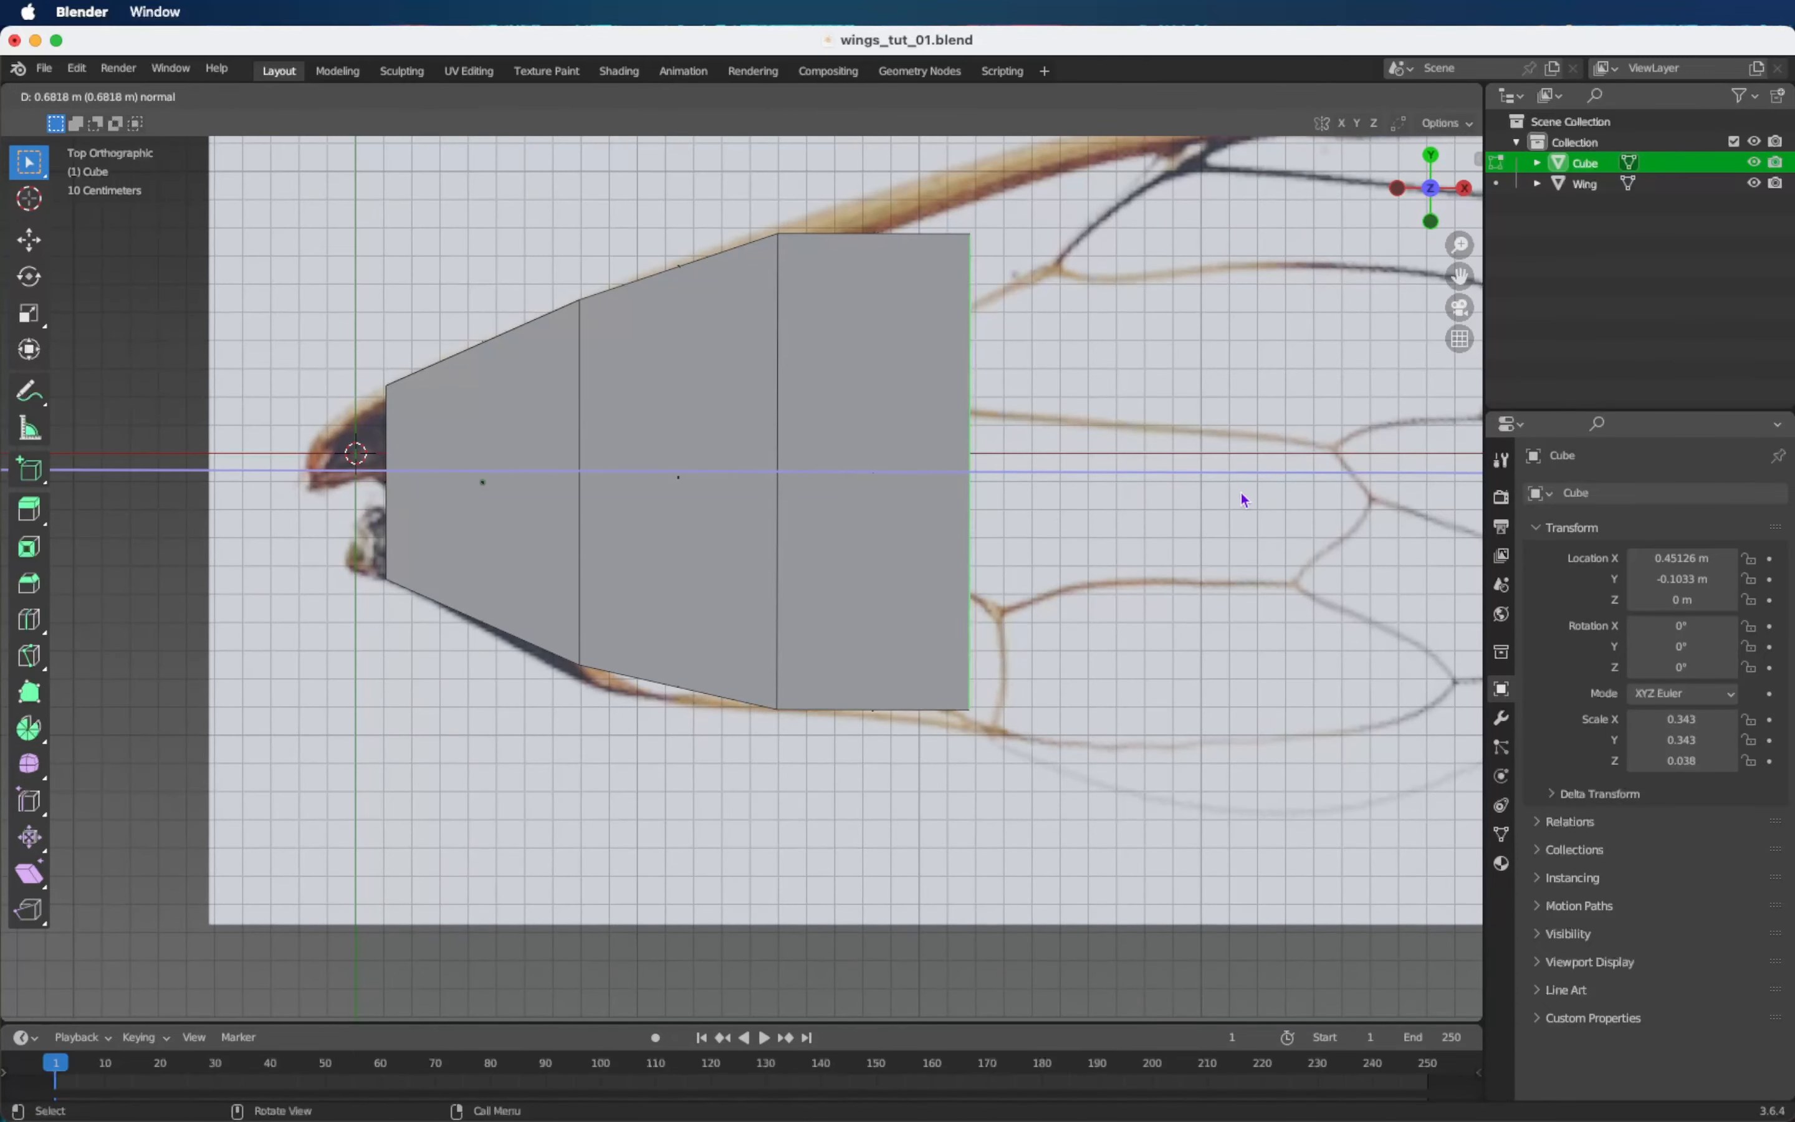
{"action": "left_click", "coordinate": [1241, 499]}
Scale the third segment's end face with Z locked and shift it so its upper corner sits on the leading edge.
{"action": "key", "text": "s"}
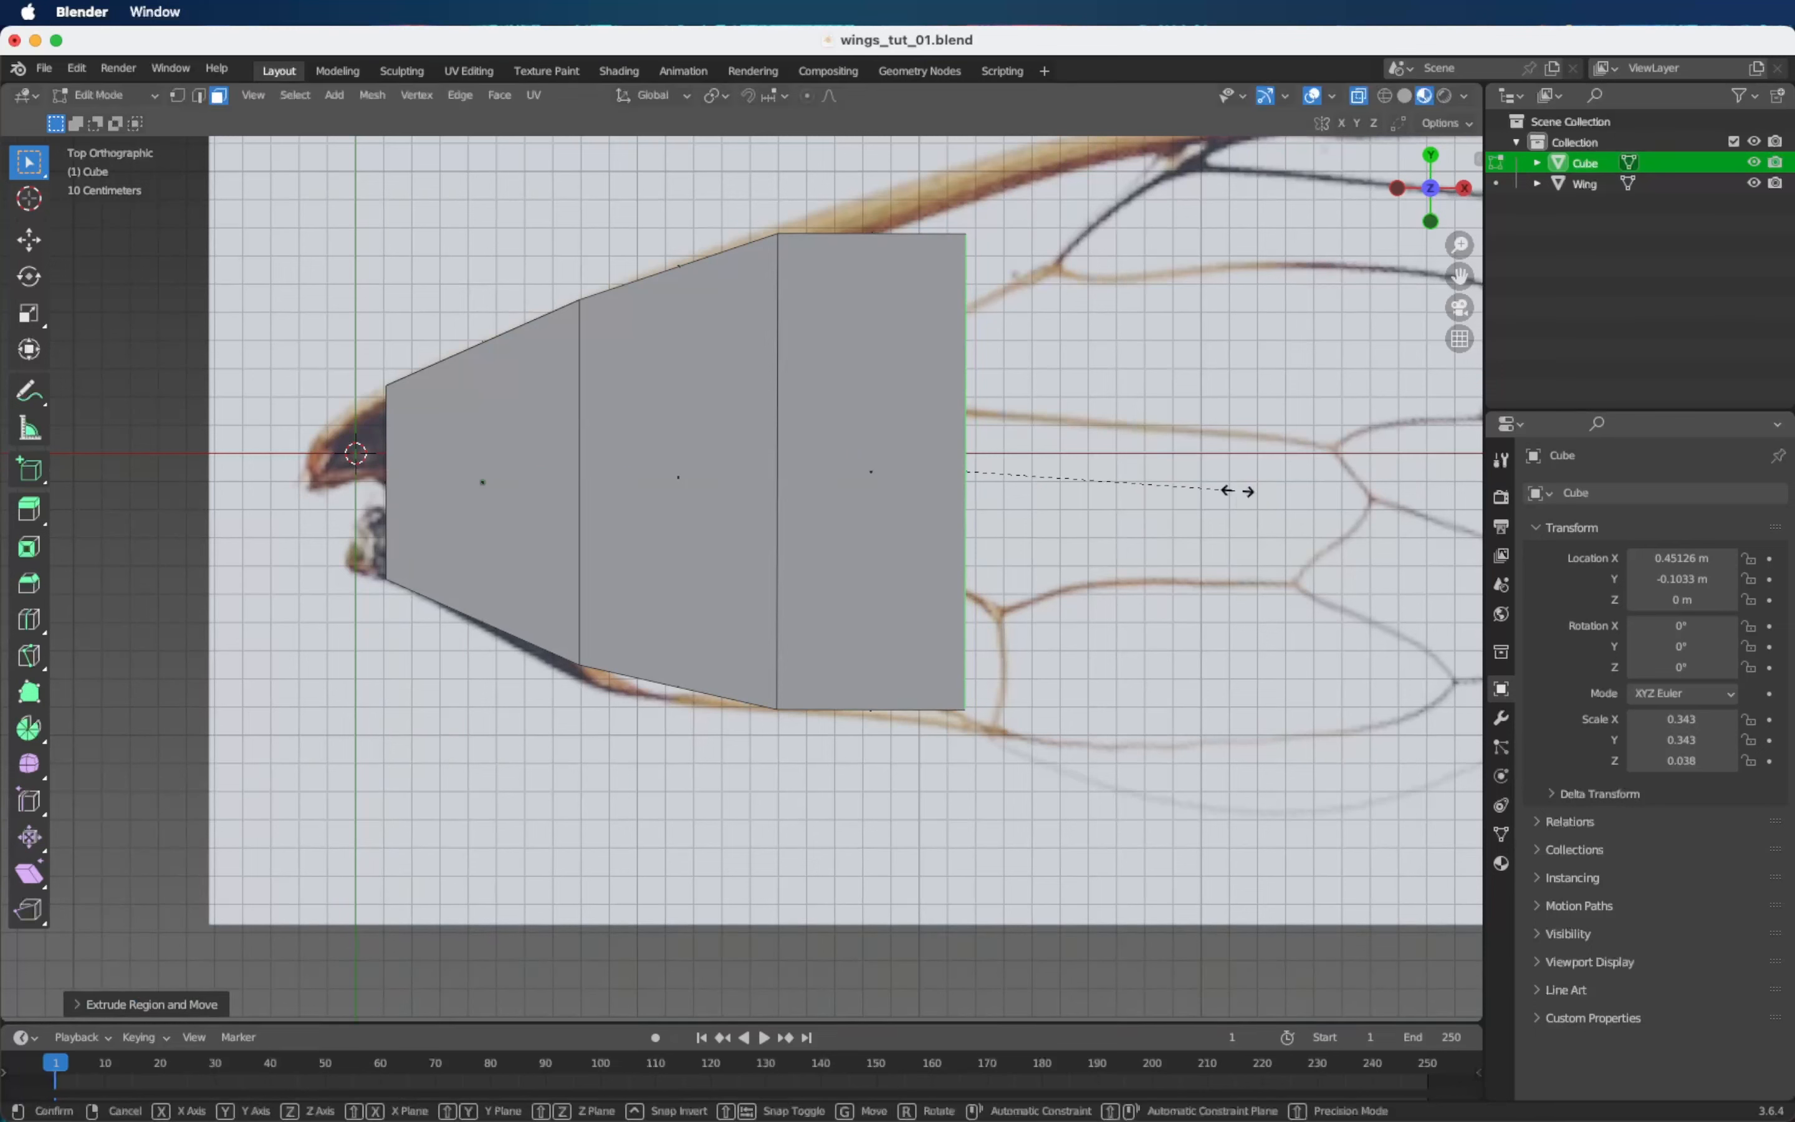
{"action": "key", "text": "shift+z"}
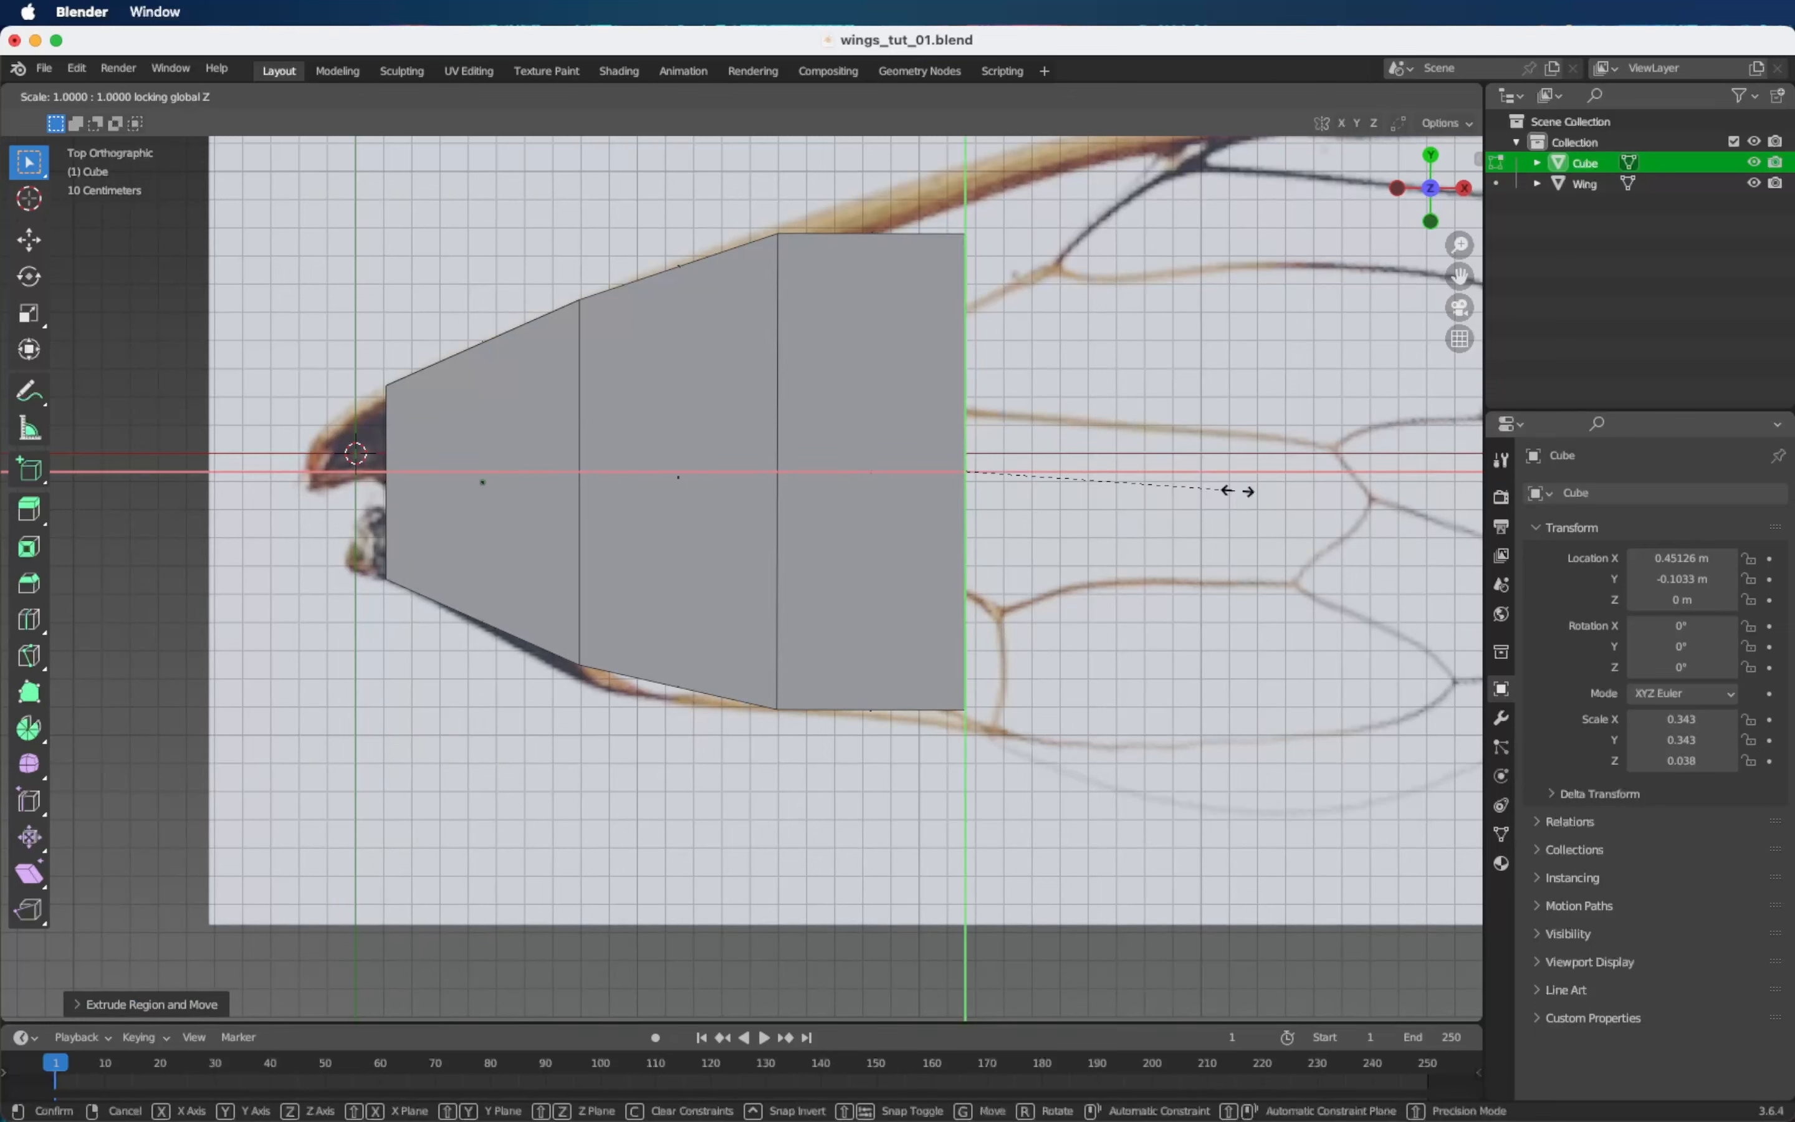
{"action": "left_click", "coordinate": [1287, 439]}
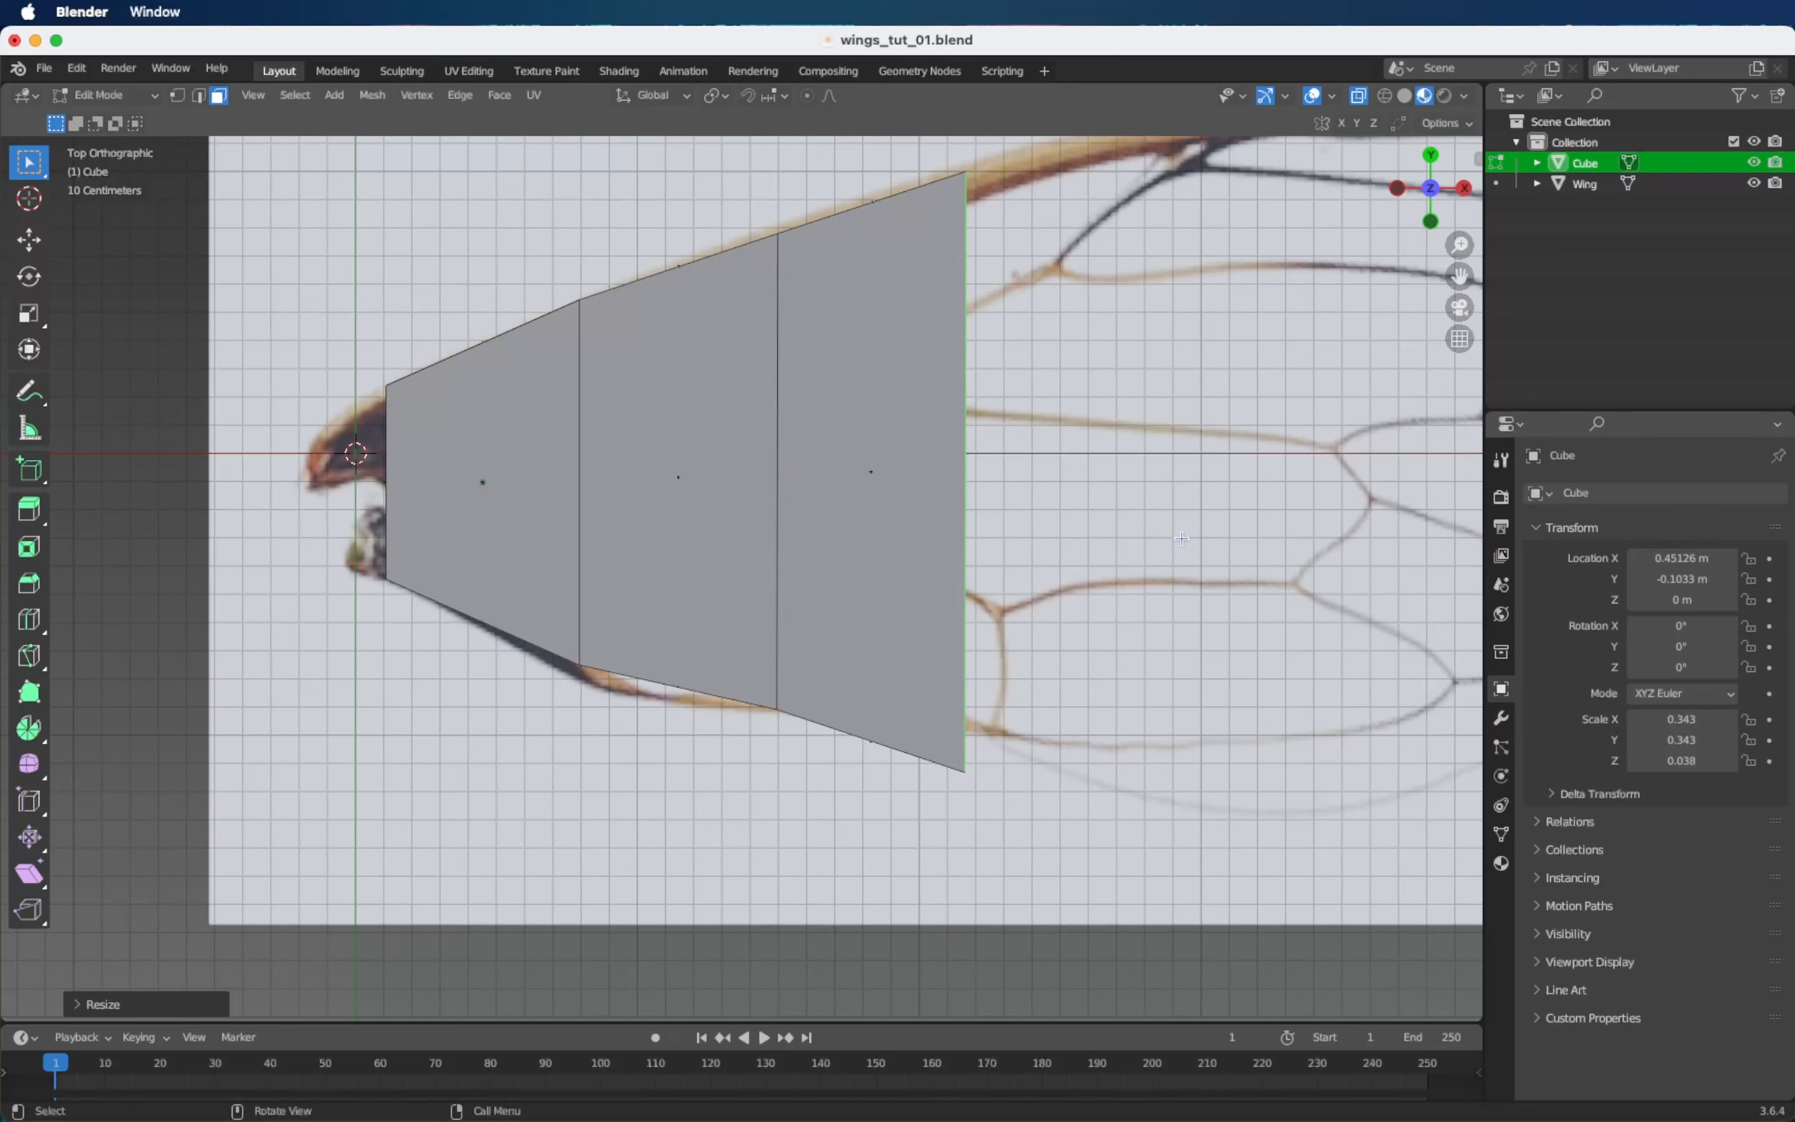
{"action": "key", "text": "g"}
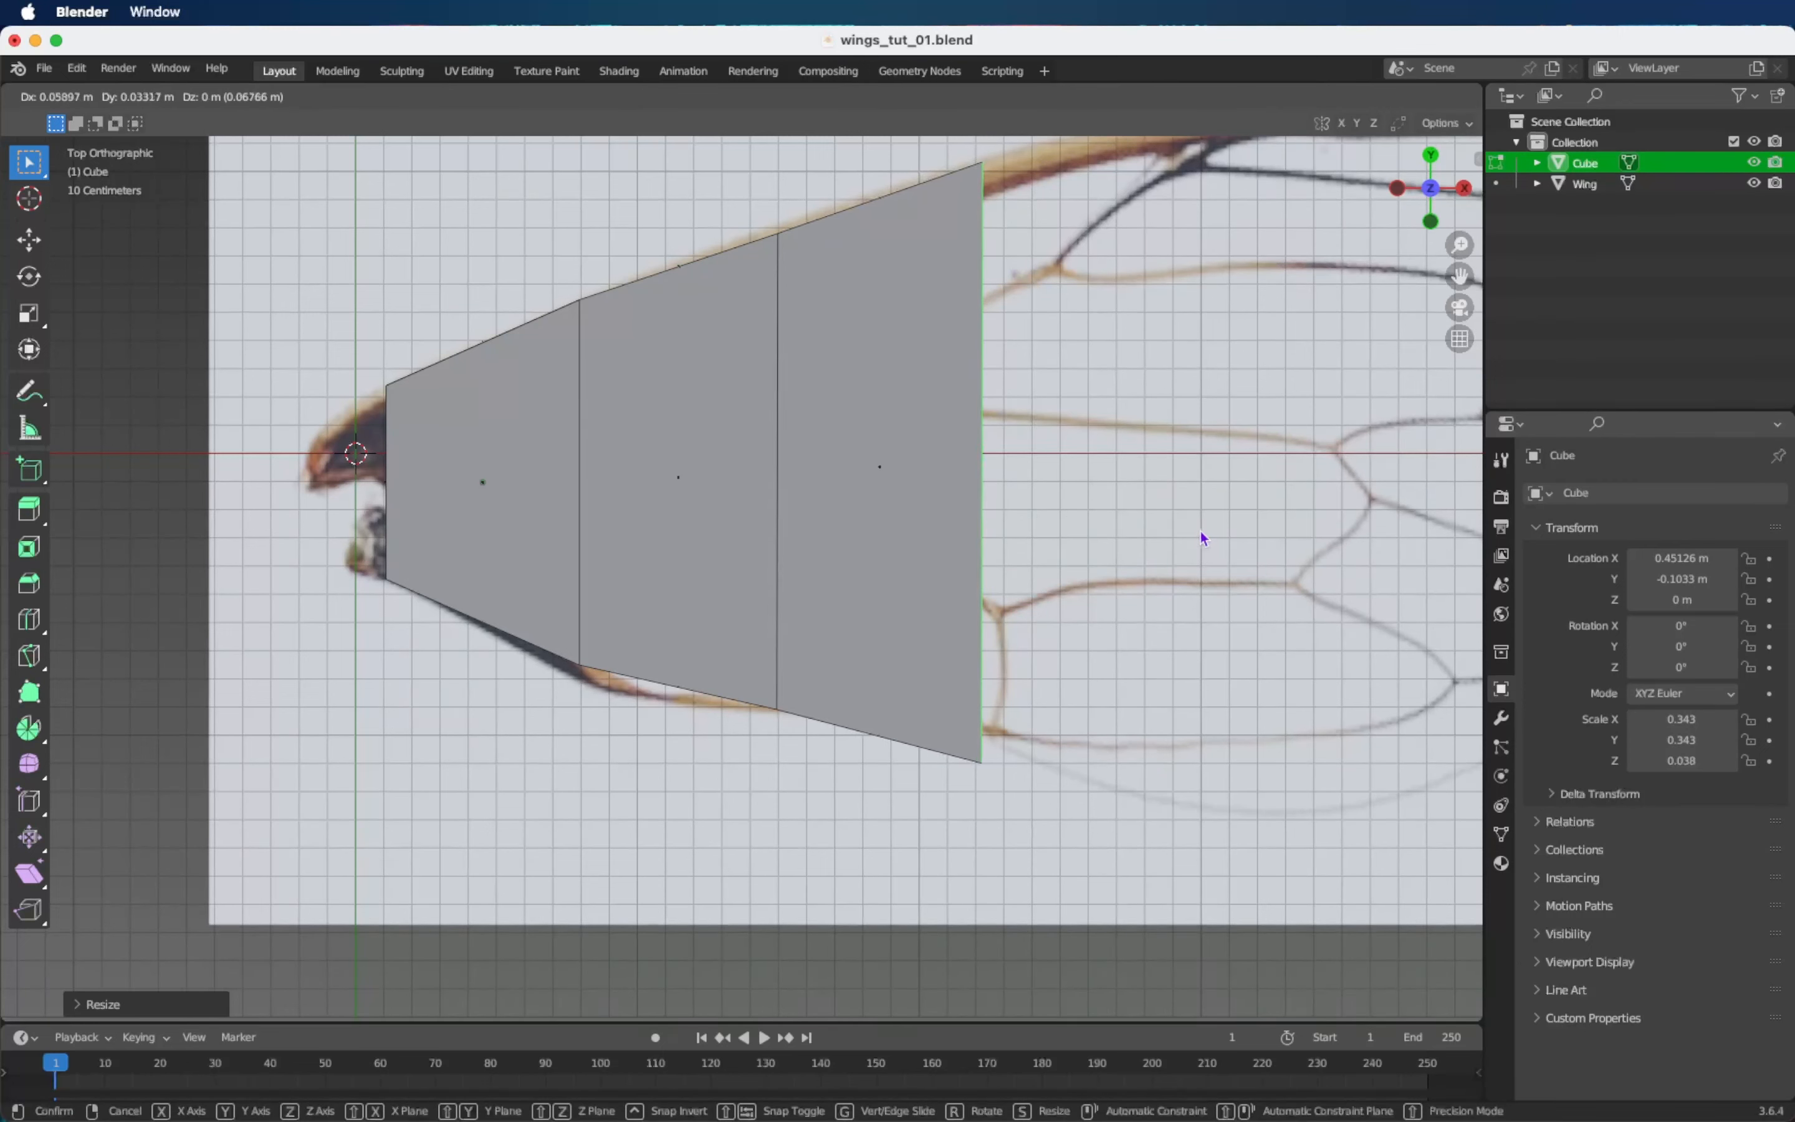
{"action": "left_click", "coordinate": [1207, 529]}
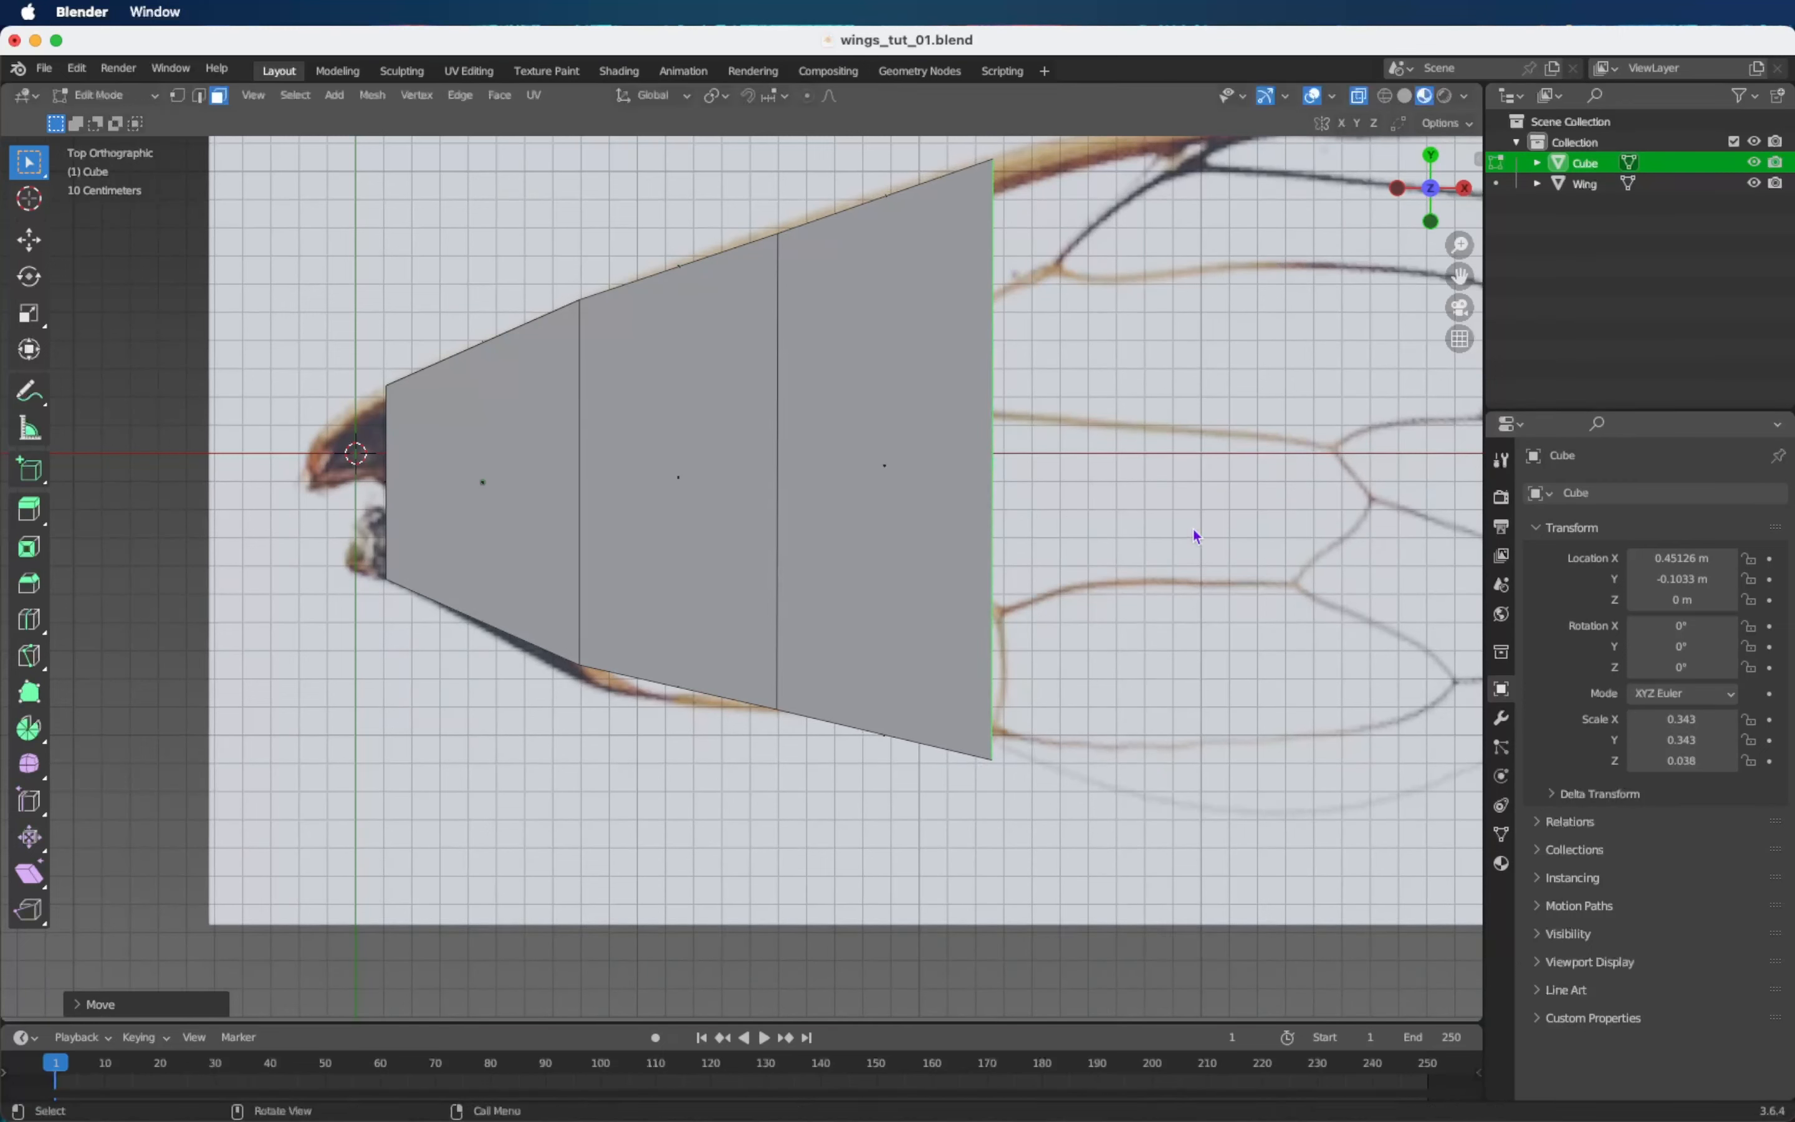
Move the lower corner vertices of the third segment's end face onto the wing's trailing edge.
{"action": "left_click", "coordinate": [178, 96]}
{"action": "middle_click_drag", "start_coordinate": [901, 621], "coordinate": [998, 654]}
{"action": "left_click", "coordinate": [1431, 167]}
{"action": "key", "text": "g"}
{"action": "left_click", "coordinate": [1002, 662]}
Extrude the end face into a fourth segment, then scale and move its end to follow the widening wing outline.
{"action": "left_click", "coordinate": [218, 96]}
{"action": "left_click", "coordinate": [944, 533]}
{"action": "left_click", "coordinate": [1423, 183]}
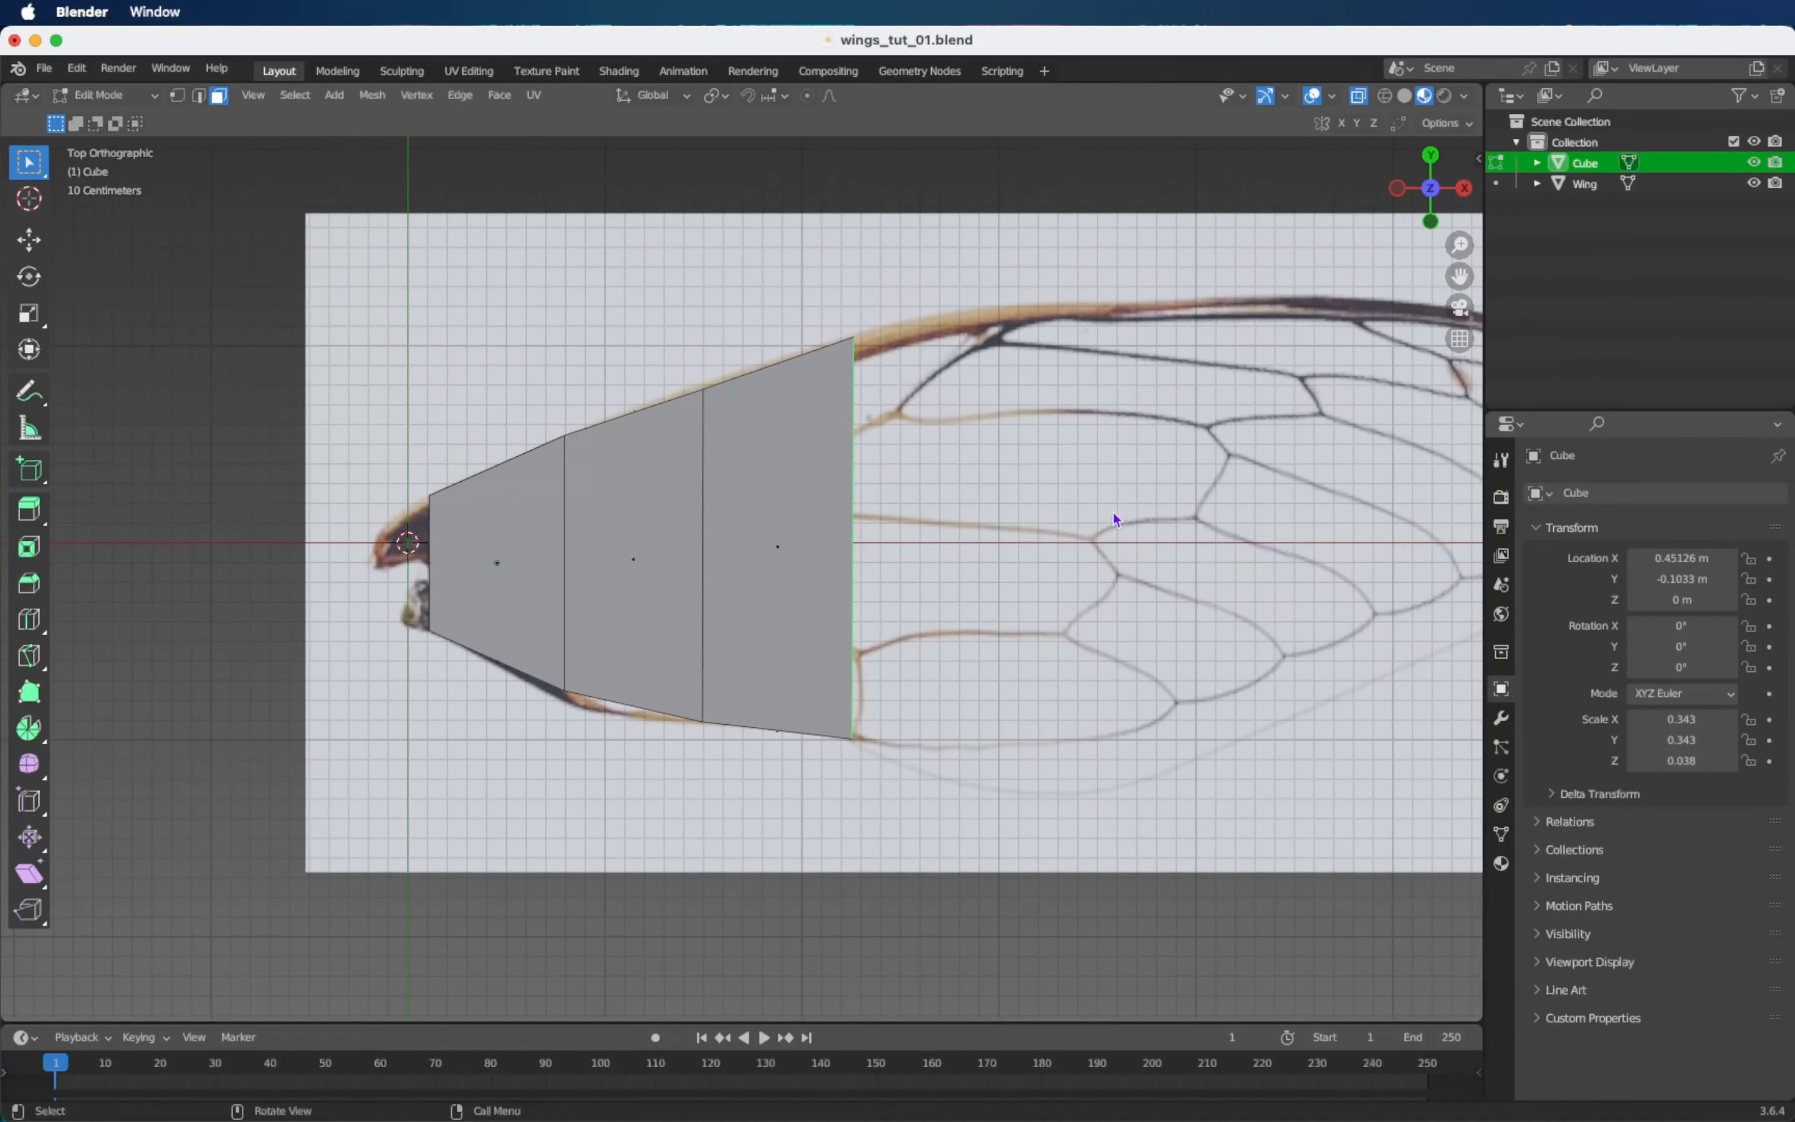
{"action": "key", "text": "e"}
{"action": "left_click", "coordinate": [1195, 522]}
{"action": "key", "text": "s"}
{"action": "left_click", "coordinate": [1183, 509]}
{"action": "key", "text": "g"}
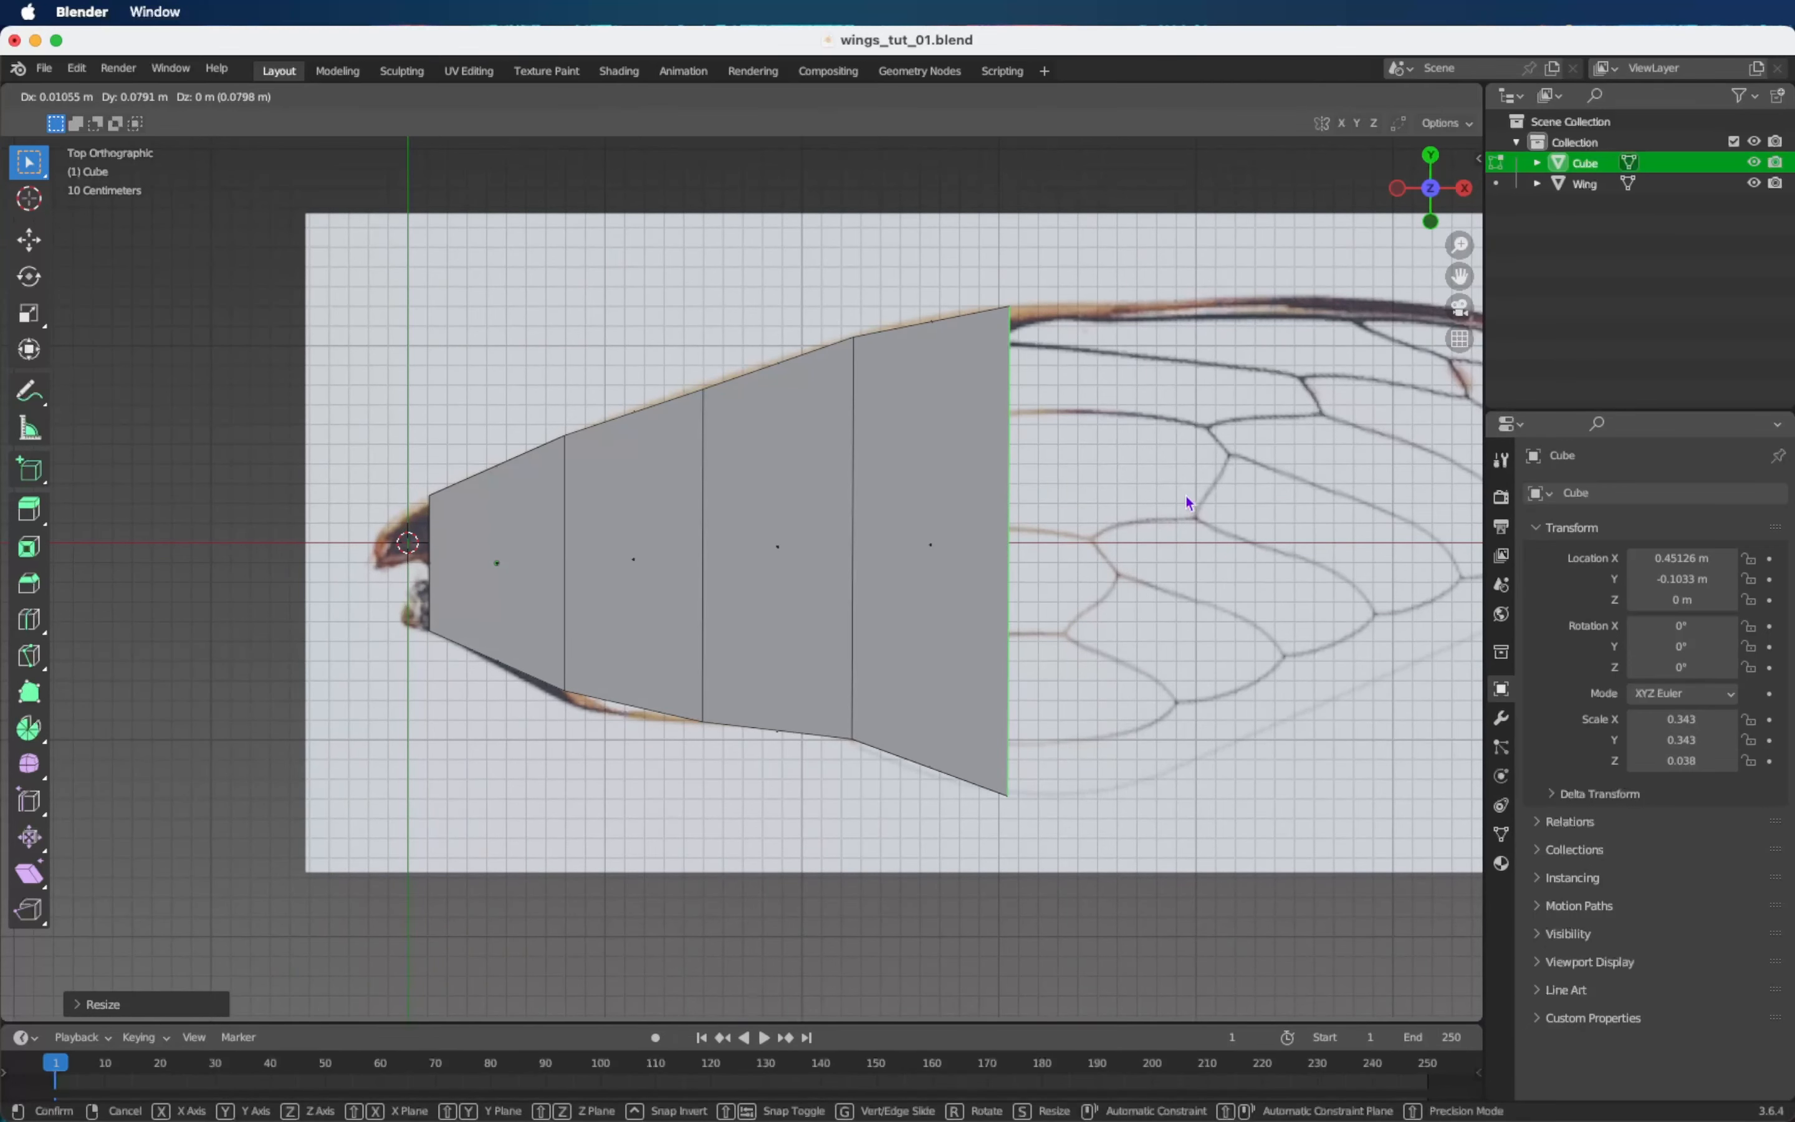
{"action": "left_click", "coordinate": [1185, 495]}
Scale the fourth segment's end face along Z only to correct its thickness.
{"action": "middle_click_drag", "start_coordinate": [1186, 495], "coordinate": [1011, 549]}
{"action": "key", "text": "s"}
{"action": "key", "text": "z"}
{"action": "left_click", "coordinate": [1011, 549]}
Extrude a fifth segment toward the wing tip, then scale and position its end face over the reference from above.
{"action": "left_click", "coordinate": [1429, 184]}
{"action": "middle_click_drag", "start_coordinate": [1149, 583], "coordinate": [819, 572], "text": "shift"}
{"action": "key", "text": "e"}
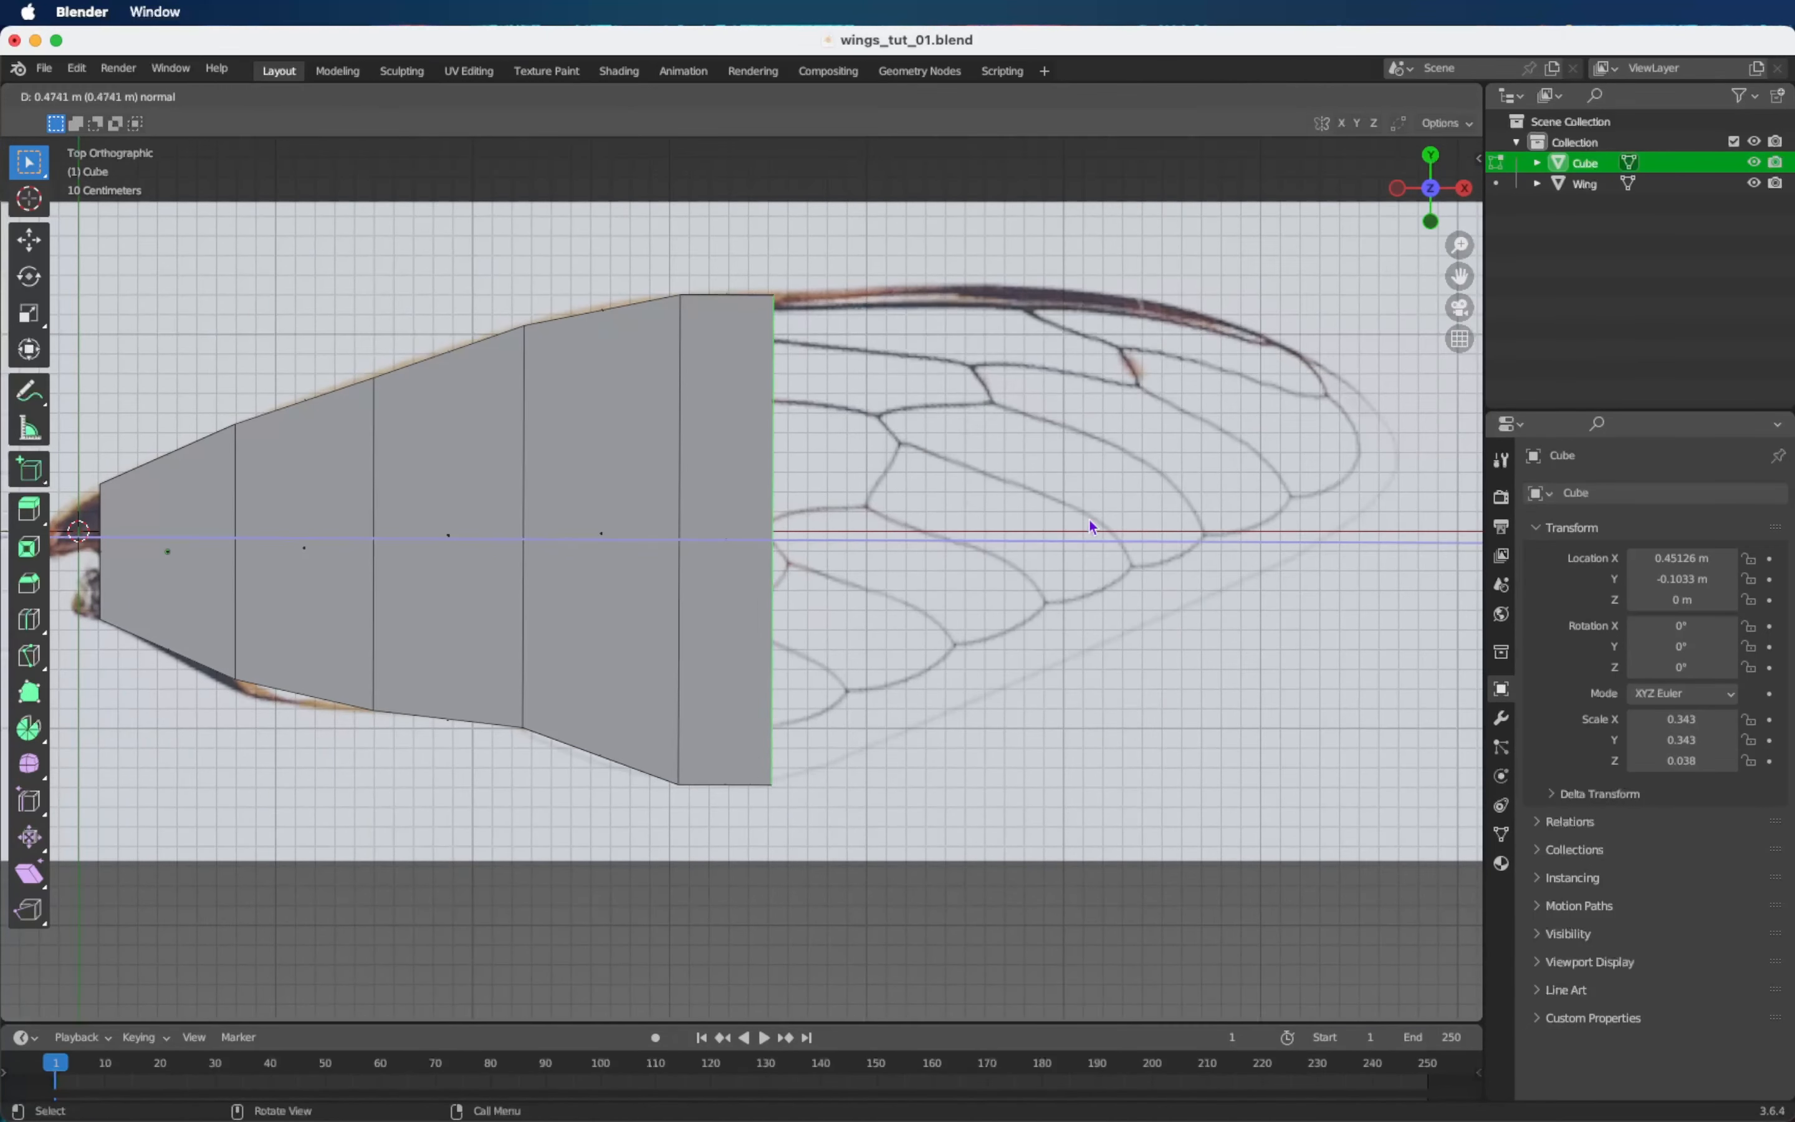
{"action": "left_click", "coordinate": [1136, 513]}
{"action": "key", "text": "s"}
{"action": "left_click", "coordinate": [1107, 507]}
{"action": "key", "text": "g"}
{"action": "left_click", "coordinate": [1094, 492]}
Move the lower and upper corner vertices of the fifth segment's end face onto the wing outline.
{"action": "key", "text": "1"}
{"action": "left_click_drag", "start_coordinate": [779, 717], "coordinate": [891, 785]}
{"action": "key", "text": "g"}
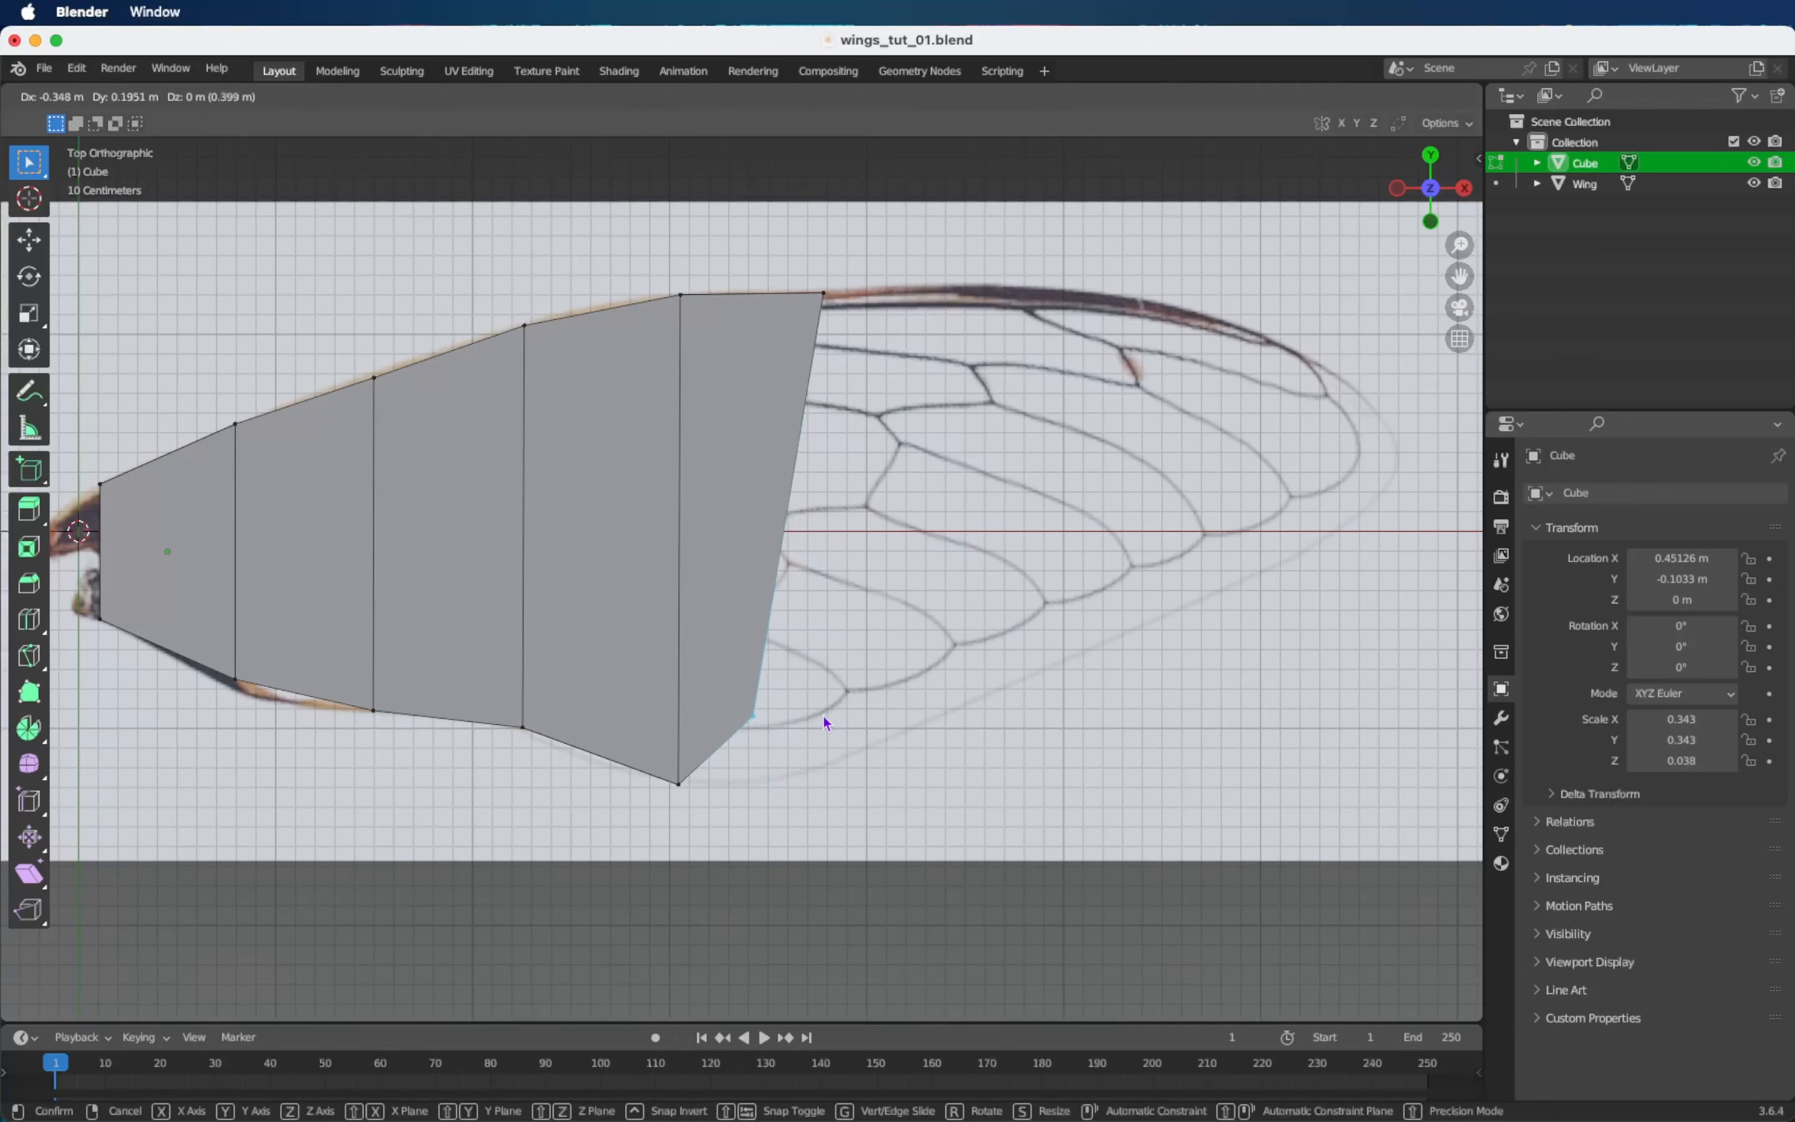
{"action": "left_click", "coordinate": [847, 785]}
{"action": "left_click_drag", "start_coordinate": [792, 259], "coordinate": [863, 324]}
{"action": "key", "text": "g"}
{"action": "left_click", "coordinate": [817, 324]}
Extrude the slanted end face into a sixth segment and scale its end to fit the narrowing wing.
{"action": "middle_click_drag", "start_coordinate": [846, 377], "coordinate": [756, 342]}
{"action": "key", "text": "3"}
{"action": "left_click", "coordinate": [631, 503]}
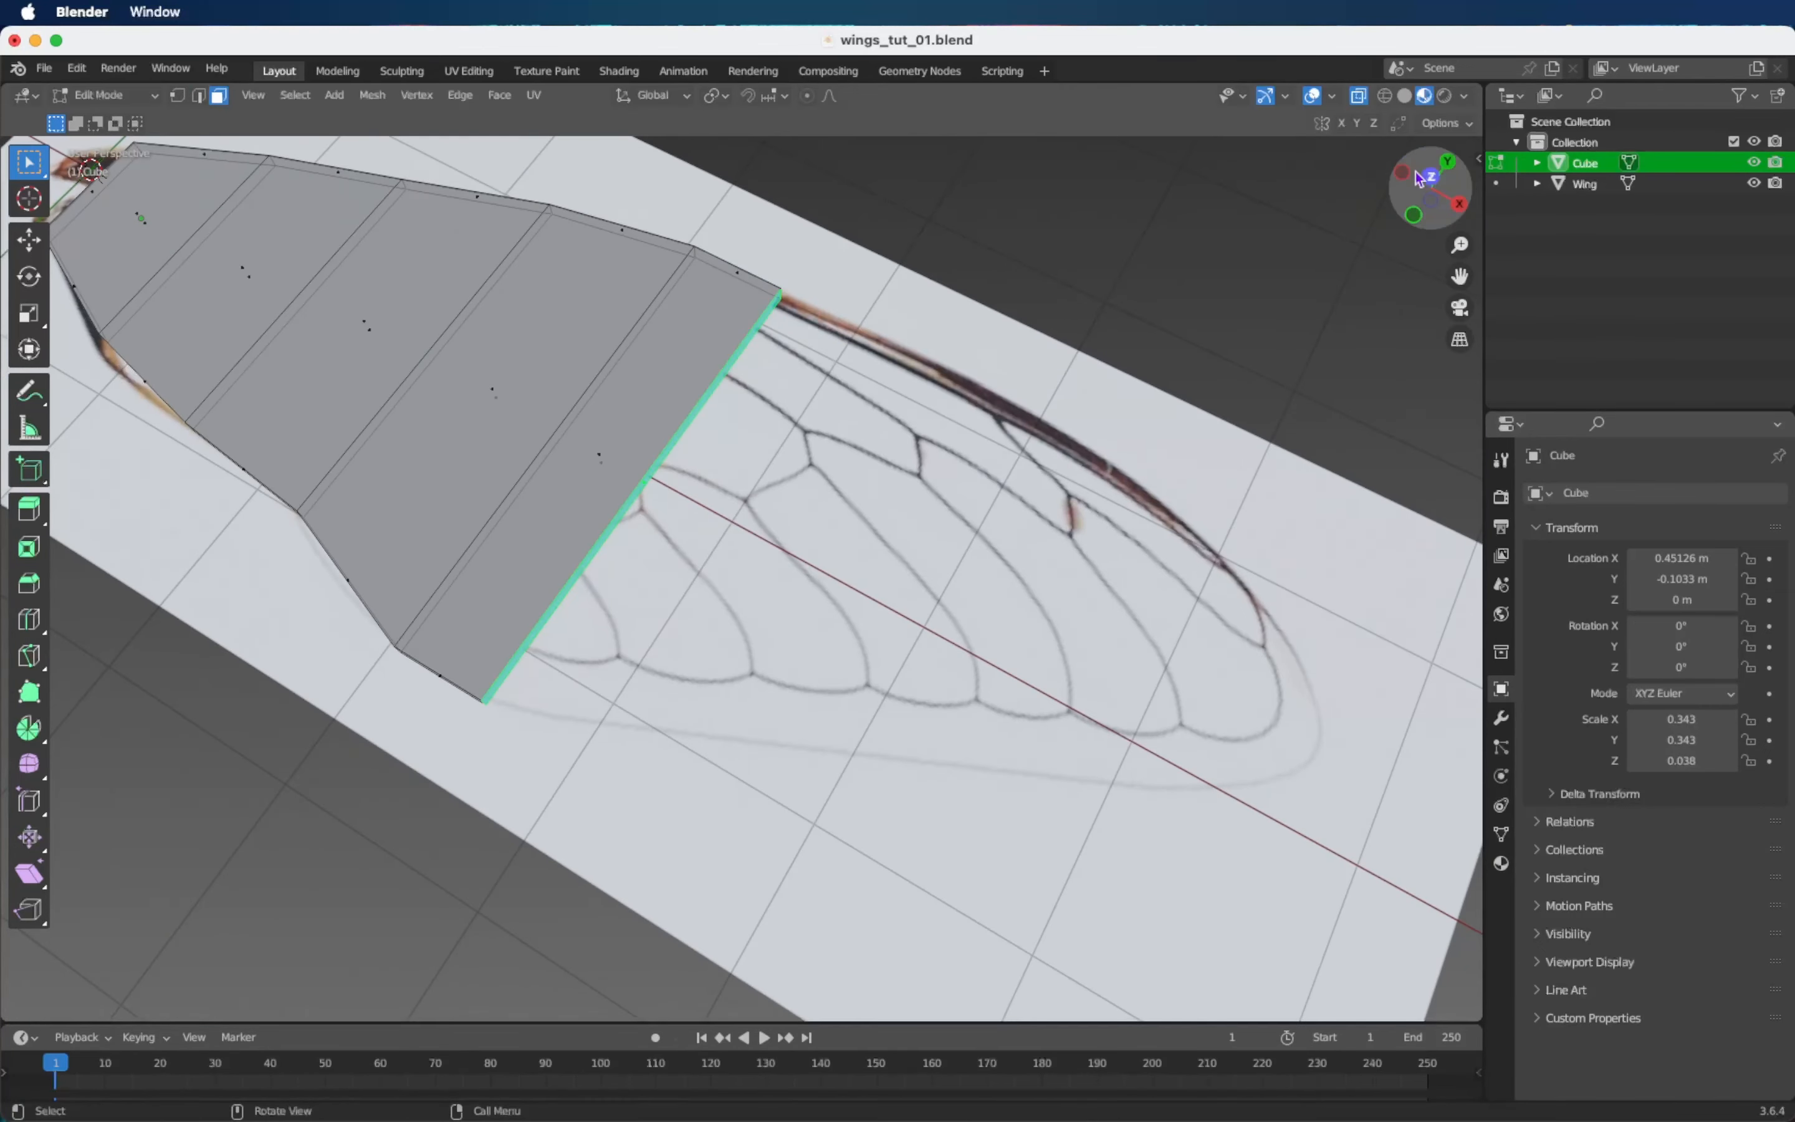
{"action": "left_click", "coordinate": [1427, 180]}
{"action": "key", "text": "e"}
{"action": "left_click", "coordinate": [921, 379]}
{"action": "key", "text": "s"}
{"action": "left_click", "coordinate": [933, 385]}
Move the lower corner vertices of the sixth segment's end face onto the faint trailing edge.
{"action": "left_click_drag", "start_coordinate": [830, 702], "coordinate": [742, 662]}
{"action": "key", "text": "g"}
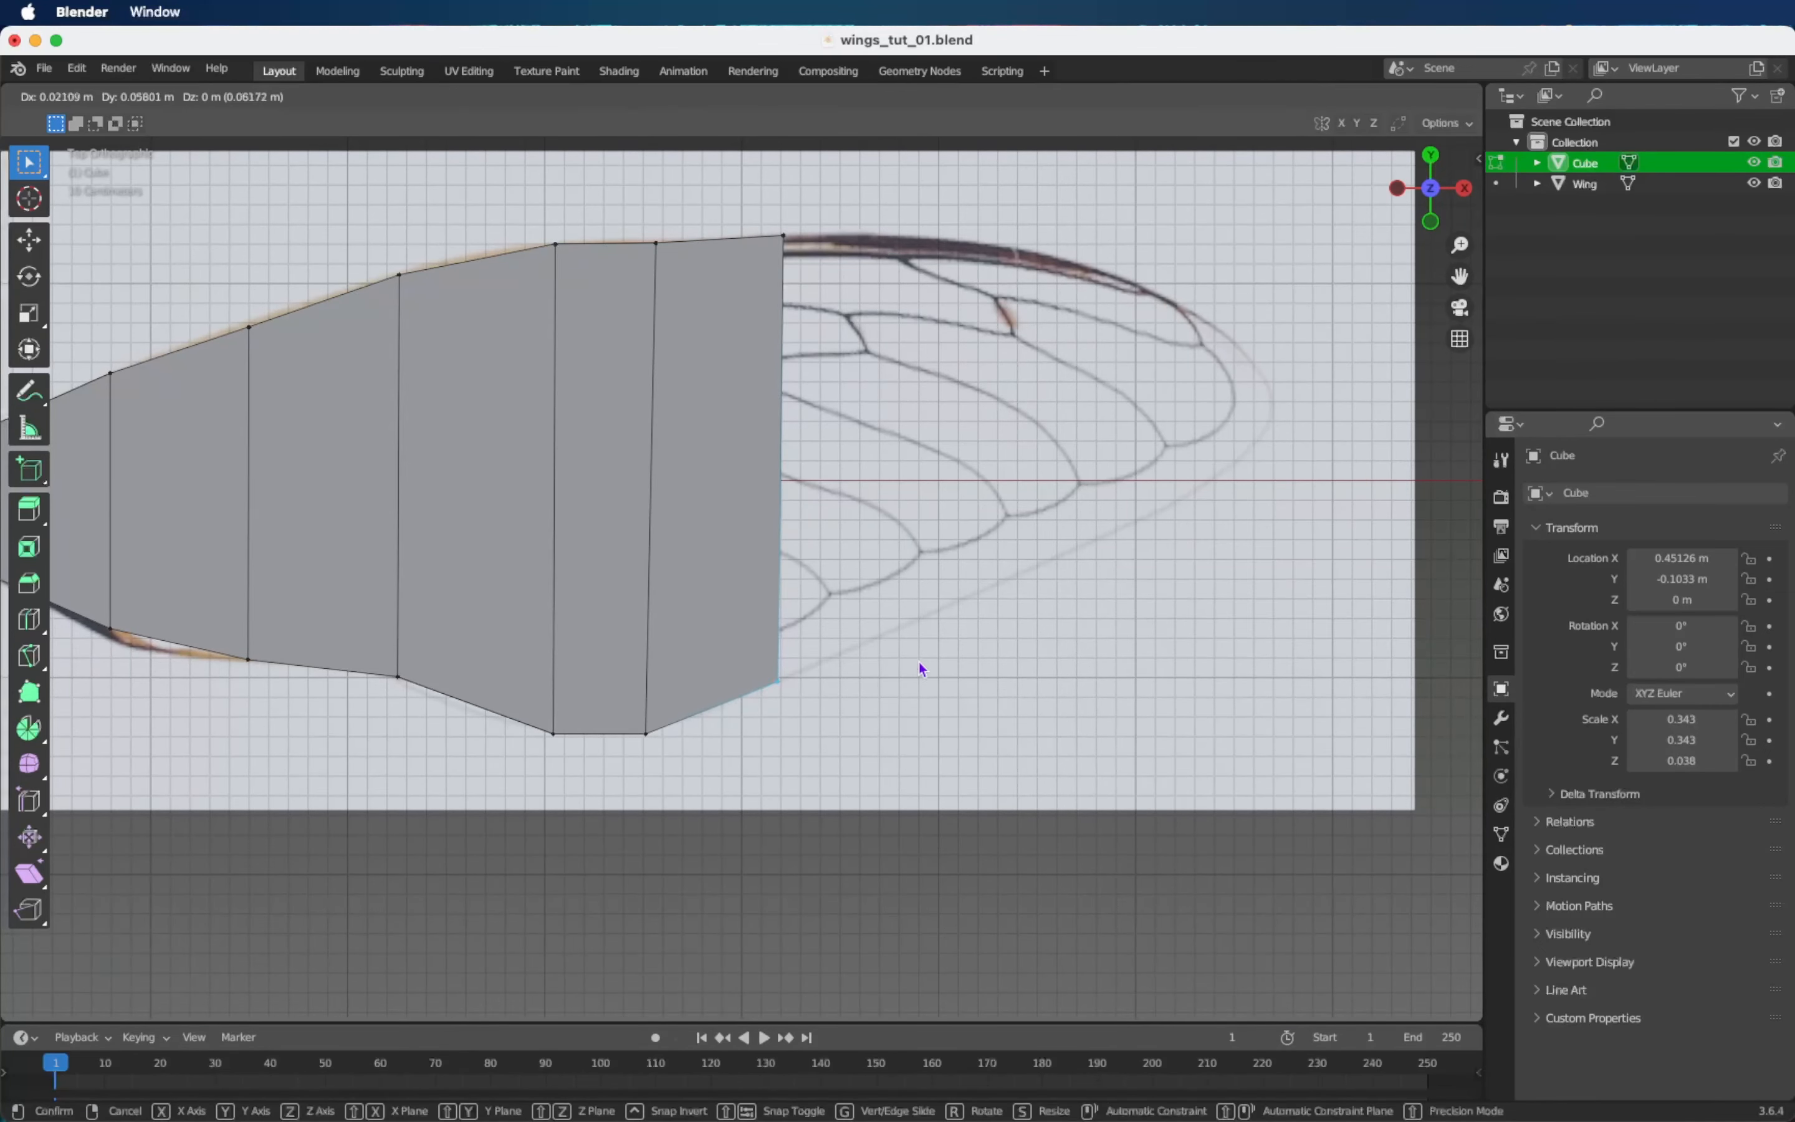
{"action": "left_click", "coordinate": [915, 662]}
Extrude the end face into a seventh segment, then shrink and move its end to match the trailing edge.
{"action": "middle_click_drag", "start_coordinate": [915, 662], "coordinate": [881, 541]}
{"action": "key", "text": "3"}
{"action": "left_click", "coordinate": [868, 516]}
{"action": "left_click", "coordinate": [1429, 167]}
{"action": "key", "text": "e"}
{"action": "left_click", "coordinate": [1051, 532]}
{"action": "key", "text": "s"}
{"action": "left_click", "coordinate": [1104, 506]}
{"action": "key", "text": "g"}
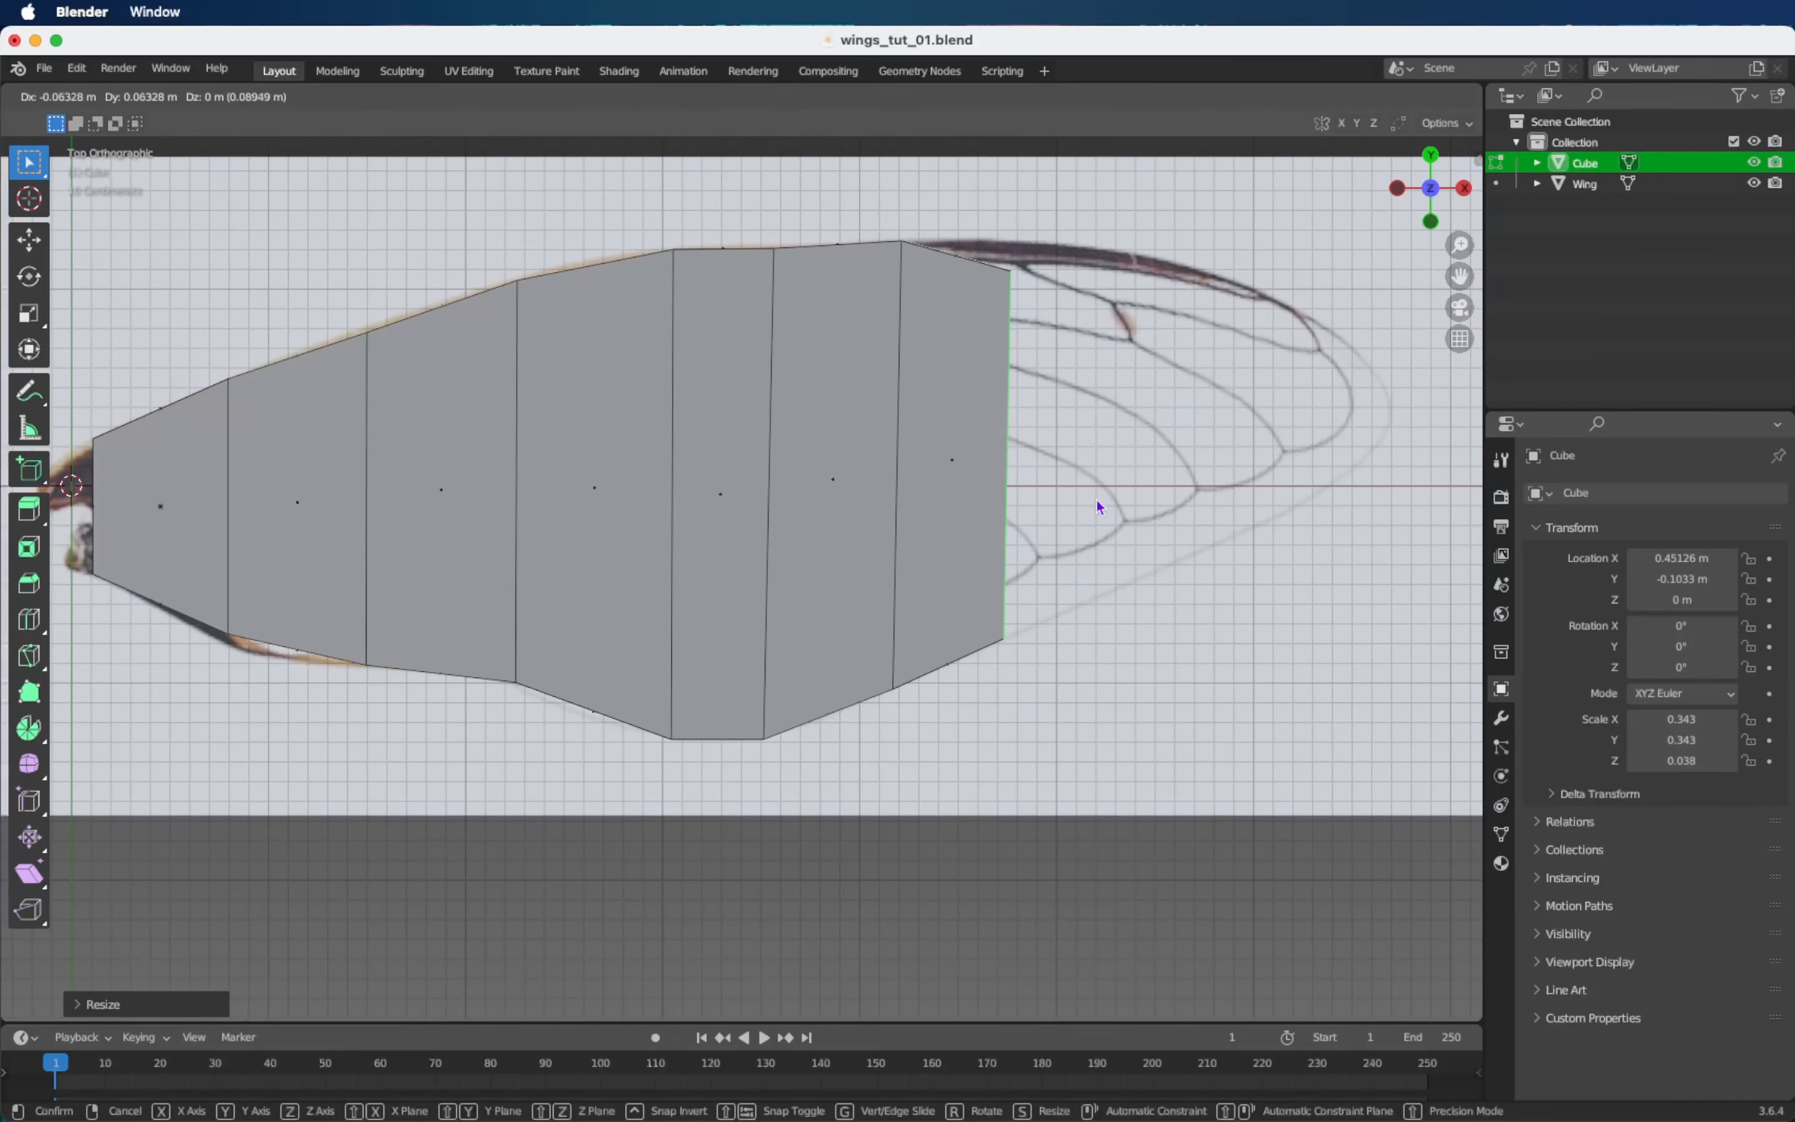
{"action": "left_click", "coordinate": [1096, 495]}
Adjust the upper corner vertices of the seventh segment's end face to sit on the leading edge.
{"action": "middle_click_drag", "start_coordinate": [1096, 495], "coordinate": [1099, 441]}
{"action": "left_click", "coordinate": [1429, 186]}
{"action": "key", "text": "1"}
{"action": "left_click", "coordinate": [1037, 261]}
Extrude the end face into an eighth segment, then scale and place its end between both wing edges.
{"action": "middle_click_drag", "start_coordinate": [1038, 261], "coordinate": [1066, 327]}
{"action": "key", "text": "3"}
{"action": "left_click", "coordinate": [916, 352]}
{"action": "left_click", "coordinate": [1430, 171]}
{"action": "key", "text": "e"}
{"action": "left_click", "coordinate": [1203, 365]}
{"action": "key", "text": "s"}
{"action": "left_click", "coordinate": [1164, 367]}
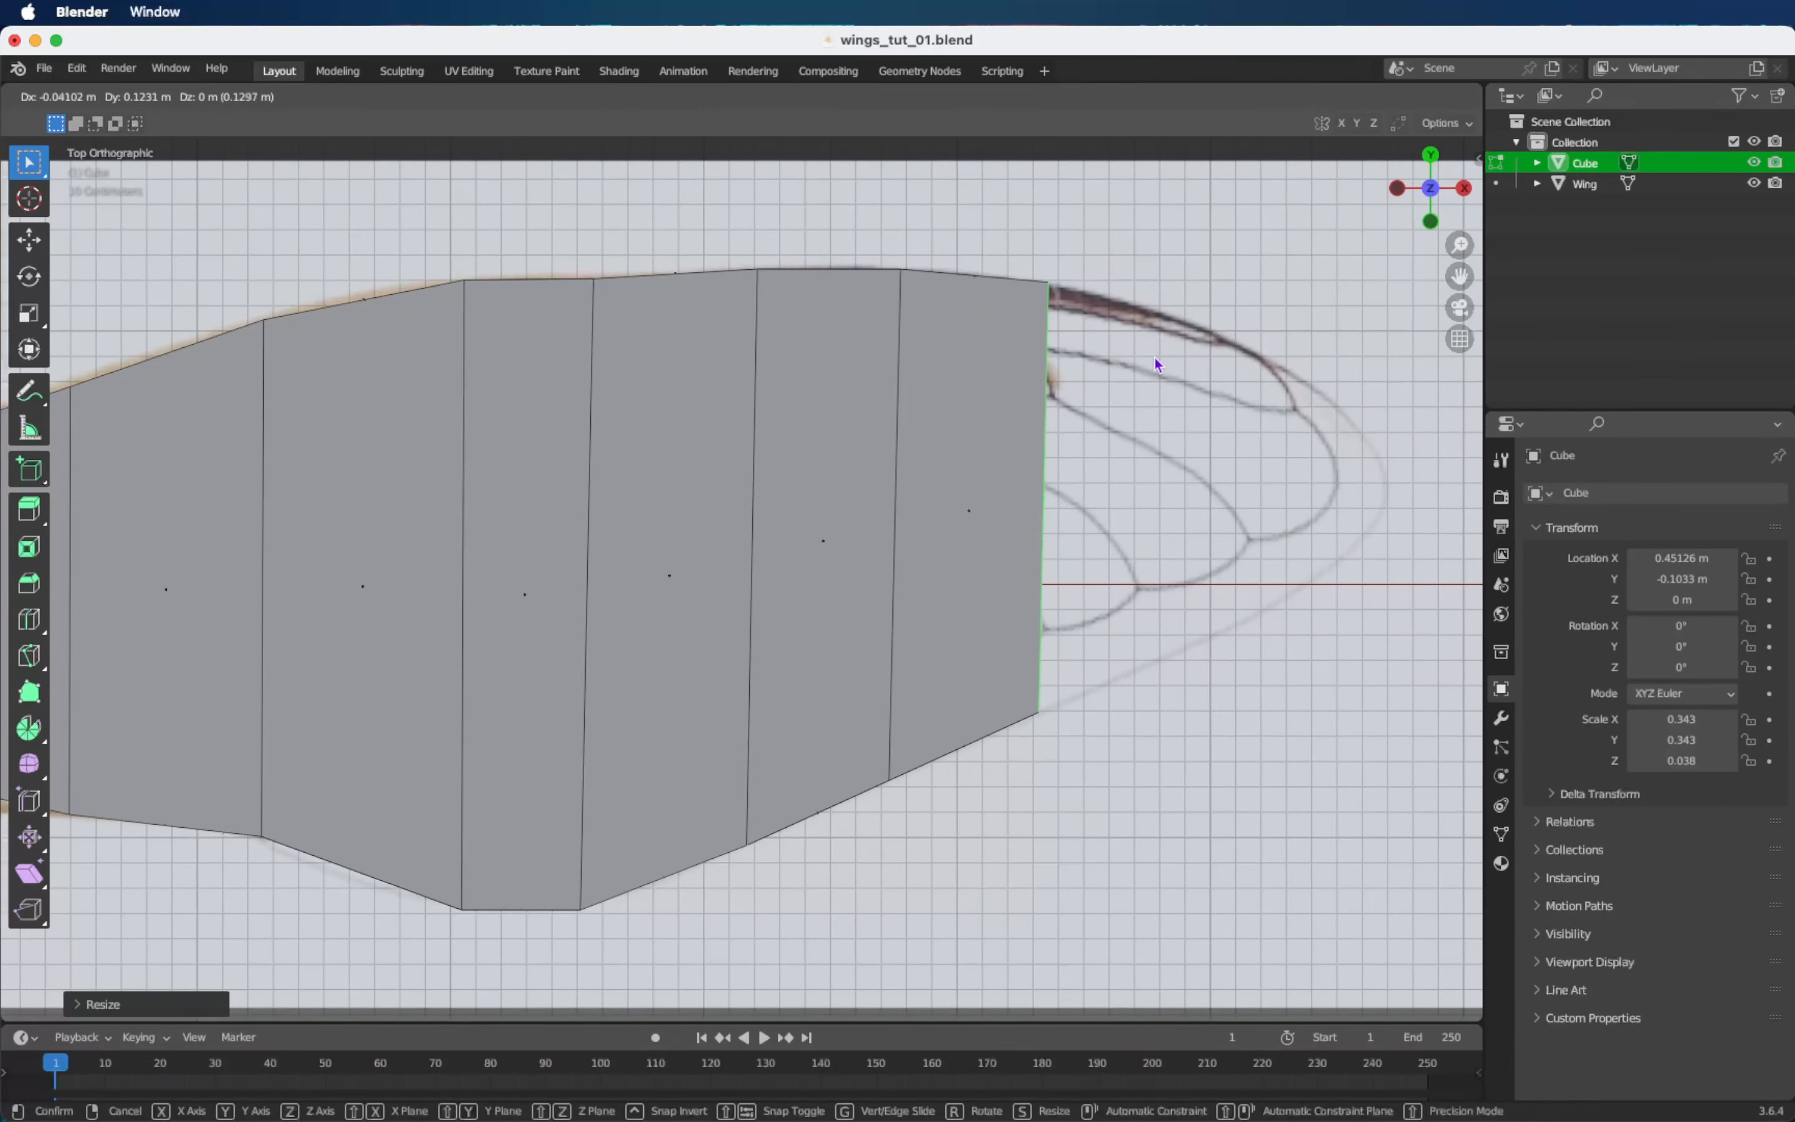
Extrude a ninth segment toward the tip and move its lower corner vertices onto the trailing edge.
{"action": "key", "text": "e"}
{"action": "left_click", "coordinate": [1305, 355]}
{"action": "key", "text": "g"}
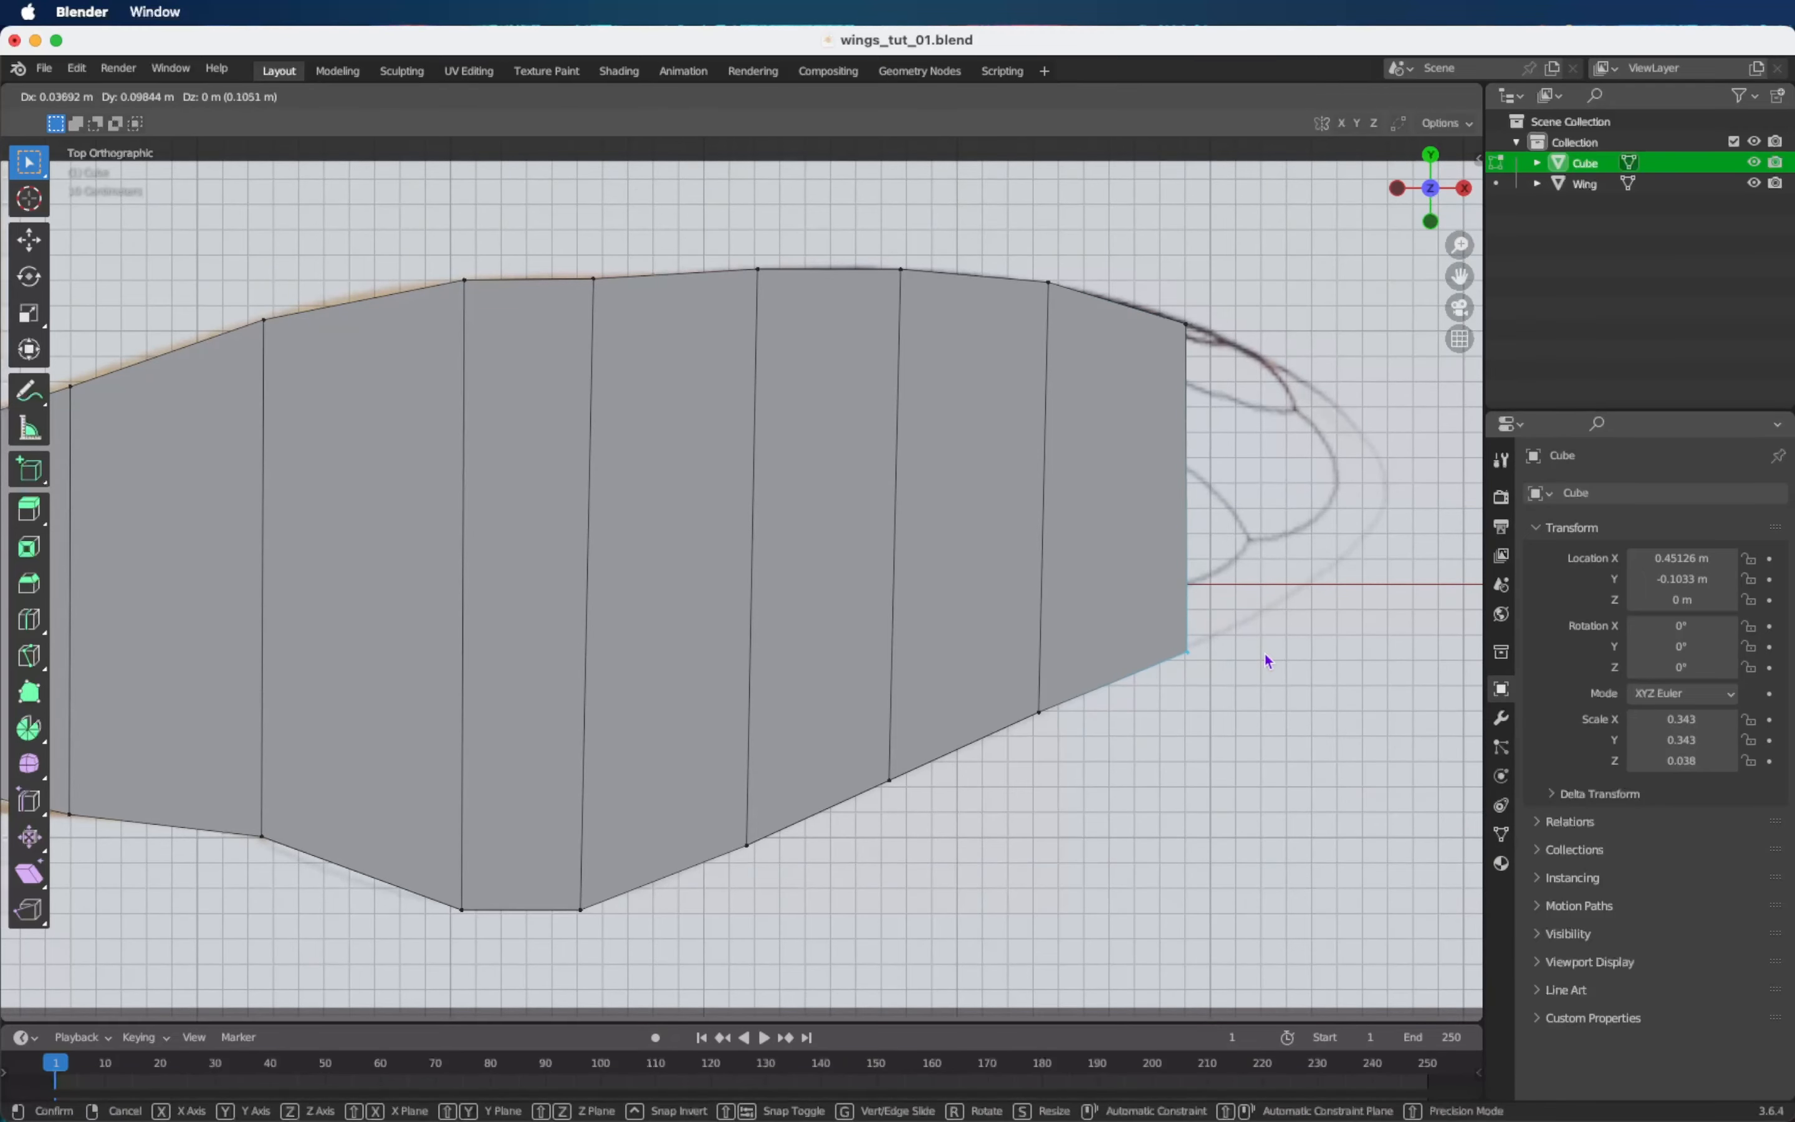
{"action": "left_click", "coordinate": [1262, 650]}
Extrude the end face into a tenth segment and scale its end down to follow the tapering tip.
{"action": "middle_click_drag", "start_coordinate": [1263, 650], "coordinate": [1226, 559]}
{"action": "key", "text": "3"}
{"action": "left_click", "coordinate": [1224, 558]}
{"action": "left_click", "coordinate": [1429, 167]}
{"action": "key", "text": "e"}
{"action": "left_click", "coordinate": [1339, 487]}
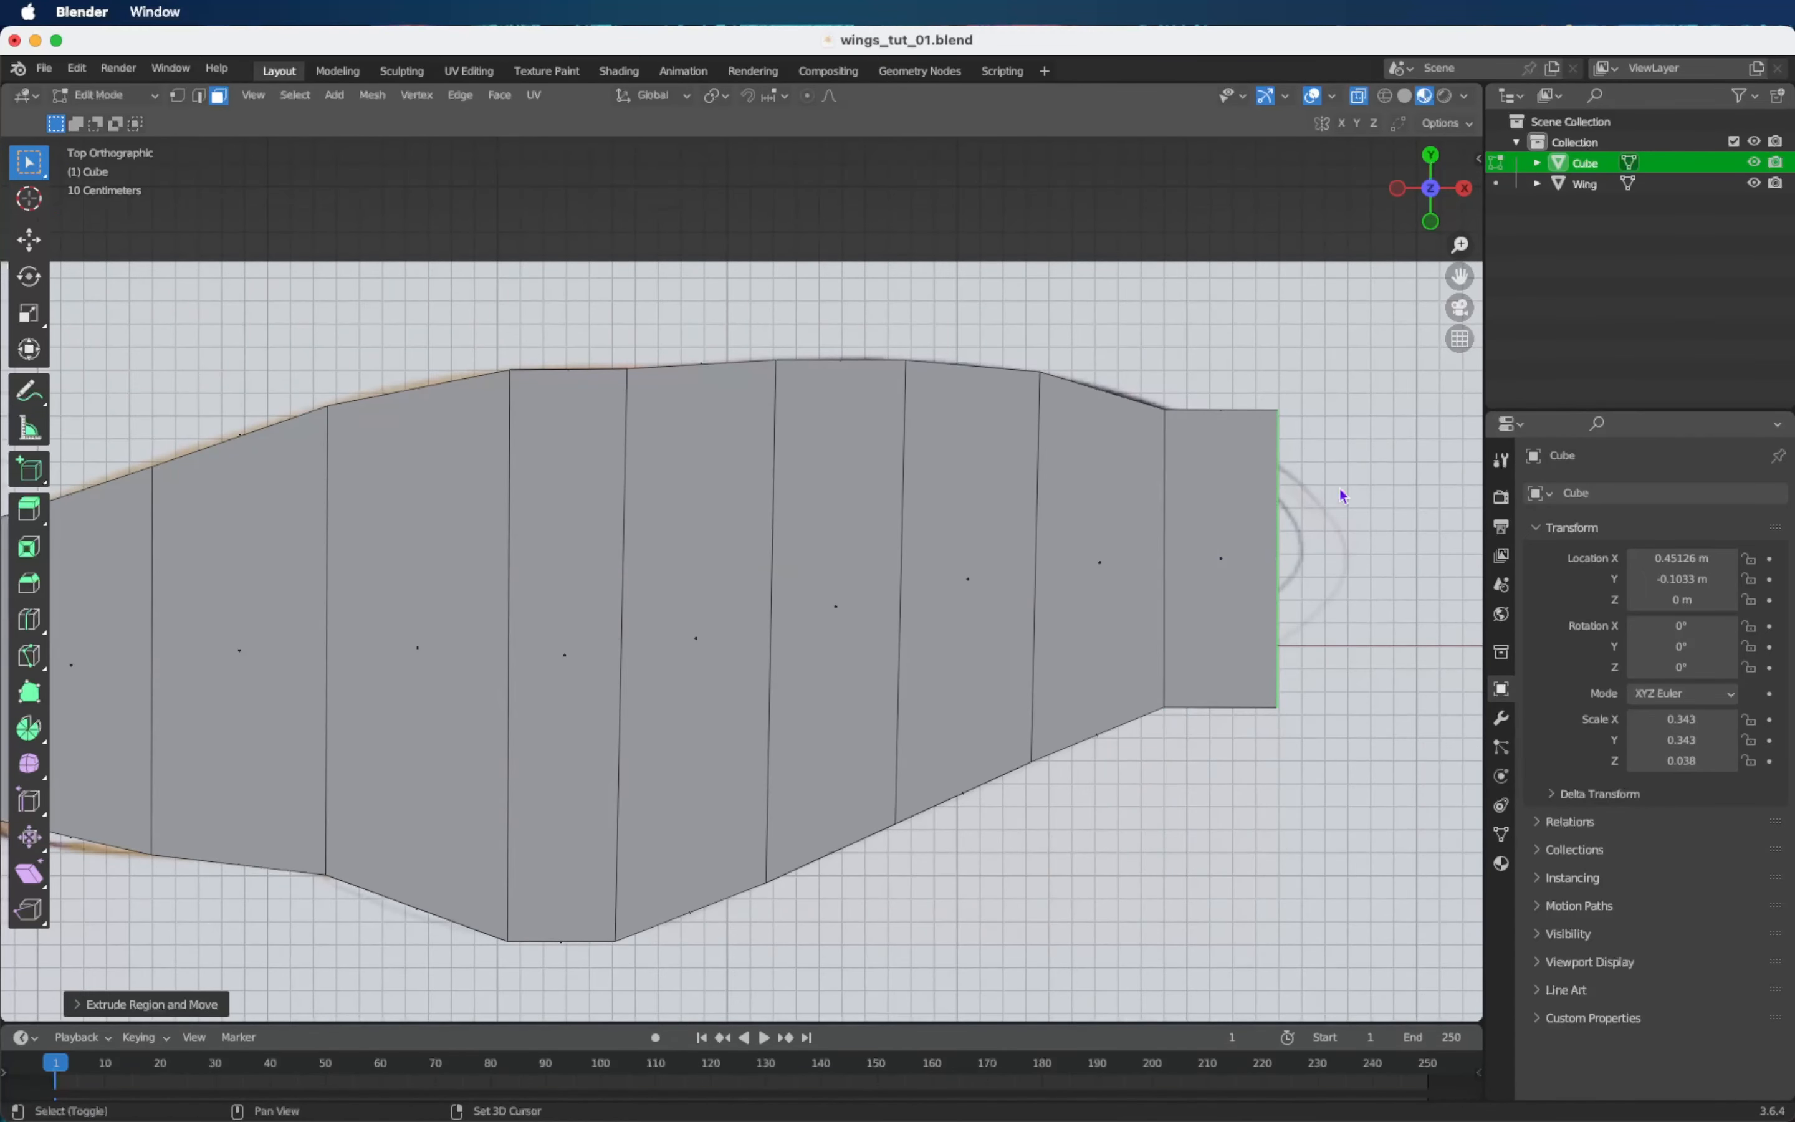
{"action": "key", "text": "s"}
{"action": "left_click", "coordinate": [1319, 511]}
Extrude another segment at the wing tip and scale its end face to about 0.42 with Z locked.
{"action": "mouse_move", "coordinate": [991, 838]}
{"action": "middle_mouse_down"}
{"action": "mouse_move", "coordinate": [973, 627]}
{"action": "mouse_move", "coordinate": [983, 802]}
{"action": "middle_mouse_up"}
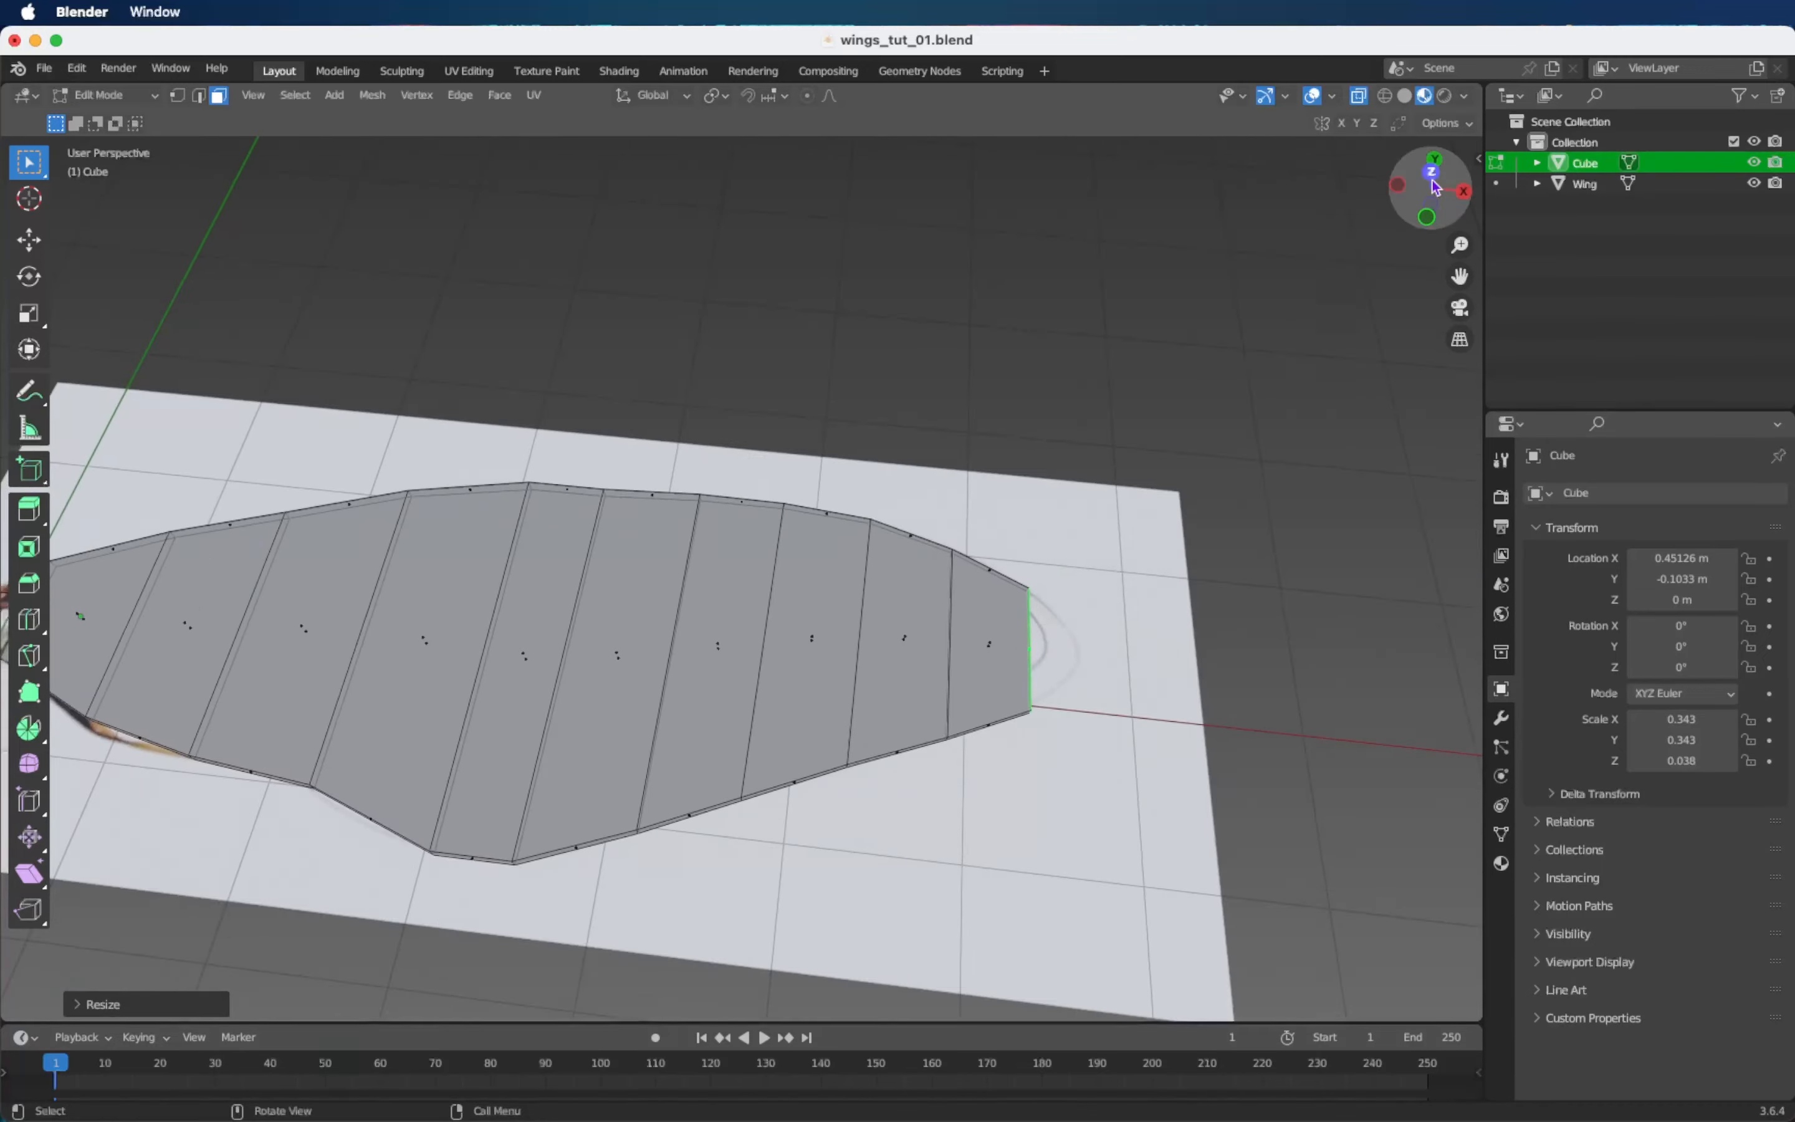
{"action": "left_click", "coordinate": [1430, 180]}
{"action": "middle_click_drag", "start_coordinate": [1076, 749], "coordinate": [874, 758], "text": "shift"}
{"action": "scroll", "coordinate": [874, 757], "scroll_direction": "up", "scroll_amount": 4, "text": "ctrl"}
{"action": "key", "text": "e"}
{"action": "left_click", "coordinate": [988, 748]}
{"action": "key", "text": "s"}
{"action": "key", "text": "shift+z"}
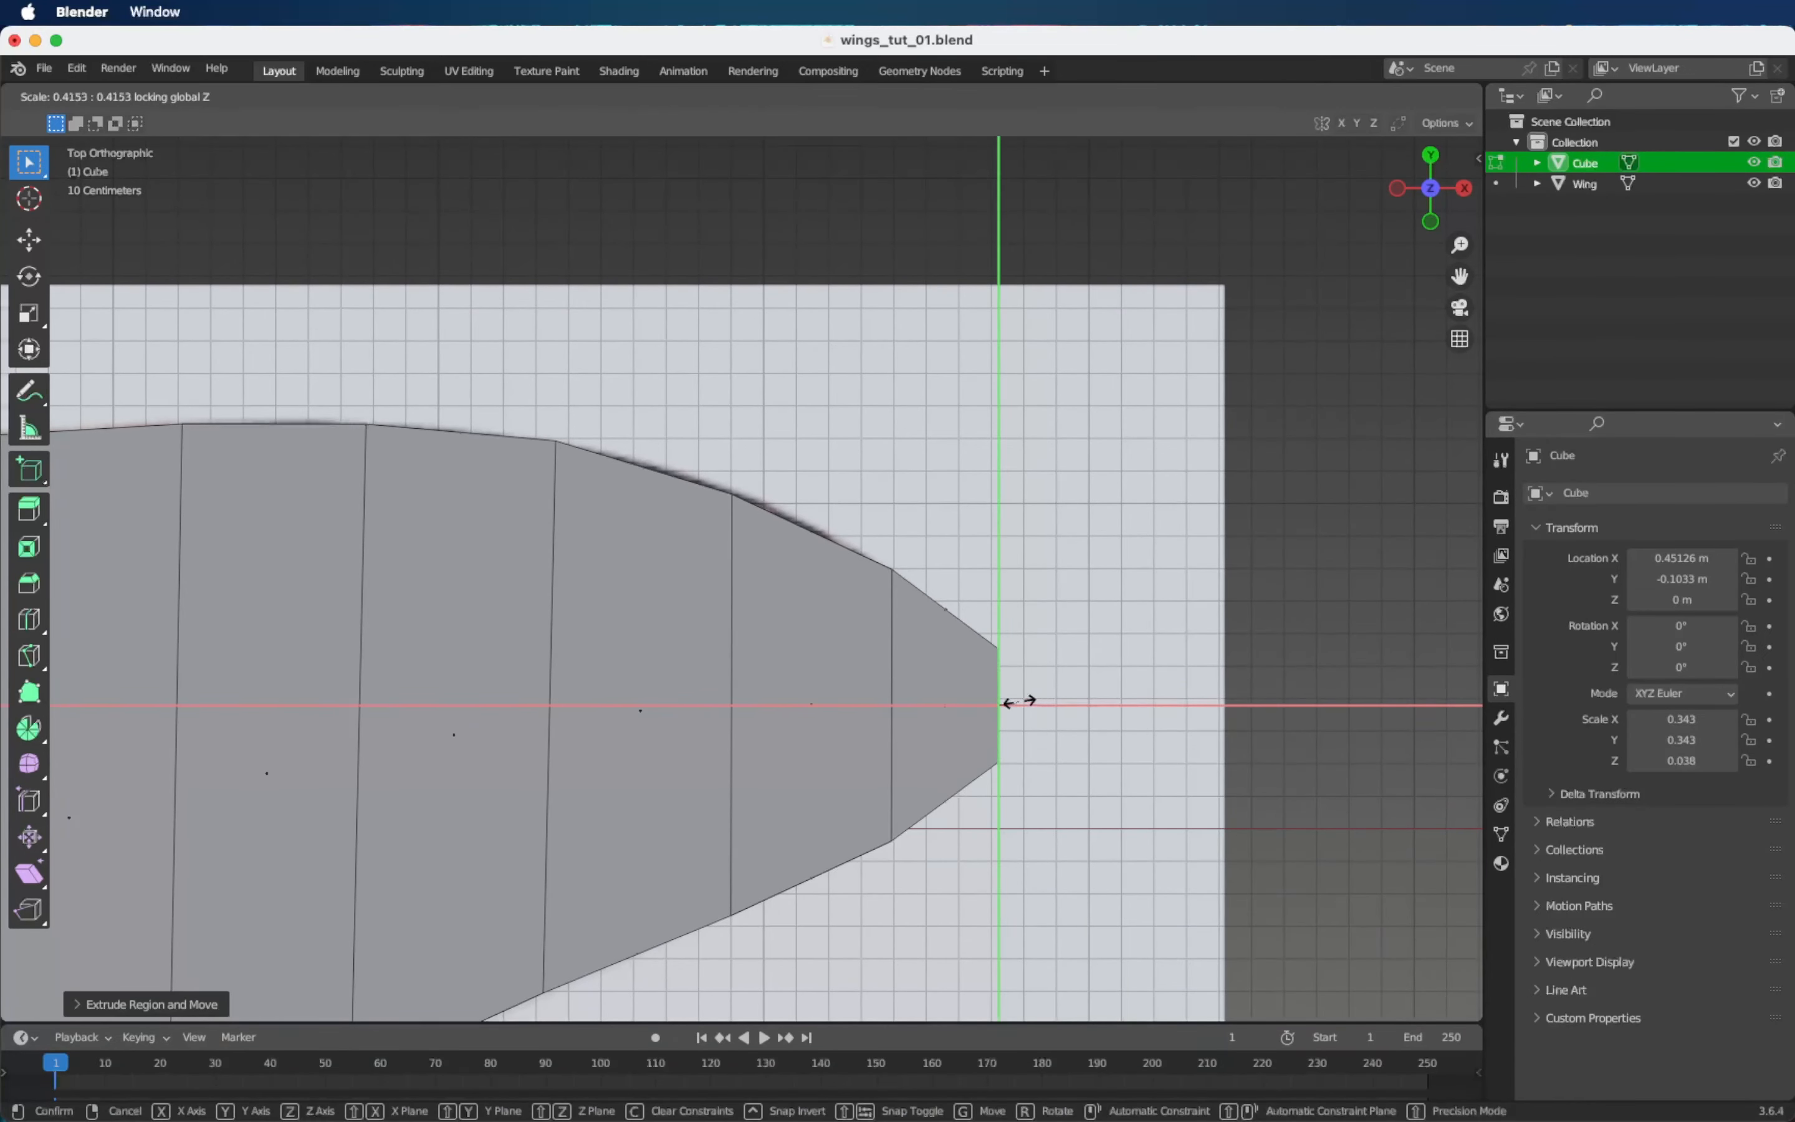
{"action": "left_click", "coordinate": [1019, 702]}
Move the narrowed tip face back toward the wing root so it stays inside the rounded tip outline.
{"action": "key", "text": "g"}
{"action": "left_click", "coordinate": [1003, 702]}
{"action": "middle_click_drag", "start_coordinate": [1047, 702], "coordinate": [1028, 787]}
{"action": "left_click", "coordinate": [1432, 183]}
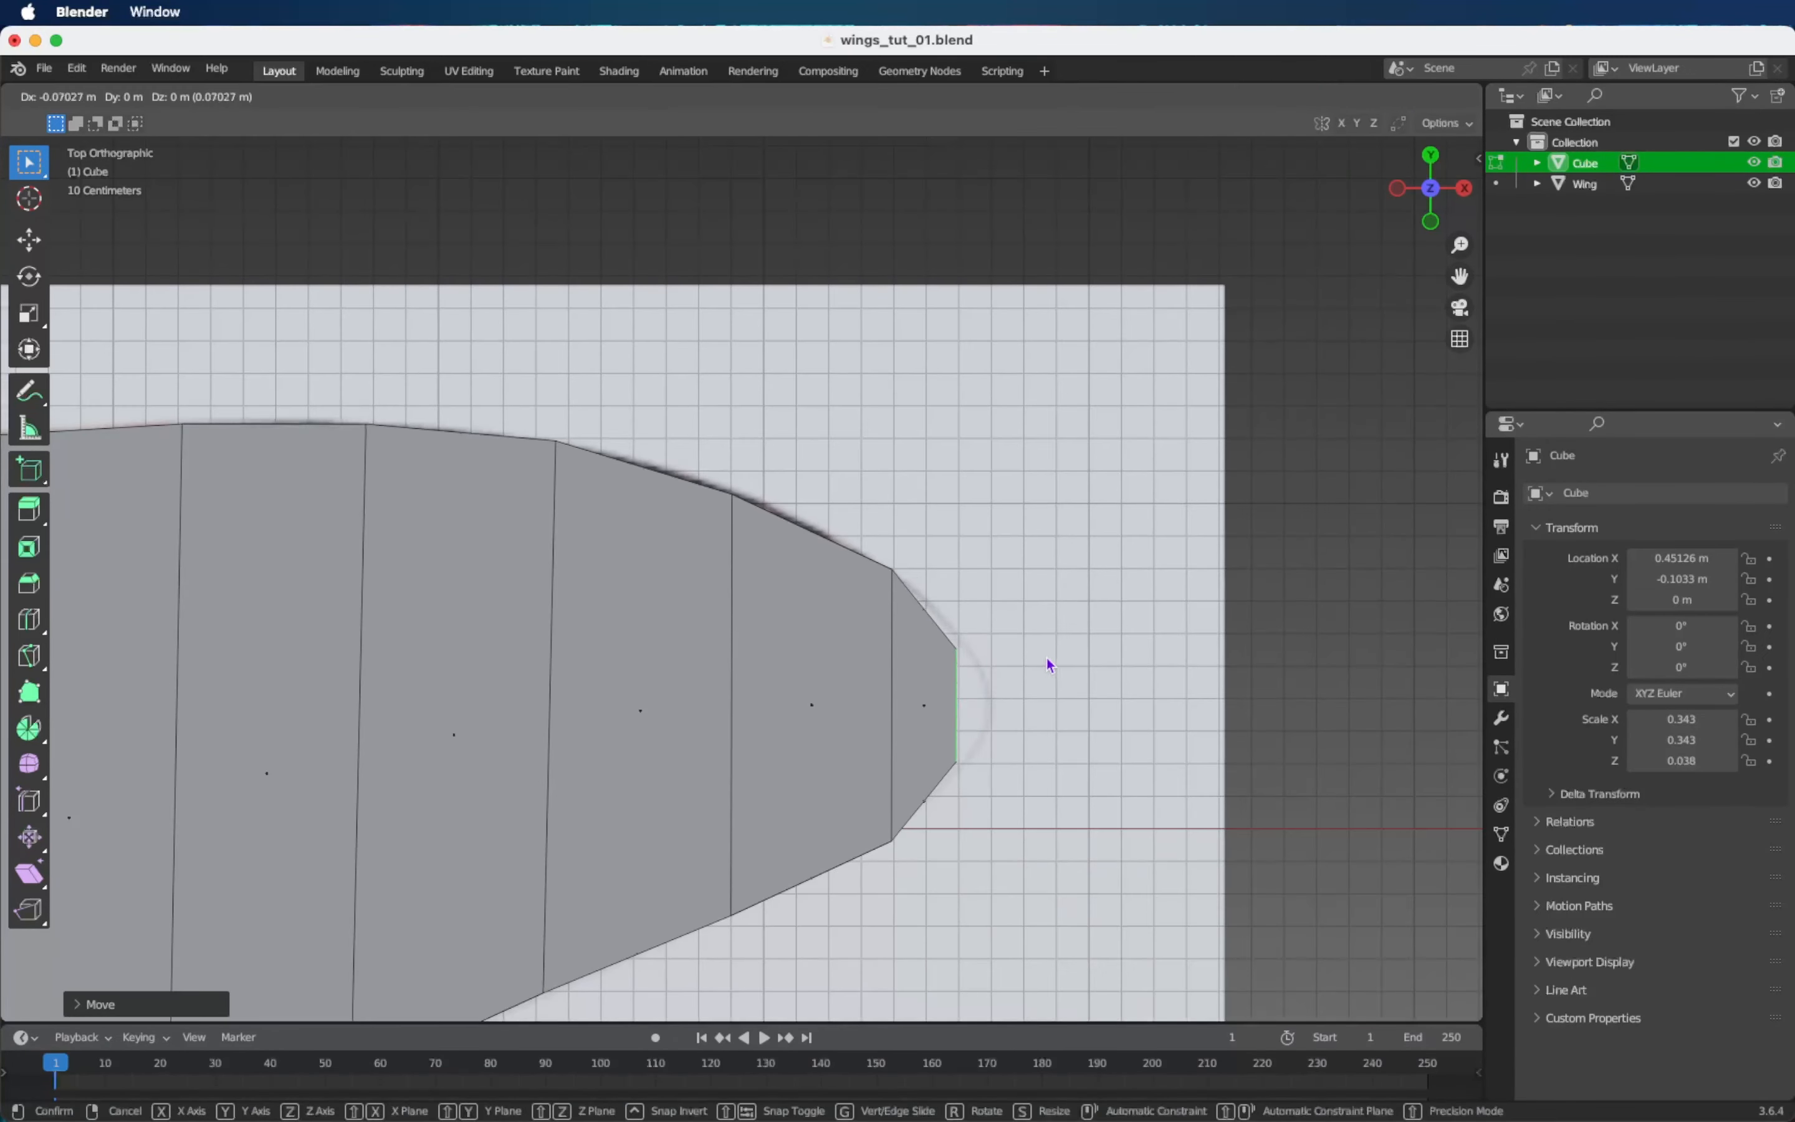
Extrude a short final tip segment, scale its end face smaller with Z locked, and align it with the outline's end.
{"action": "key", "text": "e"}
{"action": "left_click", "coordinate": [1042, 690]}
{"action": "key", "text": "s"}
{"action": "key", "text": "shift+z"}
{"action": "left_click", "coordinate": [1048, 689]}
{"action": "key", "text": "g"}
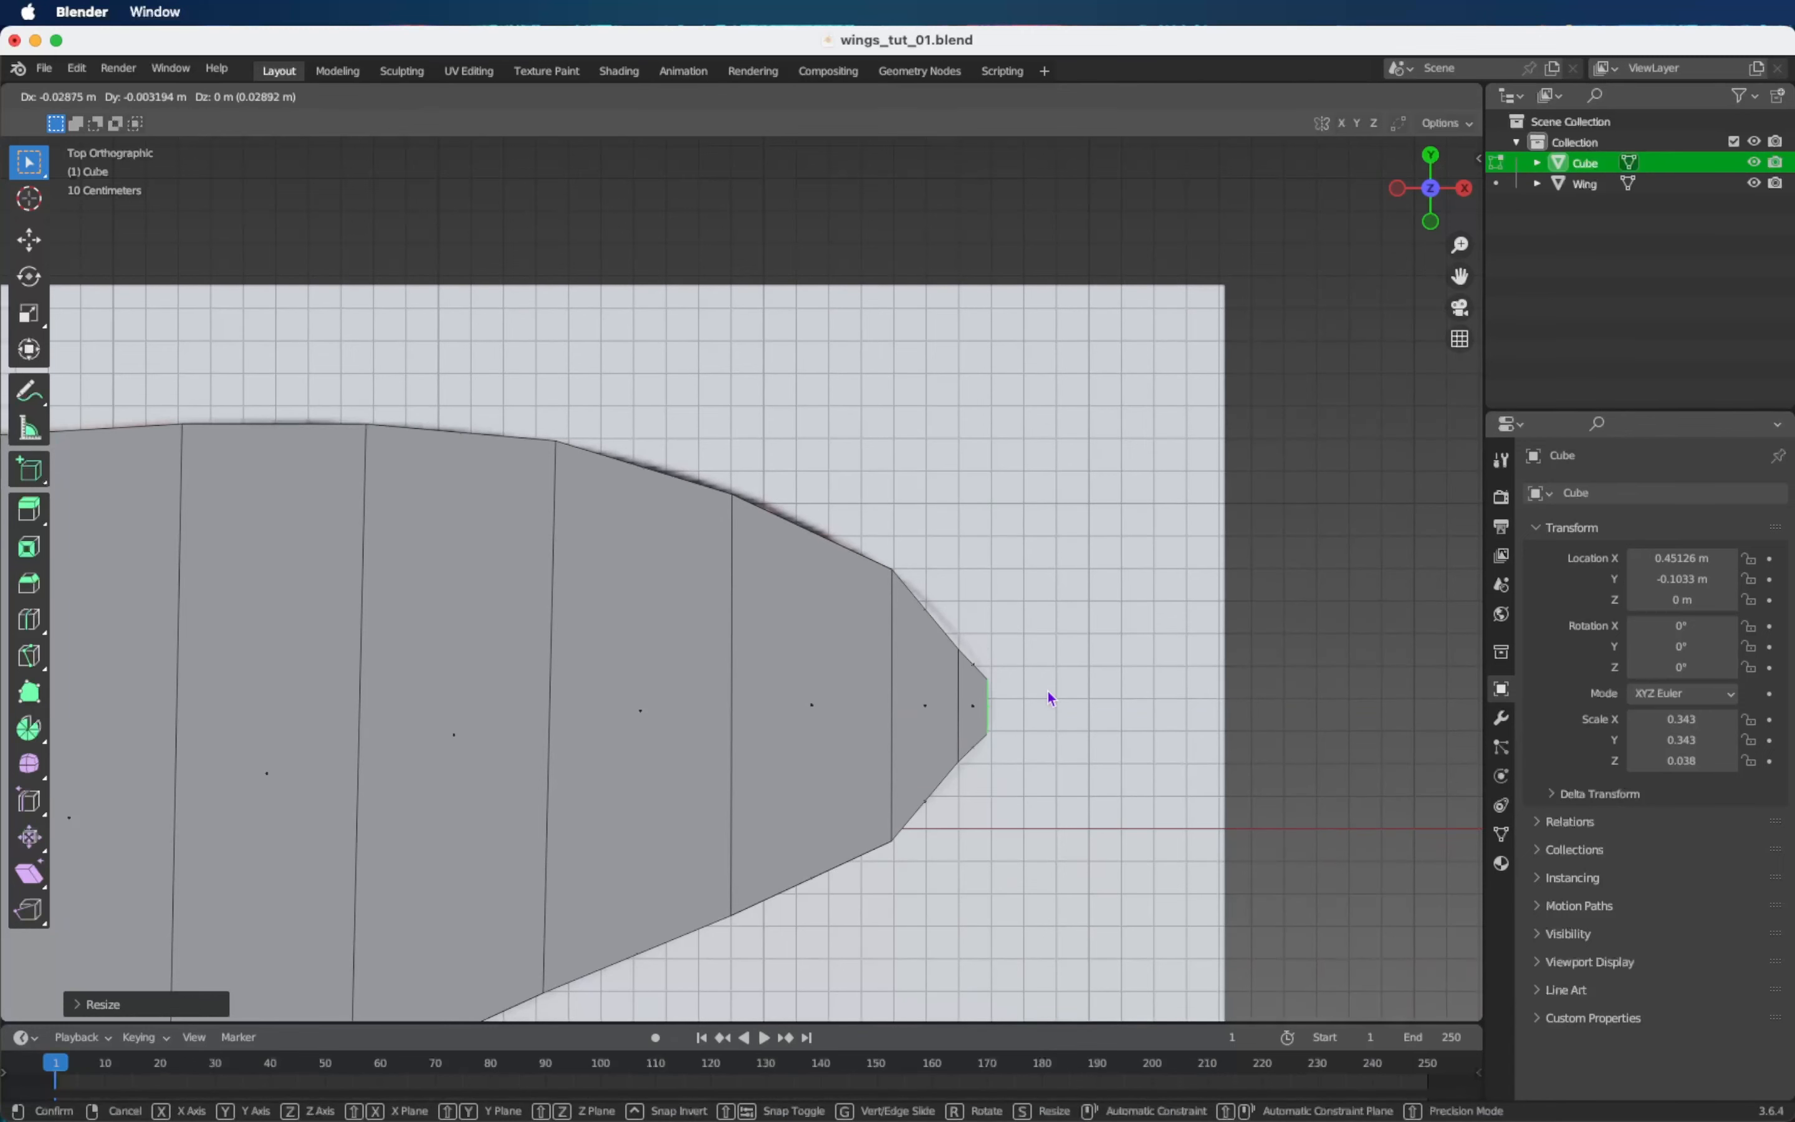
{"action": "left_click", "coordinate": [1047, 700]}
Examine the whole wing mesh against the reference from above and from oblique angles.
{"action": "key", "text": "Tab"}
{"action": "key", "text": "Tab"}
{"action": "scroll", "coordinate": [958, 689], "scroll_direction": "down", "scroll_amount": 3, "text": "ctrl"}
{"action": "middle_click_drag", "start_coordinate": [958, 690], "coordinate": [1142, 668]}
{"action": "left_click", "coordinate": [1430, 187]}
{"action": "key", "text": "Home"}
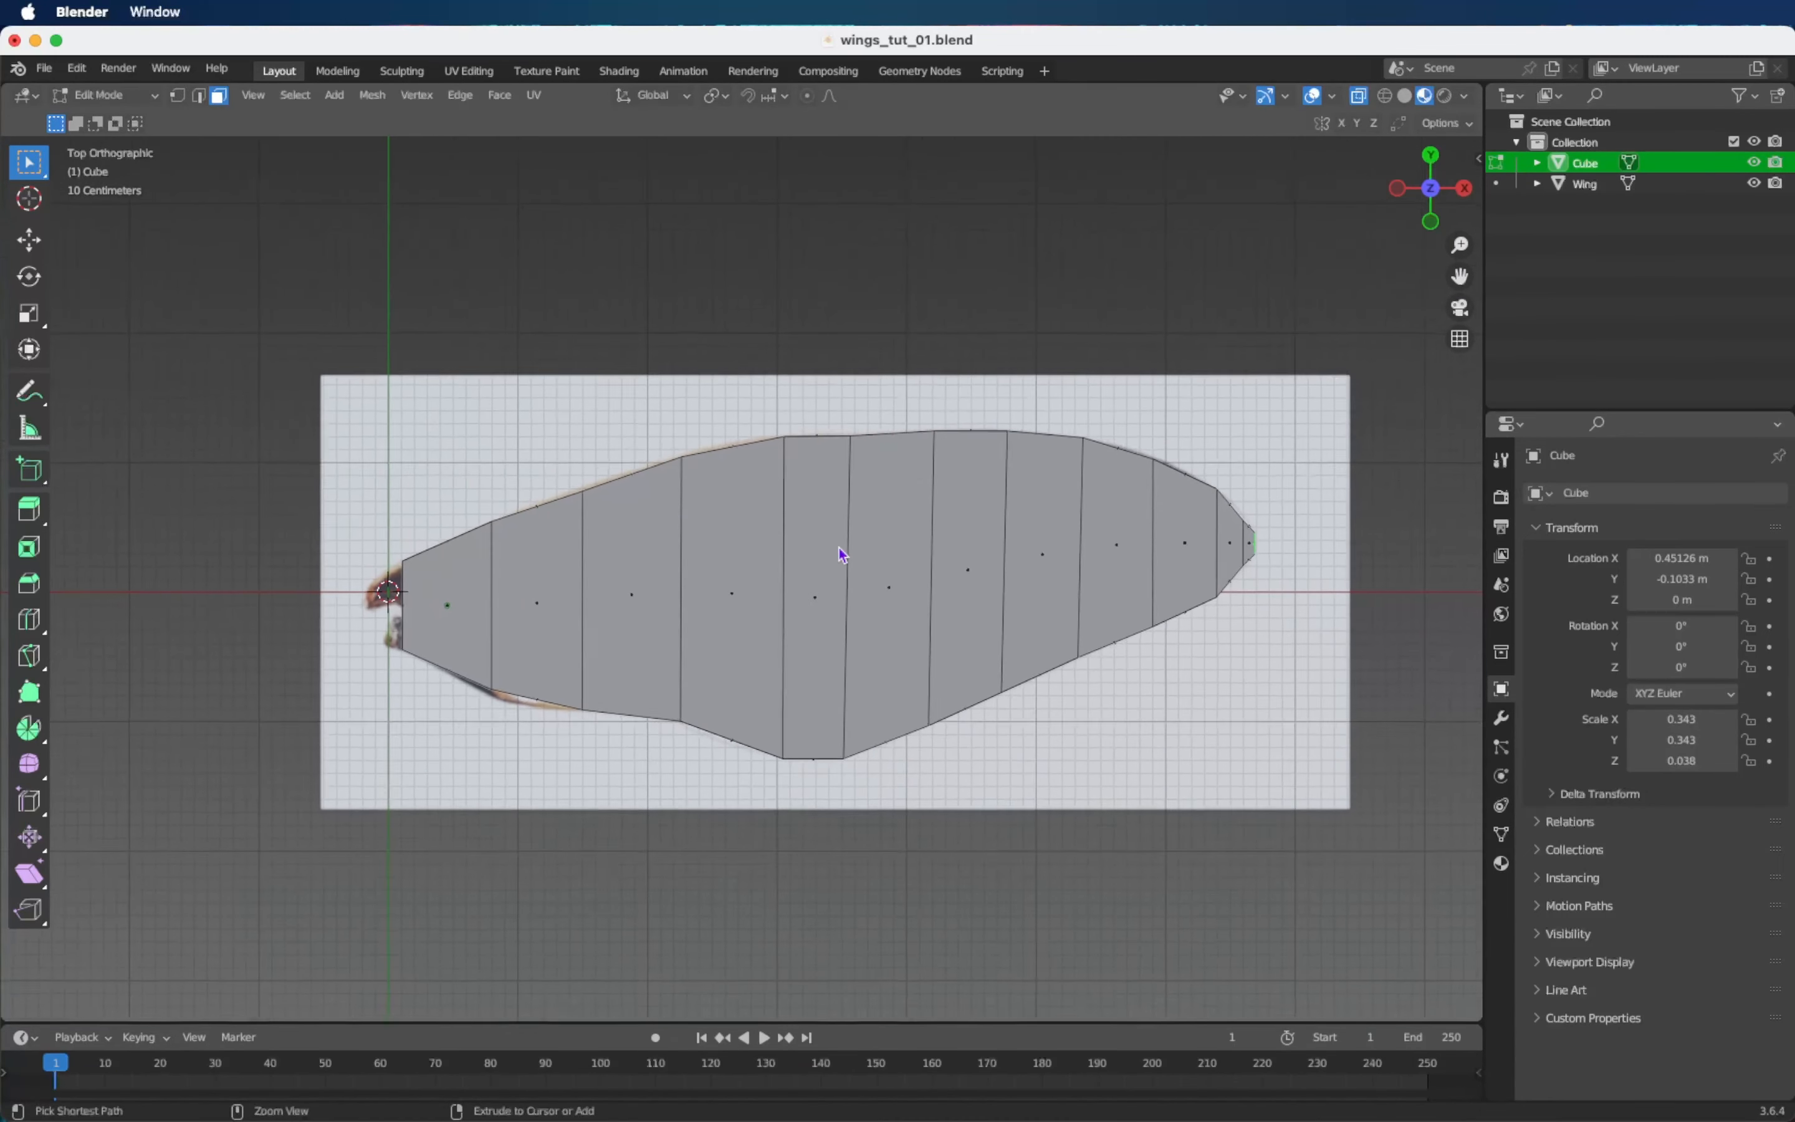
{"action": "middle_click_drag", "start_coordinate": [839, 549], "coordinate": [868, 646]}
{"action": "scroll", "coordinate": [814, 549], "scroll_direction": "up", "scroll_amount": 6}
{"action": "scroll", "coordinate": [814, 548], "scroll_direction": "down", "scroll_amount": 4}
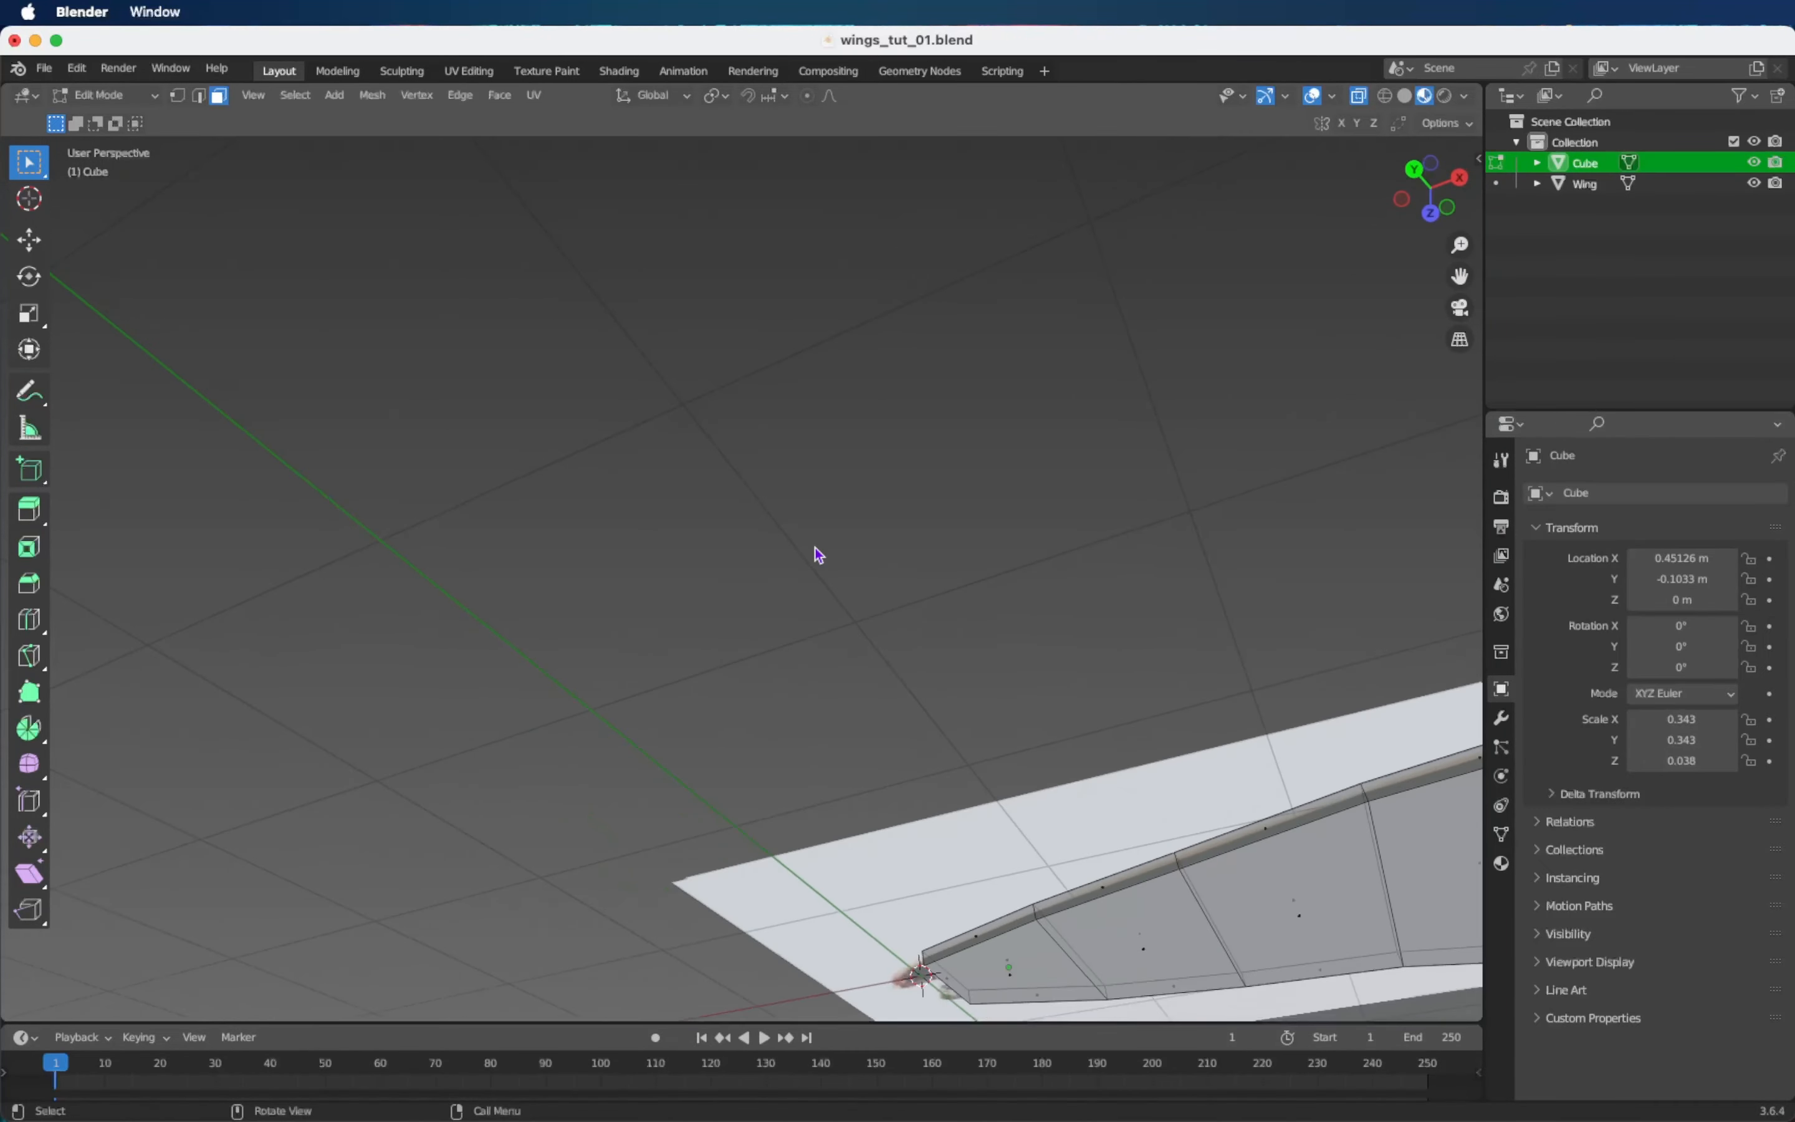
Extrude the wing's root end face about 0.24 m outward toward the root tip of the reference.
{"action": "left_click", "coordinate": [1002, 978]}
{"action": "middle_click_drag", "start_coordinate": [1022, 969], "coordinate": [1031, 893]}
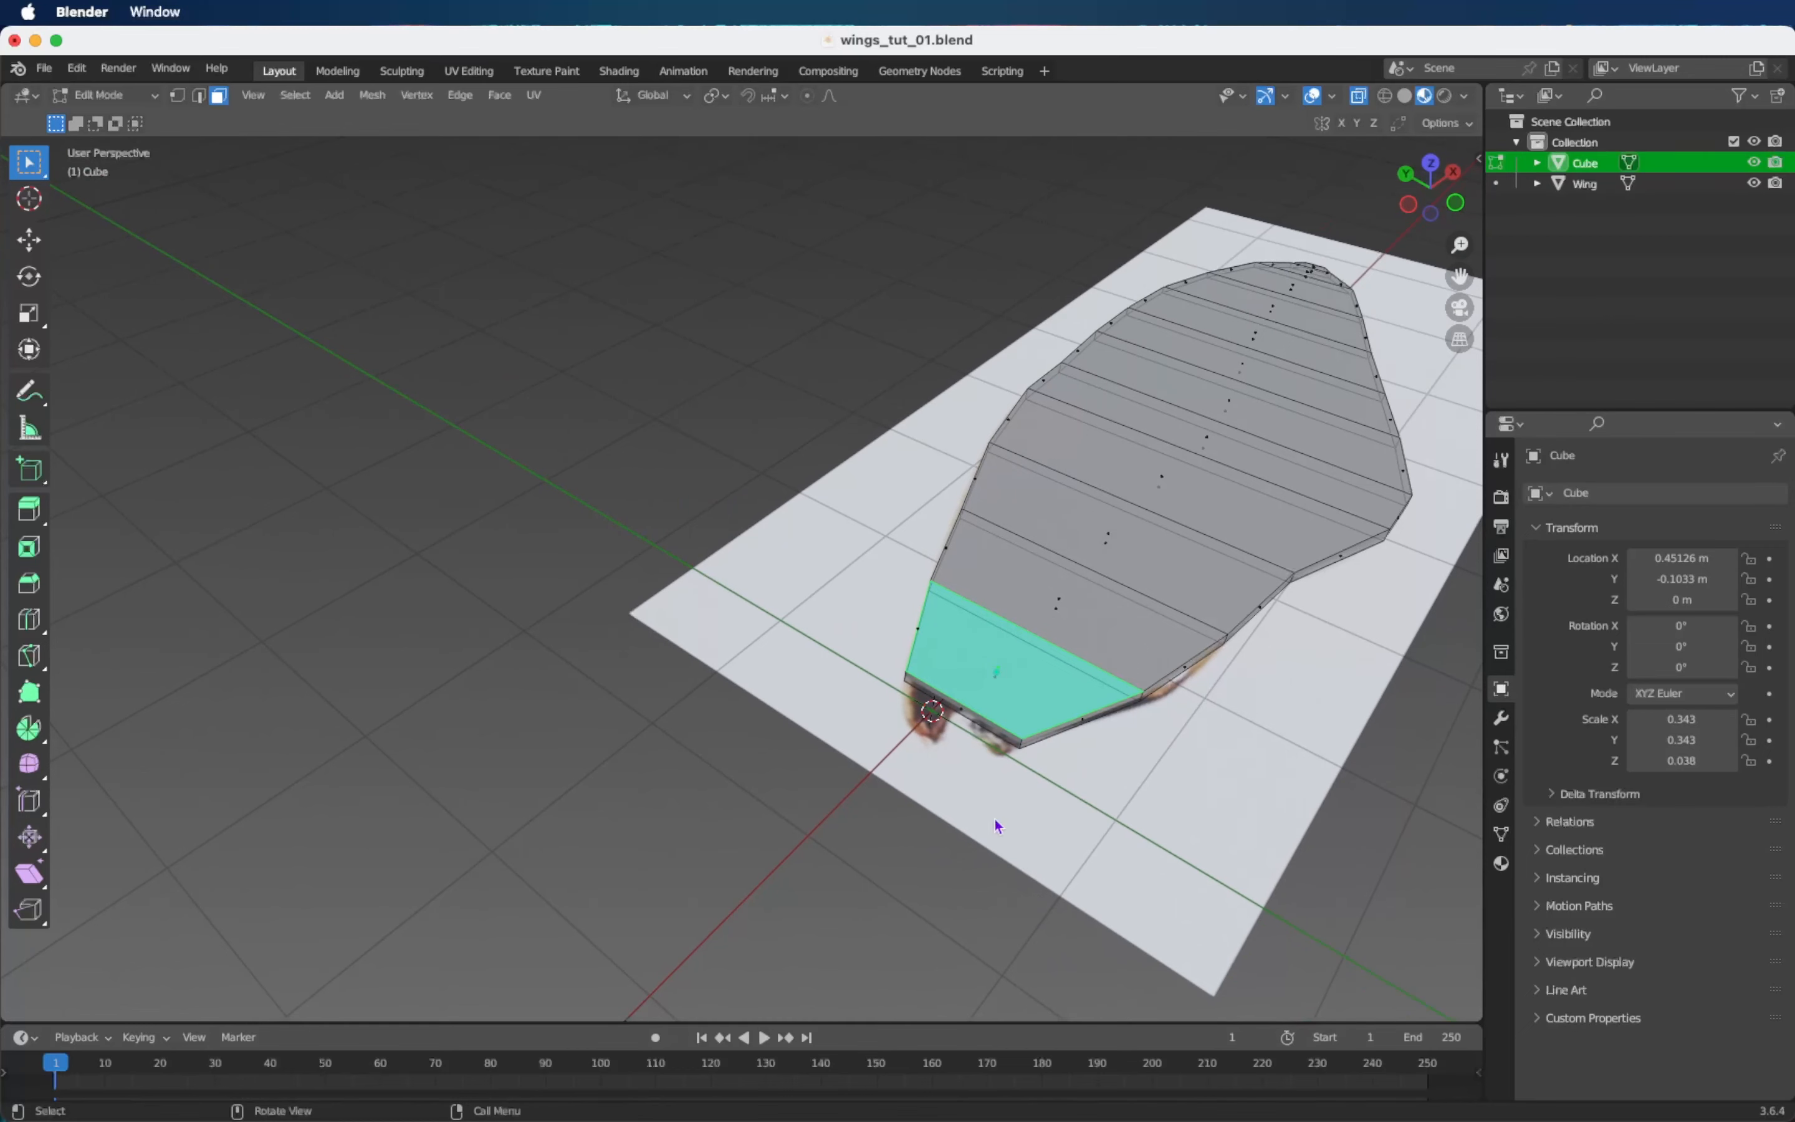
{"action": "middle_click_drag", "start_coordinate": [980, 726], "coordinate": [1311, 262]}
{"action": "left_click", "coordinate": [1432, 167]}
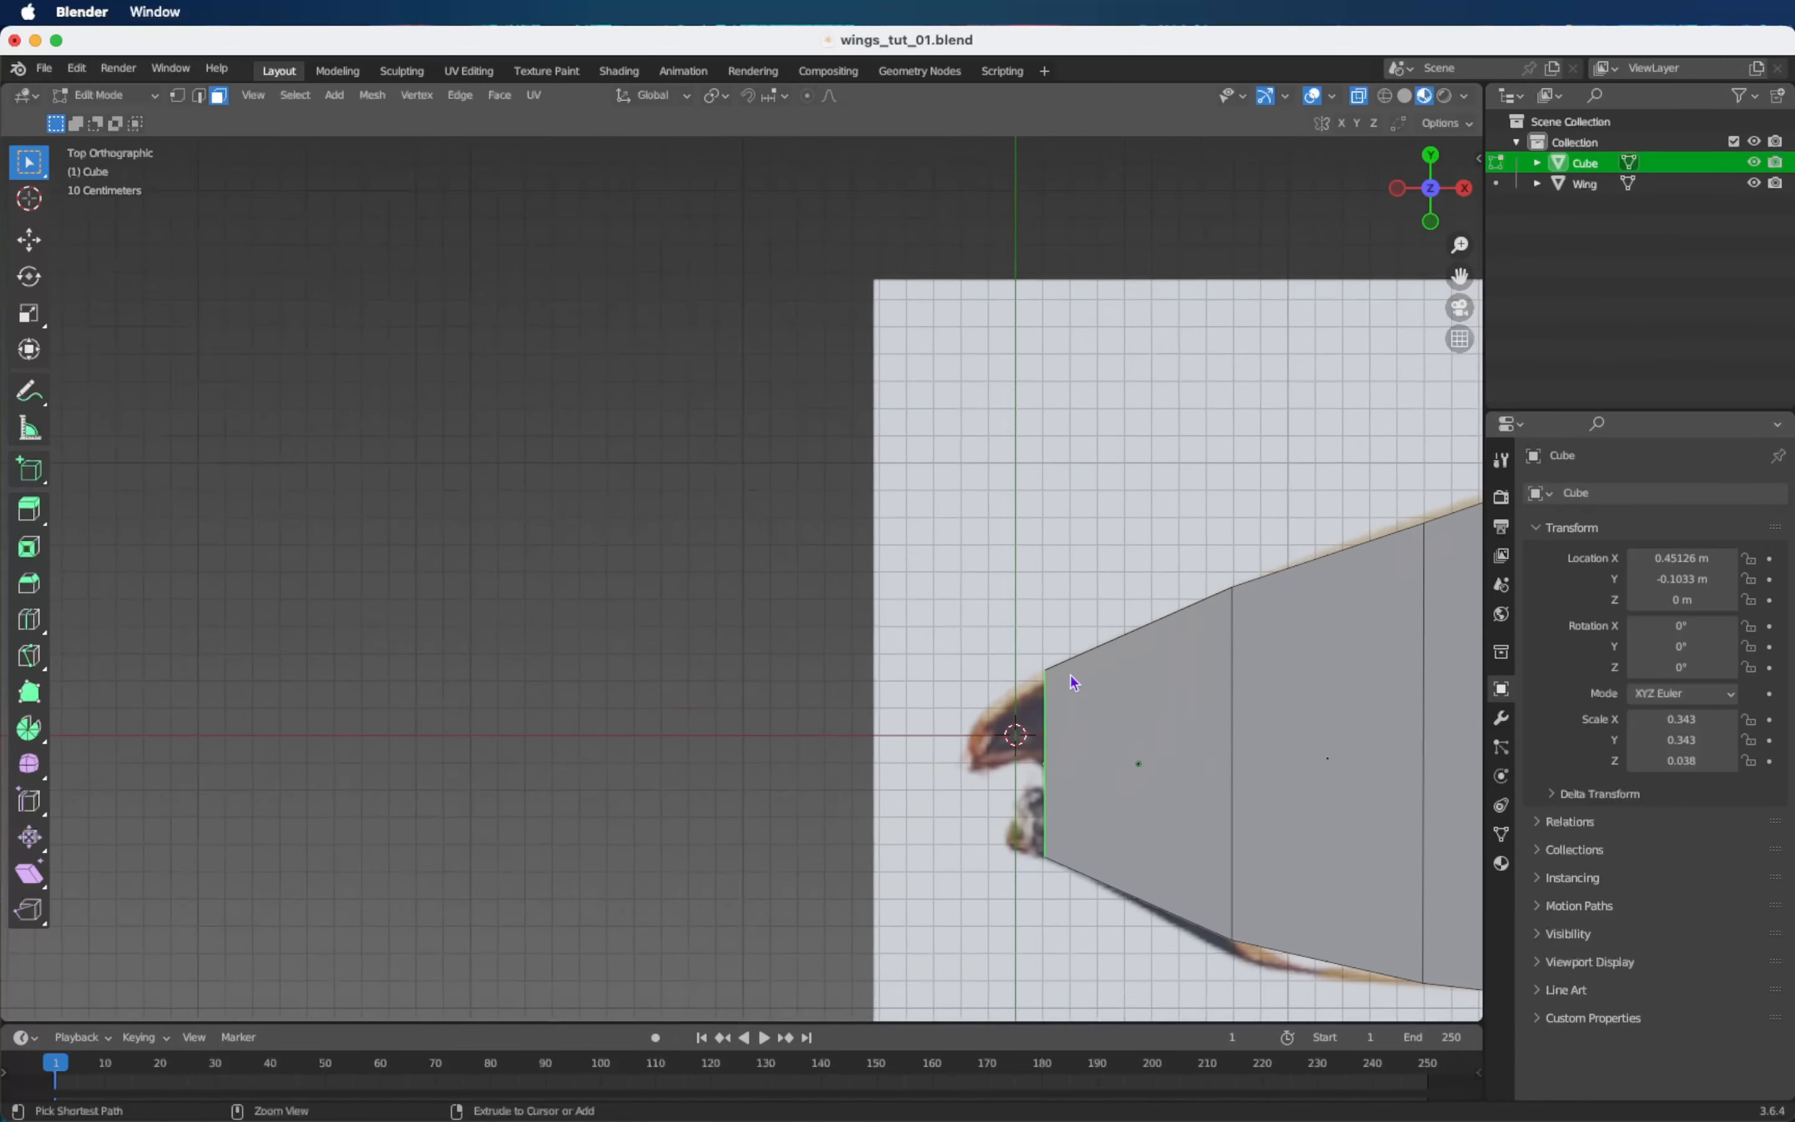
{"action": "scroll", "coordinate": [1070, 676], "scroll_direction": "right", "scroll_amount": 5, "text": "shift"}
{"action": "key", "text": "e"}
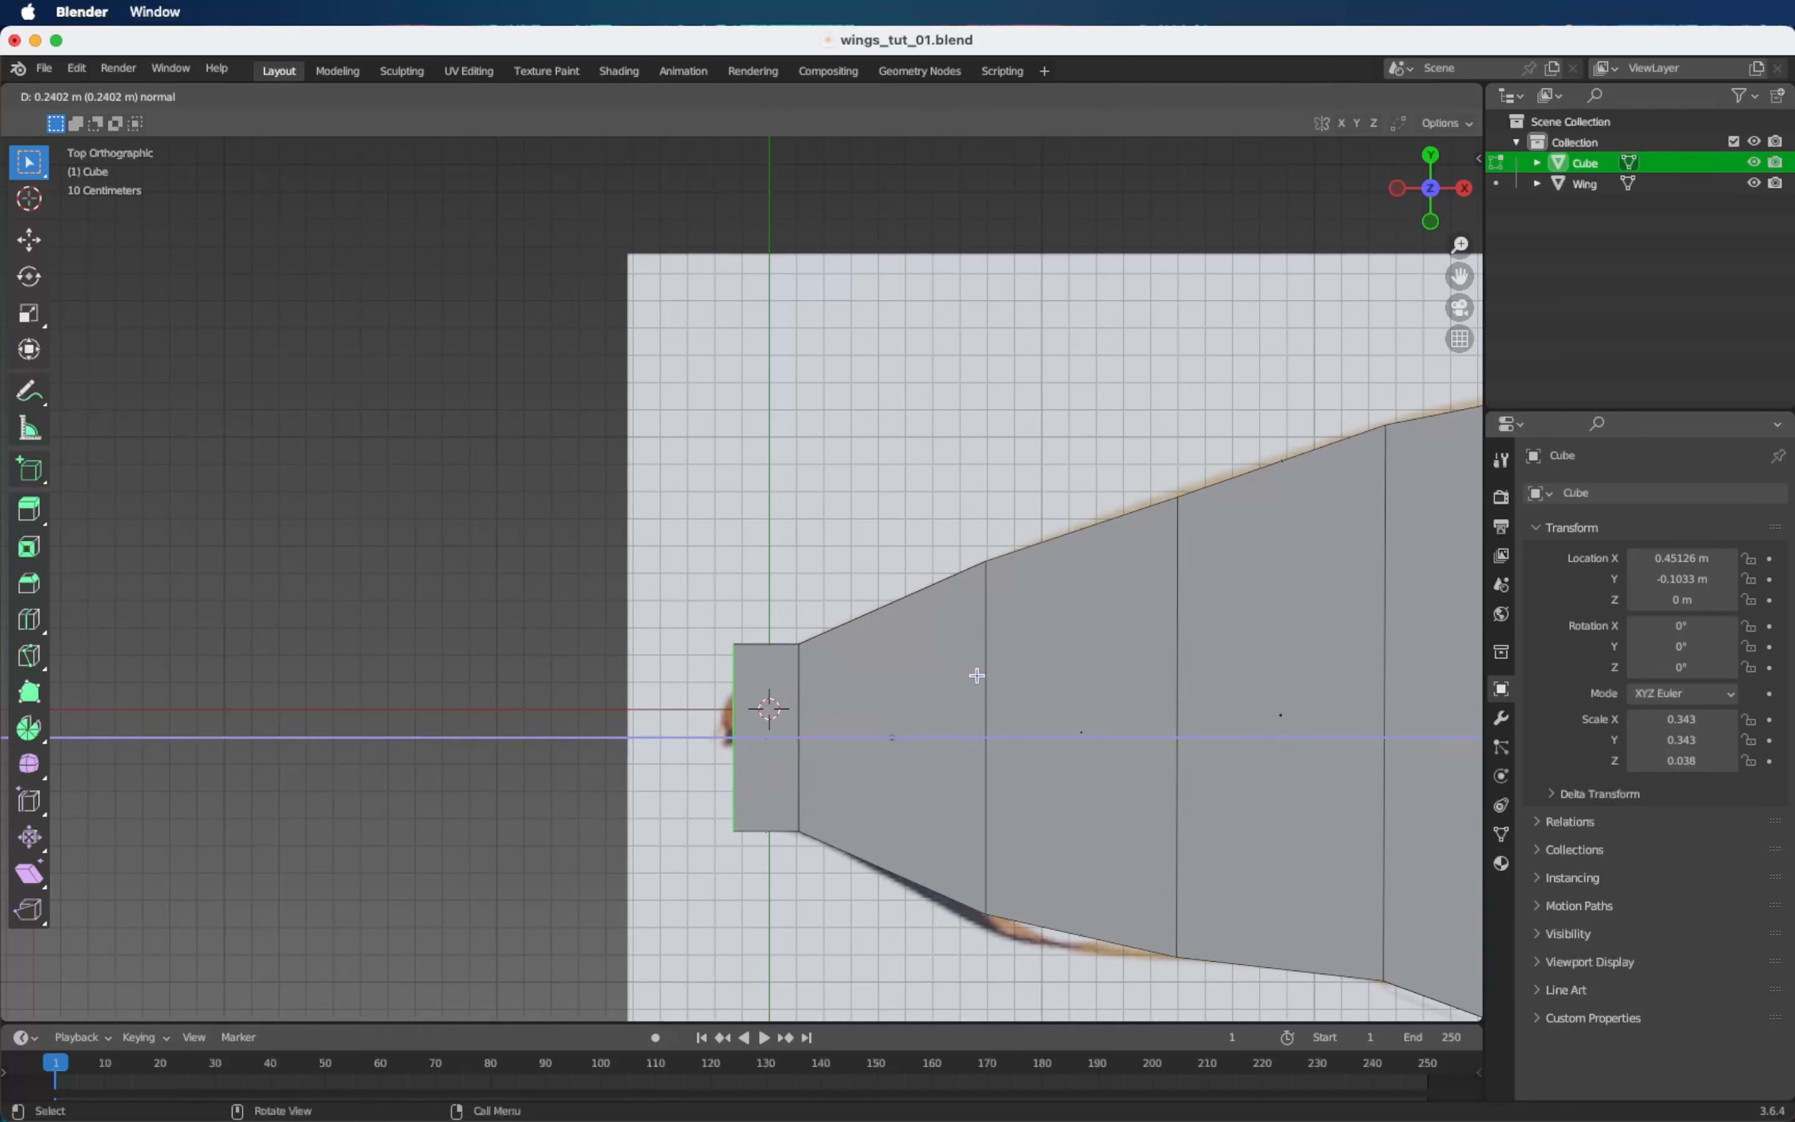
{"action": "left_click", "coordinate": [978, 679]}
Scale the new root end face to about 0.34 with Z locked and shift it slightly inward to fit the root outline.
{"action": "key", "text": "s"}
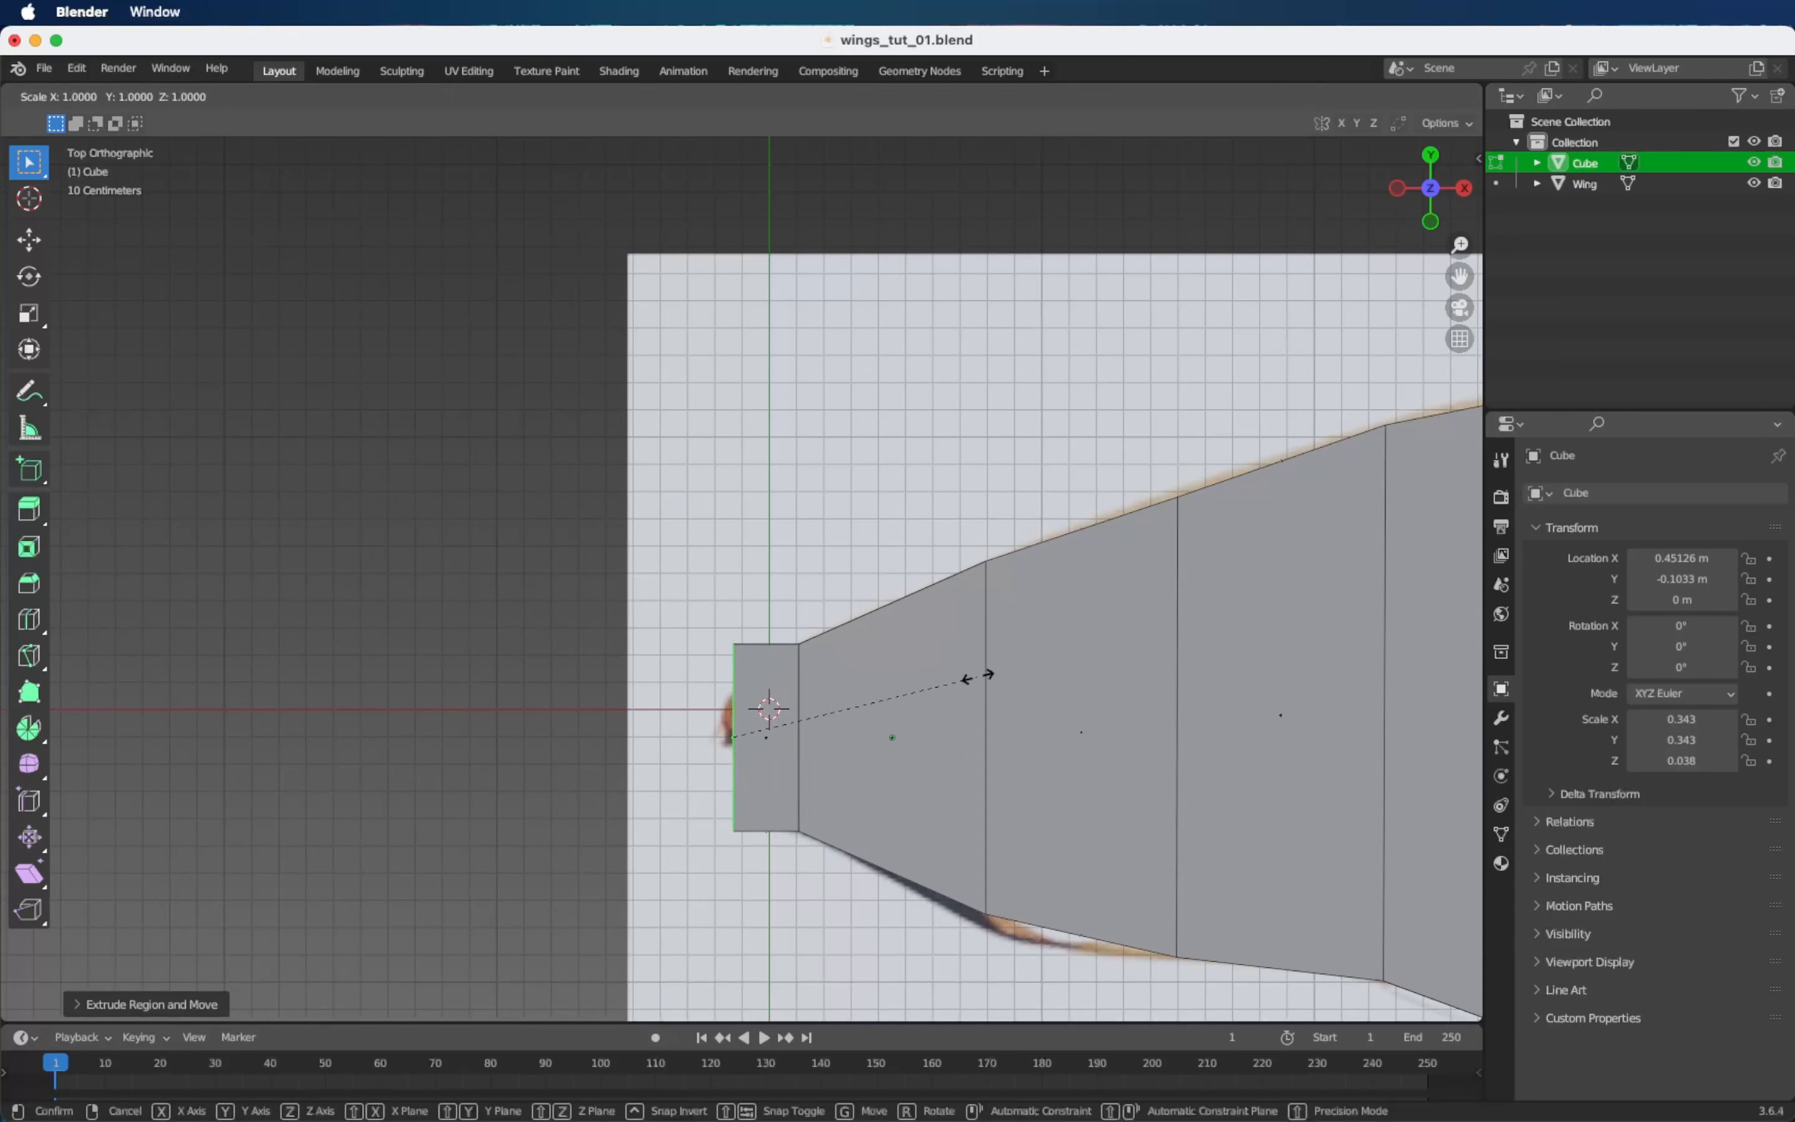
{"action": "key", "text": "shift+z"}
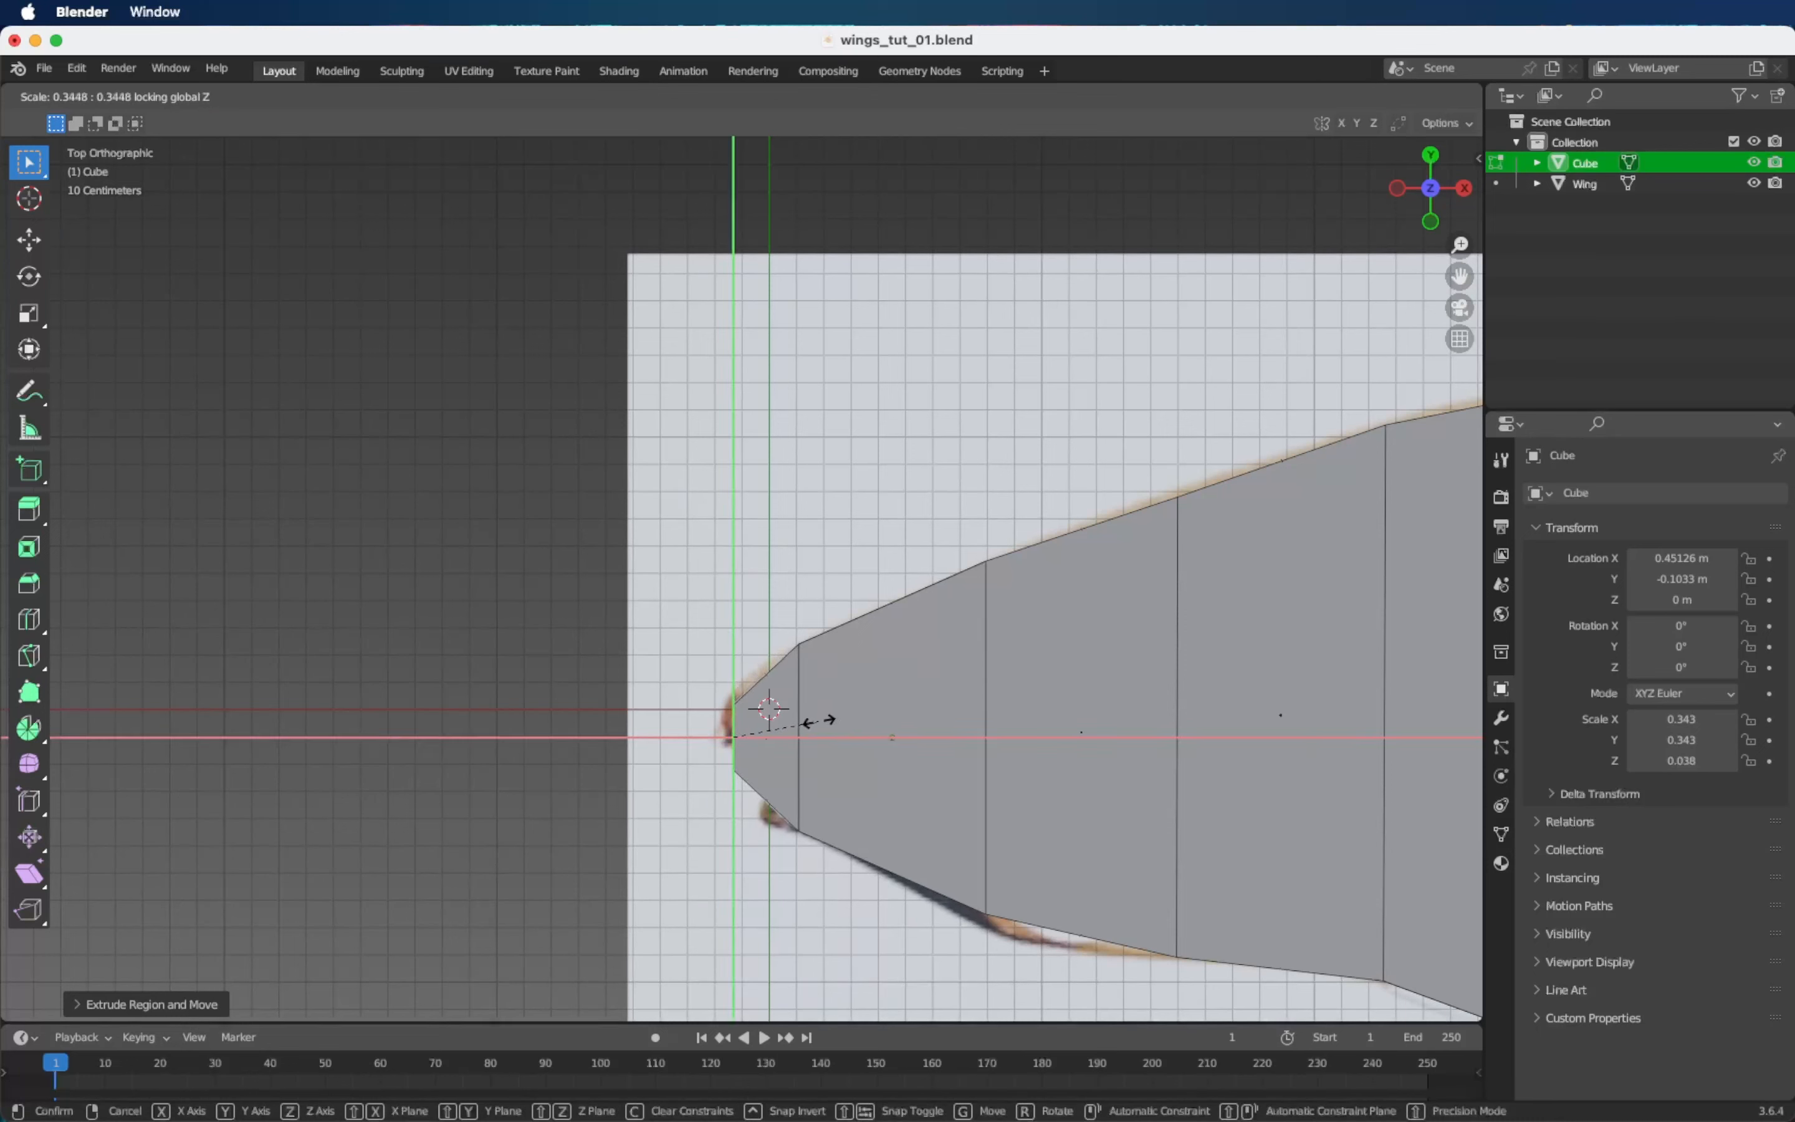
{"action": "left_click", "coordinate": [819, 720]}
{"action": "key", "text": "g"}
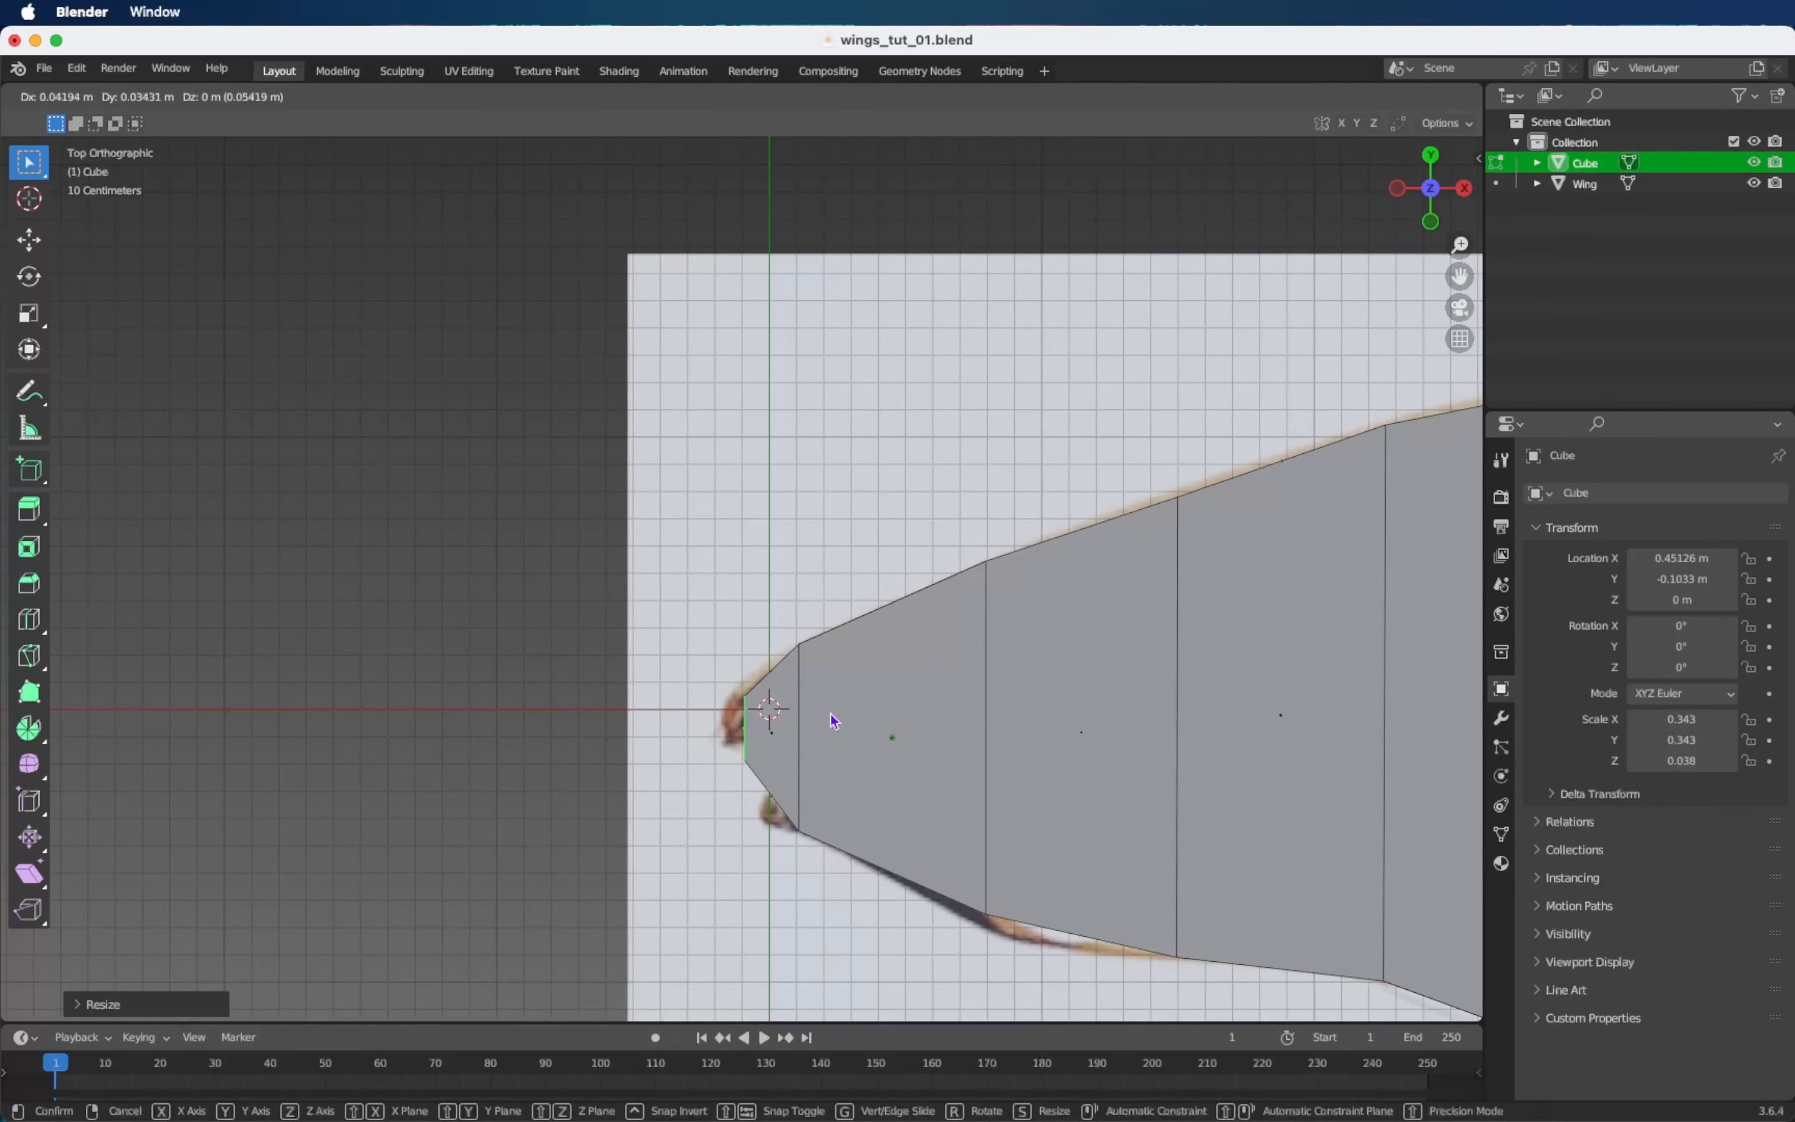
{"action": "left_click", "coordinate": [832, 718]}
Examine the completed wing mesh from root to tip against the reference outline.
{"action": "middle_click_drag", "start_coordinate": [832, 718], "coordinate": [833, 718]}
{"action": "scroll", "coordinate": [830, 712], "scroll_direction": "down", "scroll_amount": 2, "text": "ctrl"}
{"action": "scroll", "coordinate": [831, 713], "scroll_direction": "right", "scroll_amount": 5, "text": "shift"}
{"action": "scroll", "coordinate": [831, 712], "scroll_direction": "down", "scroll_amount": 4, "text": "ctrl"}
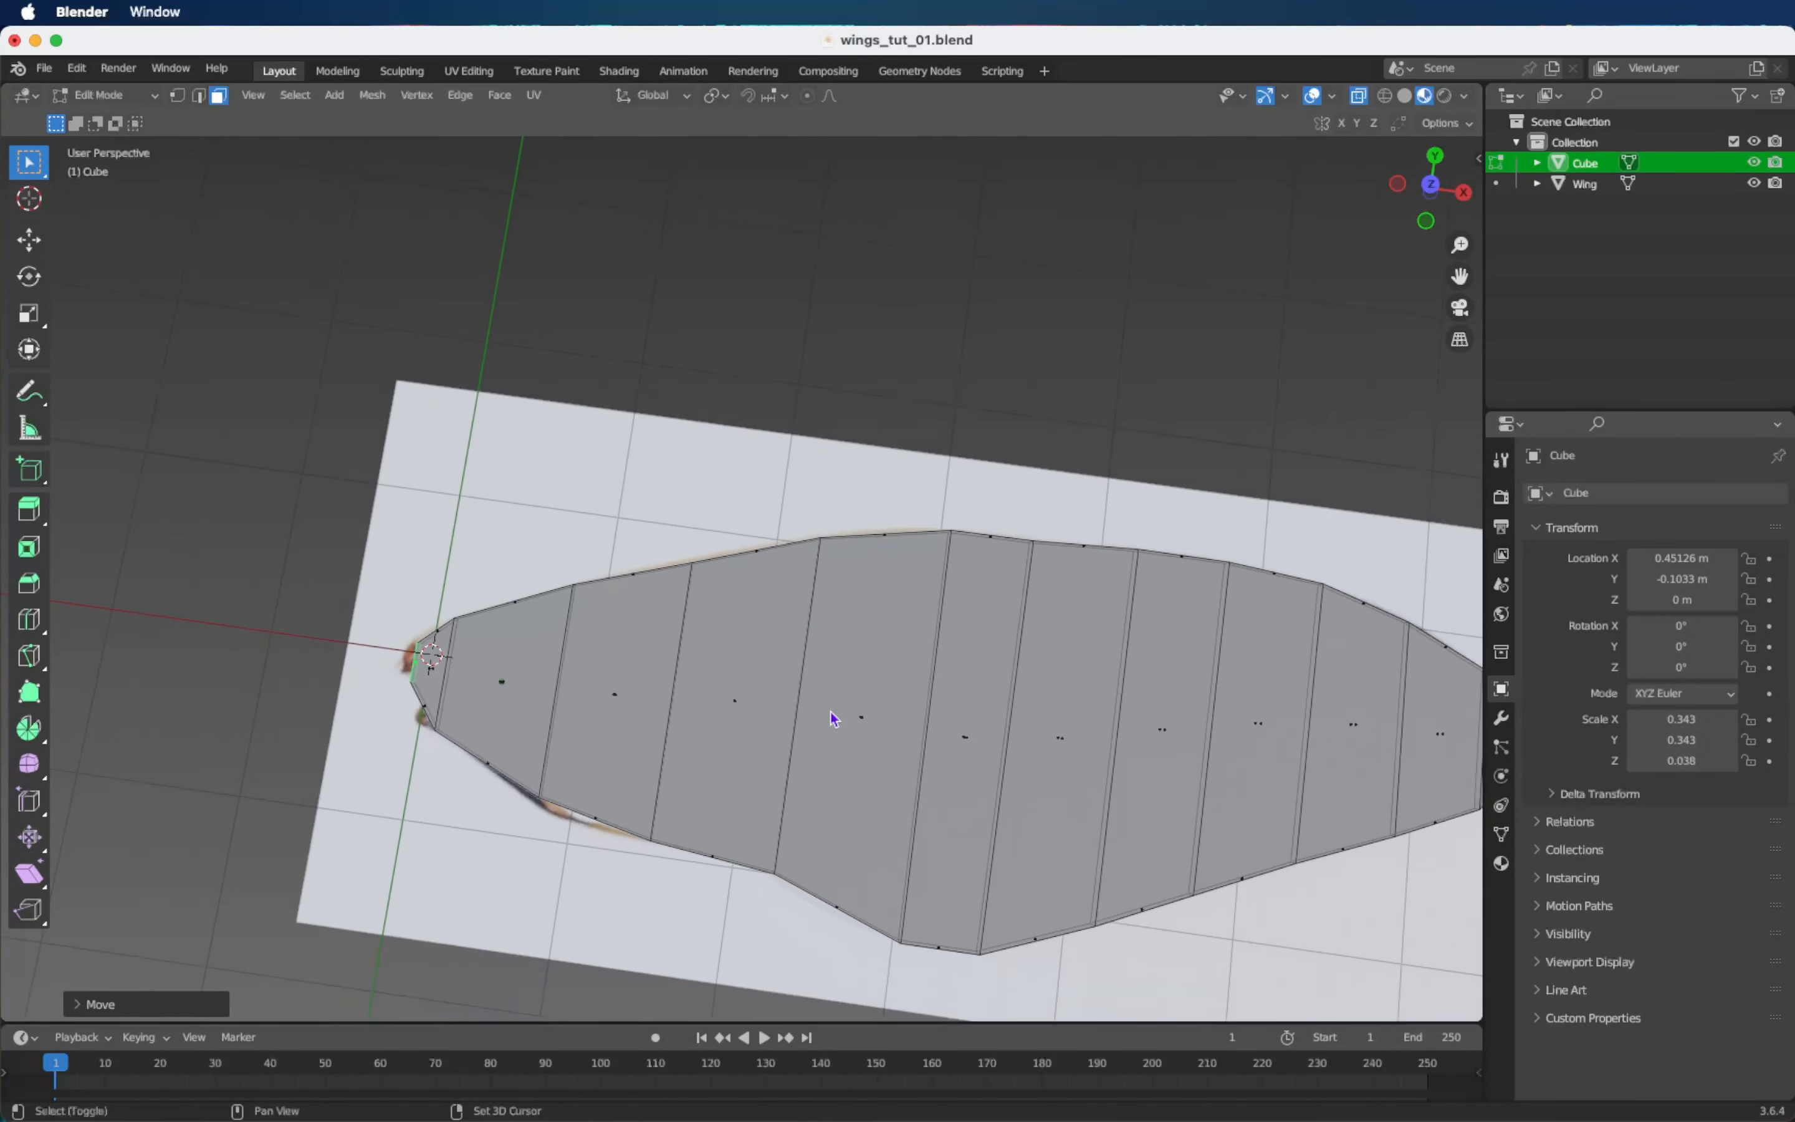
{"action": "scroll", "coordinate": [831, 713], "scroll_direction": "right", "scroll_amount": 2, "text": "shift"}
{"action": "scroll", "coordinate": [831, 712], "scroll_direction": "right", "scroll_amount": 4, "text": "shift"}
{"action": "scroll", "coordinate": [830, 712], "scroll_direction": "left", "scroll_amount": 3}
{"action": "scroll", "coordinate": [831, 712], "scroll_direction": "right", "scroll_amount": 3}
{"action": "scroll", "coordinate": [831, 713], "scroll_direction": "down", "scroll_amount": 3}
{"action": "scroll", "coordinate": [830, 710], "scroll_direction": "down", "scroll_amount": 1}
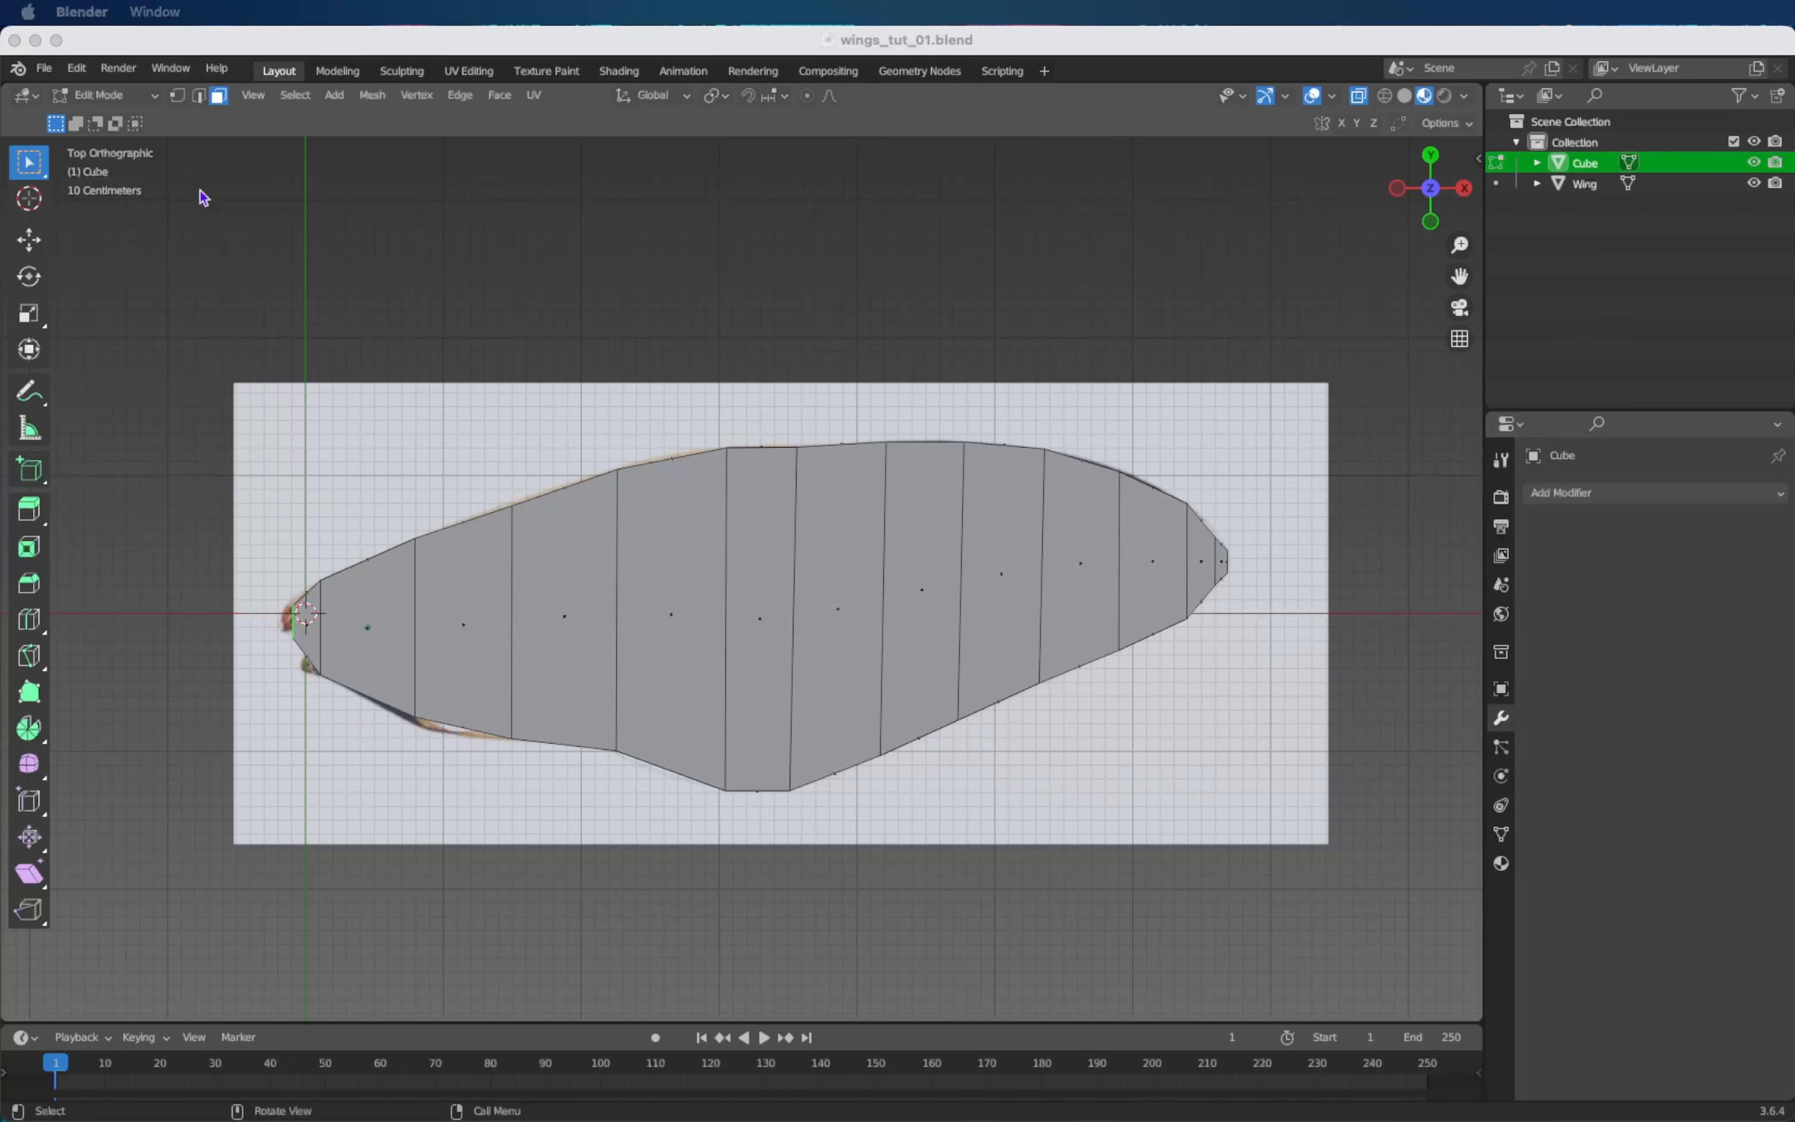
Switch the wing mesh to Object Mode and hide the Wing reference plane in the viewport and in renders.
{"action": "left_click", "coordinate": [176, 171]}
{"action": "key", "text": "Tab"}
{"action": "scroll", "coordinate": [686, 460], "scroll_direction": "down", "scroll_amount": 5}
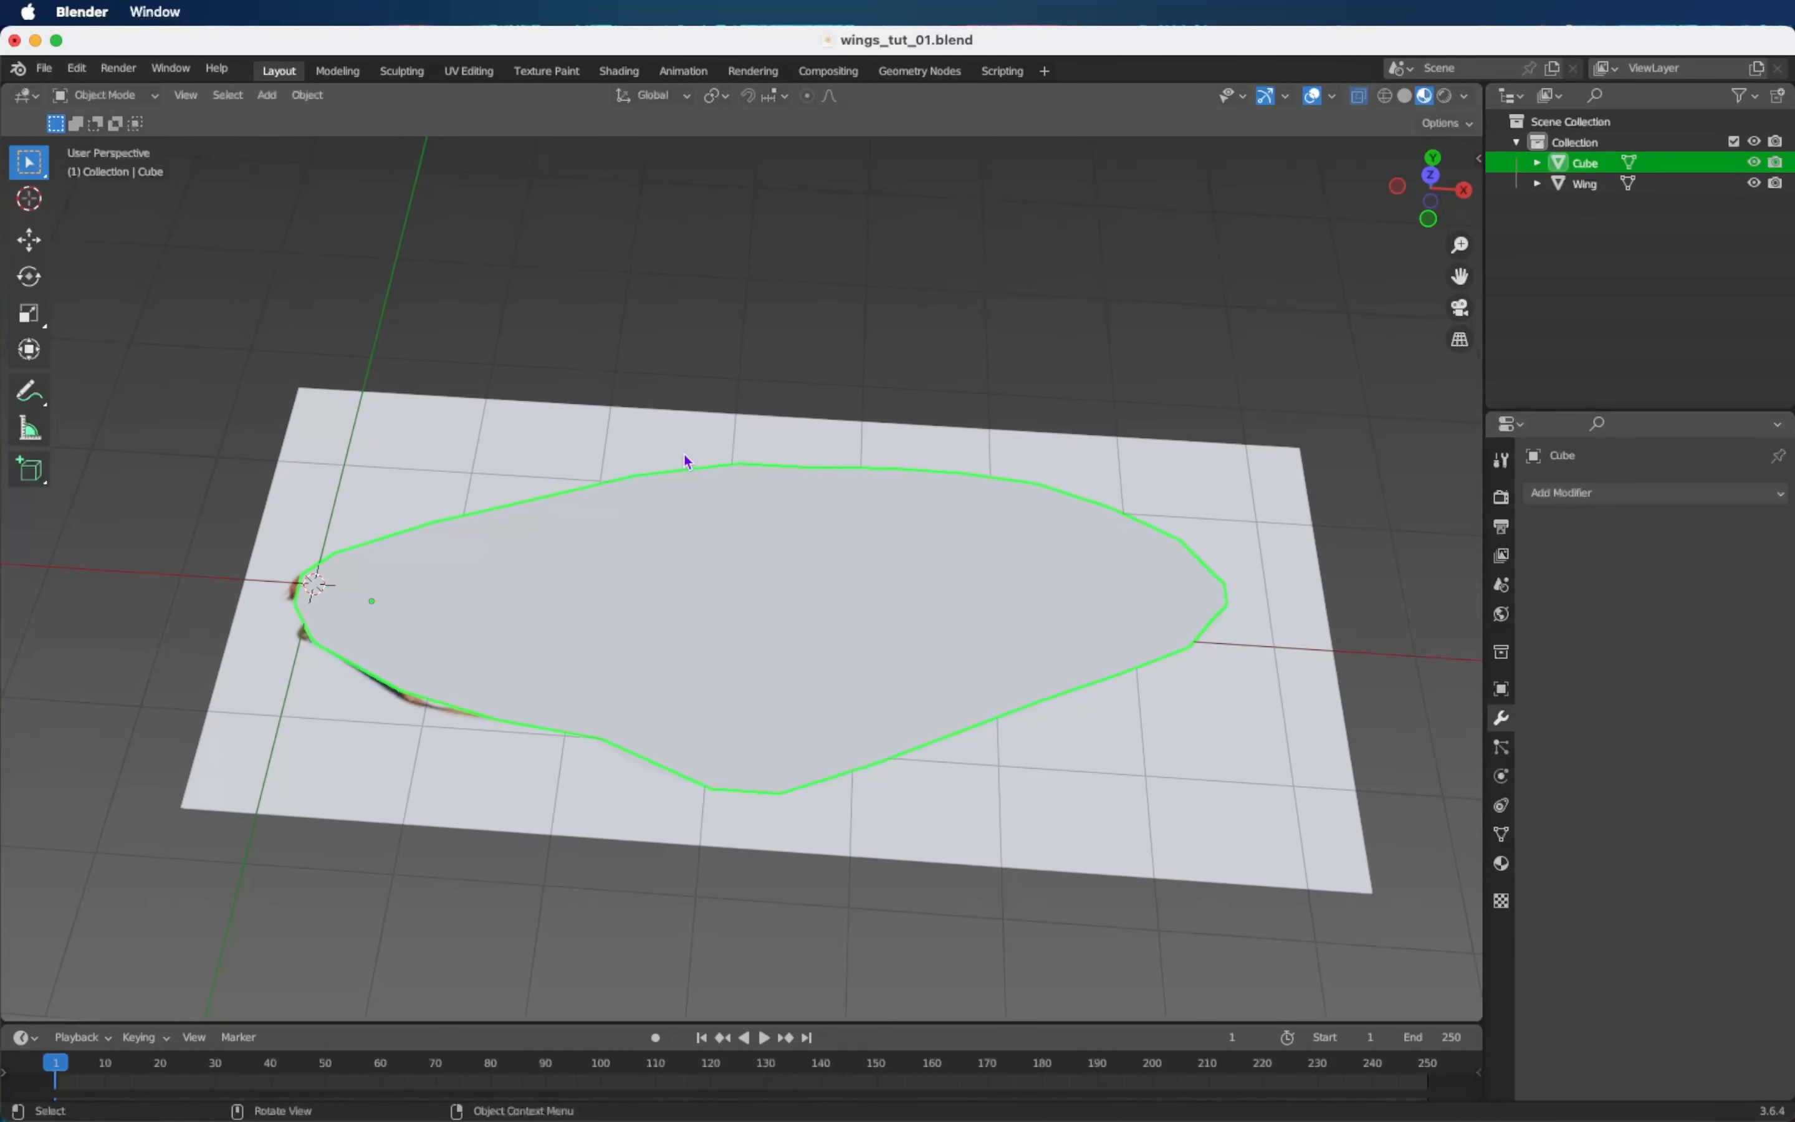
{"action": "left_click", "coordinate": [1221, 760]}
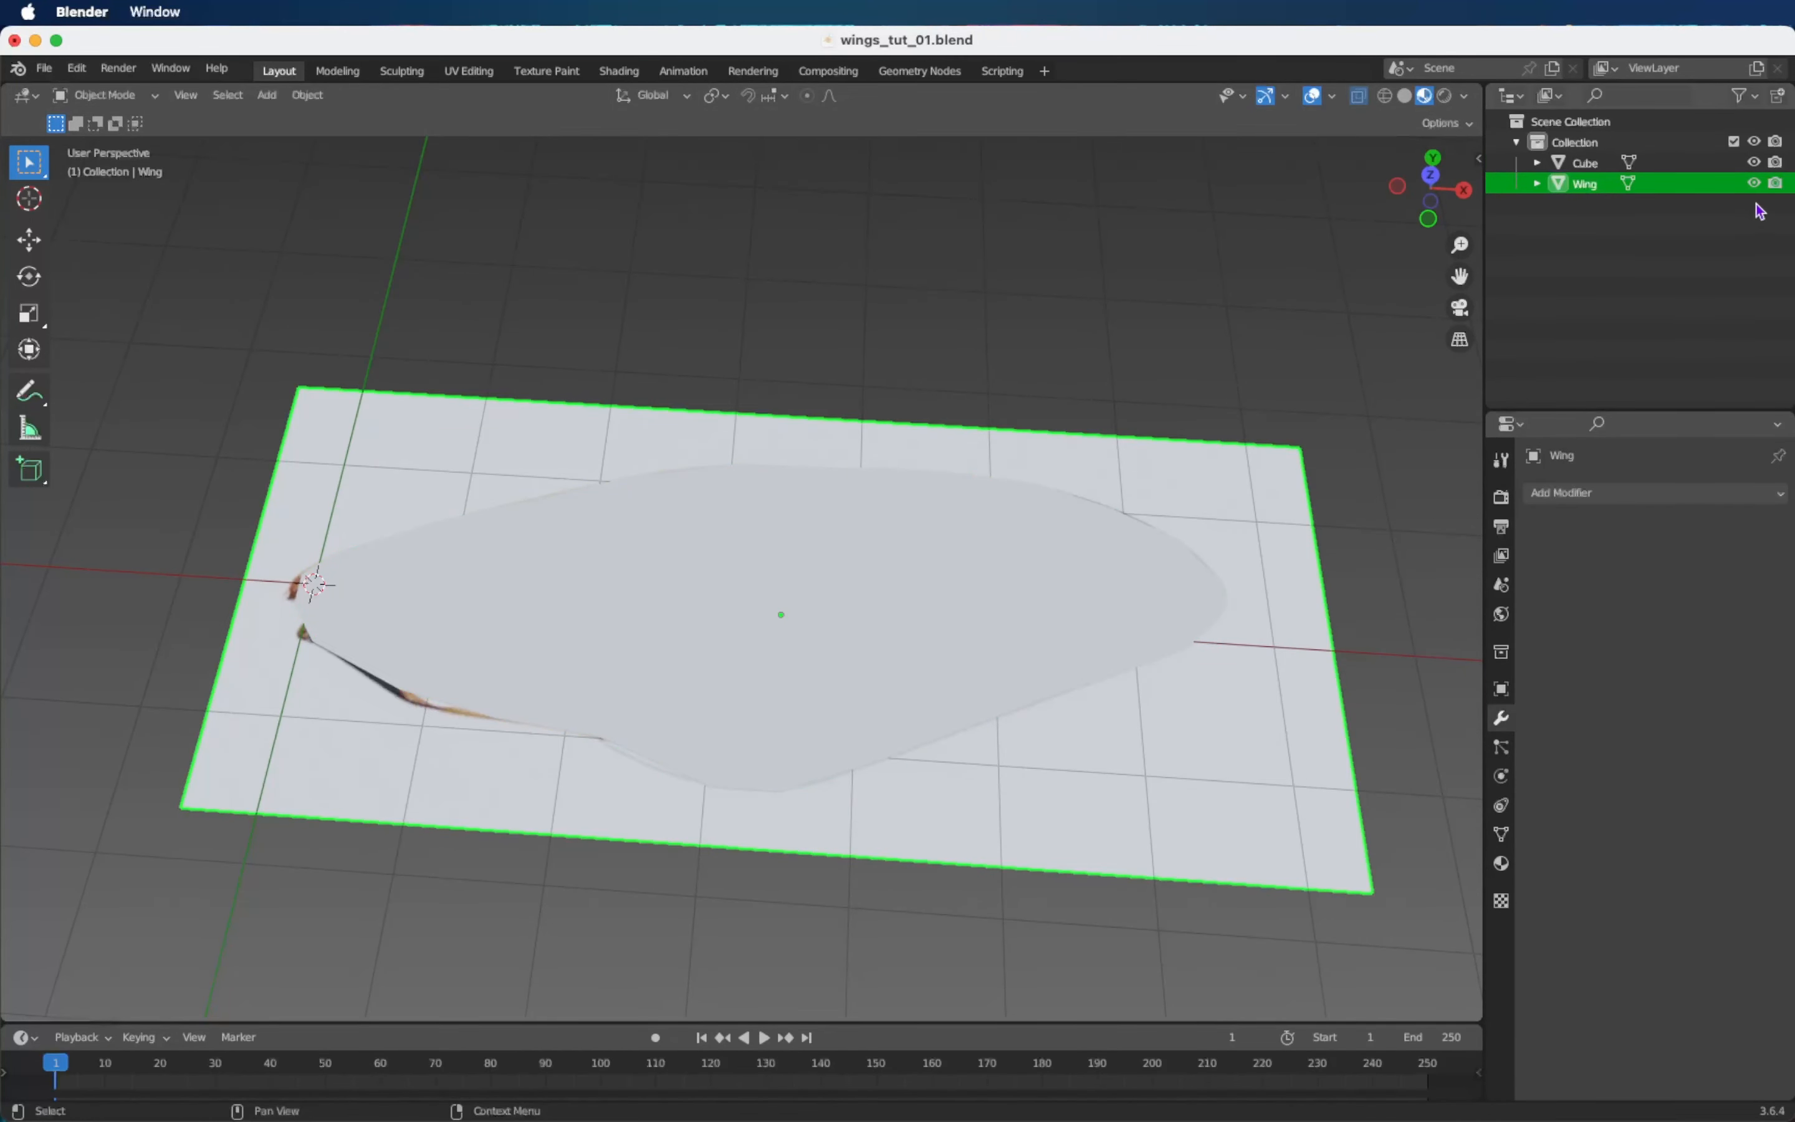
{"action": "left_click", "coordinate": [1755, 183]}
{"action": "left_click", "coordinate": [1776, 182]}
{"action": "scroll", "coordinate": [981, 536], "scroll_direction": "up", "scroll_amount": 3}
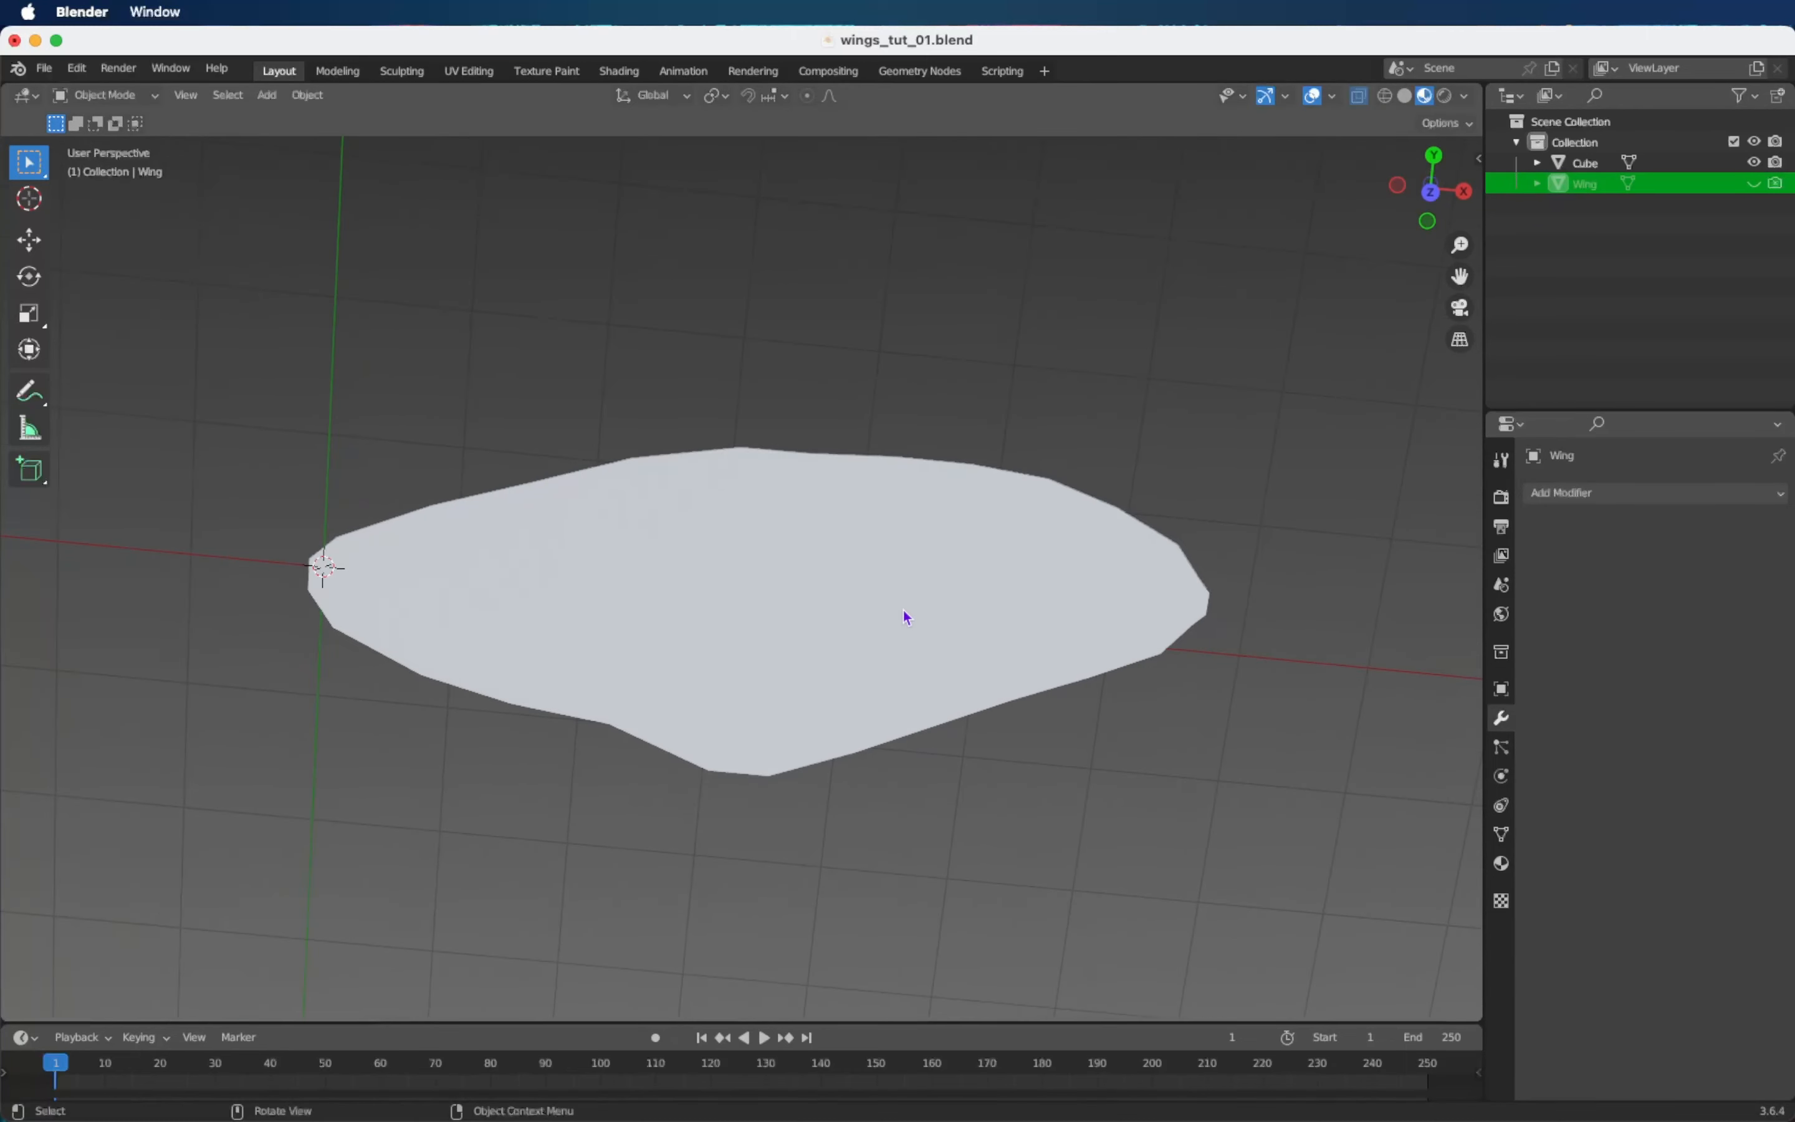
Add a Subdivision Surface modifier to the wing mesh.
{"action": "left_click", "coordinate": [909, 616]}
{"action": "scroll", "coordinate": [906, 612], "scroll_direction": "down", "scroll_amount": 3}
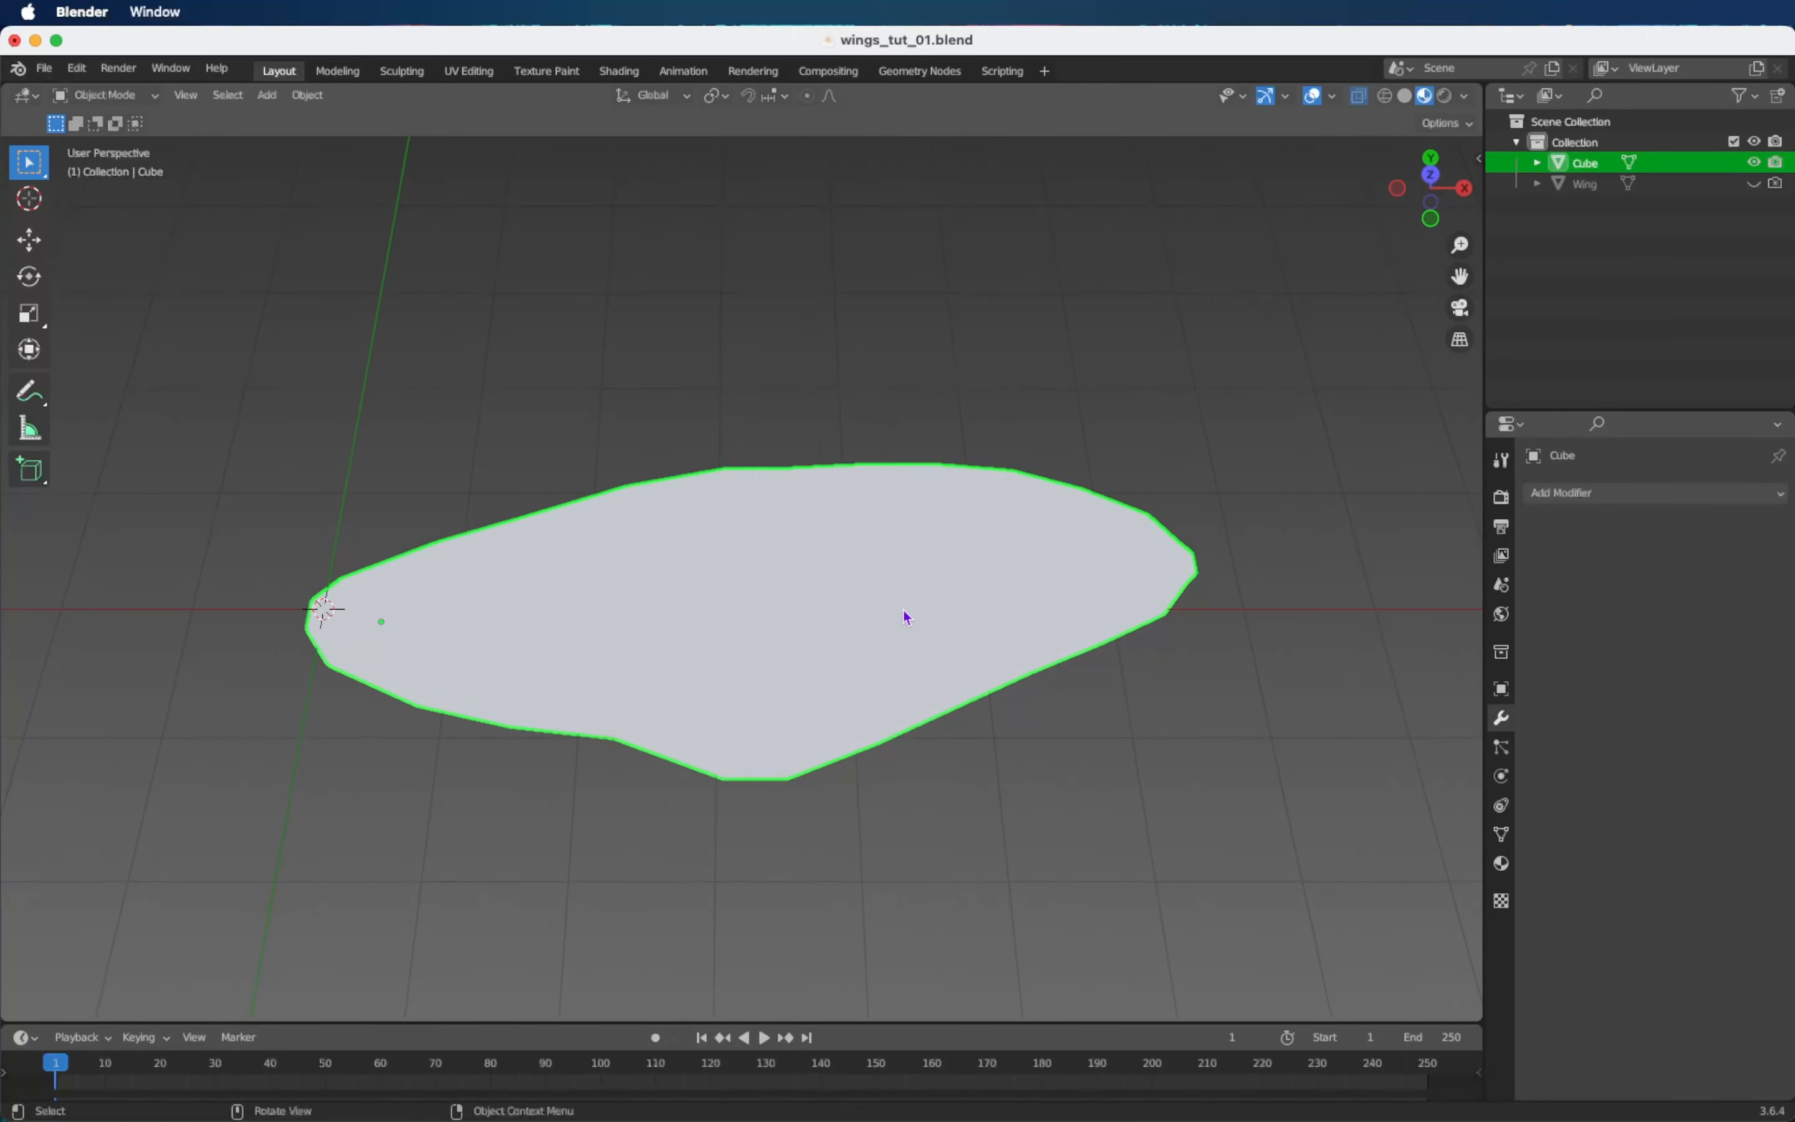
{"action": "left_click", "coordinate": [1556, 493]}
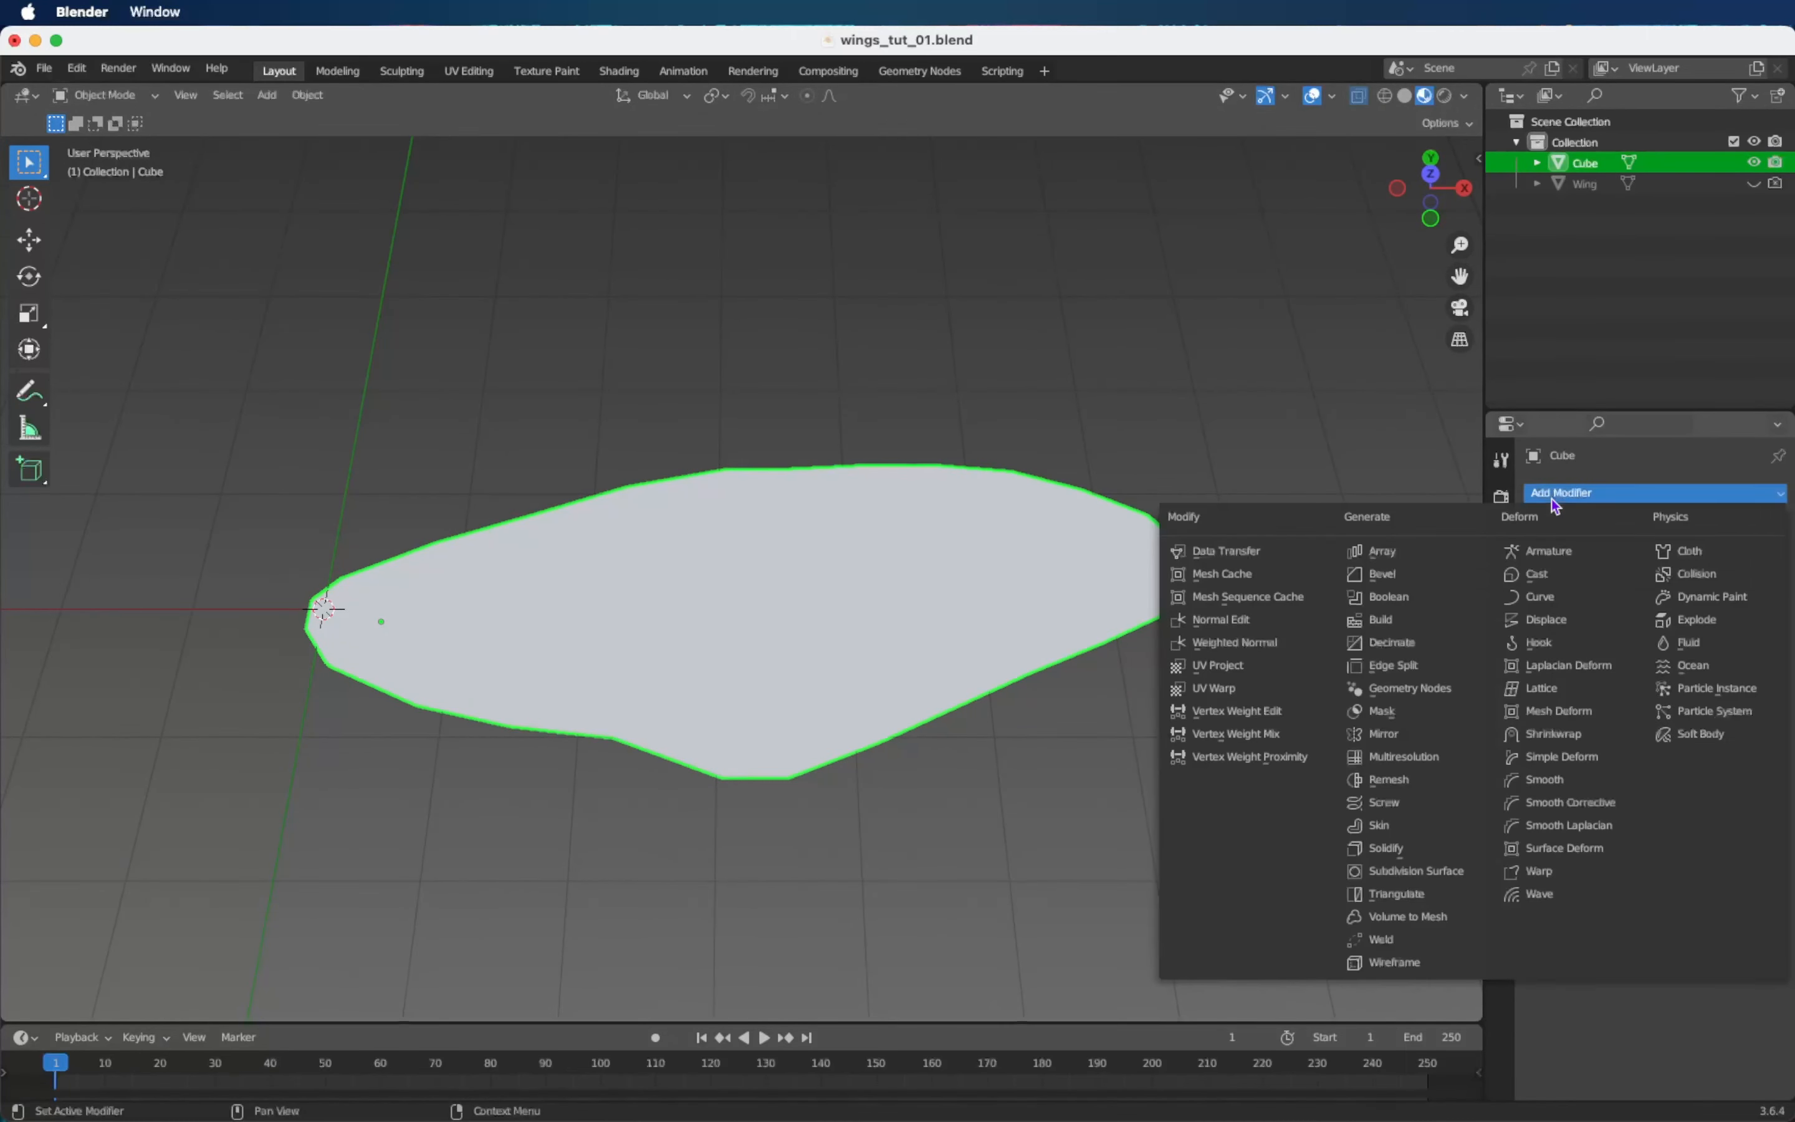
{"action": "left_click", "coordinate": [1414, 872]}
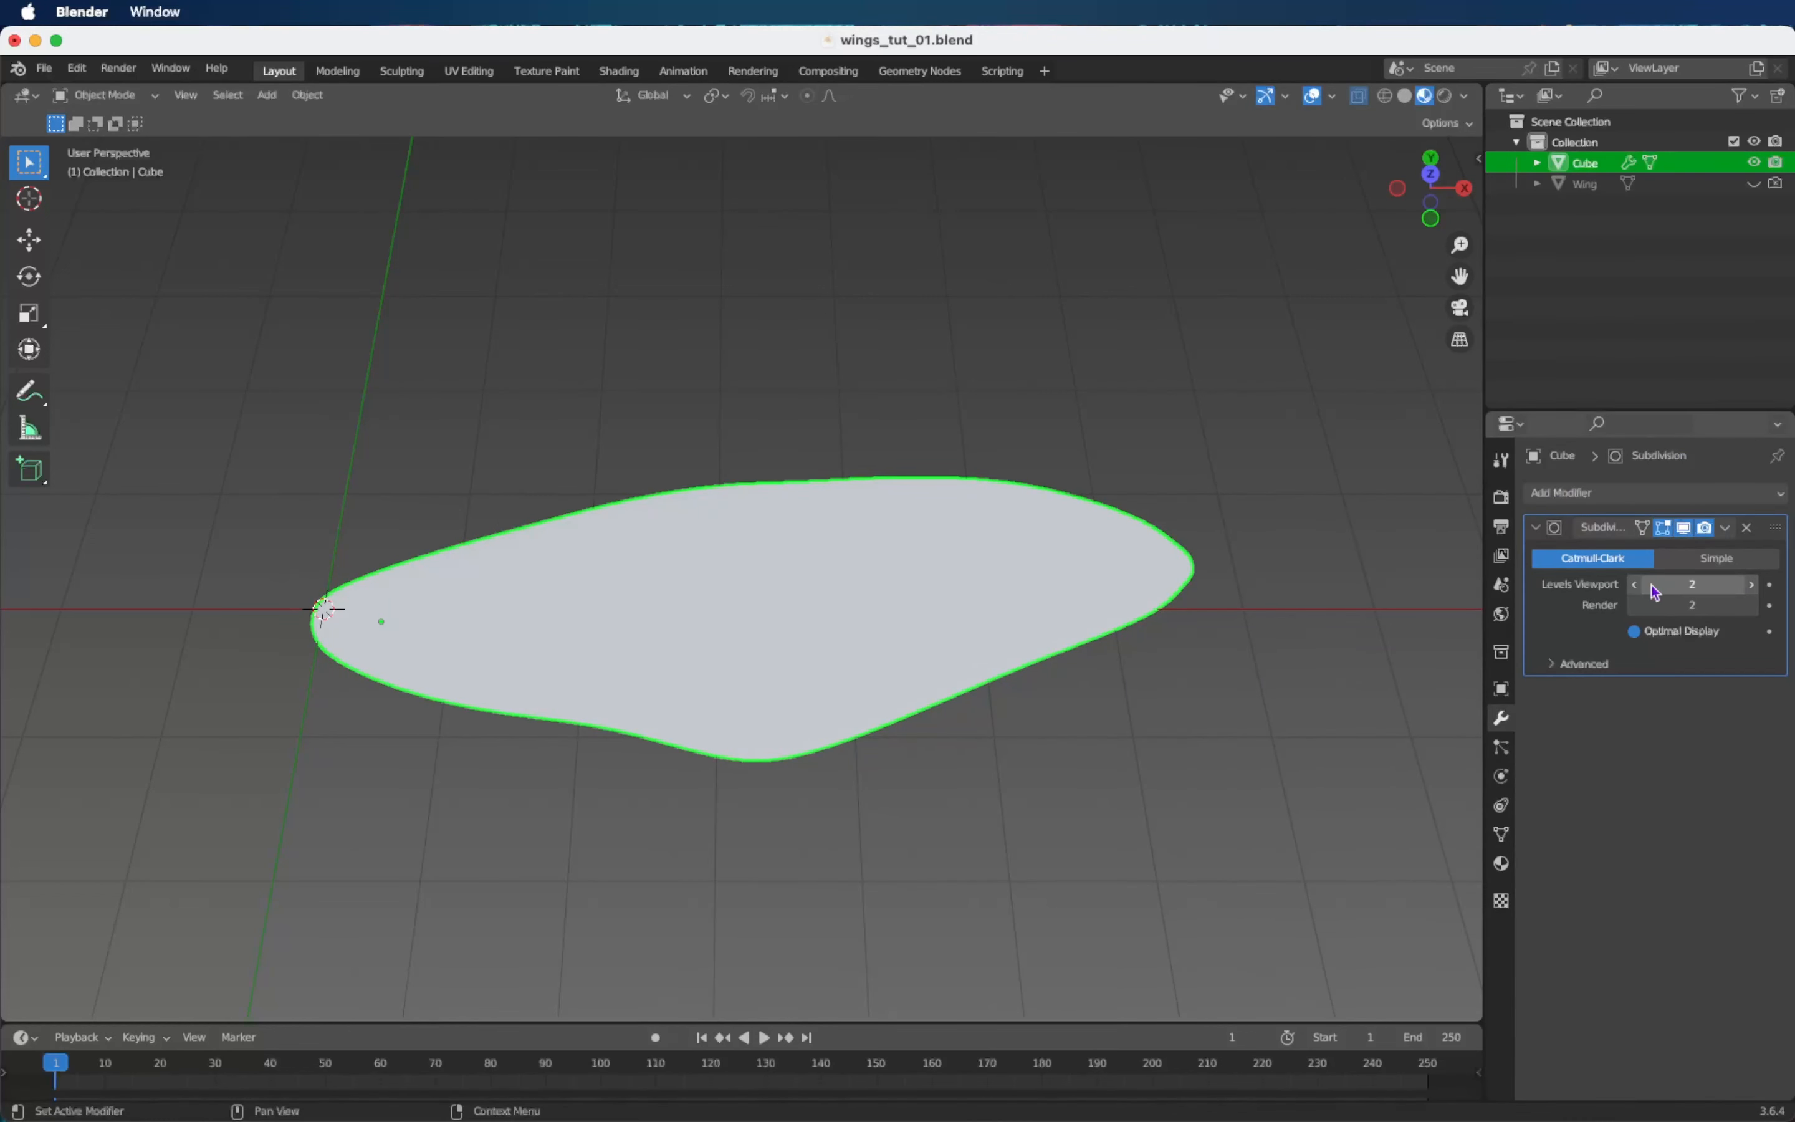
Examine the smoothed wing shape from several angles and distances.
{"action": "scroll", "coordinate": [873, 702], "scroll_direction": "up", "scroll_amount": 4}
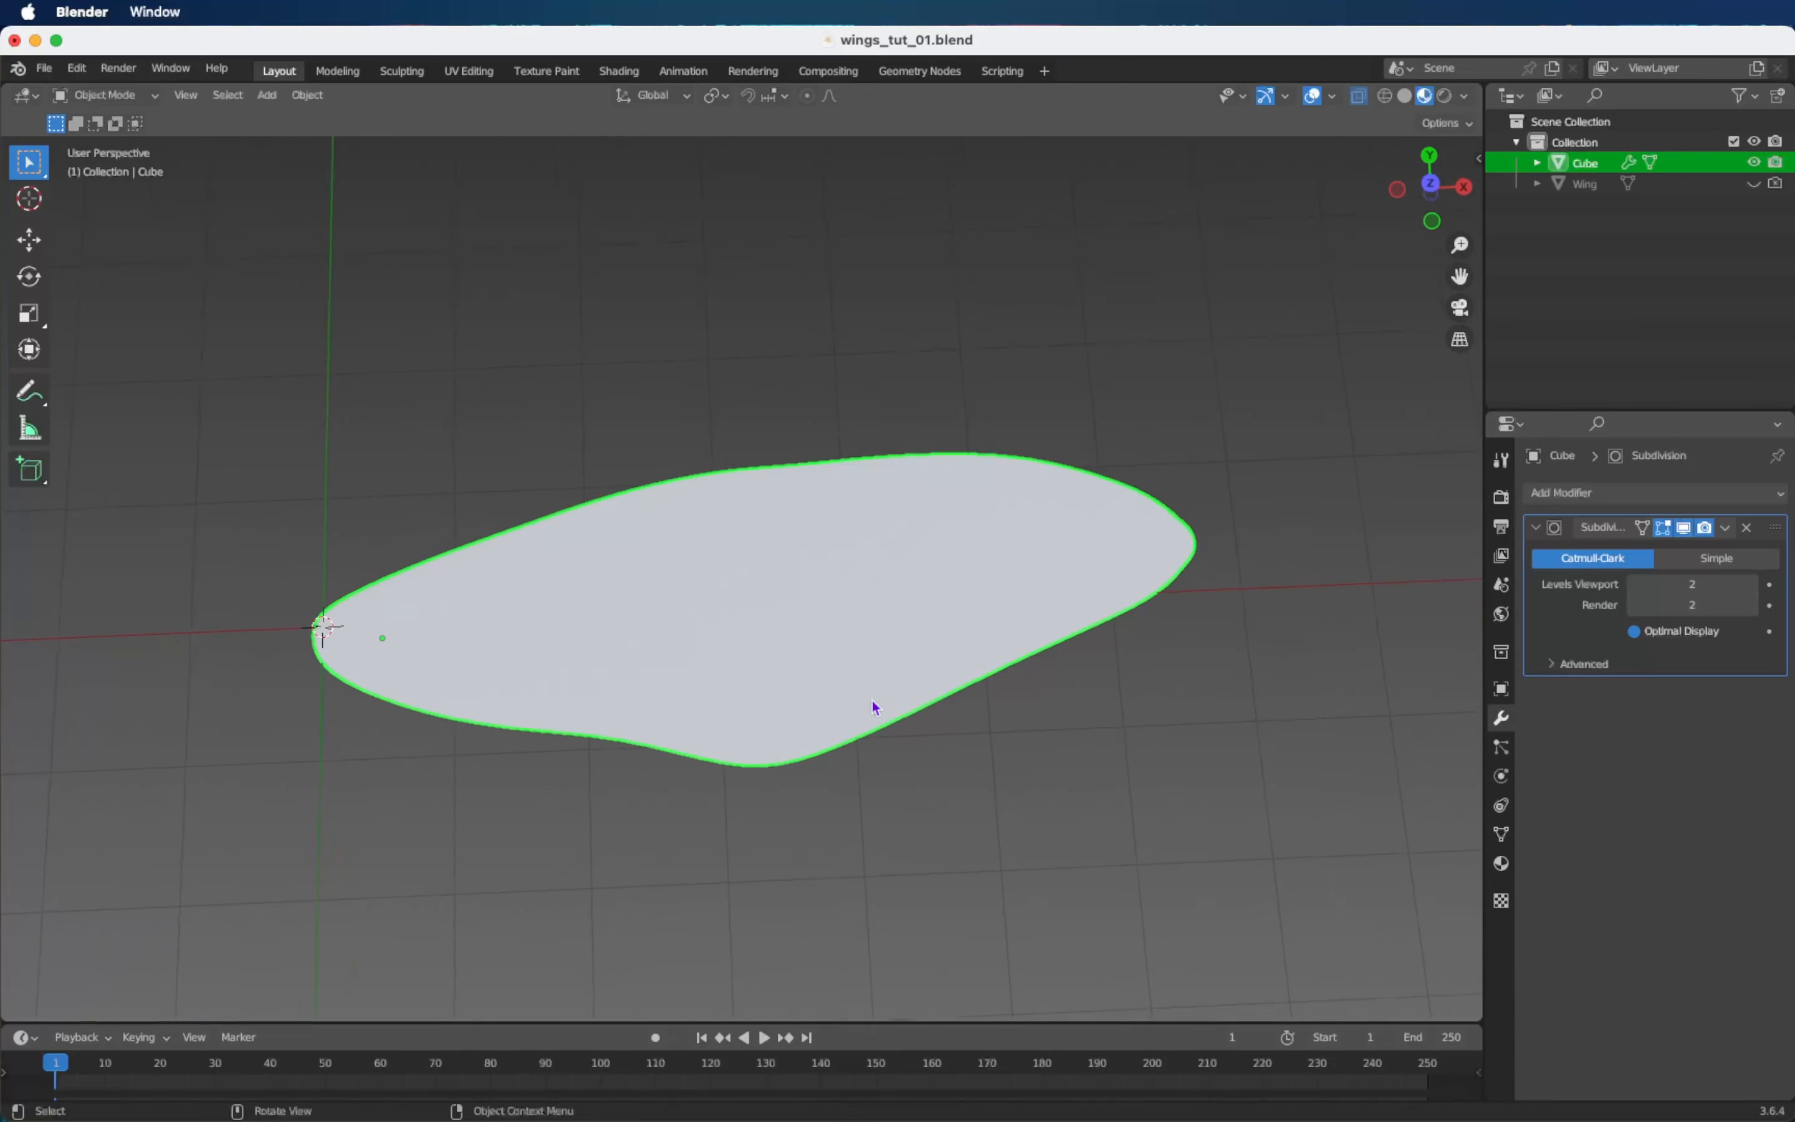
{"action": "scroll", "coordinate": [871, 698], "scroll_direction": "up", "scroll_amount": 4, "text": "ctrl"}
{"action": "scroll", "coordinate": [871, 699], "scroll_direction": "right", "scroll_amount": 3}
{"action": "scroll", "coordinate": [871, 699], "scroll_direction": "down", "scroll_amount": 3}
{"action": "scroll", "coordinate": [871, 699], "scroll_direction": "down", "scroll_amount": 1, "text": "ctrl"}
{"action": "scroll", "coordinate": [831, 404], "scroll_direction": "down", "scroll_amount": 1, "text": "ctrl"}
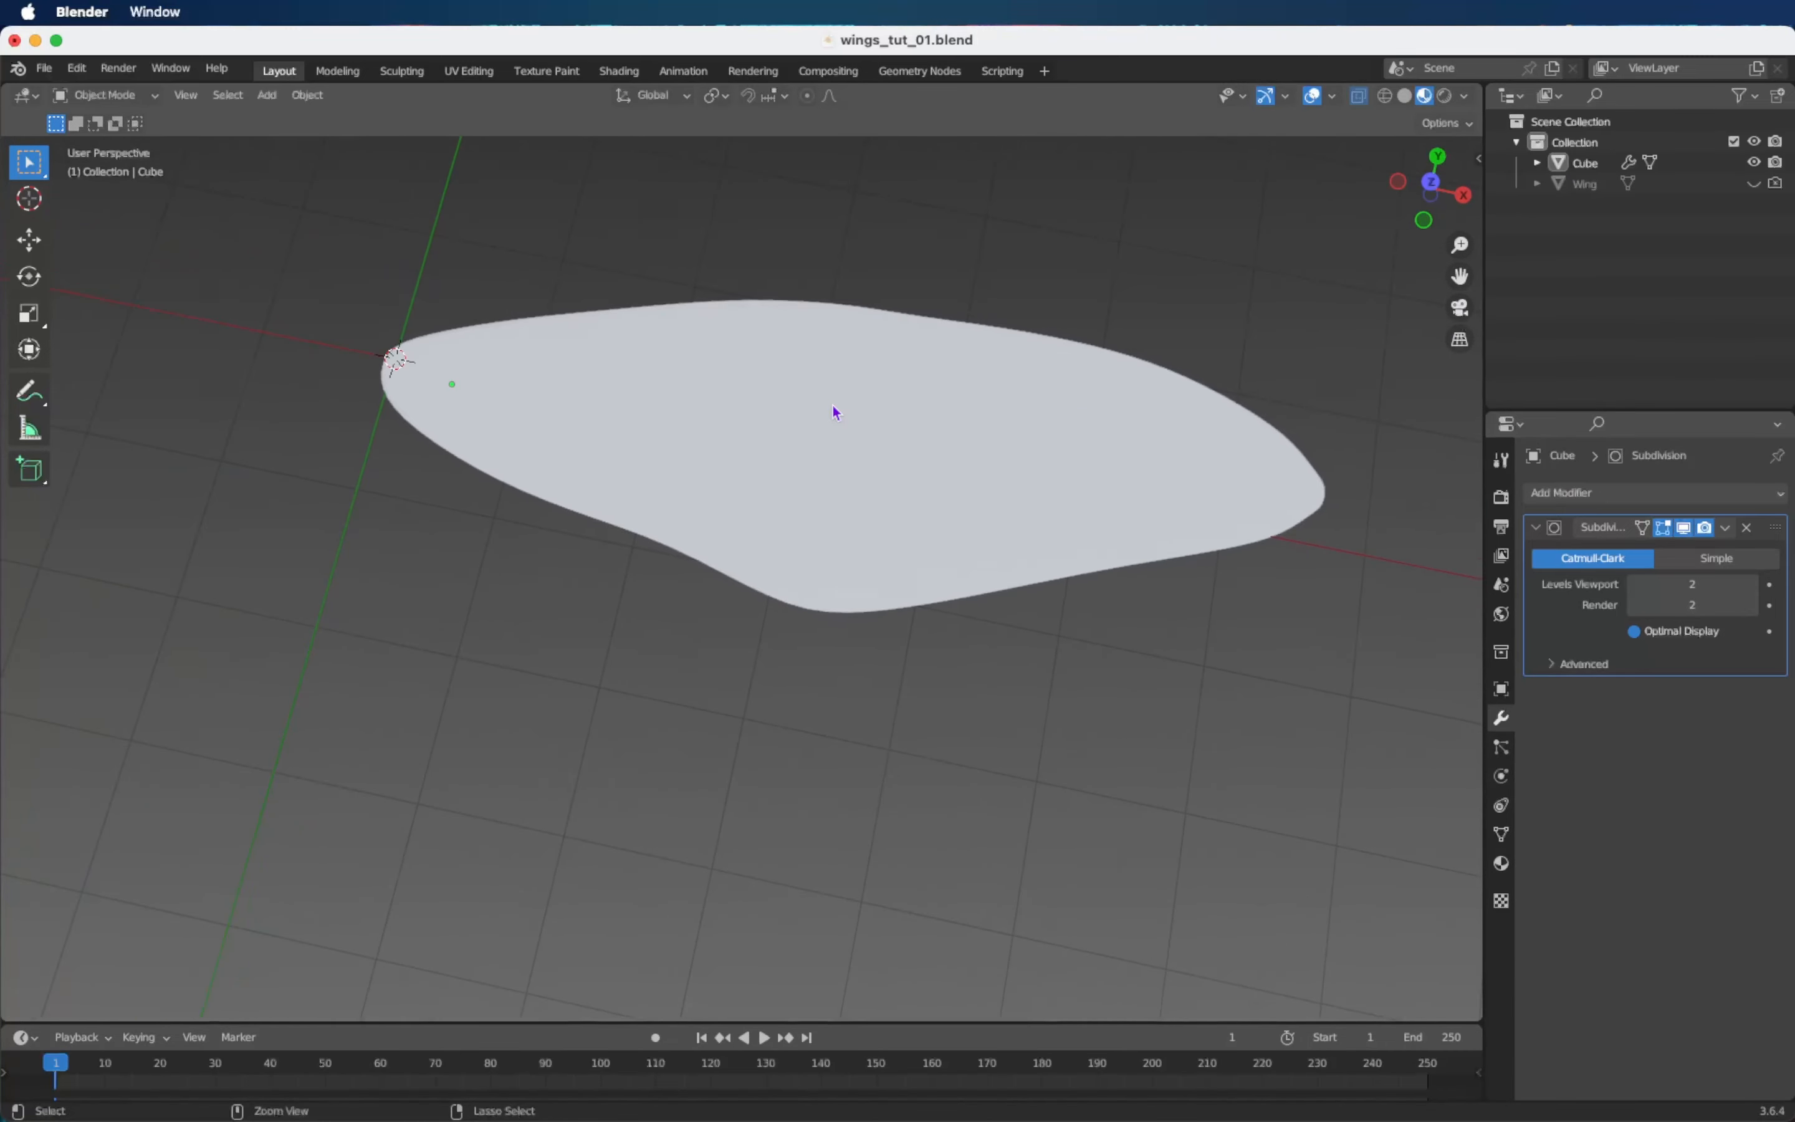
{"action": "scroll", "coordinate": [831, 404], "scroll_direction": "down", "scroll_amount": 2}
{"action": "scroll", "coordinate": [832, 404], "scroll_direction": "up", "scroll_amount": 4, "text": "ctrl"}
{"action": "scroll", "coordinate": [831, 403], "scroll_direction": "up", "scroll_amount": 1, "text": "shift"}
{"action": "scroll", "coordinate": [832, 404], "scroll_direction": "down", "scroll_amount": 2, "text": "shift"}
{"action": "scroll", "coordinate": [831, 404], "scroll_direction": "down", "scroll_amount": 4, "text": "ctrl"}
{"action": "scroll", "coordinate": [831, 404], "scroll_direction": "up", "scroll_amount": 2, "text": "shift"}
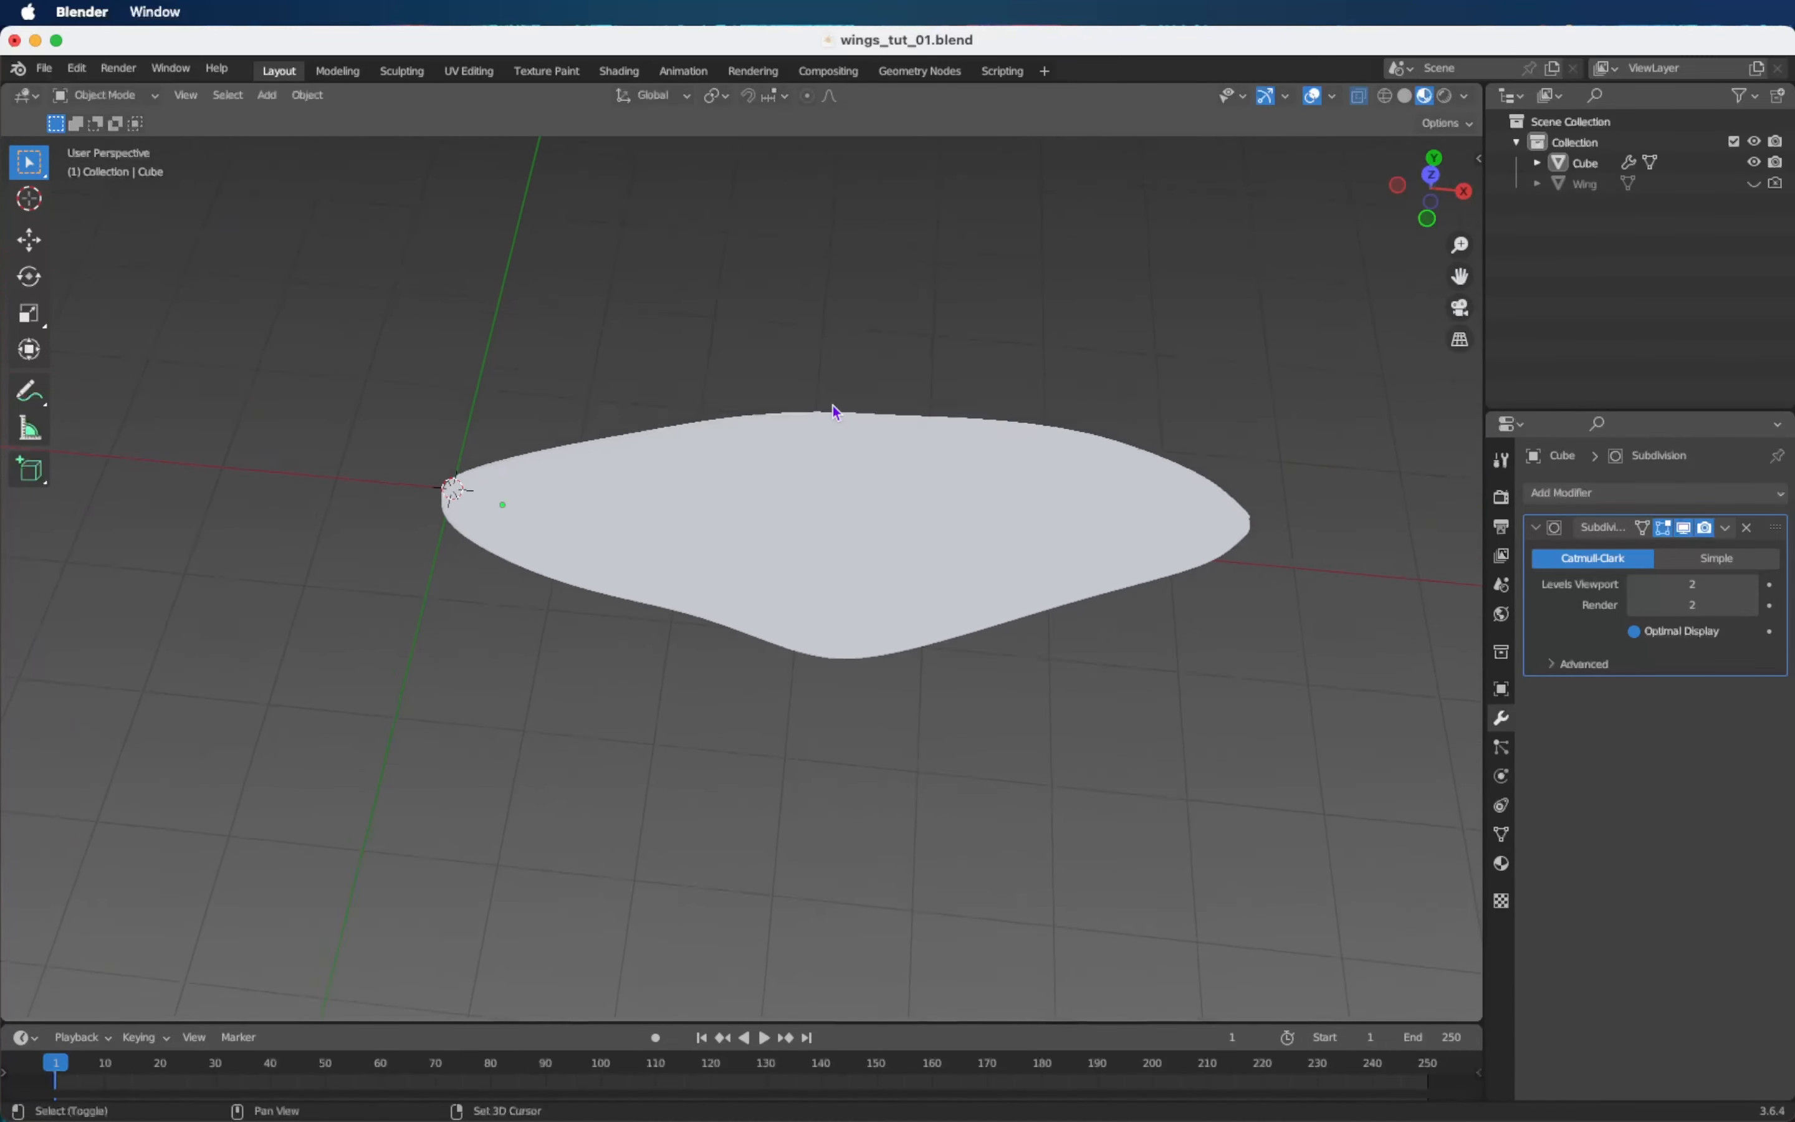
{"action": "scroll", "coordinate": [834, 410], "scroll_direction": "up", "scroll_amount": 1, "text": "shift"}
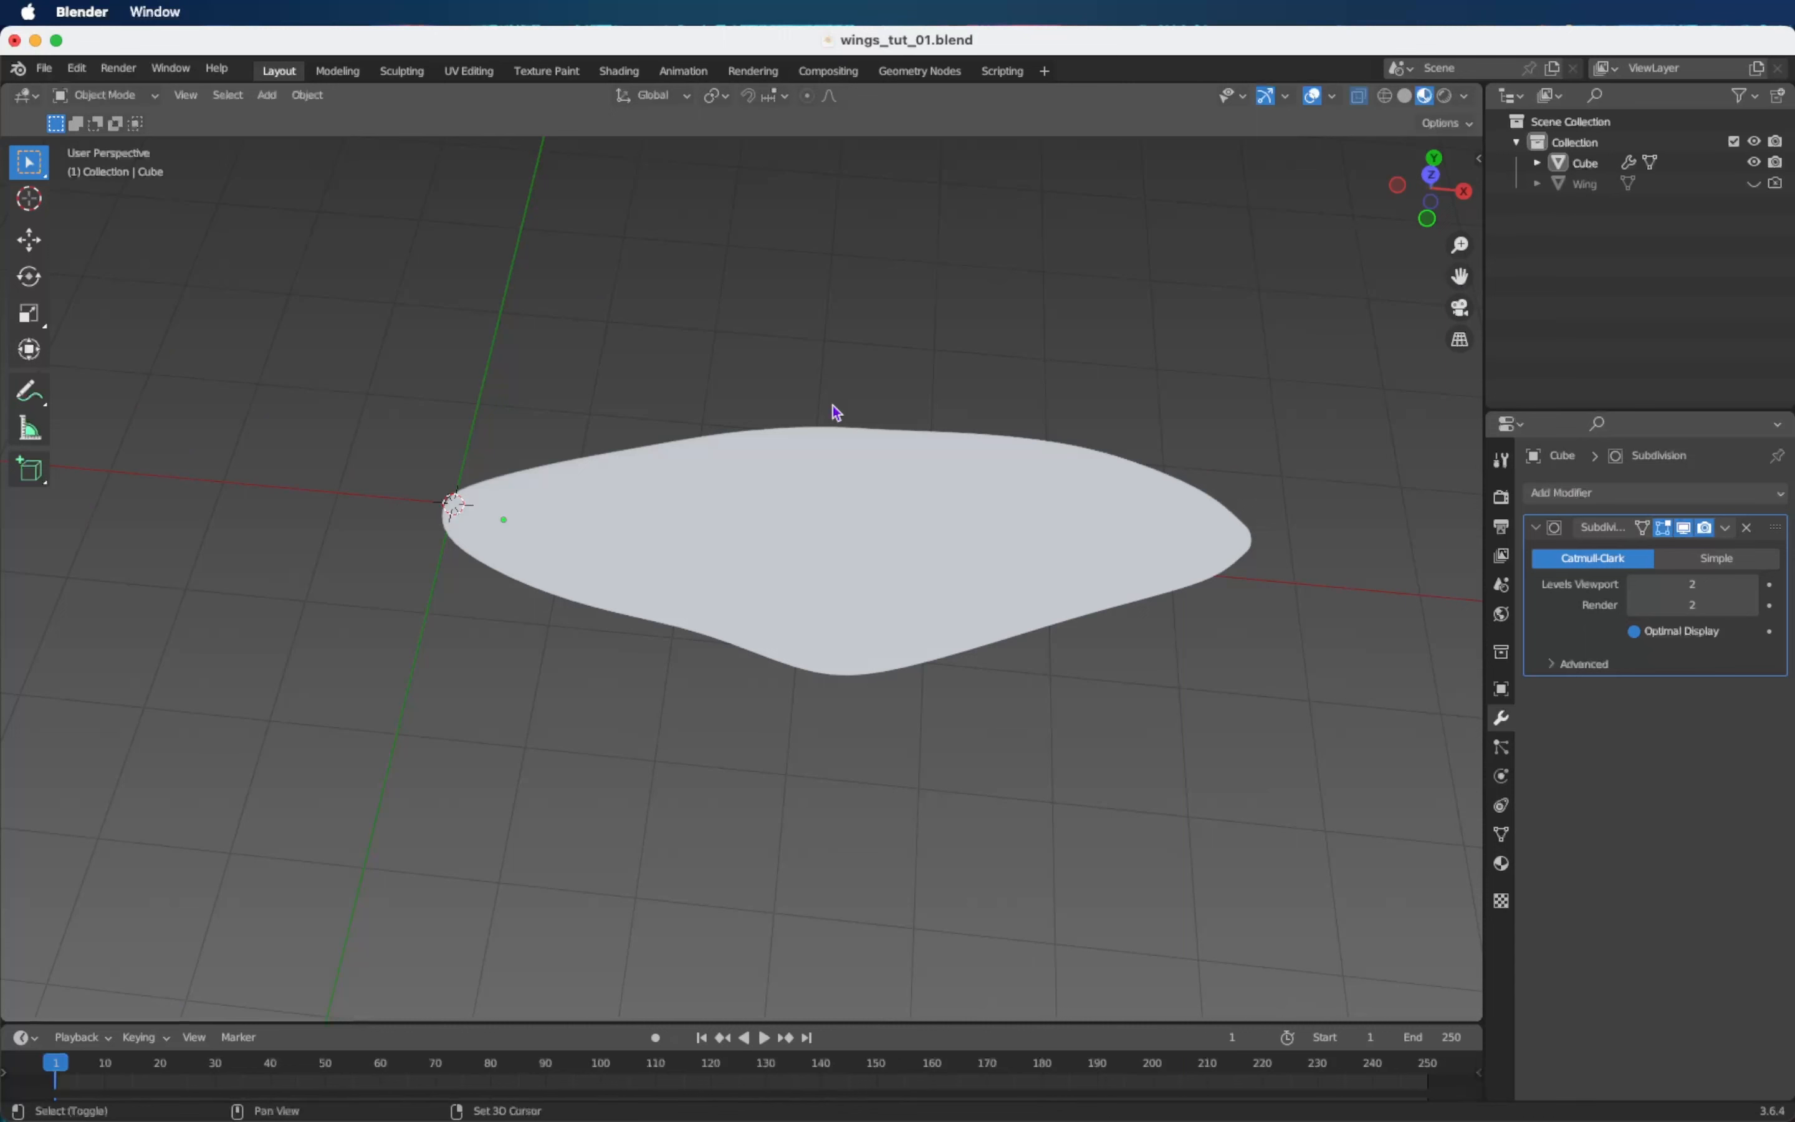
Add a Bezier curve at the wing root.
{"action": "key", "text": "shift+a"}
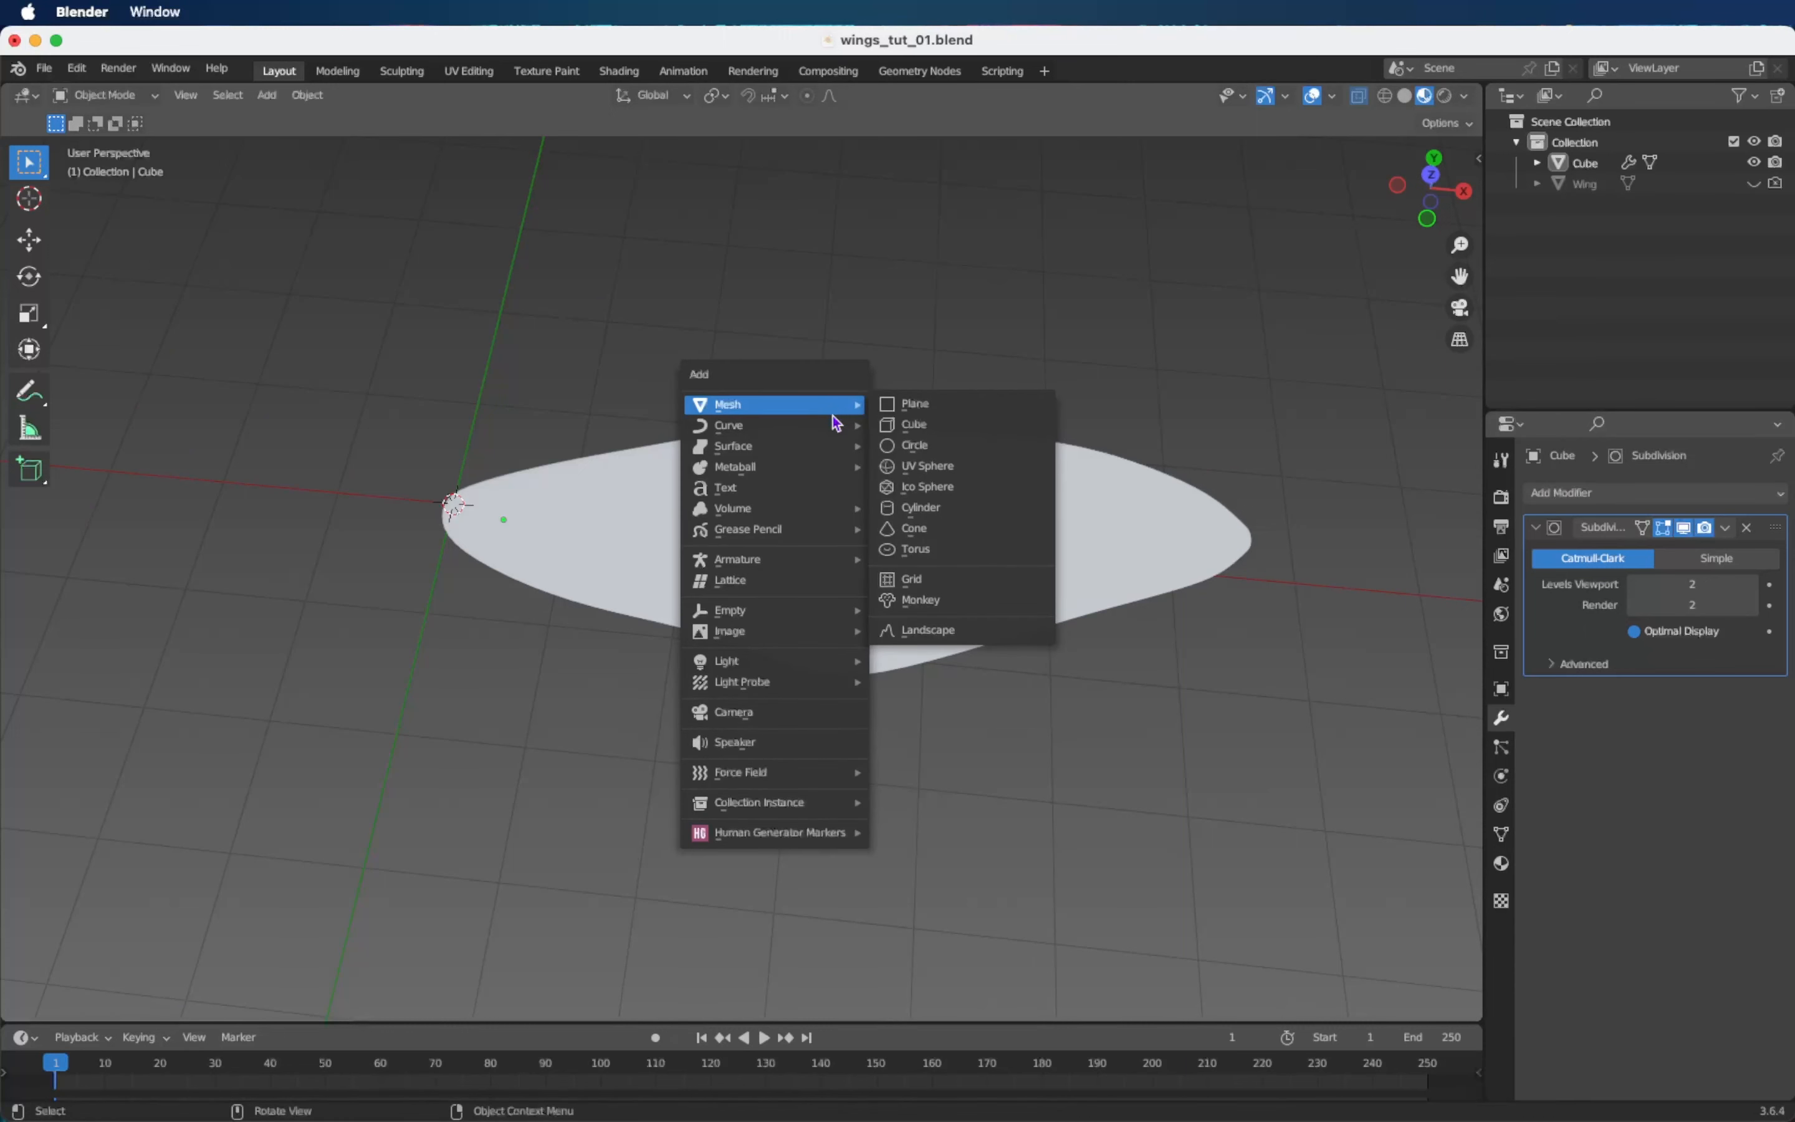
{"action": "mouse_move", "coordinate": [834, 426]}
{"action": "left_click", "coordinate": [897, 432]}
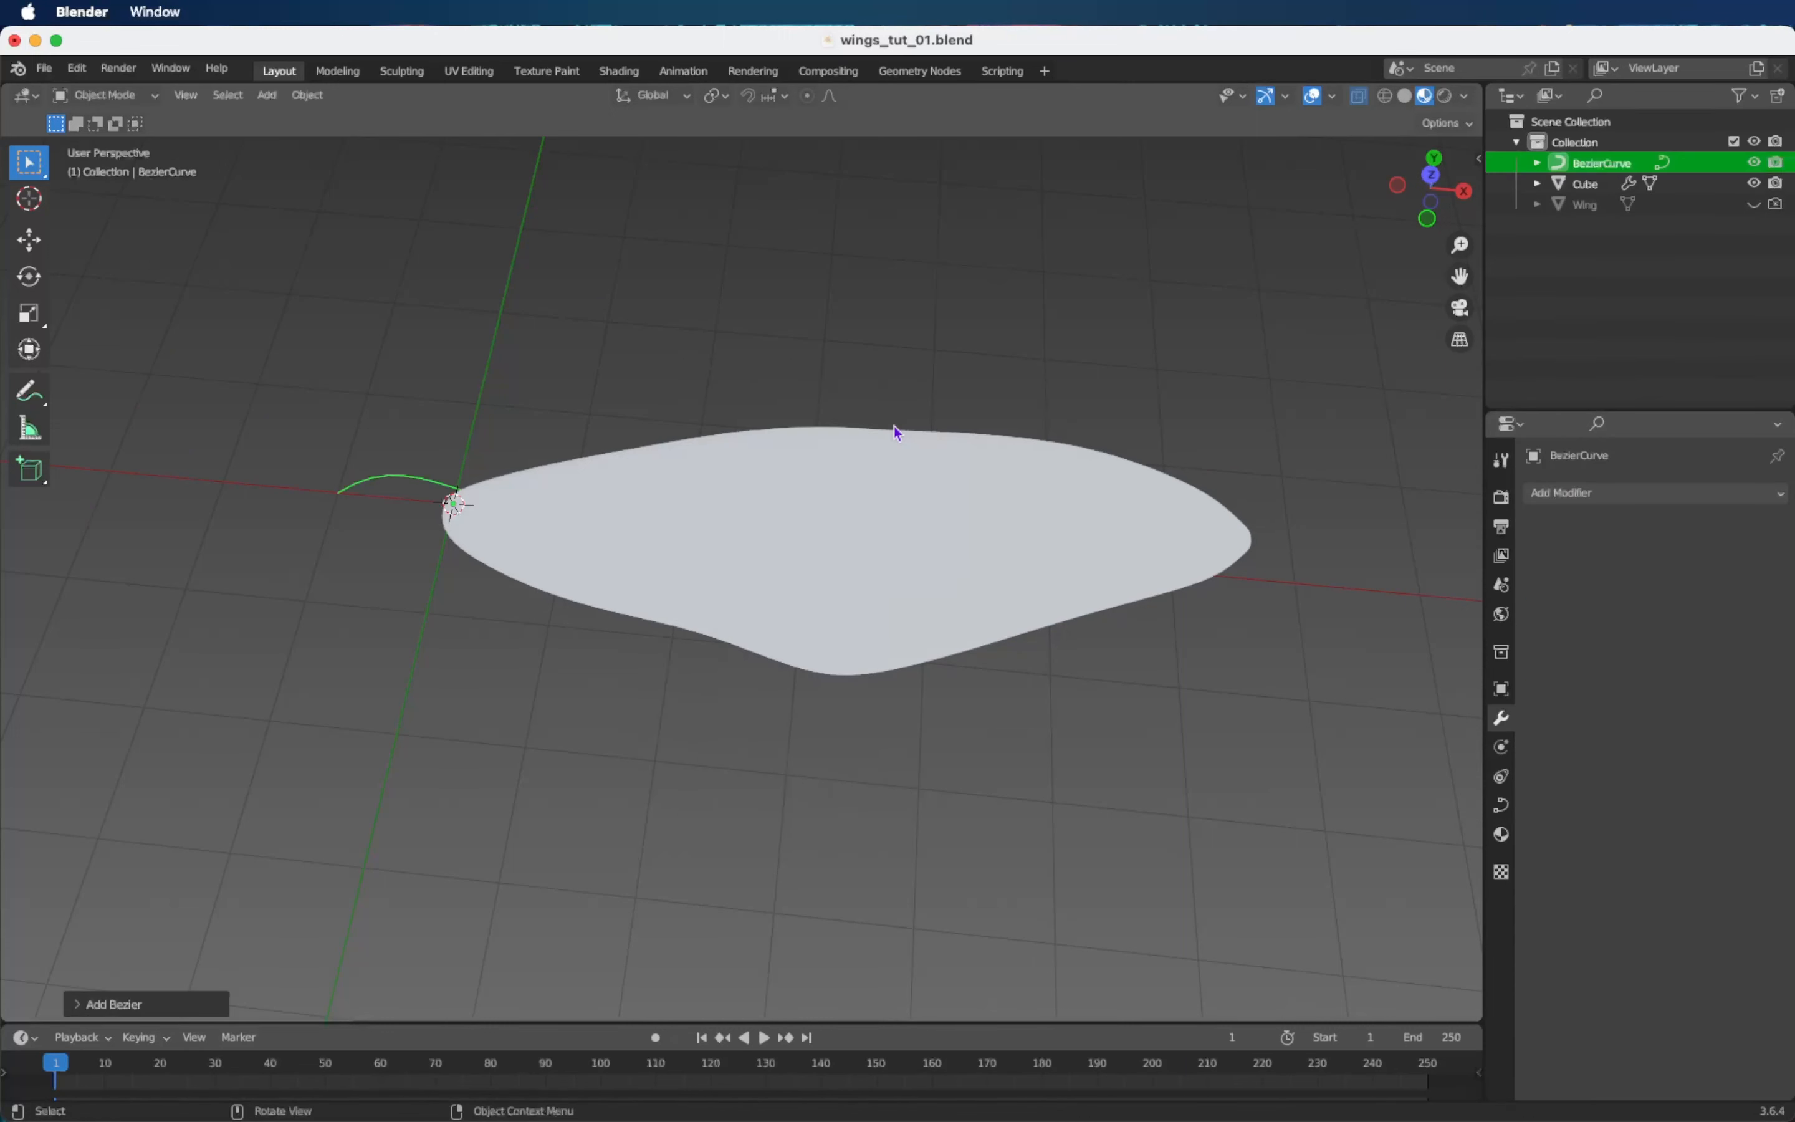
{"action": "scroll", "coordinate": [647, 545], "scroll_direction": "up", "scroll_amount": 4}
{"action": "scroll", "coordinate": [647, 554], "scroll_direction": "up", "scroll_amount": 2}
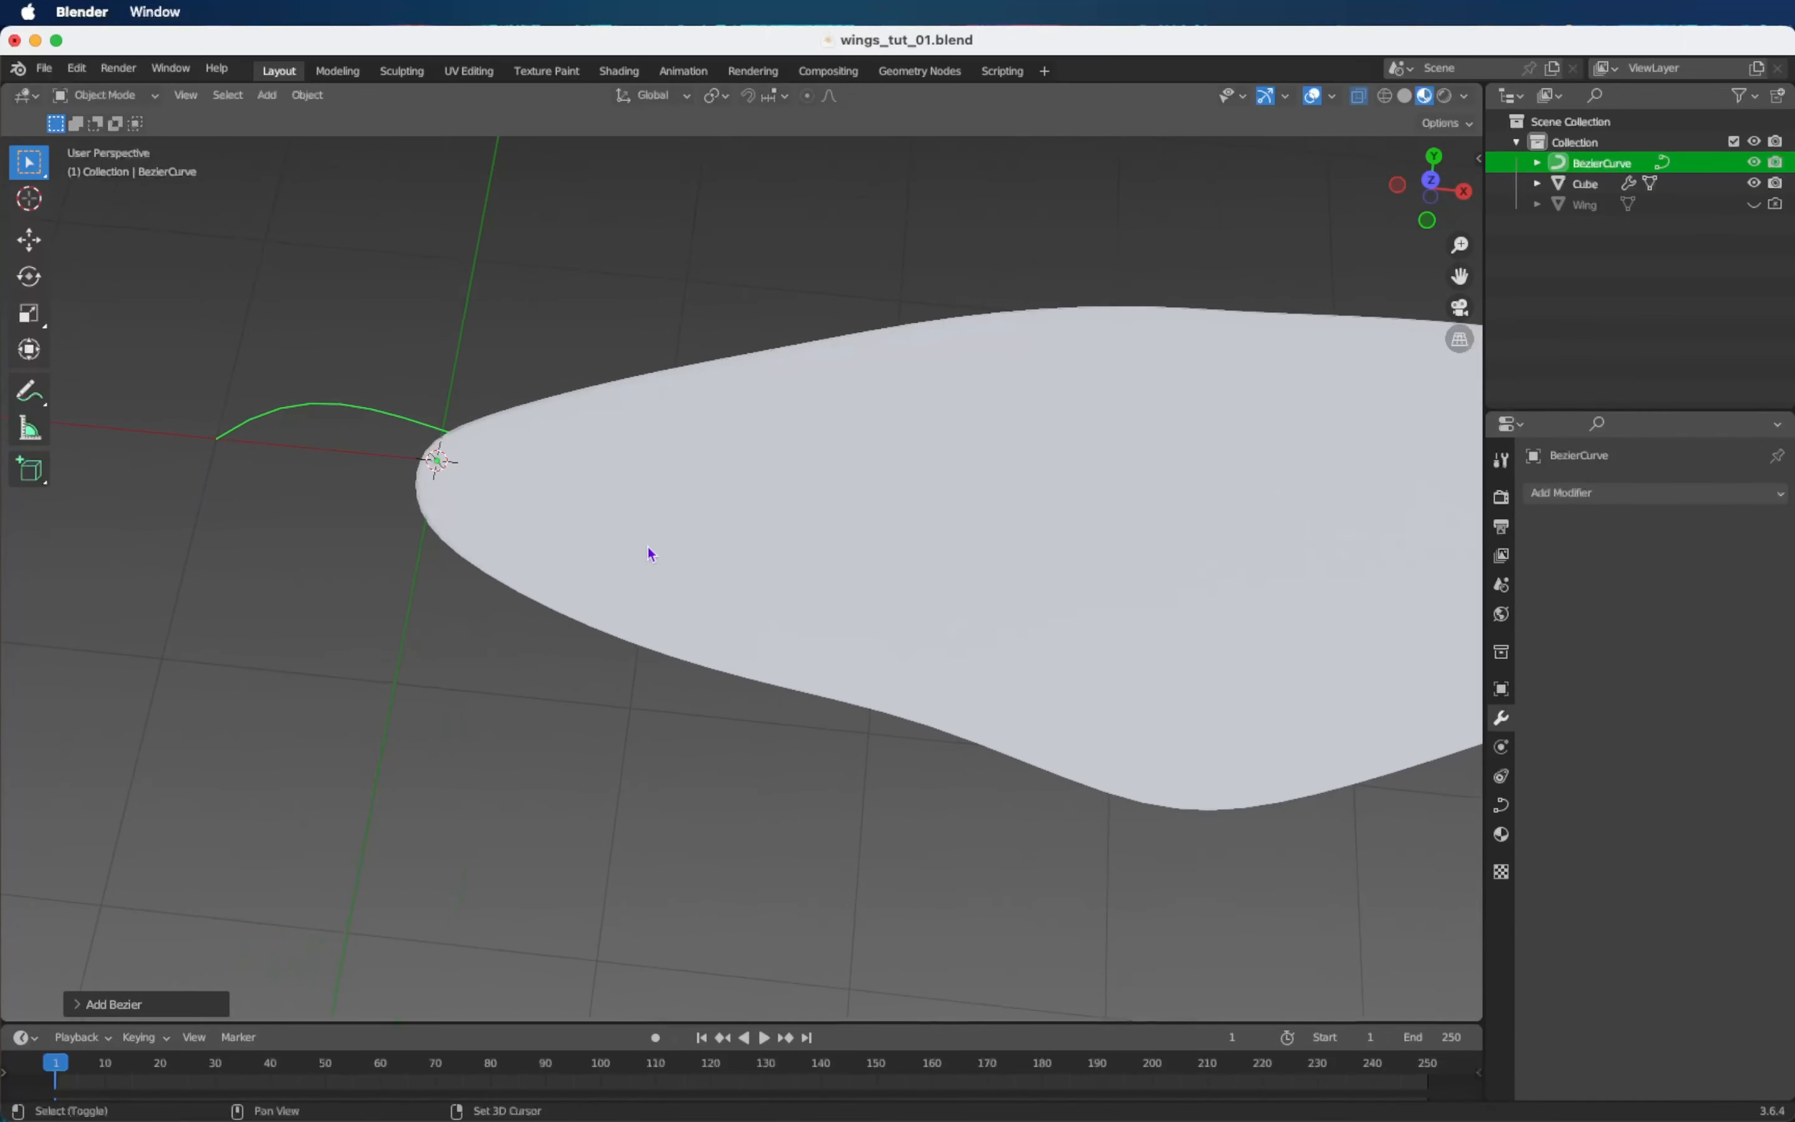
Give the Bezier curve a round bevel with a depth of 0.053 m.
{"action": "left_click", "coordinate": [1501, 809]}
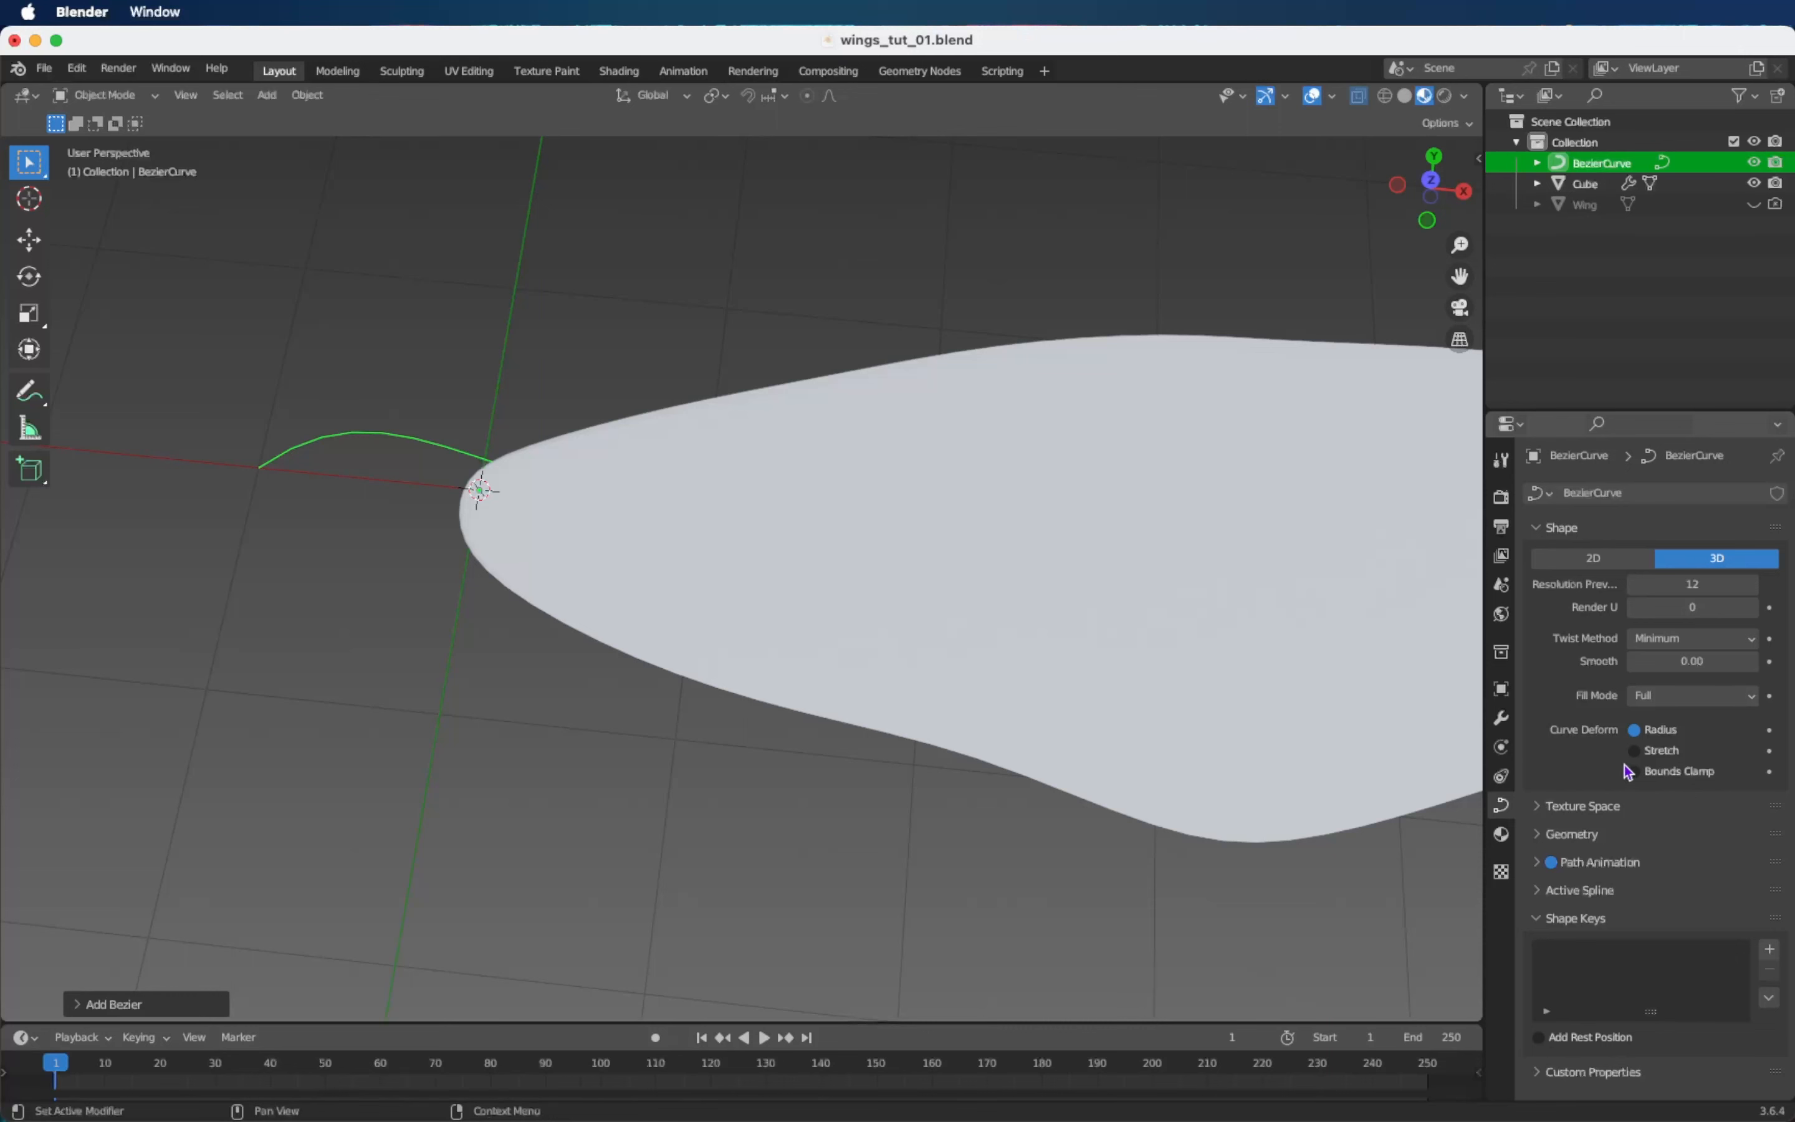
{"action": "left_click", "coordinate": [1541, 834]}
{"action": "scroll", "coordinate": [1546, 846], "scroll_direction": "down", "scroll_amount": 4}
{"action": "left_click", "coordinate": [1557, 853]}
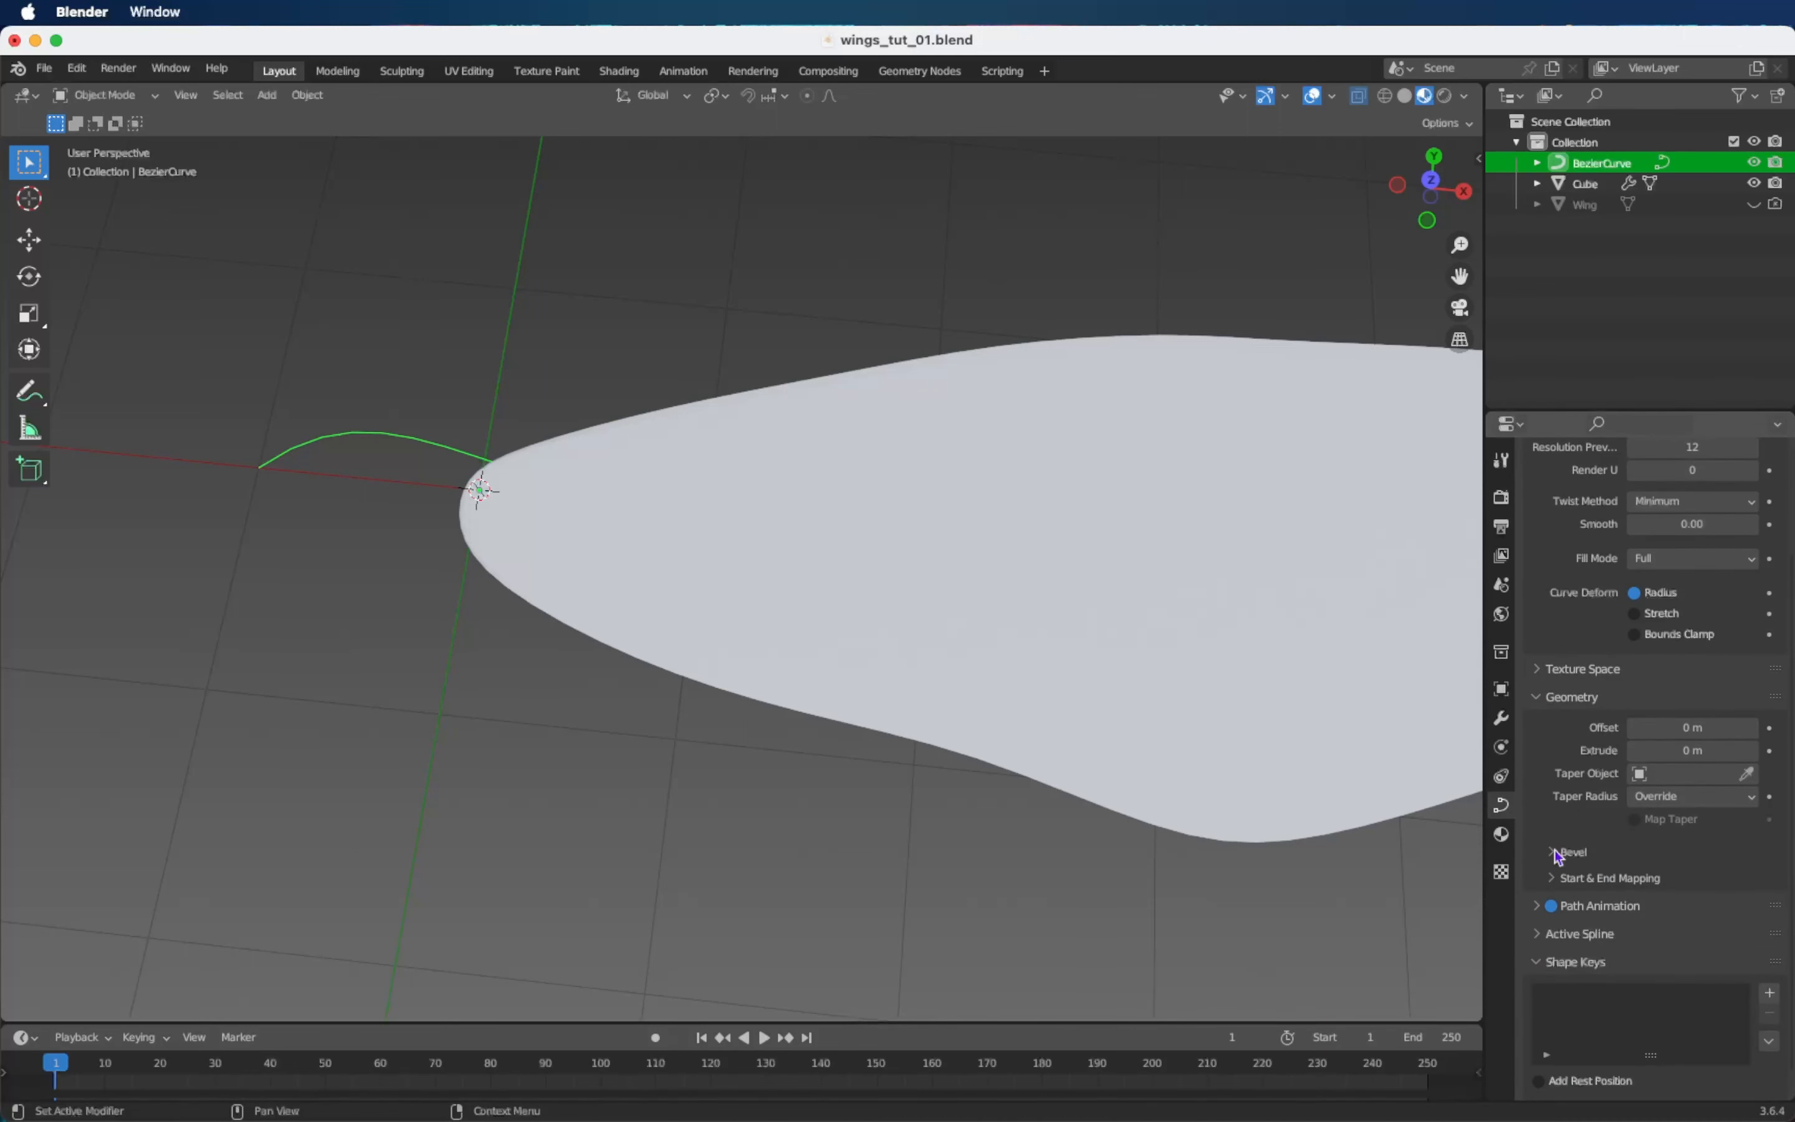
{"action": "left_click", "coordinate": [1558, 853]}
{"action": "left_click_drag", "start_coordinate": [1691, 908], "coordinate": [1781, 909]}
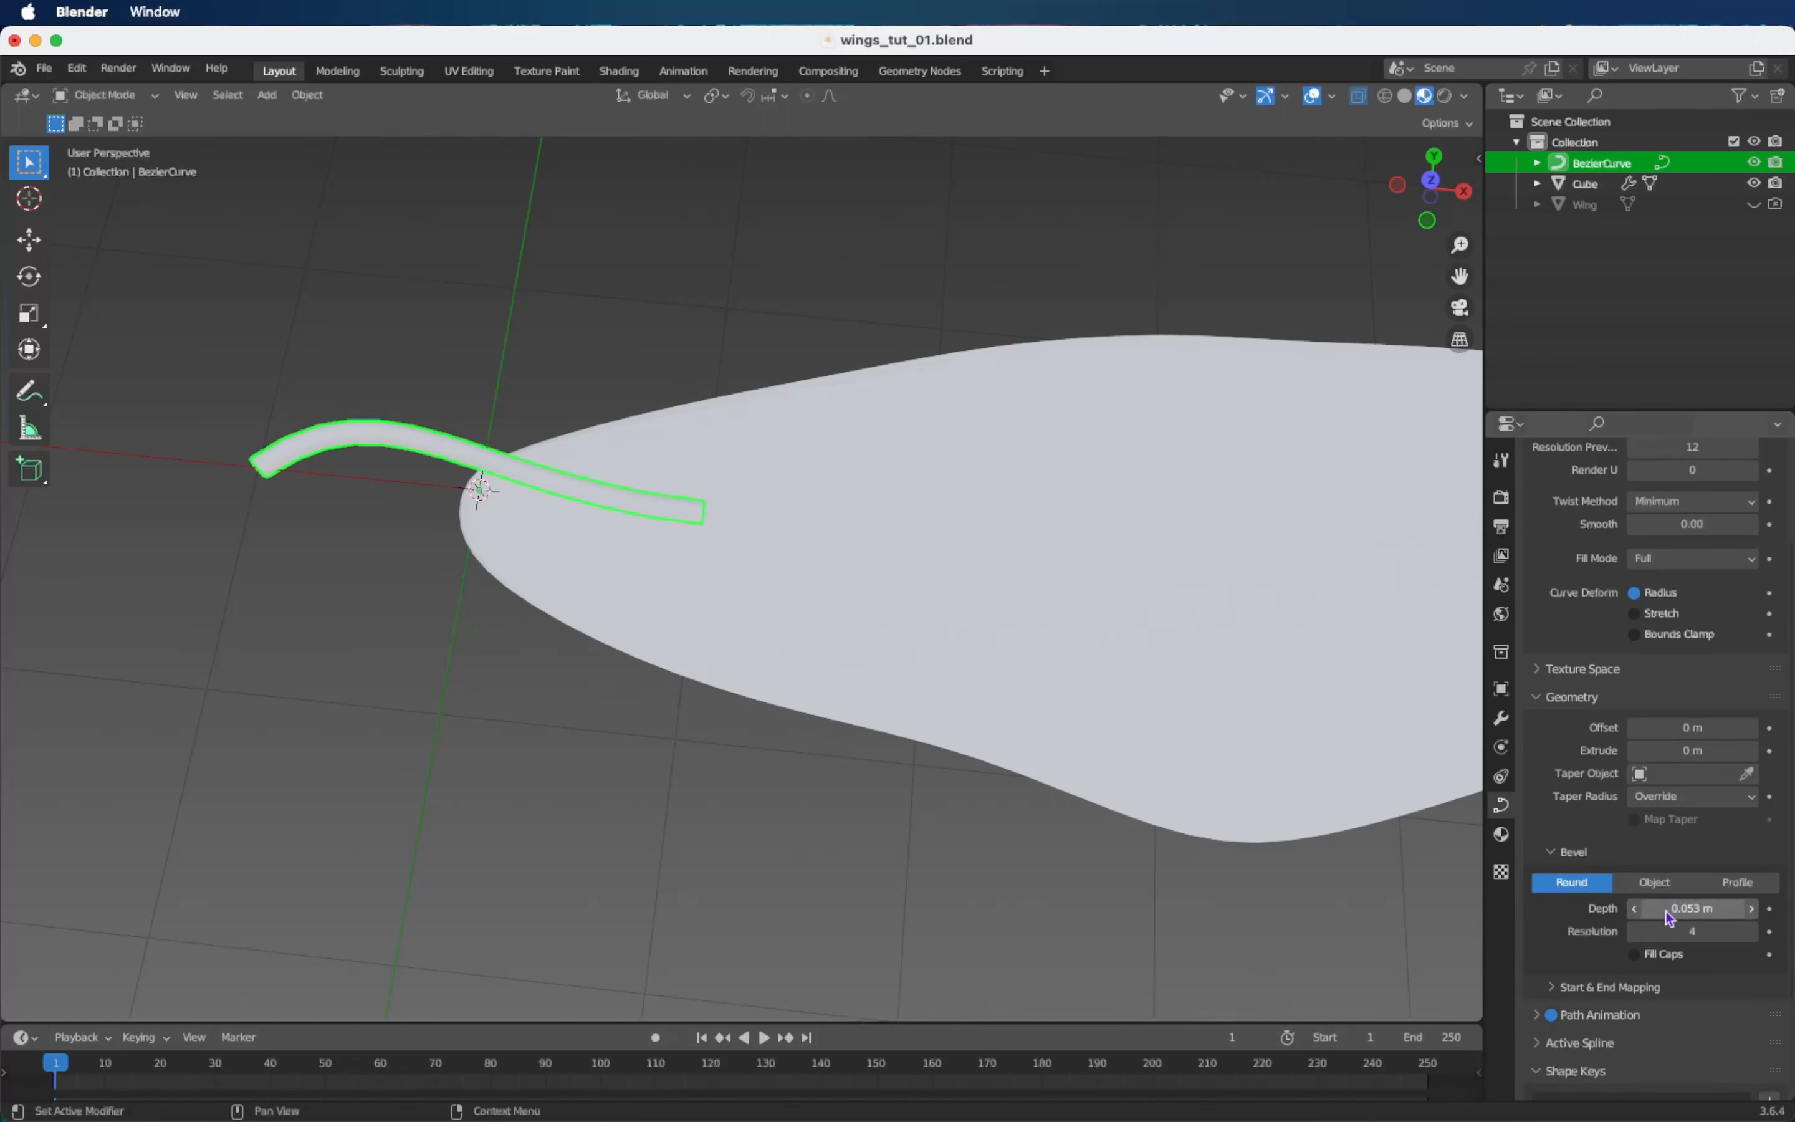
Show the scene from the top in Solid shading with X-ray turned off.
{"action": "left_click", "coordinate": [1436, 184]}
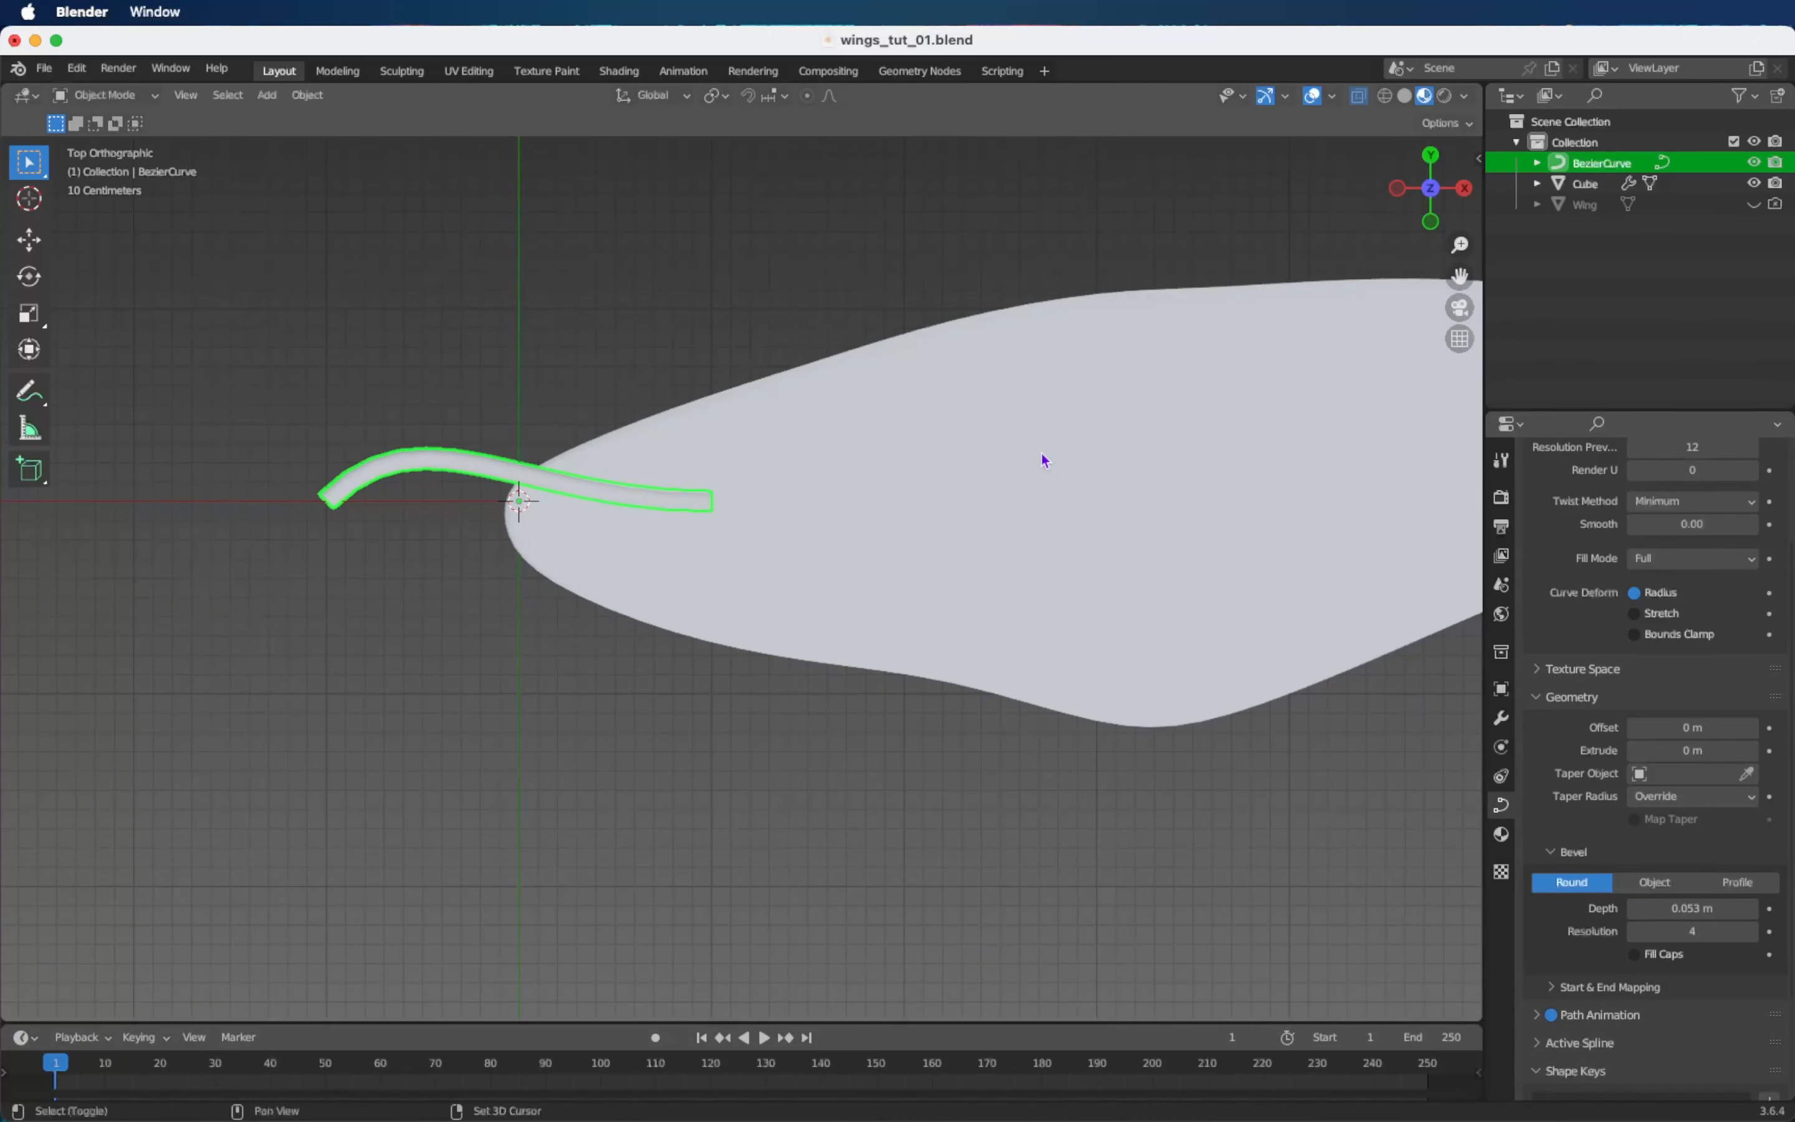
{"action": "key", "text": "z"}
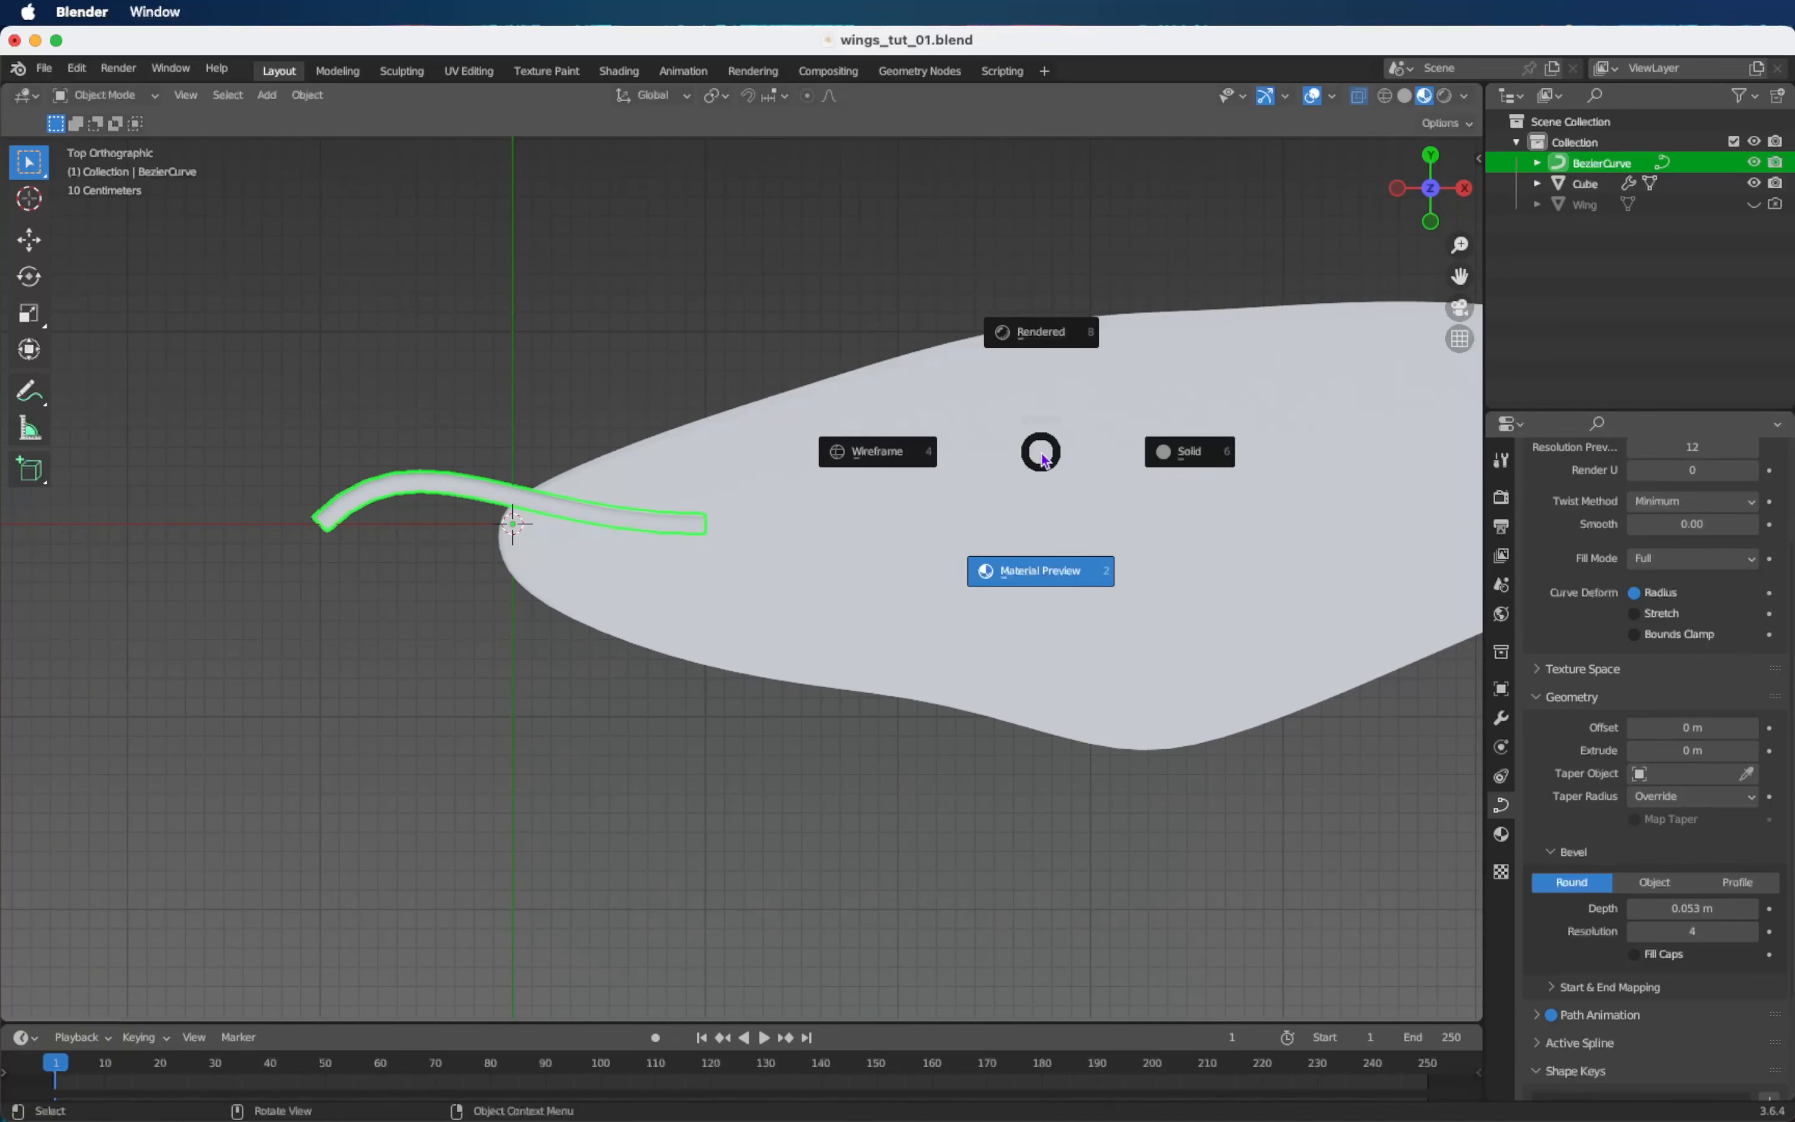
{"action": "left_click", "coordinate": [1199, 468]}
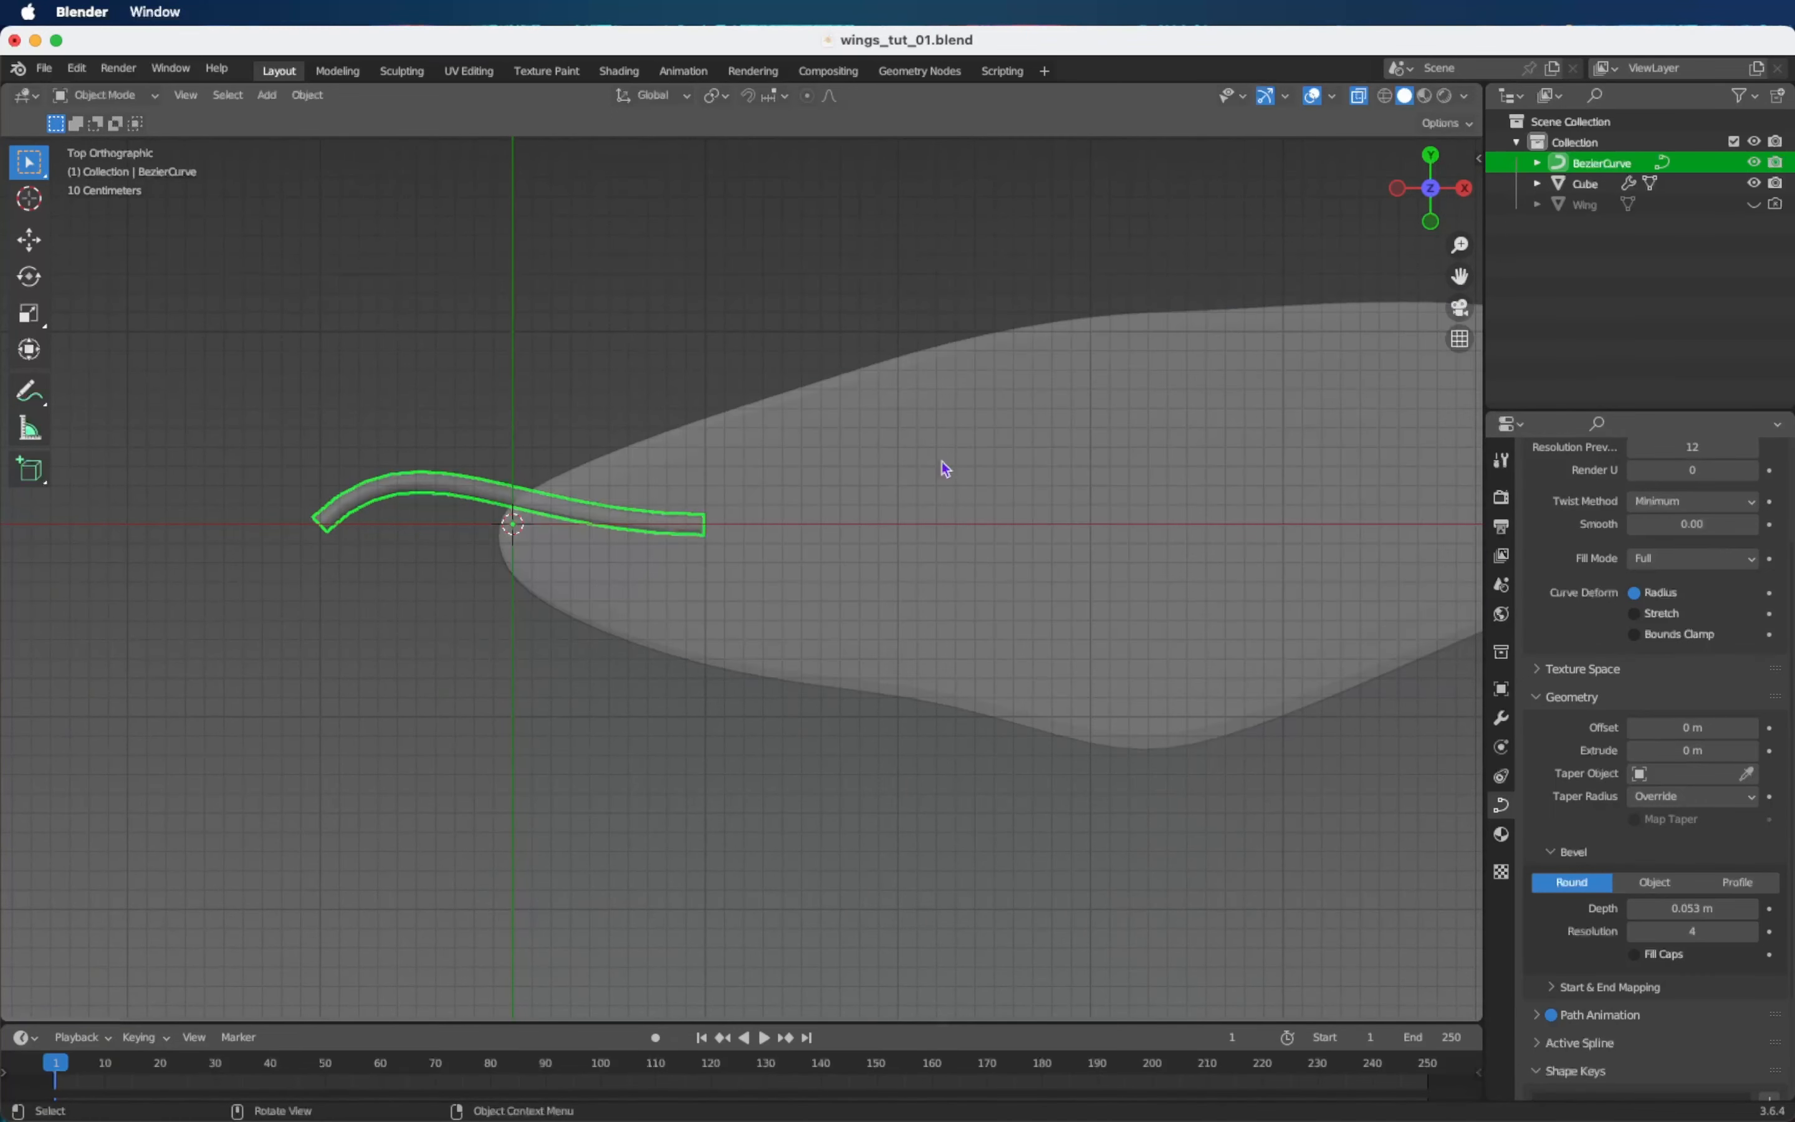
{"action": "left_click", "coordinate": [1360, 99]}
{"action": "scroll", "coordinate": [679, 488], "scroll_direction": "down", "scroll_amount": 2, "text": "ctrl"}
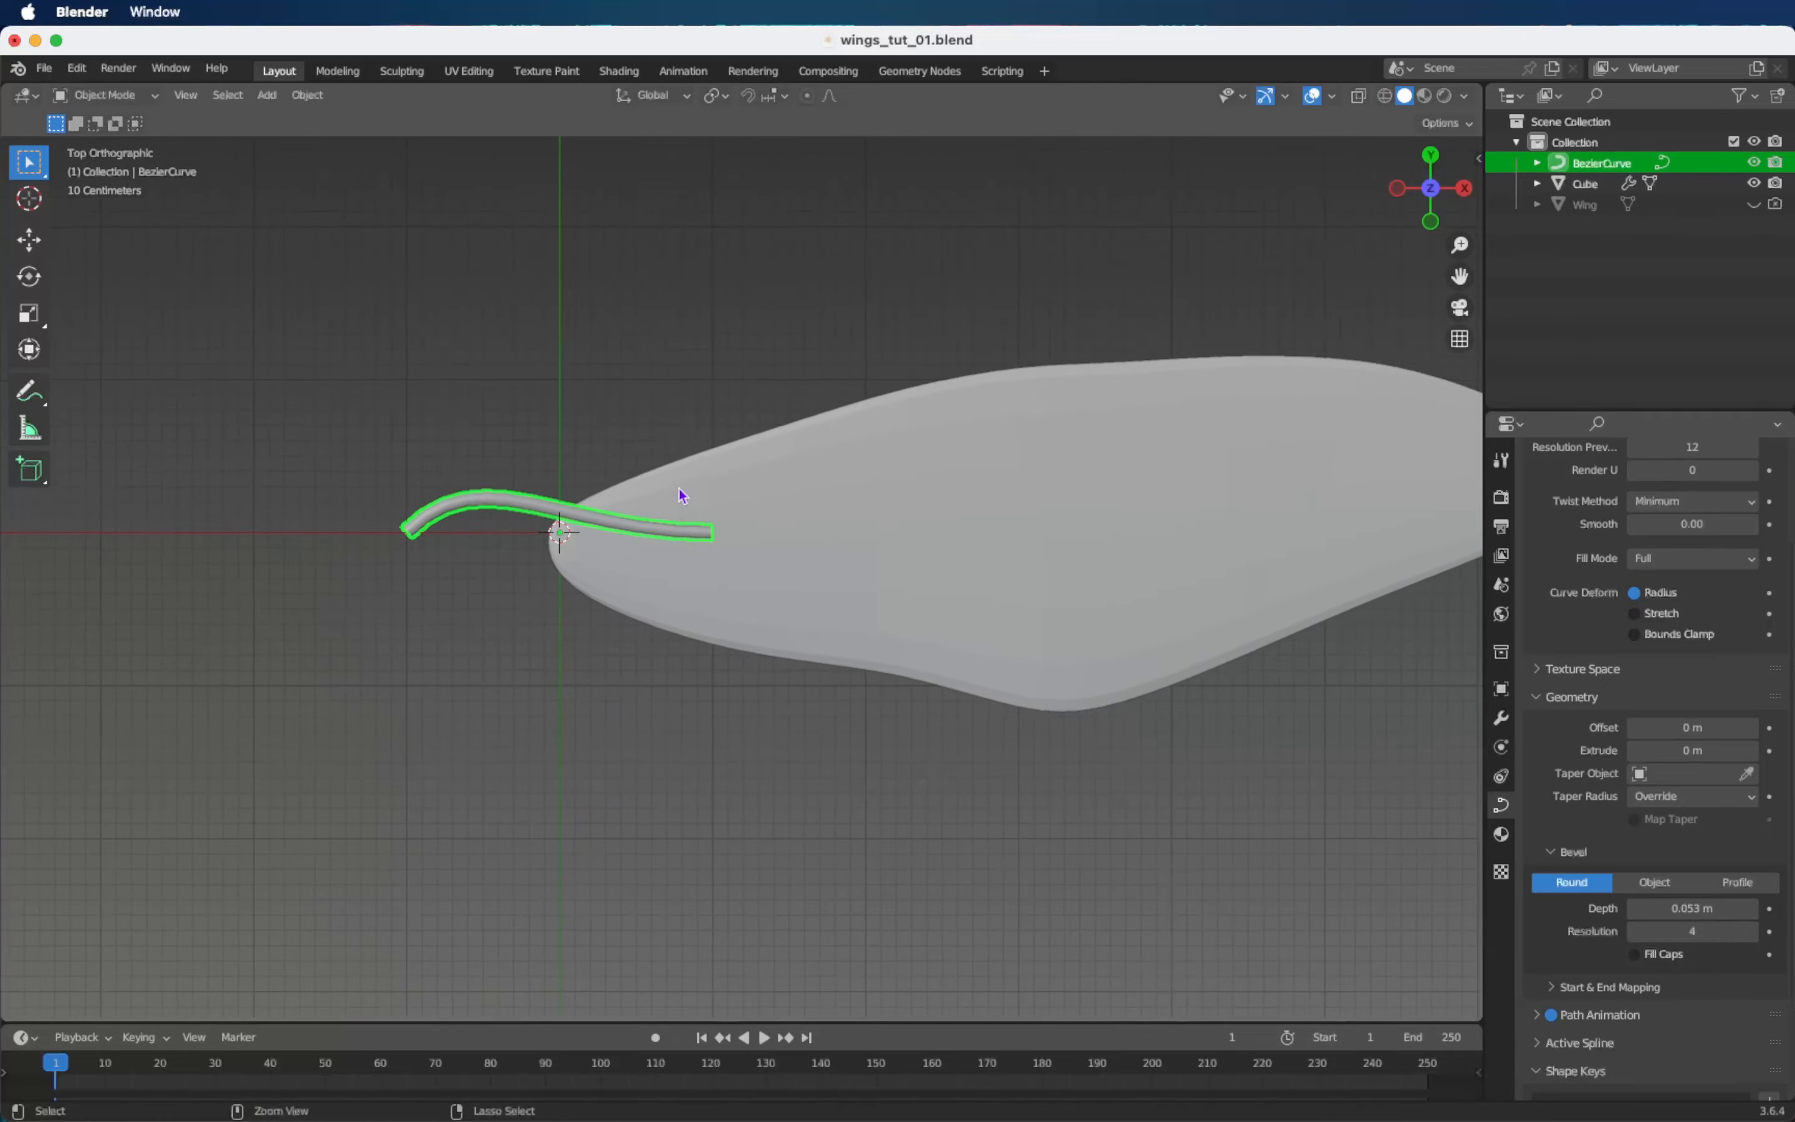
Move the Bezier curve about 0.96 m along X so that it starts at the wing root.
{"action": "scroll", "coordinate": [679, 488], "scroll_direction": "right", "scroll_amount": 2, "text": "shift"}
{"action": "key", "text": "g"}
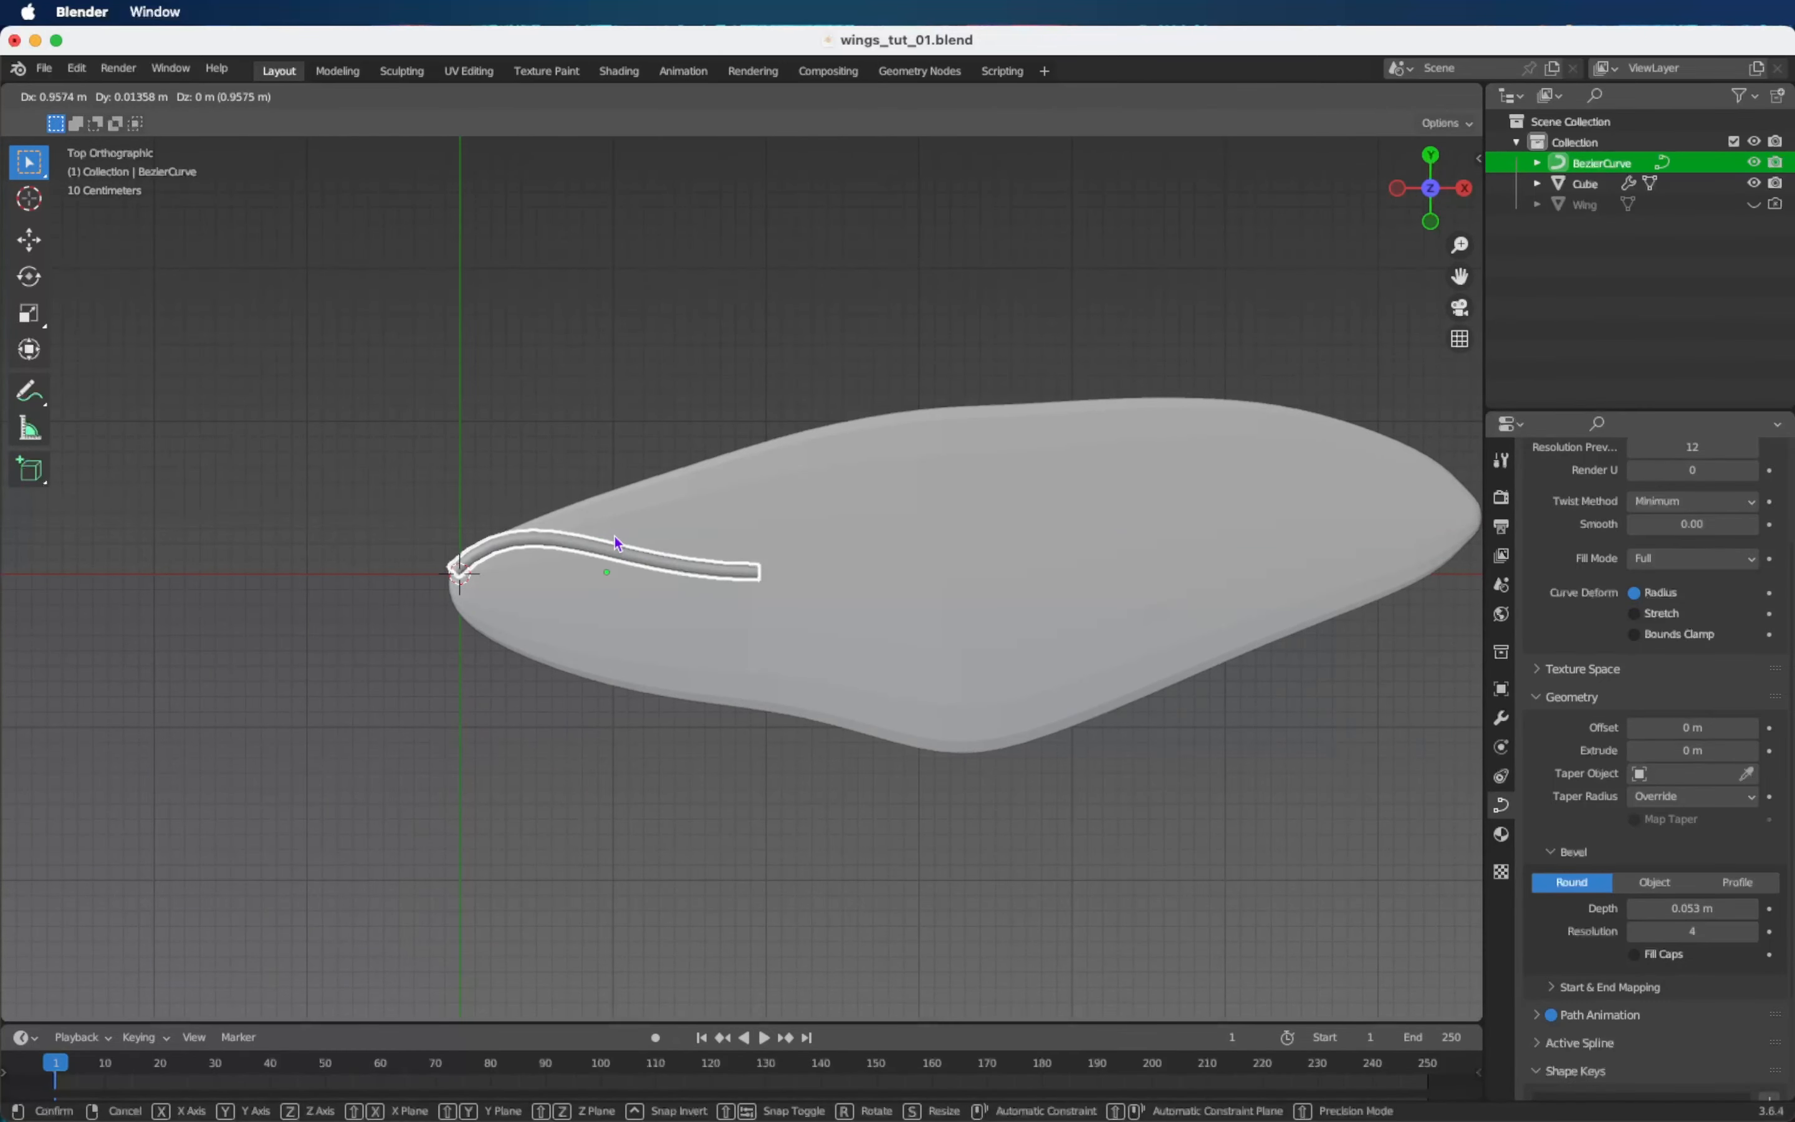
{"action": "left_click", "coordinate": [615, 538]}
{"action": "scroll", "coordinate": [615, 538], "scroll_direction": "up", "scroll_amount": 2}
{"action": "scroll", "coordinate": [614, 534], "scroll_direction": "down", "scroll_amount": 1}
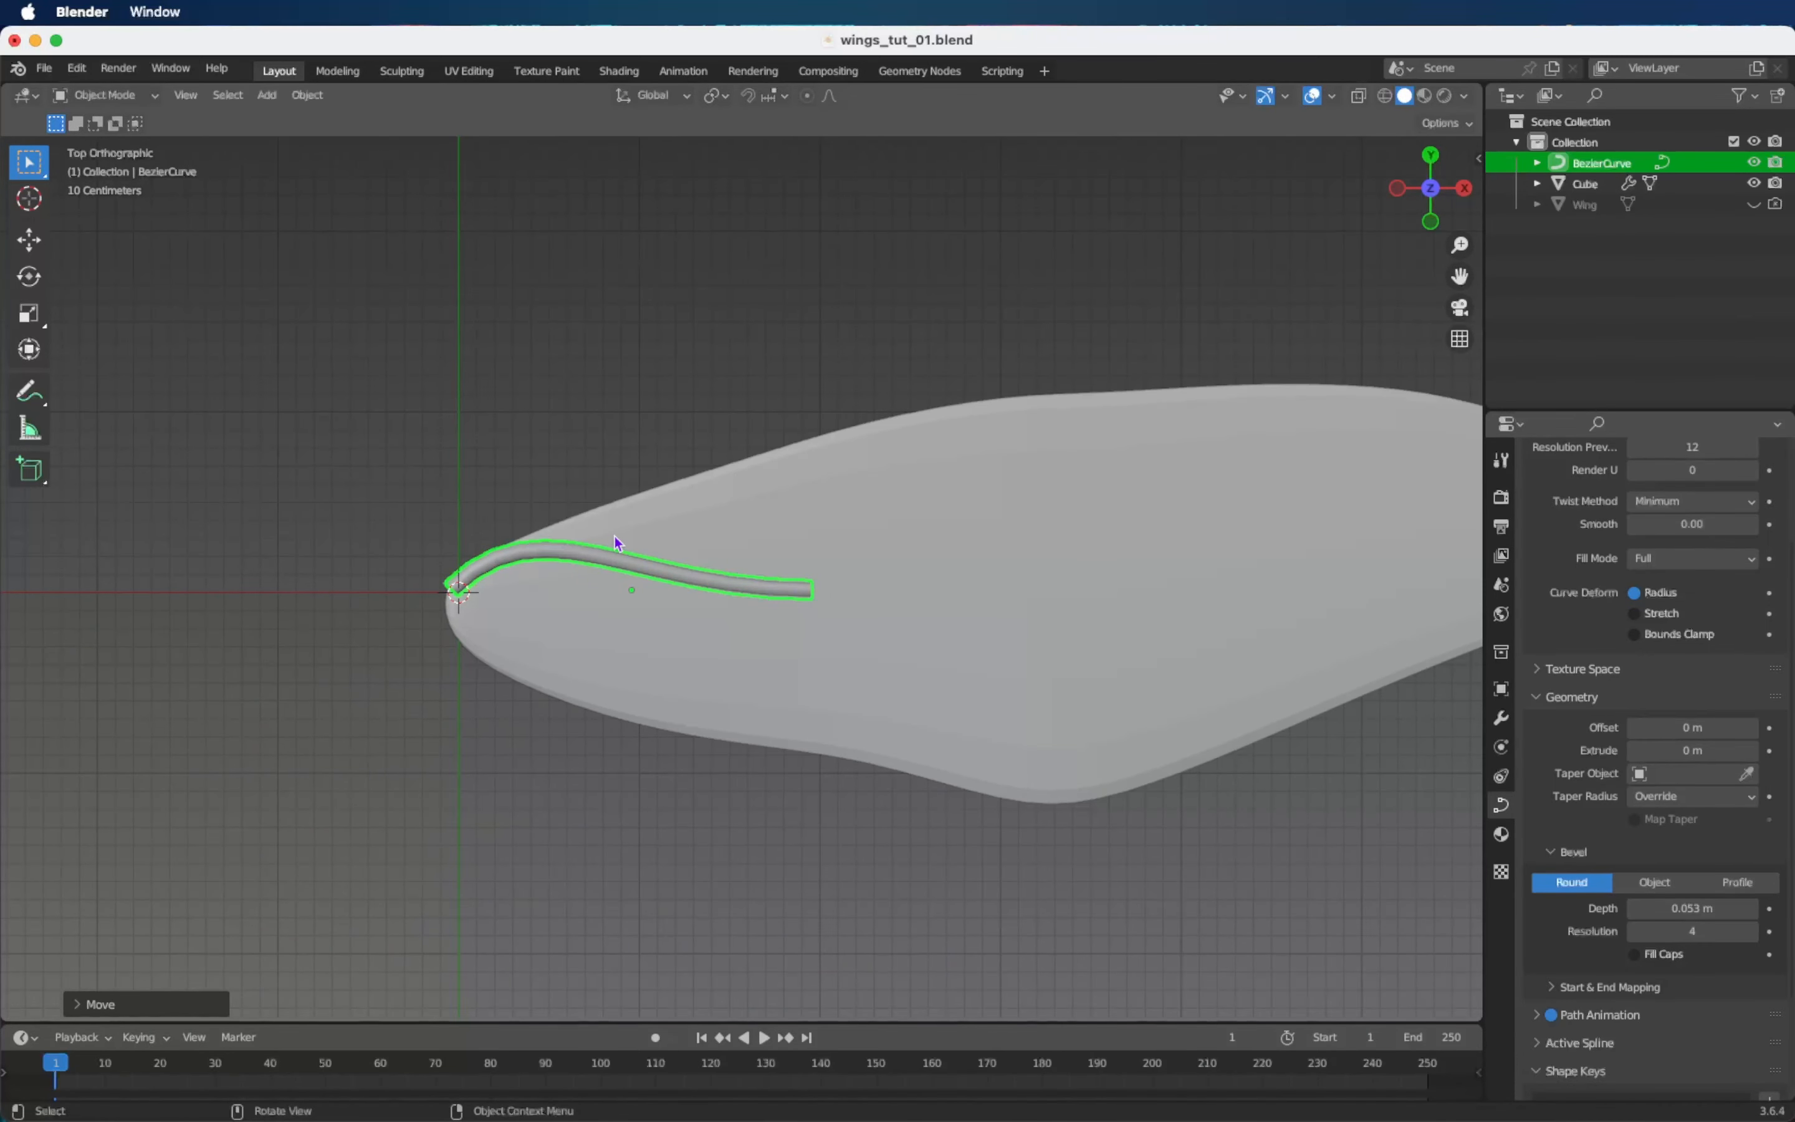
Edit the curve, moving its far control point onto the wing's upper edge and rotating its handles to follow the outline.
{"action": "key", "text": "Tab"}
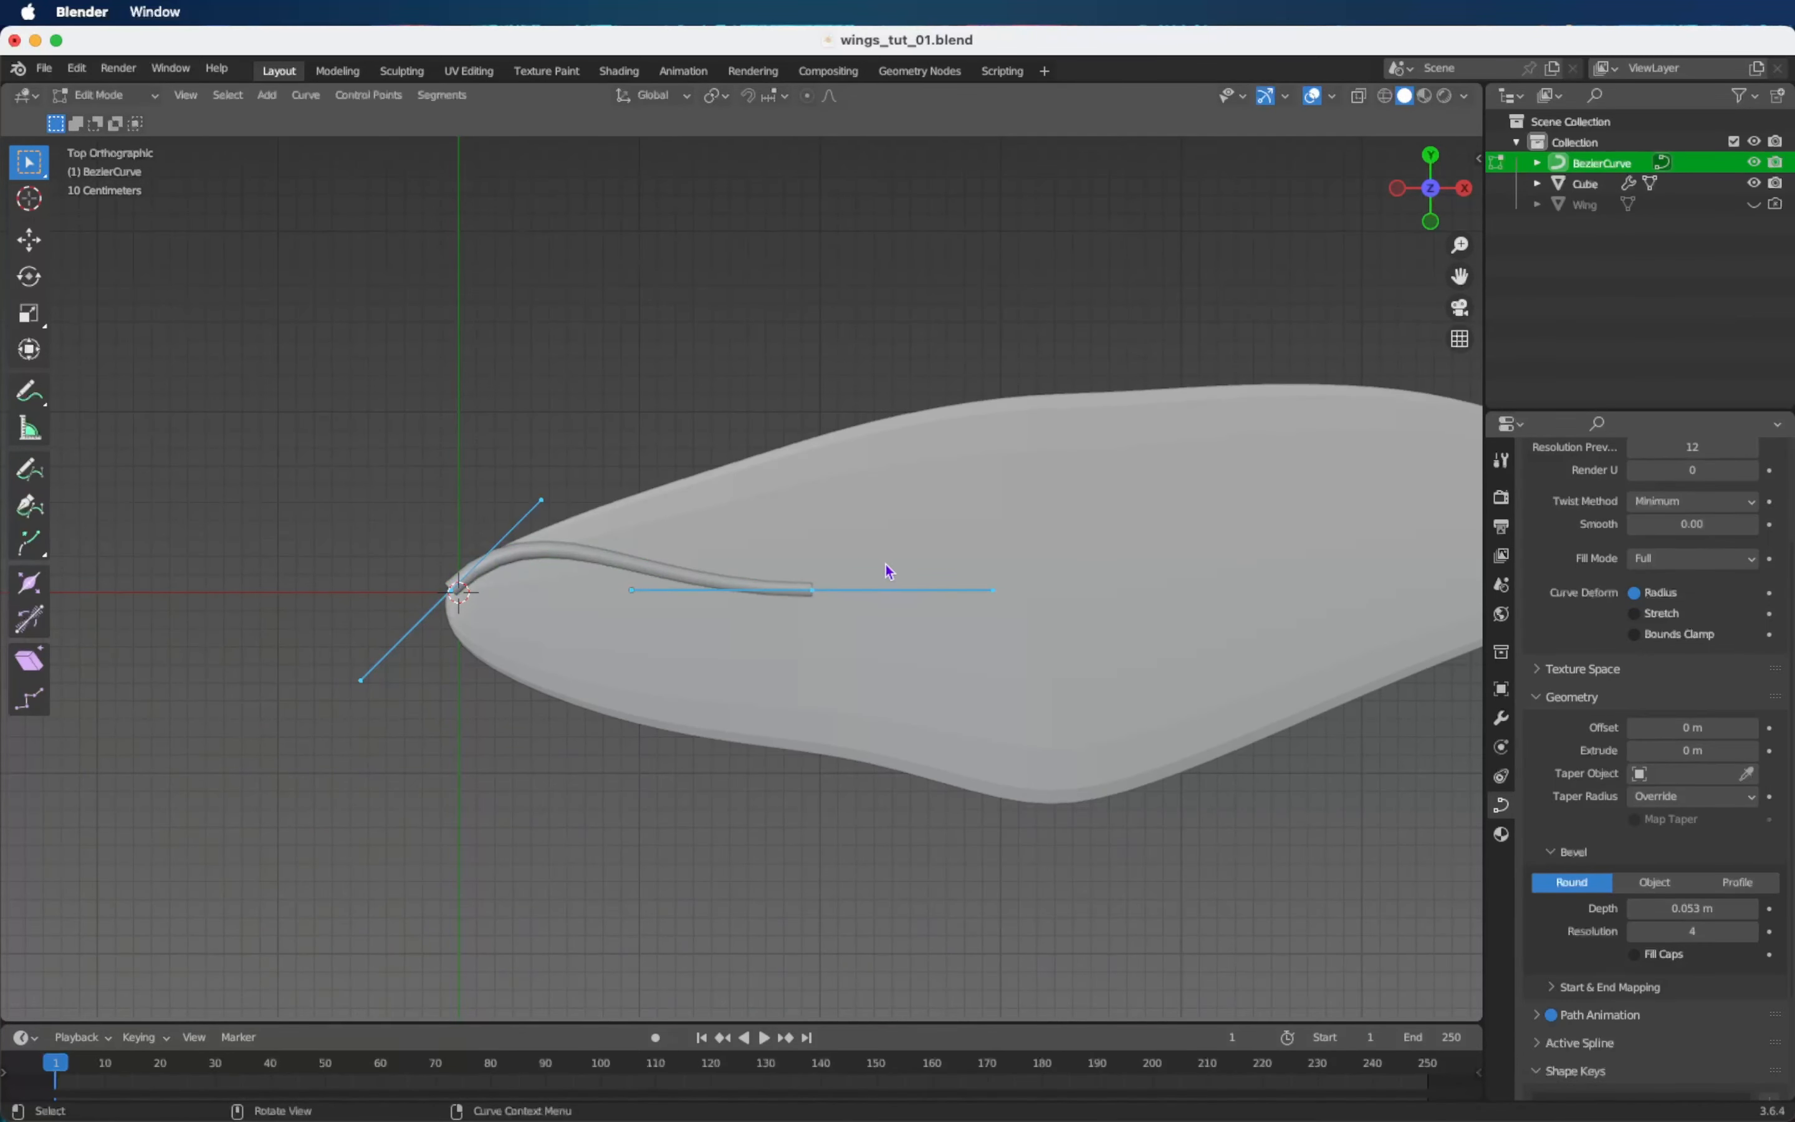
{"action": "left_click_drag", "start_coordinate": [776, 513], "coordinate": [871, 634]}
{"action": "key", "text": "g"}
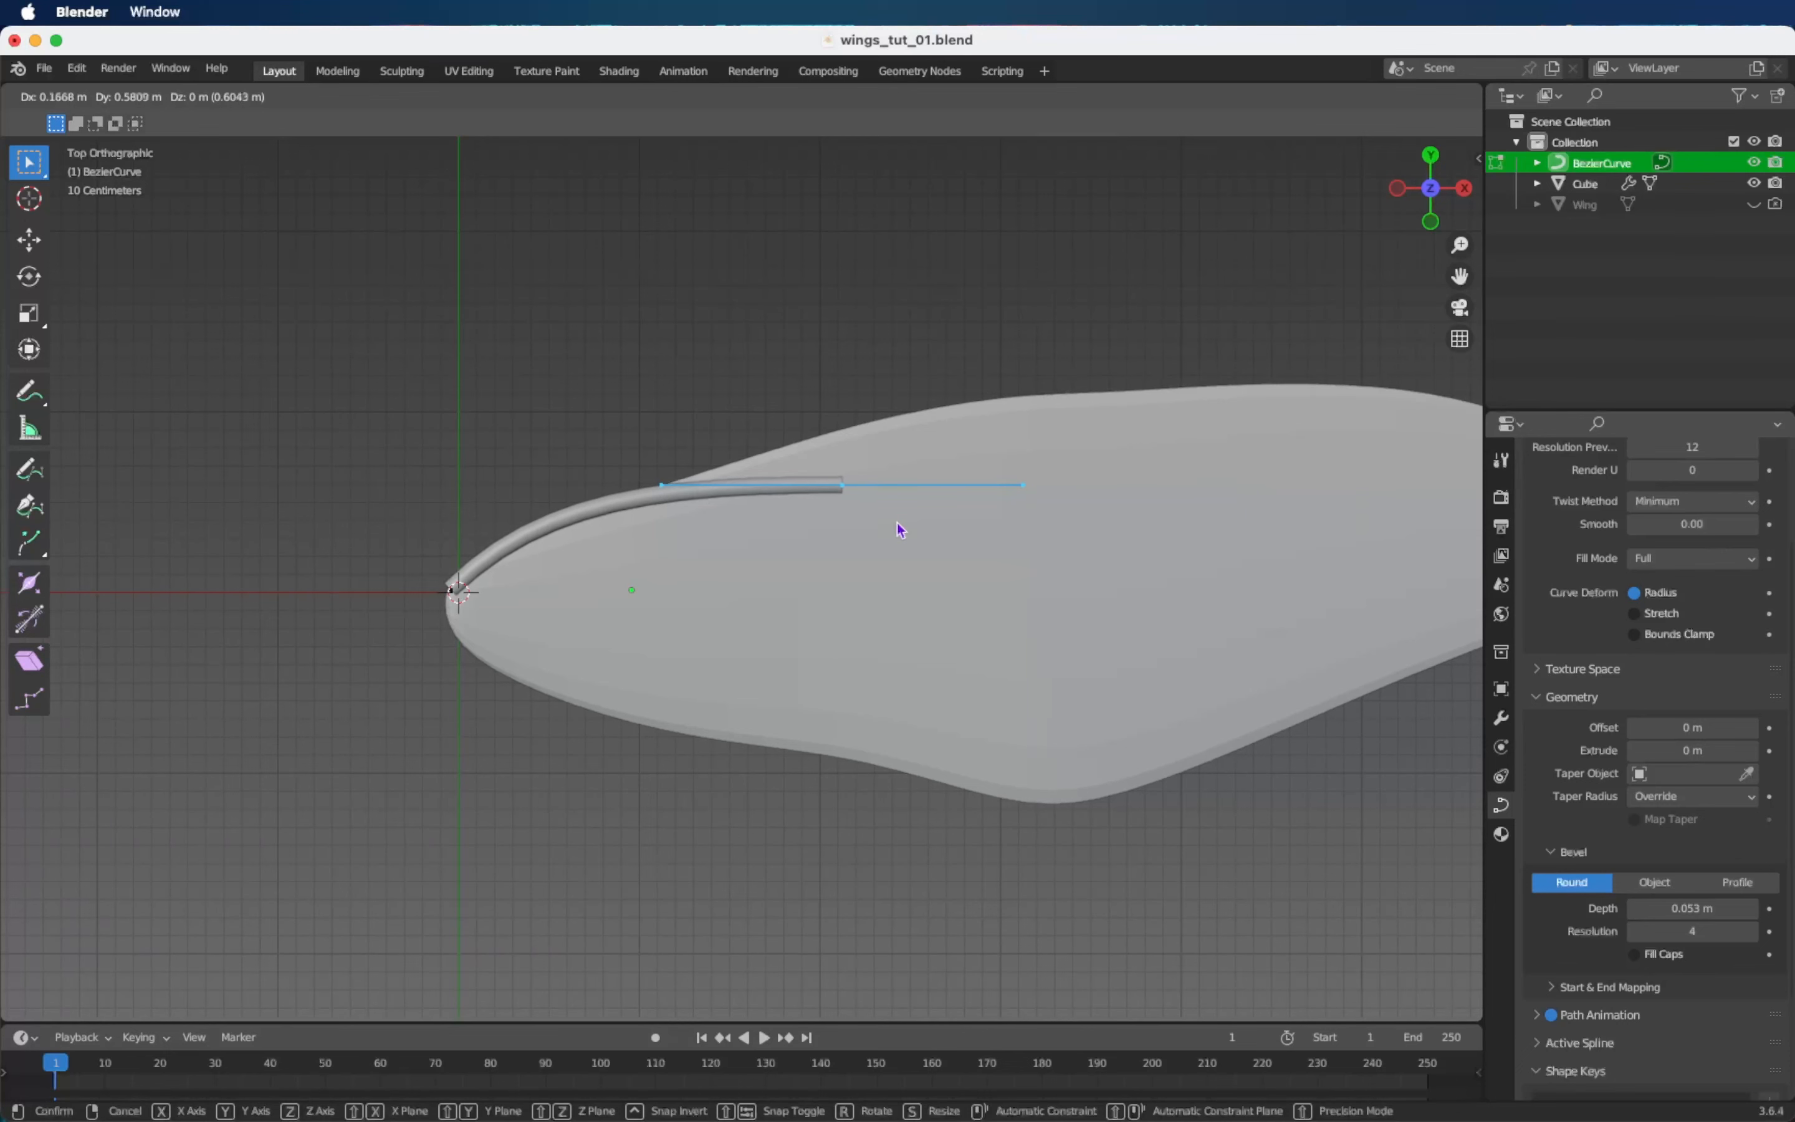
{"action": "left_click", "coordinate": [897, 518]}
{"action": "key", "text": "r"}
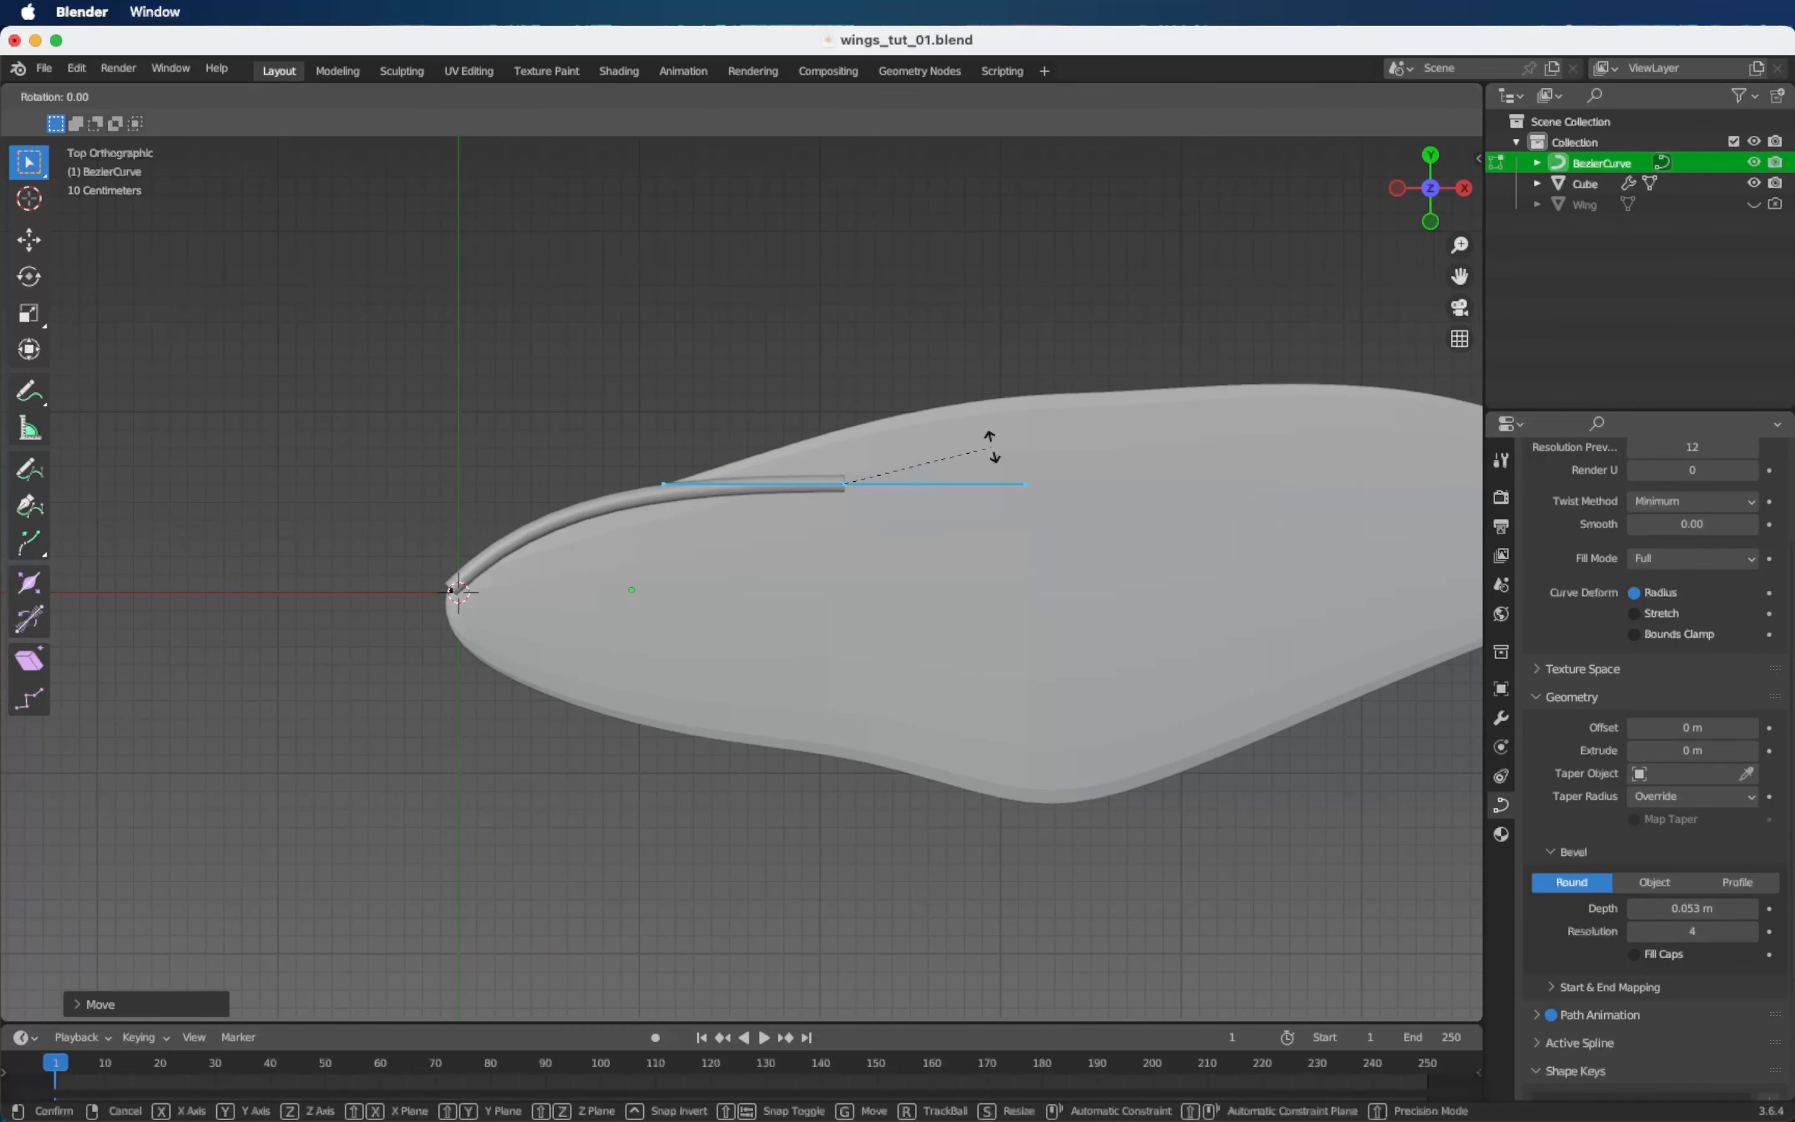
{"action": "left_click", "coordinate": [979, 418]}
{"action": "key", "text": "g"}
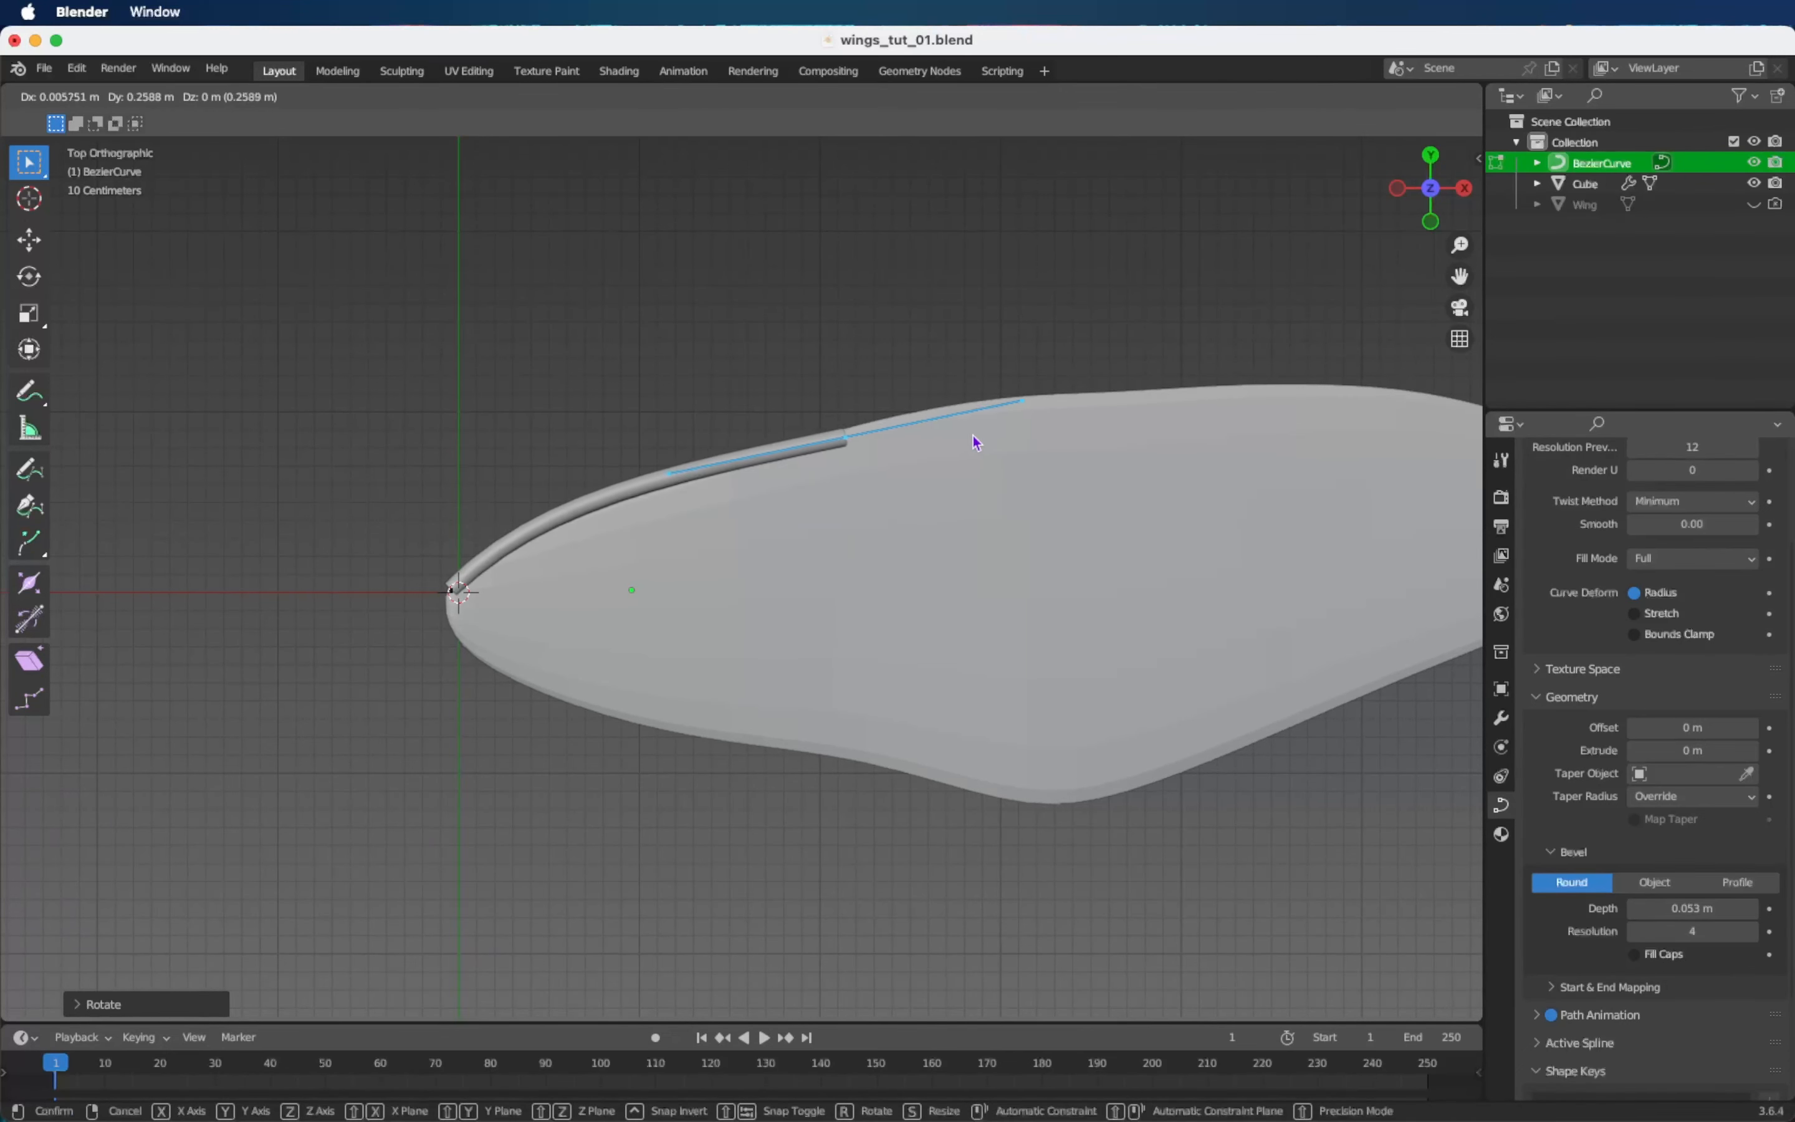
{"action": "left_click", "coordinate": [981, 444]}
Extrude a new control point along the wing's upper edge, rotating and moving its handles to follow the outline.
{"action": "scroll", "coordinate": [935, 506], "scroll_direction": "down", "scroll_amount": 1}
{"action": "key", "text": "g"}
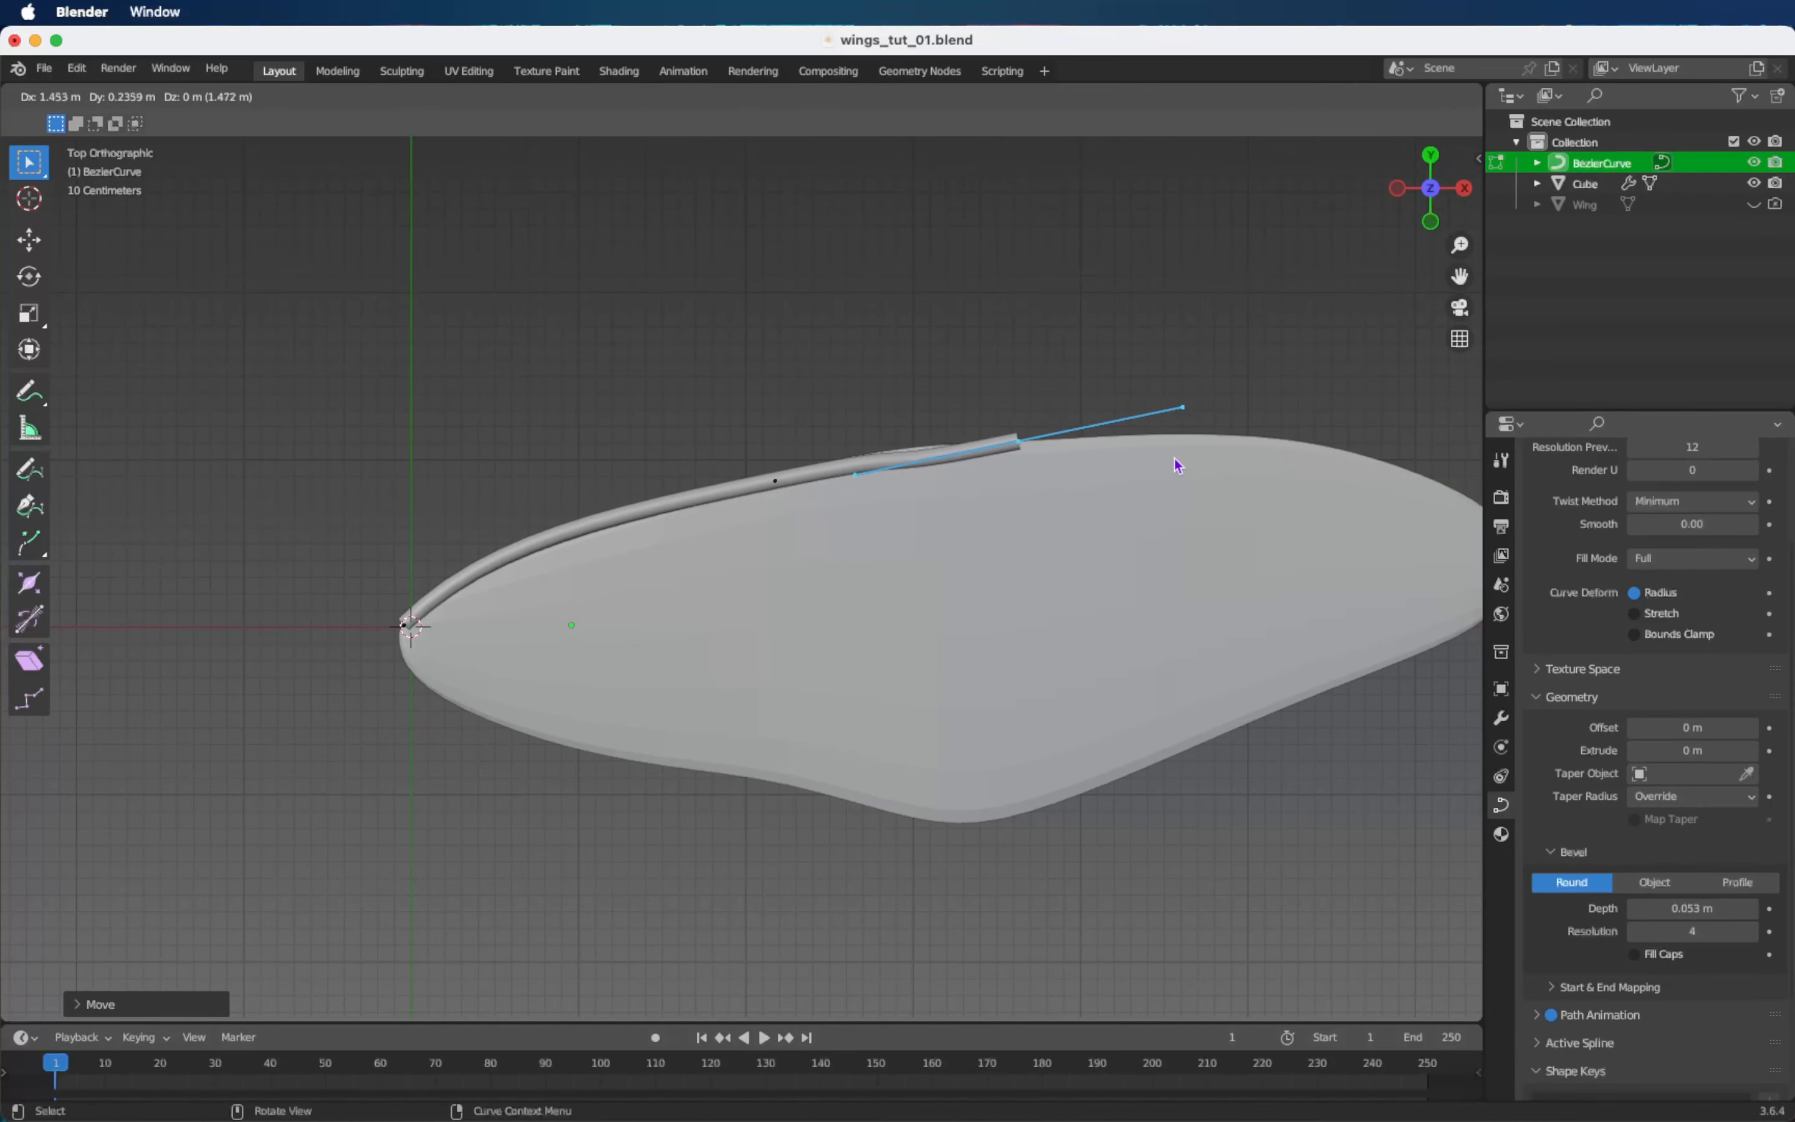
{"action": "left_click", "coordinate": [1207, 466]}
{"action": "key", "text": "r"}
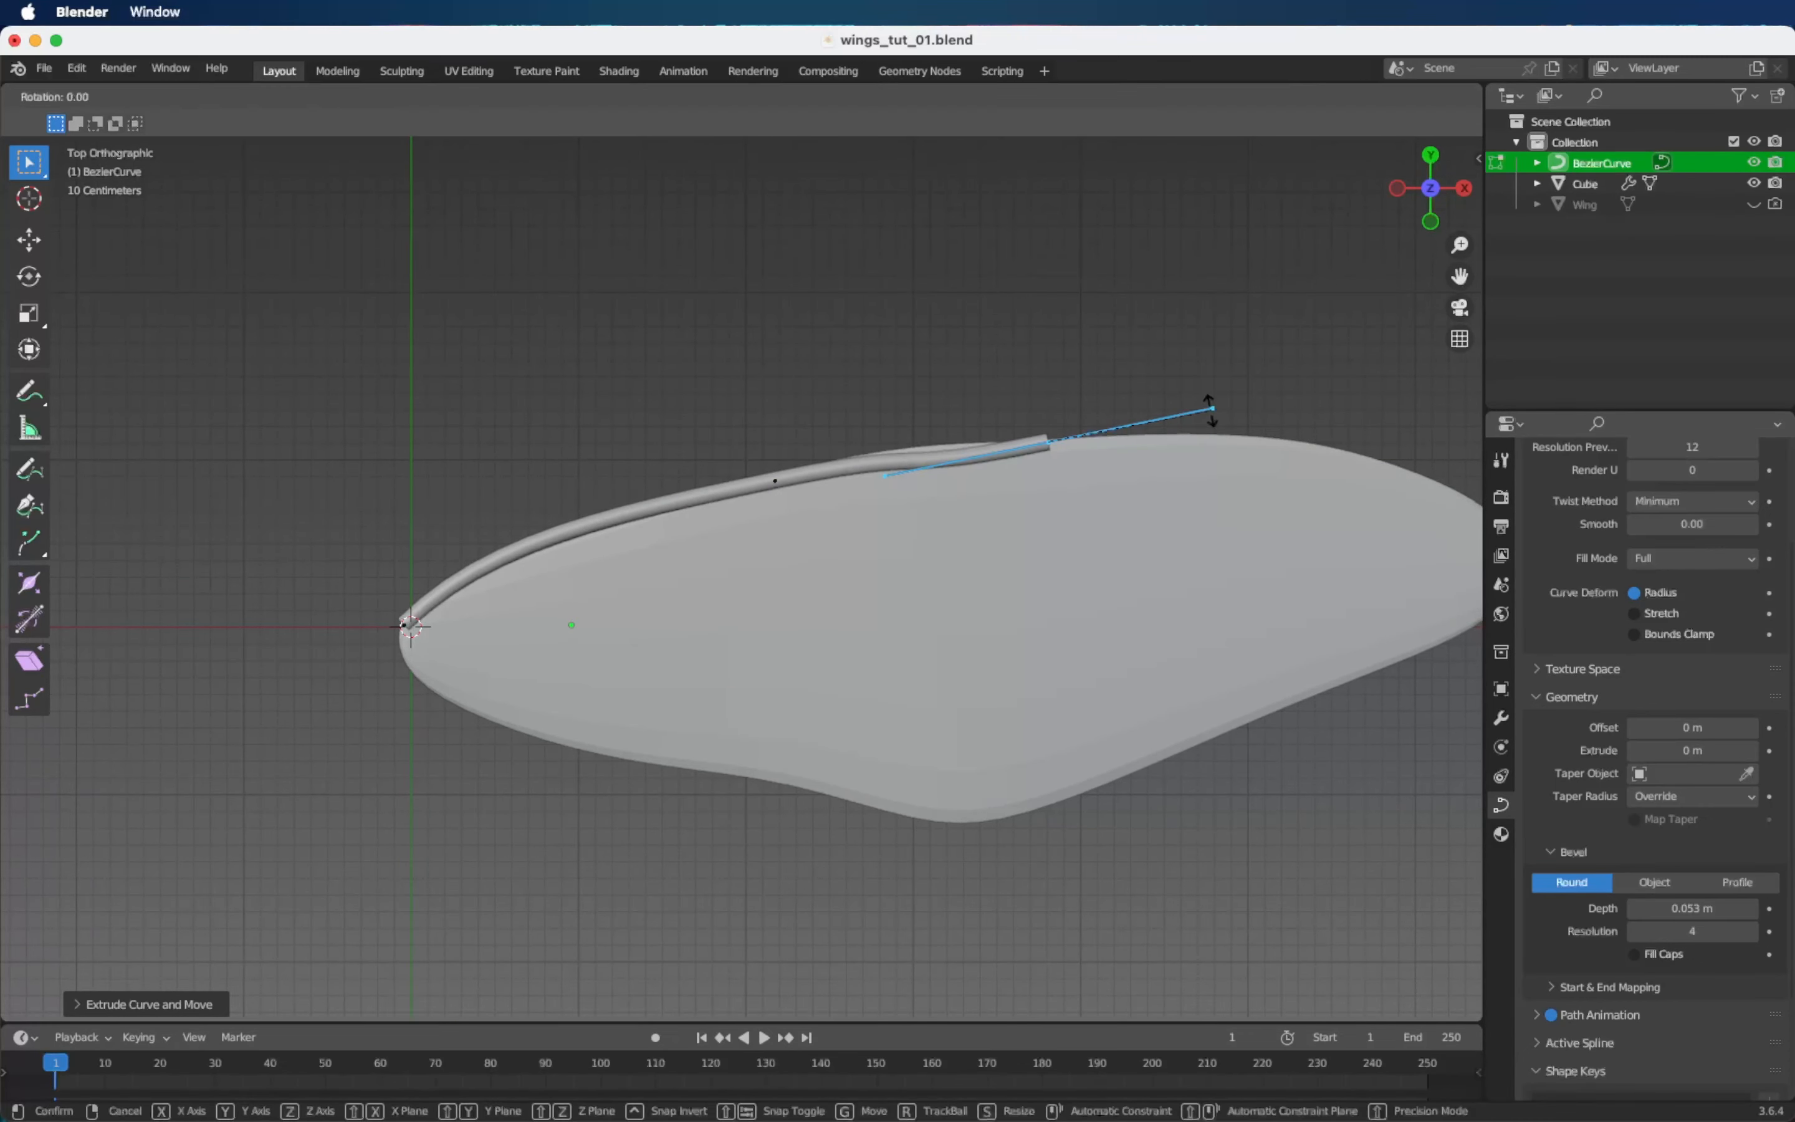
{"action": "left_click", "coordinate": [1223, 434]}
{"action": "key", "text": "g"}
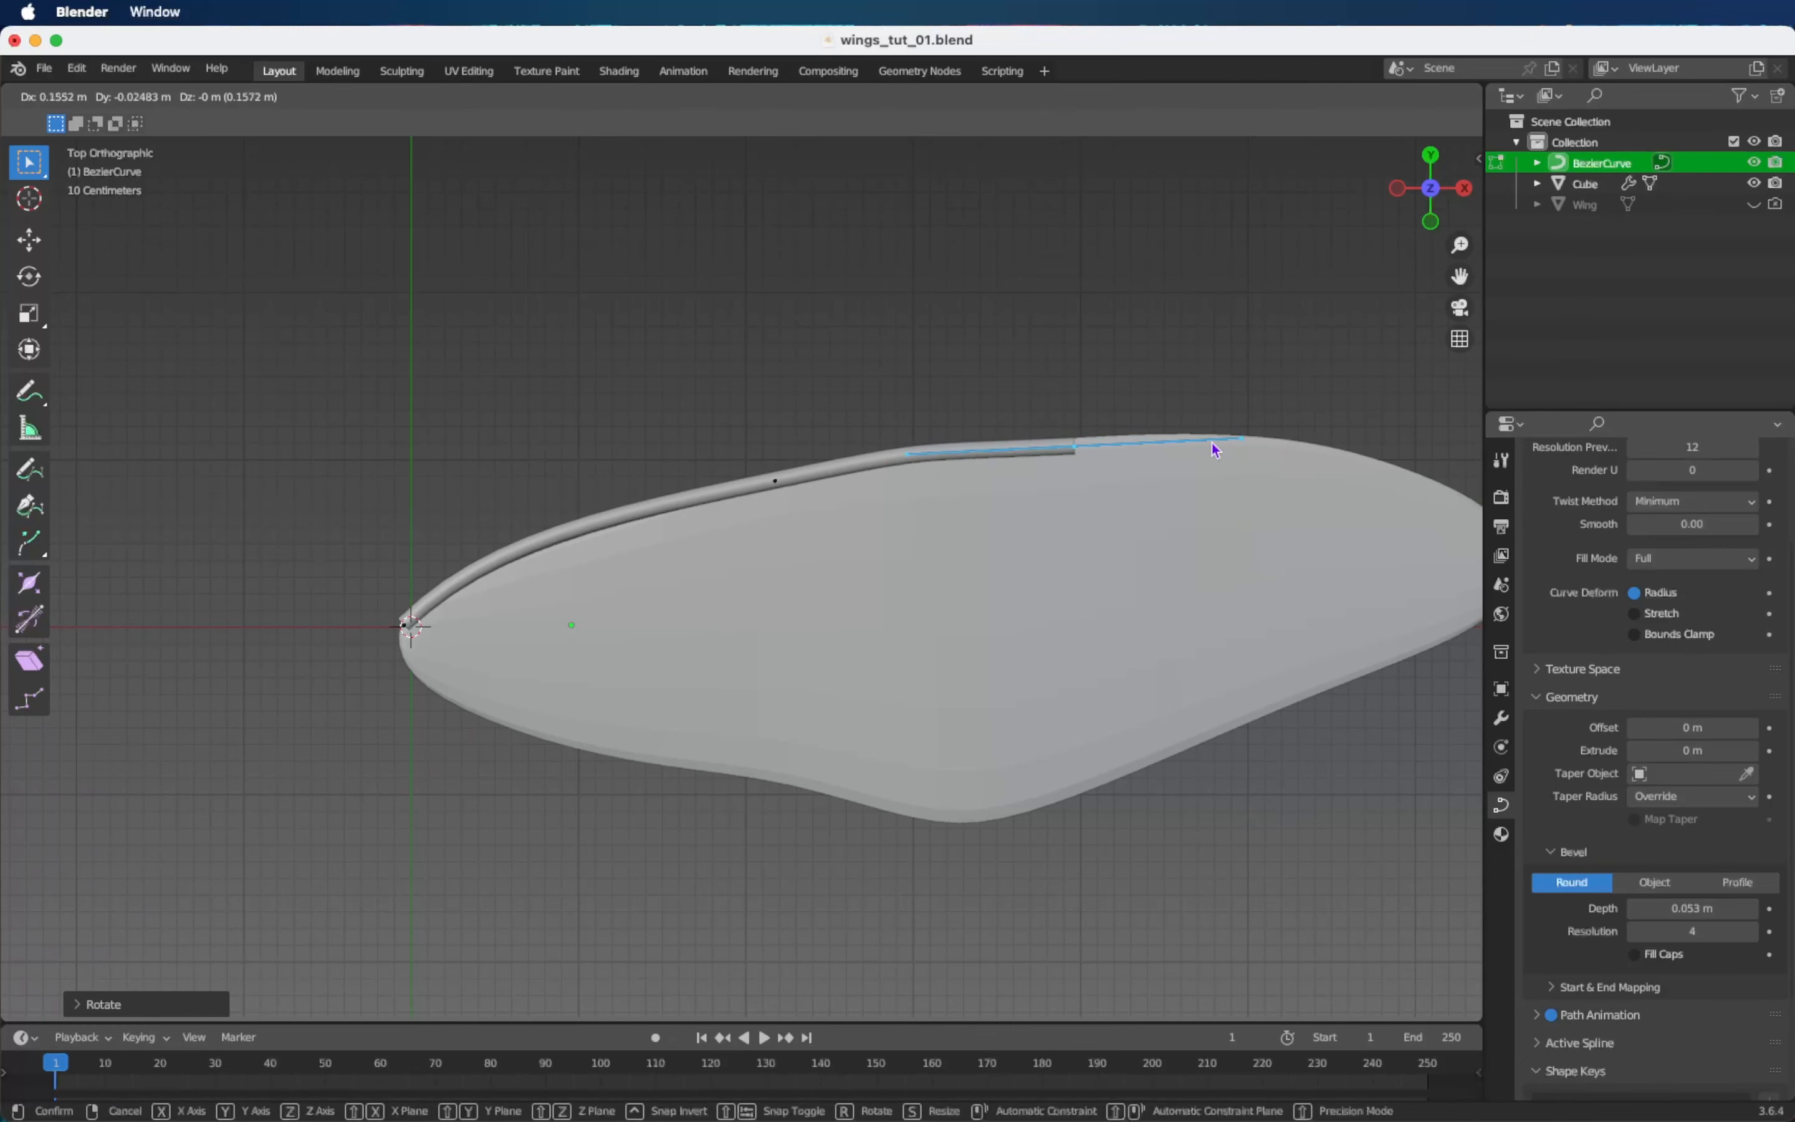
{"action": "left_click", "coordinate": [1217, 449]}
Extend the edge vein past the highest part of the wing, angling the new point down along the outline.
{"action": "middle_click_drag", "start_coordinate": [1138, 513], "coordinate": [1002, 546], "text": "shift"}
{"action": "key", "text": "e"}
{"action": "left_click", "coordinate": [1381, 506]}
{"action": "key", "text": "r"}
{"action": "left_click", "coordinate": [1344, 490]}
{"action": "key", "text": "g"}
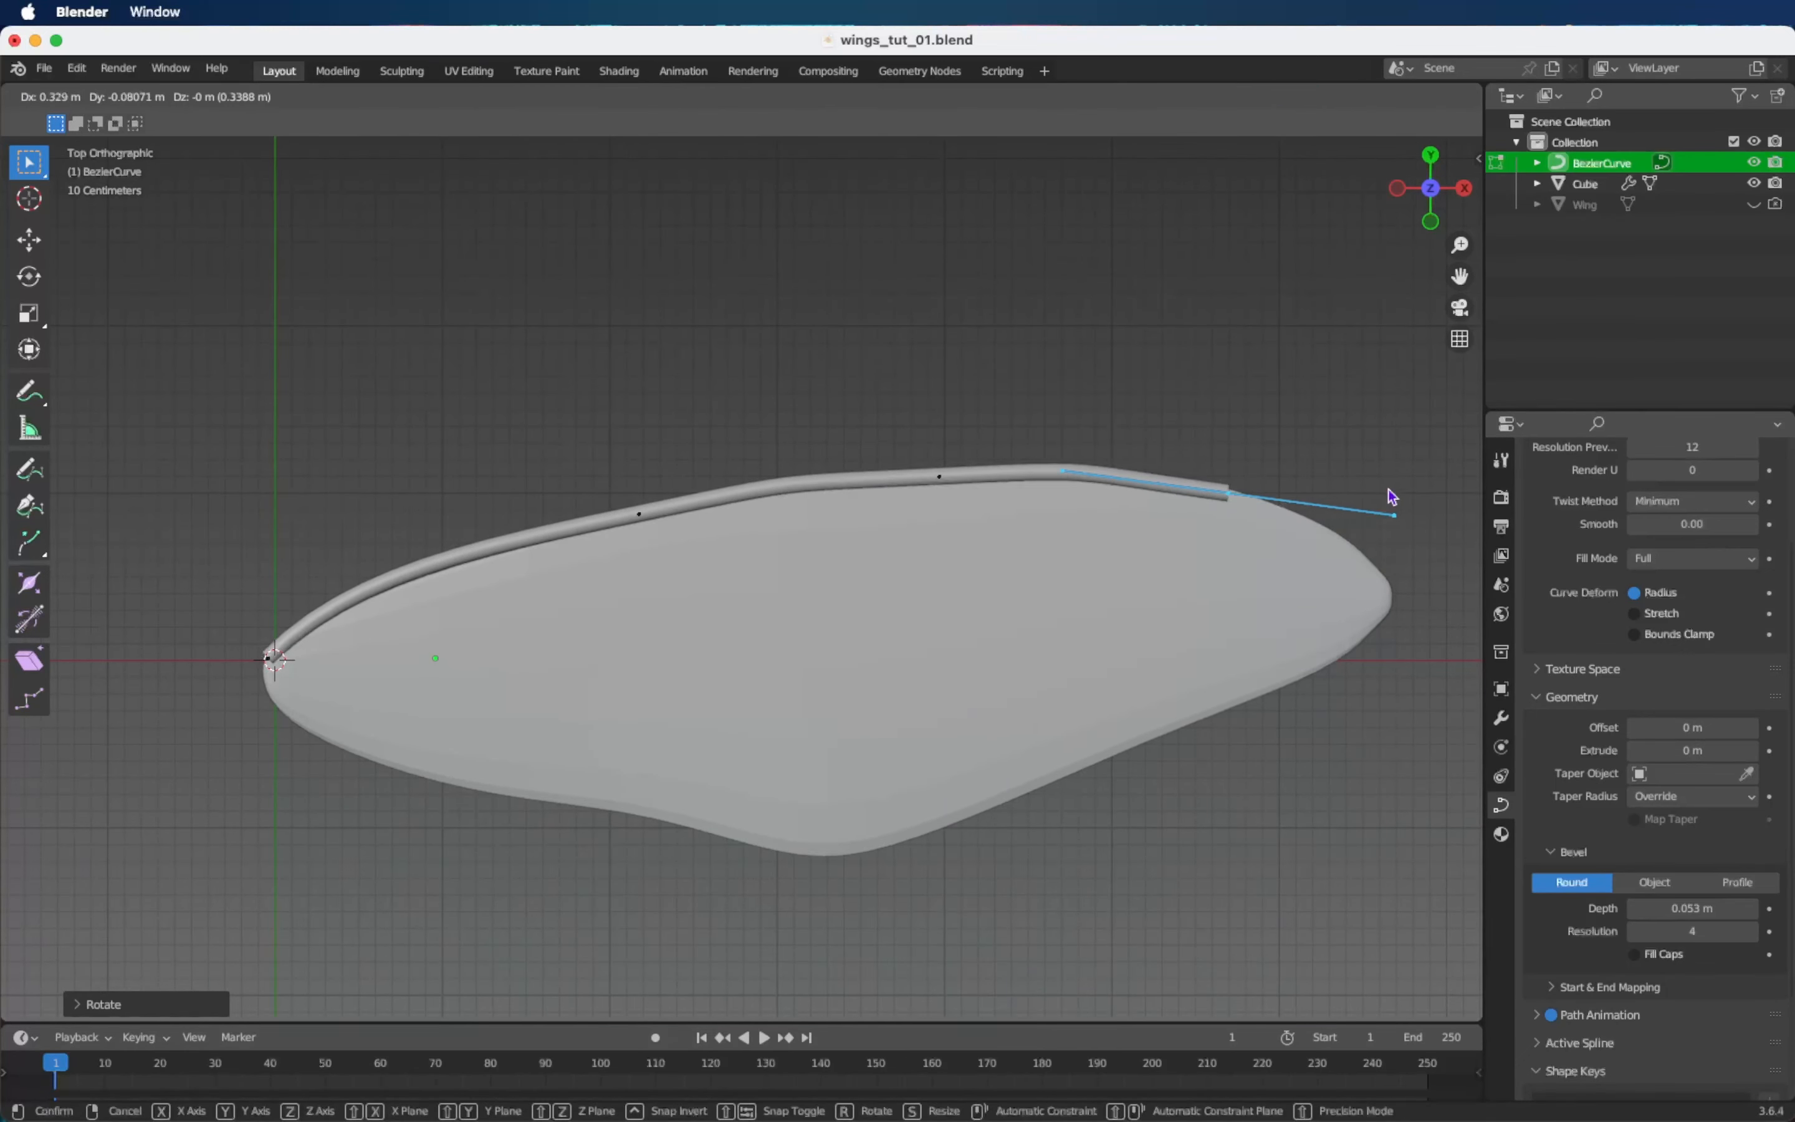
{"action": "left_click", "coordinate": [1390, 501]}
Extrude the edge vein to the wing tip, then rotate and shorten the end point's handles to round the curve.
{"action": "middle_click_drag", "start_coordinate": [1389, 501], "coordinate": [1291, 508], "text": "shift"}
{"action": "scroll", "coordinate": [1261, 505], "scroll_direction": "down", "scroll_amount": 1}
{"action": "key", "text": "e"}
{"action": "left_click", "coordinate": [1373, 588]}
{"action": "key", "text": "r"}
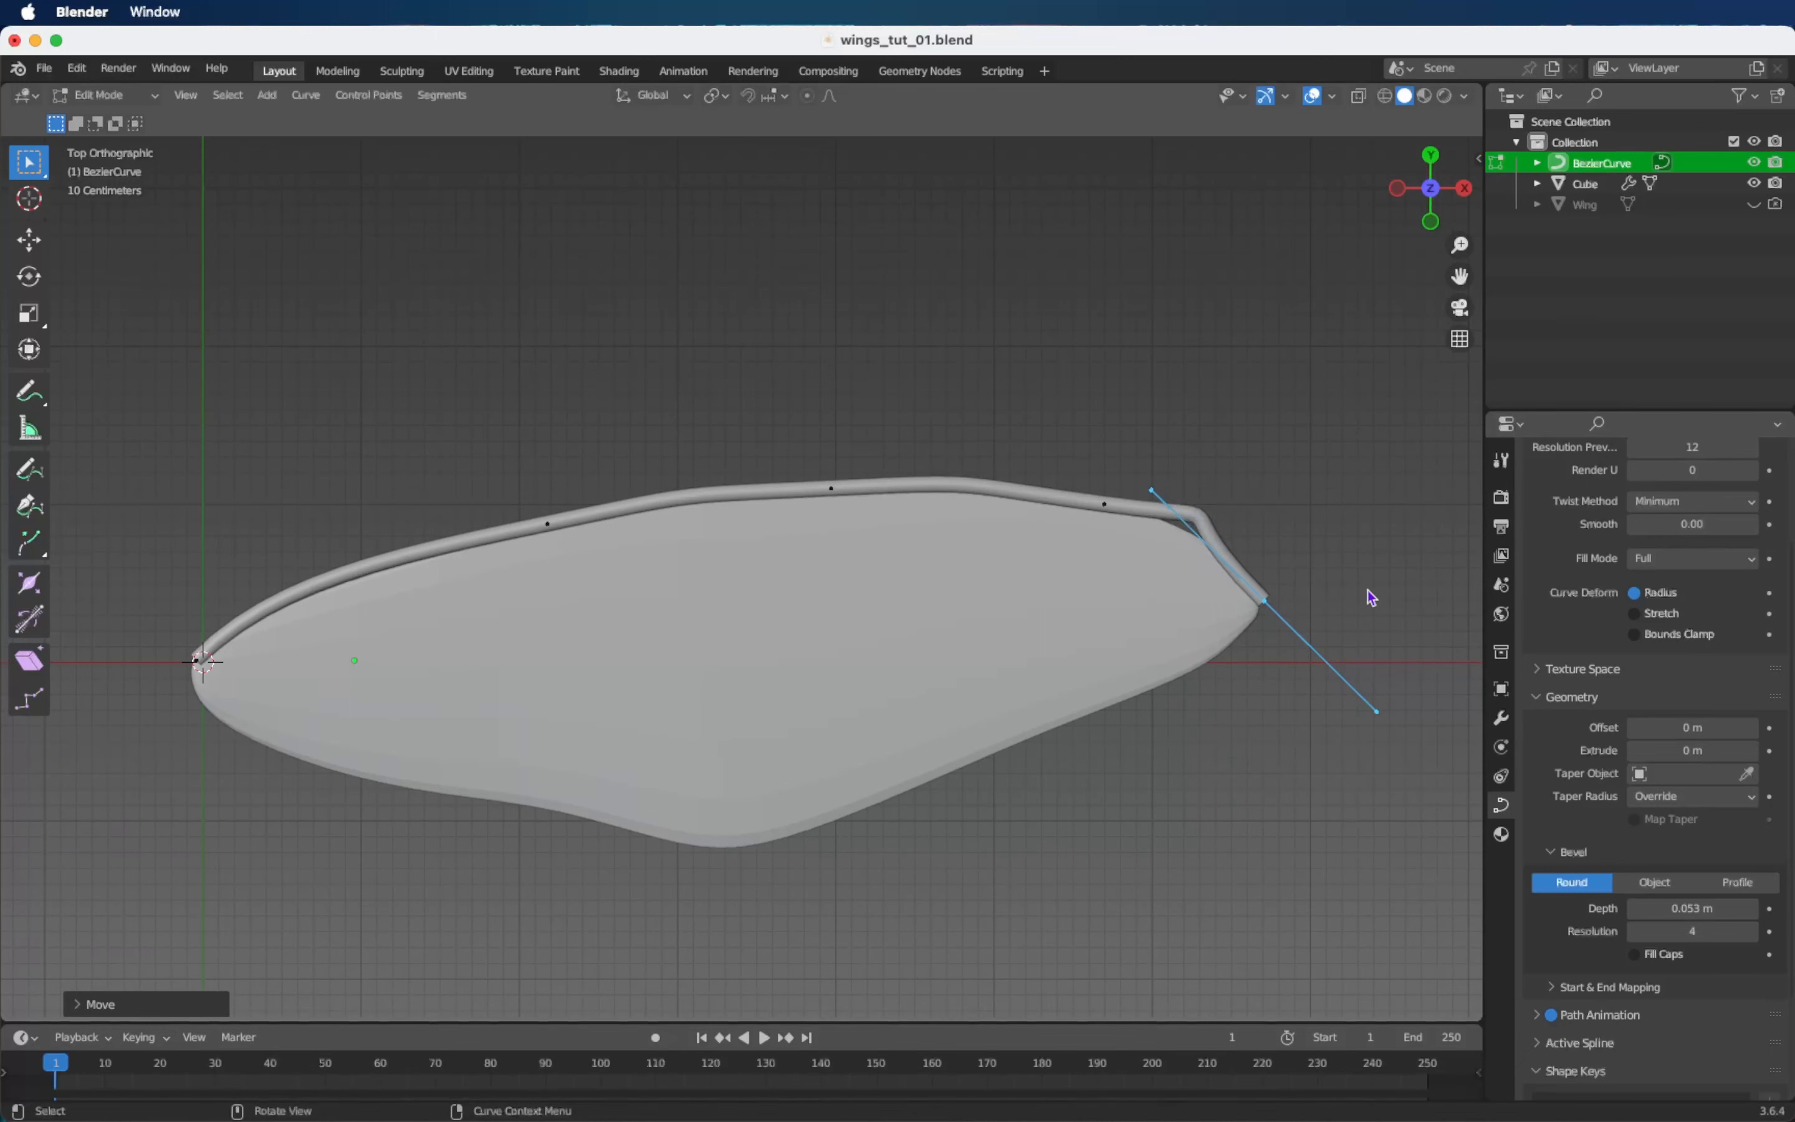
{"action": "left_click", "coordinate": [1380, 598]}
{"action": "key", "text": "super+s"}
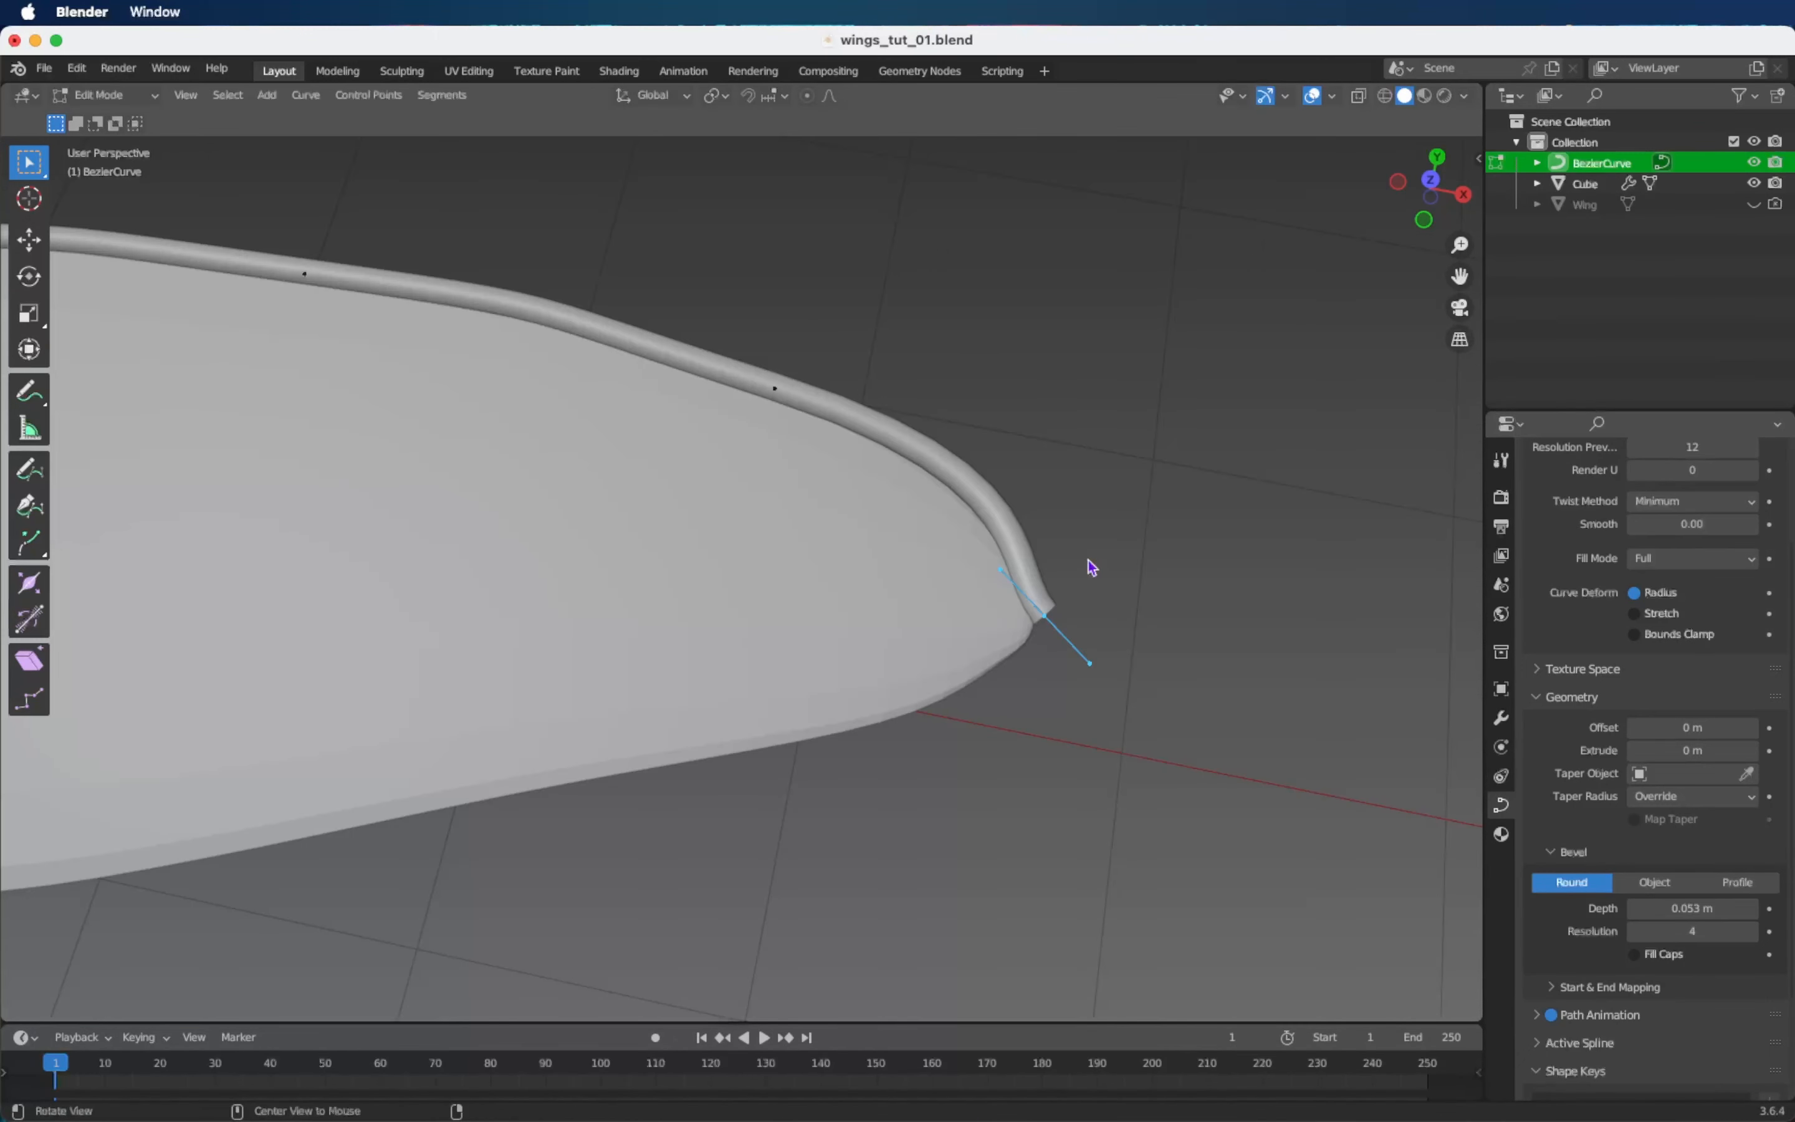
Taper the edge vein at the wing tip by thinning its end control point with Shrink/Fatten.
{"action": "left_click_drag", "start_coordinate": [1093, 578], "coordinate": [1040, 657]}
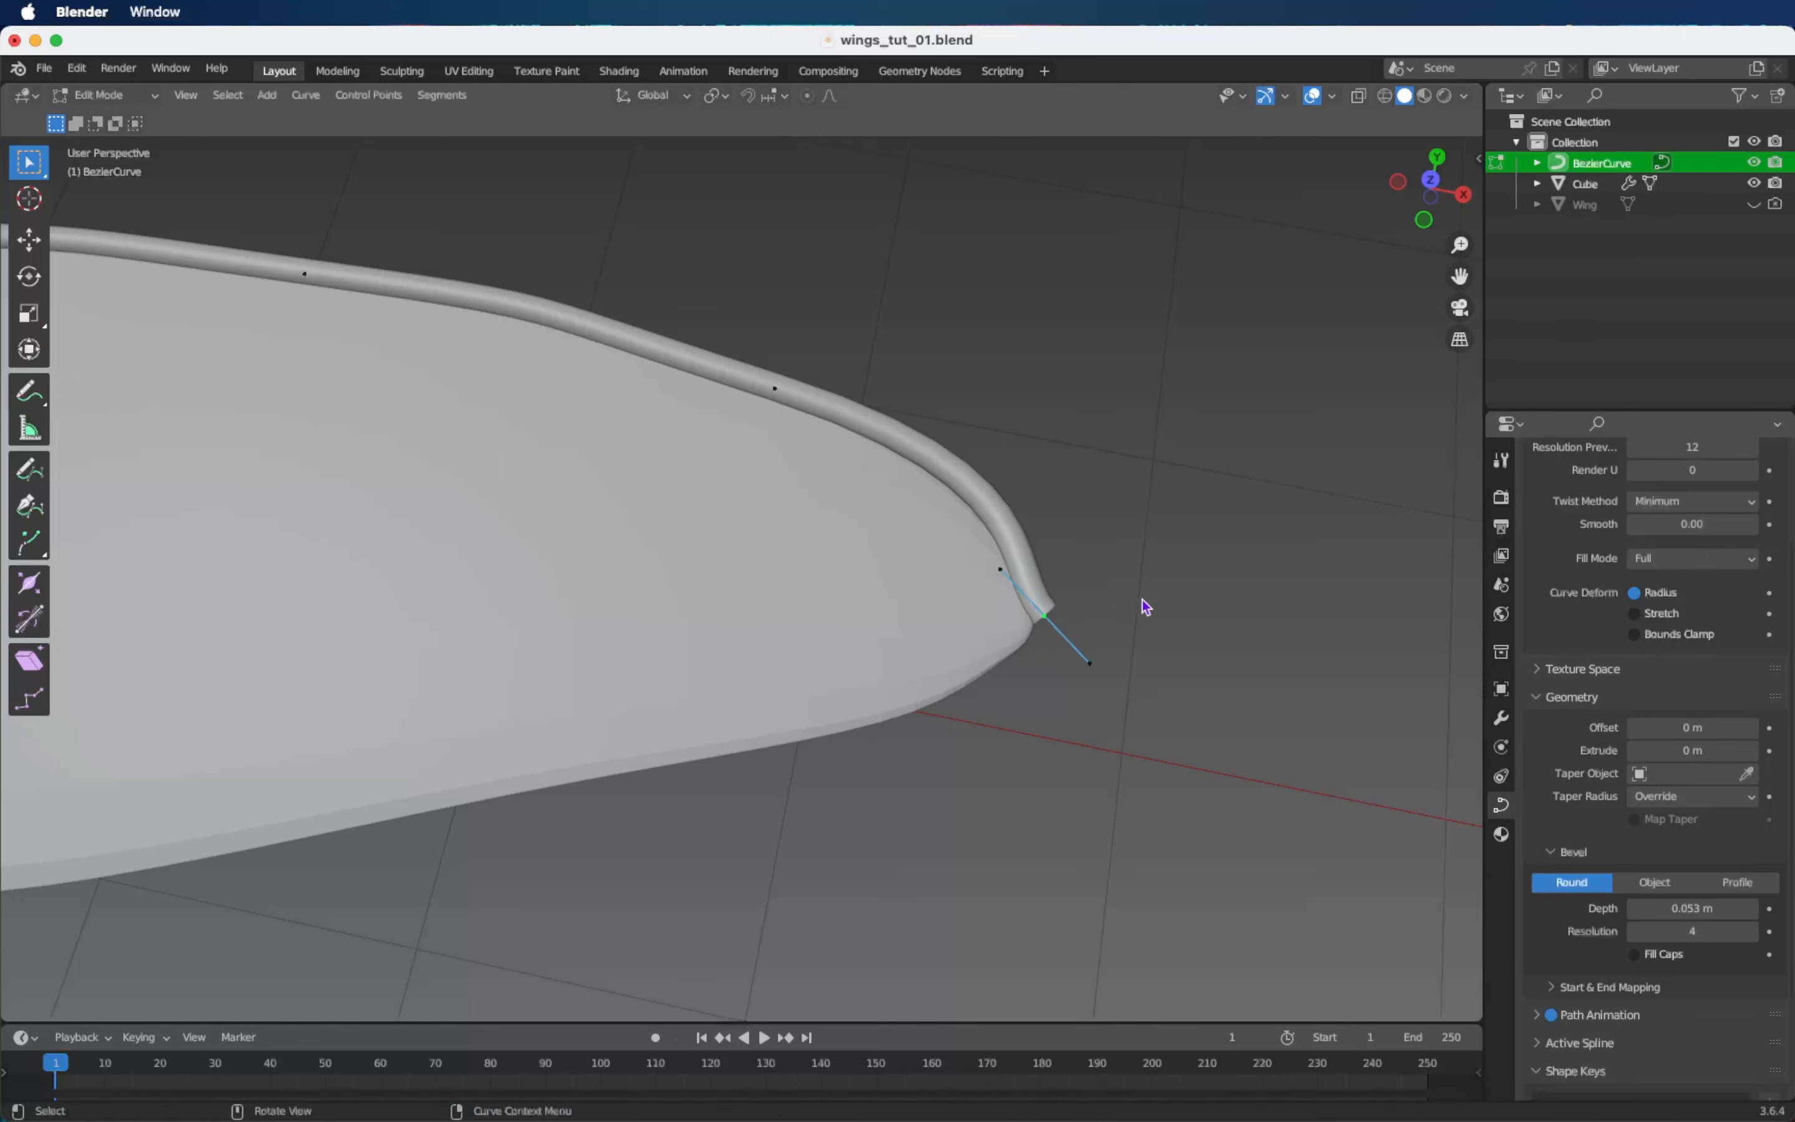
{"action": "left_click_drag", "start_coordinate": [946, 538], "coordinate": [1181, 694]}
{"action": "key", "text": "alt+s"}
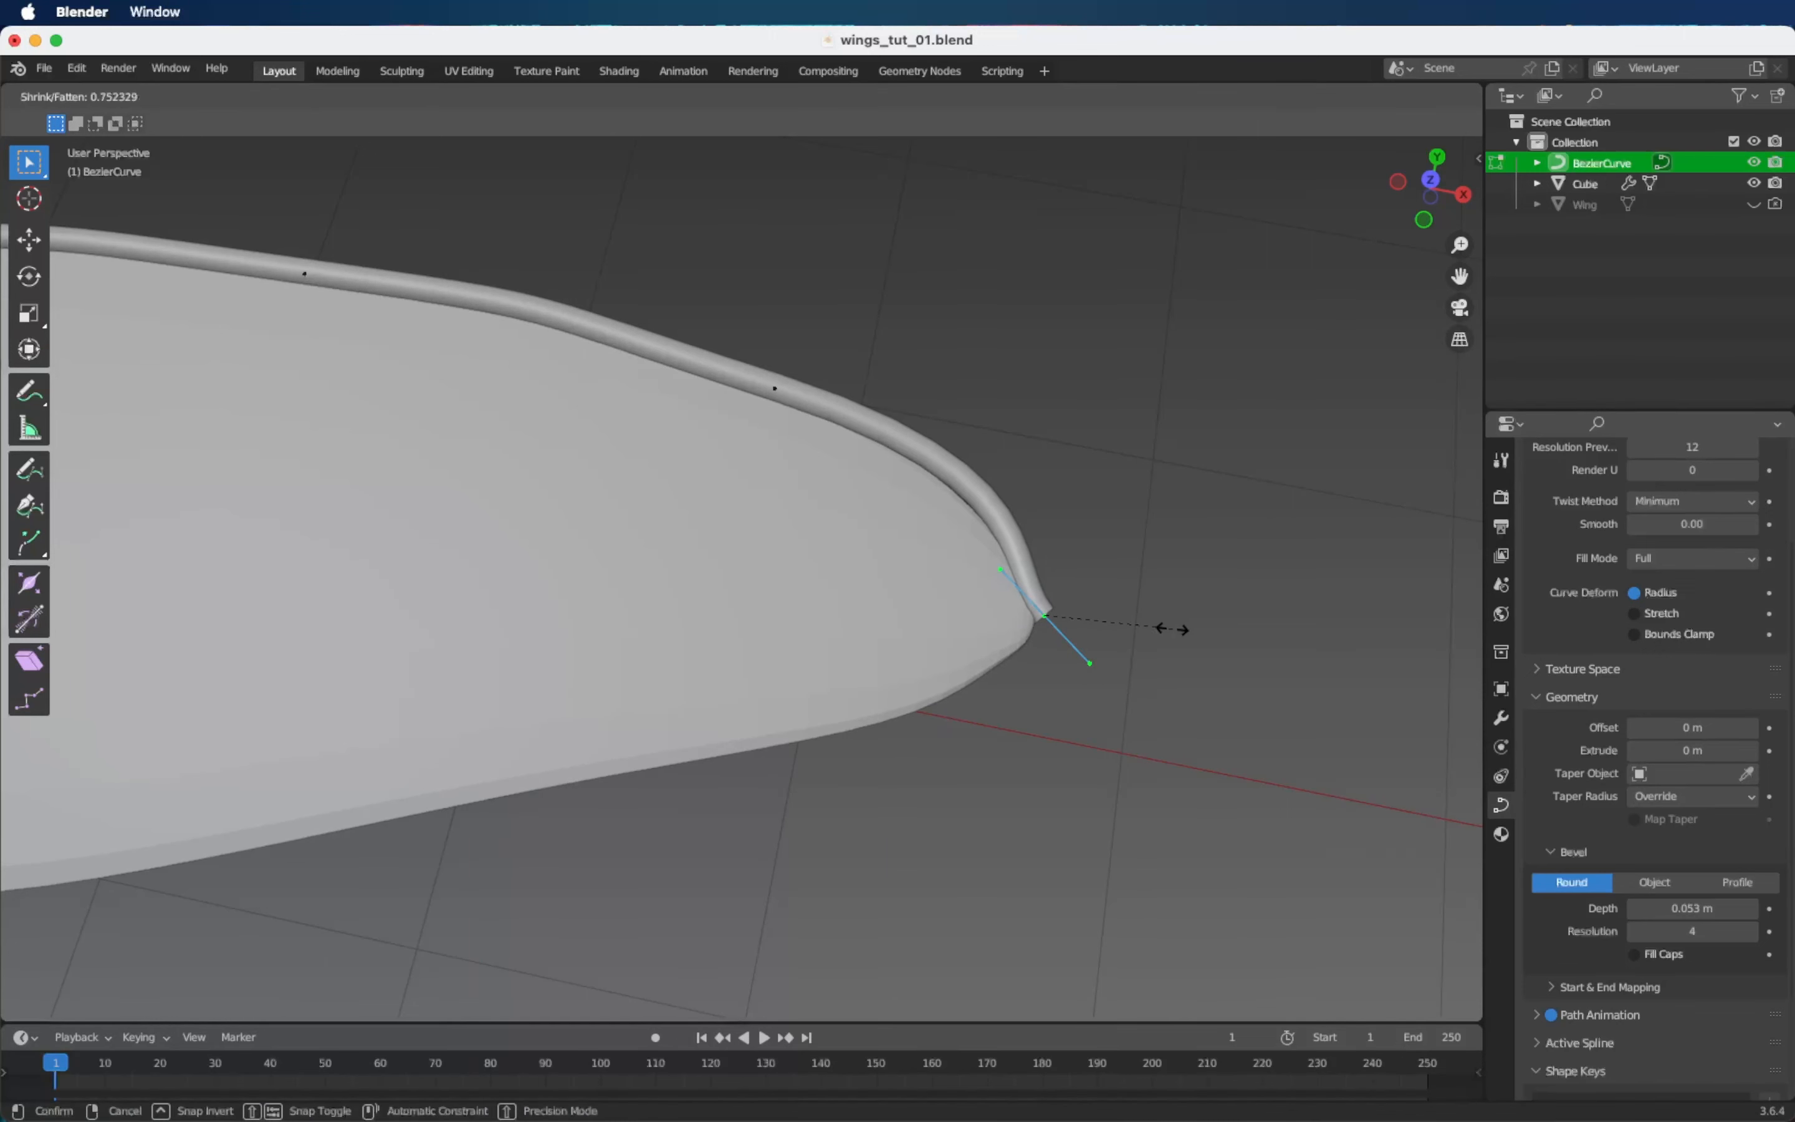
{"action": "left_click", "coordinate": [1086, 632]}
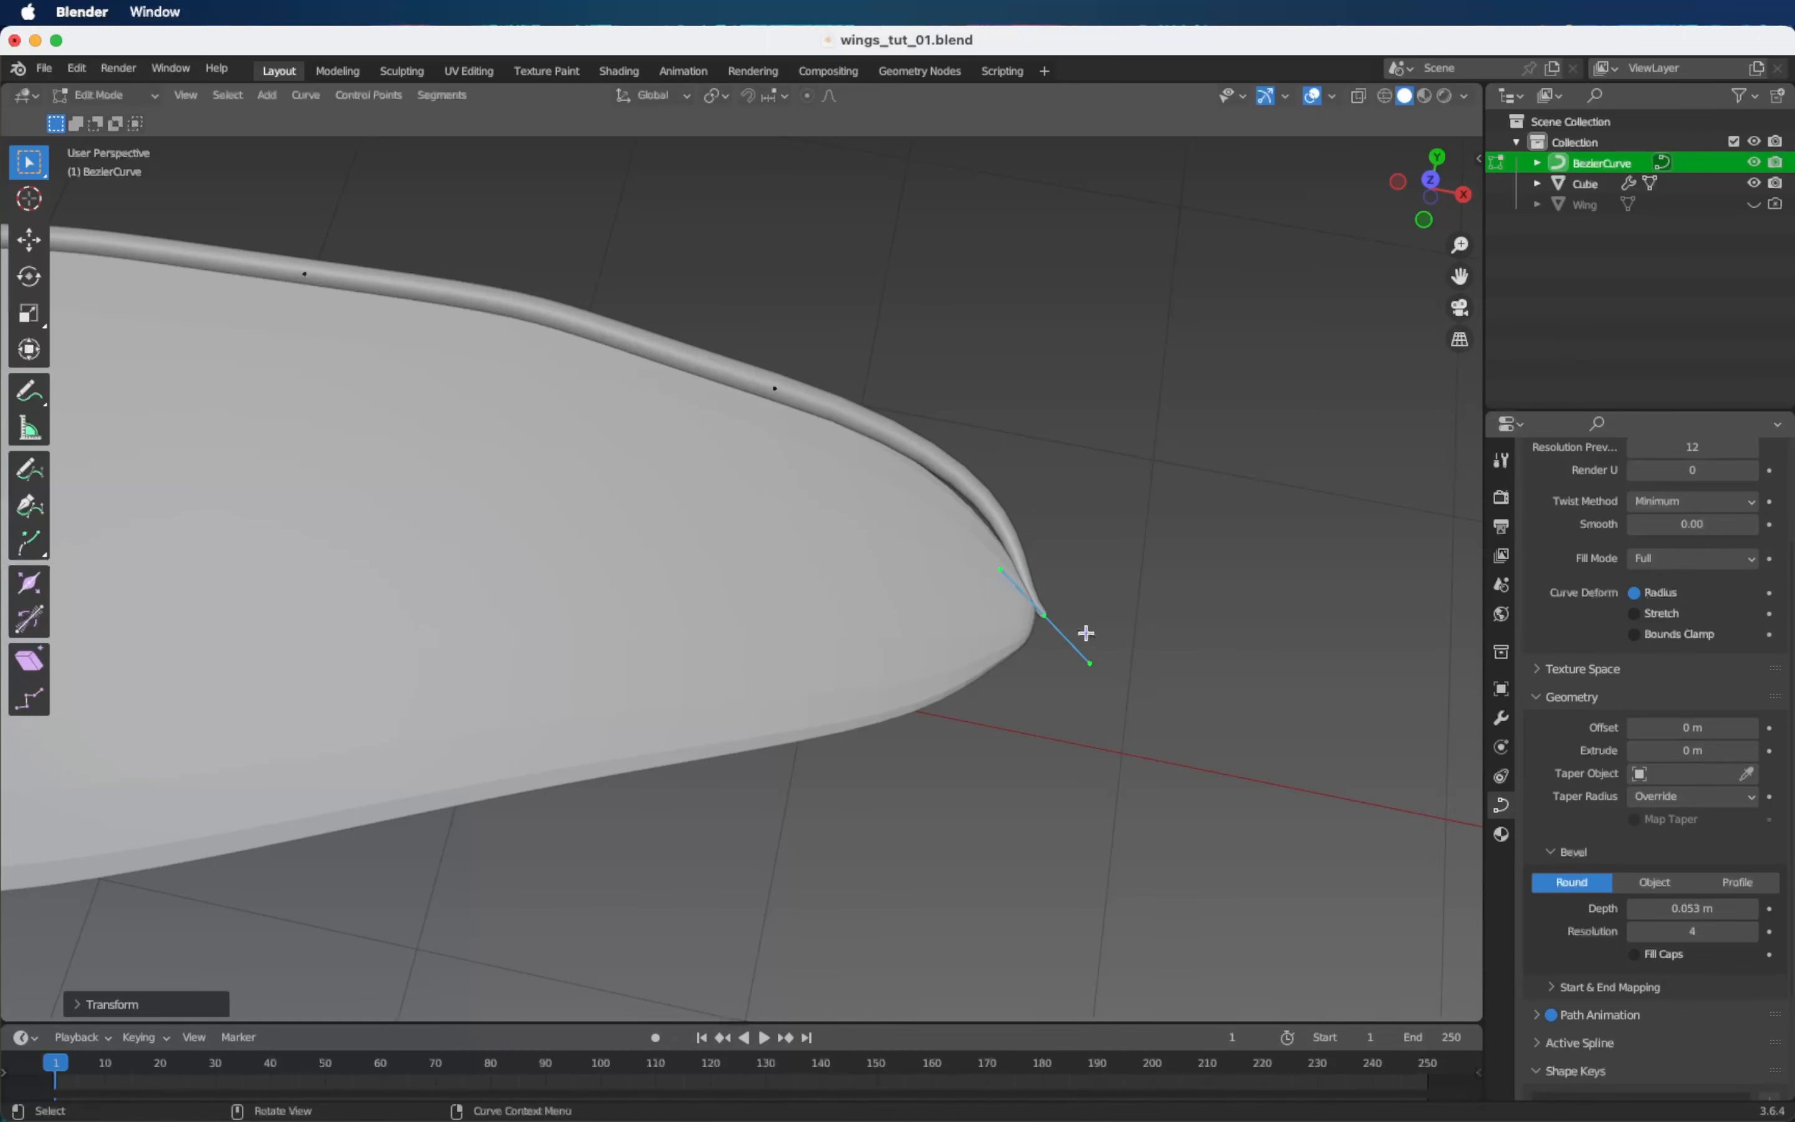
From the top view, move the edge vein's end point onto the wing tip and rescale its handles.
{"action": "left_click", "coordinate": [1429, 199]}
{"action": "key", "text": "g"}
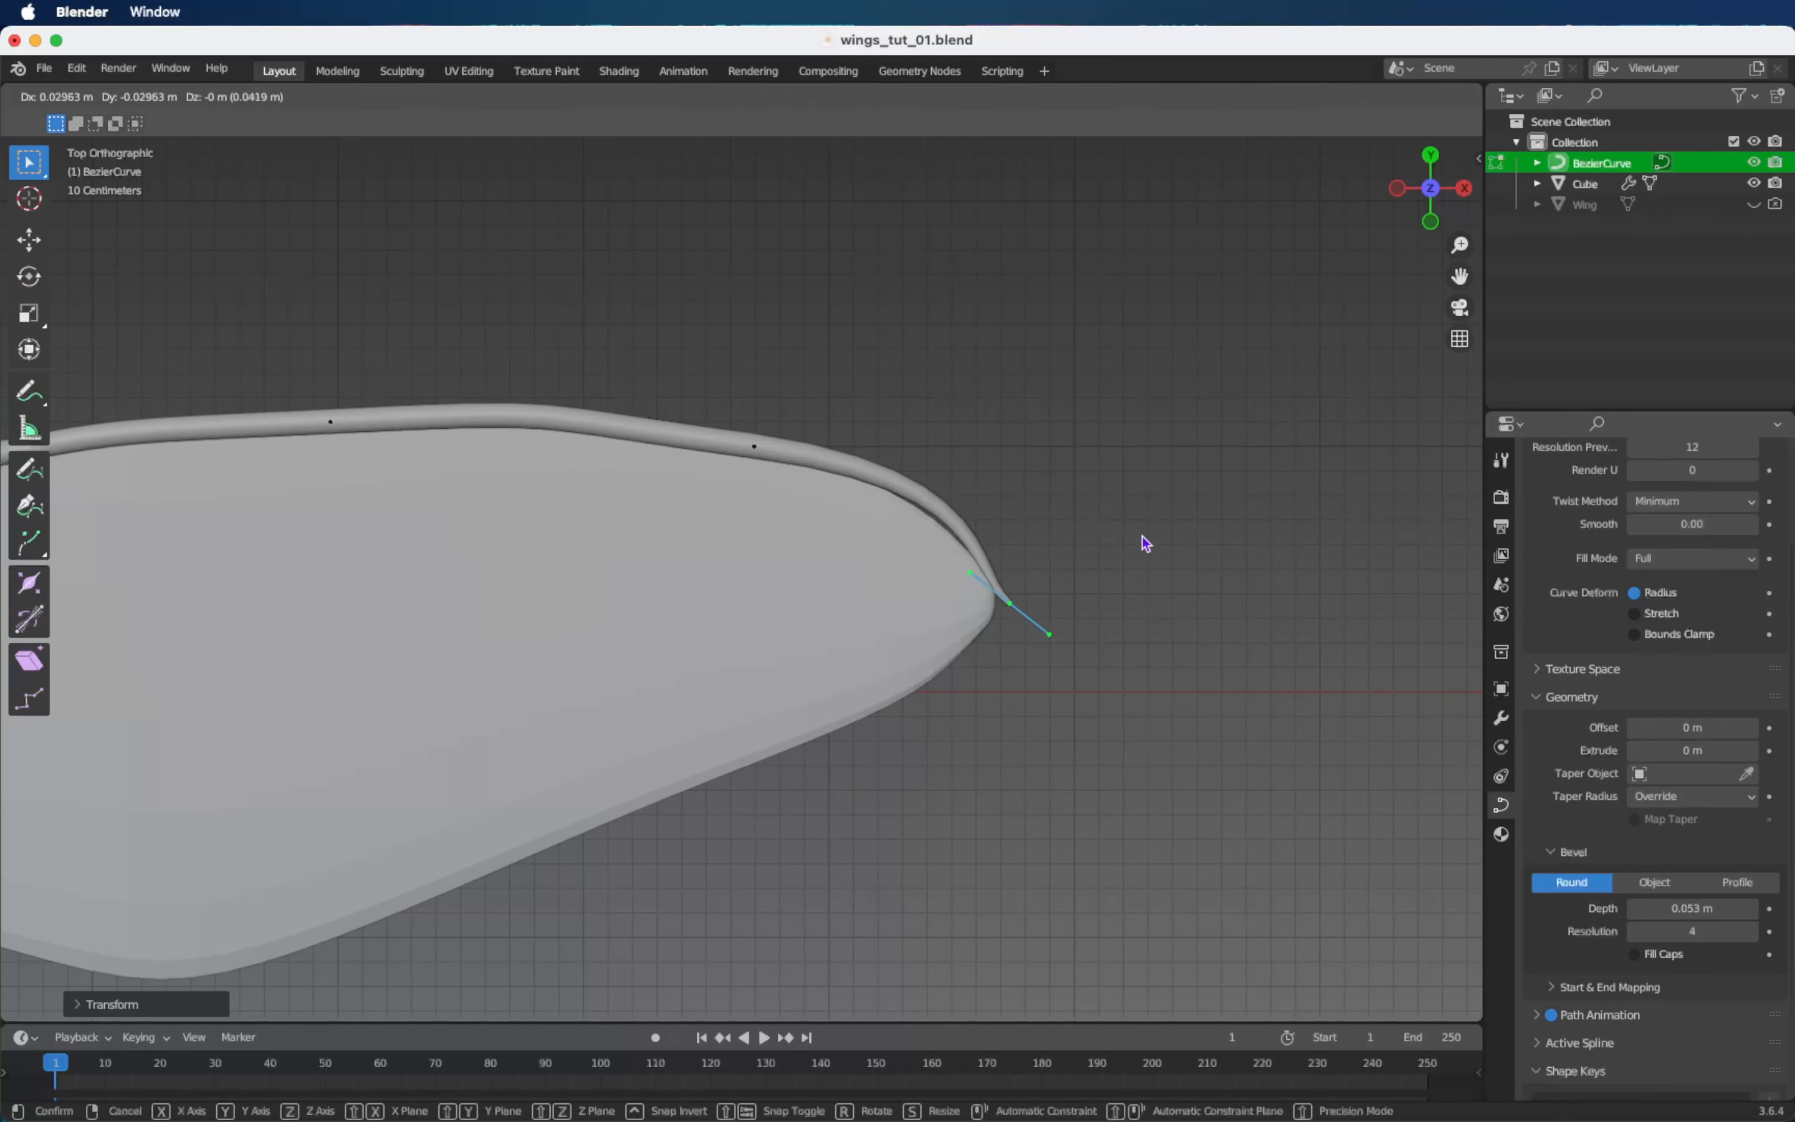
{"action": "left_click", "coordinate": [1135, 529]}
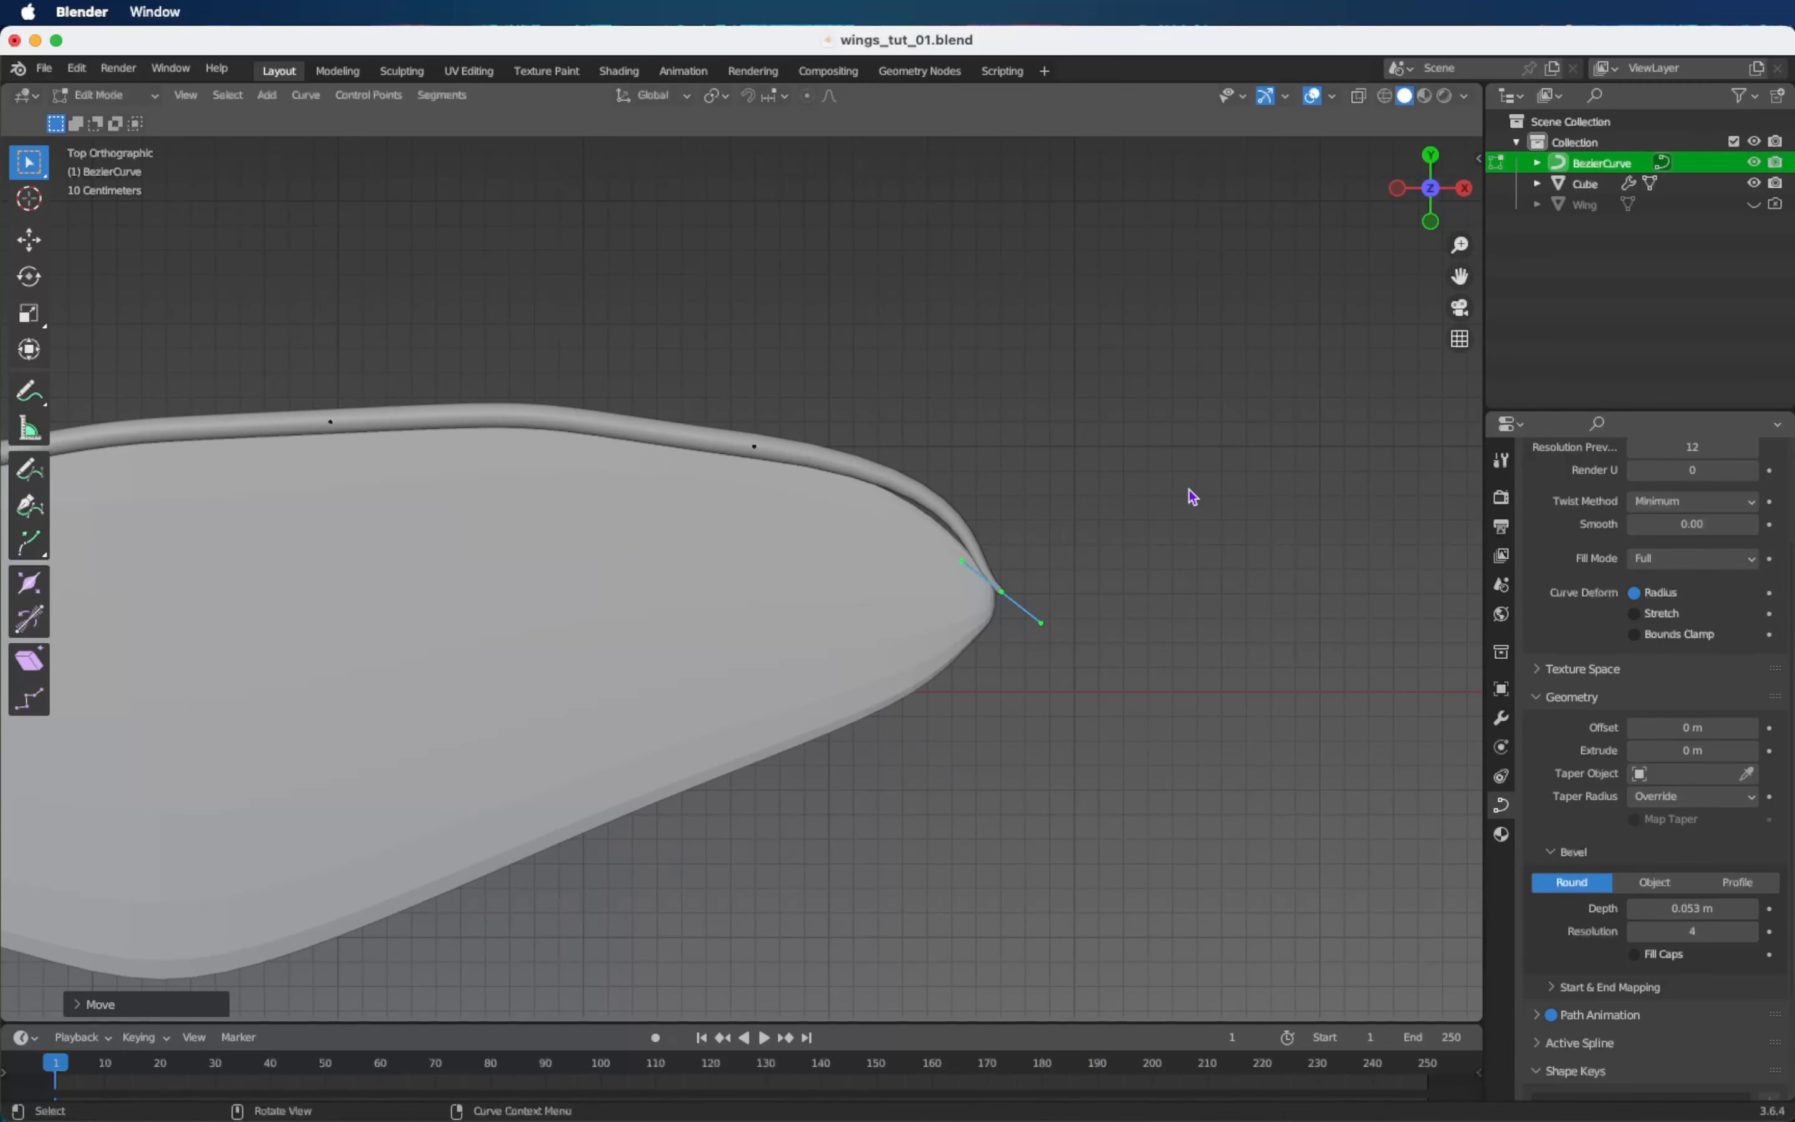
{"action": "key", "text": "s"}
{"action": "left_click", "coordinate": [1140, 507]}
Rotate the handles of the control point just before the wing tip to follow the outline.
{"action": "left_click", "coordinate": [753, 444]}
{"action": "key", "text": "r"}
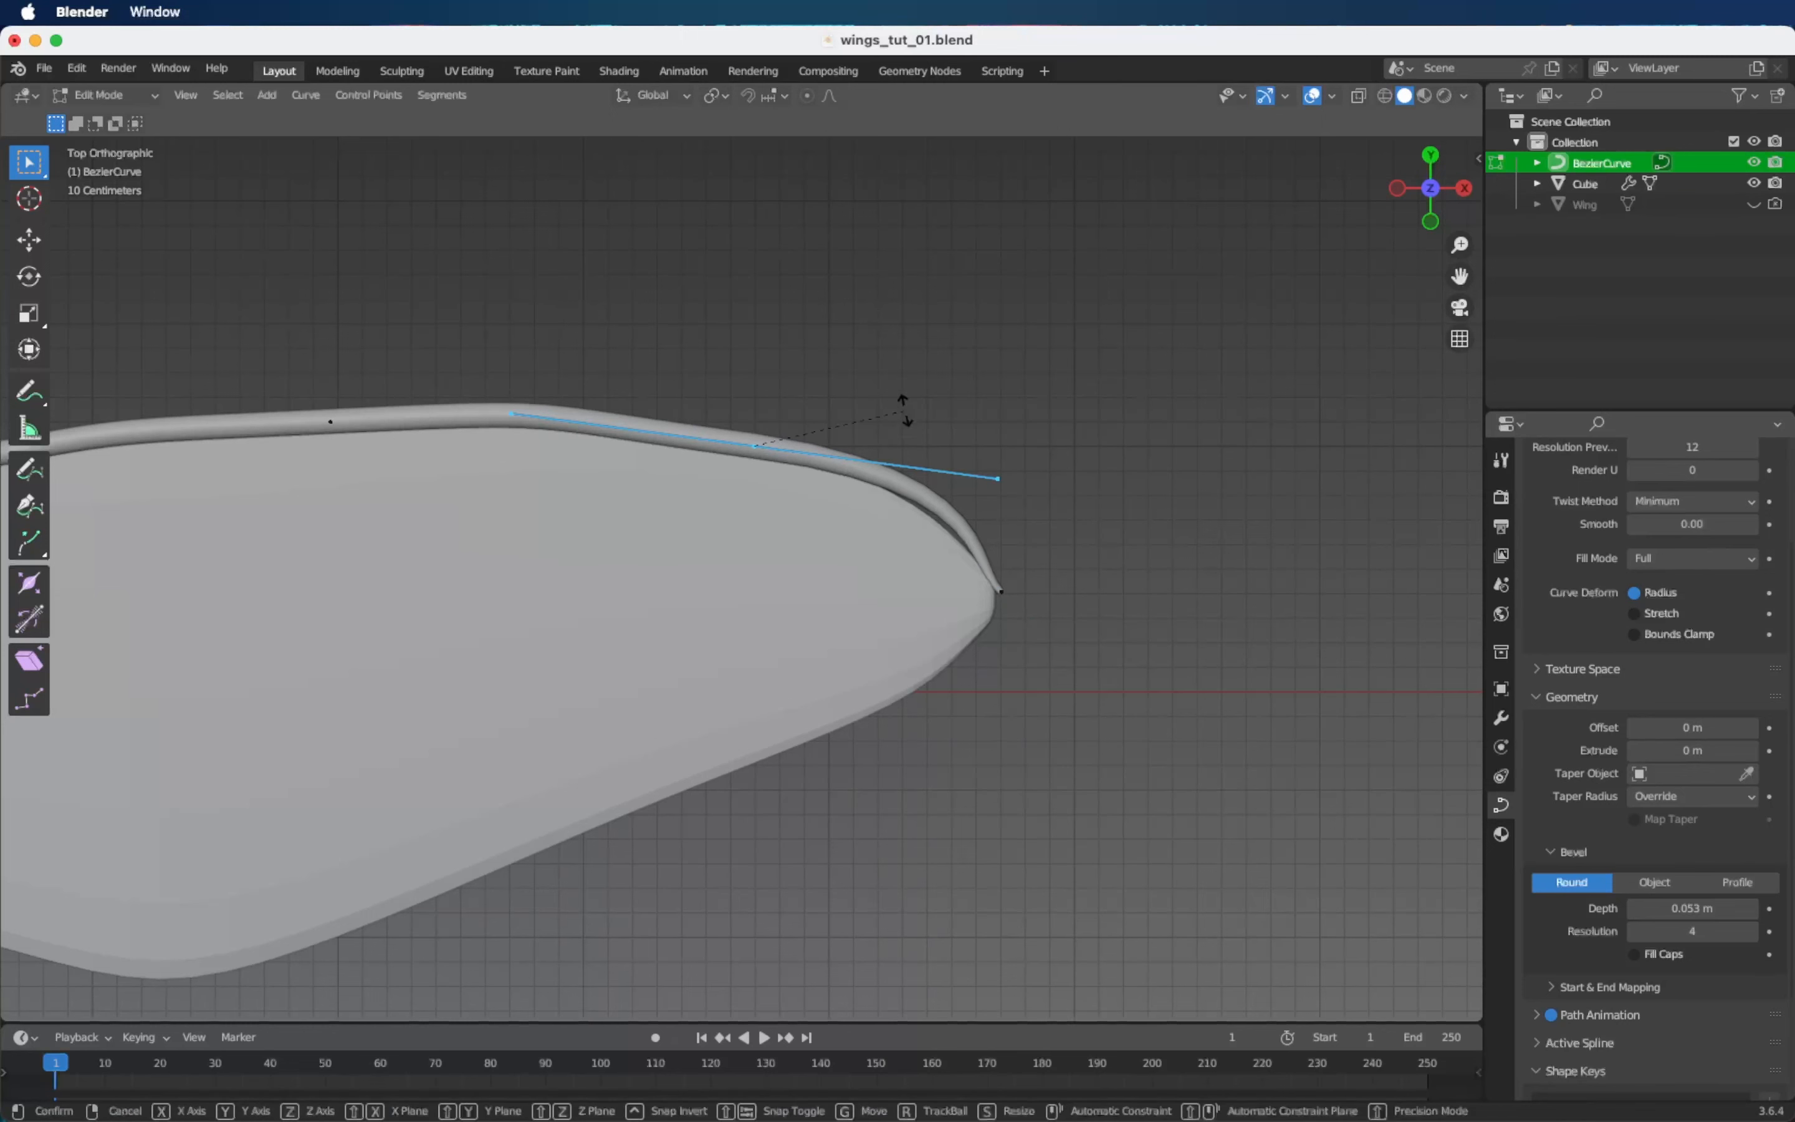
{"action": "left_click", "coordinate": [909, 421]}
Add a second Bezier spline within the same curve object and move it so that it starts at the wing root.
{"action": "scroll", "coordinate": [913, 429], "scroll_direction": "down", "scroll_amount": 5}
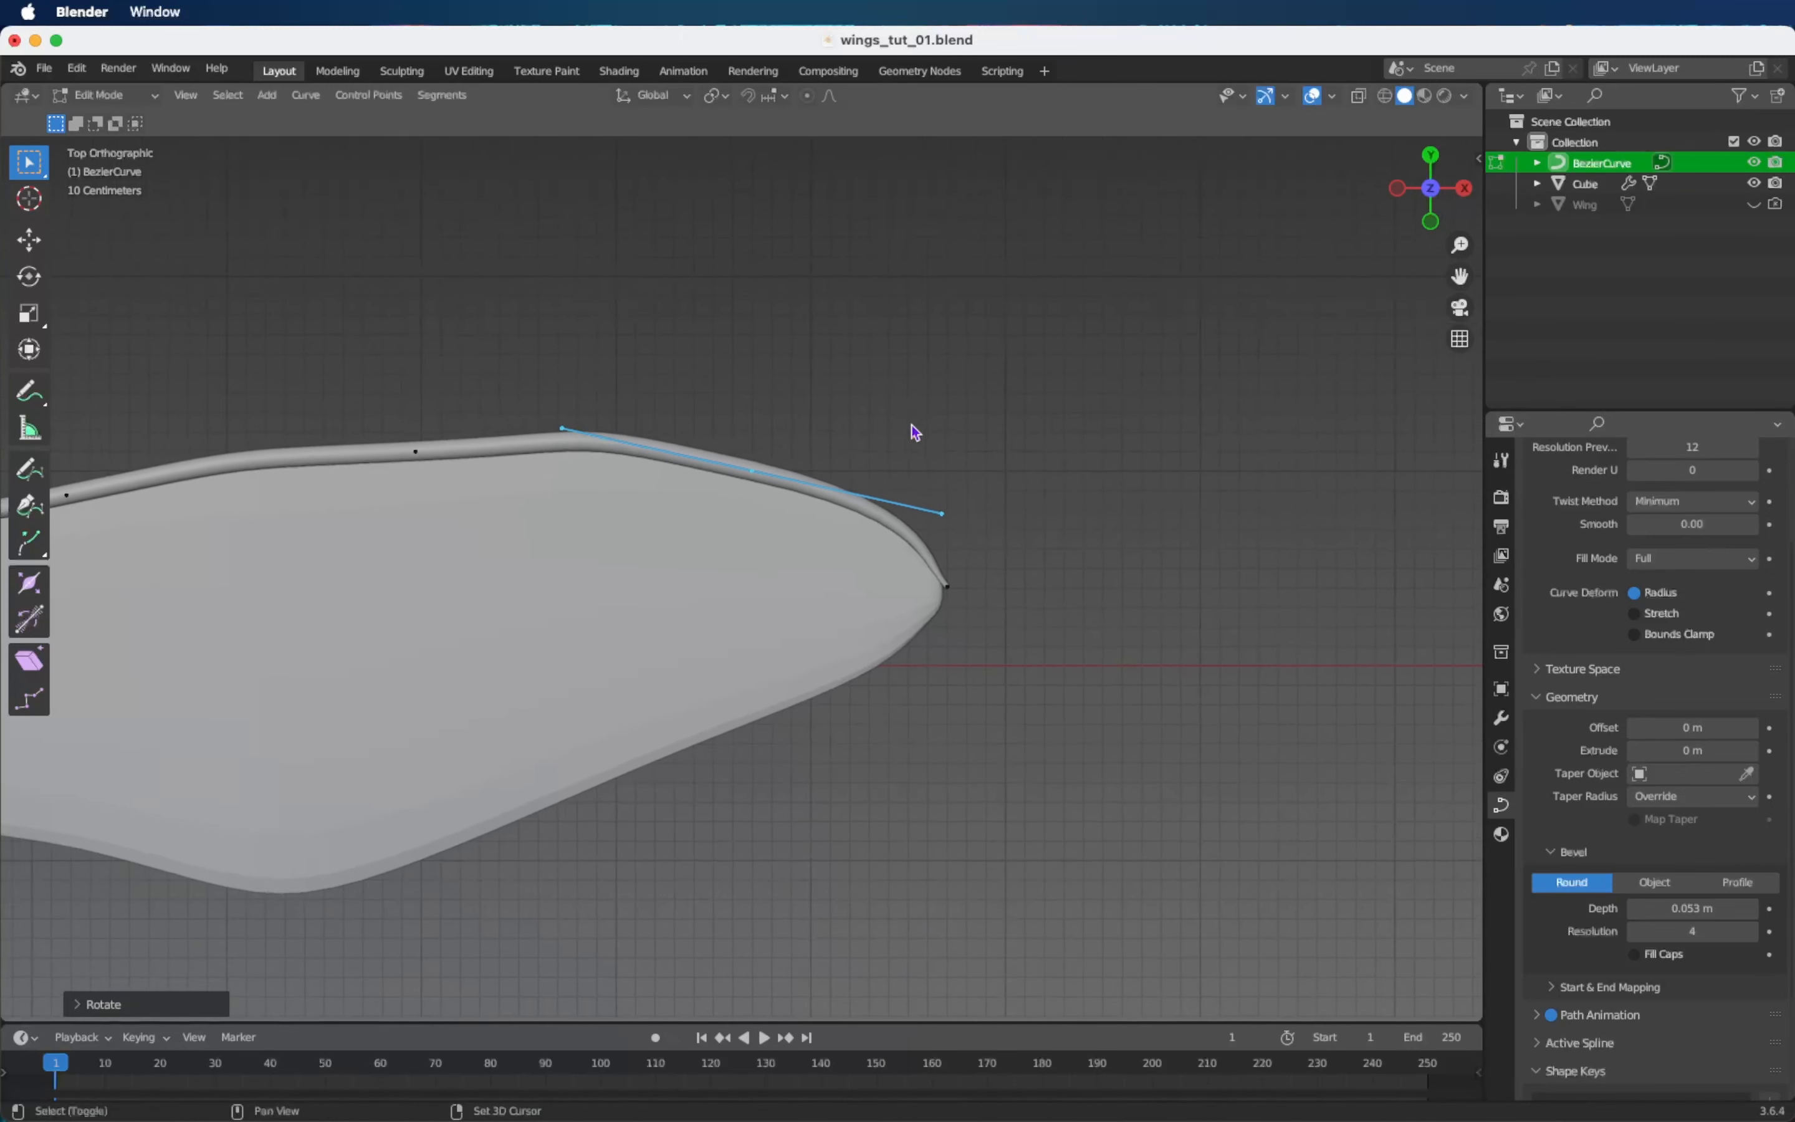
{"action": "scroll", "coordinate": [913, 429], "scroll_direction": "left", "scroll_amount": 5, "text": "ctrl"}
{"action": "scroll", "coordinate": [915, 432], "scroll_direction": "up", "scroll_amount": 5}
{"action": "scroll", "coordinate": [914, 431], "scroll_direction": "down", "scroll_amount": 4}
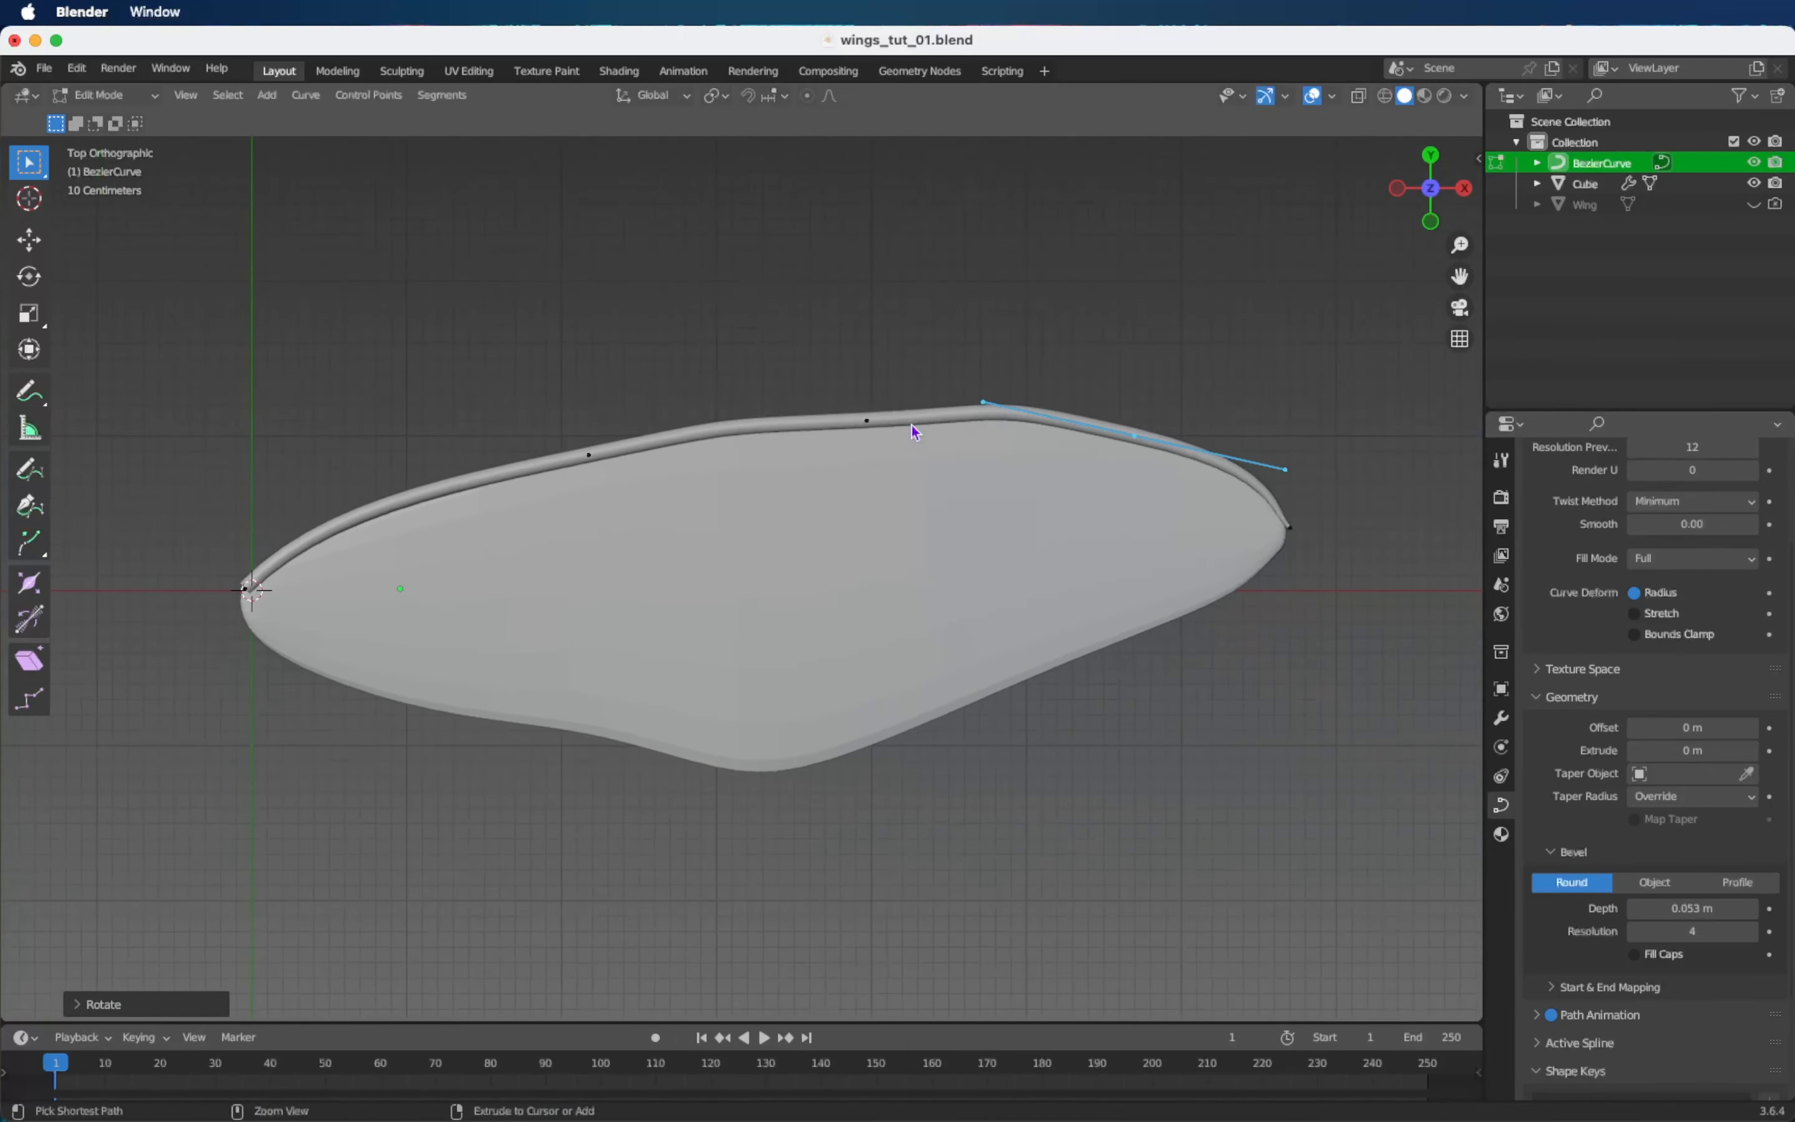
{"action": "scroll", "coordinate": [914, 431], "scroll_direction": "left", "scroll_amount": 2, "text": "ctrl"}
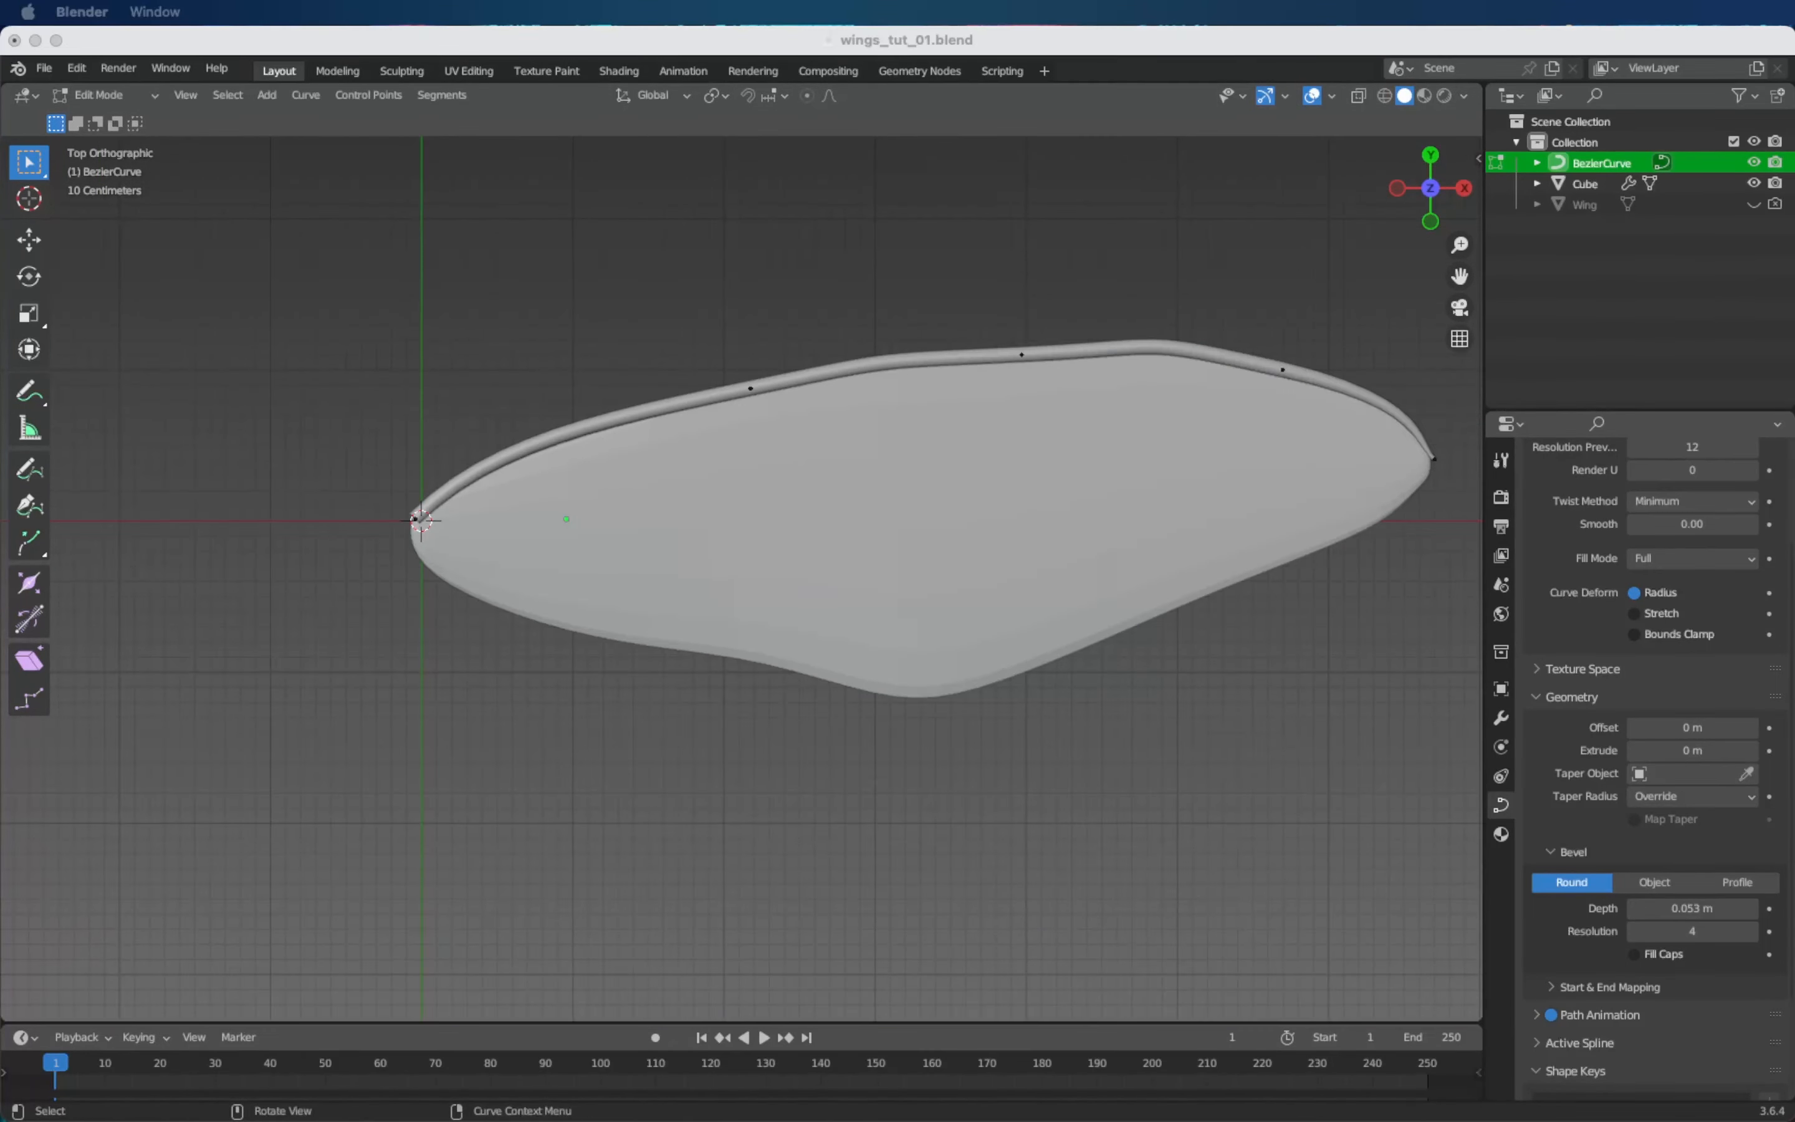
{"action": "key", "text": "shift+a"}
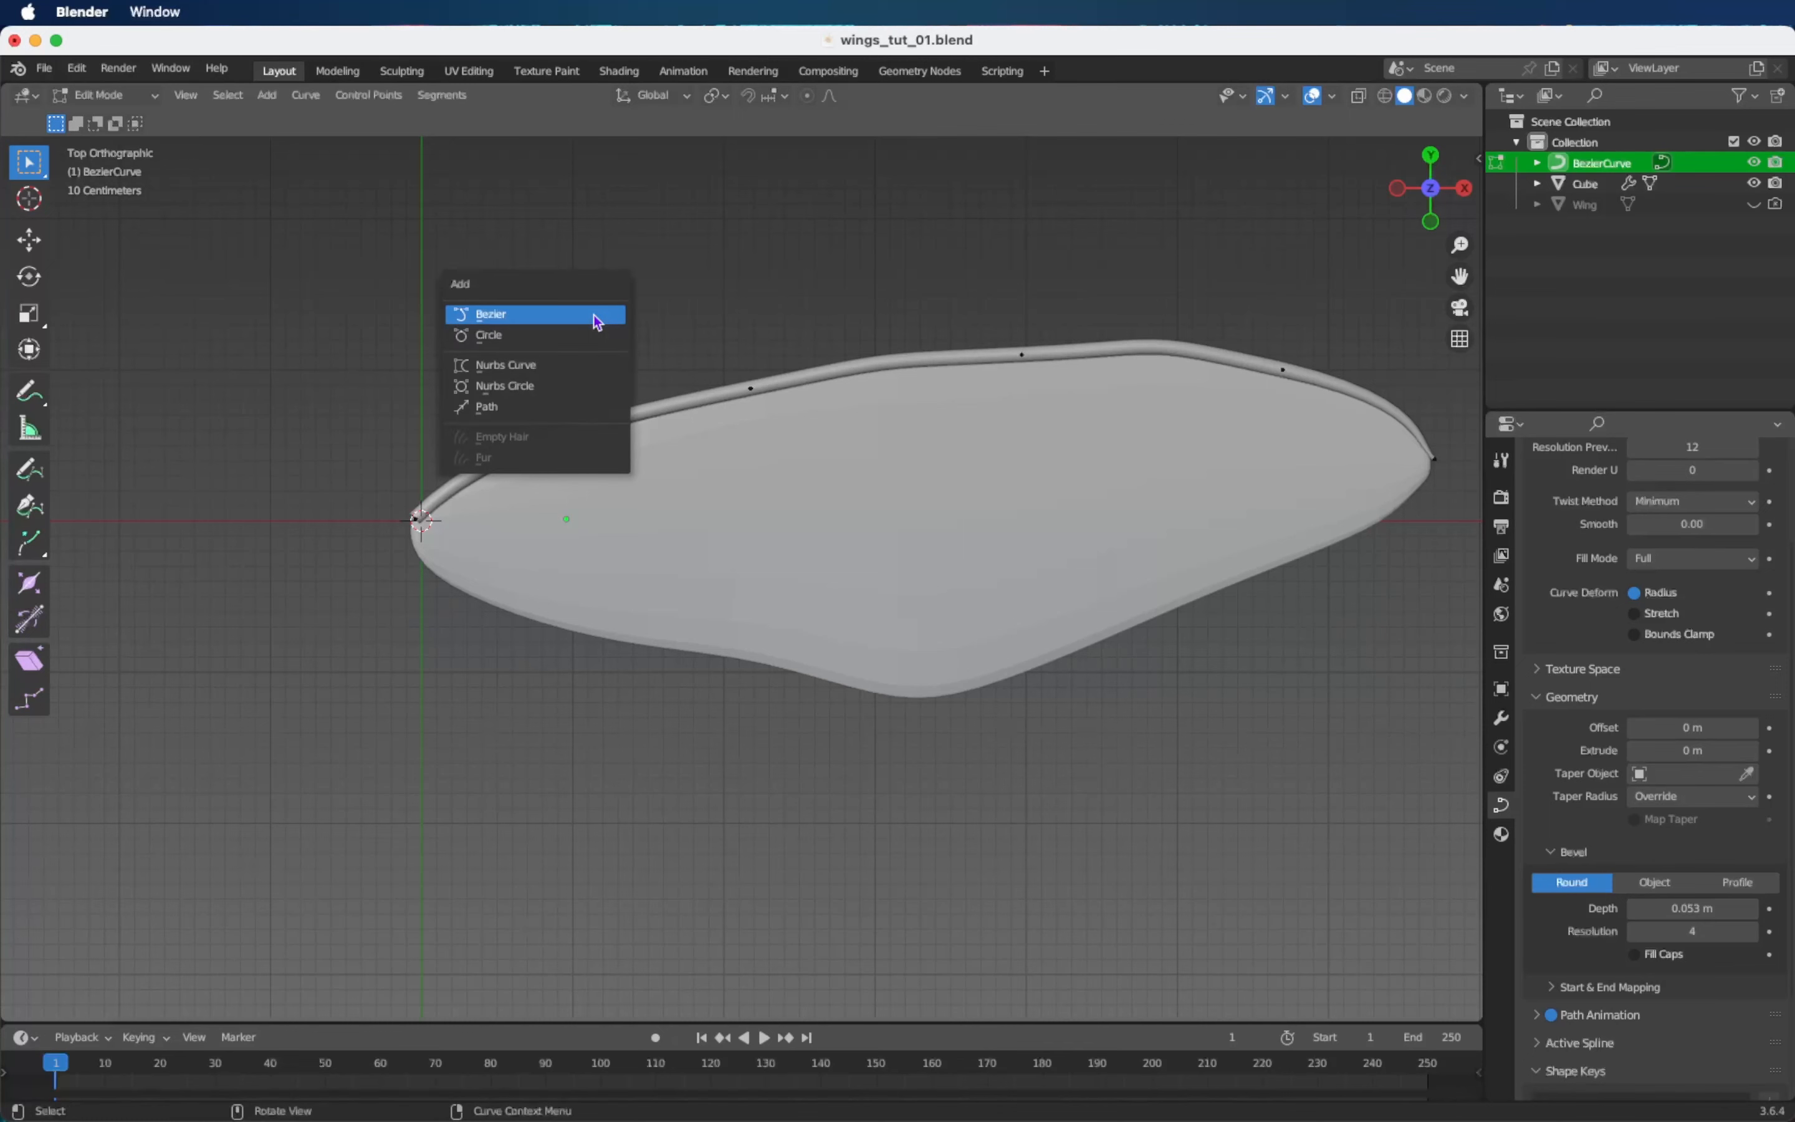
{"action": "left_click", "coordinate": [597, 321]}
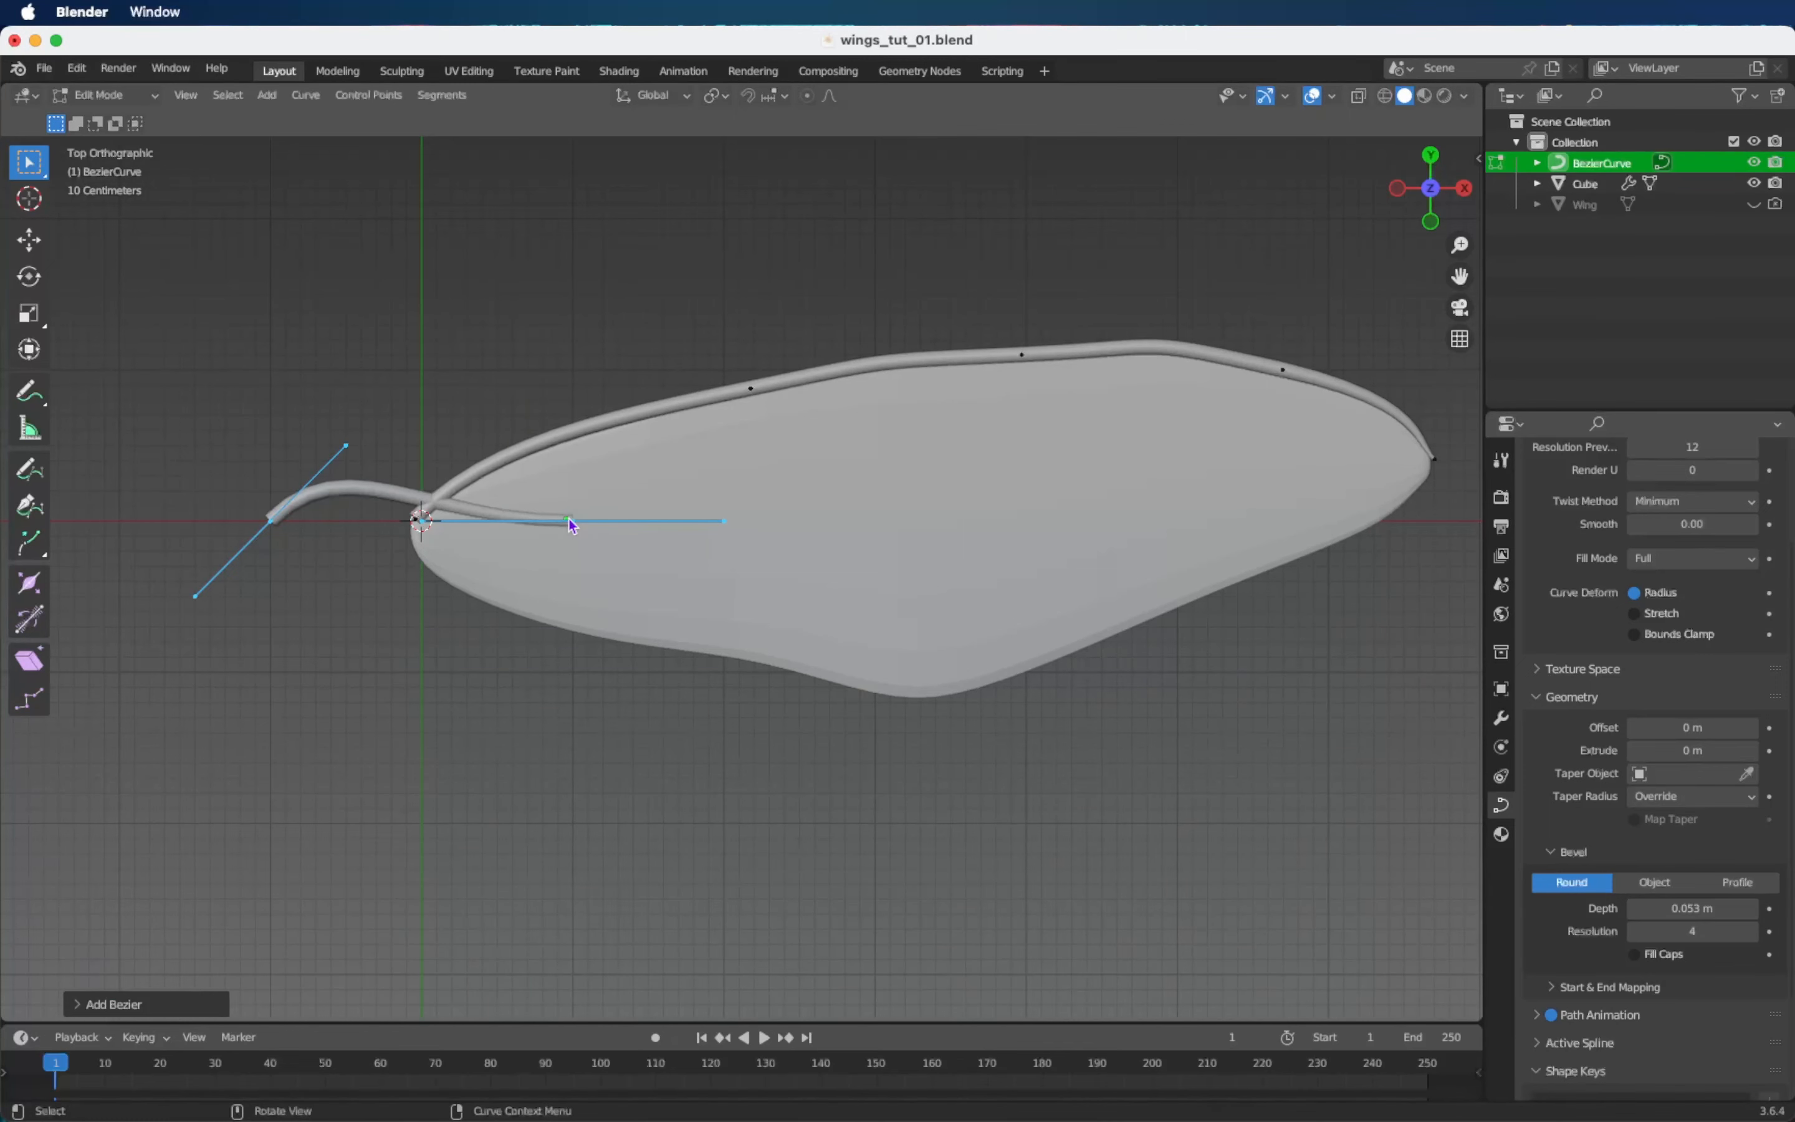
{"action": "key", "text": "g"}
{"action": "left_click", "coordinate": [719, 544]}
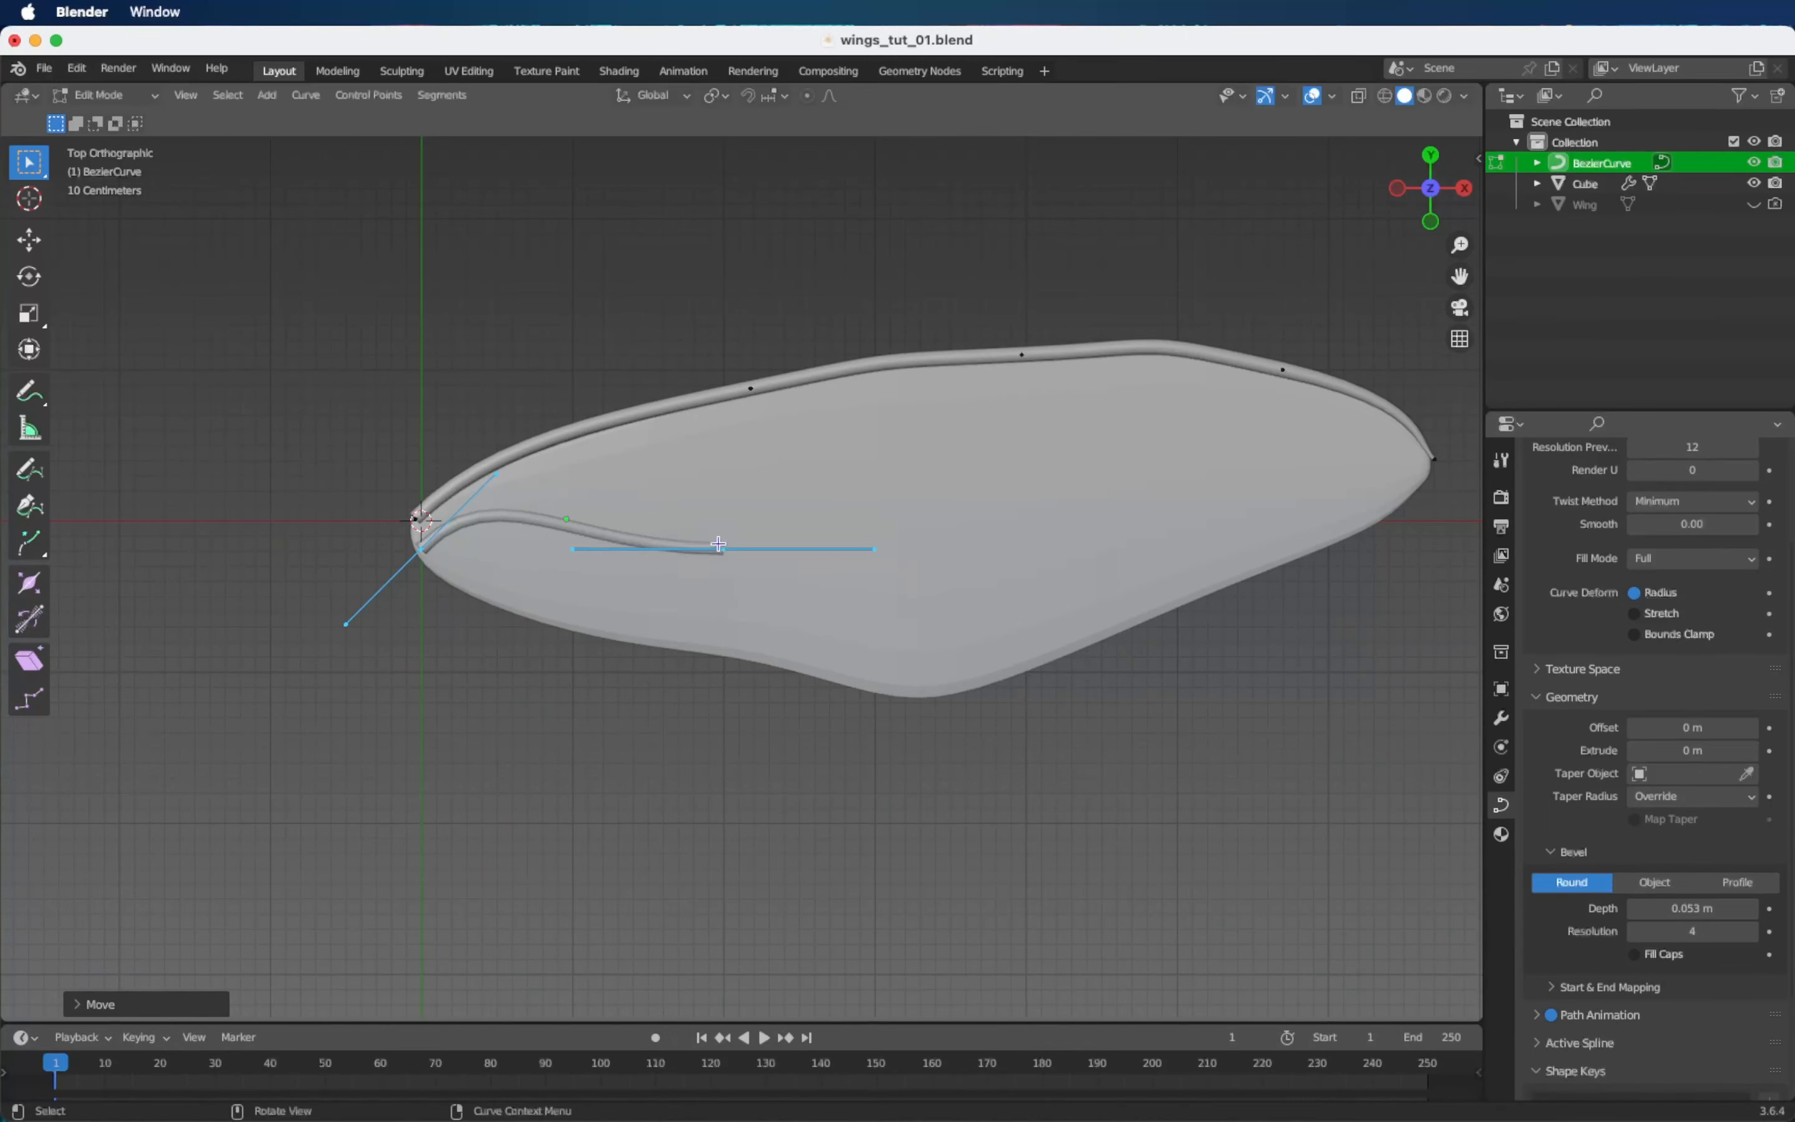
Select the second vein's root control point and thin it with Shrink/Fatten.
{"action": "scroll", "coordinate": [549, 550], "scroll_direction": "up", "scroll_amount": 3}
{"action": "left_click_drag", "start_coordinate": [522, 529], "coordinate": [600, 560]}
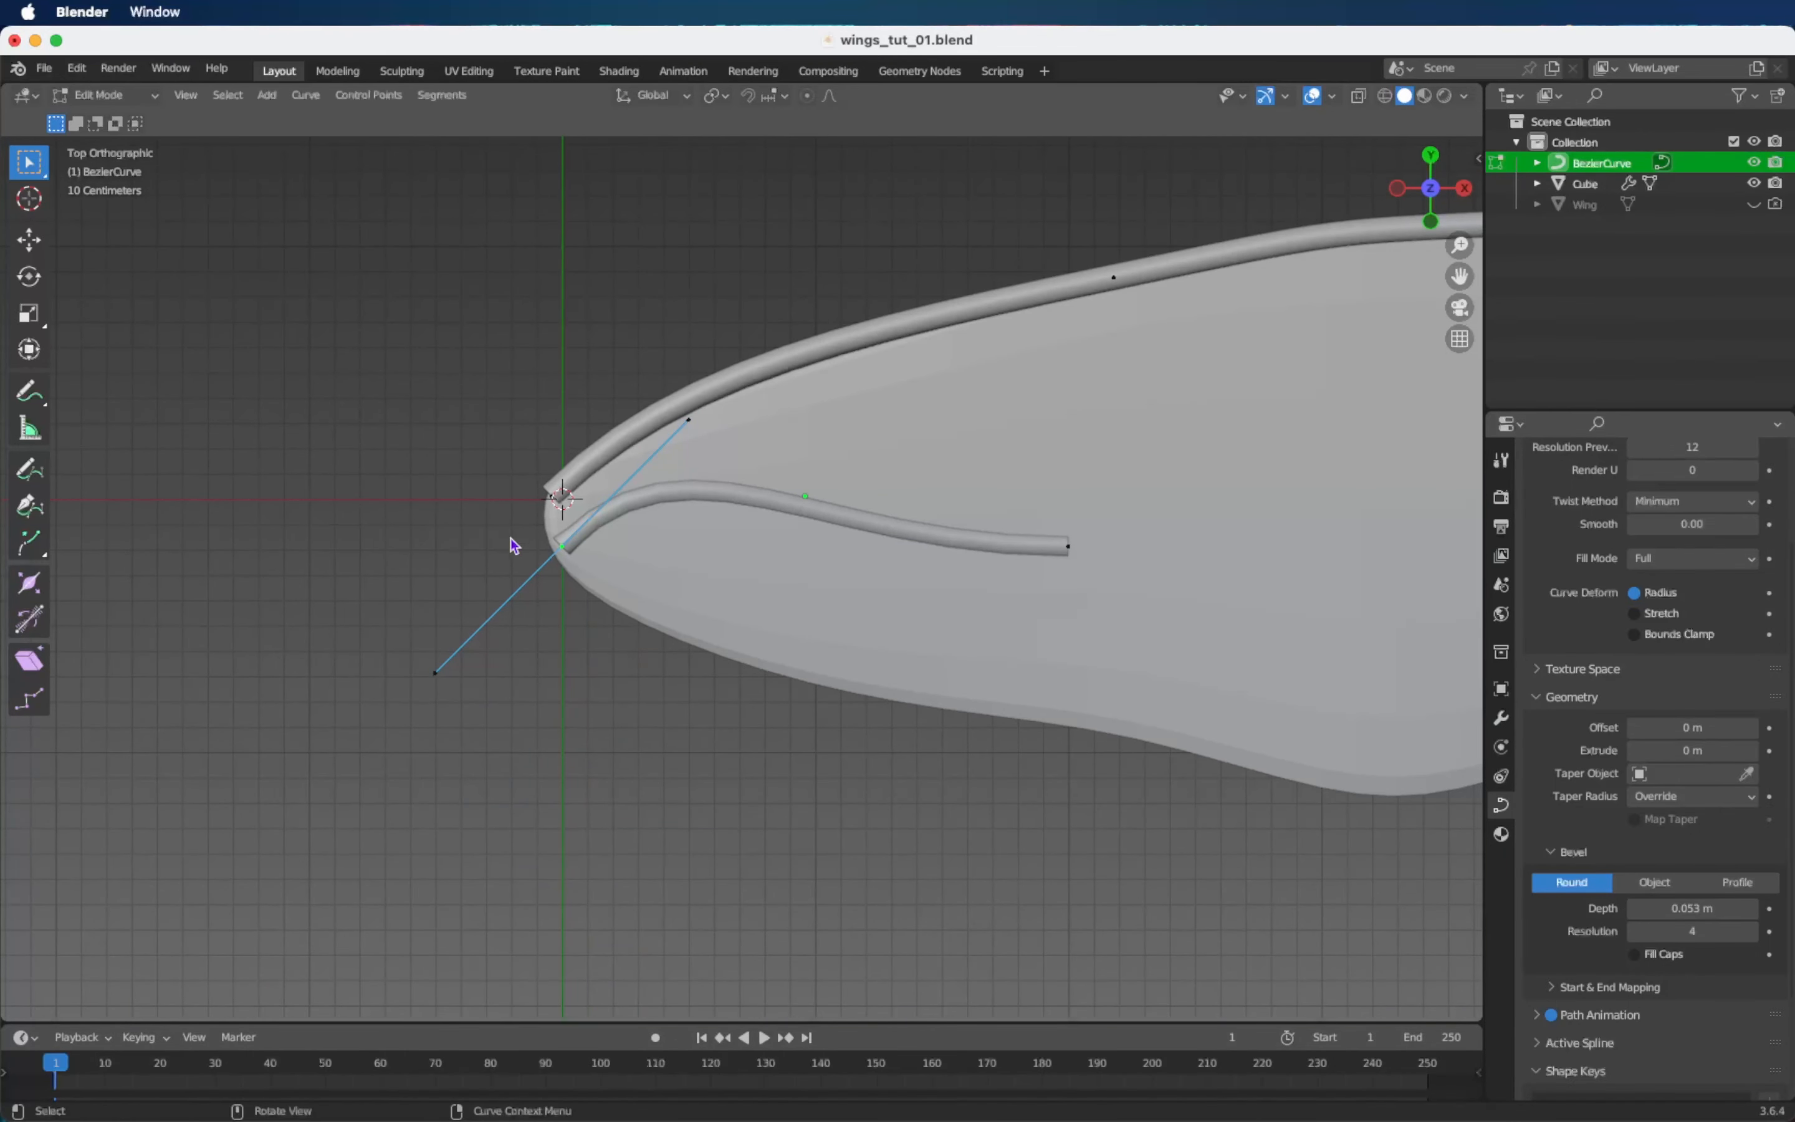
{"action": "left_click_drag", "start_coordinate": [479, 547], "coordinate": [637, 620]}
{"action": "key", "text": "alt+s"}
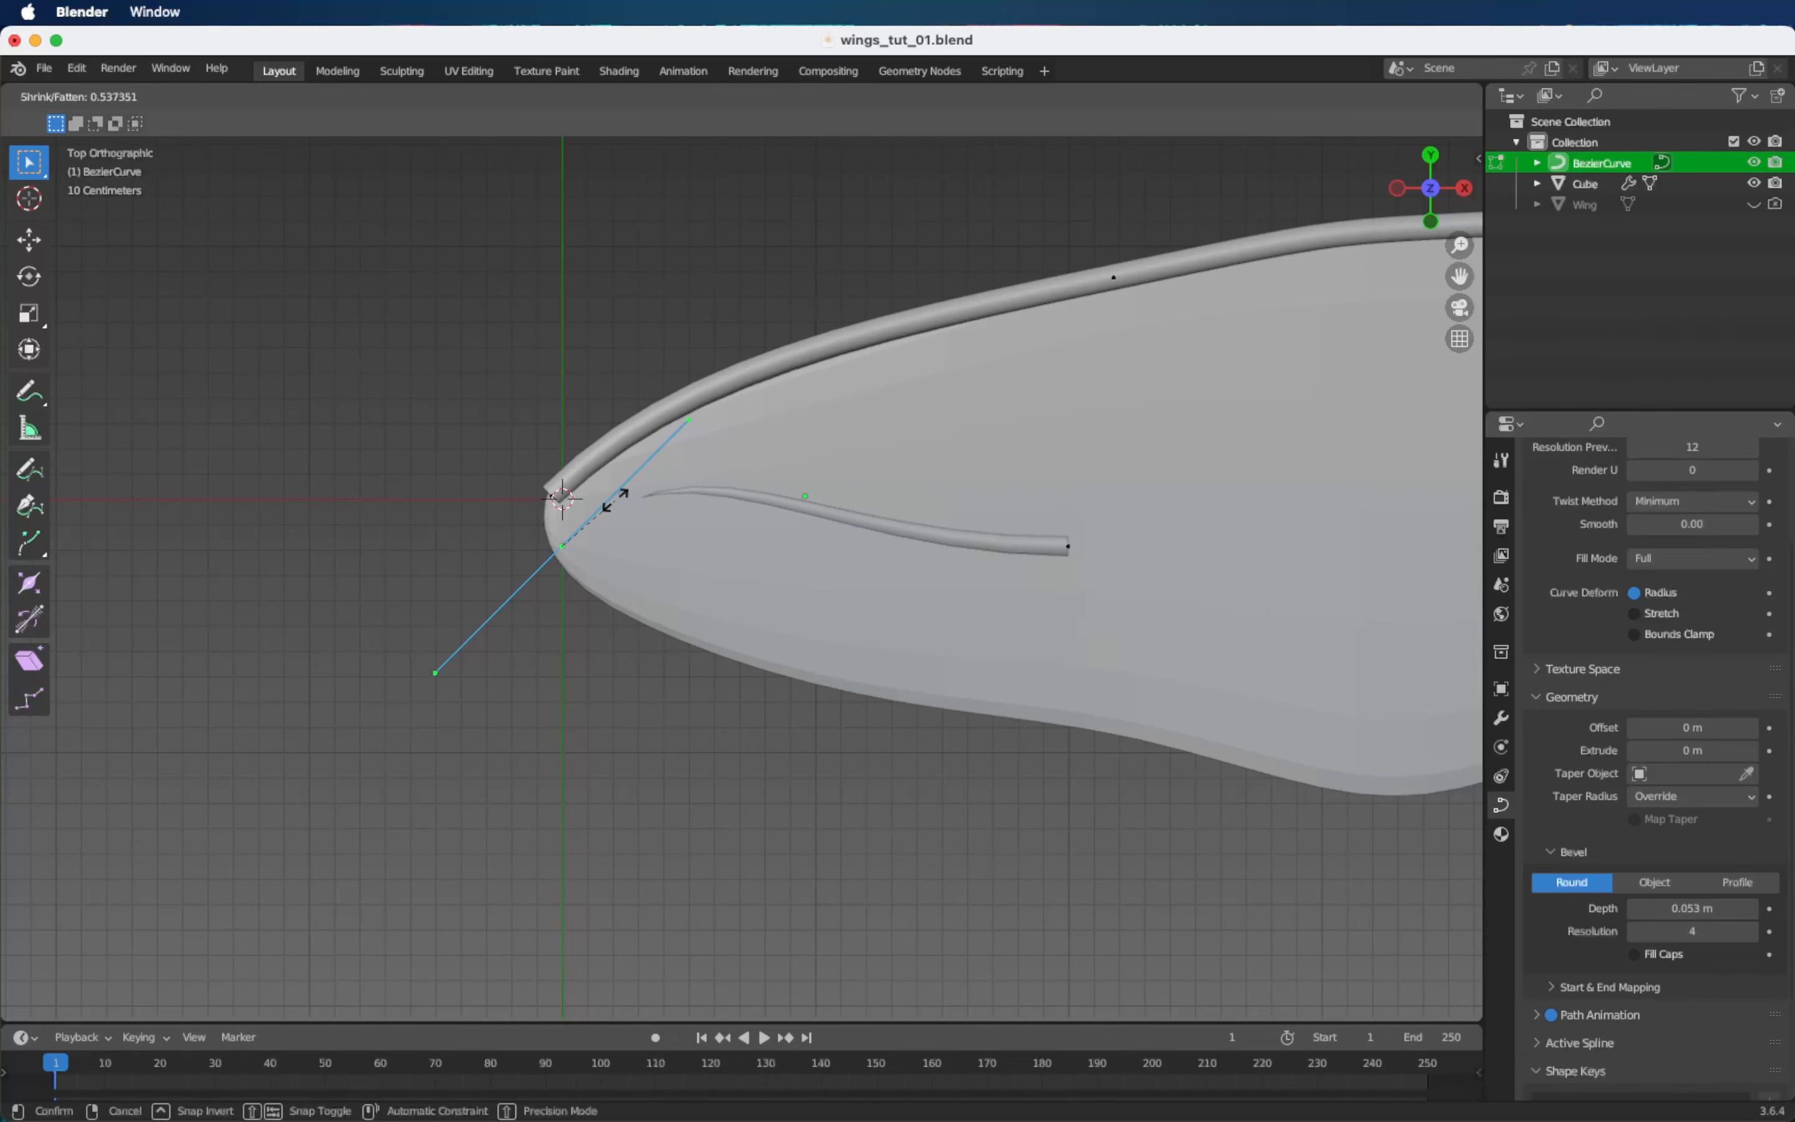
{"action": "left_click", "coordinate": [614, 499]}
Adjust the second vein's root point along Z, then move it in top view to meet the edge vein's start.
{"action": "middle_click_drag", "start_coordinate": [614, 498], "coordinate": [618, 506]}
{"action": "key", "text": "g"}
{"action": "key", "text": "z"}
{"action": "left_click", "coordinate": [616, 482]}
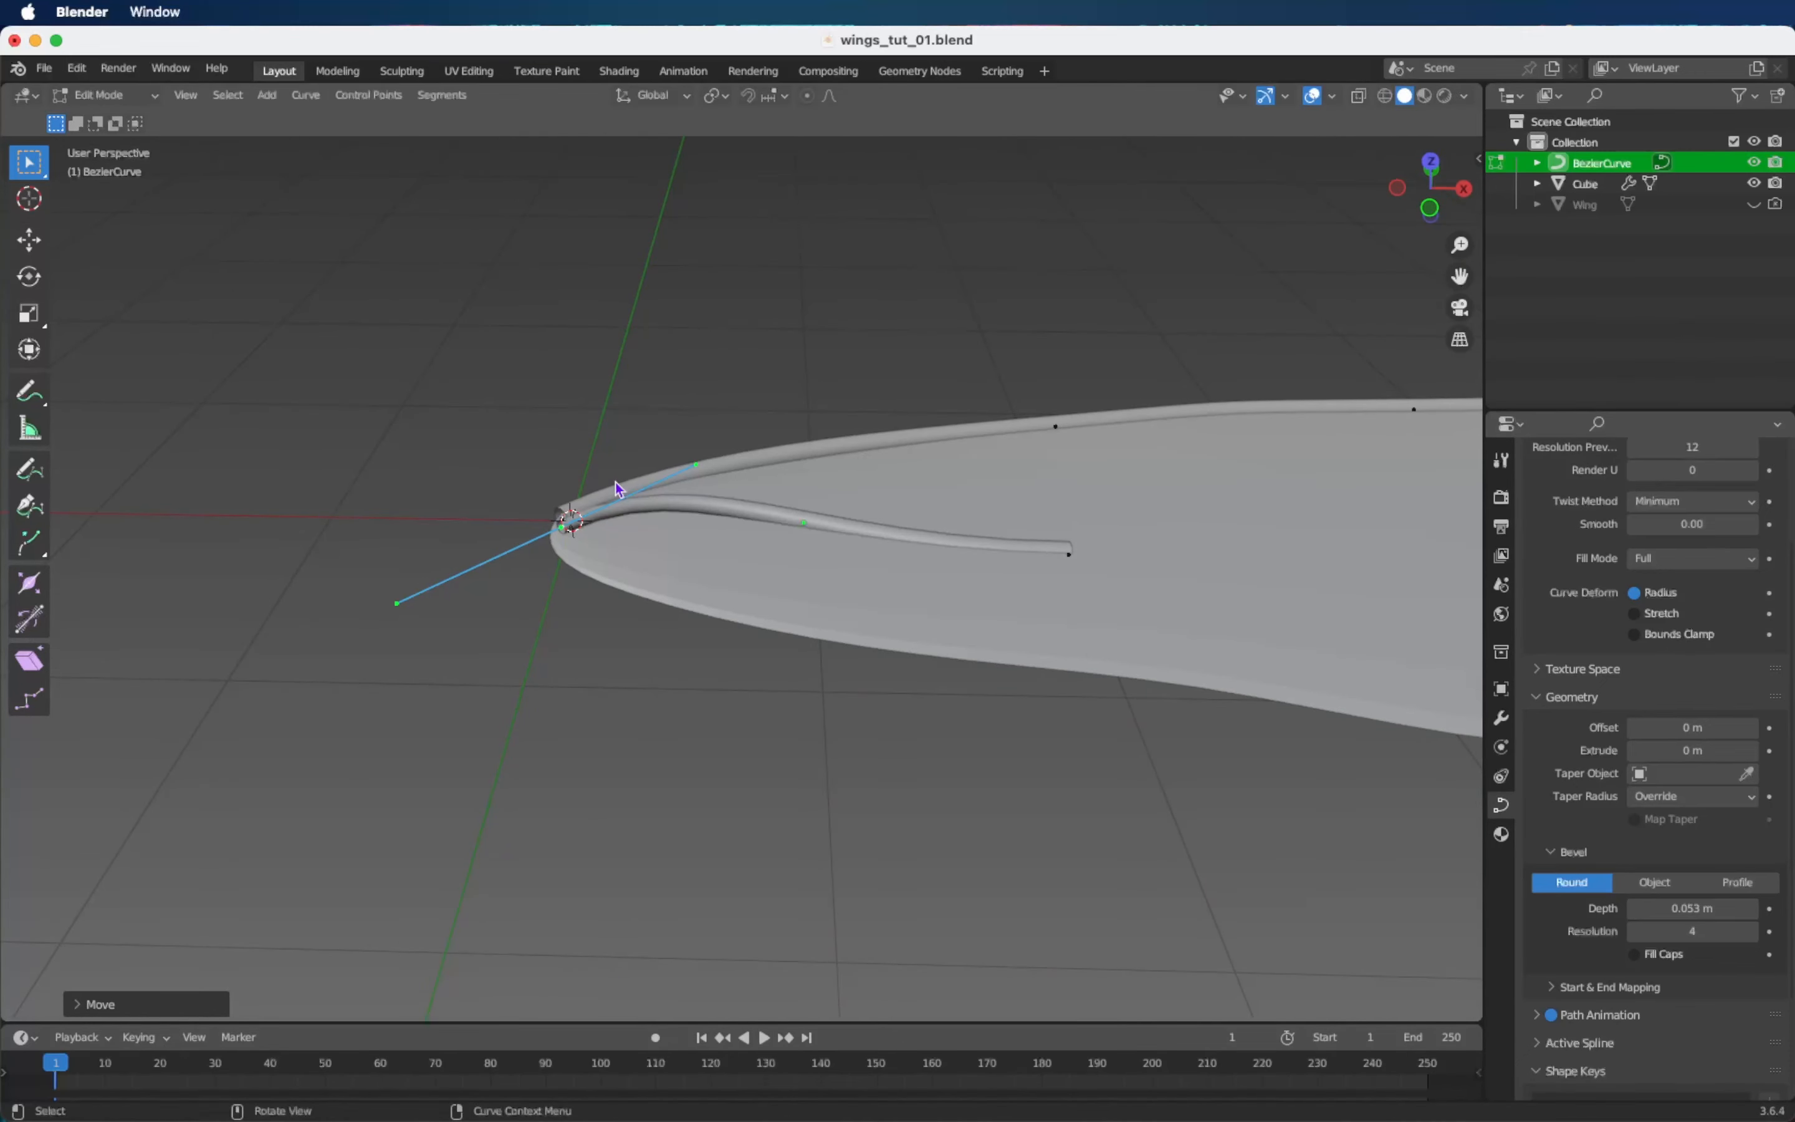
{"action": "key", "text": "KP_7"}
{"action": "key", "text": "g"}
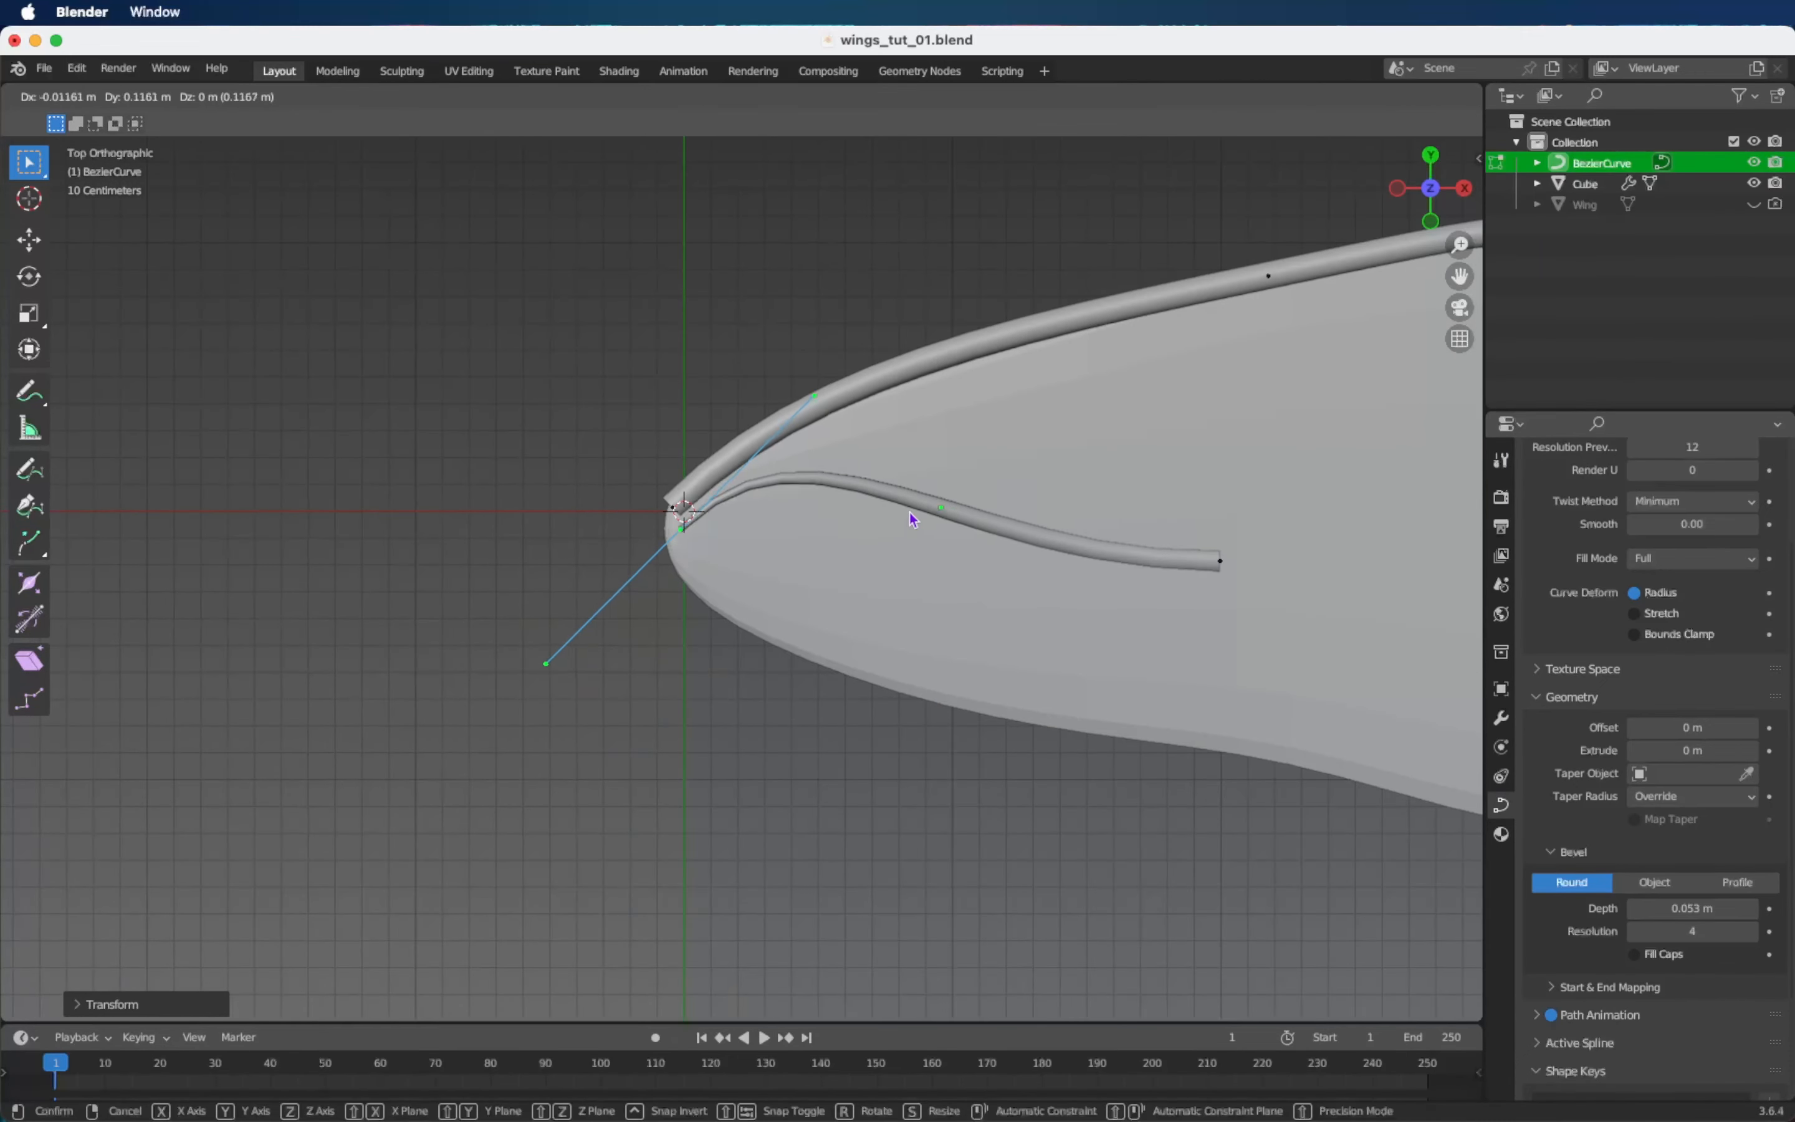
{"action": "left_click", "coordinate": [905, 513]}
Scale, rotate and move the second vein's far control point so the vein arches just below the edge vein.
{"action": "scroll", "coordinate": [1034, 531], "scroll_direction": "down", "scroll_amount": 2}
{"action": "left_click", "coordinate": [1011, 574]}
{"action": "key", "text": "s"}
{"action": "left_click", "coordinate": [1081, 514]}
{"action": "key", "text": "r"}
{"action": "left_click", "coordinate": [1094, 445]}
{"action": "key", "text": "g"}
{"action": "left_click", "coordinate": [1070, 417]}
{"action": "key", "text": "r"}
{"action": "left_click", "coordinate": [1061, 512]}
{"action": "key", "text": "g"}
{"action": "left_click", "coordinate": [1114, 493]}
Extrude the second vein down toward the middle of the wing and rotate the new point's handles.
{"action": "middle_click_drag", "start_coordinate": [1114, 492], "coordinate": [982, 506], "text": "shift"}
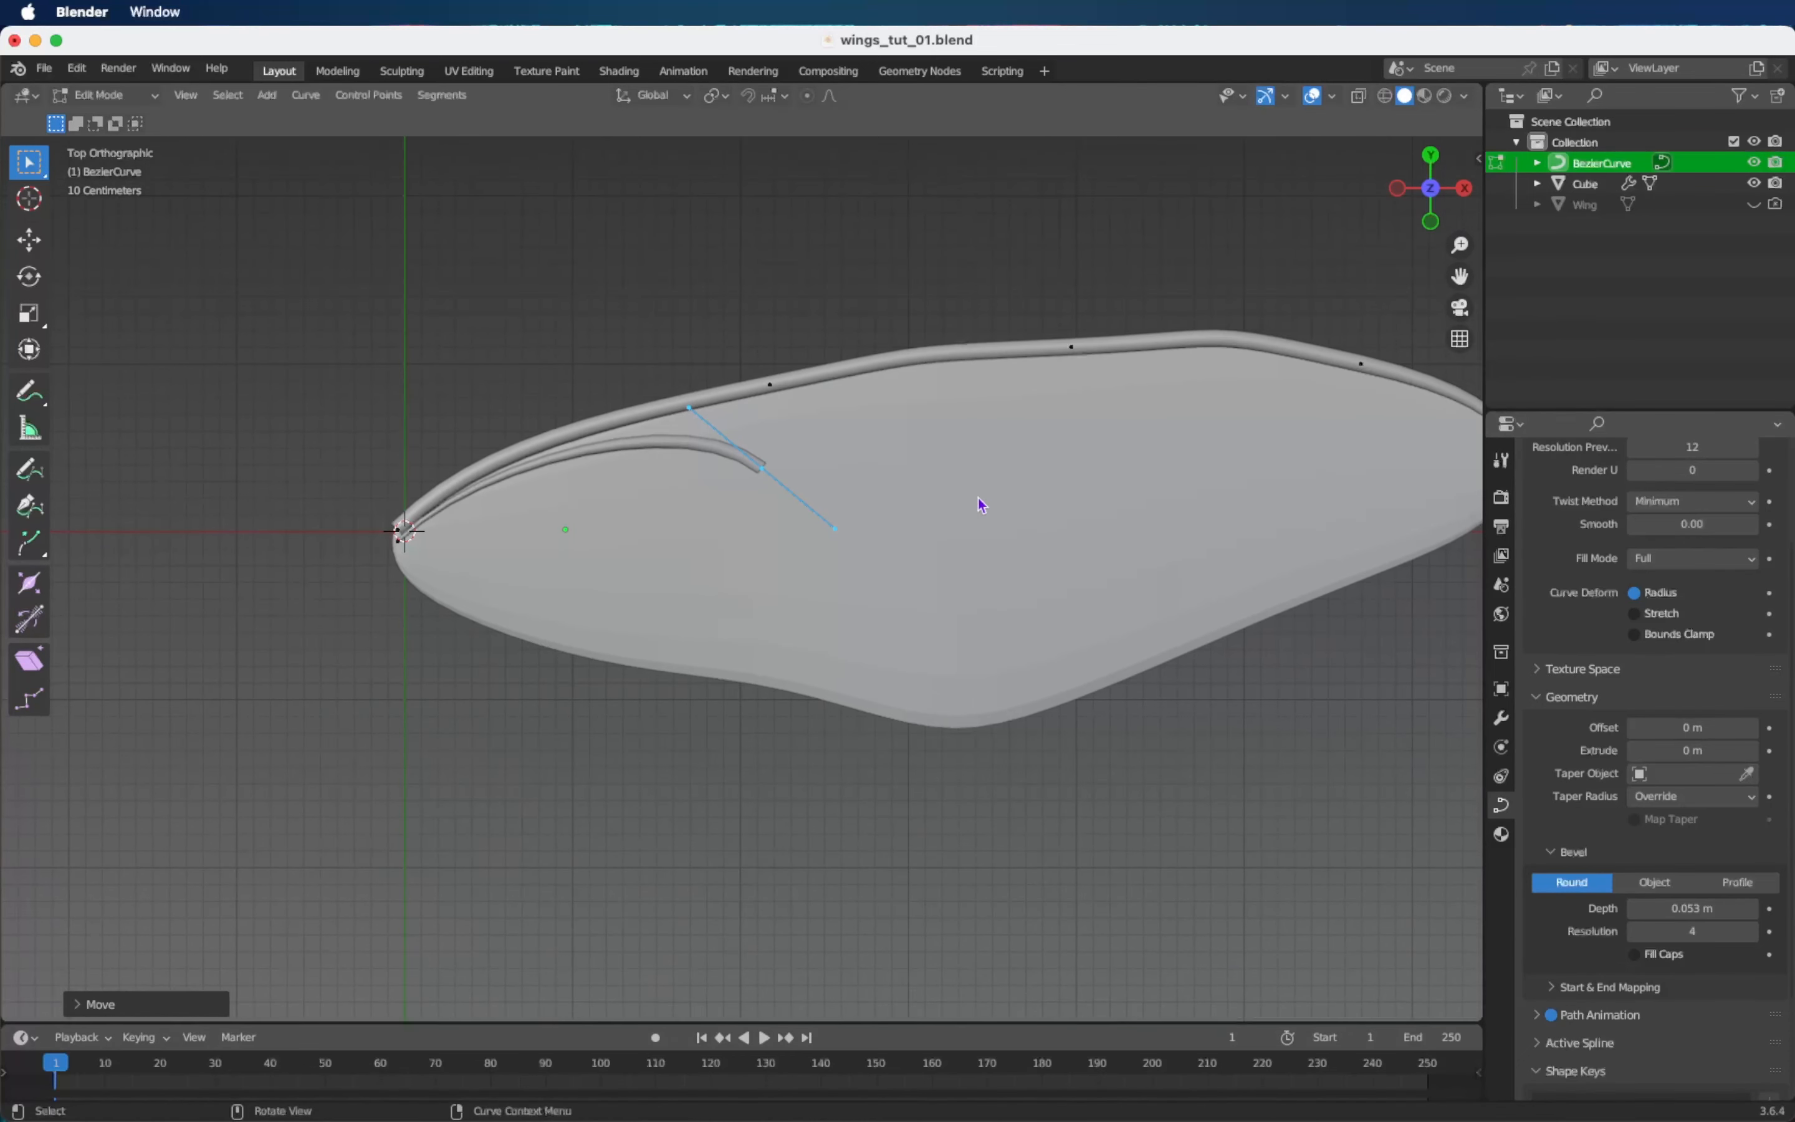
{"action": "key", "text": "g"}
{"action": "left_click", "coordinate": [1087, 612]}
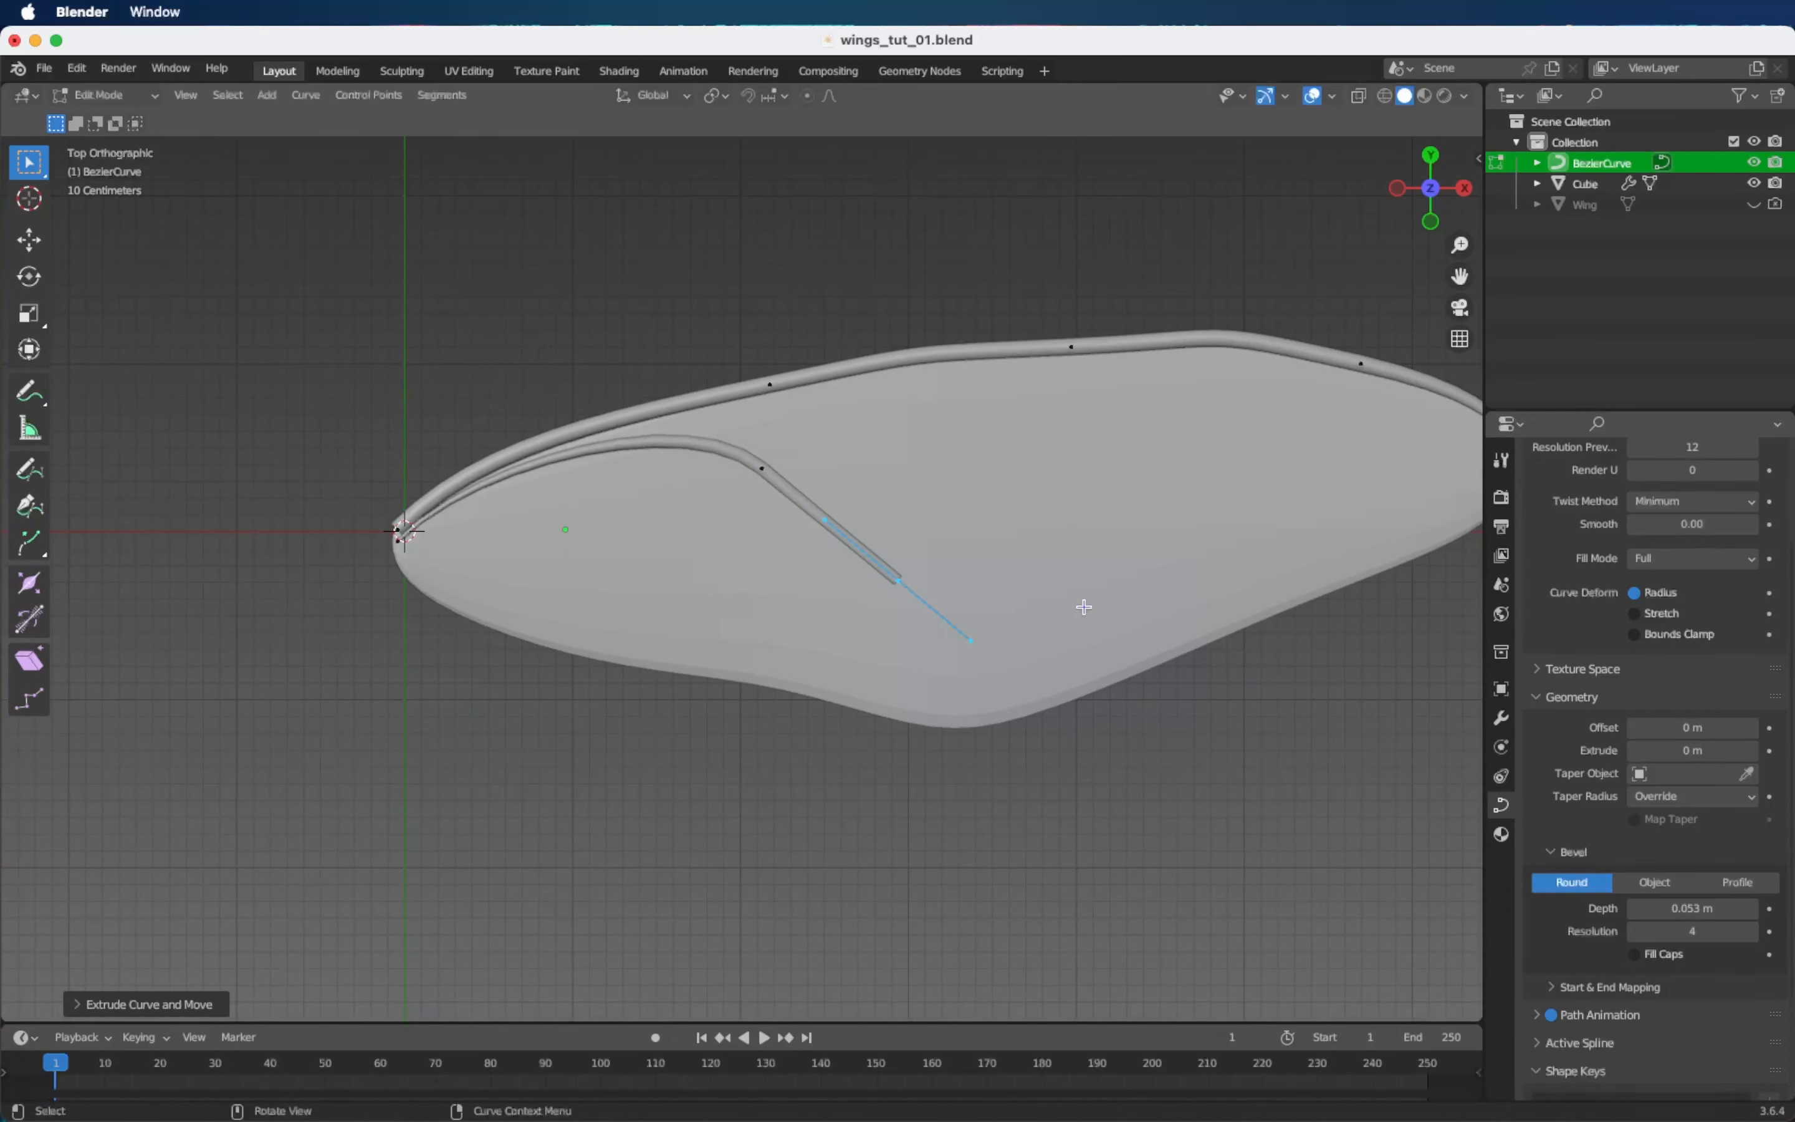
{"action": "key", "text": "r"}
{"action": "left_click", "coordinate": [1090, 626]}
{"action": "scroll", "coordinate": [891, 585], "scroll_direction": "up", "scroll_amount": 1}
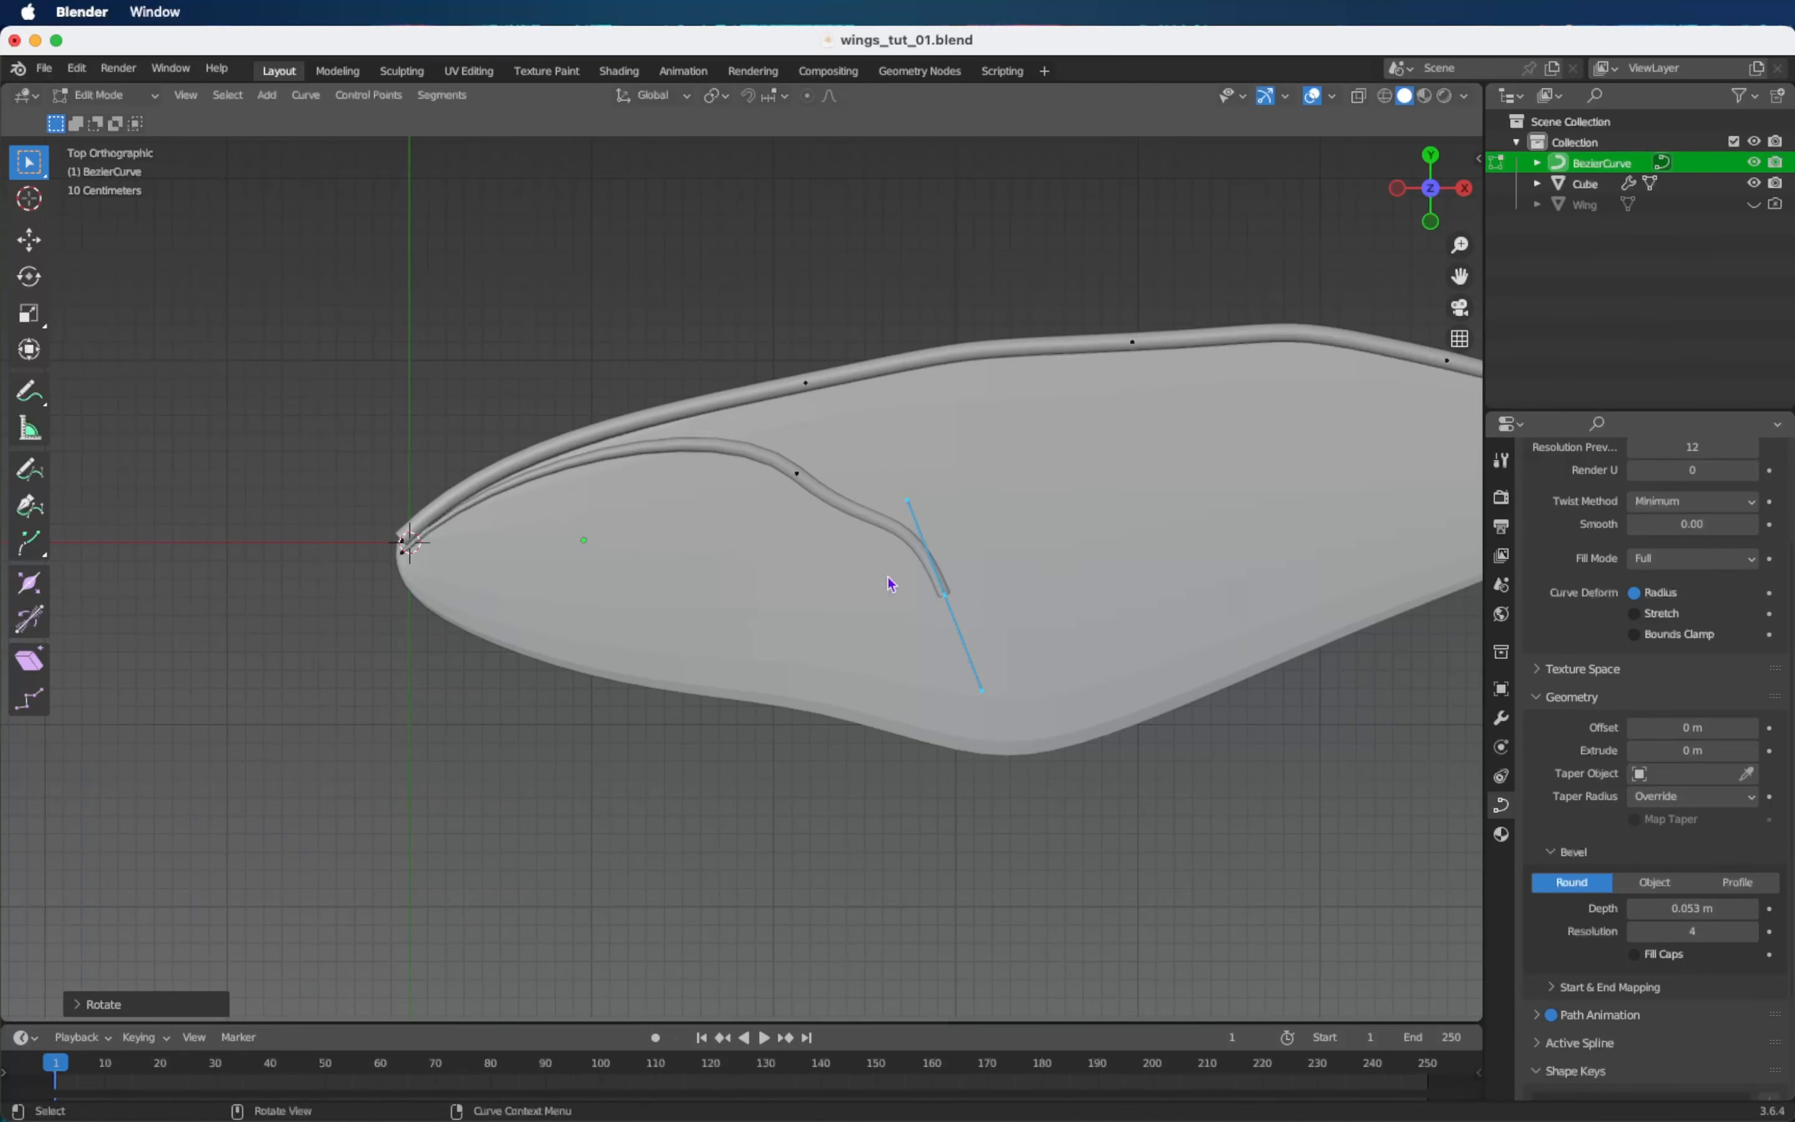
{"action": "scroll", "coordinate": [967, 554], "scroll_direction": "down", "scroll_amount": 2}
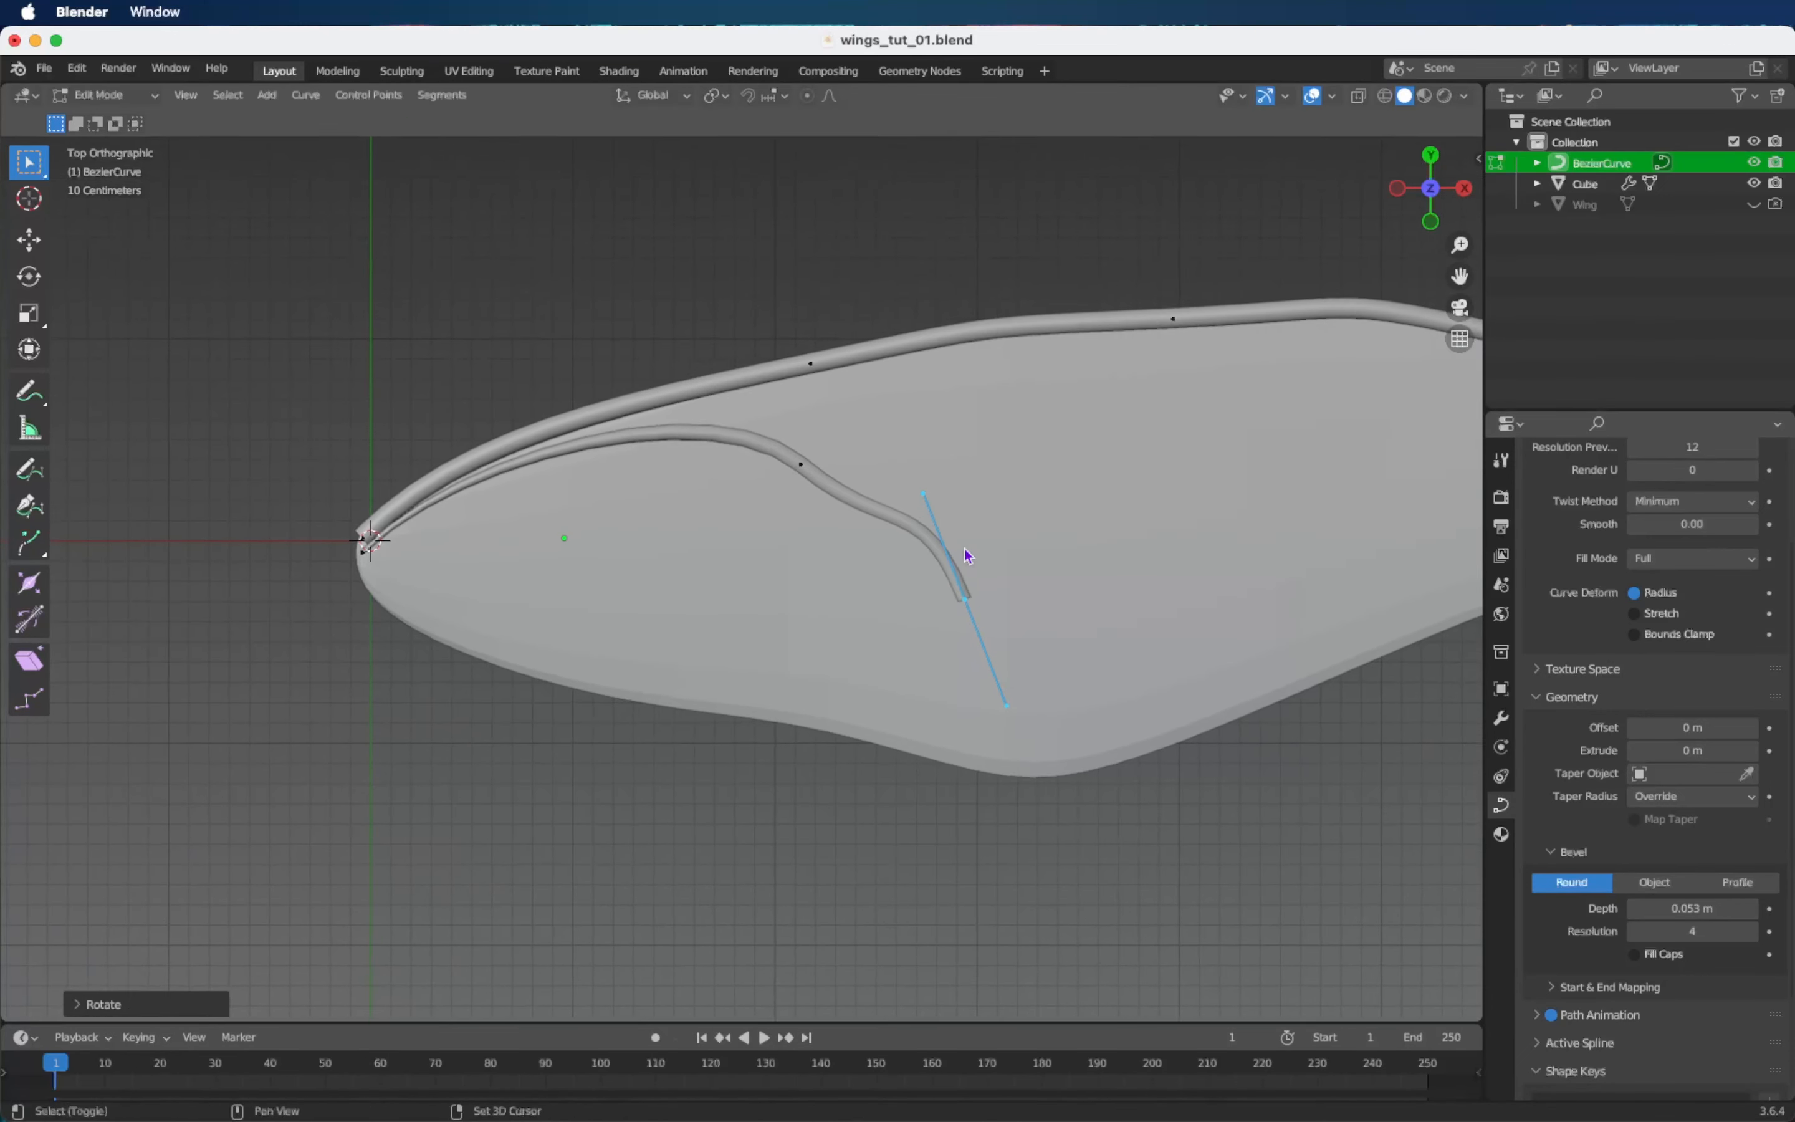
{"action": "scroll", "coordinate": [967, 554], "scroll_direction": "up", "scroll_amount": 3}
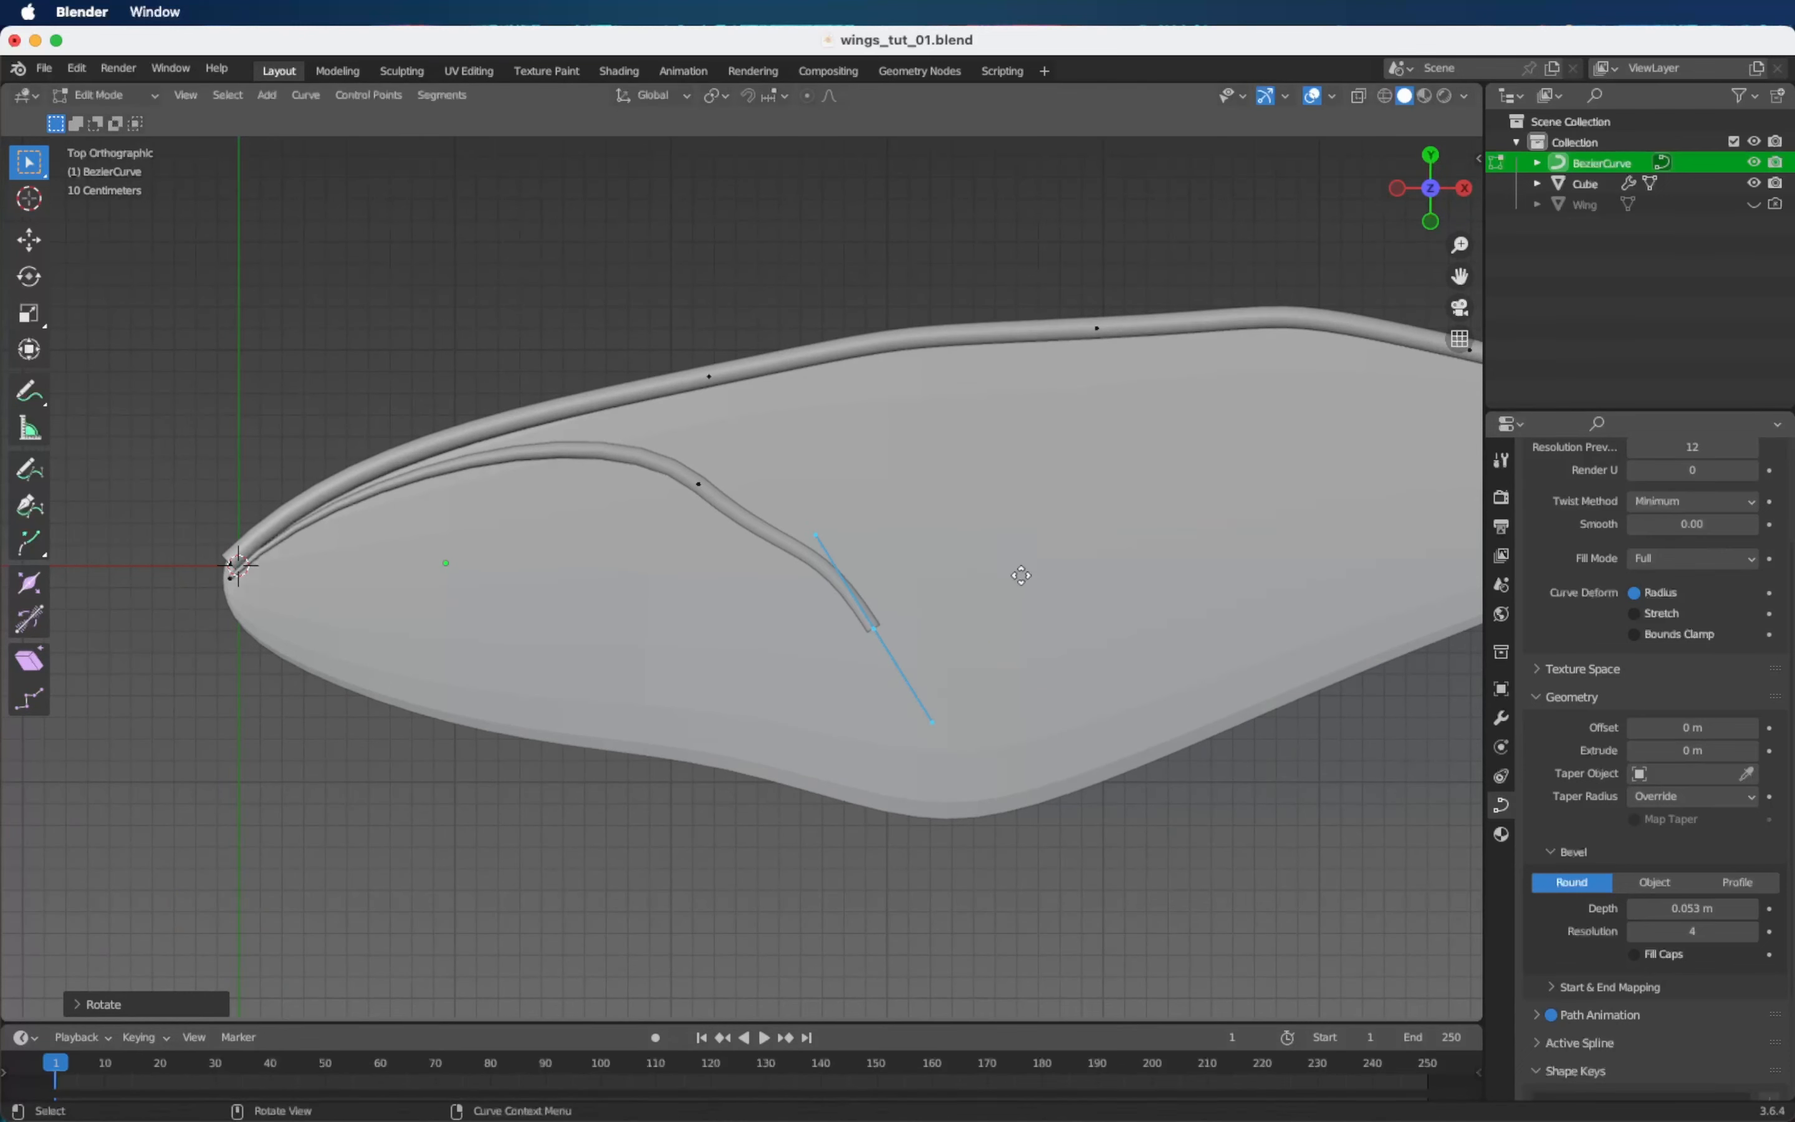
Extrude the second vein back up toward the upper edge, rotating and moving the points into a smooth wave.
{"action": "key", "text": "g"}
{"action": "left_click", "coordinate": [1248, 461]}
{"action": "key", "text": "KP_1"}
{"action": "key", "text": "KP_7"}
{"action": "middle_click_drag", "start_coordinate": [1223, 469], "coordinate": [1068, 523], "text": "shift"}
{"action": "scroll", "coordinate": [1068, 523], "scroll_direction": "down", "scroll_amount": 1}
{"action": "key", "text": "r"}
{"action": "left_click", "coordinate": [1091, 512]}
{"action": "key", "text": "g"}
{"action": "left_click", "coordinate": [1163, 460]}
Thin the second vein's end, extend it toward the wing tip and taper the new end point with Shrink/Fatten.
{"action": "key", "text": "alt+s"}
{"action": "left_click", "coordinate": [1142, 455]}
{"action": "key", "text": "e"}
{"action": "left_click", "coordinate": [1385, 481]}
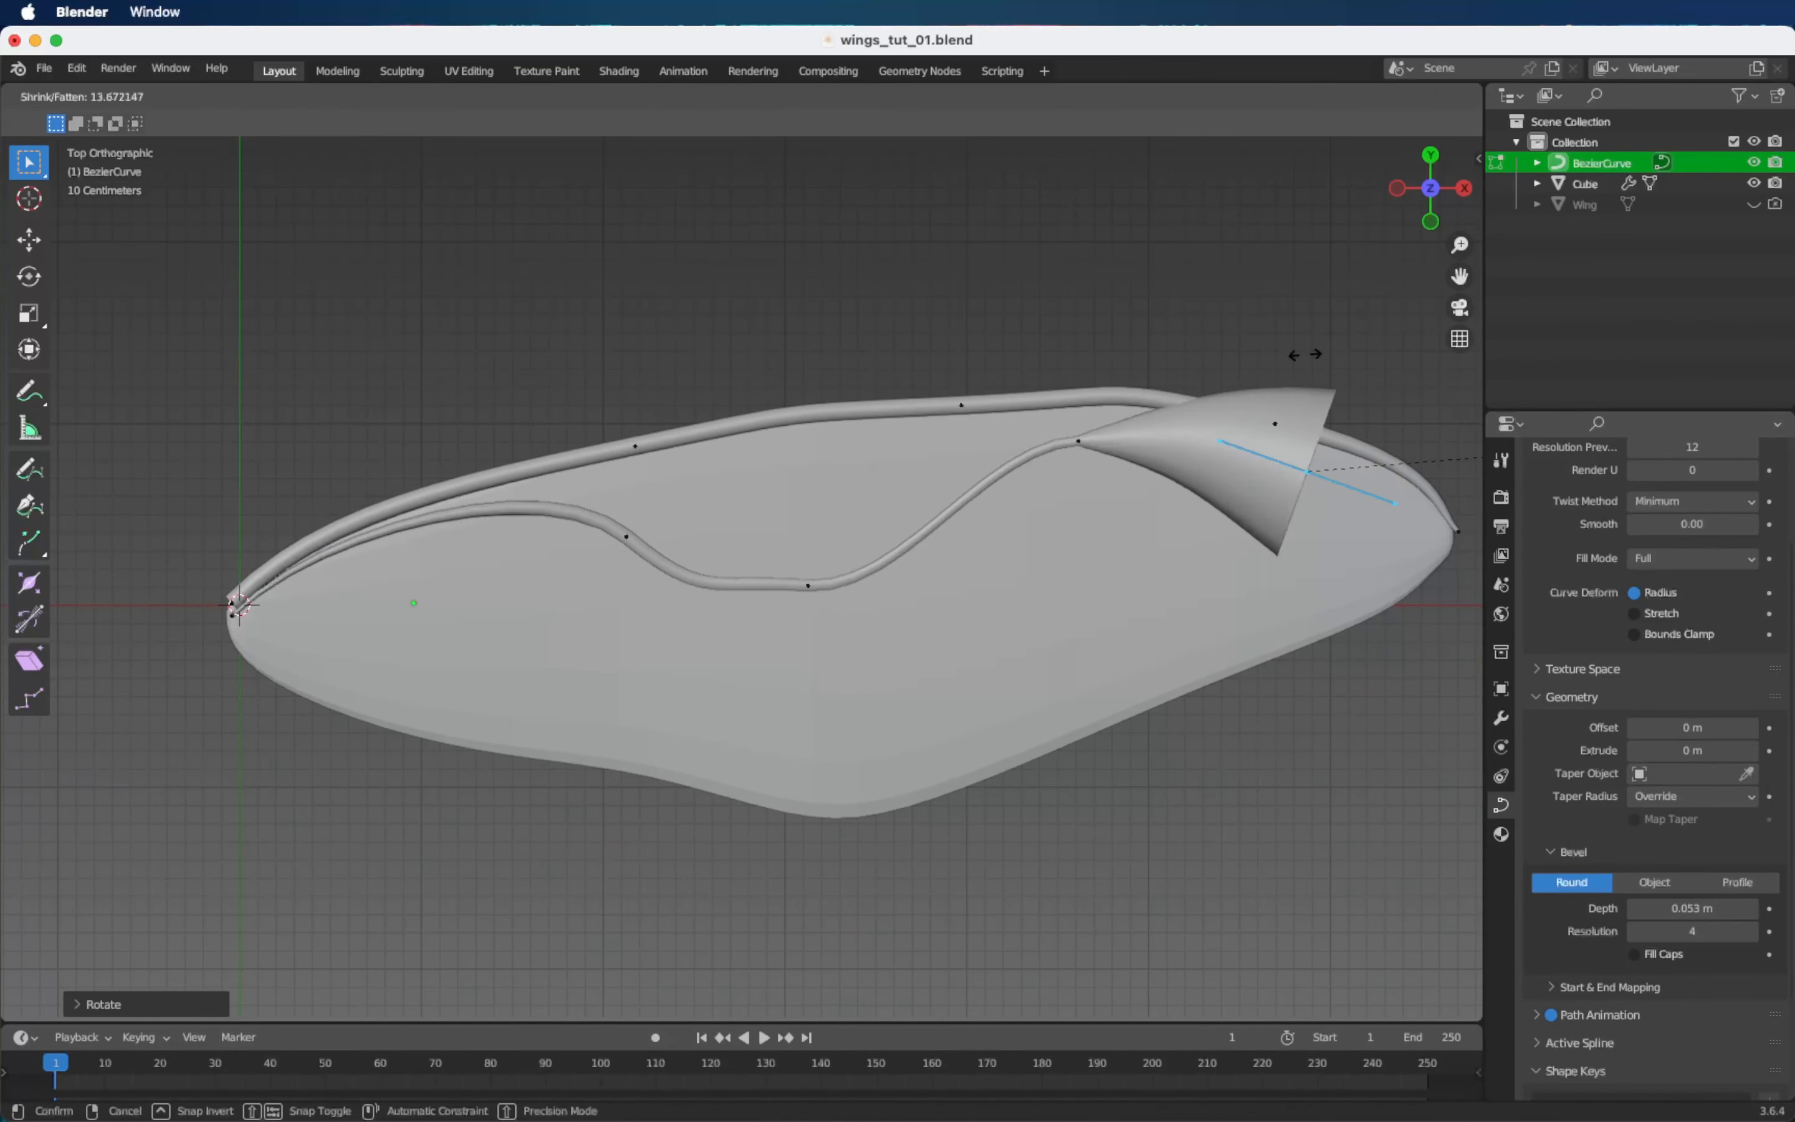
{"action": "left_click", "coordinate": [1319, 478]}
Add a third Bezier spline and move it about 1 m along X so that it starts at the wing root.
{"action": "scroll", "coordinate": [1319, 482], "scroll_direction": "down", "scroll_amount": 1}
{"action": "left_click", "coordinate": [726, 395]}
{"action": "key", "text": "shift+a"}
{"action": "left_click", "coordinate": [726, 387]}
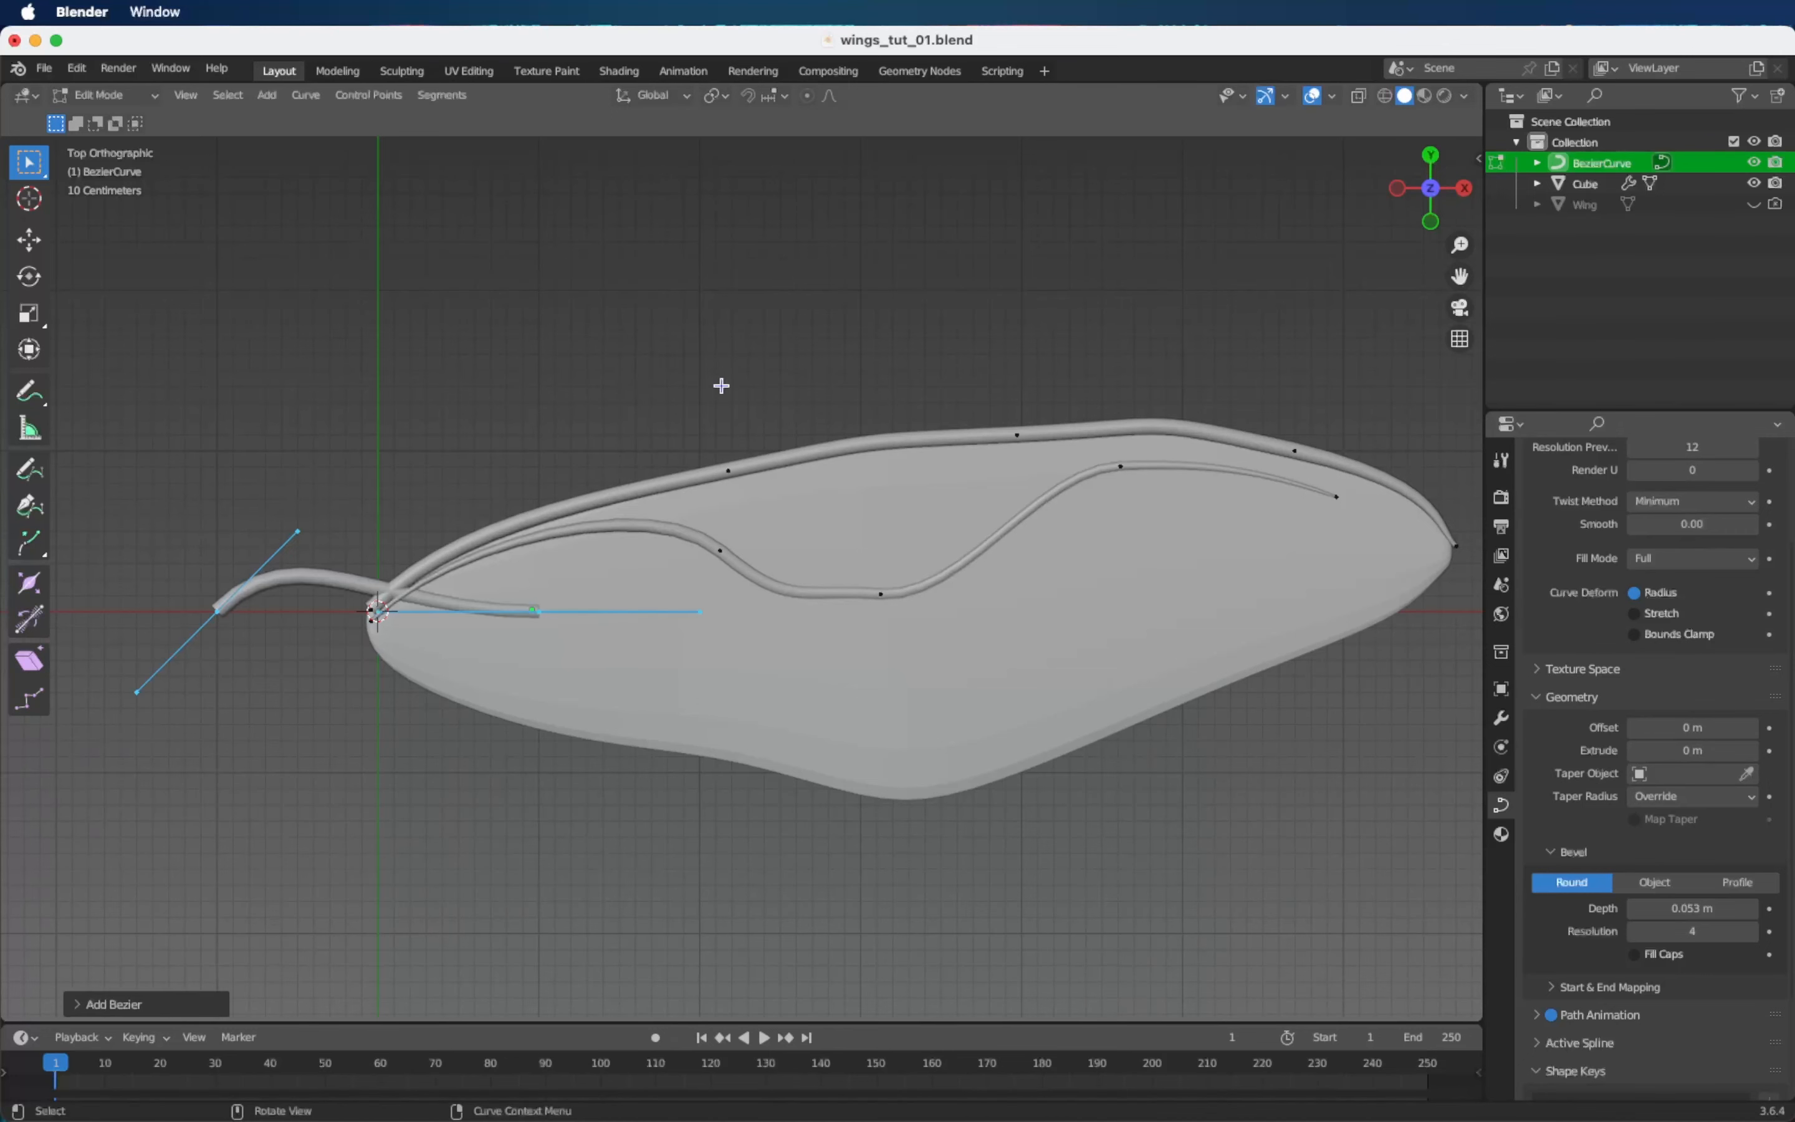
{"action": "key", "text": "g"}
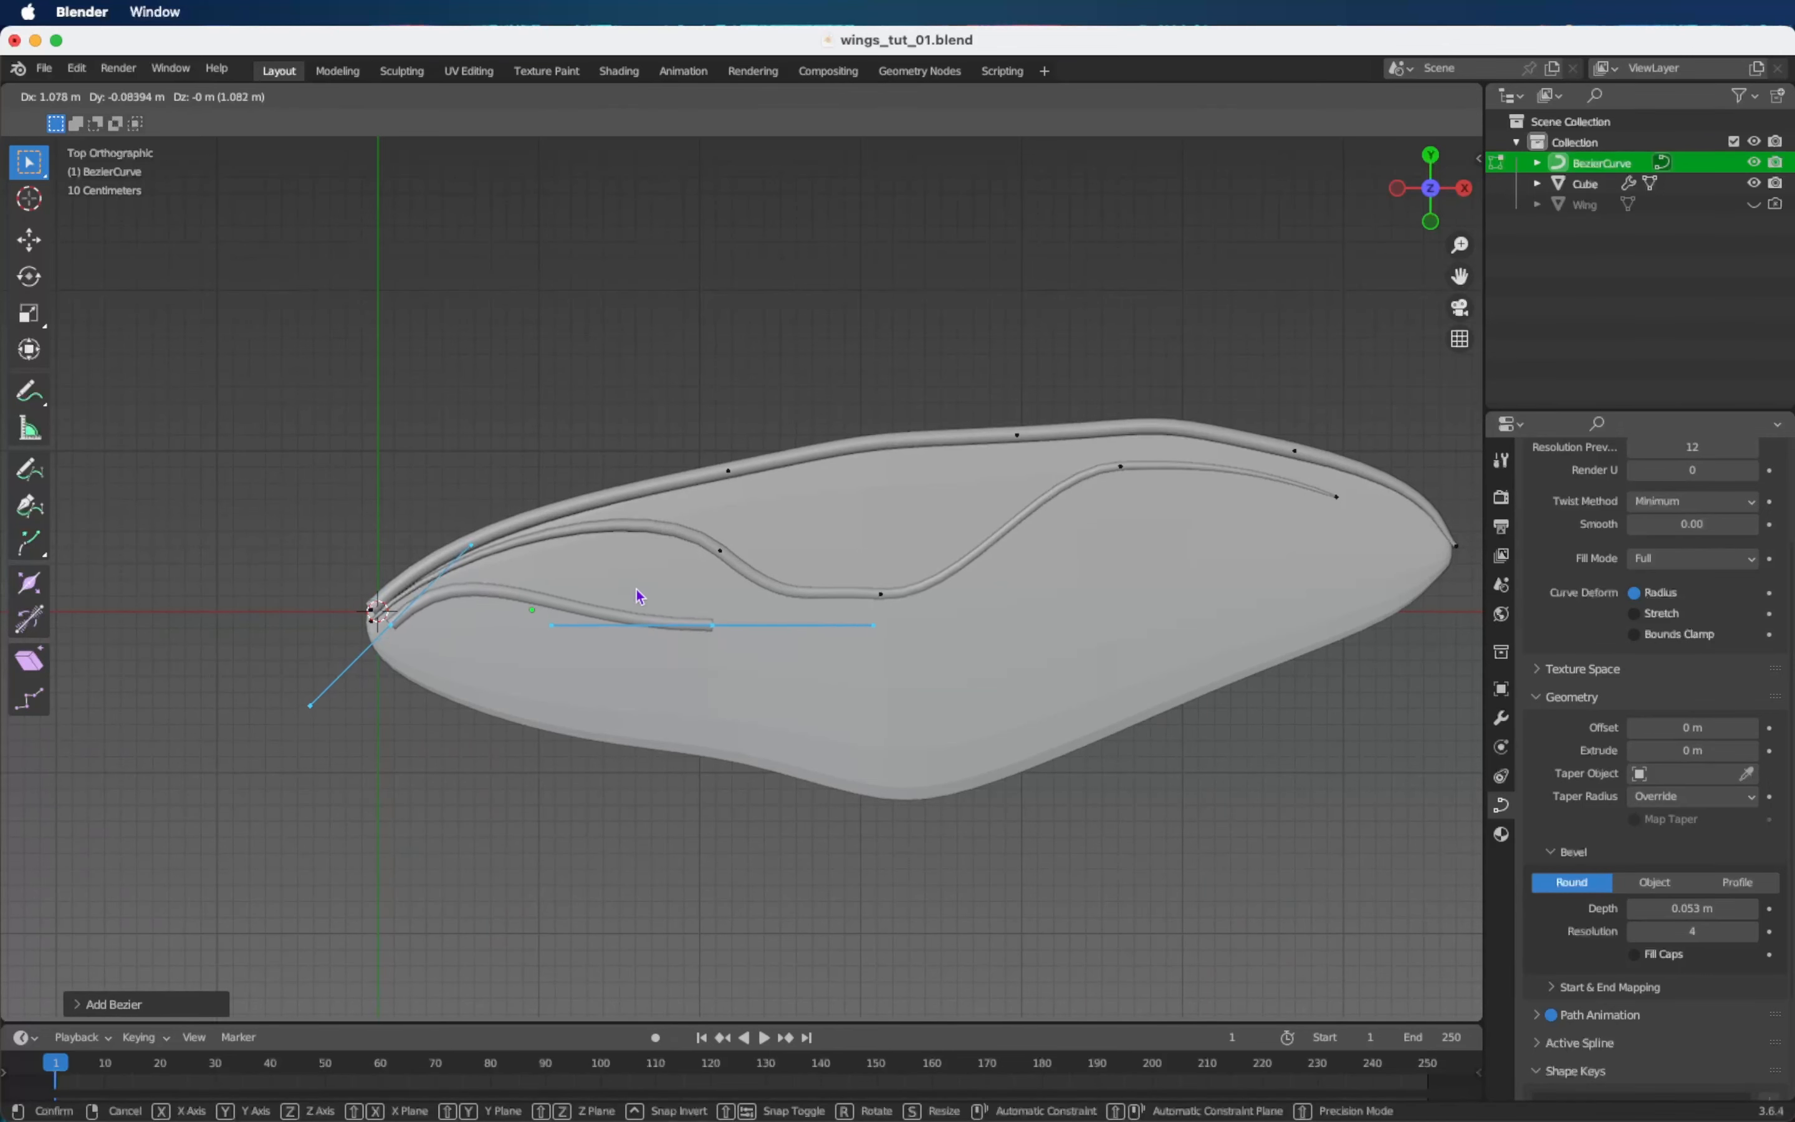
{"action": "left_click", "coordinate": [629, 600]}
Reshape the third vein's far end by rotating and moving its point upward, and extend it down toward the wing's middle.
{"action": "scroll", "coordinate": [627, 600], "scroll_direction": "up", "scroll_amount": 5}
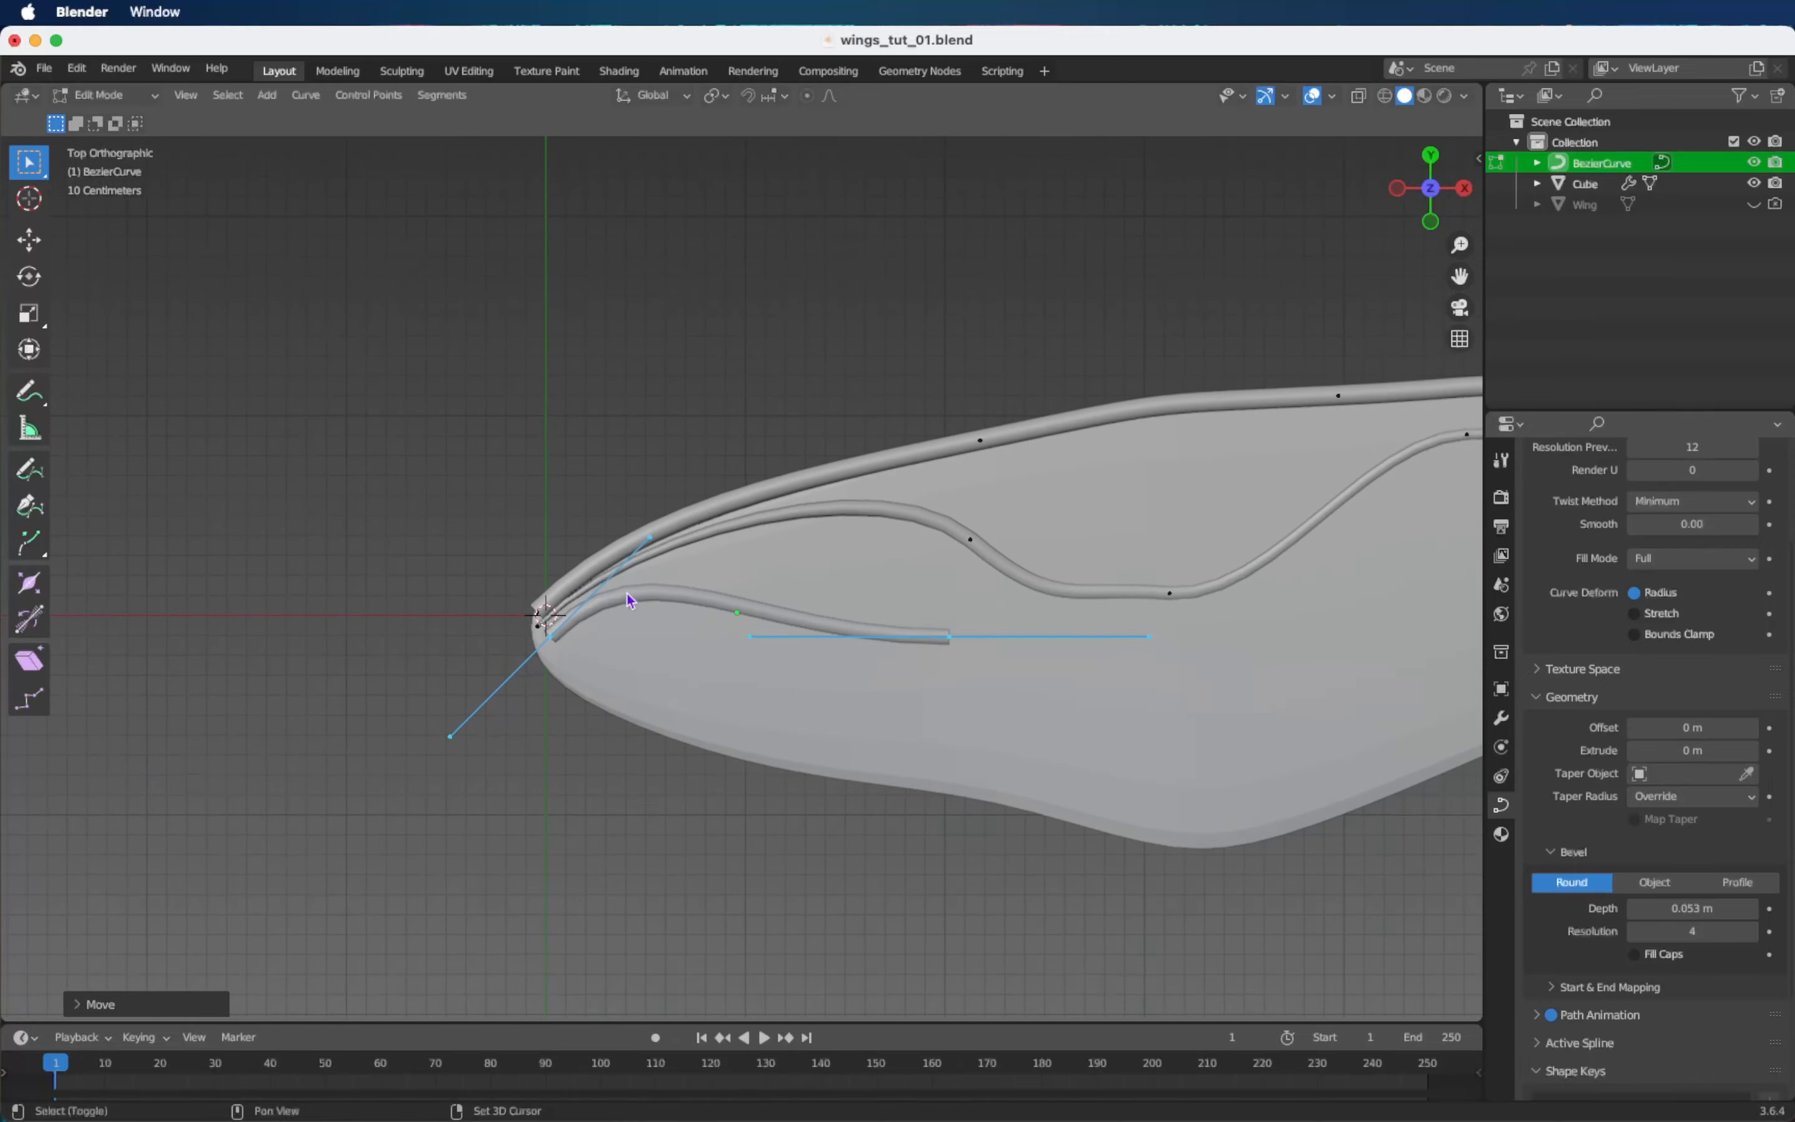
{"action": "scroll", "coordinate": [627, 593], "scroll_direction": "down", "scroll_amount": 1, "text": "shift"}
{"action": "scroll", "coordinate": [627, 592], "scroll_direction": "up", "scroll_amount": 2, "text": "ctrl"}
{"action": "scroll", "coordinate": [627, 593], "scroll_direction": "down", "scroll_amount": 1, "text": "shift"}
{"action": "left_click", "coordinate": [960, 614]}
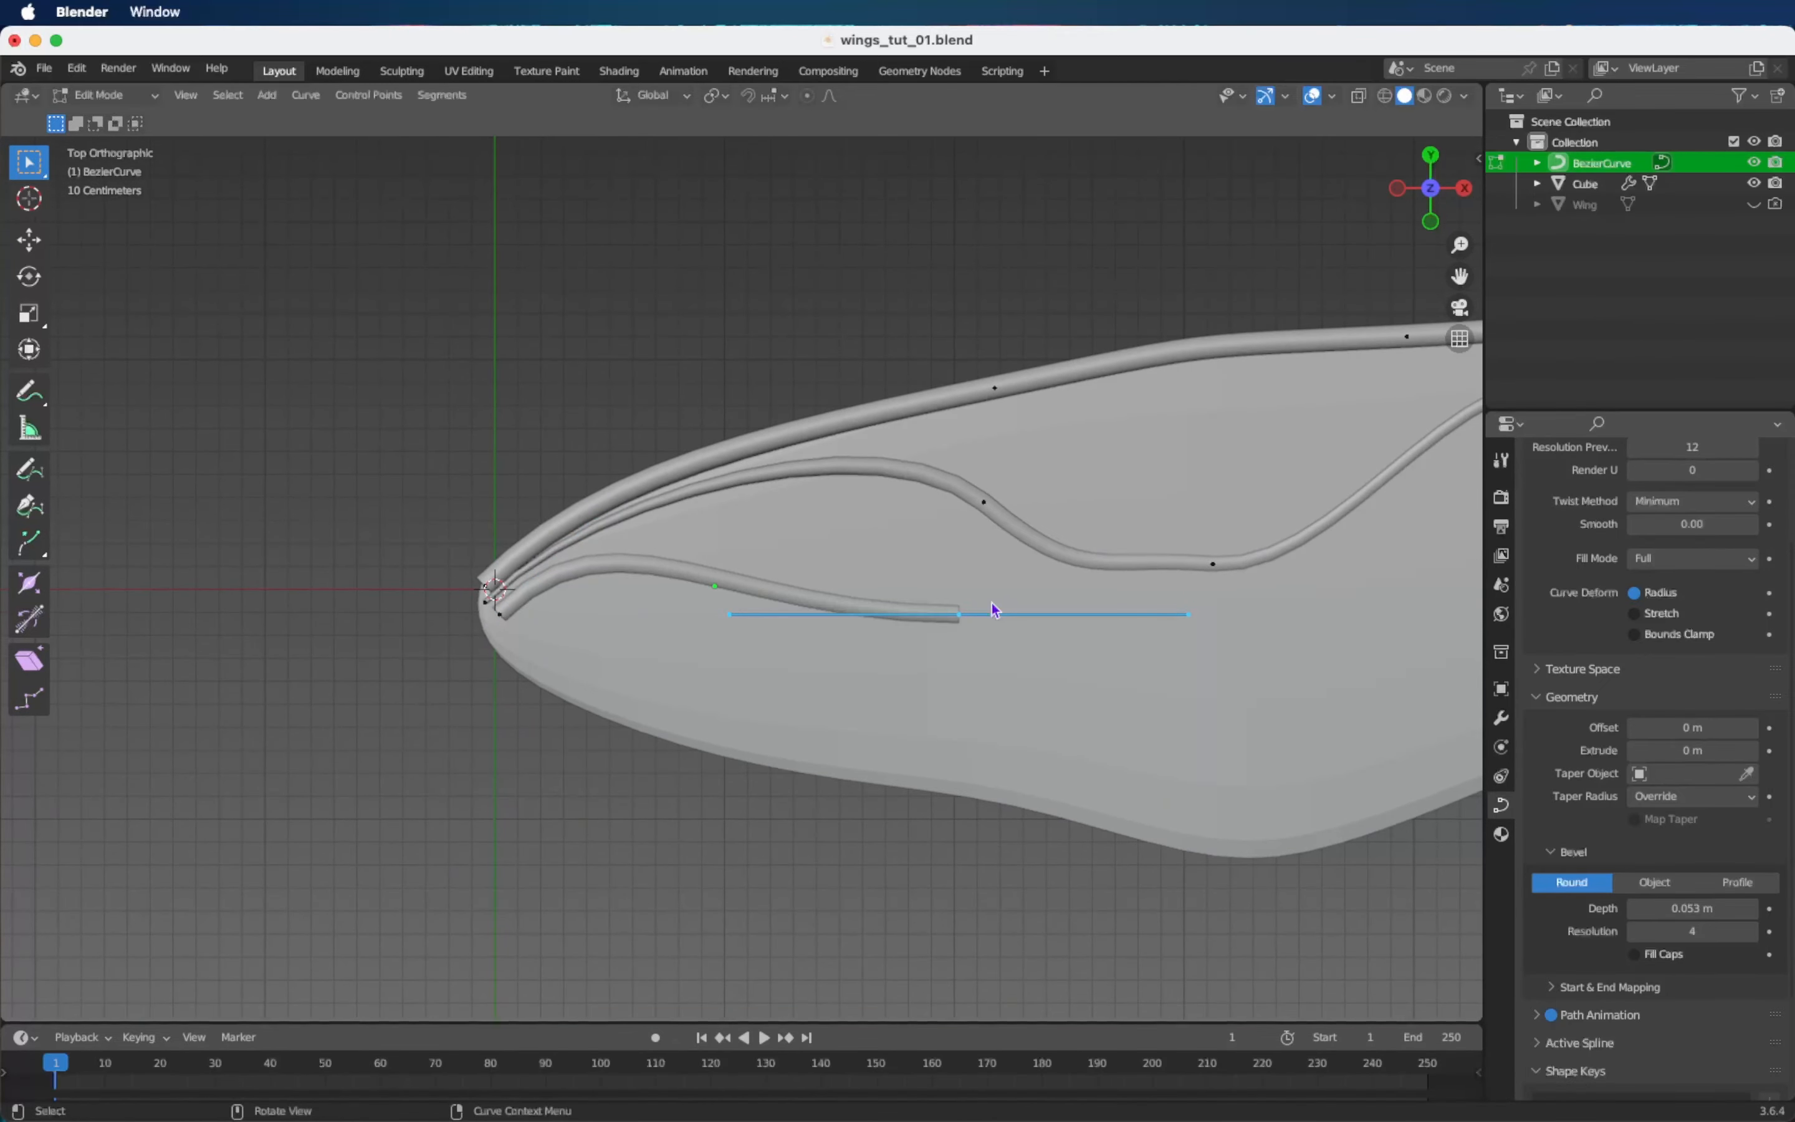
{"action": "key", "text": "r"}
{"action": "left_click", "coordinate": [999, 570]}
{"action": "key", "text": "g"}
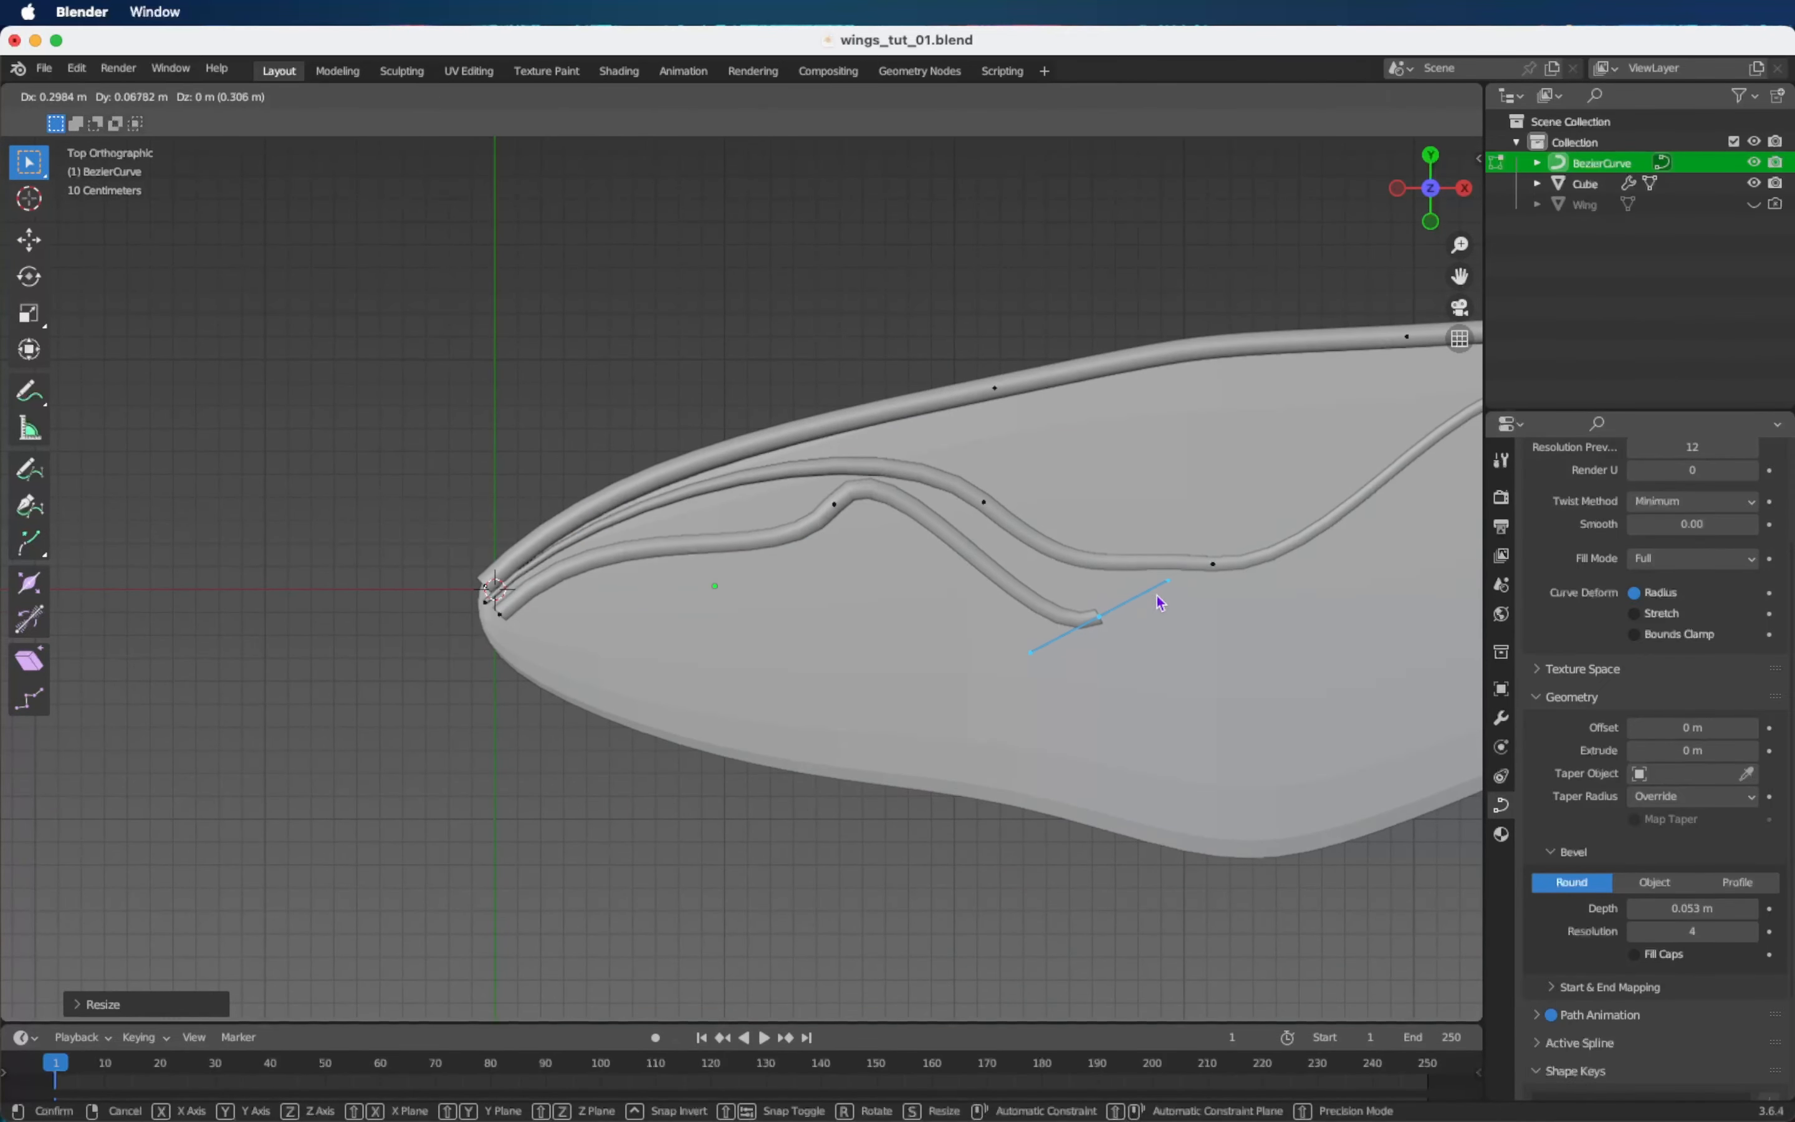
{"action": "left_click", "coordinate": [1139, 579]}
Thin the third vein's root control point with Shrink/Fatten.
{"action": "left_click", "coordinate": [502, 613]}
{"action": "key", "text": "alt+s"}
{"action": "left_click", "coordinate": [532, 605]}
Thin the third vein's far end, extrude another point toward the wing tip and rotate its handles.
{"action": "left_click", "coordinate": [1099, 616]}
{"action": "key", "text": "e"}
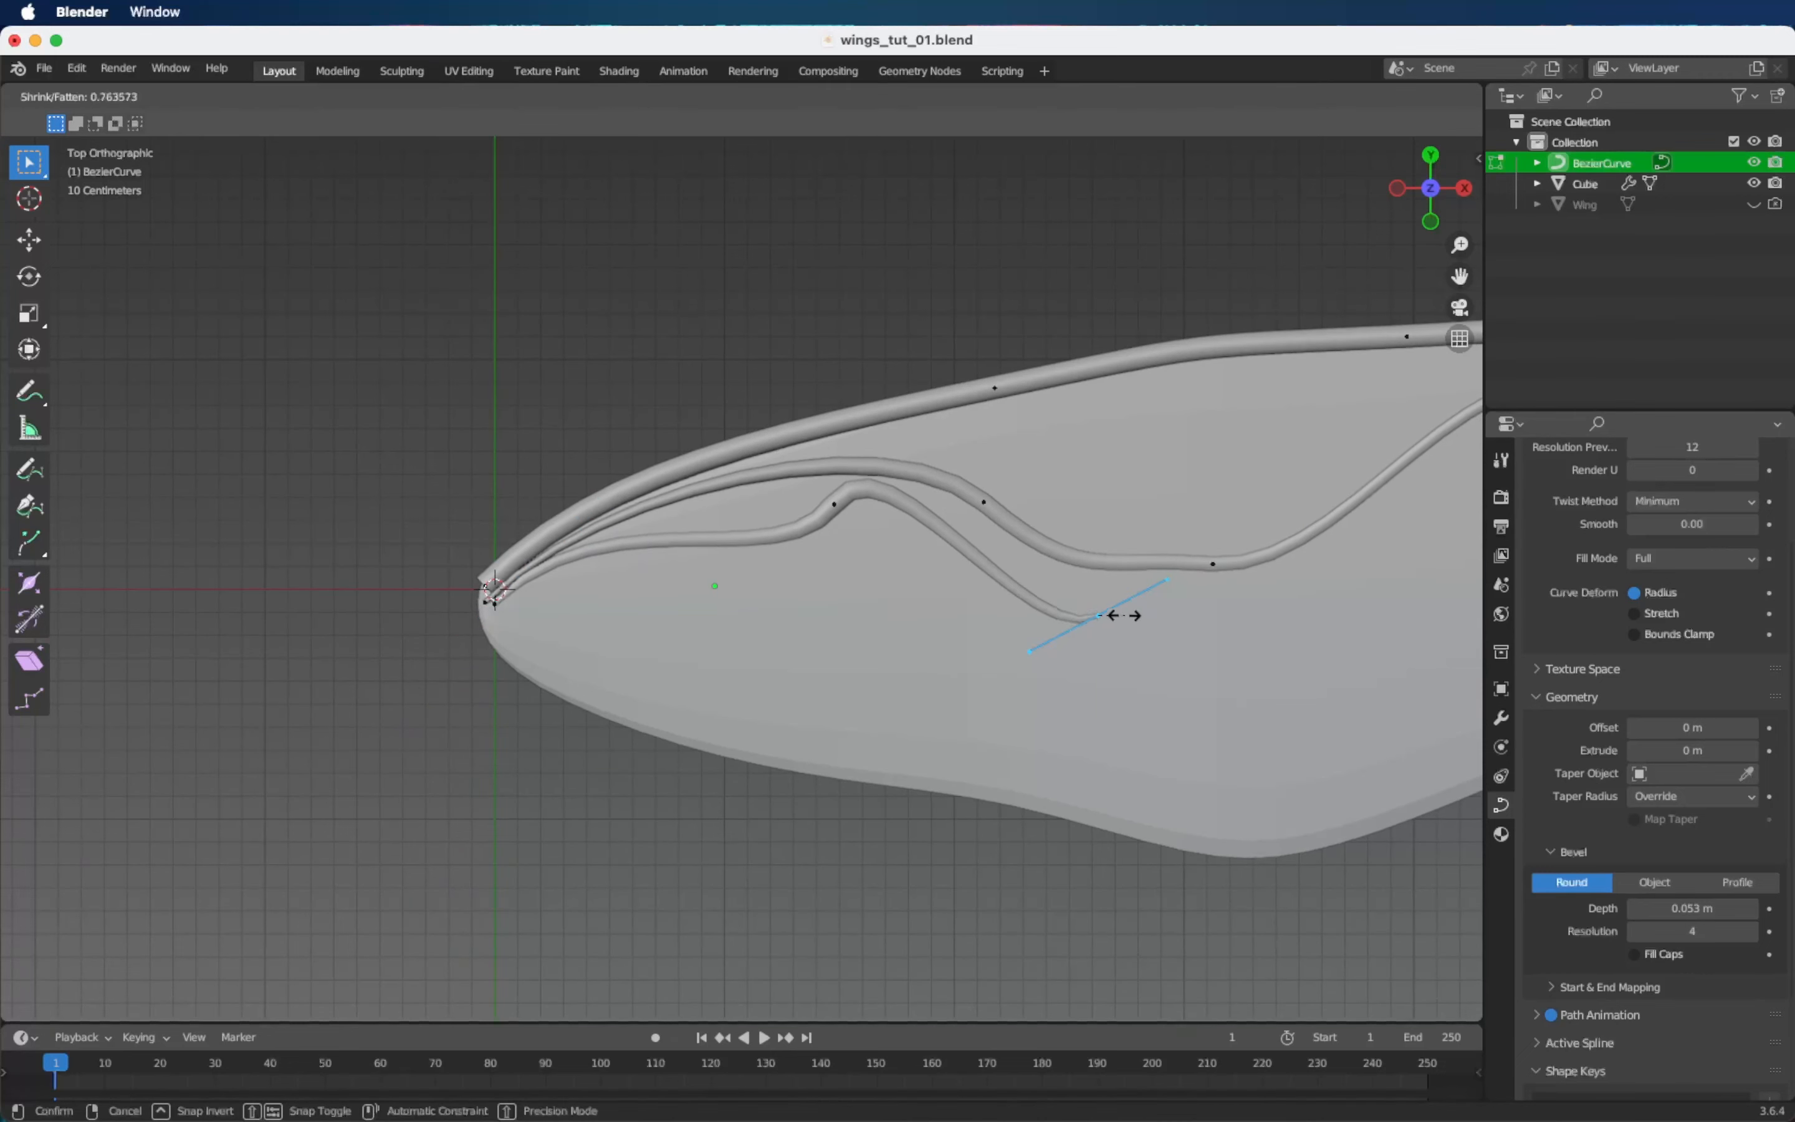
{"action": "left_click", "coordinate": [1331, 590]}
{"action": "key", "text": "r"}
{"action": "left_click", "coordinate": [1237, 565]}
Add a fourth Bezier spline and place it below the other veins near the wing root.
{"action": "key", "text": "shift+a"}
{"action": "left_click", "coordinate": [650, 625]}
{"action": "key", "text": "g"}
{"action": "left_click", "coordinate": [828, 661]}
Taper the edge vein's root end with Shrink/Fatten and adjust its height along Z.
{"action": "left_click", "coordinate": [672, 645]}
{"action": "key", "text": "alt+s"}
{"action": "left_click", "coordinate": [673, 648]}
{"action": "scroll", "coordinate": [801, 593], "scroll_direction": "up", "scroll_amount": 6}
{"action": "key", "text": "g"}
{"action": "key", "text": "z"}
{"action": "left_click", "coordinate": [875, 631]}
{"action": "key", "text": "alt+s"}
Thin the root control points of the second and third veins with Shrink/Fatten and adjust their height along Z.
{"action": "left_click", "coordinate": [788, 616]}
{"action": "left_click", "coordinate": [833, 639], "text": "shift"}
{"action": "key", "text": "alt+s"}
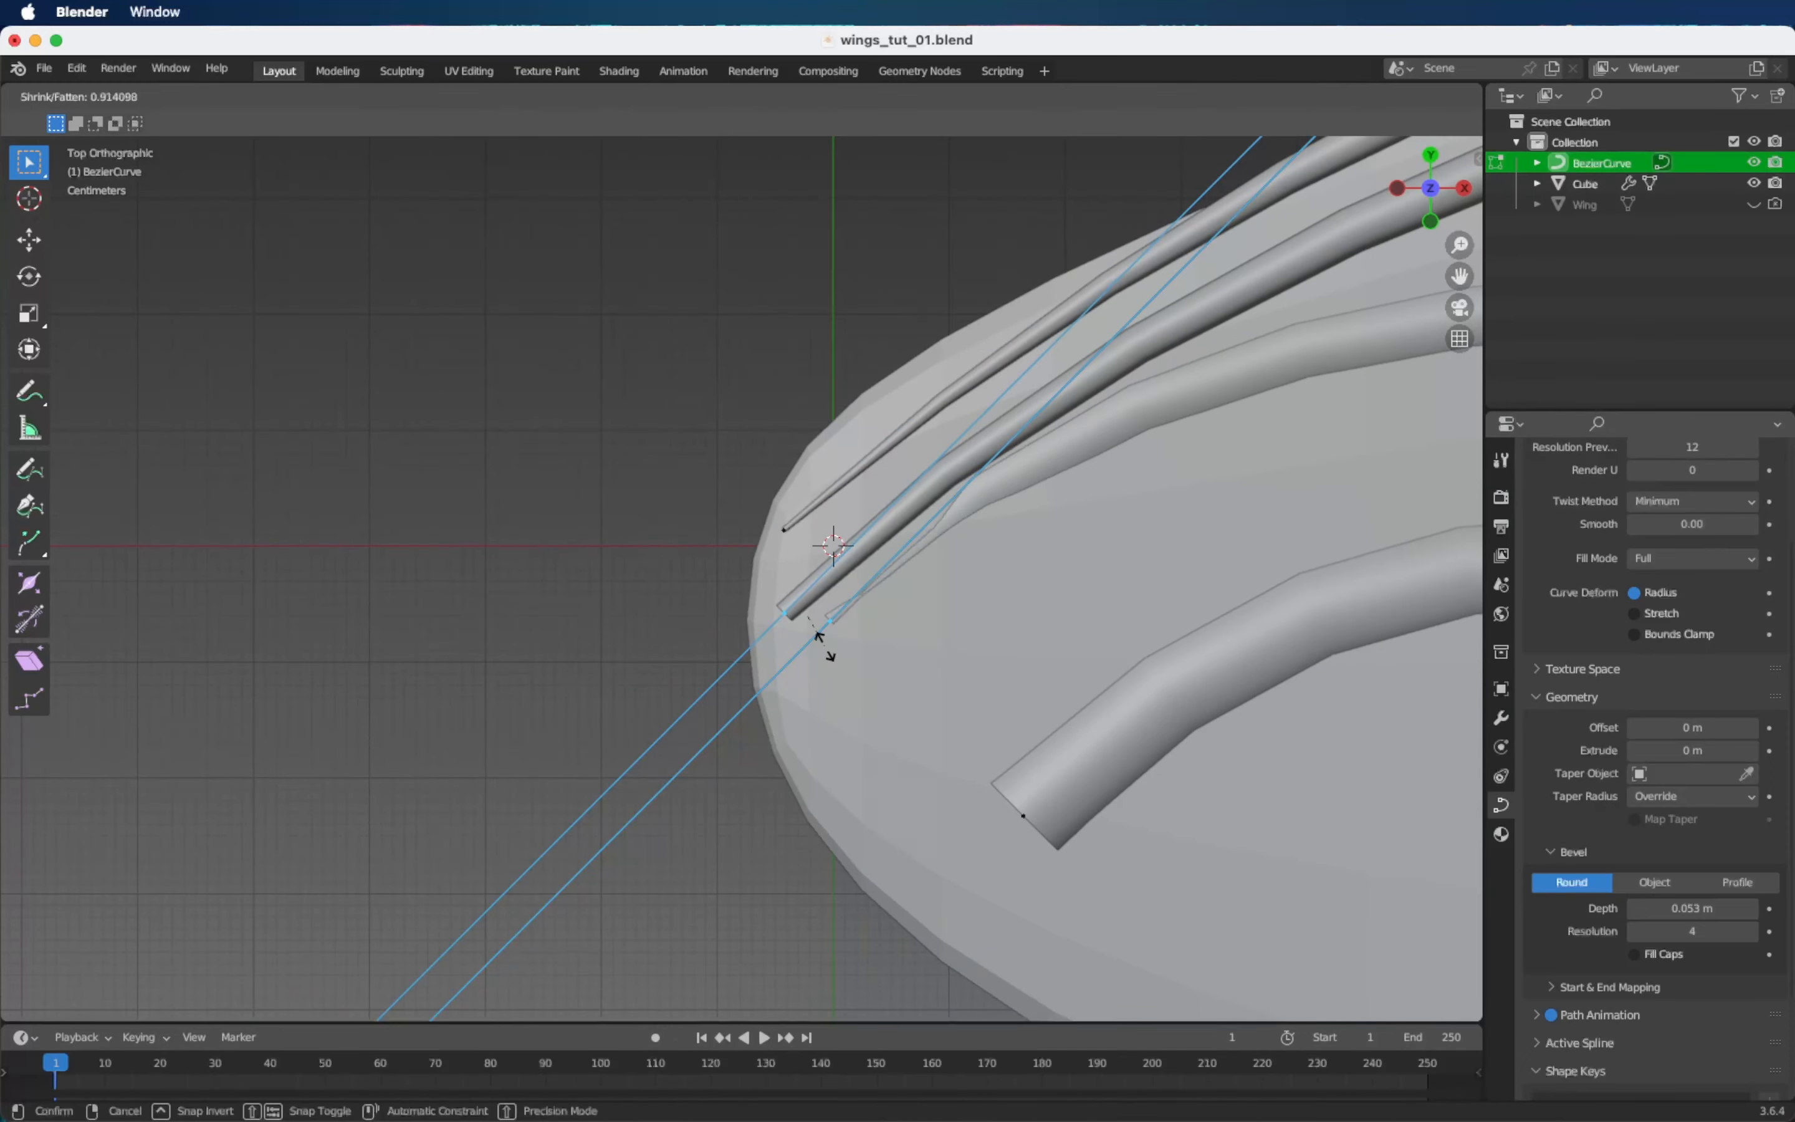
{"action": "left_click", "coordinate": [825, 643]}
{"action": "key", "text": "g"}
{"action": "key", "text": "z"}
{"action": "left_click", "coordinate": [800, 638]}
Add a new Bezier spline at the wing root and reposition an inner vein's root control point.
{"action": "middle_click_drag", "start_coordinate": [805, 646], "coordinate": [921, 741]}
{"action": "key", "text": "shift+a"}
{"action": "left_click", "coordinate": [921, 741]}
{"action": "left_click", "coordinate": [773, 610]}
{"action": "key", "text": "g"}
{"action": "left_click", "coordinate": [870, 658]}
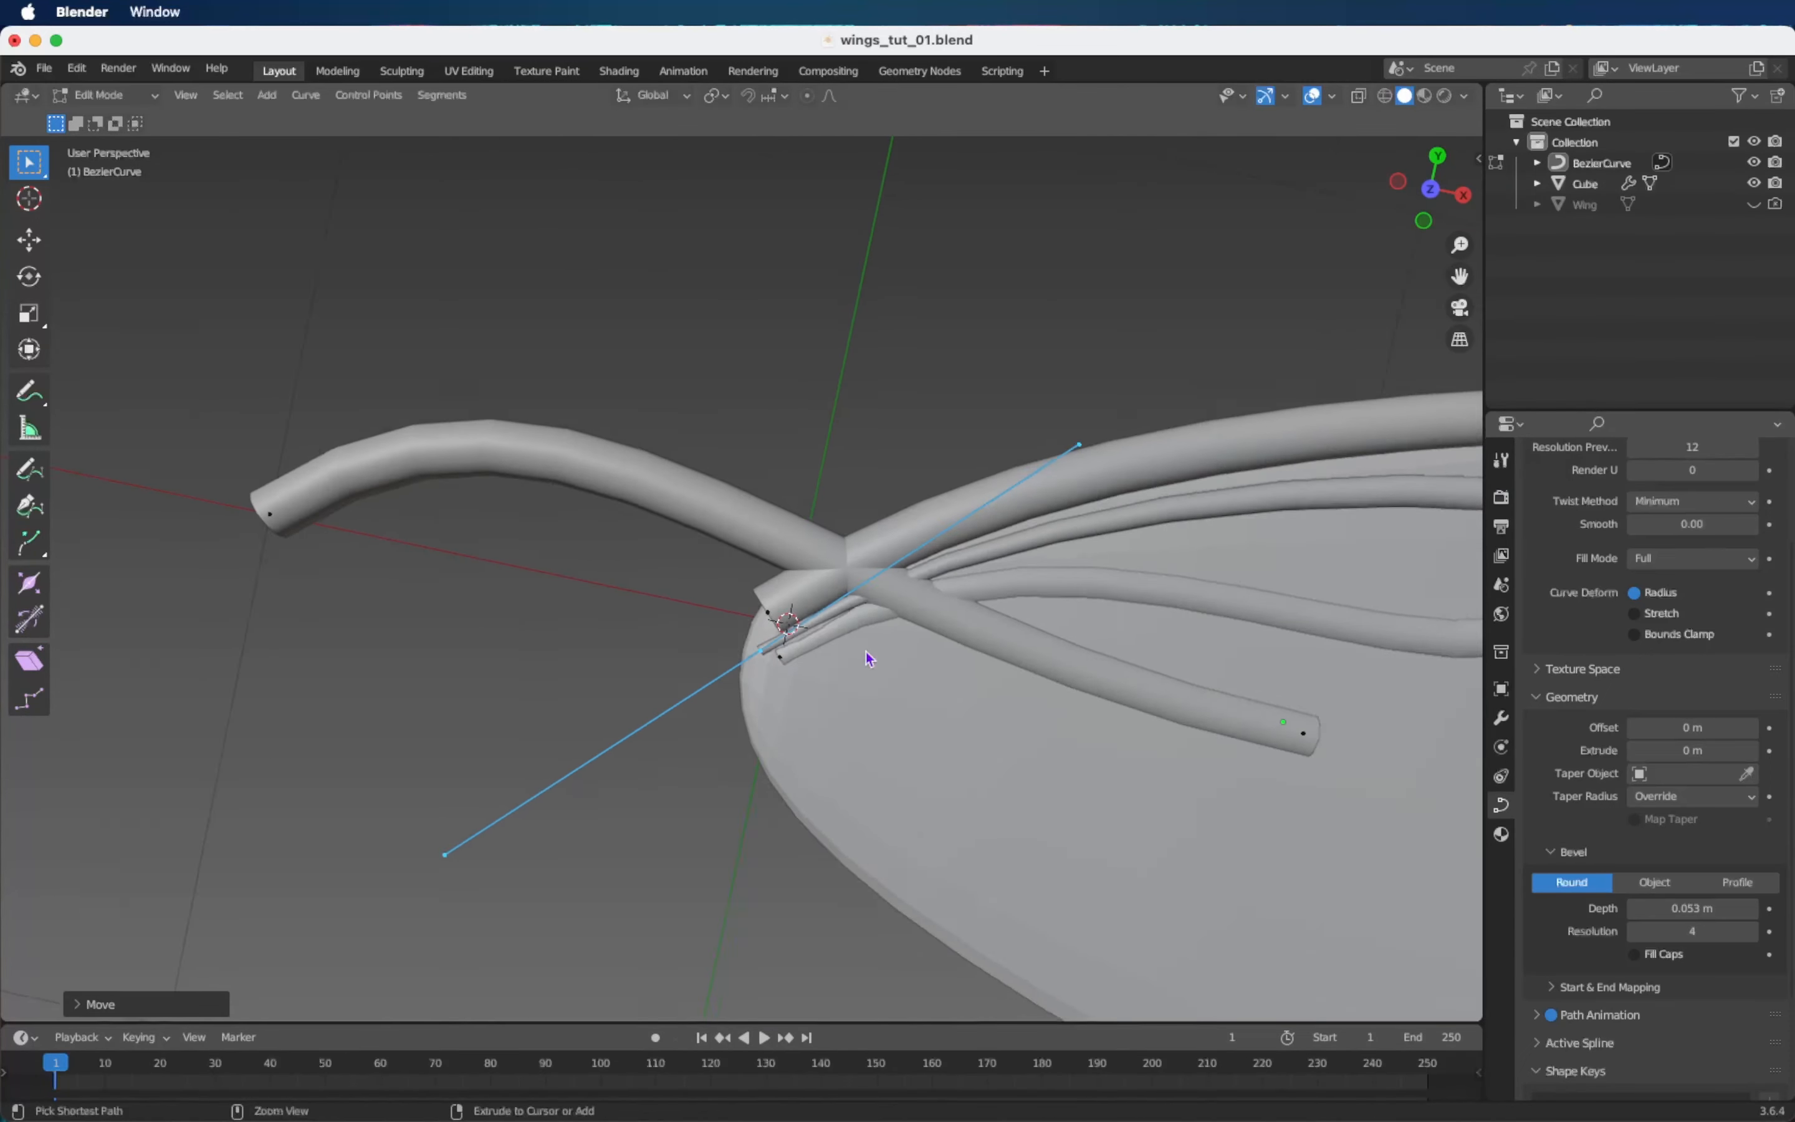
Place the new spline as a fourth vein in top view, extrude its end toward the wing's middle and rotate the handles.
{"action": "left_click", "coordinate": [801, 650], "text": "shift"}
{"action": "key", "text": "KP_7"}
{"action": "key", "text": "g"}
{"action": "left_click", "coordinate": [1035, 604]}
{"action": "key", "text": "e"}
{"action": "left_click", "coordinate": [1253, 521]}
{"action": "key", "text": "r"}
{"action": "scroll", "coordinate": [958, 709], "scroll_direction": "down", "scroll_amount": 3}
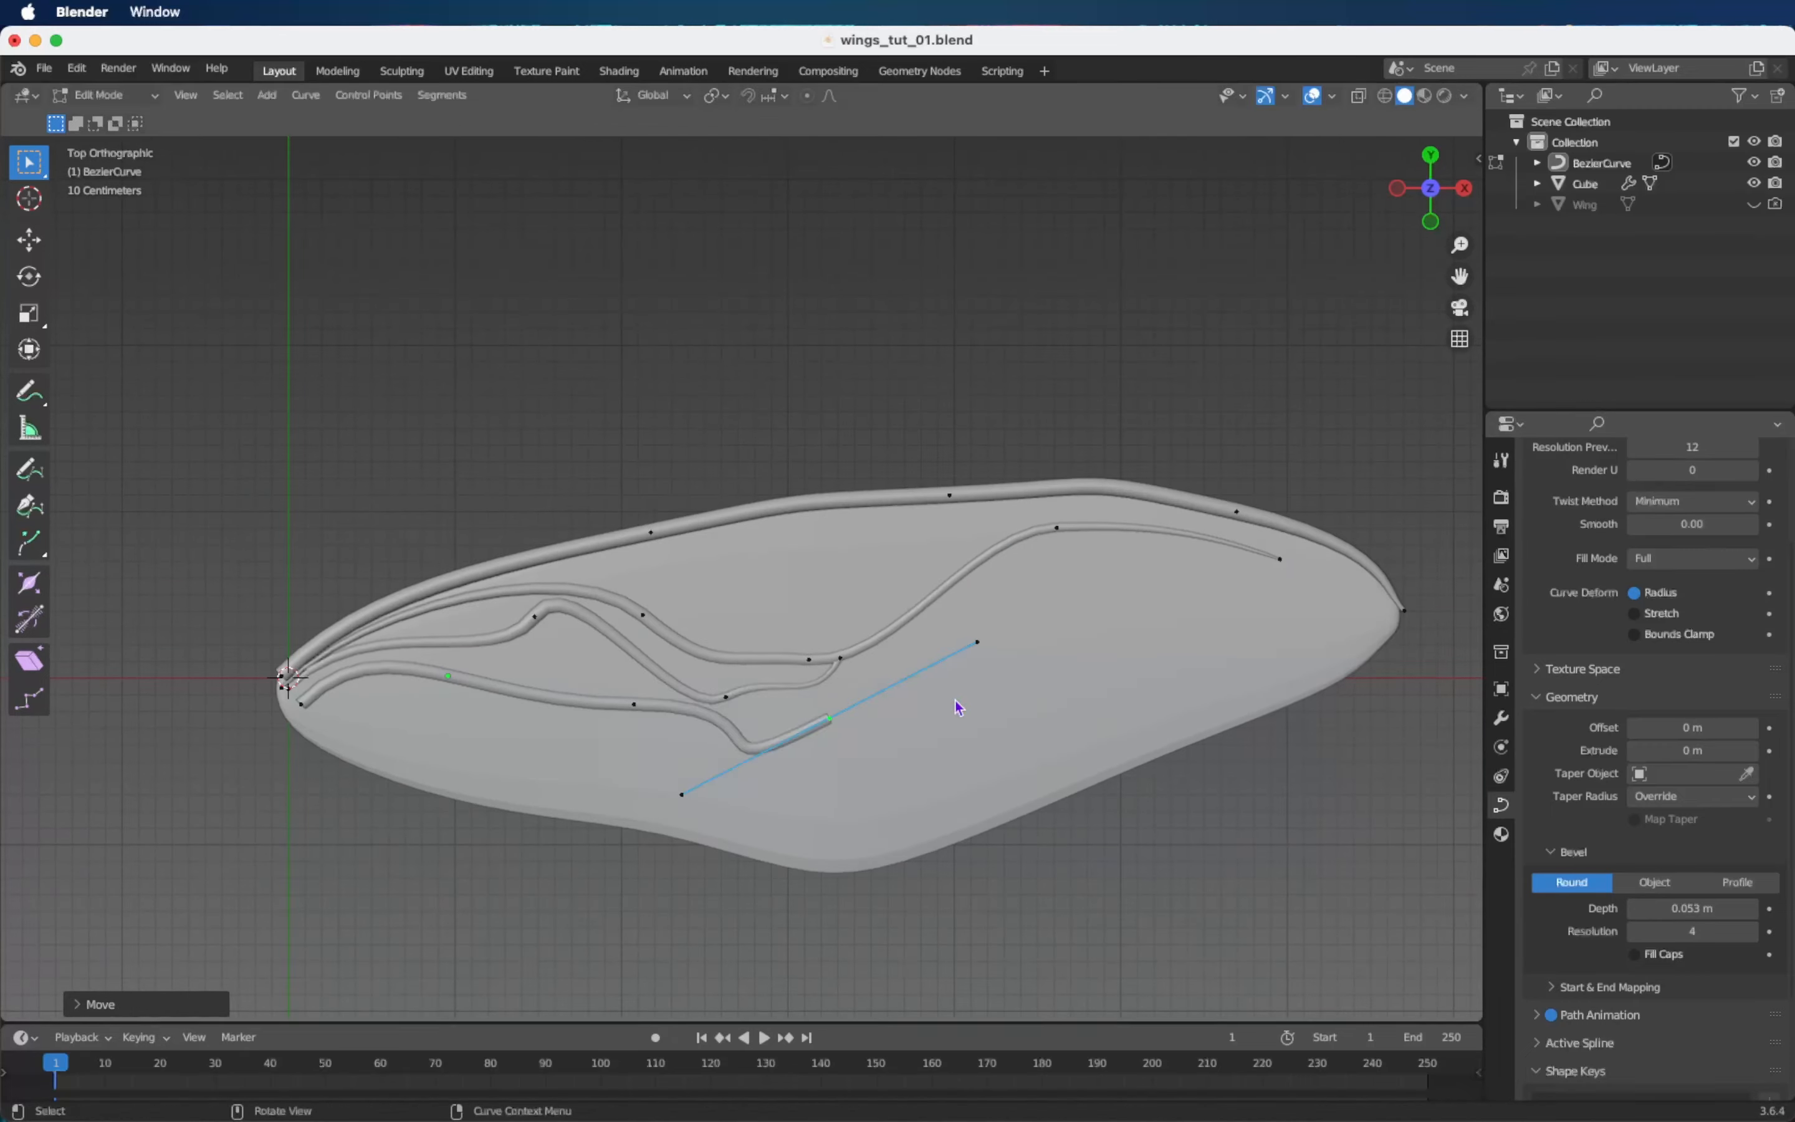
Move the fourth vein's end toward the wing's lower edge and thin its middle and end control points.
{"action": "key", "text": "g"}
{"action": "left_click", "coordinate": [963, 751]}
{"action": "left_click", "coordinate": [643, 711]}
{"action": "key", "text": "alt+s"}
{"action": "left_click", "coordinate": [647, 714]}
{"action": "left_click", "coordinate": [867, 811]}
{"action": "key", "text": "alt+s"}
{"action": "left_click", "coordinate": [853, 820]}
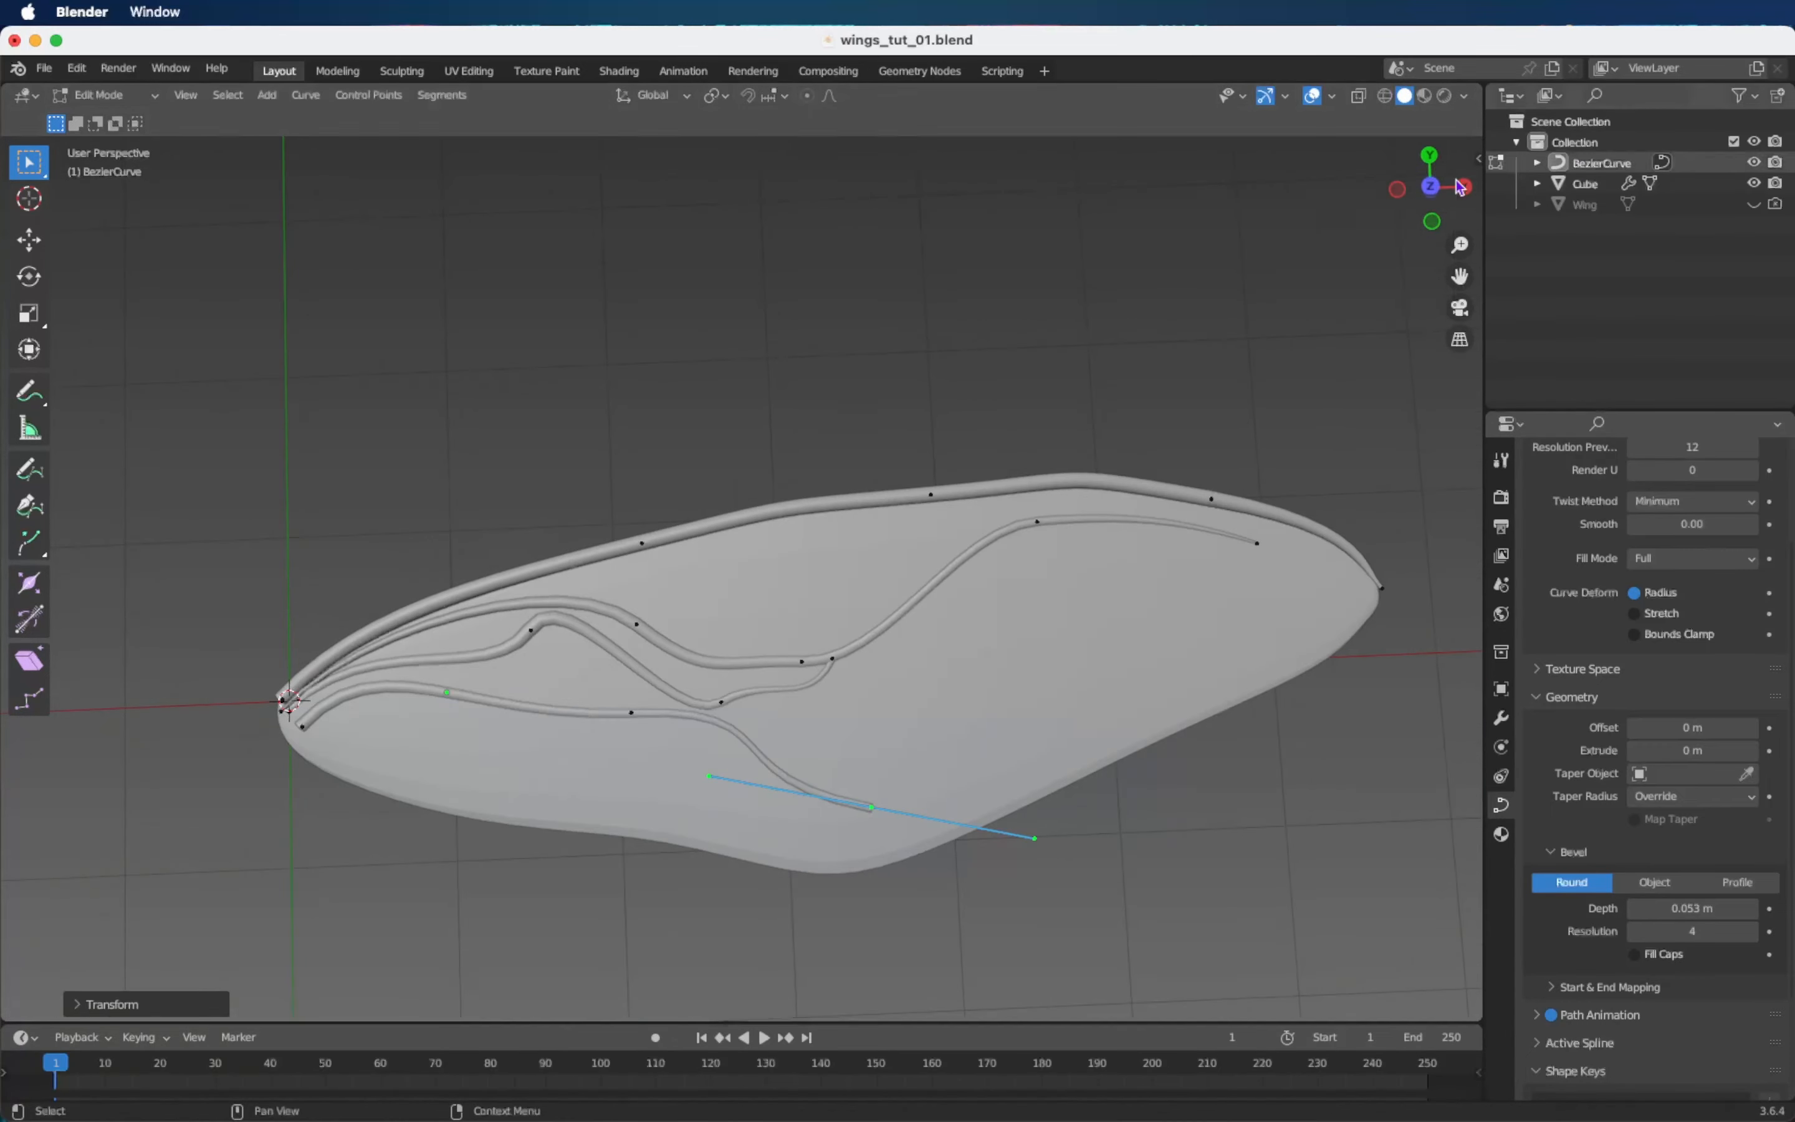
Extrude the fourth vein toward the wing tip and shape the new end by rotating, thinning and moving it along Z.
{"action": "key", "text": "e"}
{"action": "left_click", "coordinate": [1143, 447]}
{"action": "key", "text": "r"}
{"action": "key", "text": "g"}
{"action": "key", "text": "alt+s"}
{"action": "middle_click_drag", "start_coordinate": [1373, 586], "coordinate": [1306, 423]}
{"action": "key", "text": "g"}
{"action": "key", "text": "z"}
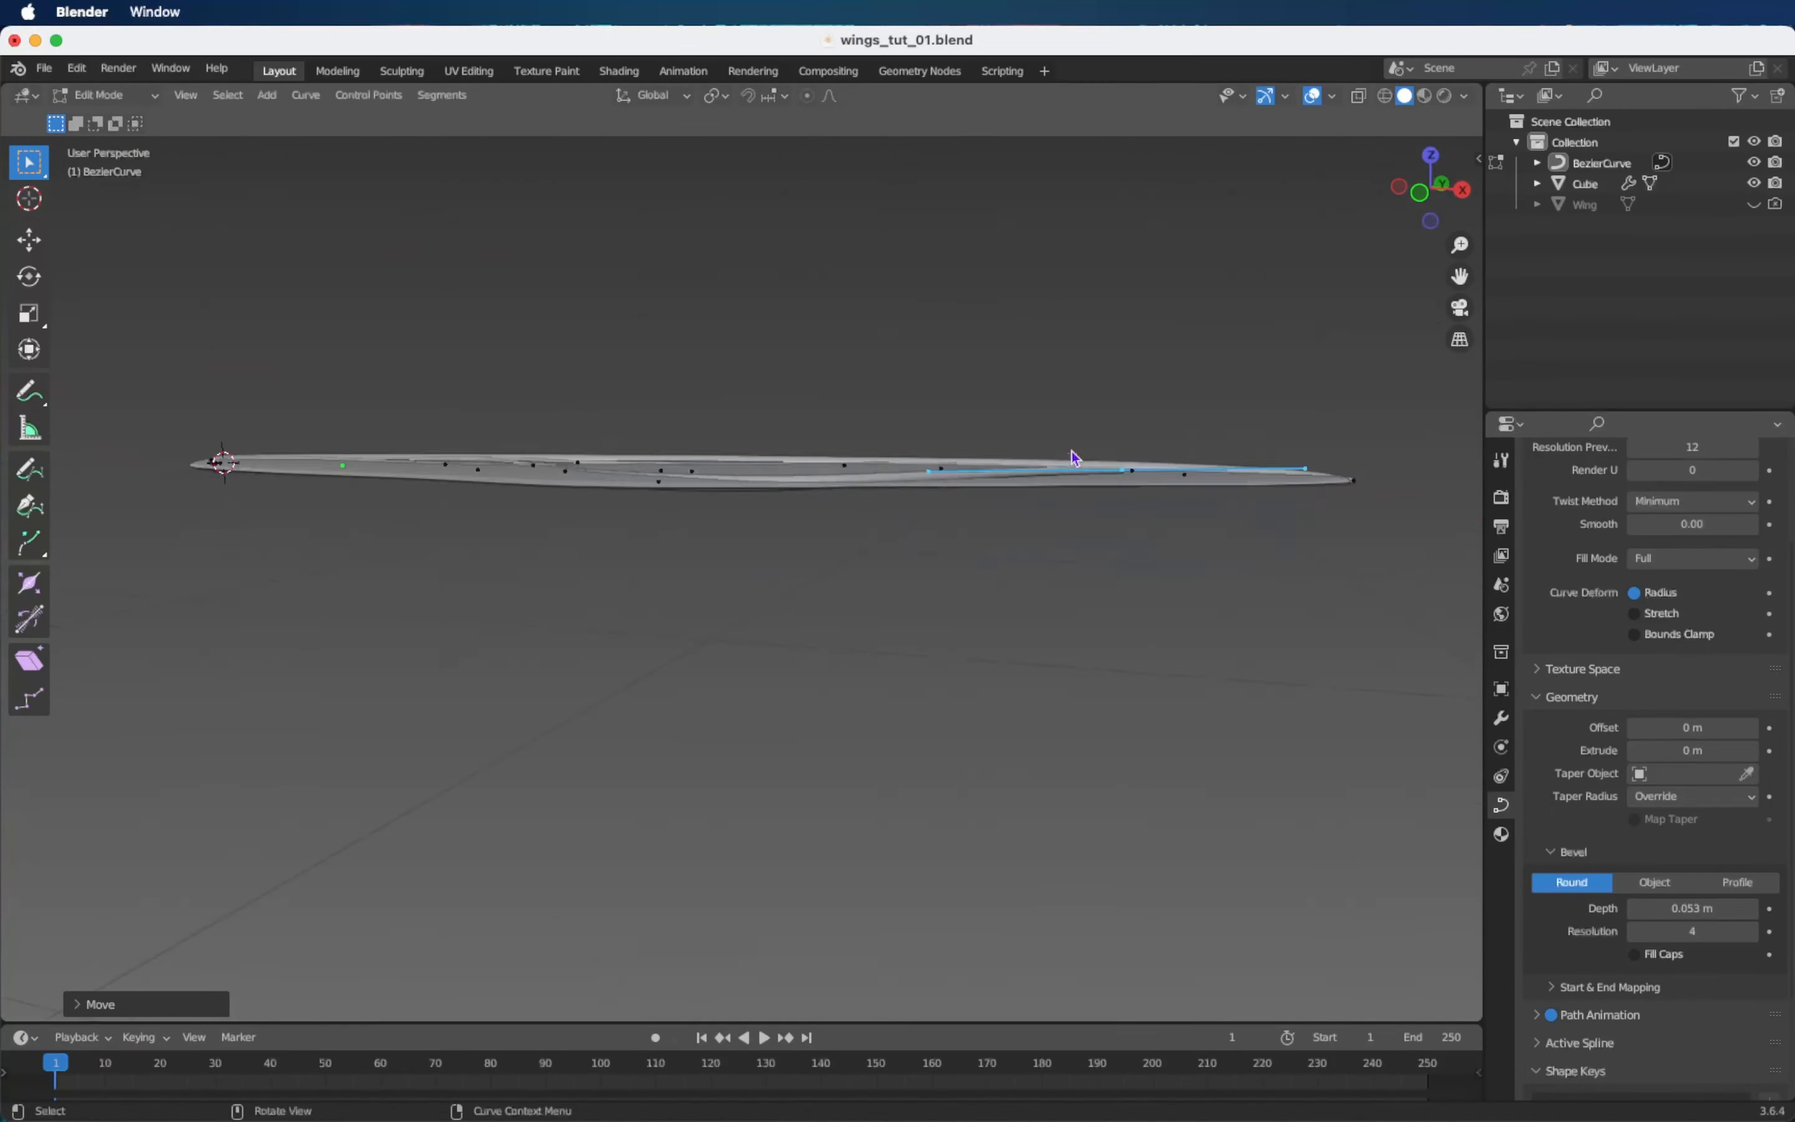
Duplicate a control point to start a fifth vein below the fourth, extrude it toward the lower edge and thin its end.
{"action": "key", "text": "KP_7"}
{"action": "middle_click_drag", "start_coordinate": [1191, 540], "coordinate": [1257, 556], "text": "shift"}
{"action": "left_click", "coordinate": [761, 293]}
{"action": "key", "text": "shift+d"}
{"action": "left_click", "coordinate": [762, 572]}
{"action": "key", "text": "e"}
{"action": "key", "text": "r"}
{"action": "key", "text": "g"}
{"action": "left_click", "coordinate": [977, 667]}
{"action": "key", "text": "alt+s"}
Adjust the fifth vein's end along Z and reposition it near the wing's lower edge.
{"action": "middle_click_drag", "start_coordinate": [976, 667], "coordinate": [957, 549]}
{"action": "key", "text": "g"}
{"action": "key", "text": "z"}
{"action": "left_click", "coordinate": [951, 655]}
{"action": "middle_click_drag", "start_coordinate": [979, 622], "coordinate": [1008, 668]}
{"action": "key", "text": "g"}
{"action": "left_click", "coordinate": [1041, 613]}
Thin the fifth vein's root control point with Shrink/Fatten and adjust its height along Z.
{"action": "middle_click_drag", "start_coordinate": [1041, 579], "coordinate": [945, 766]}
{"action": "left_click", "coordinate": [1431, 179]}
{"action": "left_click", "coordinate": [505, 631]}
{"action": "key", "text": "alt+s"}
{"action": "key", "text": "g"}
{"action": "key", "text": "z"}
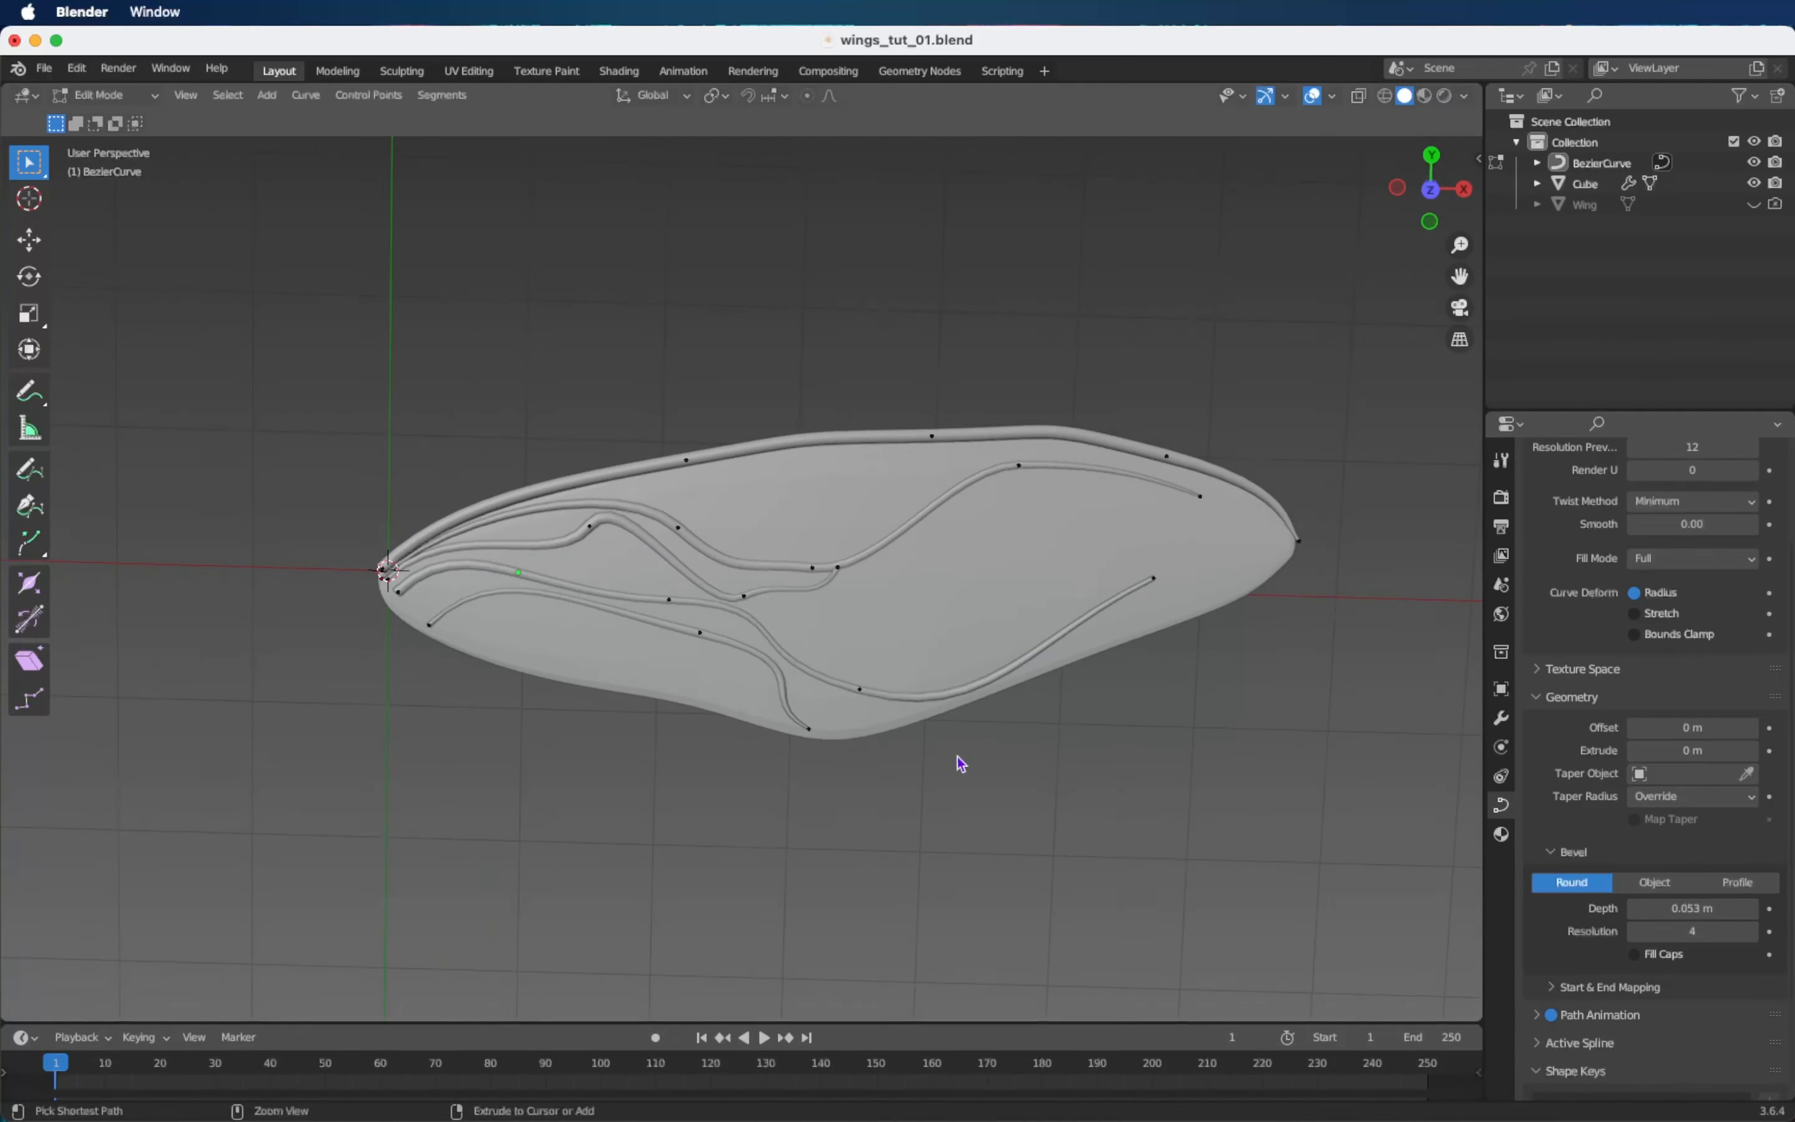
Rotate and move the third vein's end control point so it curves up to meet the second vein.
{"action": "left_click", "coordinate": [788, 587]}
{"action": "key", "text": "r"}
{"action": "key", "text": "g"}
{"action": "left_click", "coordinate": [922, 629]}
{"action": "left_click", "coordinate": [1432, 188]}
{"action": "scroll", "coordinate": [1054, 475], "scroll_direction": "up", "scroll_amount": 4}
{"action": "key", "text": "r"}
{"action": "left_click", "coordinate": [1054, 478]}
{"action": "key", "text": "g"}
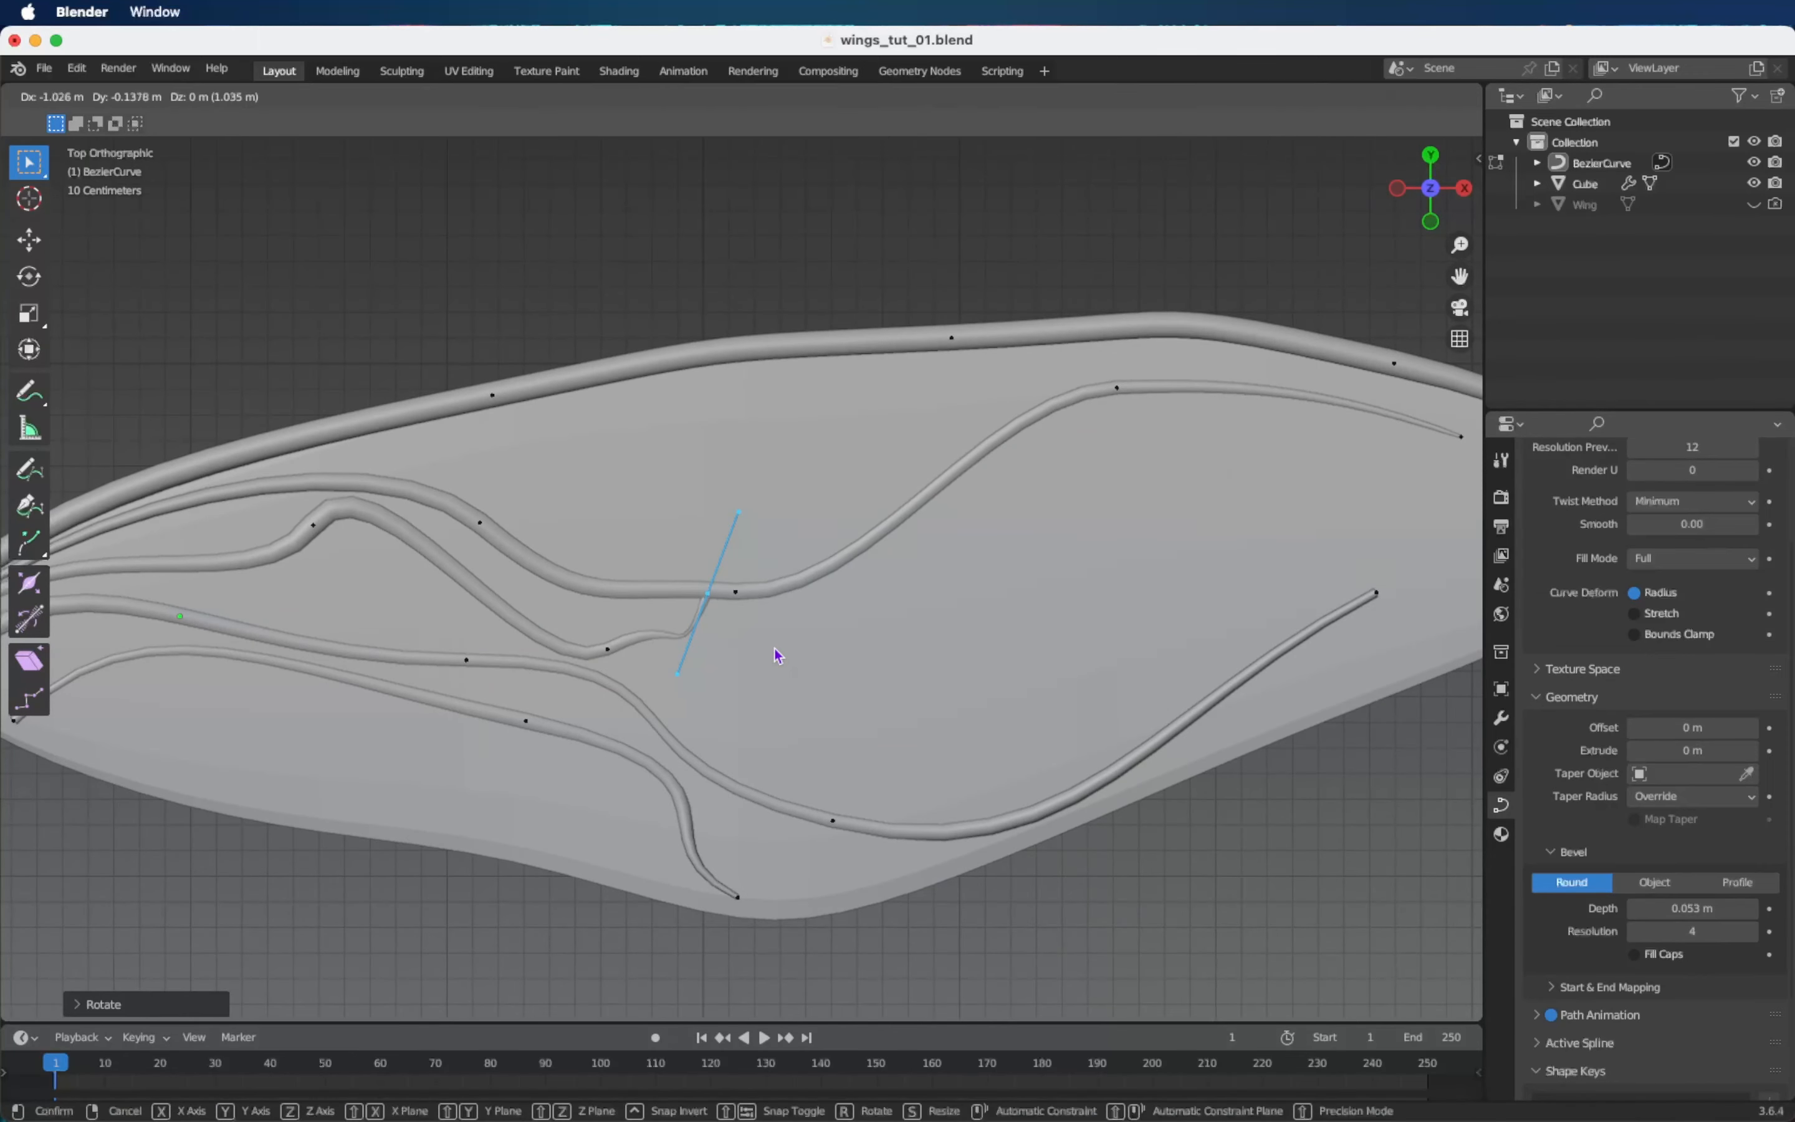
{"action": "left_click", "coordinate": [777, 653]}
Add a Bezier spline and rotate and move its points to follow the wing's lower edge from the root.
{"action": "left_click", "coordinate": [978, 891]}
{"action": "key", "text": "shift+a"}
{"action": "key", "text": "r"}
{"action": "key", "text": "g"}
{"action": "left_click", "coordinate": [573, 770]}
{"action": "key", "text": "r"}
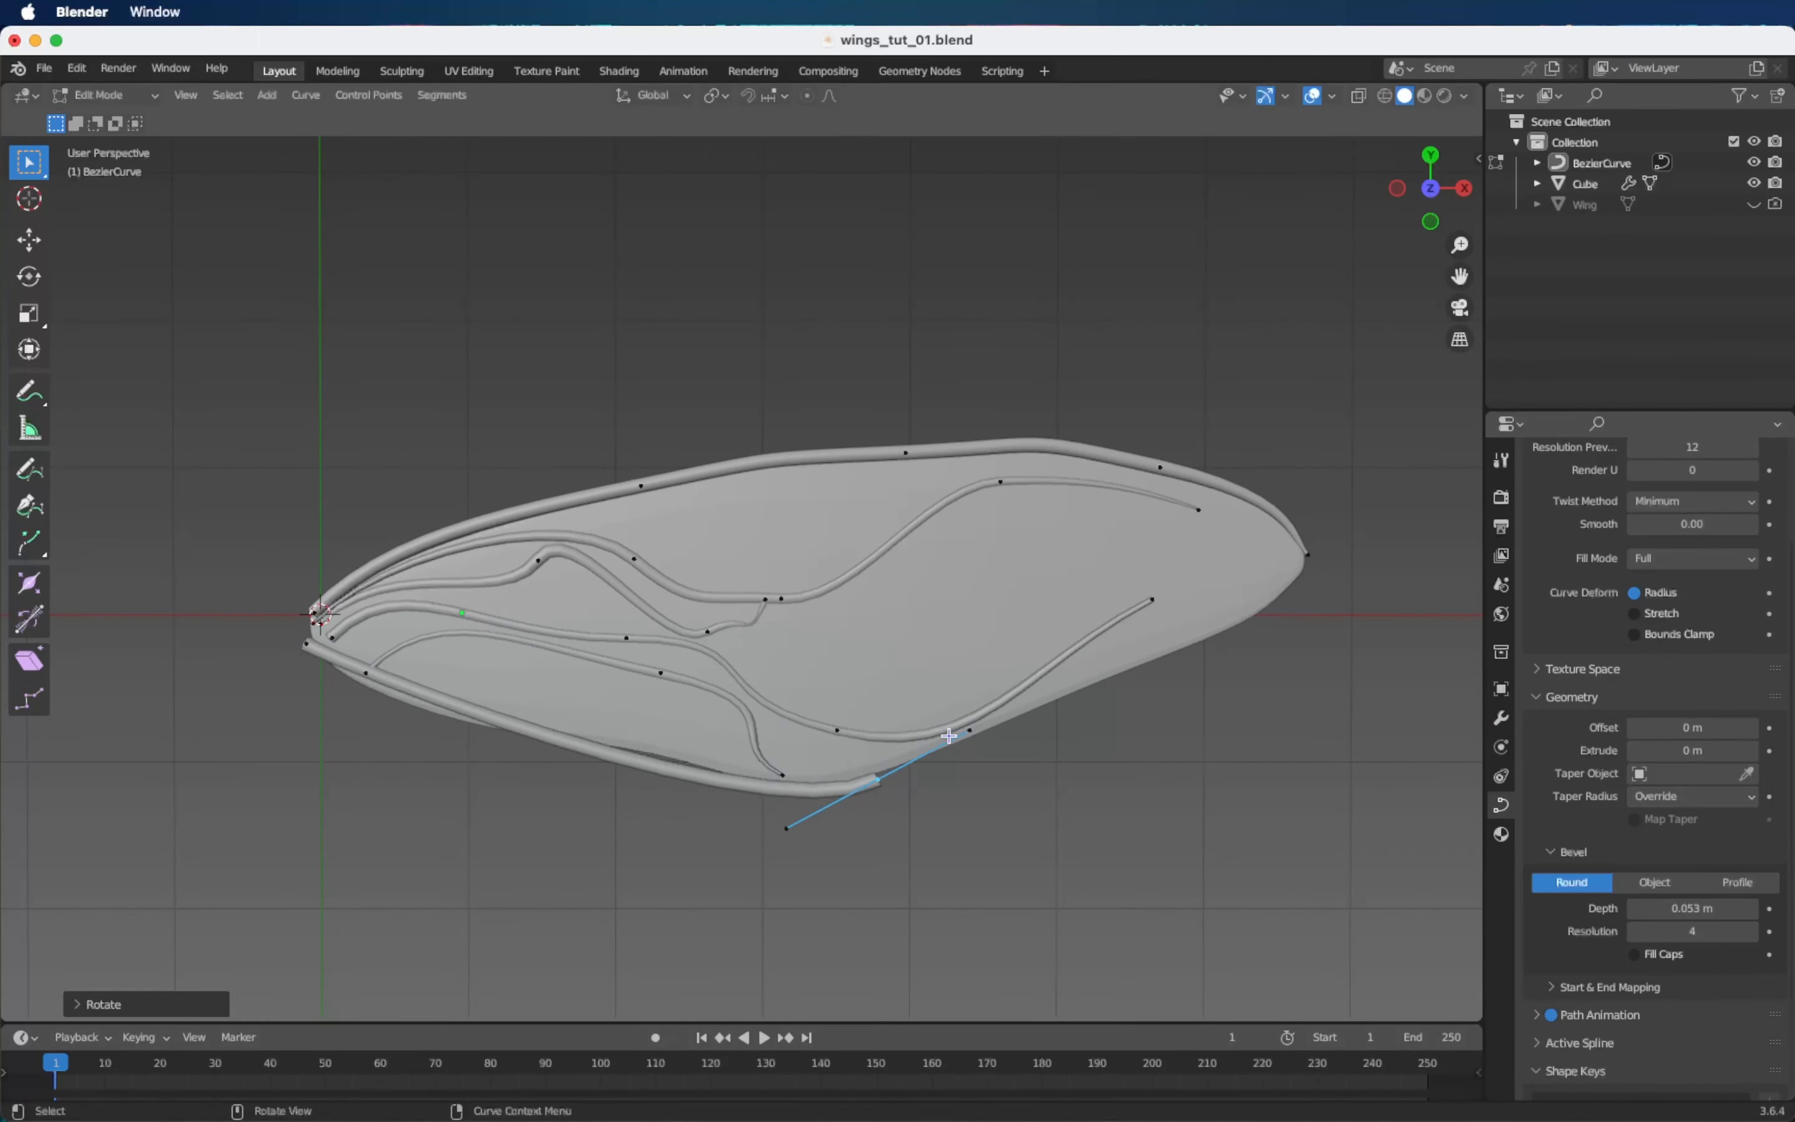
Thin both ends of the lower edge vein with Shrink/Fatten.
{"action": "key", "text": "alt+s"}
{"action": "left_click", "coordinate": [308, 644]}
{"action": "key", "text": "alt+s"}
{"action": "left_click", "coordinate": [305, 653]}
Fit the lower edge vein's root control point to the wing outline by rotating, scaling and moving its handles.
{"action": "scroll", "coordinate": [301, 650], "scroll_direction": "up", "scroll_amount": 7}
{"action": "key", "text": "r"}
{"action": "key", "text": "g"}
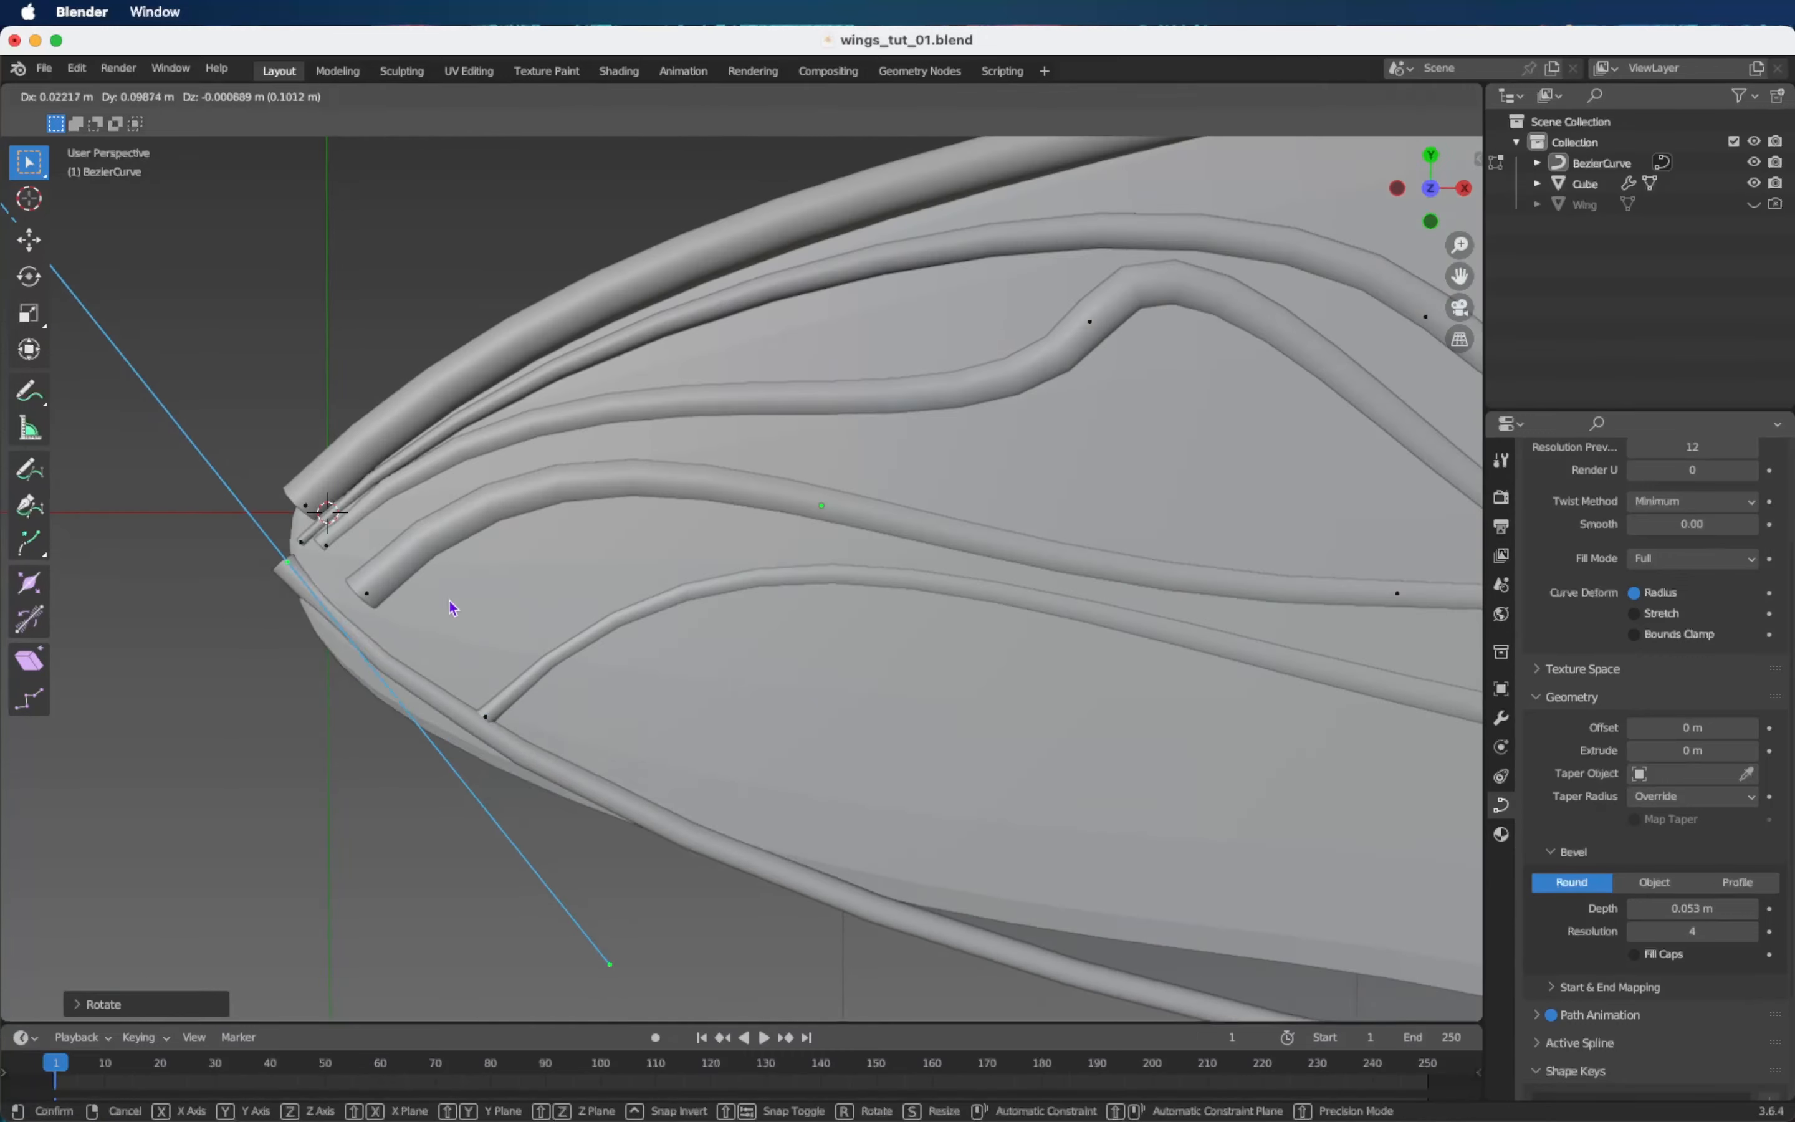
{"action": "scroll", "coordinate": [682, 560], "scroll_direction": "down", "scroll_amount": 4}
{"action": "key", "text": "s"}
{"action": "key", "text": "r"}
{"action": "key", "text": "g"}
{"action": "left_click", "coordinate": [778, 586]}
Move the lower edge vein's far control point onto the wing outline and rotate its handles along the edge.
{"action": "scroll", "coordinate": [778, 586], "scroll_direction": "down", "scroll_amount": 3}
{"action": "key", "text": "g"}
{"action": "left_click", "coordinate": [928, 739]}
{"action": "key", "text": "r"}
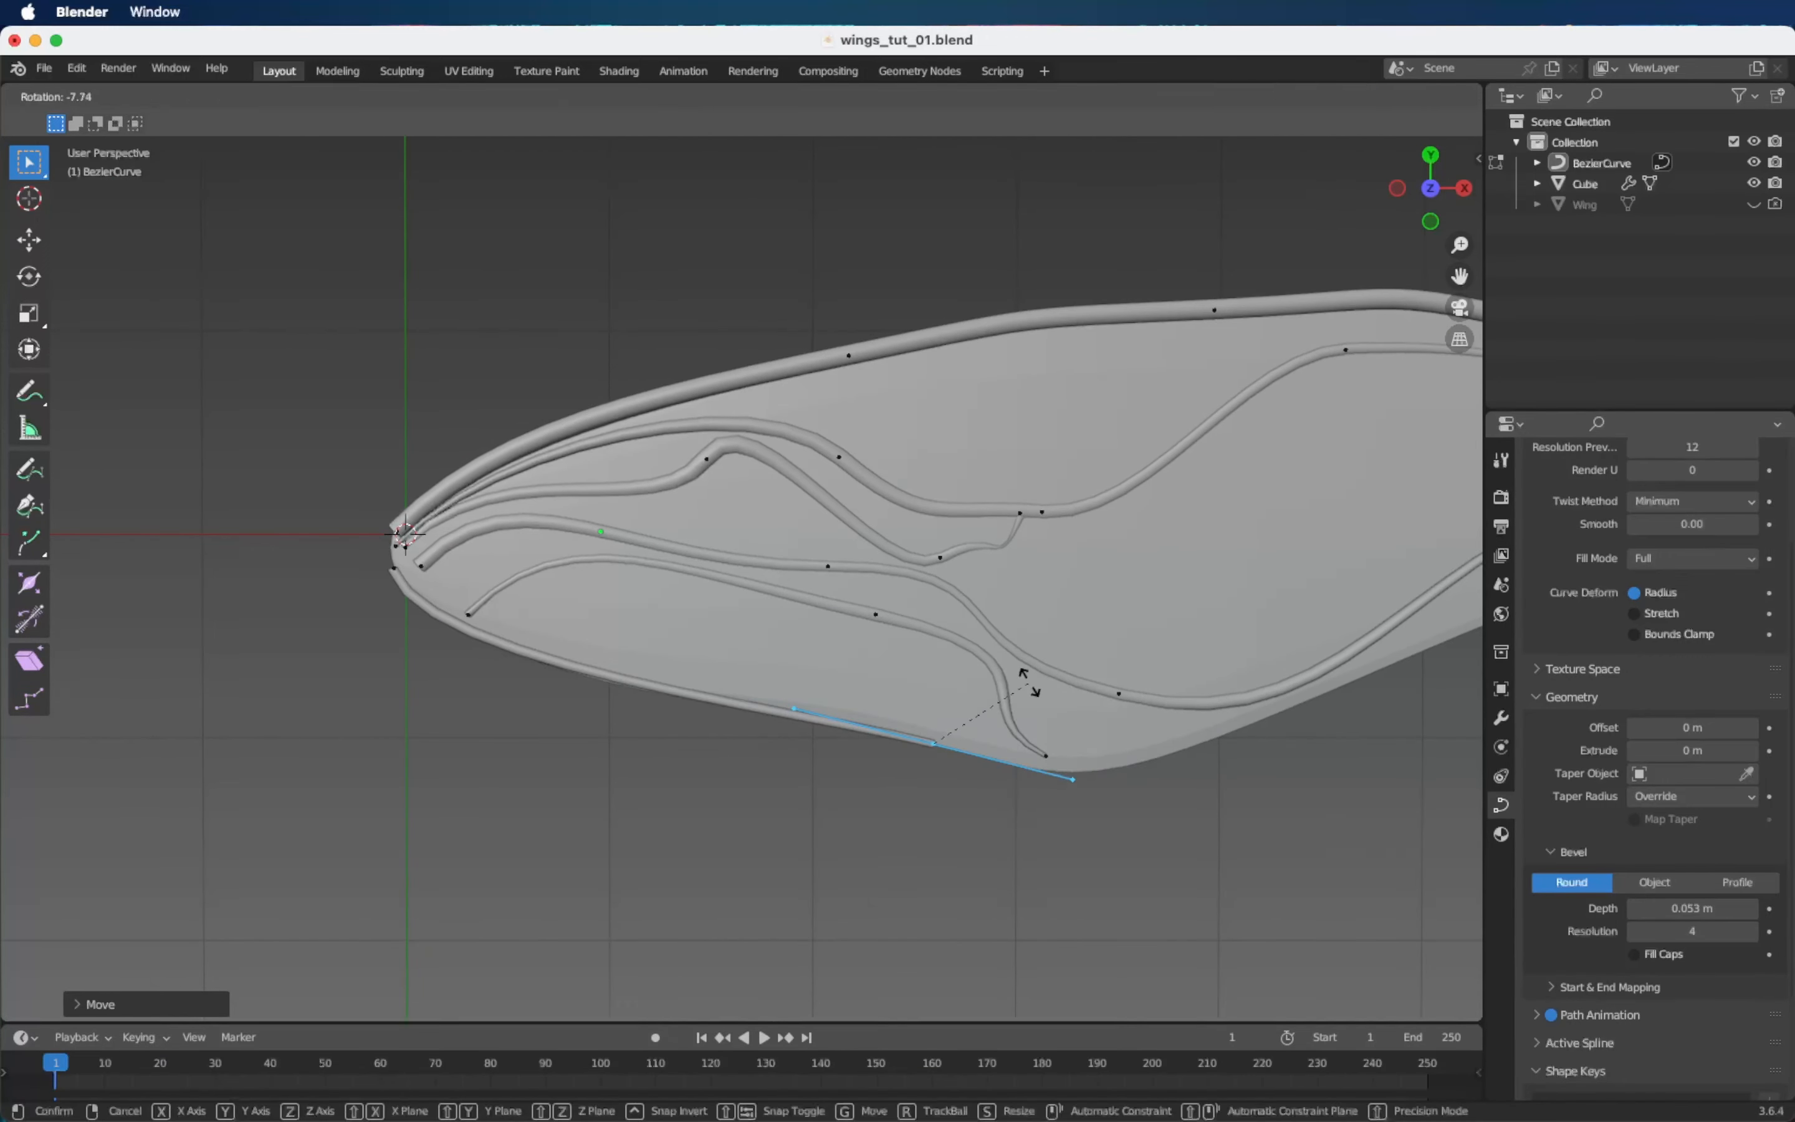
{"action": "left_click", "coordinate": [1027, 687]}
Extrude the lower edge vein along the outline toward the wing tip, rotating and thinning its new end.
{"action": "key", "text": "e"}
{"action": "key", "text": "g"}
{"action": "left_click", "coordinate": [1185, 643]}
{"action": "key", "text": "e"}
{"action": "left_click", "coordinate": [1380, 526]}
{"action": "key", "text": "r"}
{"action": "left_click", "coordinate": [1339, 513]}
{"action": "key", "text": "alt+s"}
{"action": "left_click", "coordinate": [1287, 586]}
{"action": "middle_click_drag", "start_coordinate": [1310, 749], "coordinate": [1306, 693]}
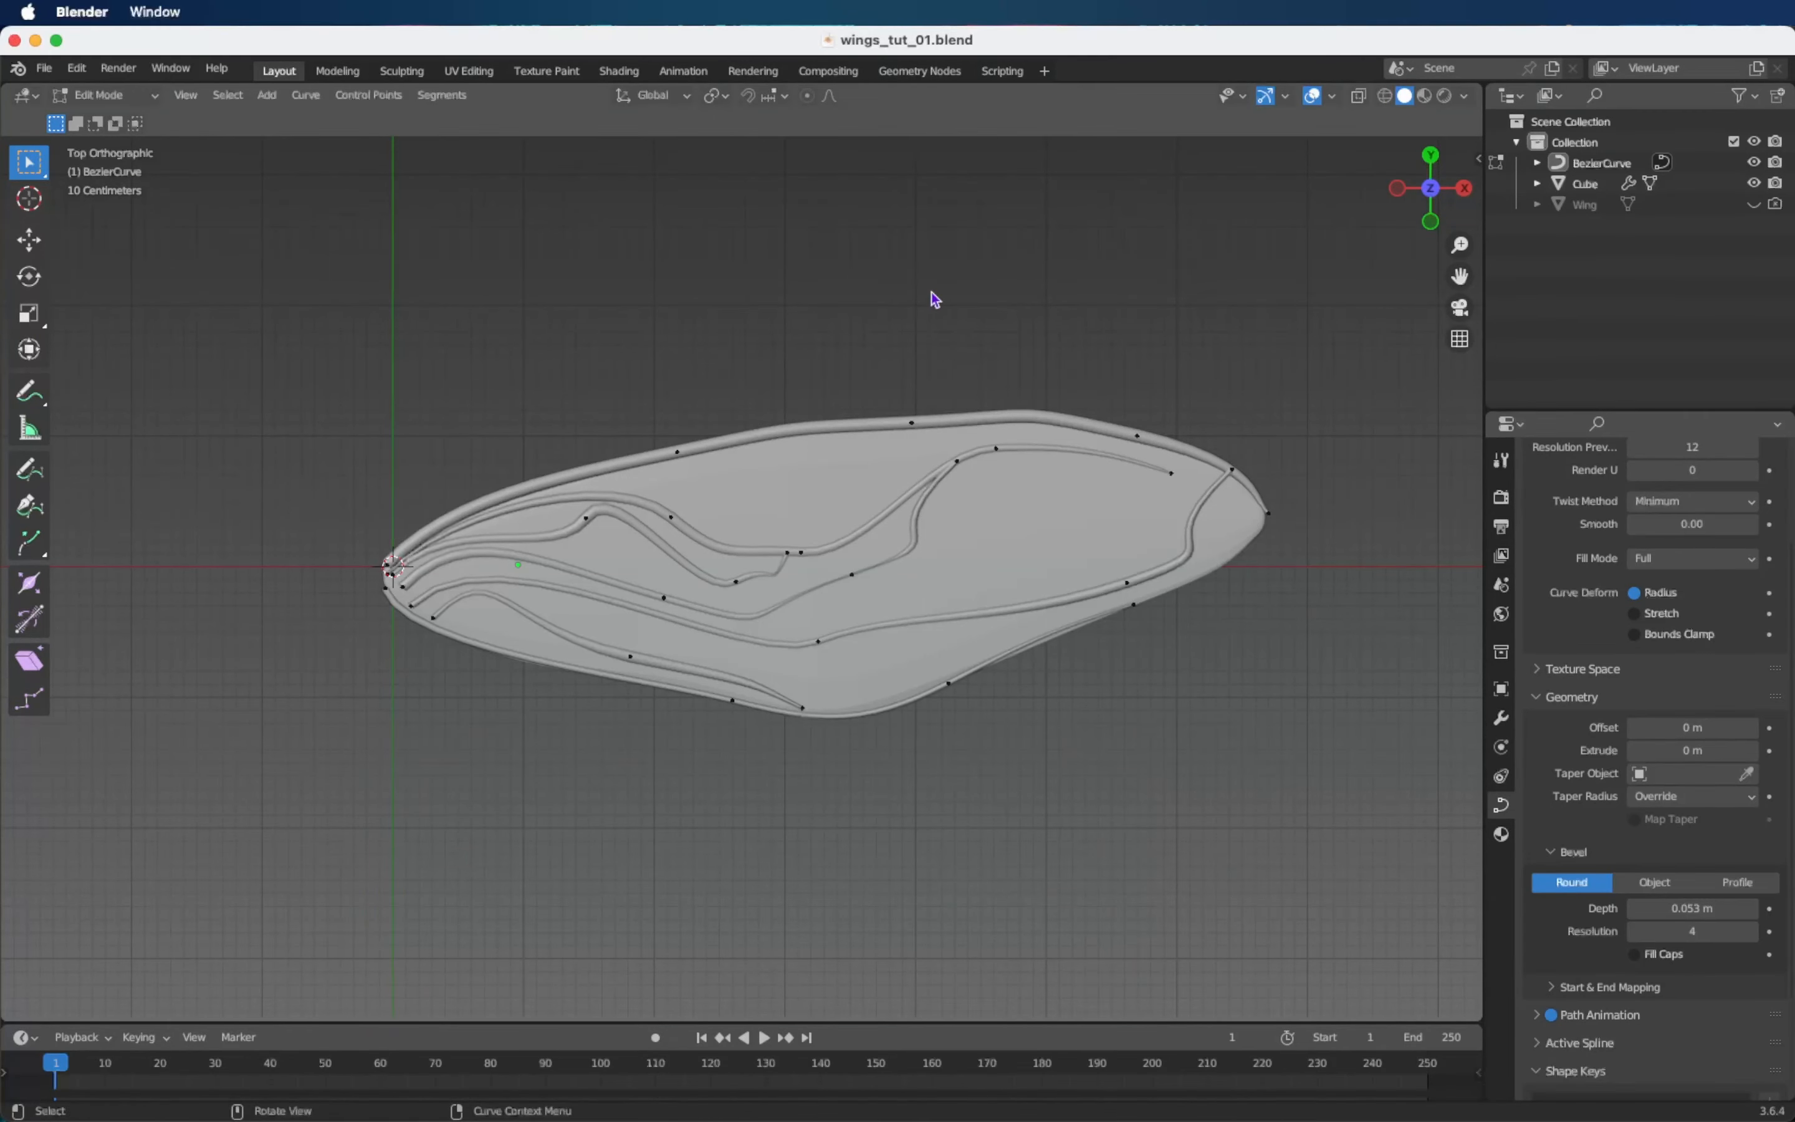
Review the complete vein layout from above and leave Edit Mode on the curves.
{"action": "scroll", "coordinate": [914, 420], "scroll_direction": "up", "scroll_amount": 3}
{"action": "scroll", "coordinate": [914, 421], "scroll_direction": "down", "scroll_amount": 2}
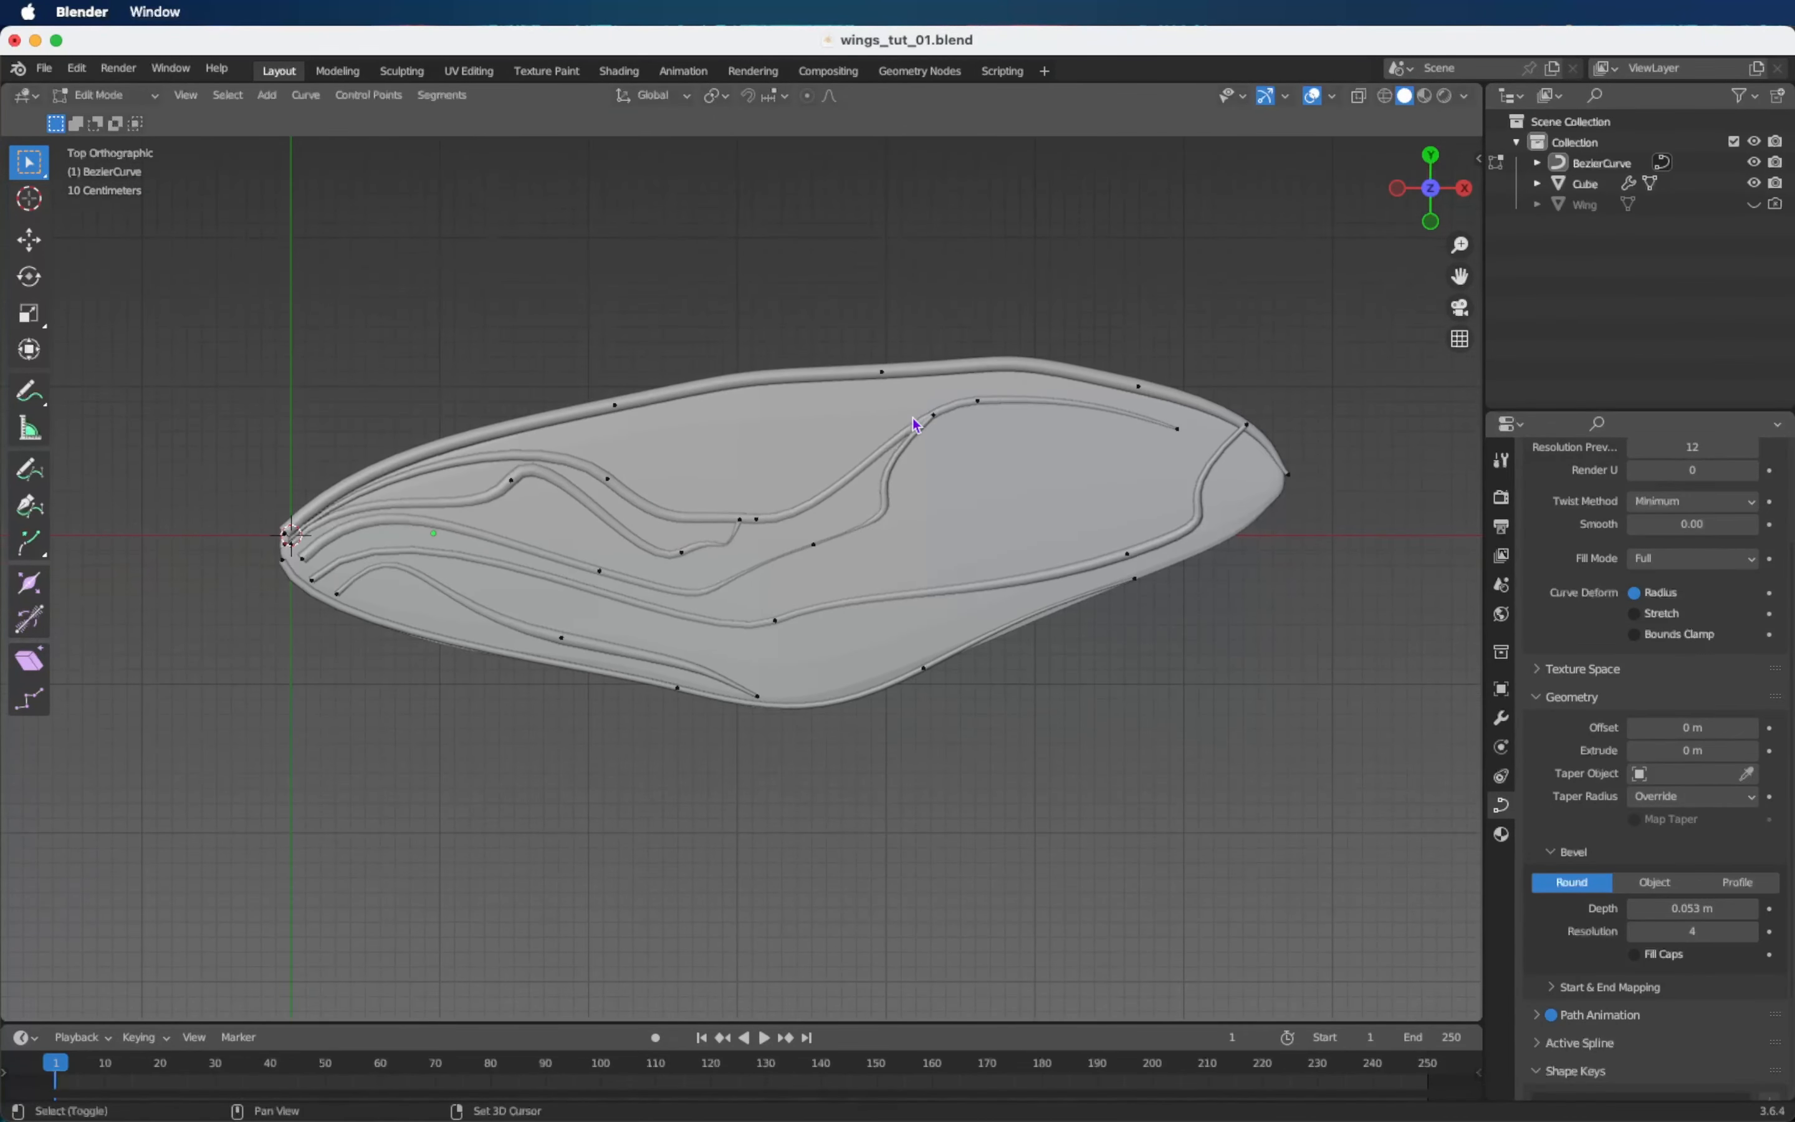
{"action": "scroll", "coordinate": [916, 423], "scroll_direction": "down", "scroll_amount": 2}
{"action": "scroll", "coordinate": [916, 425], "scroll_direction": "up", "scroll_amount": 1}
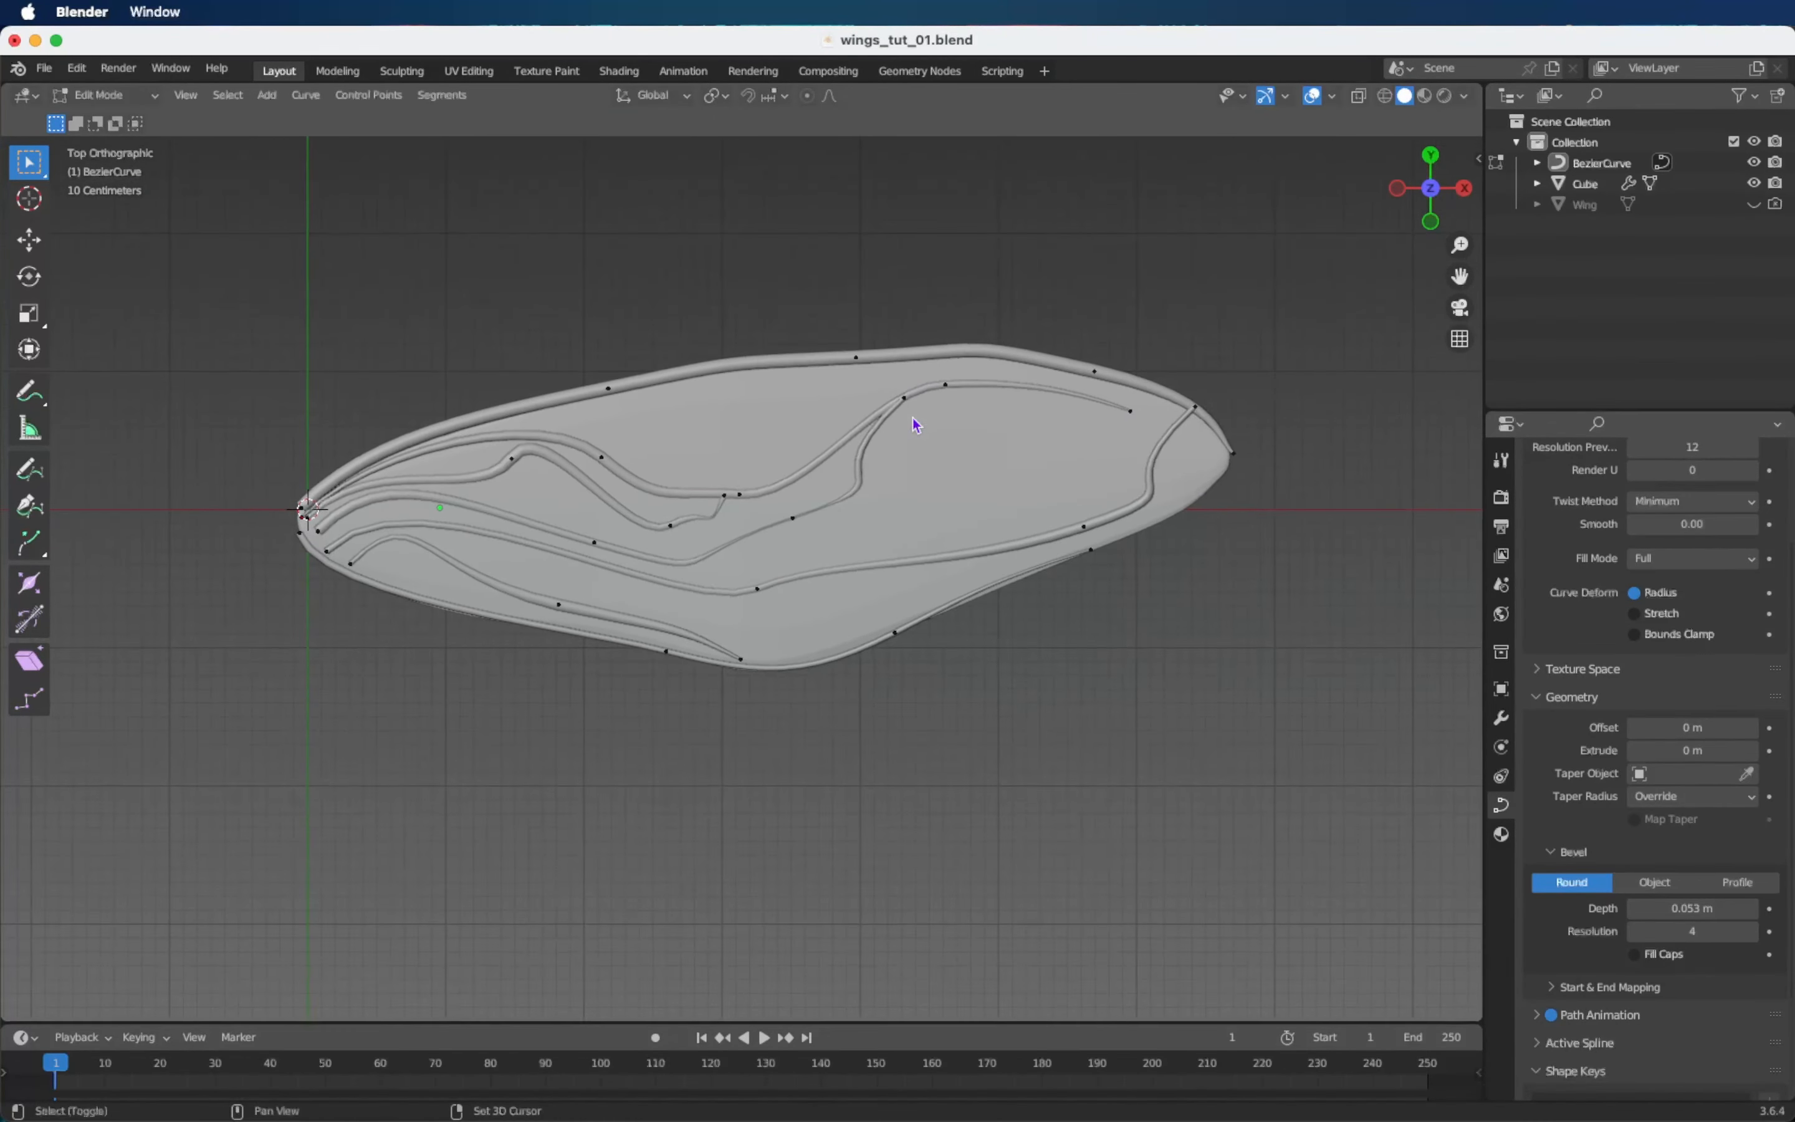
{"action": "scroll", "coordinate": [916, 424], "scroll_direction": "up", "scroll_amount": 1}
{"action": "scroll", "coordinate": [916, 424], "scroll_direction": "up", "scroll_amount": 2, "text": "shift"}
{"action": "scroll", "coordinate": [917, 425], "scroll_direction": "down", "scroll_amount": 1}
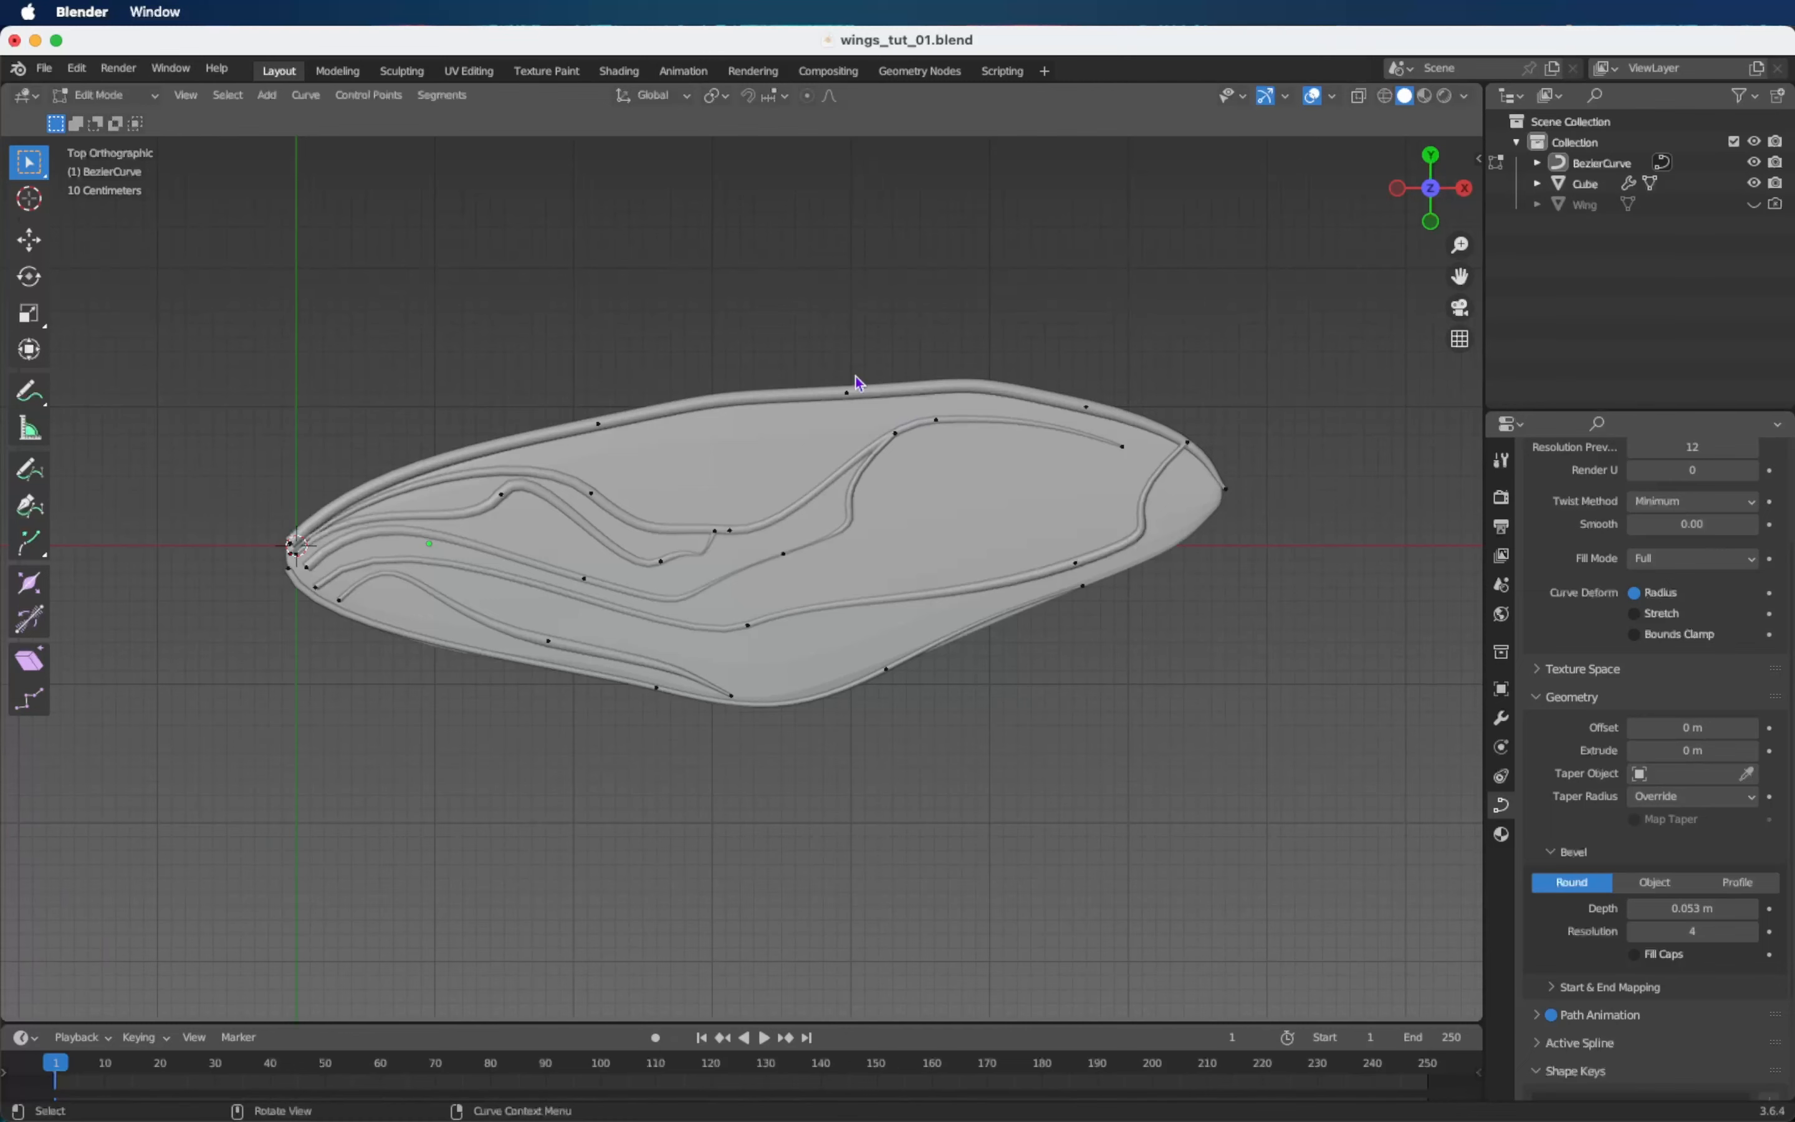
{"action": "key", "text": "Tab"}
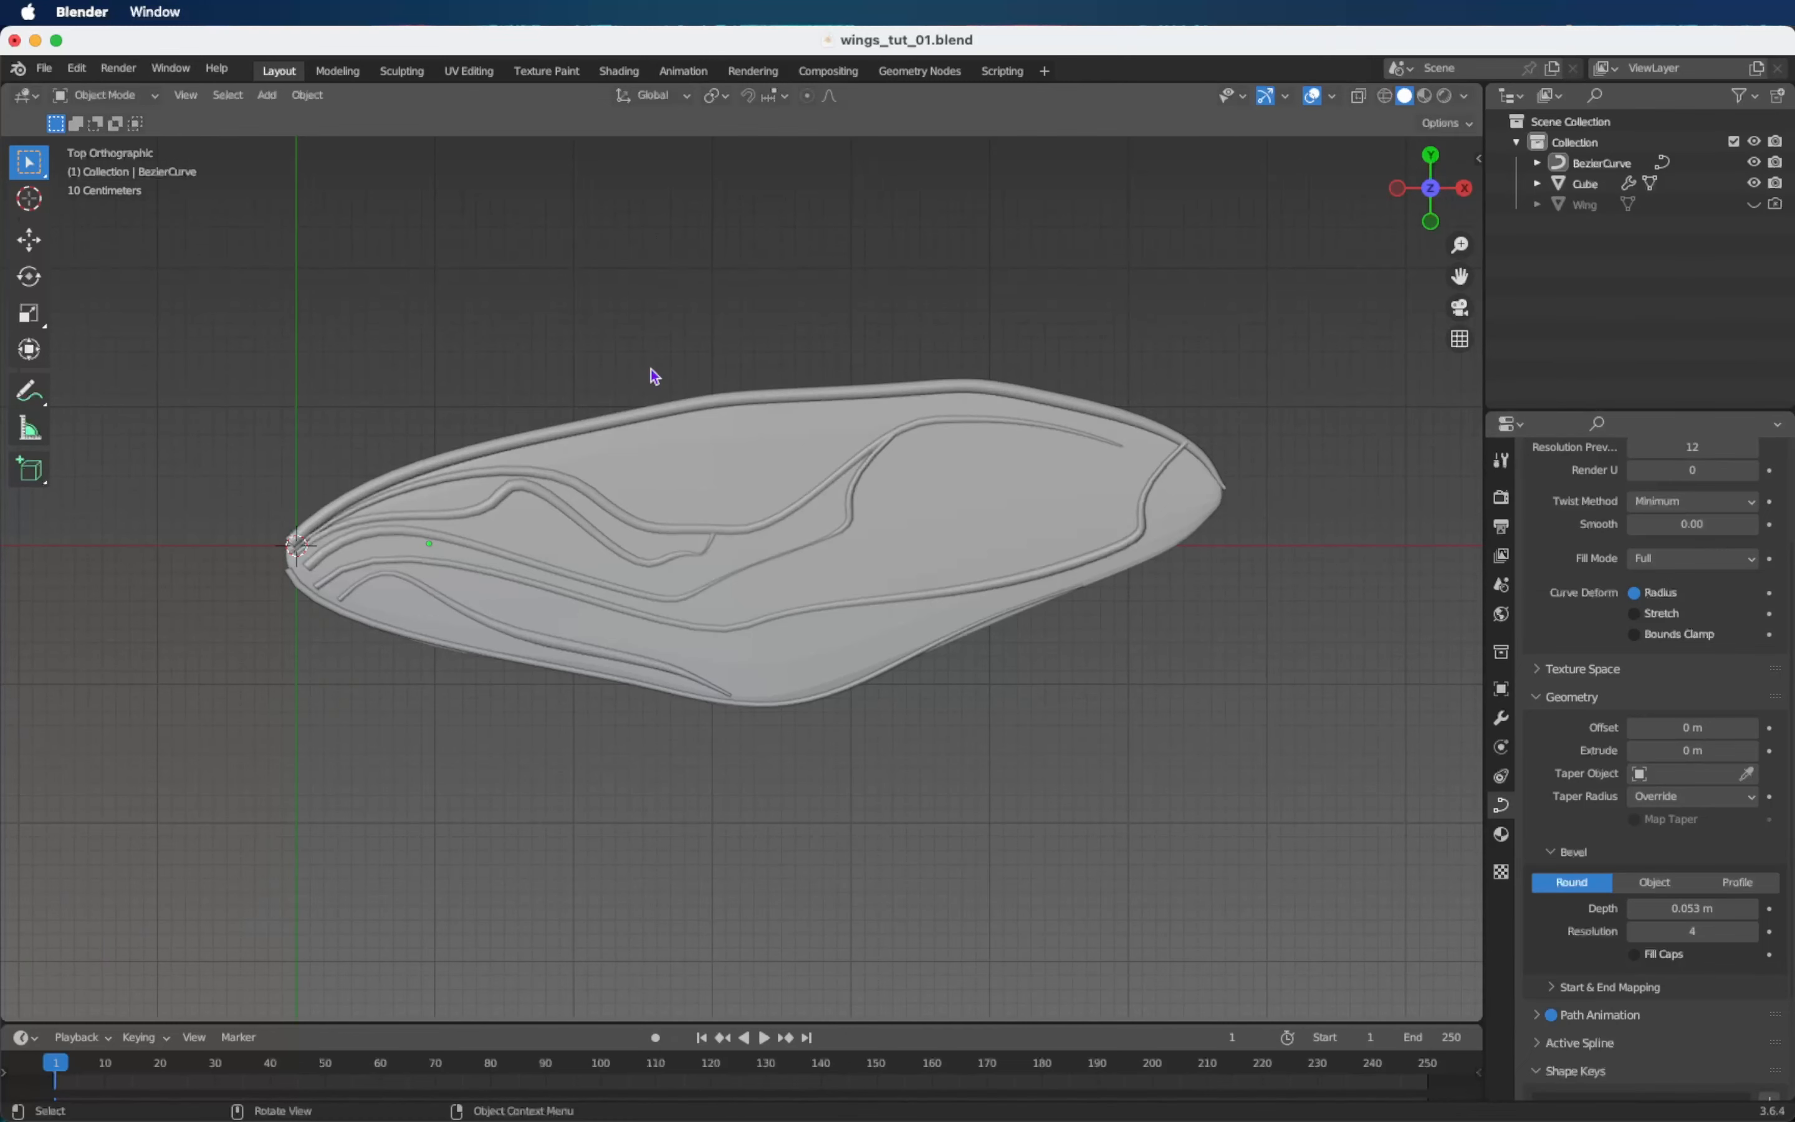
Examine the open vein ends where they gather at the wing root.
{"action": "scroll", "coordinate": [651, 369], "scroll_direction": "up", "scroll_amount": 2, "text": "ctrl"}
{"action": "scroll", "coordinate": [650, 368], "scroll_direction": "left", "scroll_amount": 6, "text": "shift"}
{"action": "scroll", "coordinate": [651, 368], "scroll_direction": "up", "scroll_amount": 1, "text": "ctrl"}
{"action": "scroll", "coordinate": [651, 369], "scroll_direction": "up", "scroll_amount": 3, "text": "ctrl"}
{"action": "scroll", "coordinate": [651, 369], "scroll_direction": "left", "scroll_amount": 4, "text": "shift"}
{"action": "scroll", "coordinate": [651, 369], "scroll_direction": "down", "scroll_amount": 3, "text": "ctrl"}
{"action": "scroll", "coordinate": [651, 369], "scroll_direction": "left", "scroll_amount": 1, "text": "shift"}
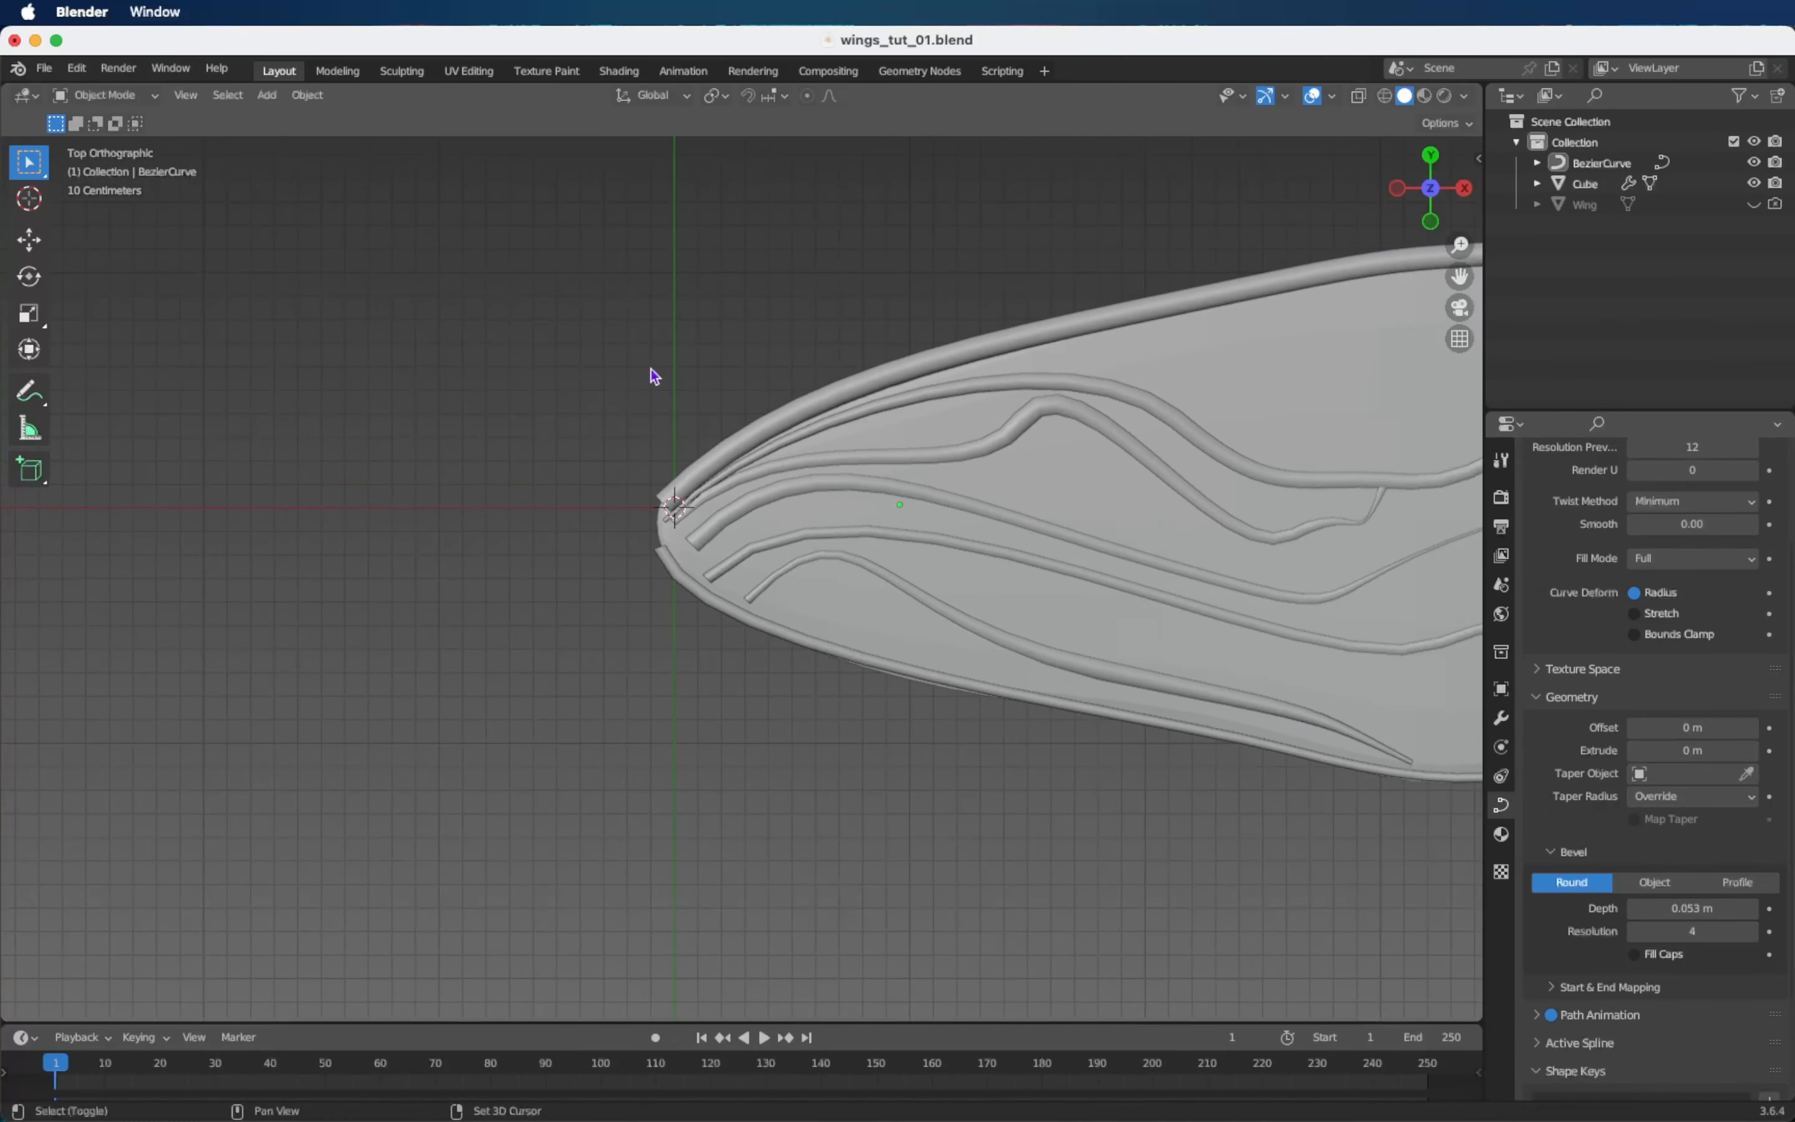
{"action": "scroll", "coordinate": [650, 369], "scroll_direction": "down", "scroll_amount": 1, "text": "ctrl"}
{"action": "scroll", "coordinate": [650, 369], "scroll_direction": "up", "scroll_amount": 1, "text": "ctrl"}
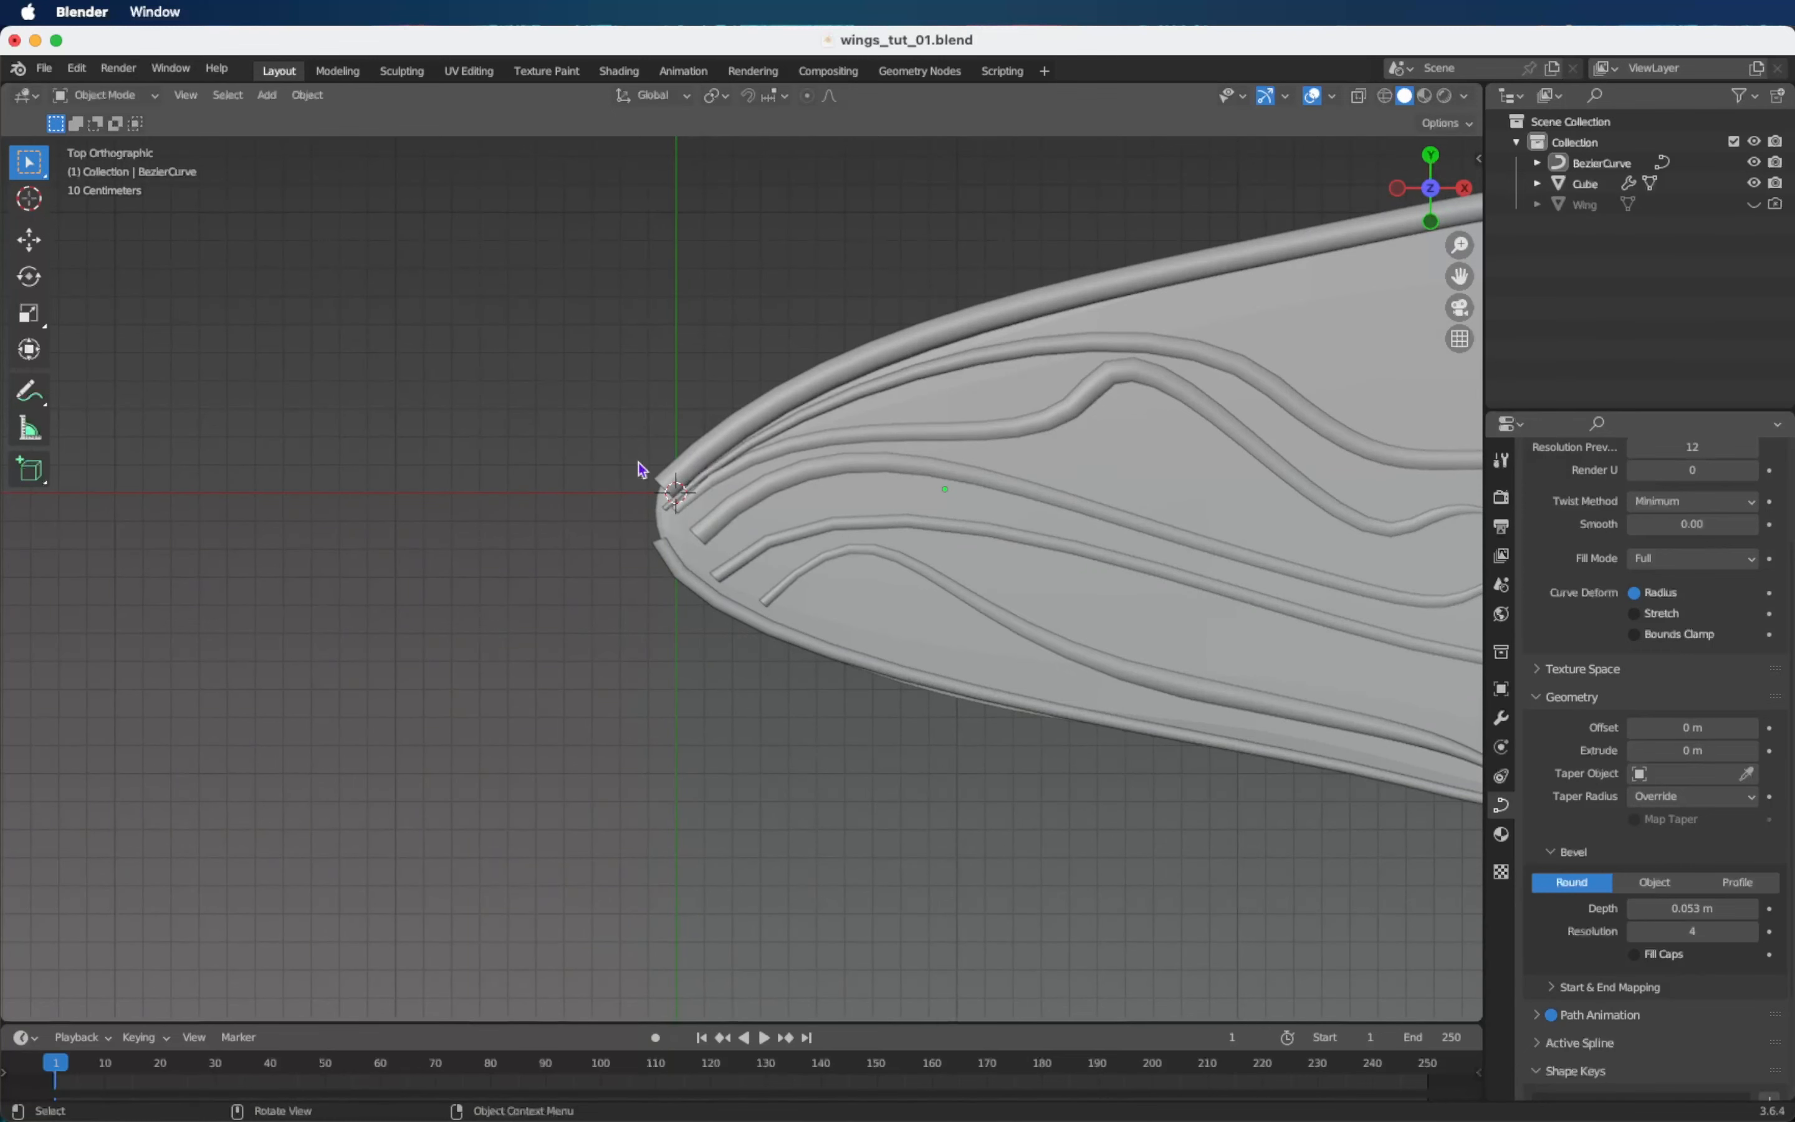
{"action": "scroll", "coordinate": [871, 504], "scroll_direction": "down", "scroll_amount": 3, "text": "ctrl"}
{"action": "scroll", "coordinate": [870, 504], "scroll_direction": "right", "scroll_amount": 1, "text": "shift"}
{"action": "scroll", "coordinate": [871, 504], "scroll_direction": "down", "scroll_amount": 2, "text": "ctrl"}
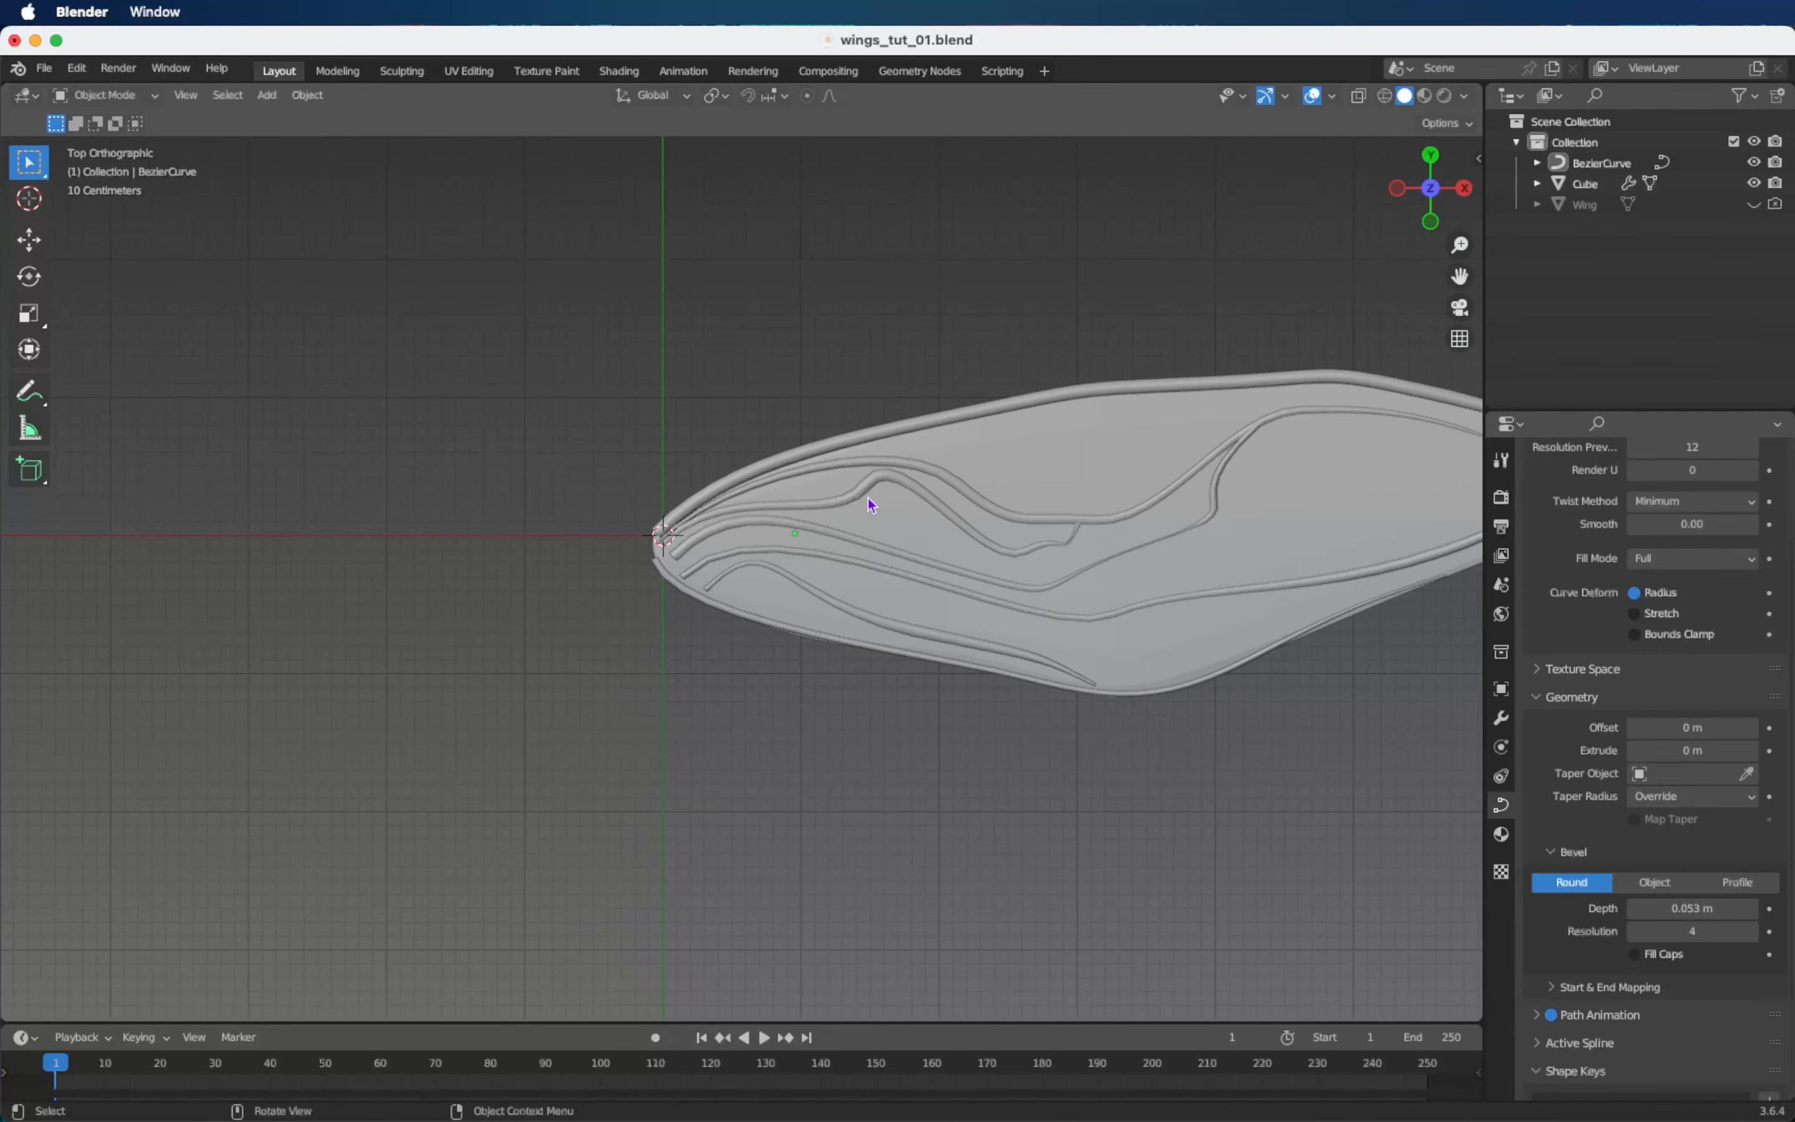
Add a cube mesh at the 3D cursor on the wing root.
{"action": "key", "text": "shift+a"}
{"action": "mouse_move", "coordinate": [871, 505]}
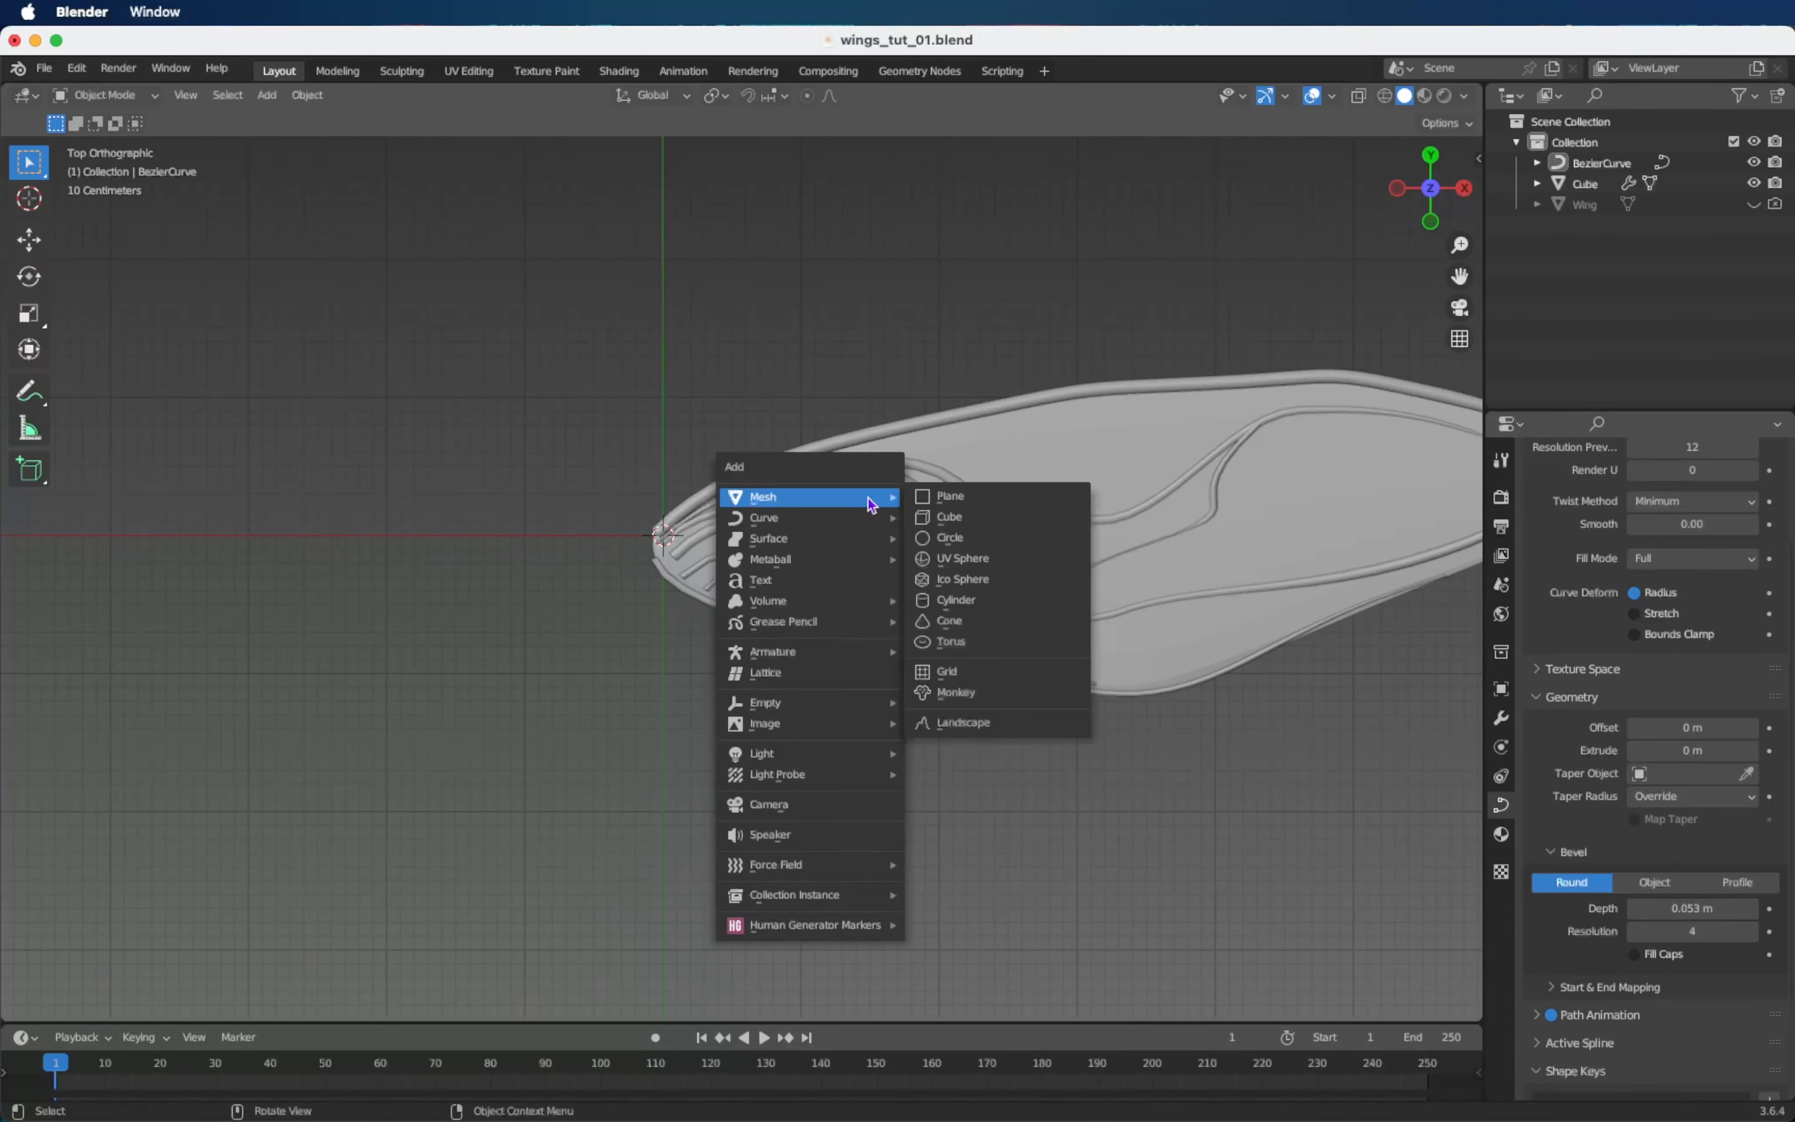
{"action": "left_click", "coordinate": [956, 518]}
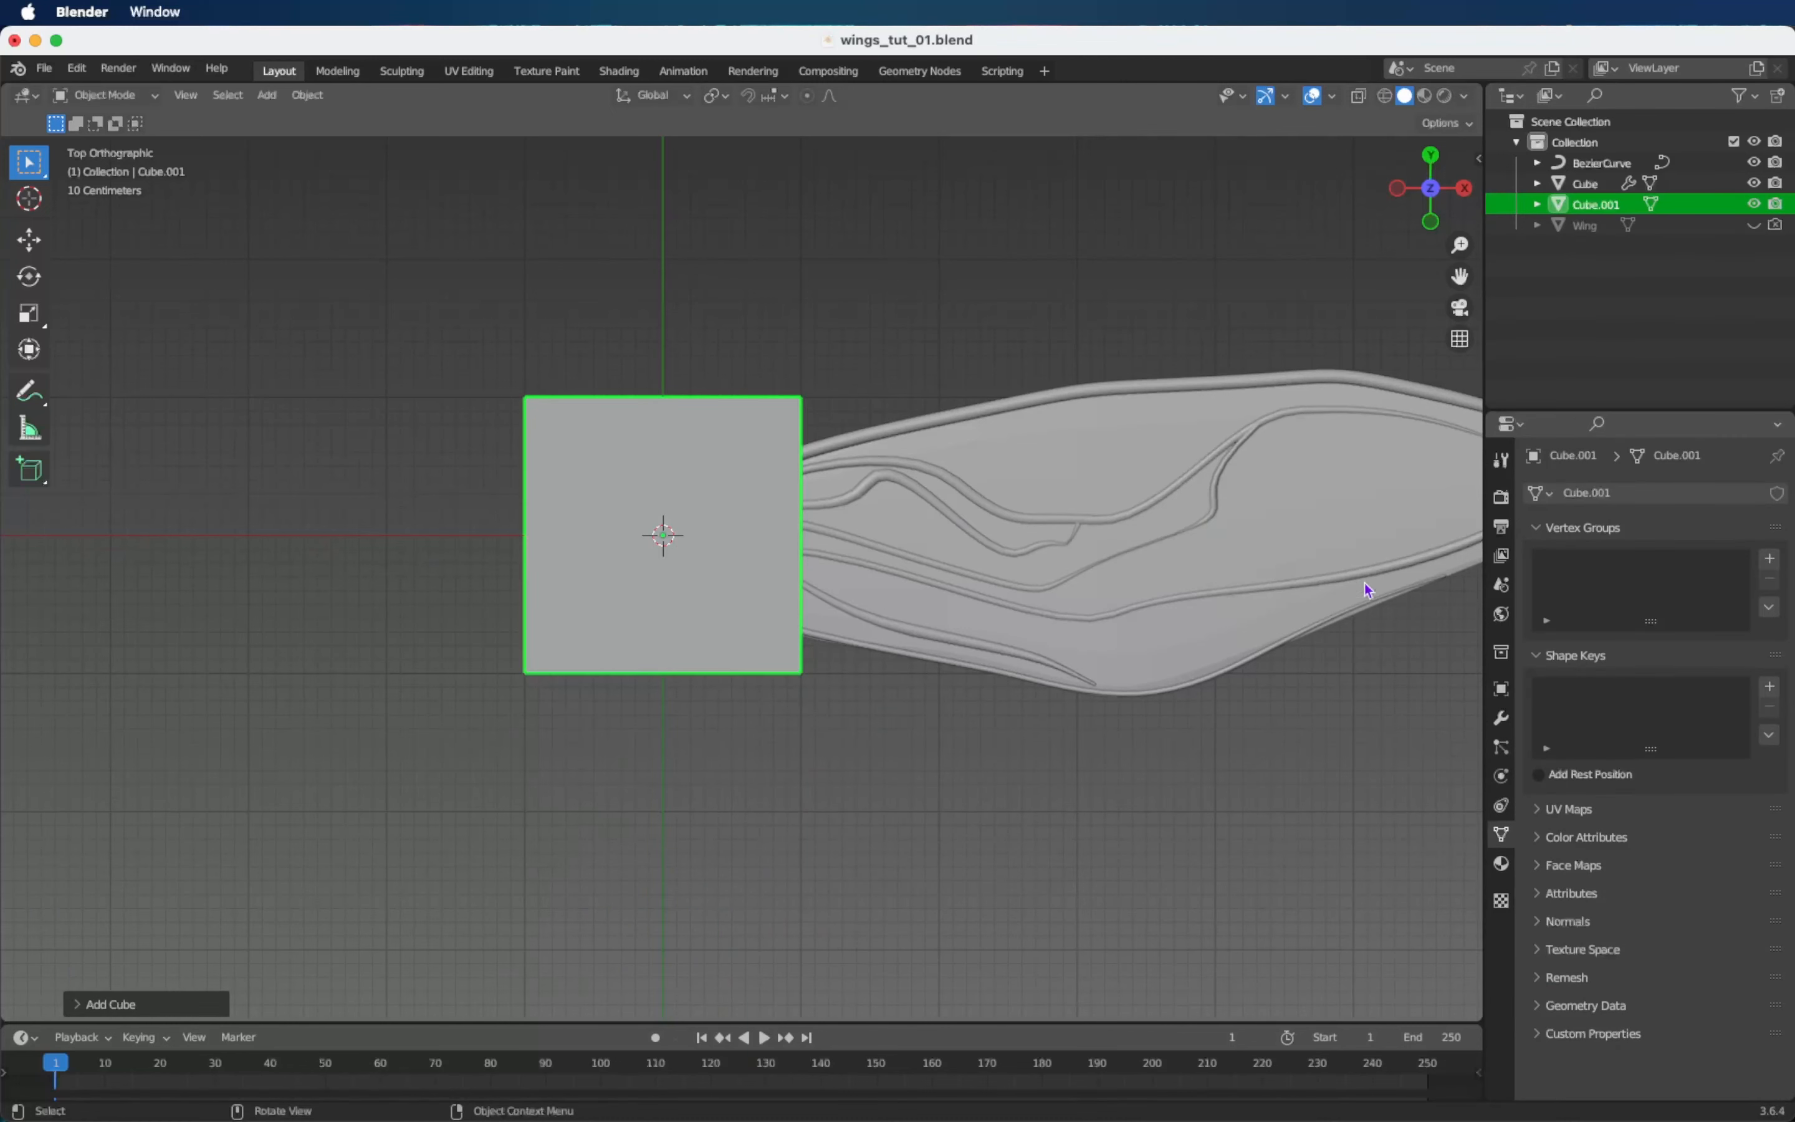
Give the cube a Subdivision Surface modifier with viewport and render levels of 4.
{"action": "left_click", "coordinate": [1502, 720]}
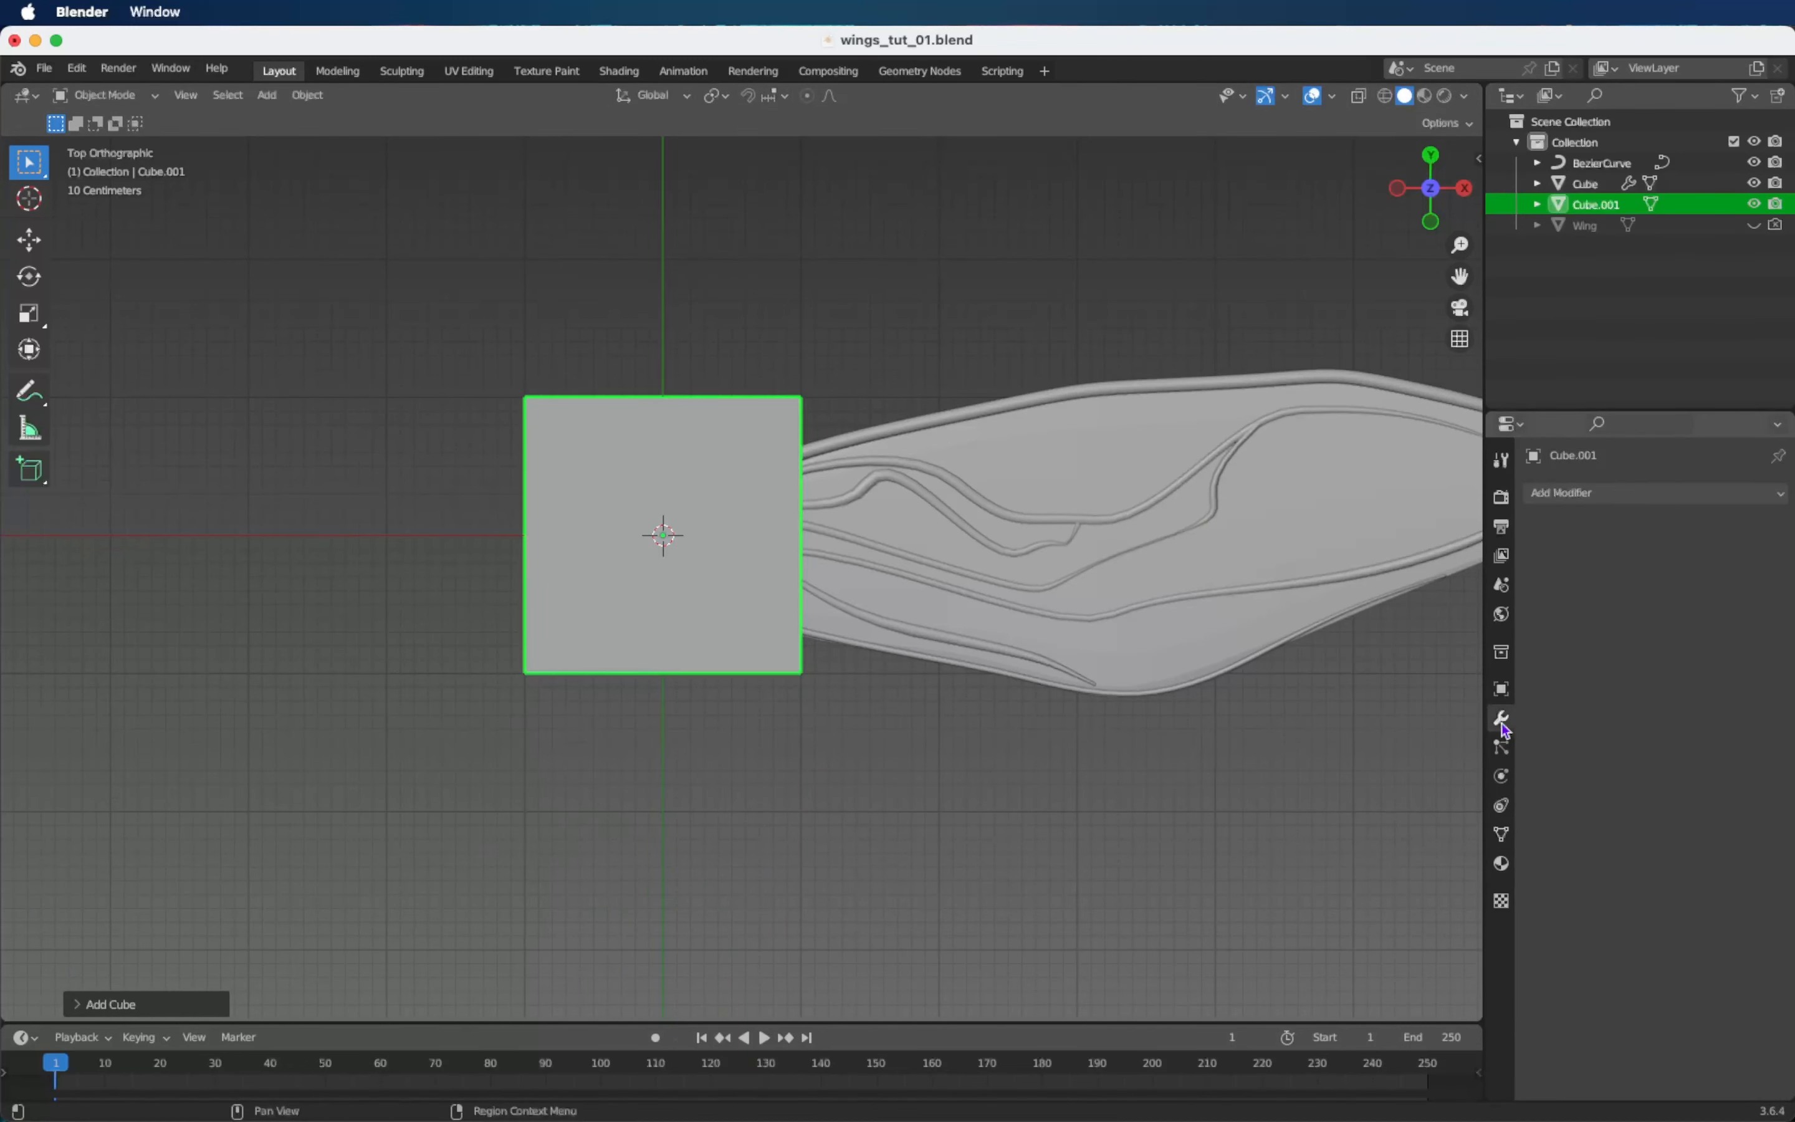
{"action": "left_click", "coordinate": [1668, 494]}
{"action": "left_click", "coordinate": [1409, 872]}
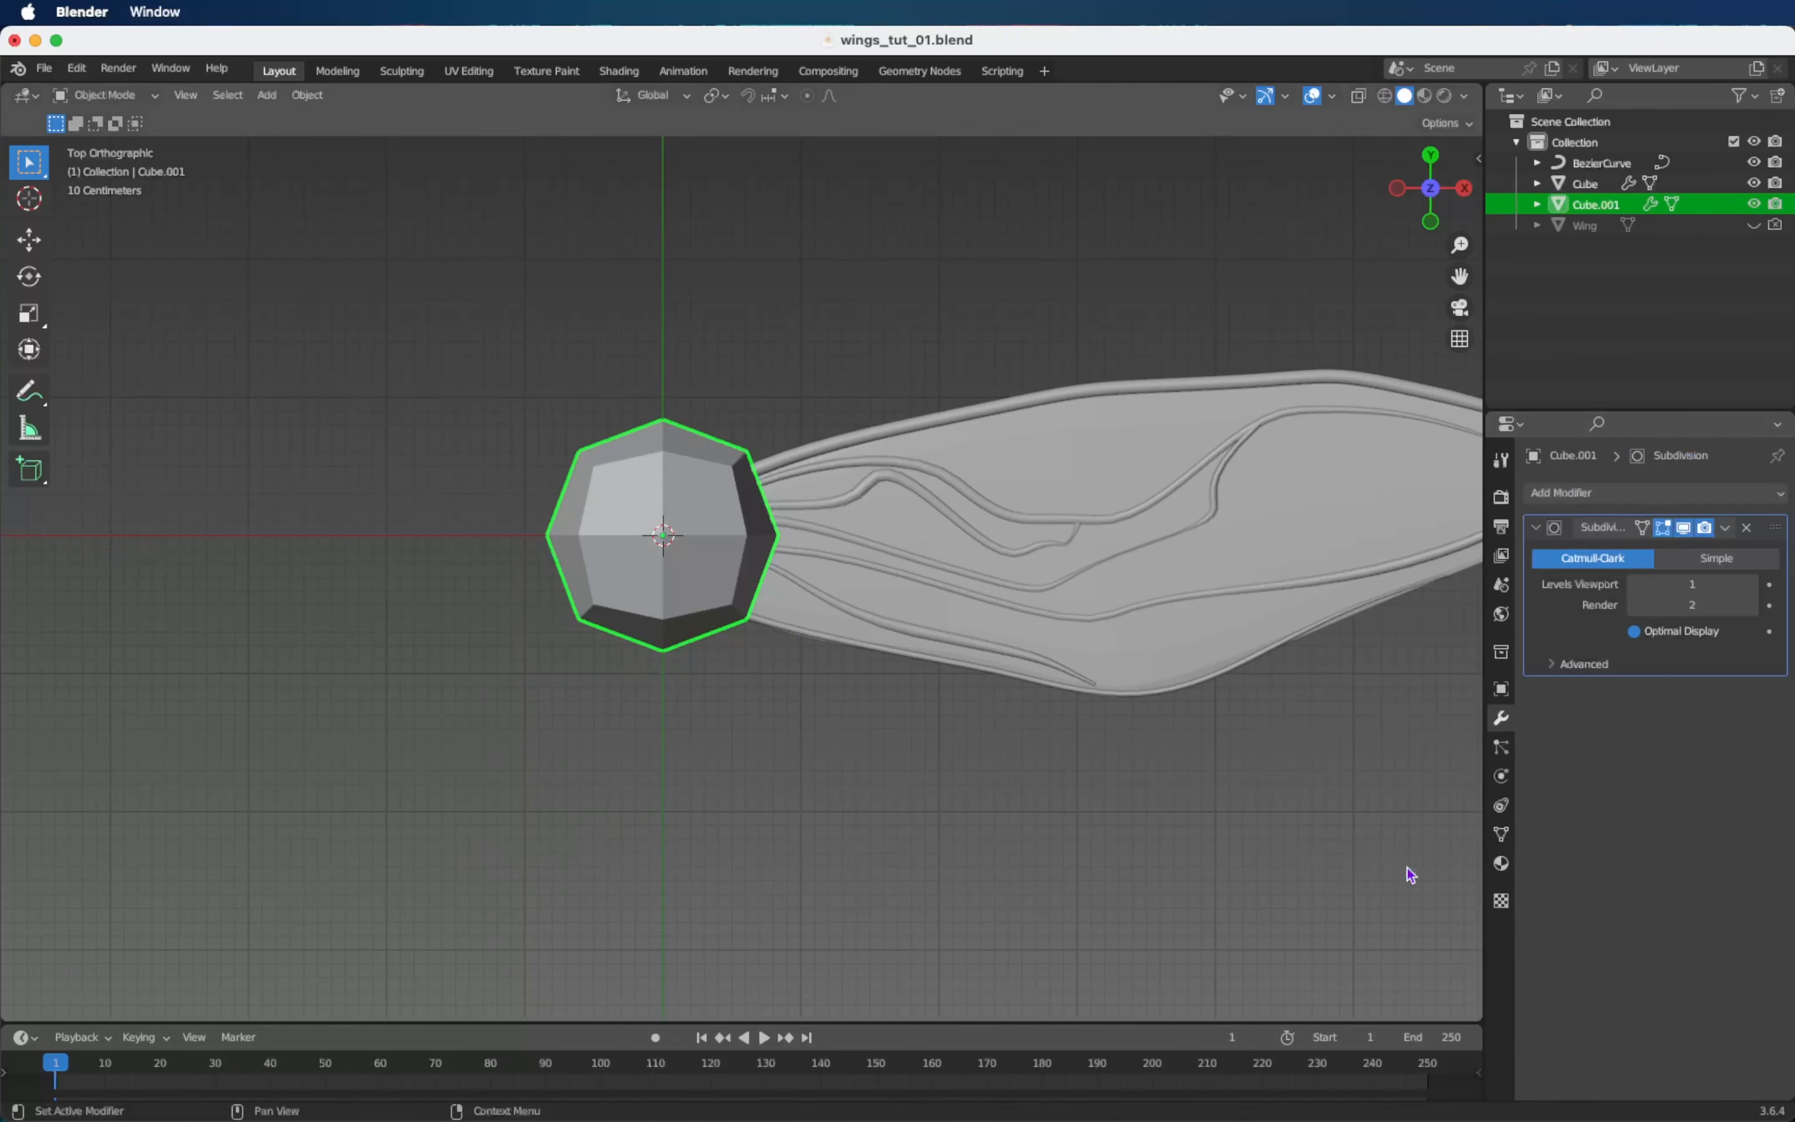
{"action": "left_click", "coordinate": [1756, 586]}
{"action": "left_click", "coordinate": [1756, 585]}
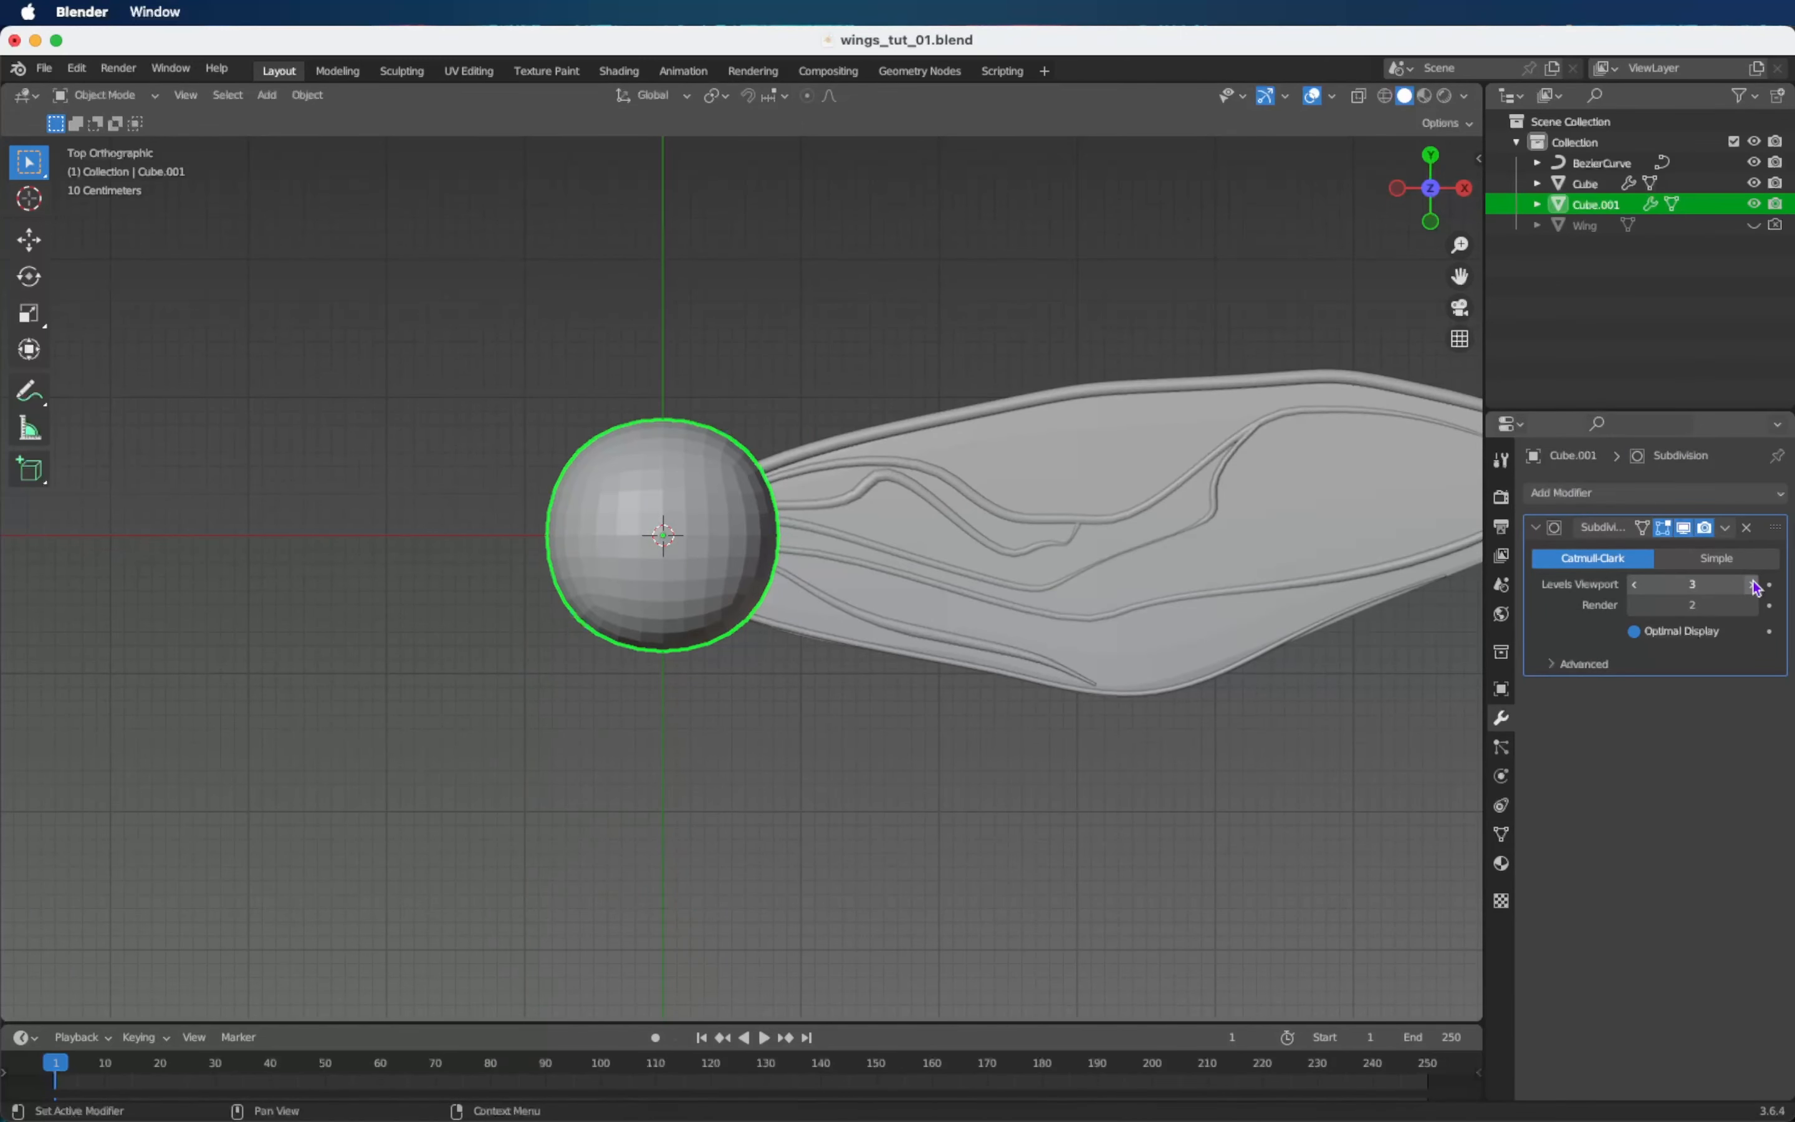
Scale the rounded cube down to suit the narrow wing root.
{"action": "middle_click_drag", "start_coordinate": [735, 690], "coordinate": [717, 526]}
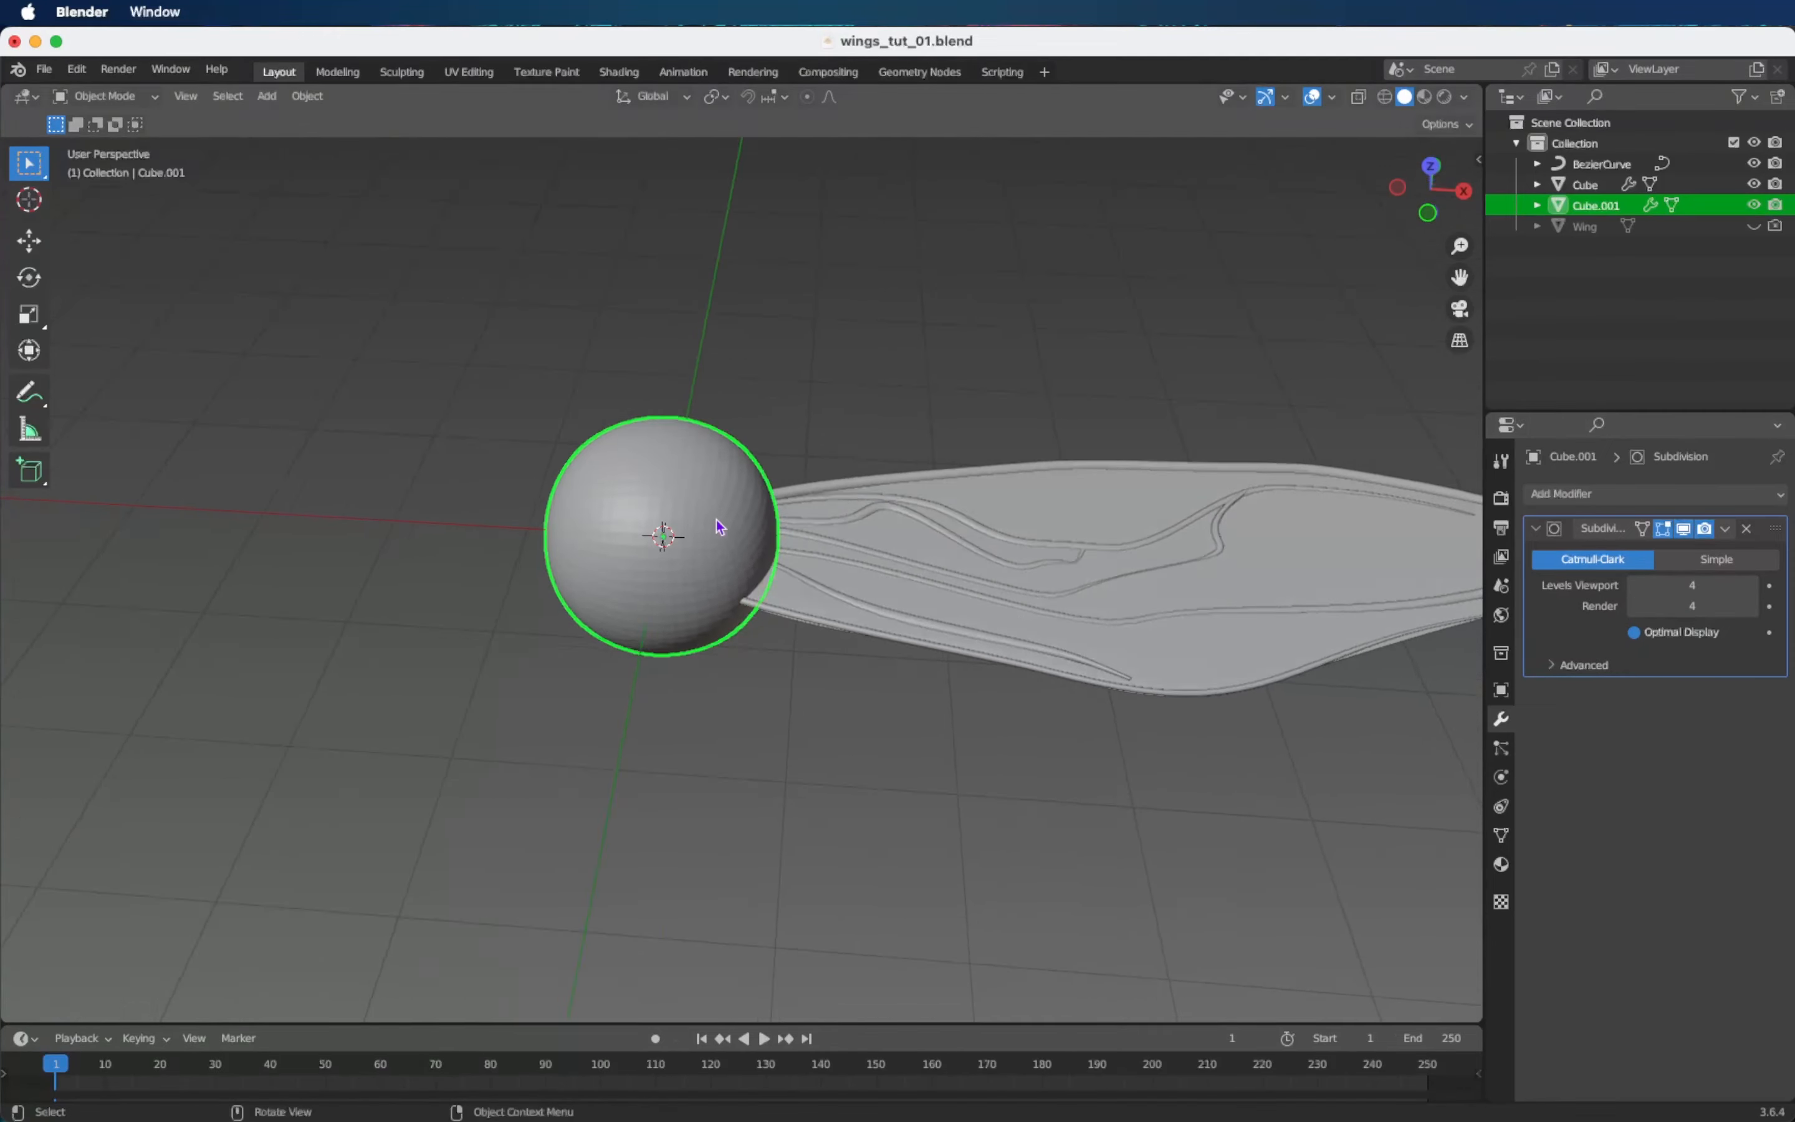
{"action": "scroll", "coordinate": [719, 526], "scroll_direction": "up", "scroll_amount": 2}
{"action": "key", "text": "s"}
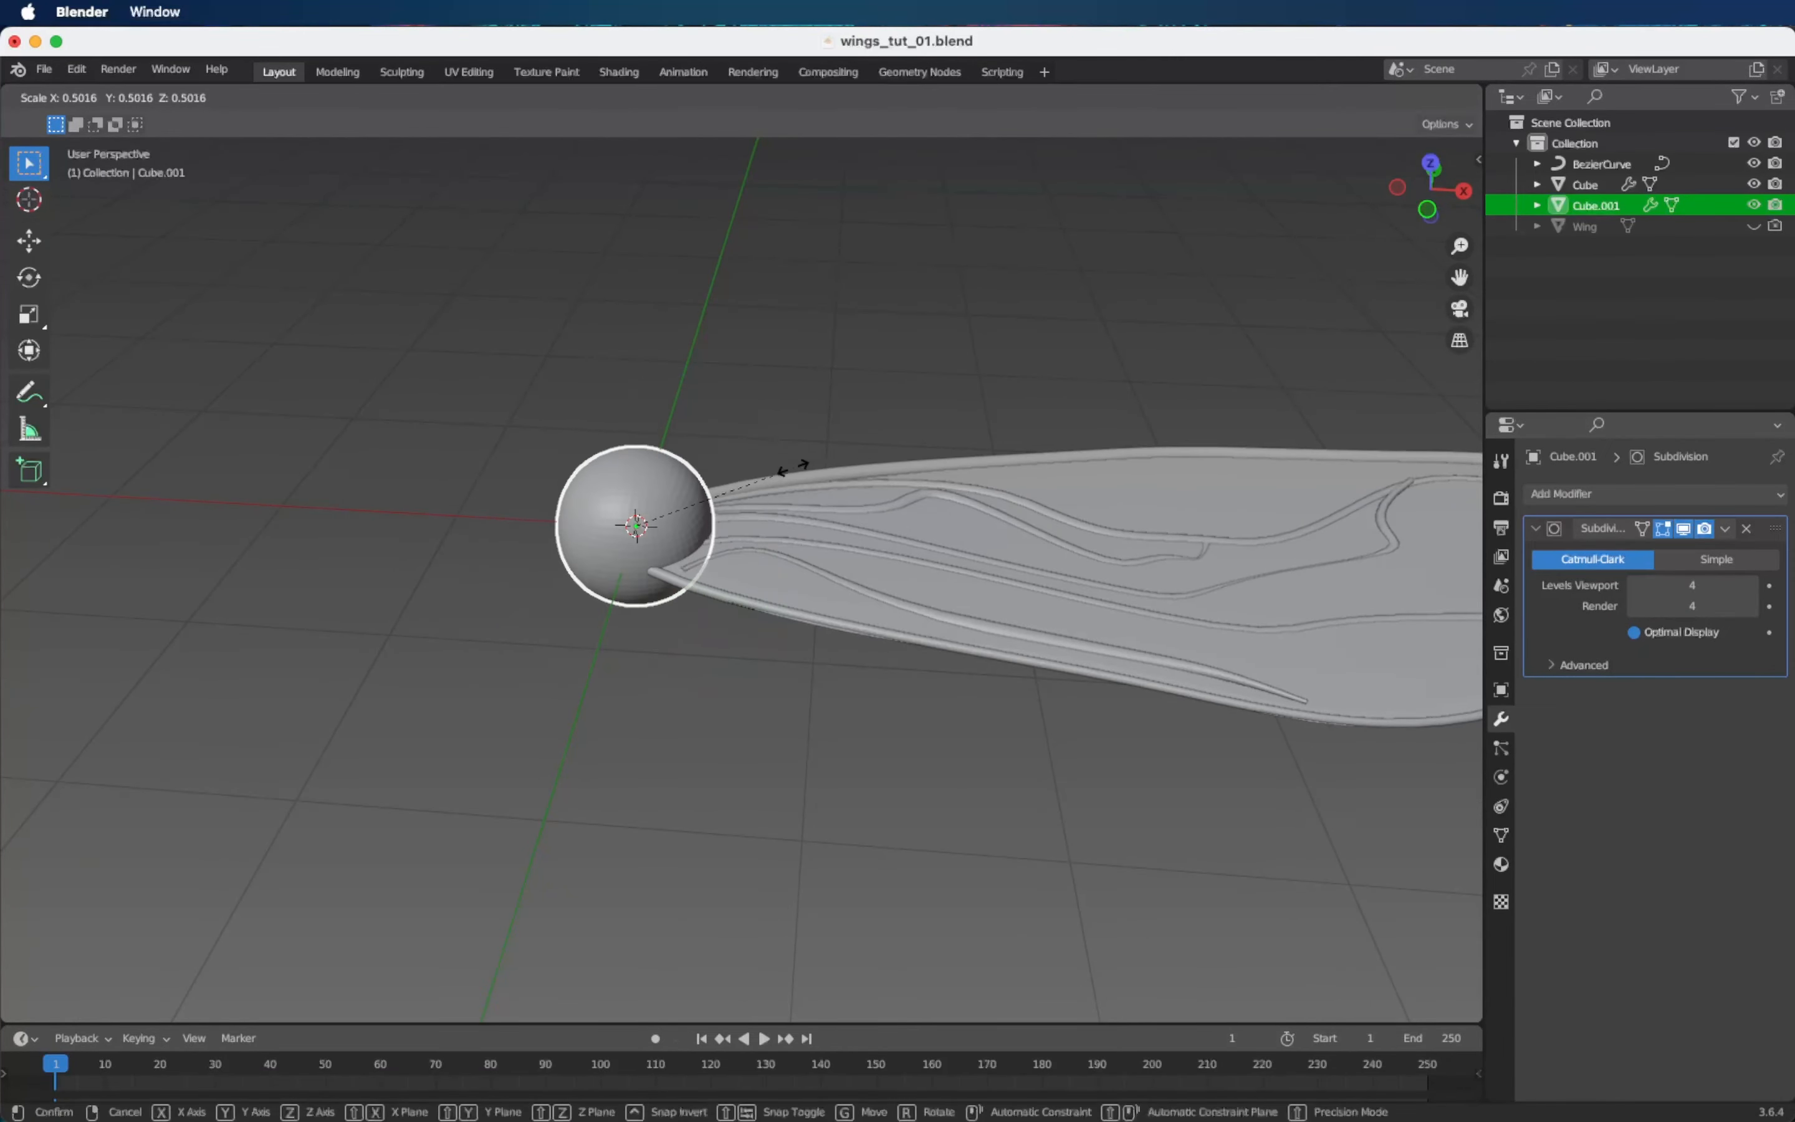
{"action": "left_click", "coordinate": [714, 496]}
Move the small sphere over the vein ends at the wing root.
{"action": "scroll", "coordinate": [597, 615], "scroll_direction": "up", "scroll_amount": 5, "text": "ctrl"}
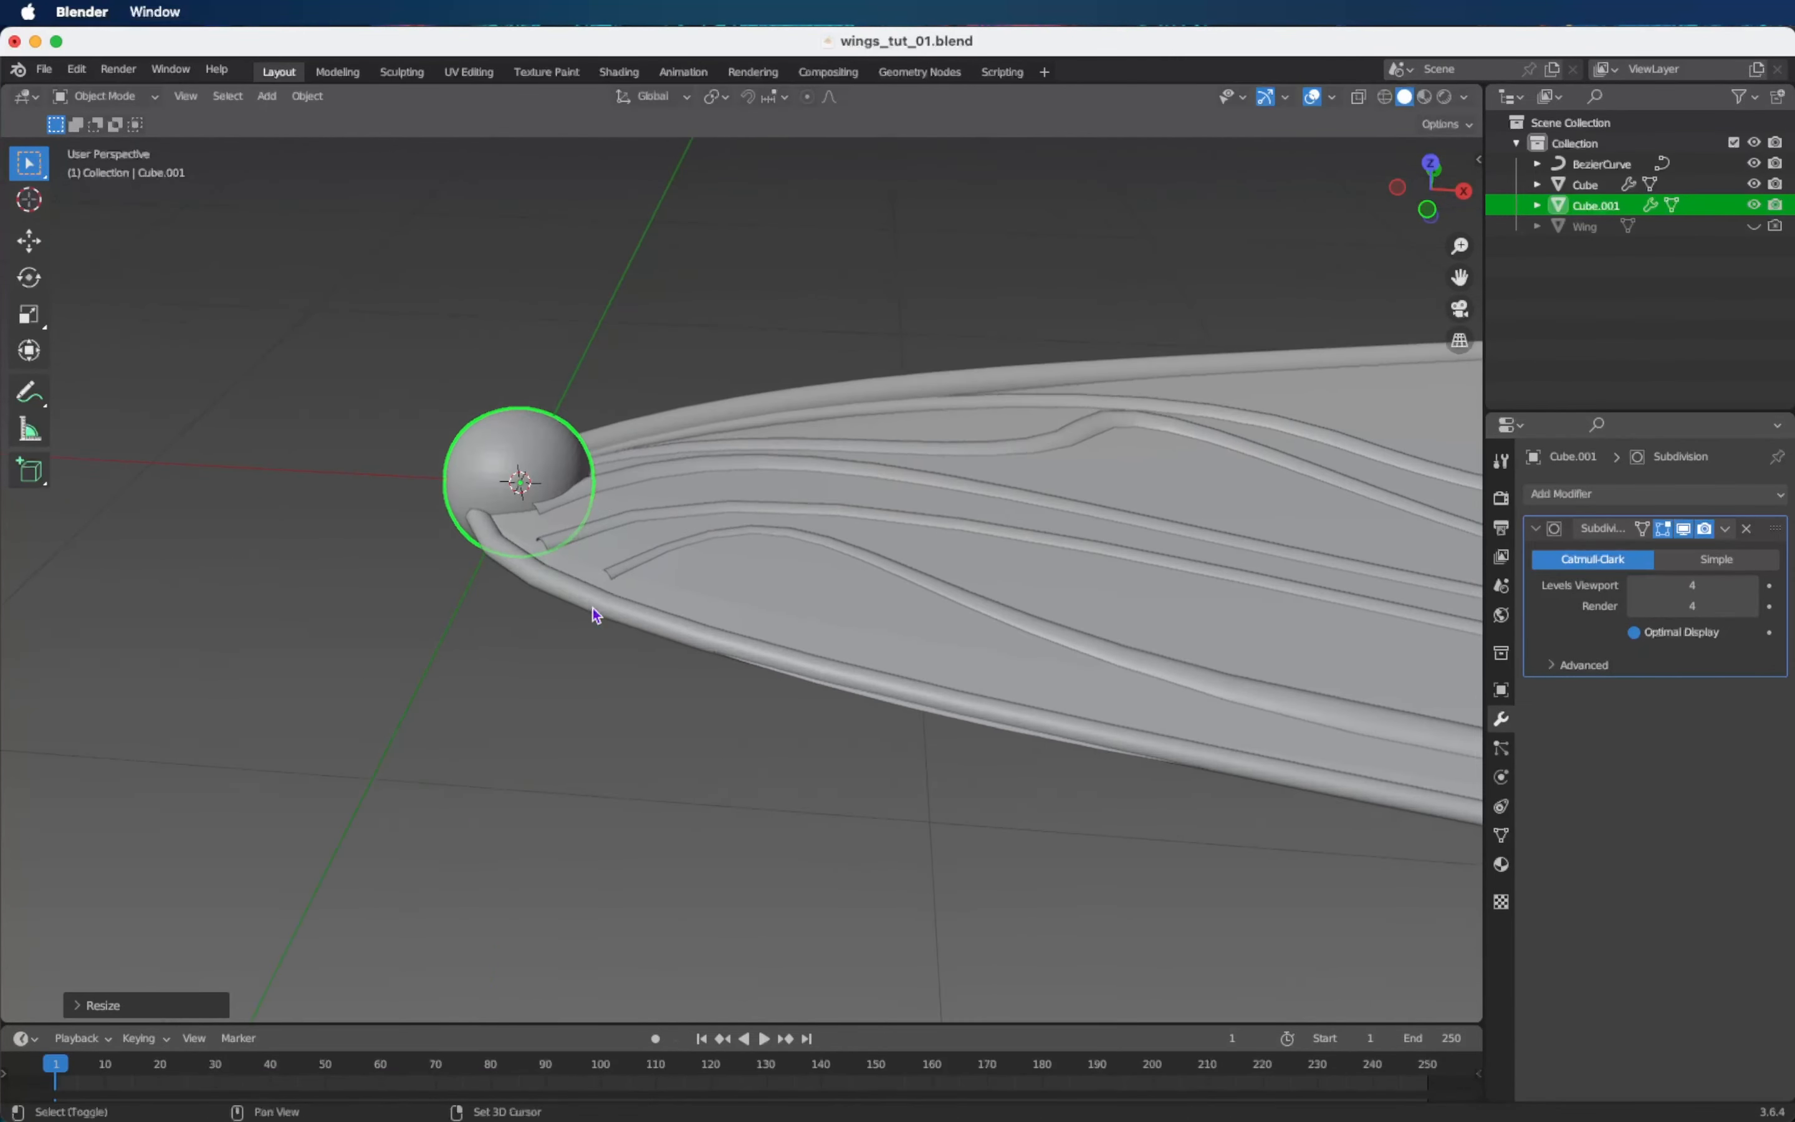
{"action": "scroll", "coordinate": [596, 615], "scroll_direction": "up", "scroll_amount": 5, "text": "shift"}
{"action": "scroll", "coordinate": [597, 615], "scroll_direction": "up", "scroll_amount": 5}
{"action": "scroll", "coordinate": [597, 615], "scroll_direction": "up", "scroll_amount": 5}
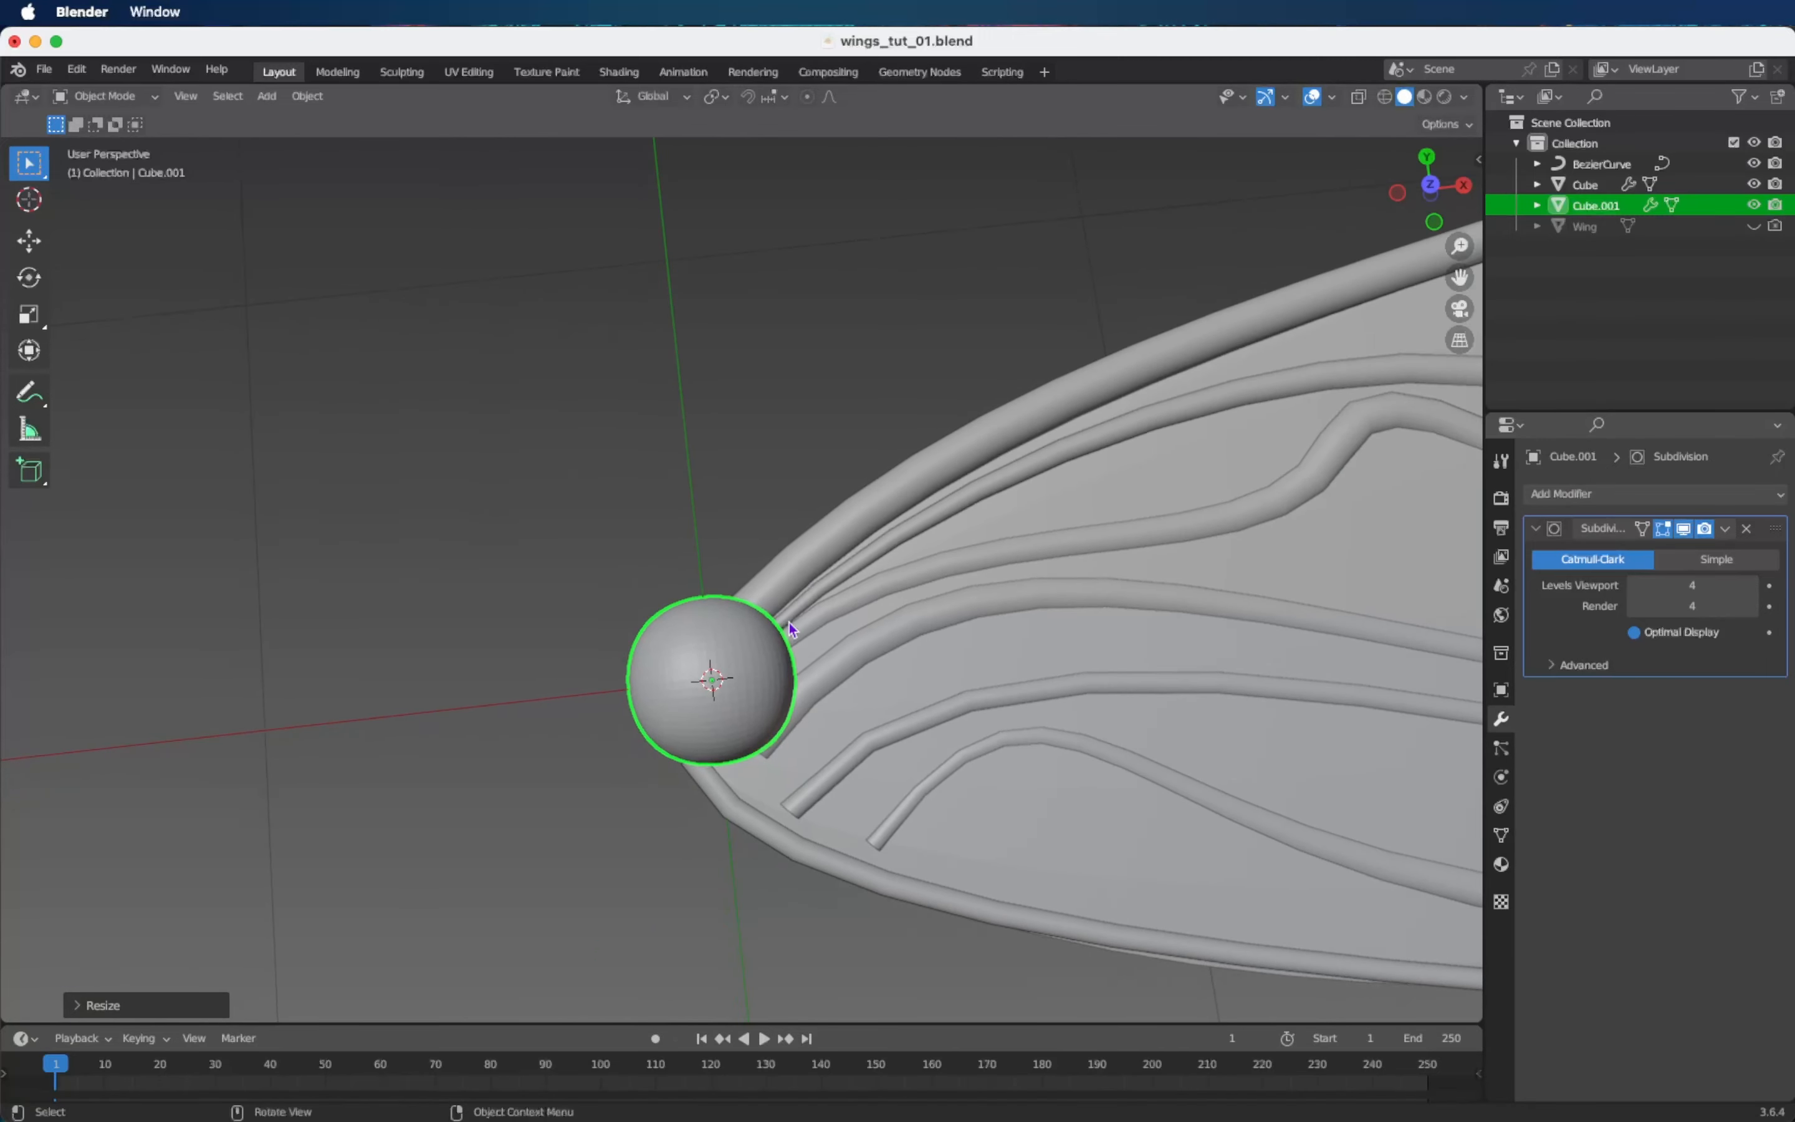
{"action": "key", "text": "g"}
{"action": "left_click", "coordinate": [766, 661]}
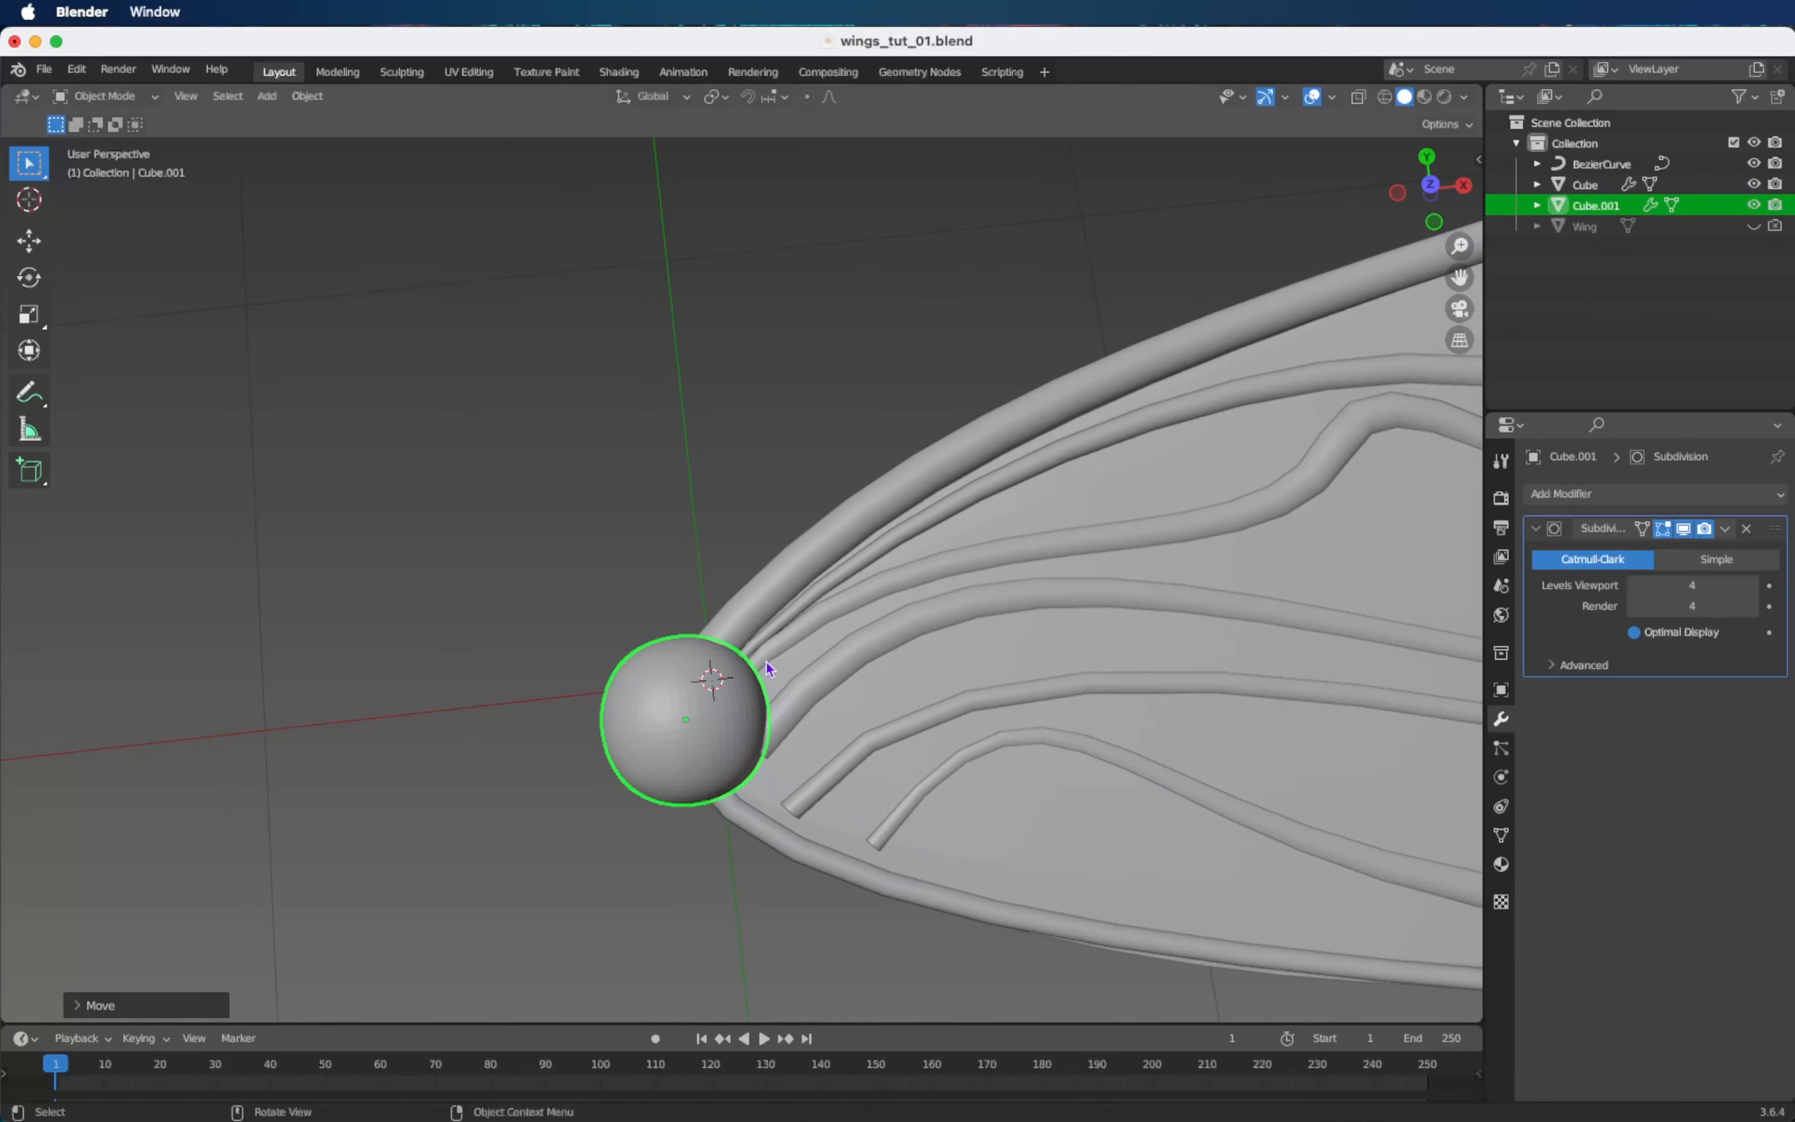
{"action": "key", "text": "g"}
{"action": "left_click", "coordinate": [809, 643]}
Flatten the sphere at the wing root by scaling it down along the global Z axis.
{"action": "scroll", "coordinate": [809, 643], "scroll_direction": "down", "scroll_amount": 10}
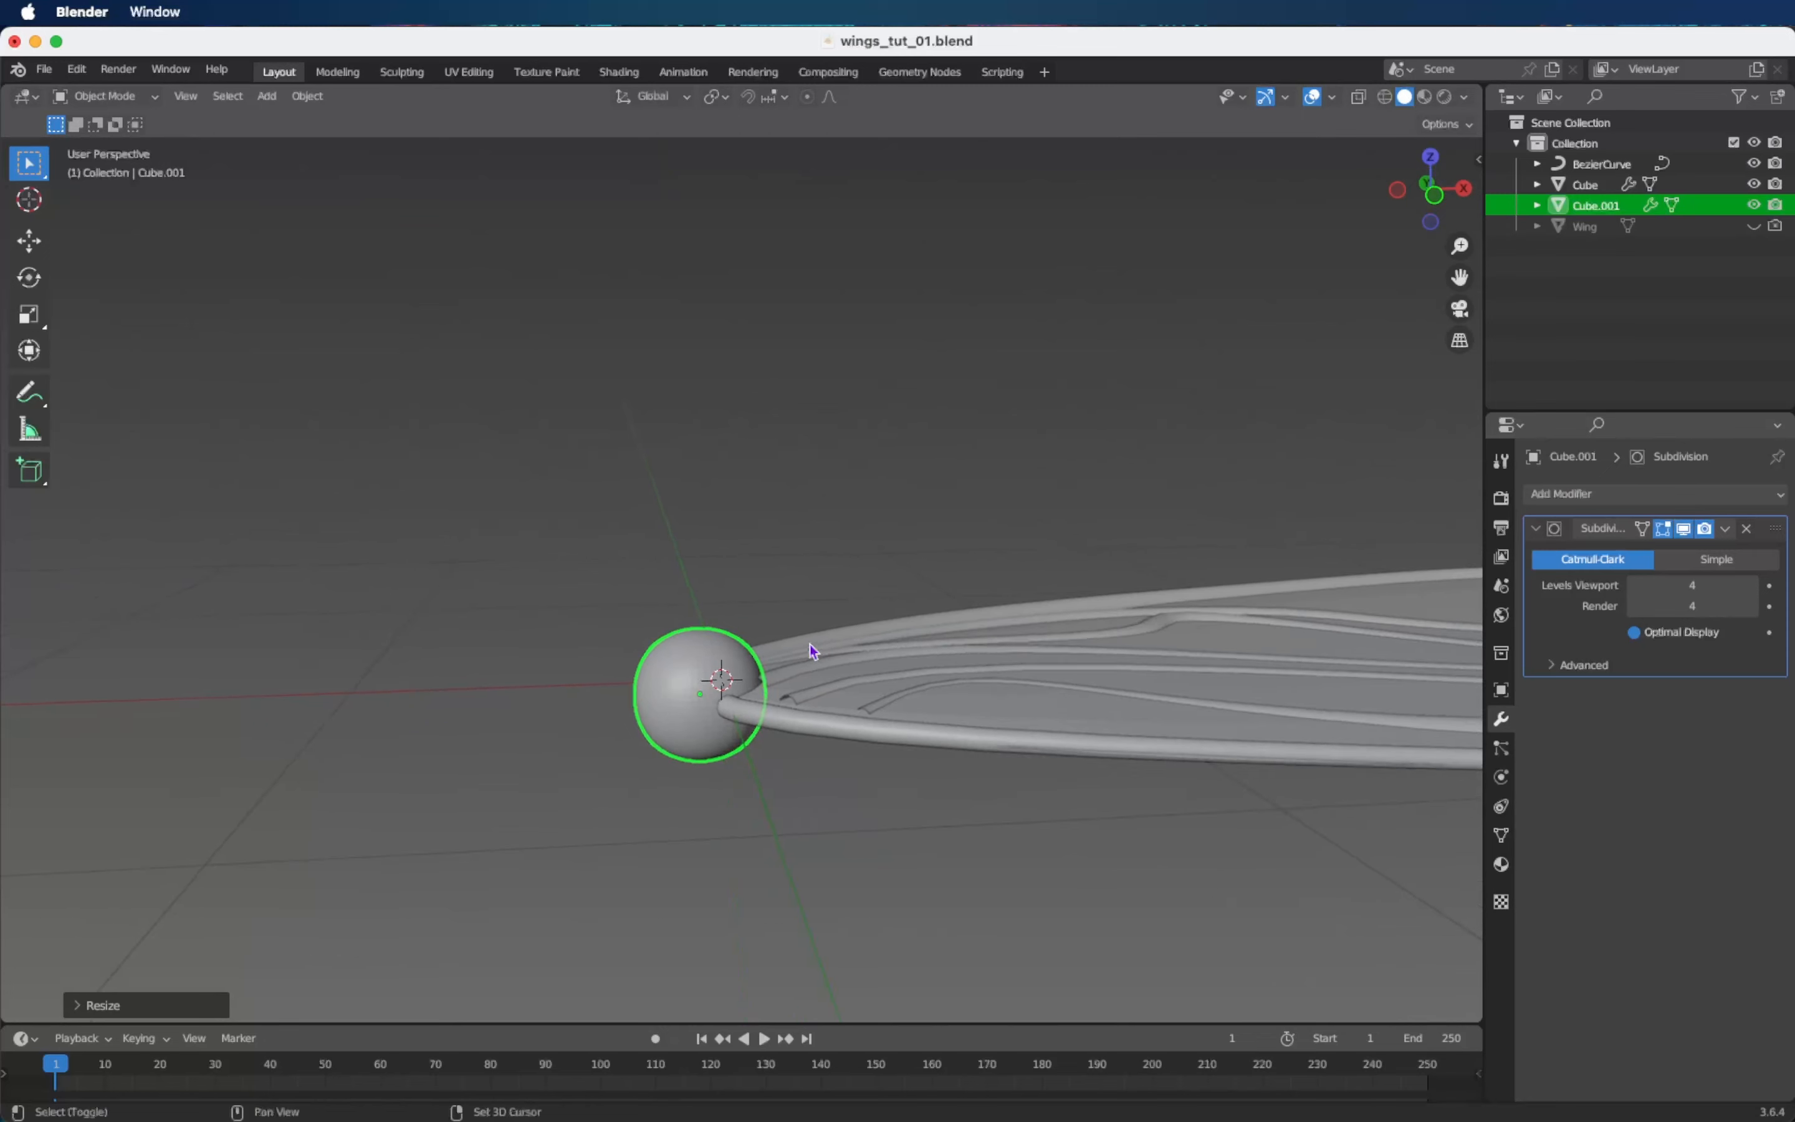
{"action": "key", "text": "s"}
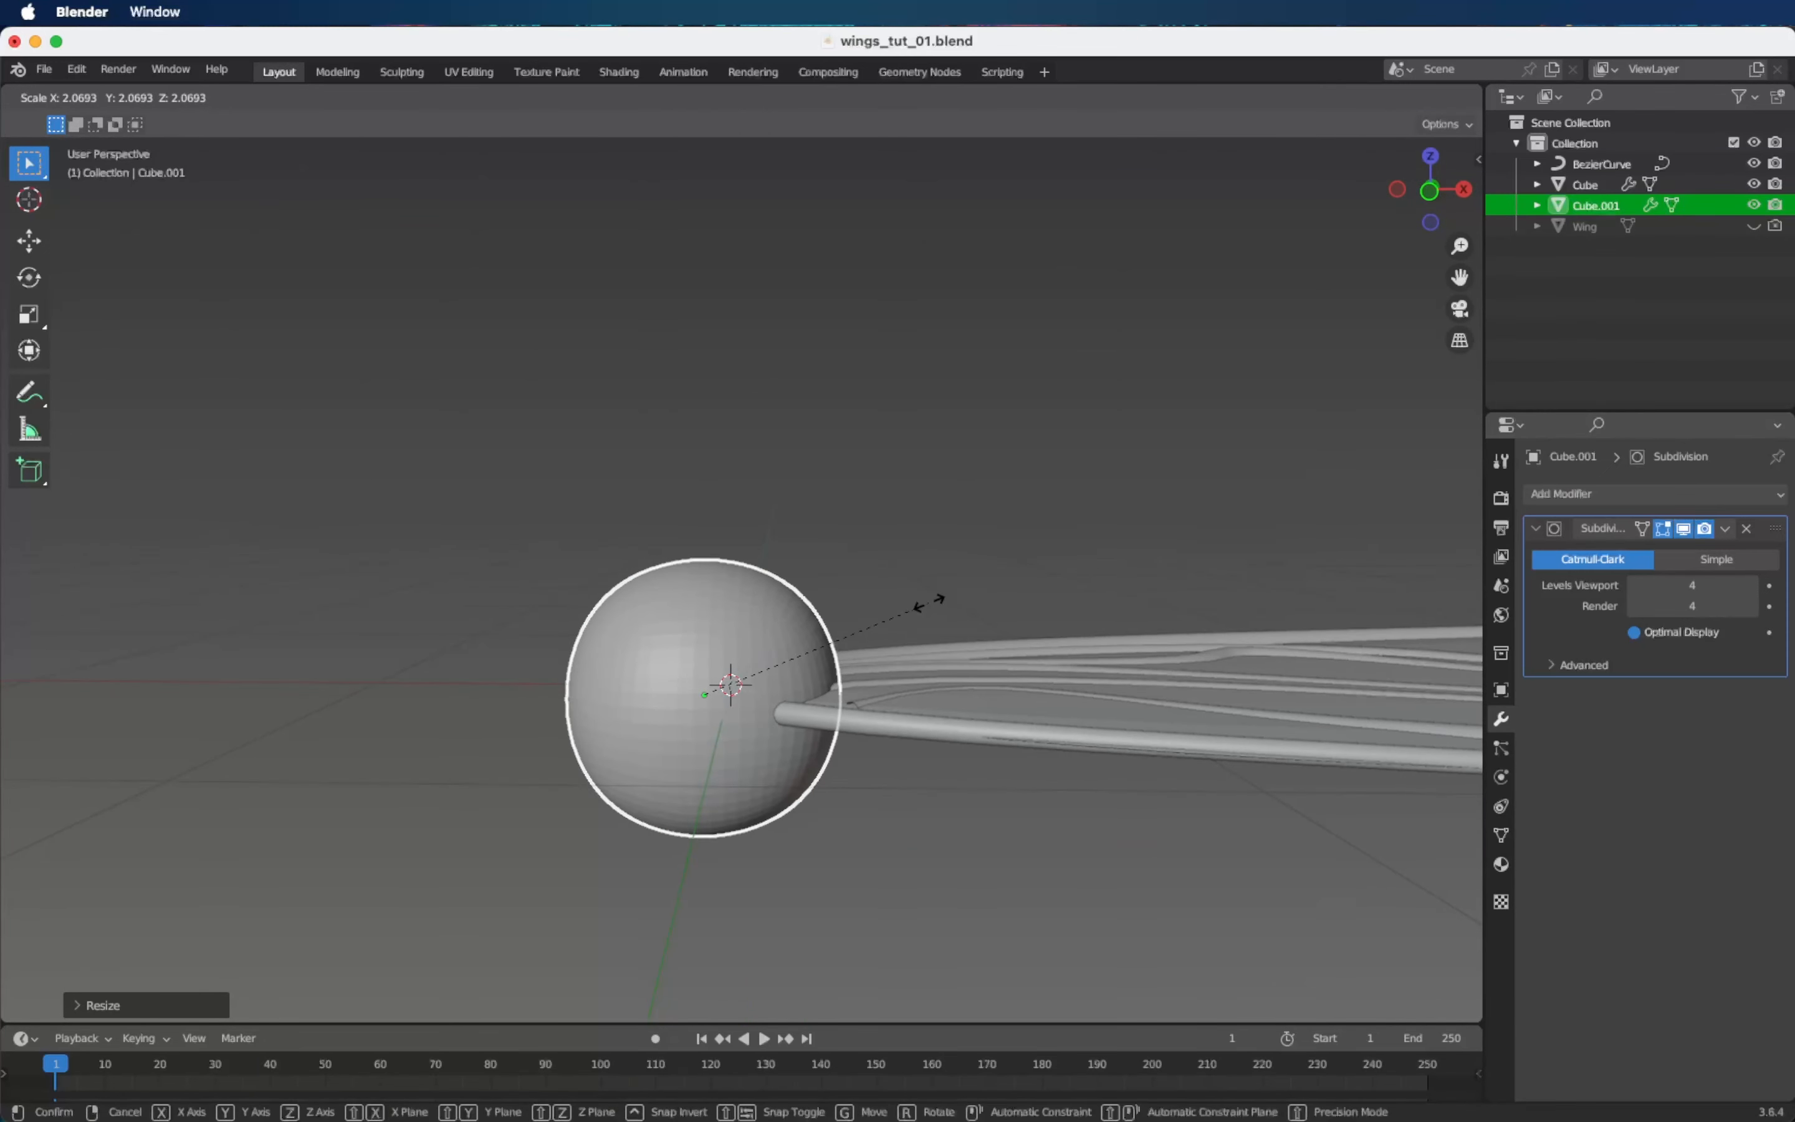
{"action": "key", "text": "z"}
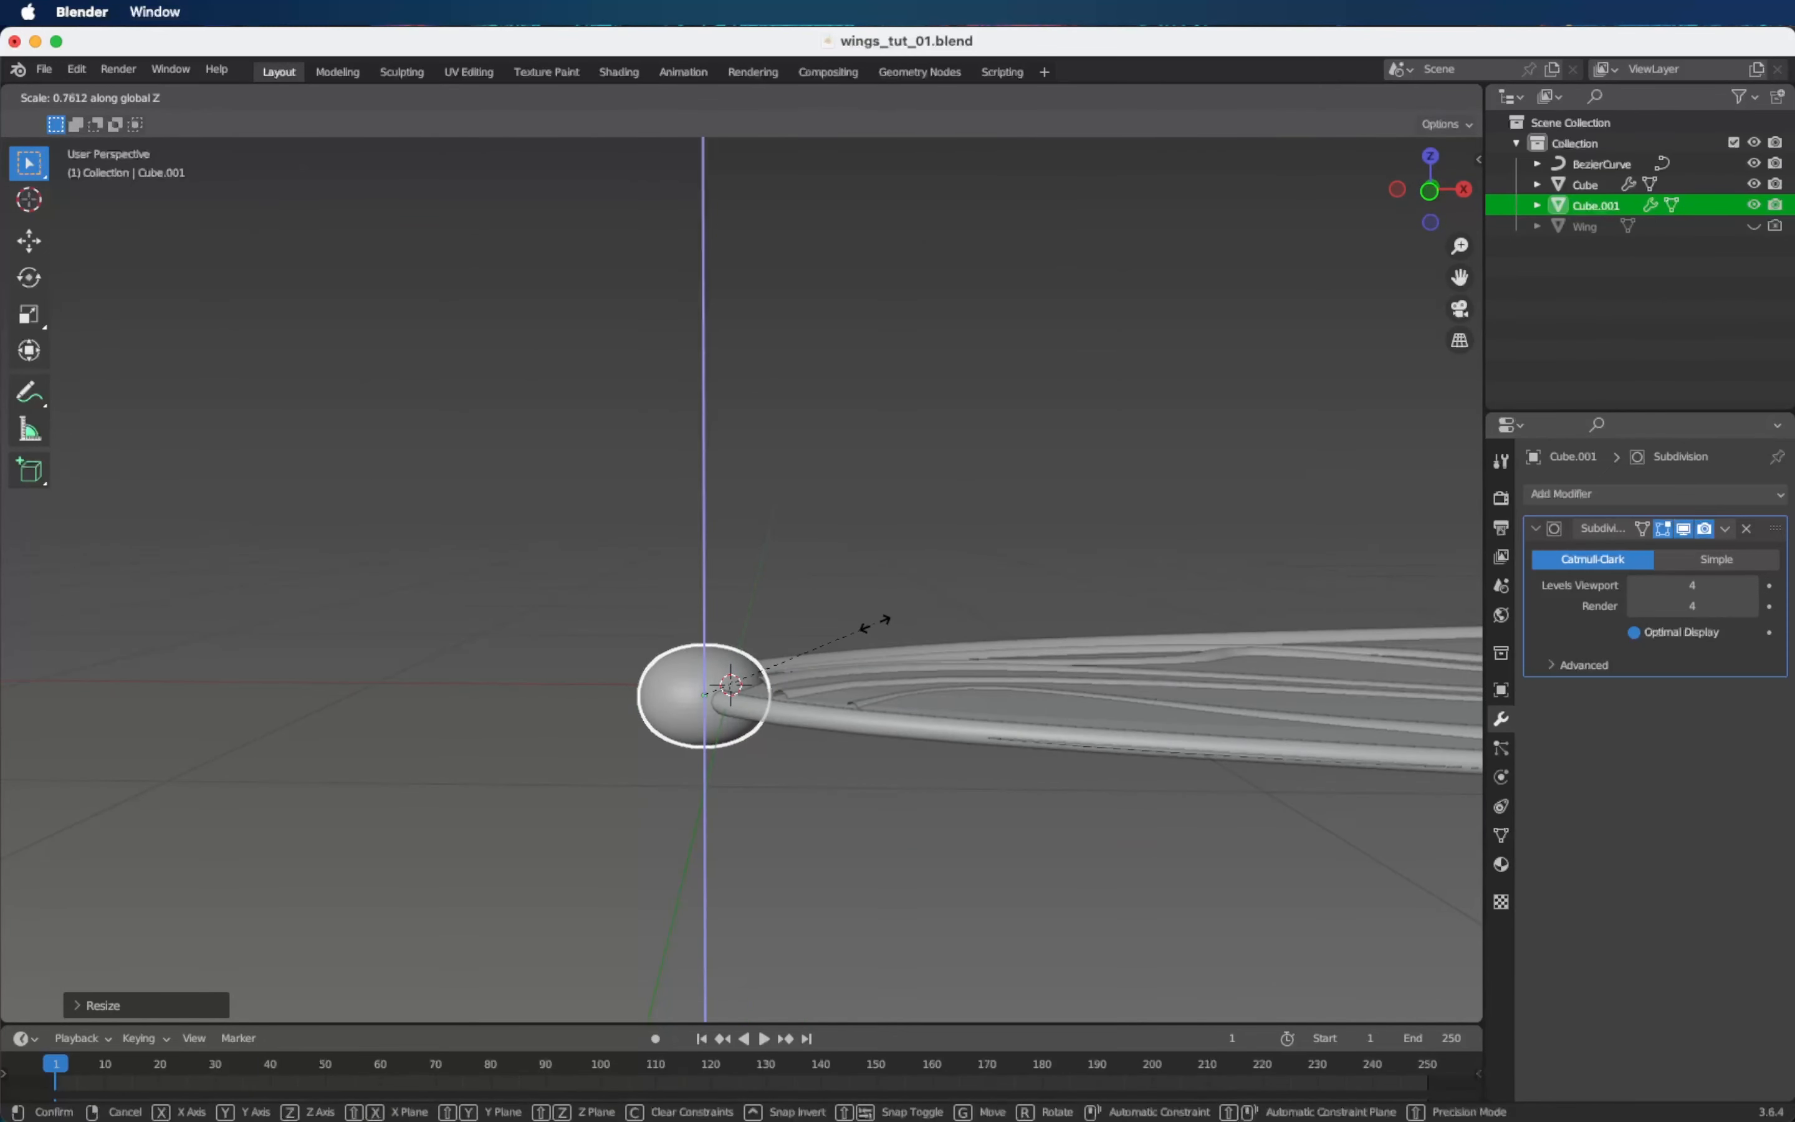
{"action": "left_click", "coordinate": [843, 638]}
{"action": "scroll", "coordinate": [769, 688], "scroll_direction": "up", "scroll_amount": 10}
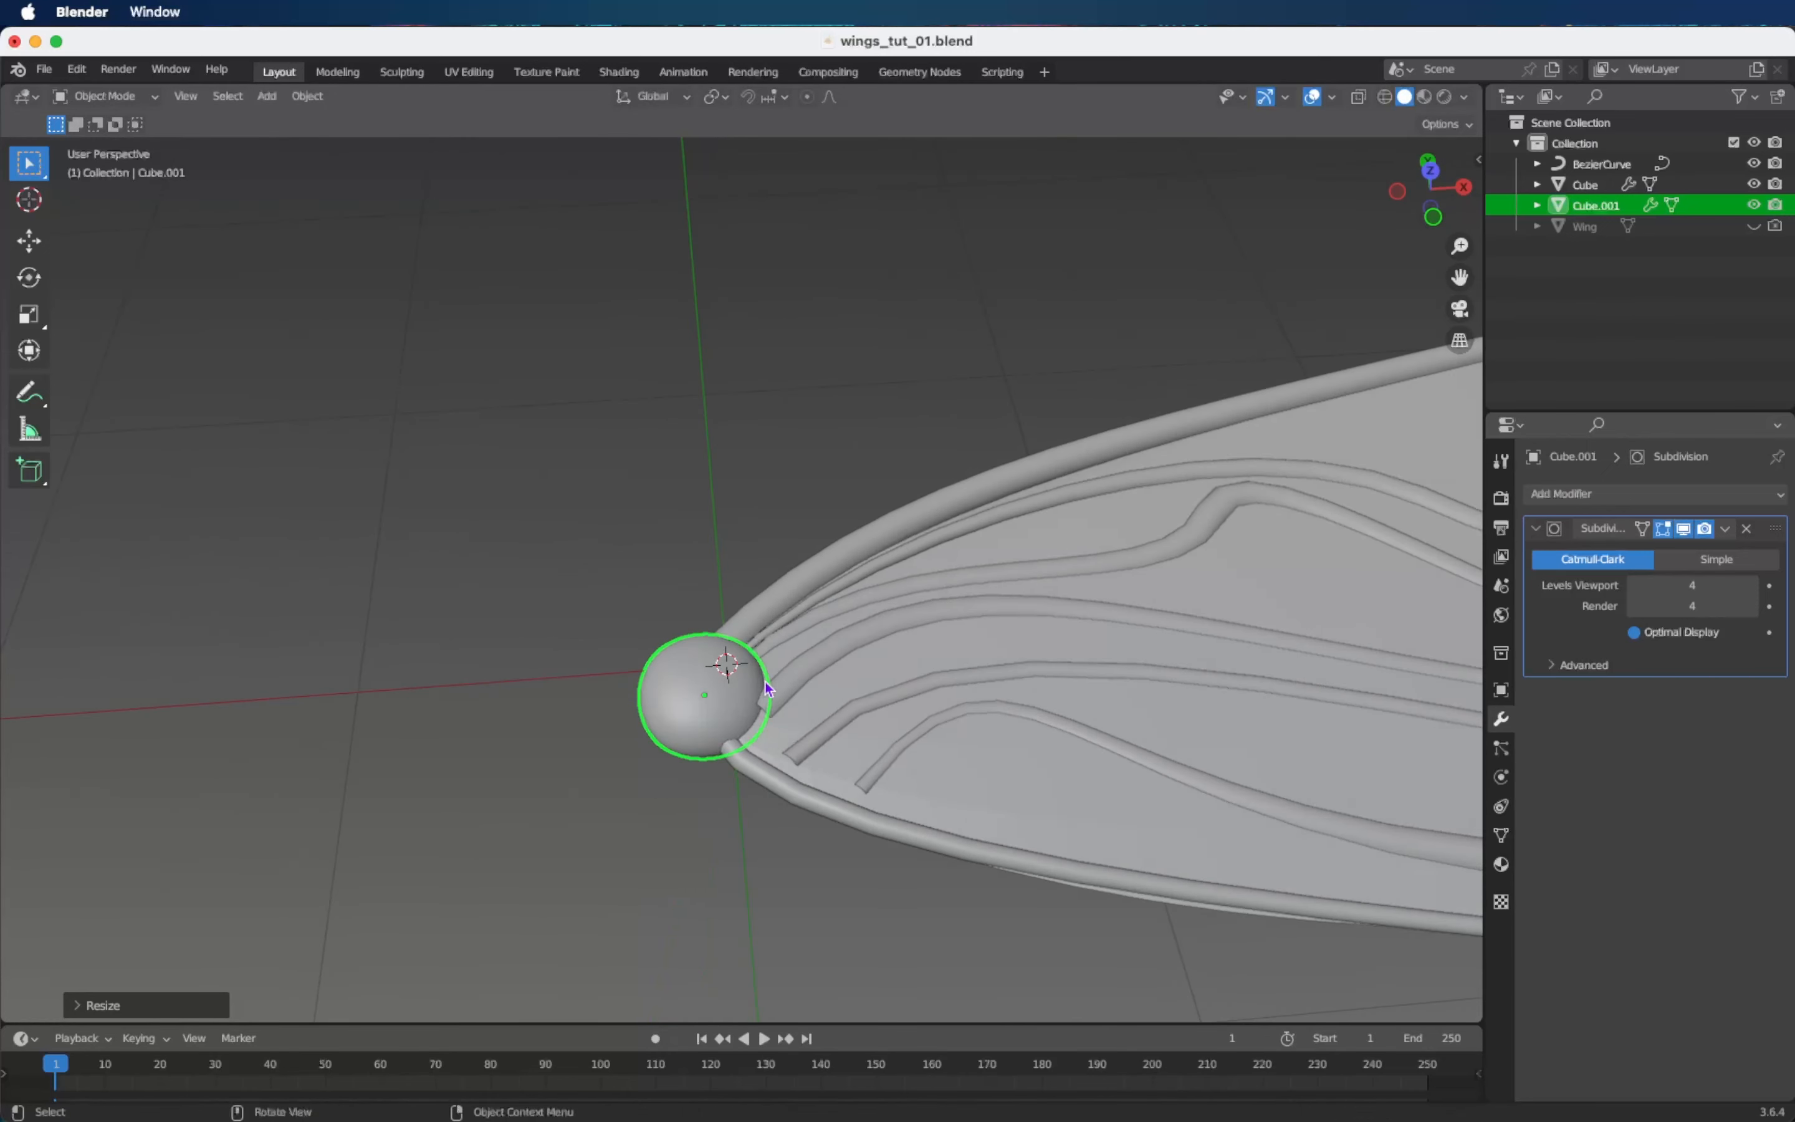
Enlarge the flattened sphere uniformly by a factor of about 1.18 so it covers the vein ends.
{"action": "key", "text": "s"}
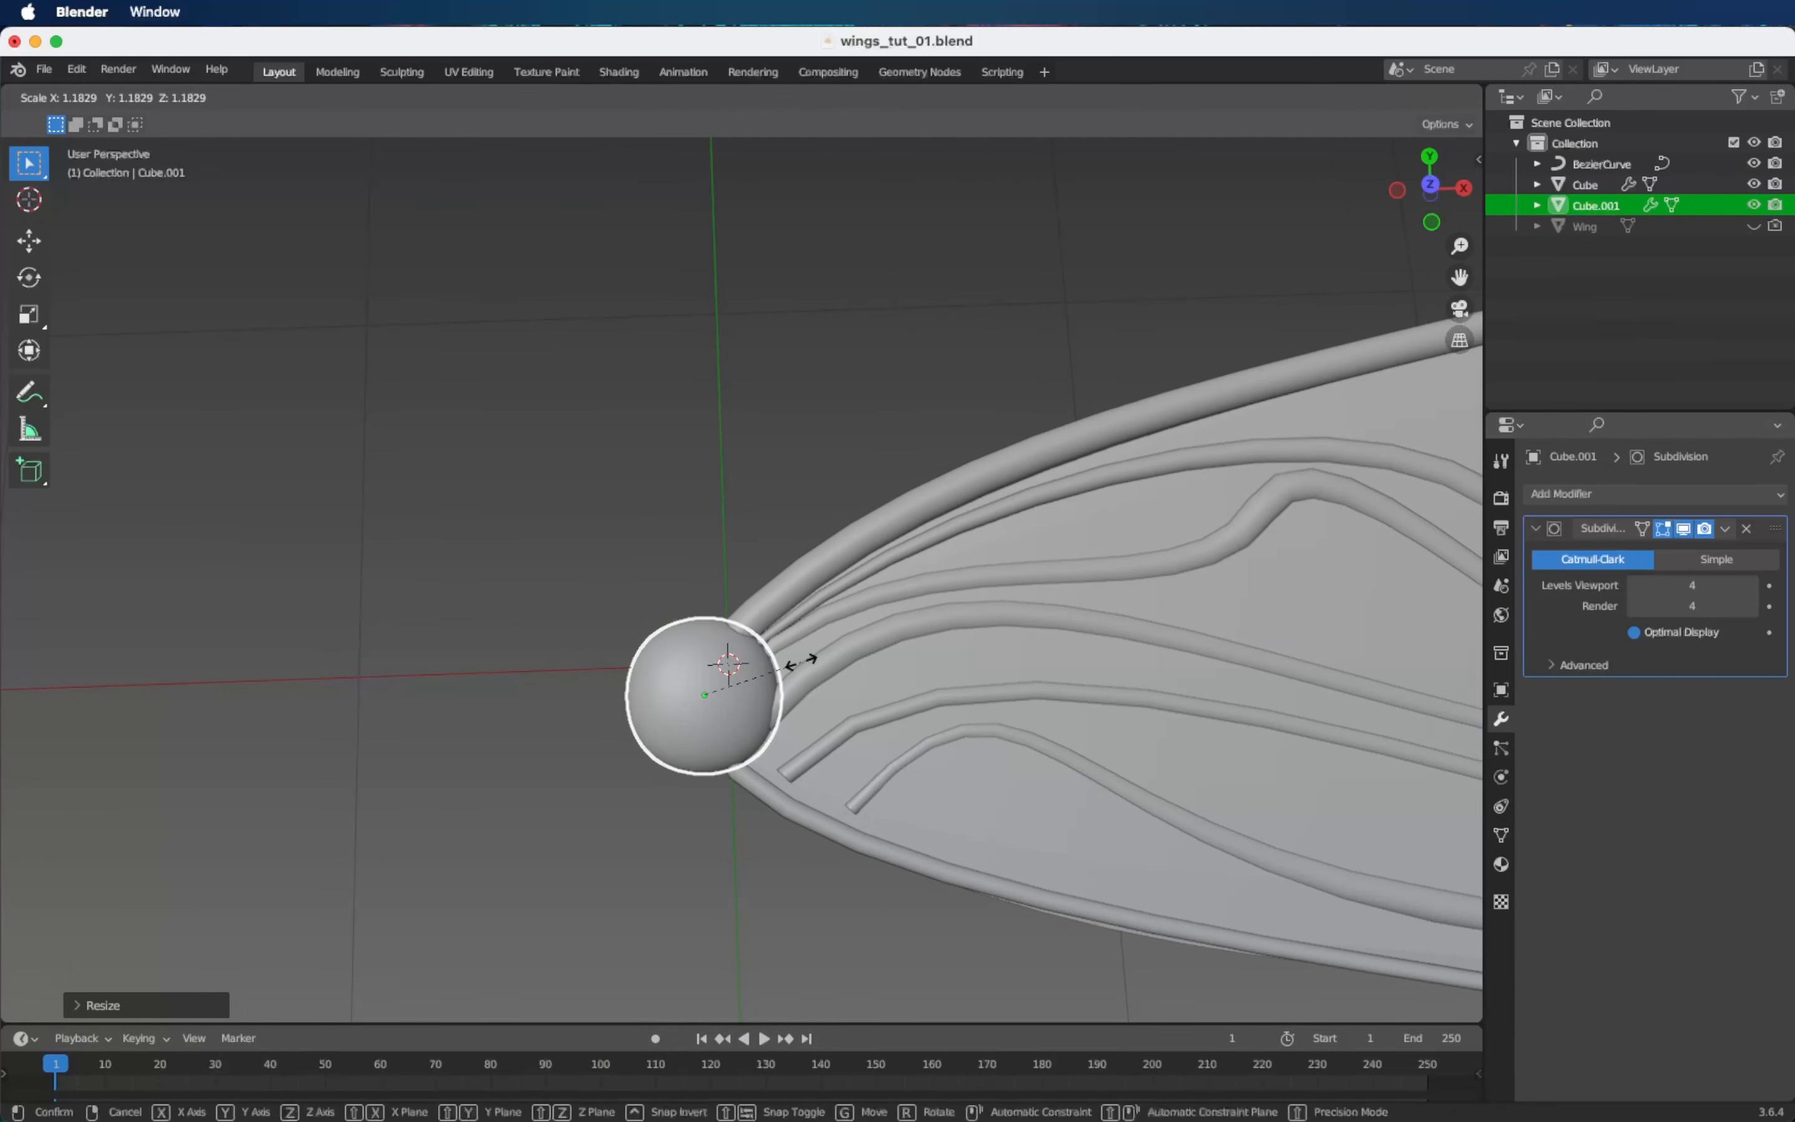
{"action": "left_click", "coordinate": [801, 670]}
{"action": "scroll", "coordinate": [798, 662], "scroll_direction": "down", "scroll_amount": 2, "text": "ctrl"}
{"action": "scroll", "coordinate": [798, 662], "scroll_direction": "down", "scroll_amount": 3, "text": "shift"}
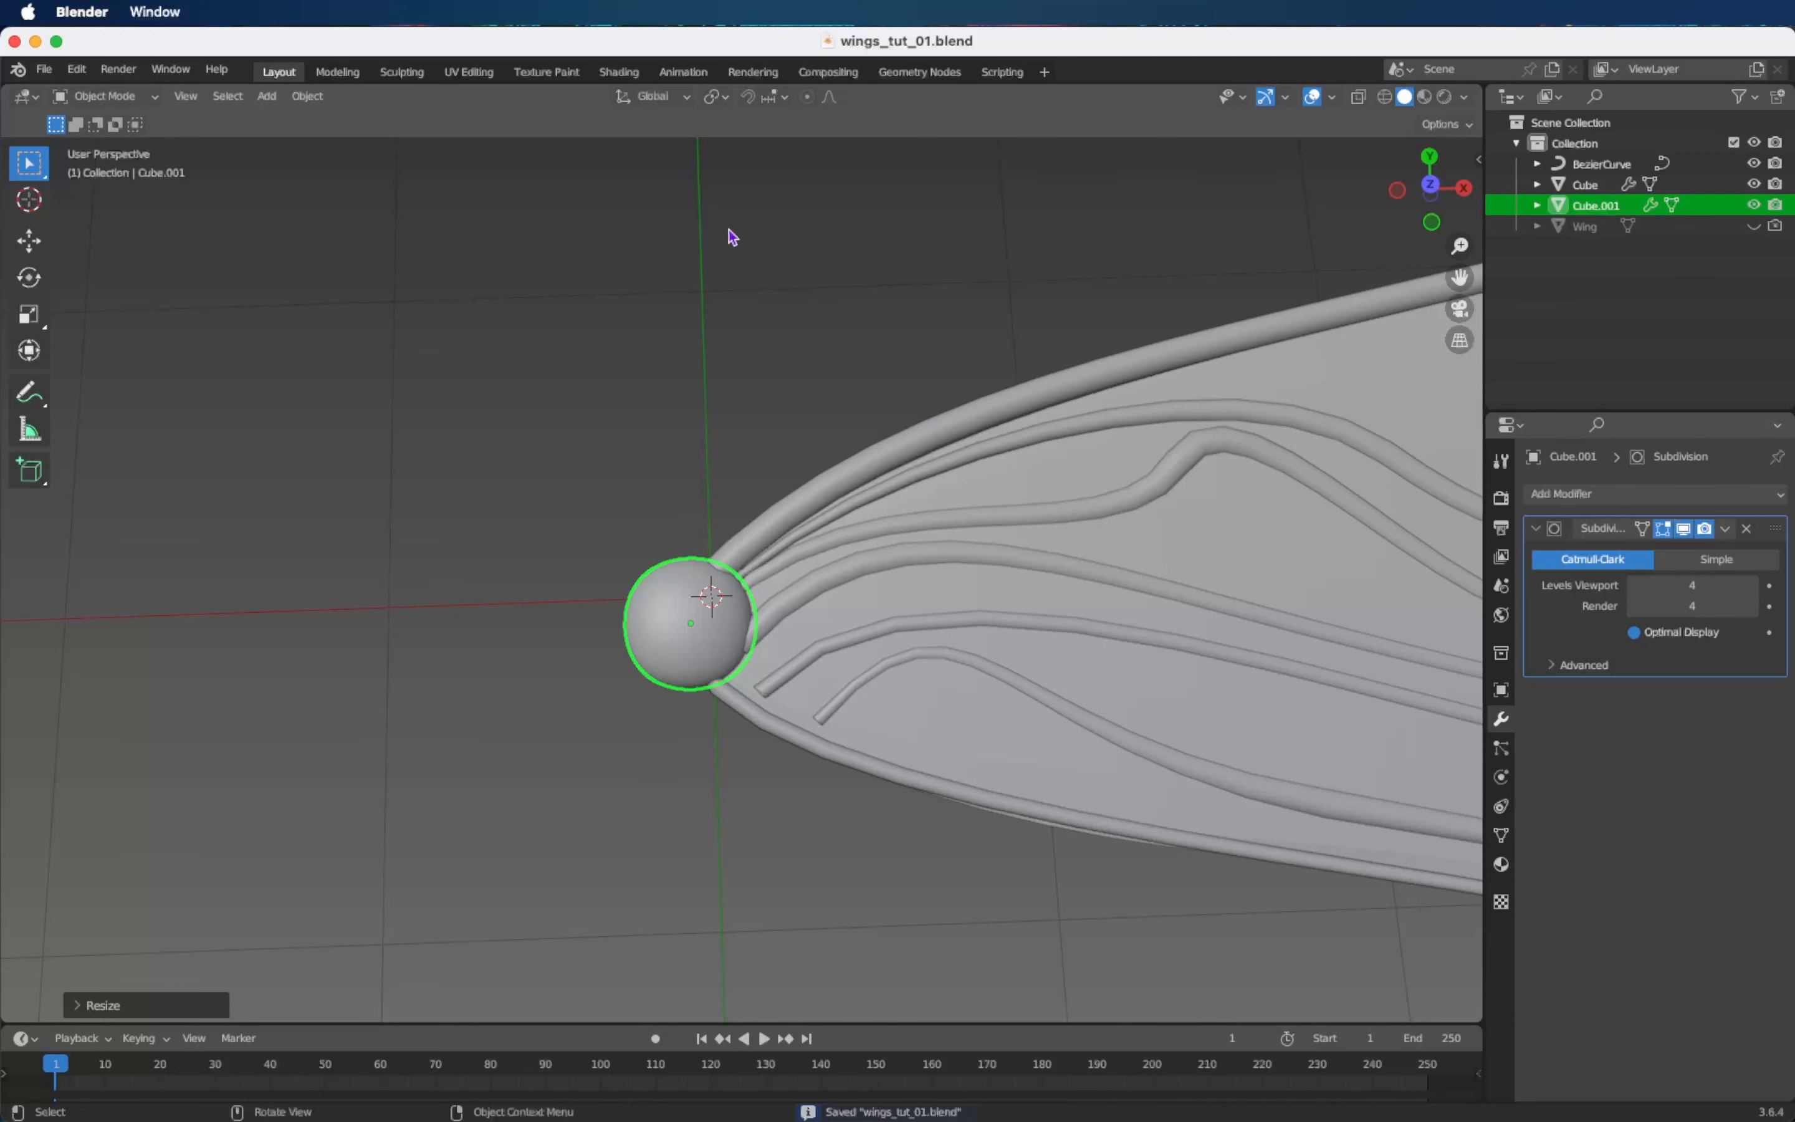
Switch to the Sculpting workspace and choose the Grab brush for shaping the root sphere.
{"action": "left_click", "coordinate": [402, 72]}
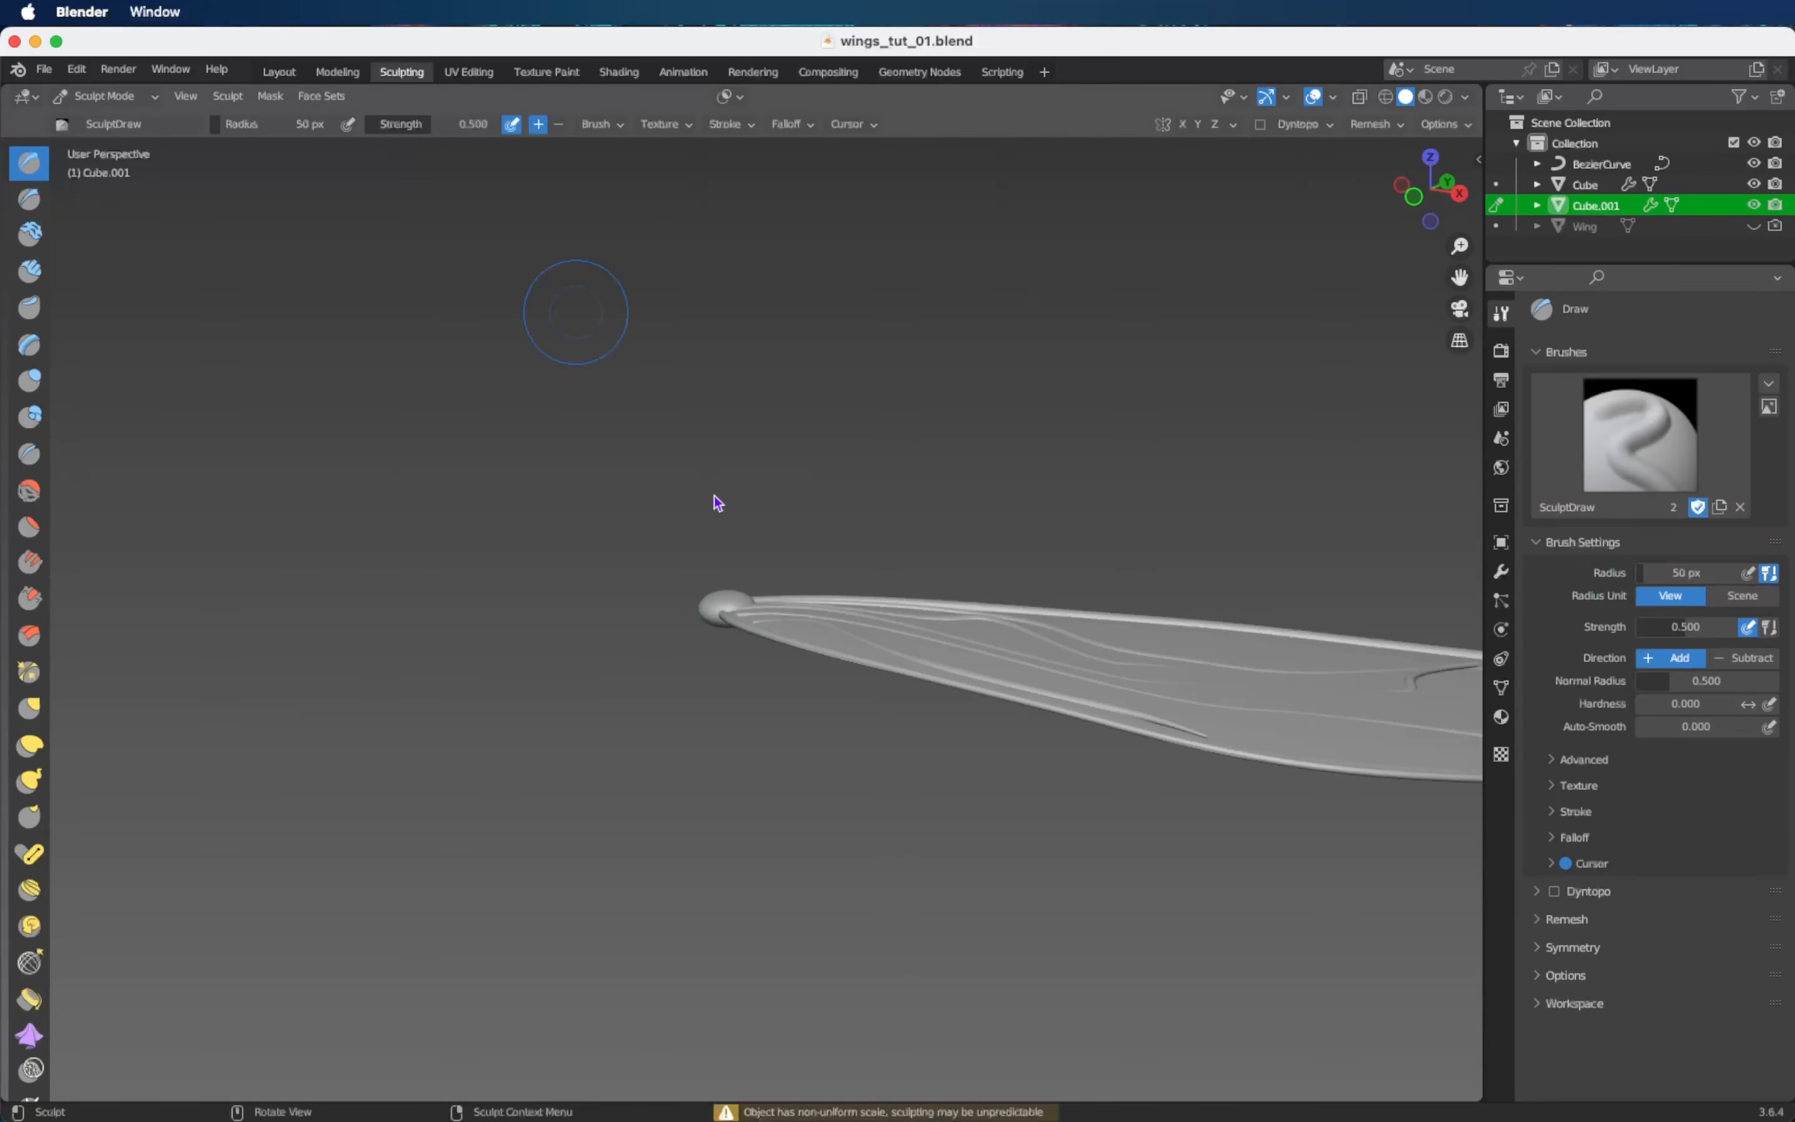
{"action": "scroll", "coordinate": [840, 655], "scroll_direction": "up", "scroll_amount": 10}
{"action": "scroll", "coordinate": [839, 655], "scroll_direction": "up", "scroll_amount": 8, "text": "ctrl"}
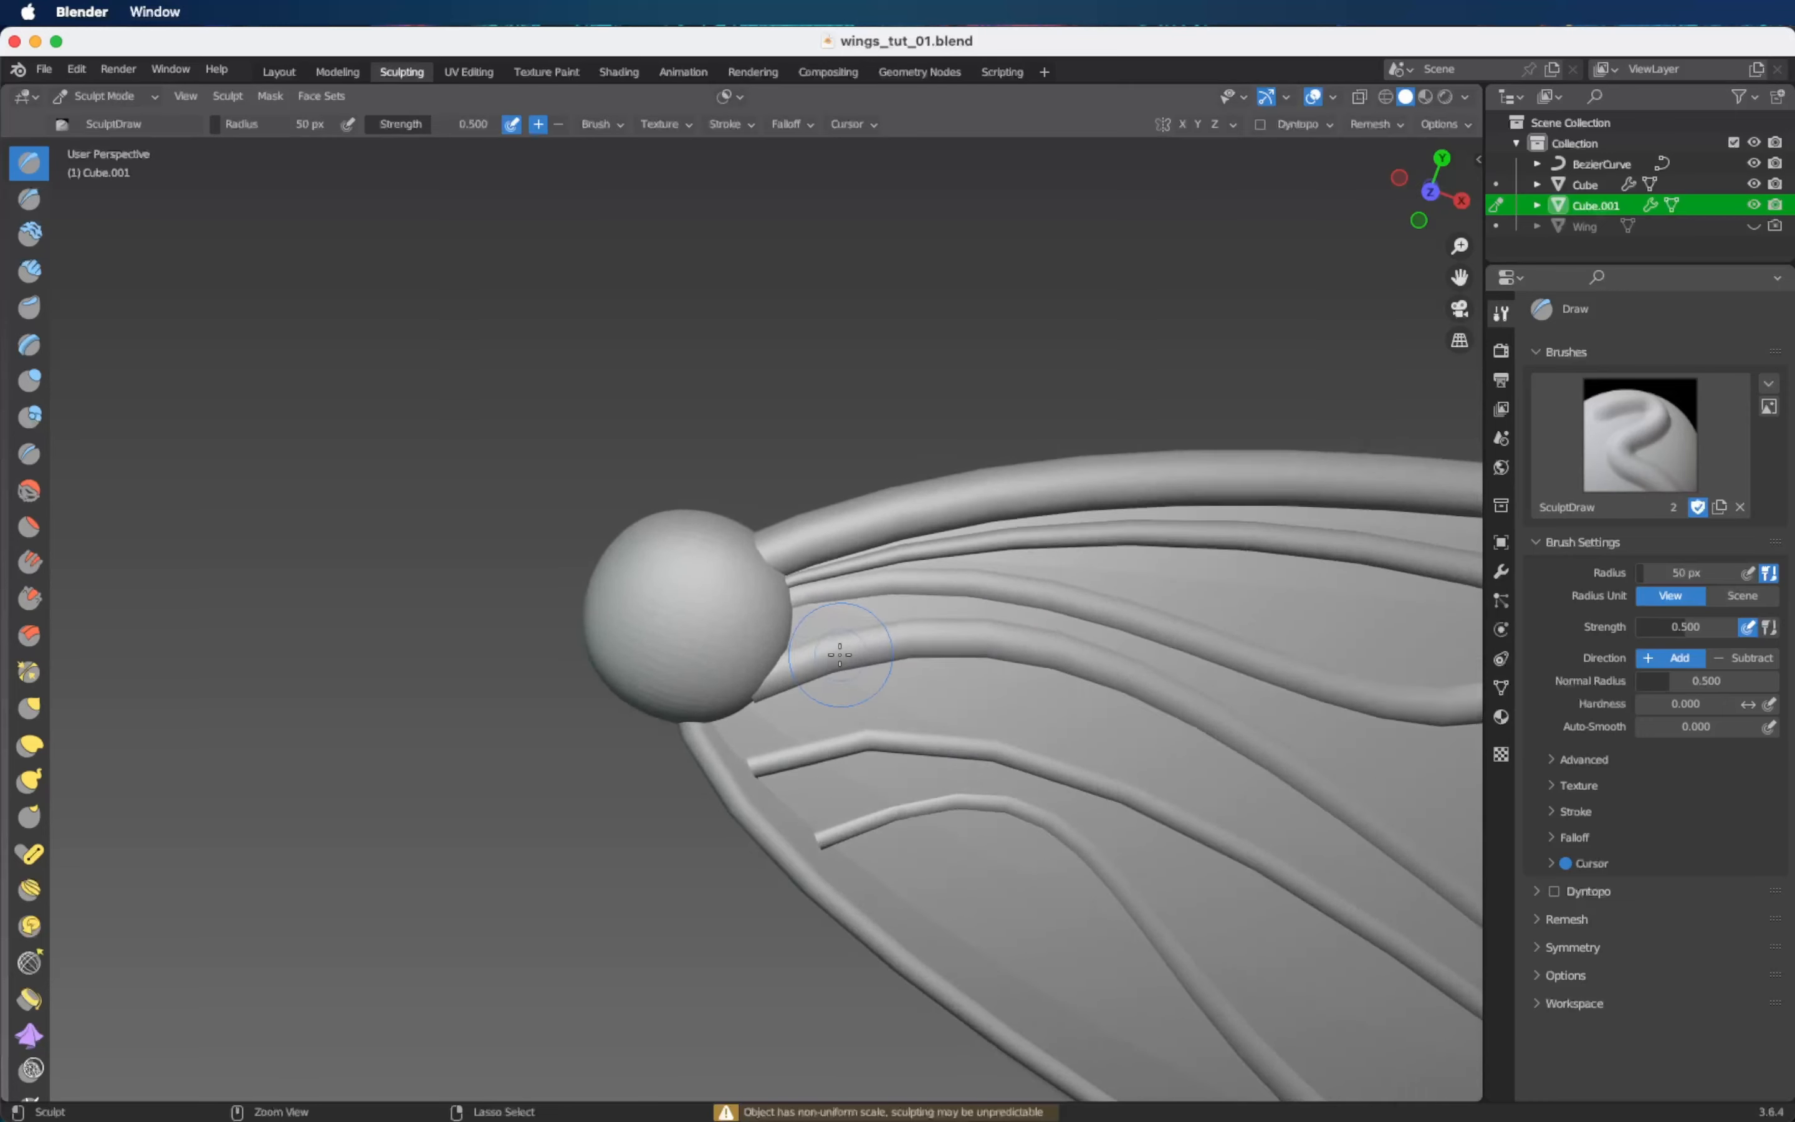
{"action": "scroll", "coordinate": [840, 655], "scroll_direction": "up", "scroll_amount": 4, "text": "ctrl"}
{"action": "scroll", "coordinate": [839, 655], "scroll_direction": "right", "scroll_amount": 3, "text": "shift"}
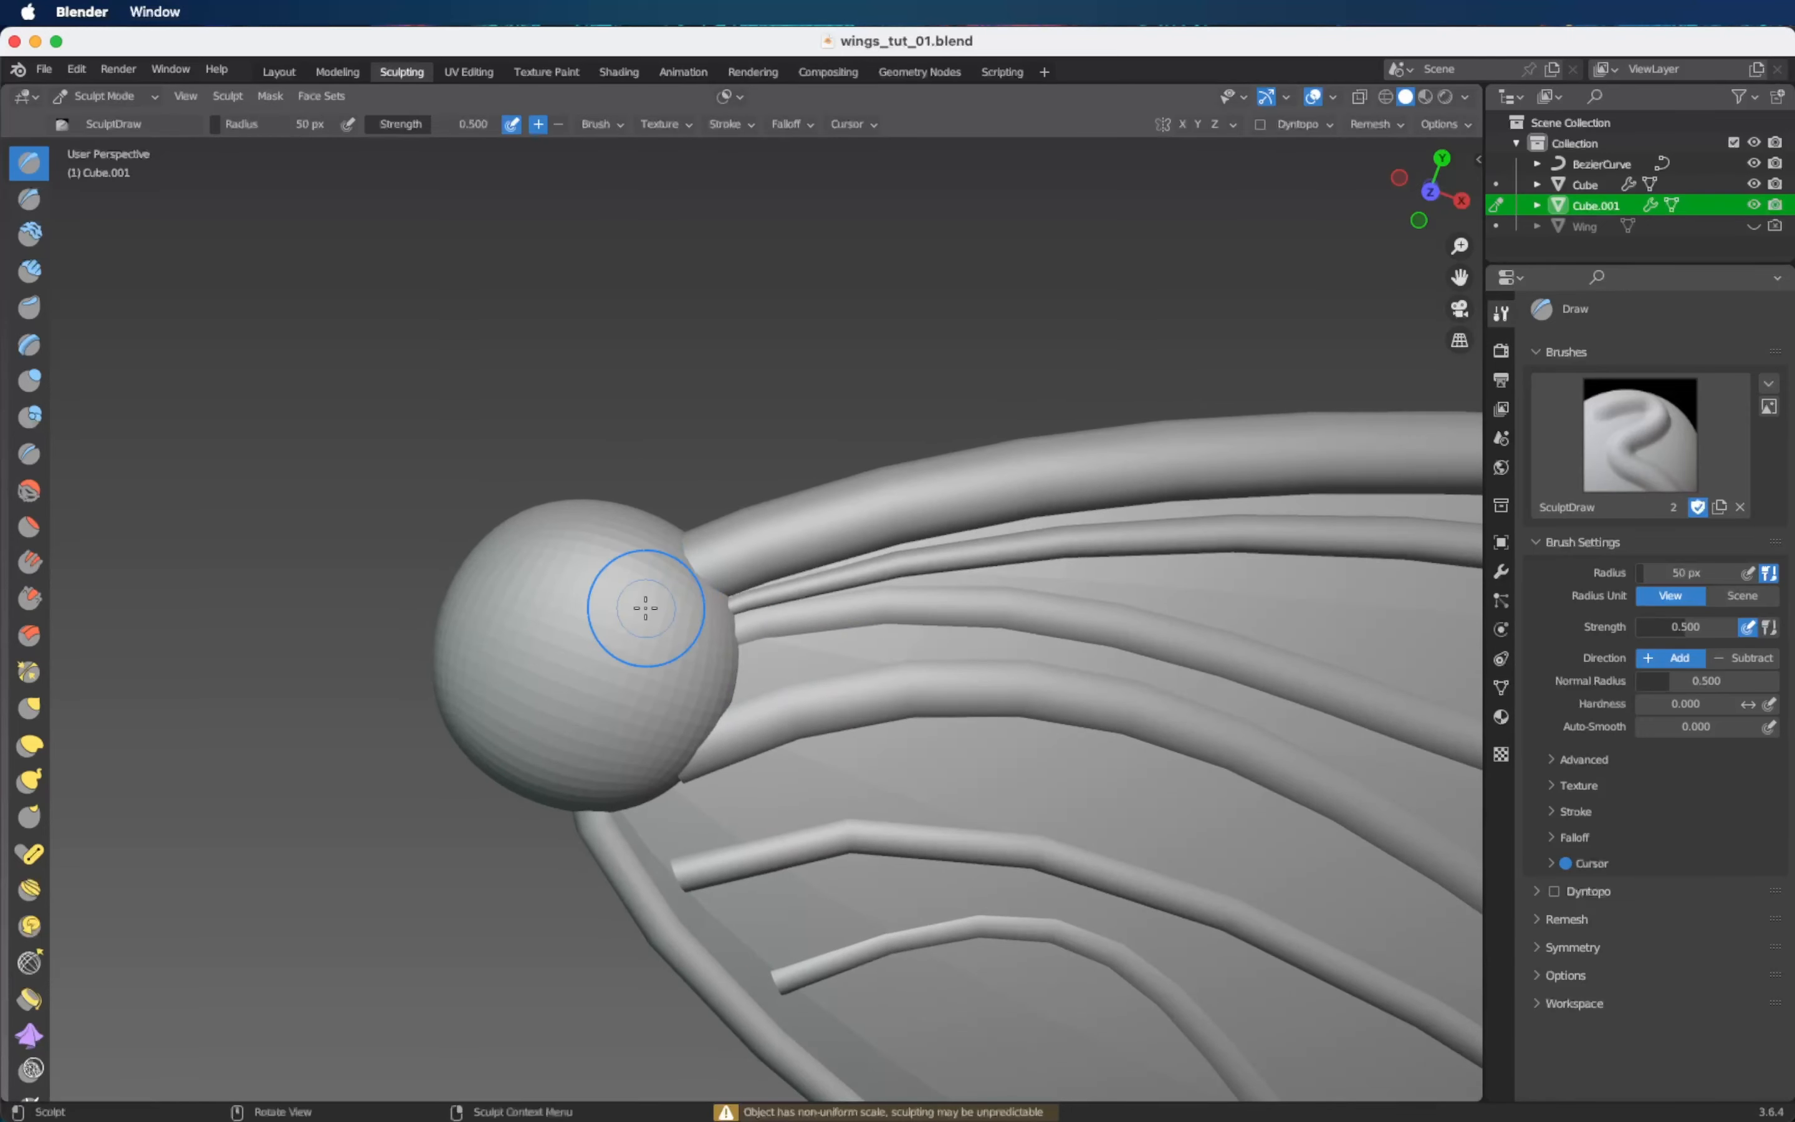
{"action": "left_click", "coordinate": [32, 709]}
{"action": "middle_click_drag", "start_coordinate": [633, 473], "coordinate": [675, 464]}
{"action": "mouse_move", "coordinate": [709, 556]}
{"action": "middle_mouse_down"}
{"action": "mouse_move", "coordinate": [701, 523]}
{"action": "mouse_move", "coordinate": [713, 533]}
{"action": "mouse_move", "coordinate": [629, 633]}
{"action": "middle_mouse_up"}
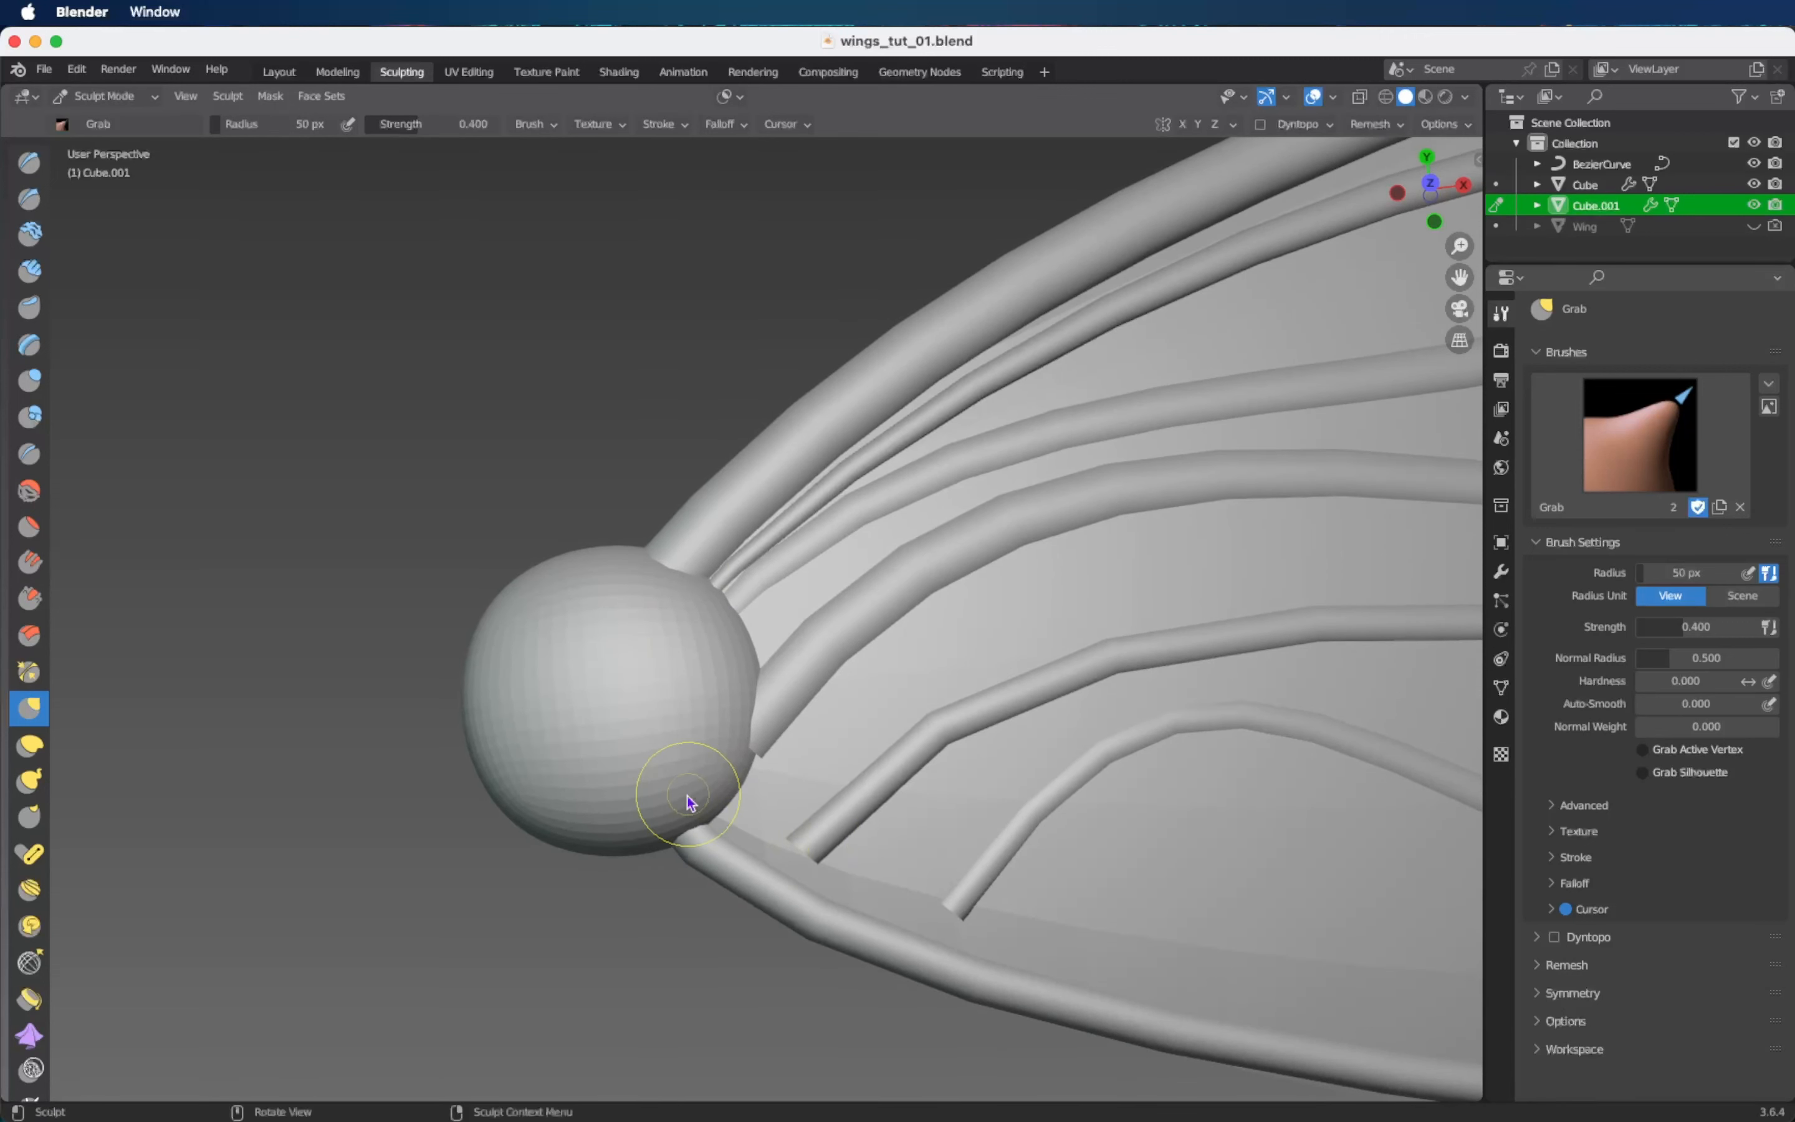
Apply the root sphere's Subdivision modifier so its dense mesh can be sculpted.
{"action": "mouse_move", "coordinate": [713, 681]}
{"action": "middle_mouse_down", "text": "ctrl"}
{"action": "mouse_move", "coordinate": [738, 704]}
{"action": "mouse_move", "coordinate": [797, 670]}
{"action": "mouse_move", "coordinate": [853, 668]}
{"action": "middle_mouse_up", "text": "ctrl"}
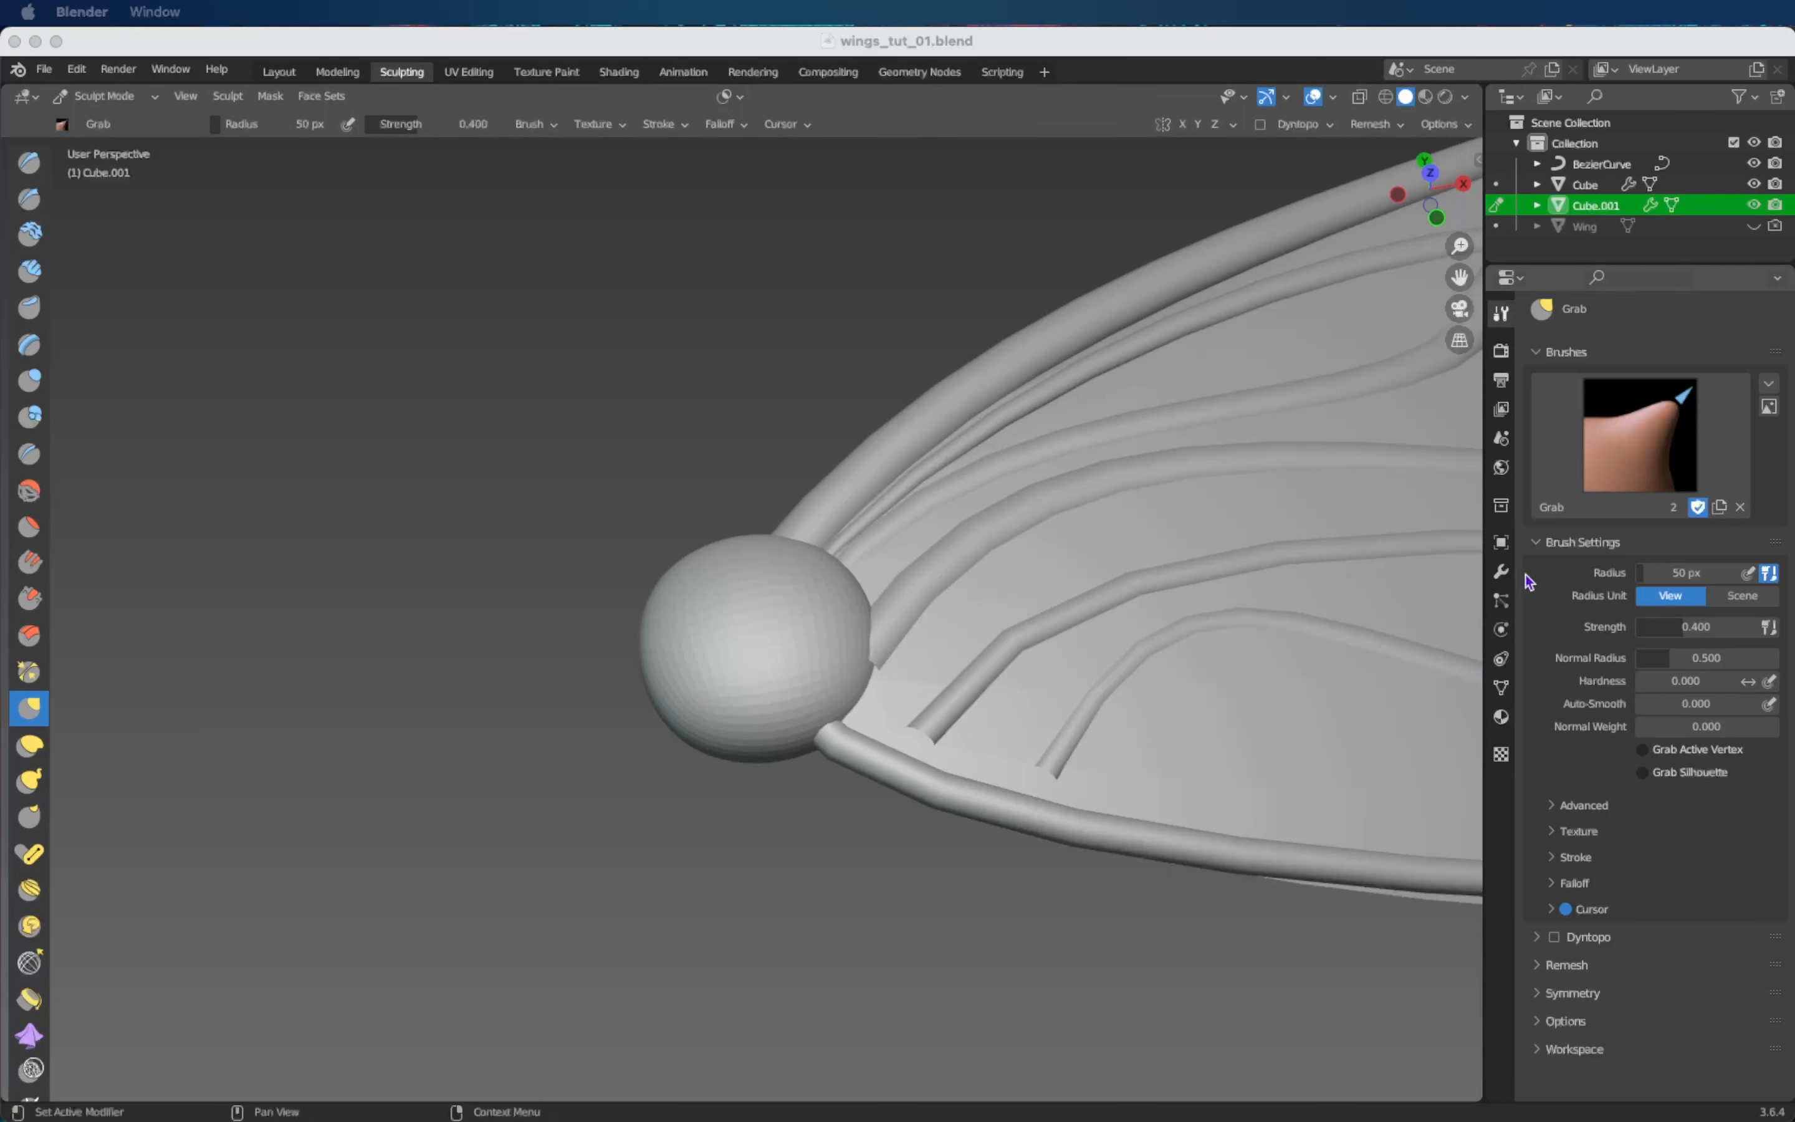
{"action": "left_click", "coordinate": [1503, 572]}
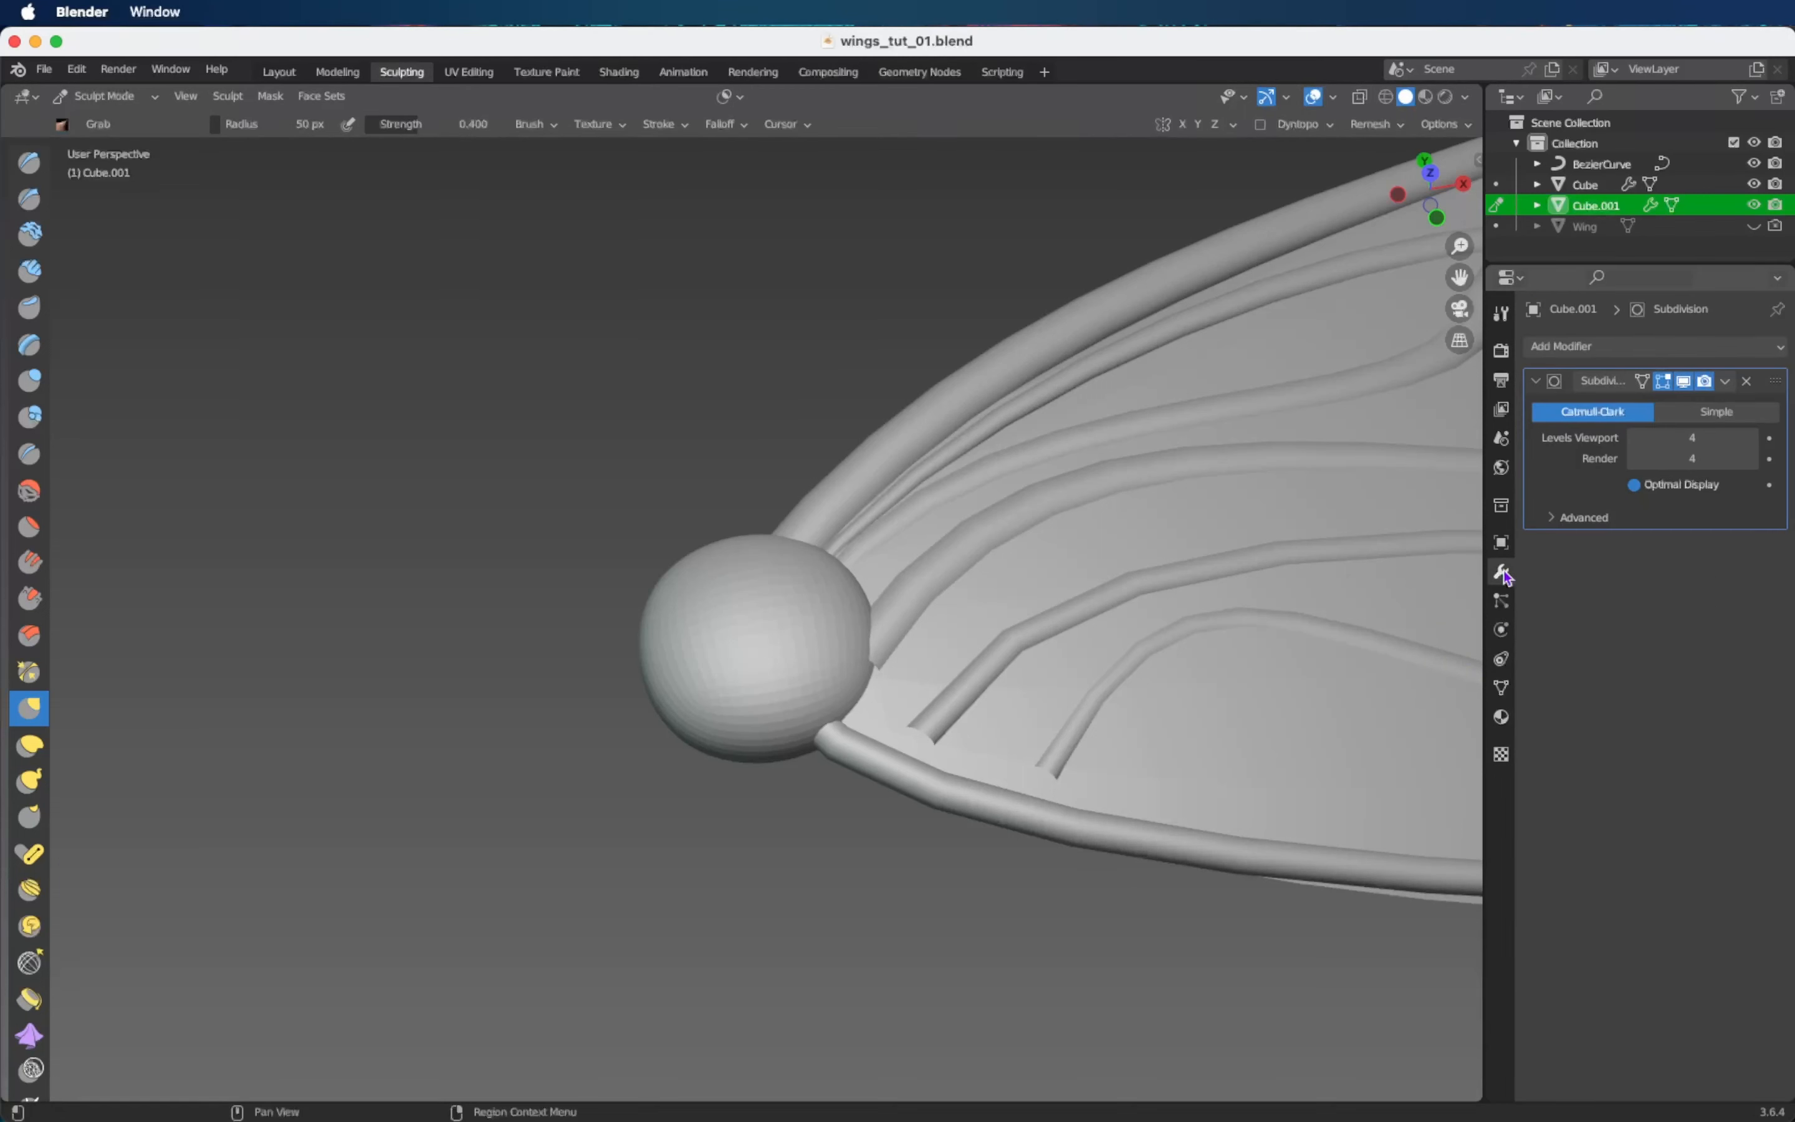
{"action": "left_click", "coordinate": [1726, 380]}
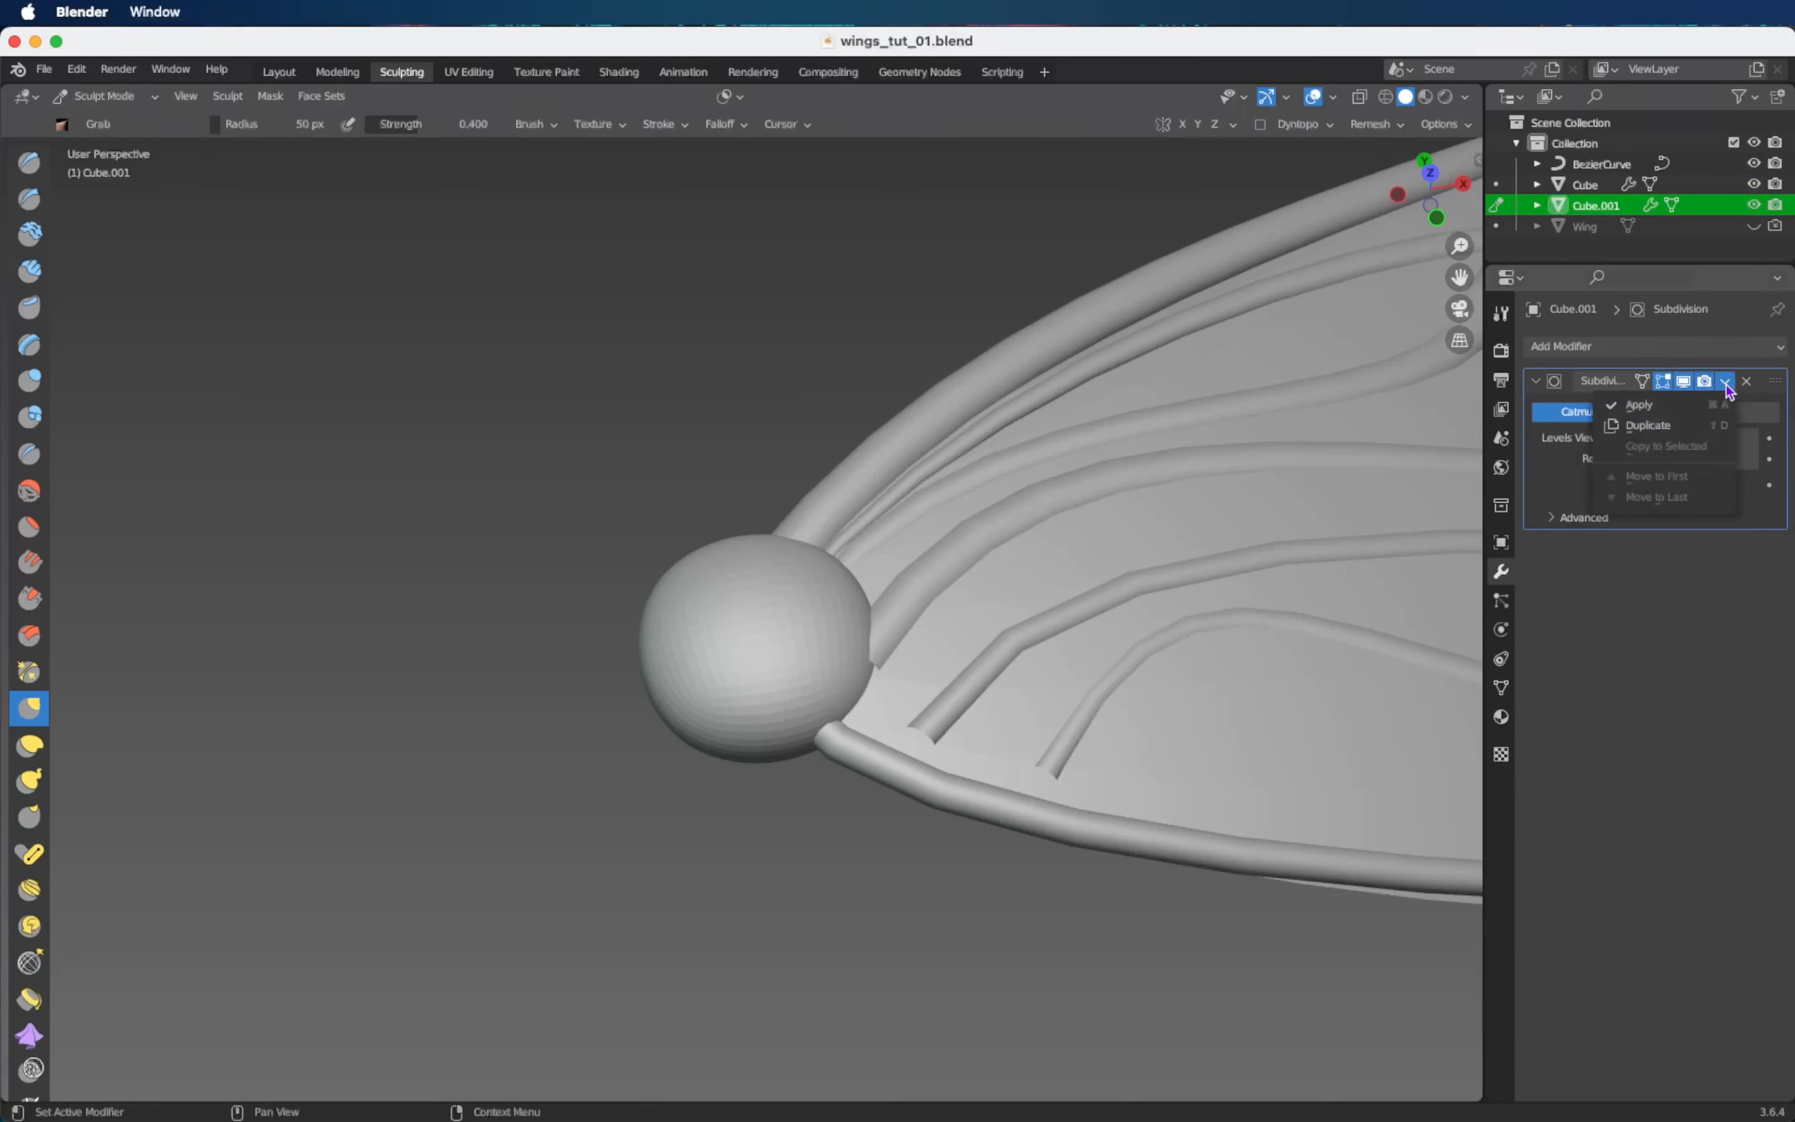
{"action": "left_click", "coordinate": [1707, 413]}
{"action": "scroll", "coordinate": [853, 452], "scroll_direction": "up", "scroll_amount": 3}
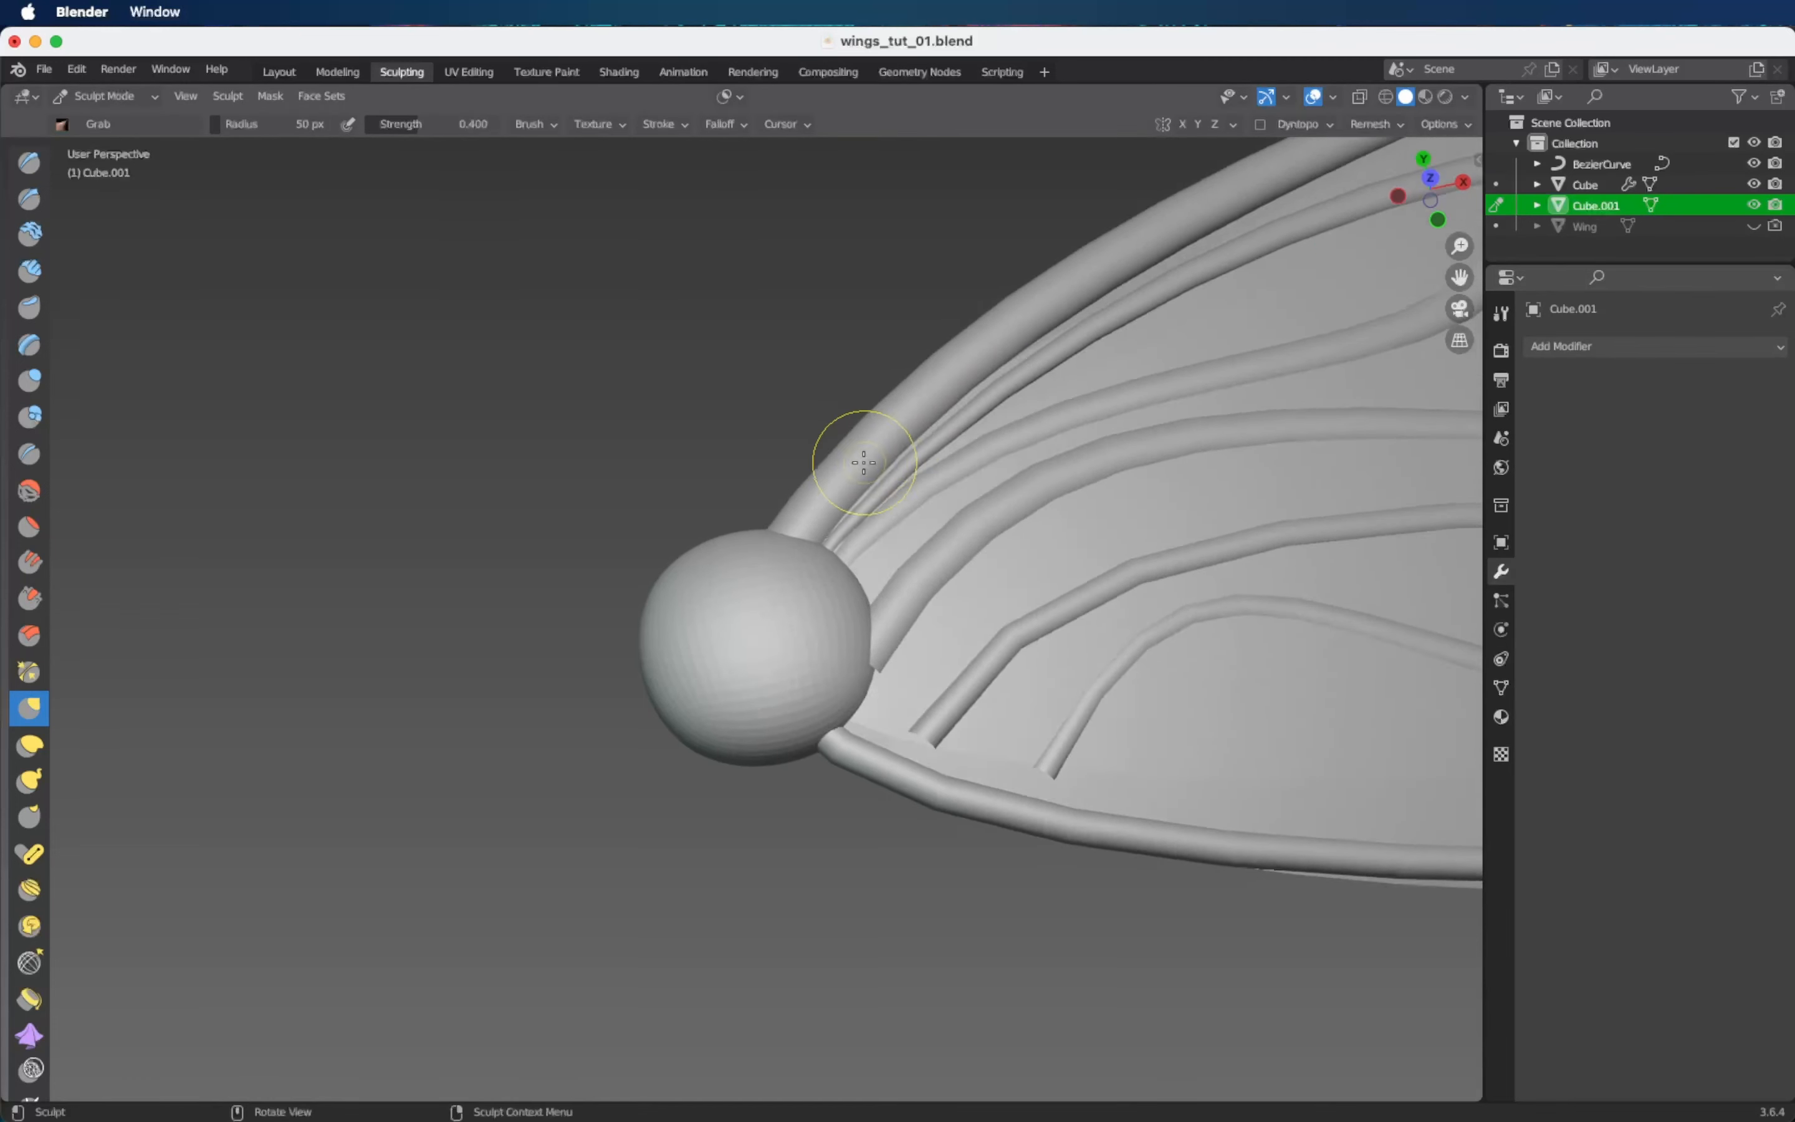
Pull the sphere's surface outward with the Grab brush to wrap around the vein ends at the wing root.
{"action": "left_click_drag", "start_coordinate": [781, 541], "coordinate": [781, 561], "text": "shift"}
{"action": "middle_click_drag", "start_coordinate": [781, 561], "coordinate": [860, 712]}
{"action": "mouse_move", "coordinate": [862, 712]}
{"action": "left_mouse_down"}
{"action": "mouse_move", "coordinate": [897, 747]}
{"action": "mouse_move", "coordinate": [866, 726]}
{"action": "mouse_move", "coordinate": [906, 670]}
{"action": "left_mouse_up"}
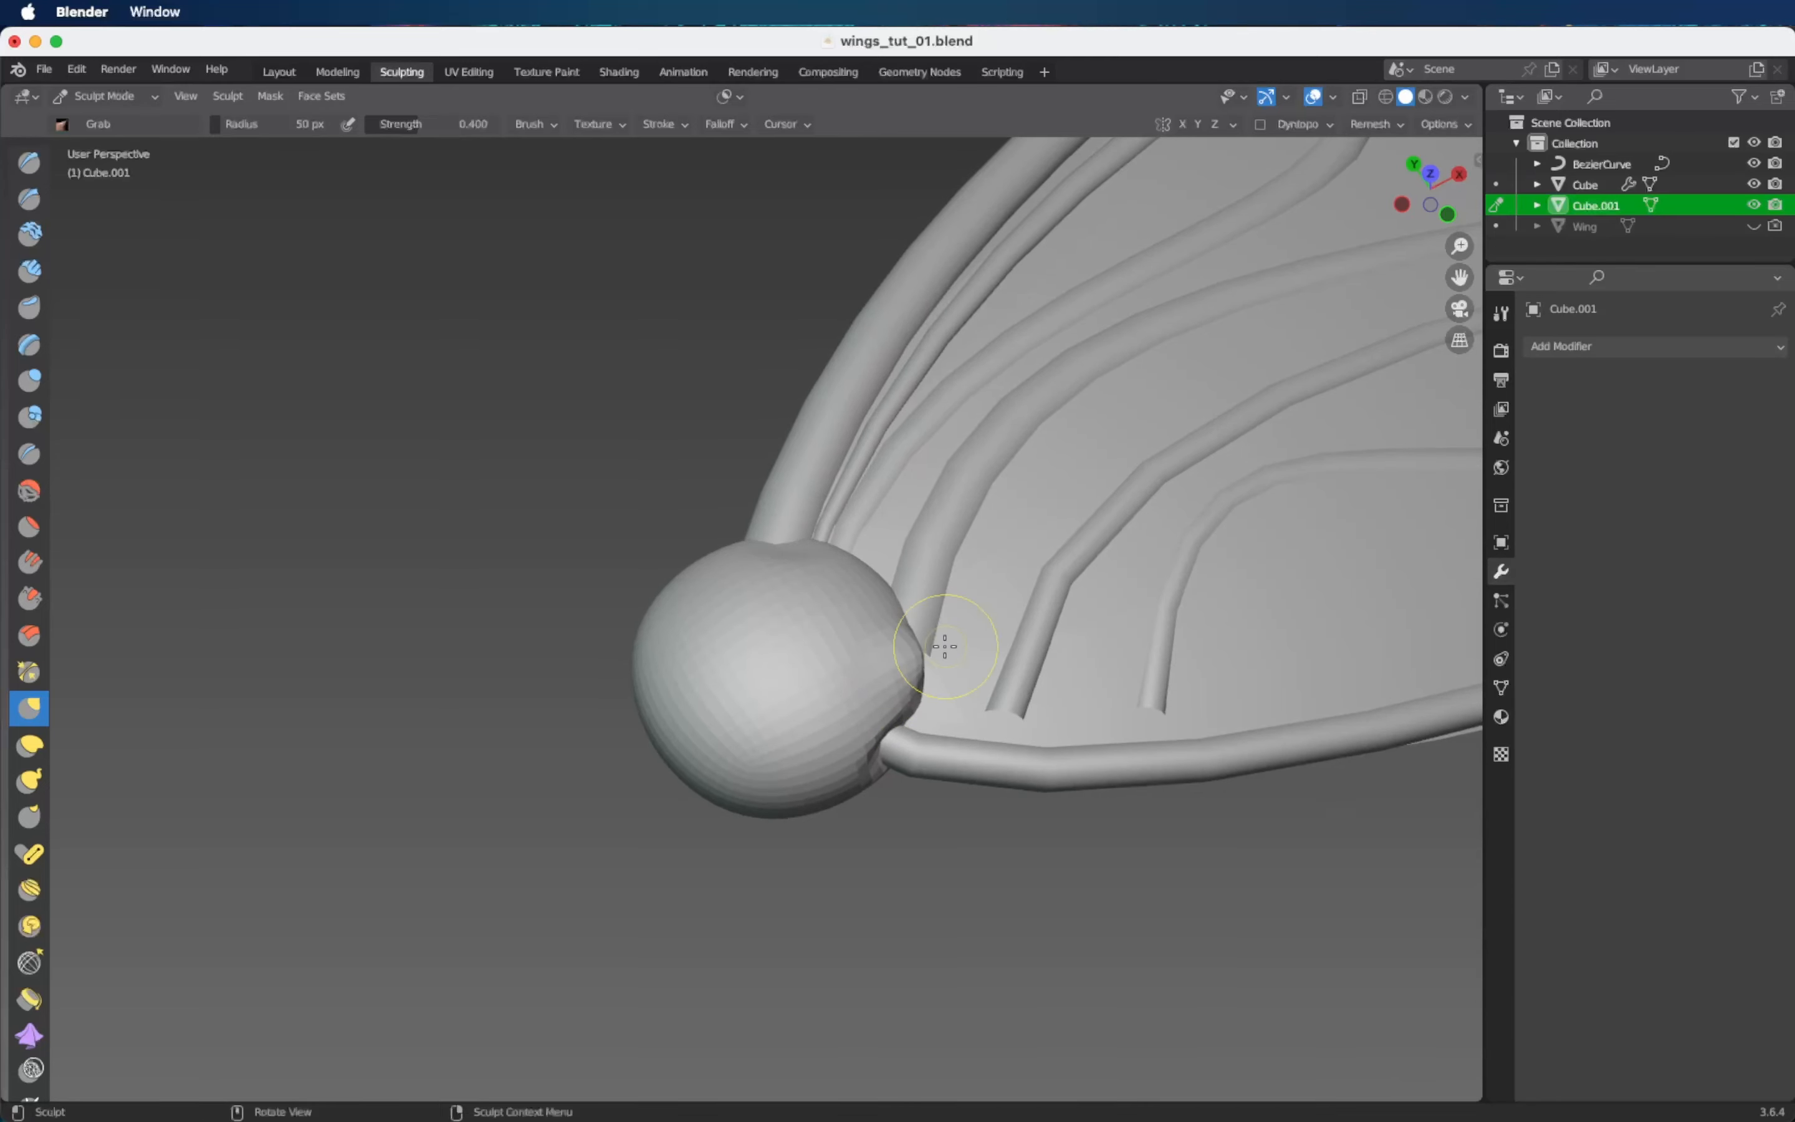
{"action": "mouse_move", "coordinate": [938, 644]}
{"action": "middle_mouse_down"}
{"action": "mouse_move", "coordinate": [1014, 701]}
{"action": "mouse_move", "coordinate": [922, 718]}
{"action": "mouse_move", "coordinate": [922, 689]}
{"action": "mouse_move", "coordinate": [749, 609]}
{"action": "mouse_move", "coordinate": [781, 584]}
{"action": "mouse_move", "coordinate": [834, 630]}
{"action": "mouse_move", "coordinate": [690, 472]}
{"action": "mouse_move", "coordinate": [710, 480]}
{"action": "middle_mouse_up"}
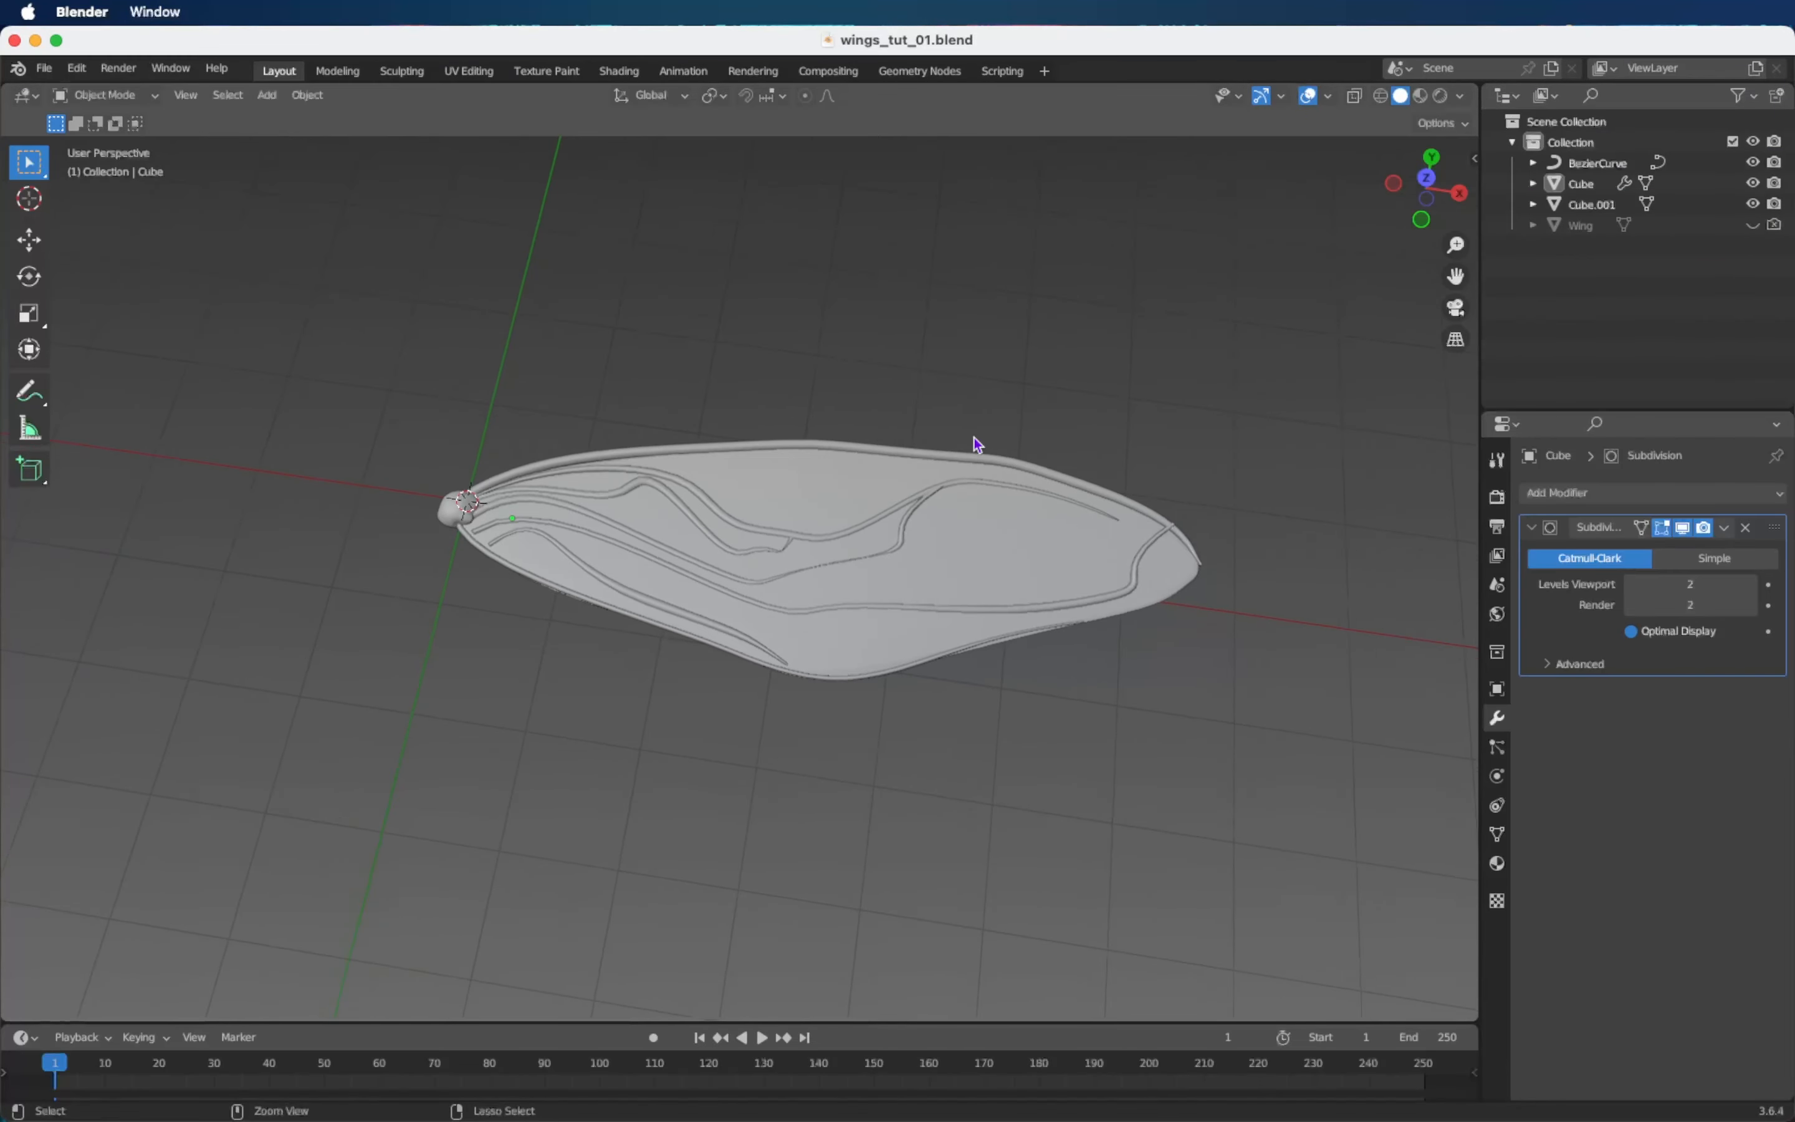
Duplicate the wing membrane mesh, keeping the copy in its original position.
{"action": "scroll", "coordinate": [978, 444], "scroll_direction": "up", "scroll_amount": 2, "text": "ctrl"}
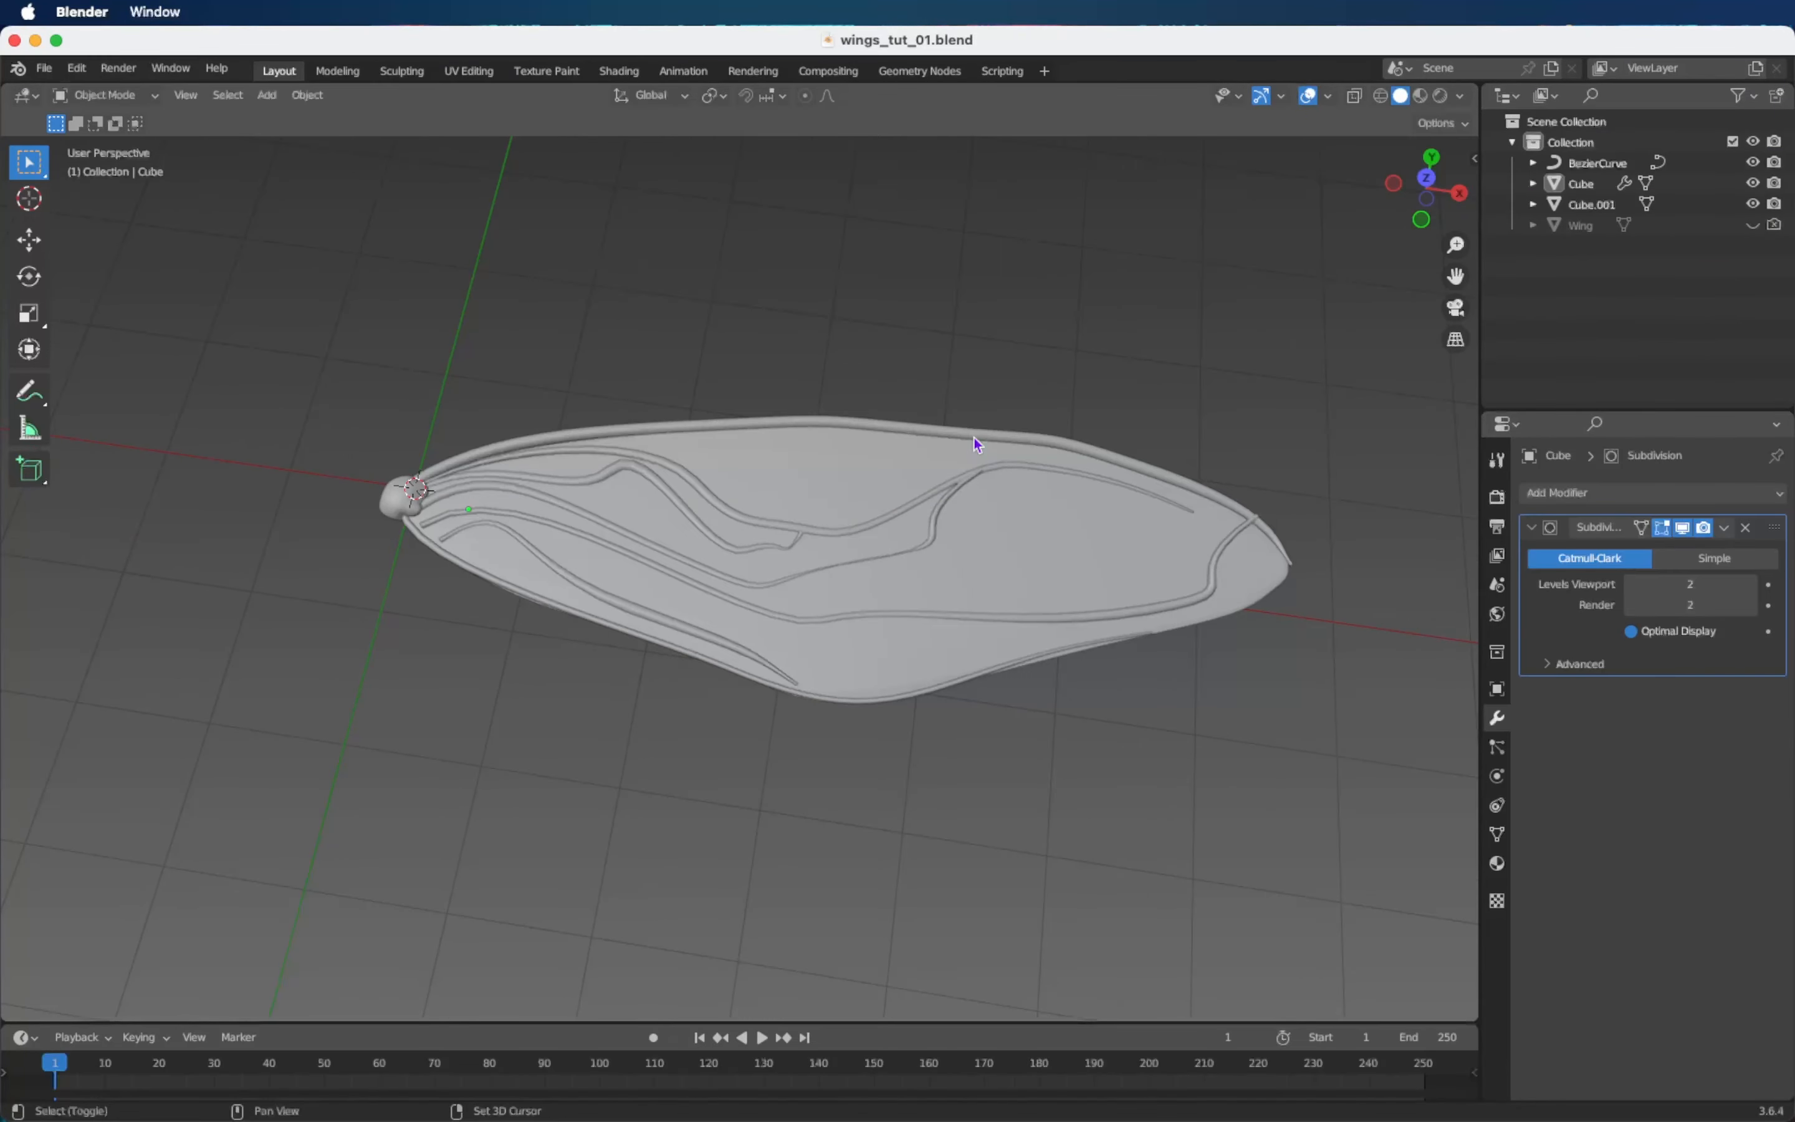
{"action": "scroll", "coordinate": [978, 444], "scroll_direction": "down", "scroll_amount": 2, "text": "ctrl"}
{"action": "scroll", "coordinate": [978, 443], "scroll_direction": "right", "scroll_amount": 1, "text": "shift"}
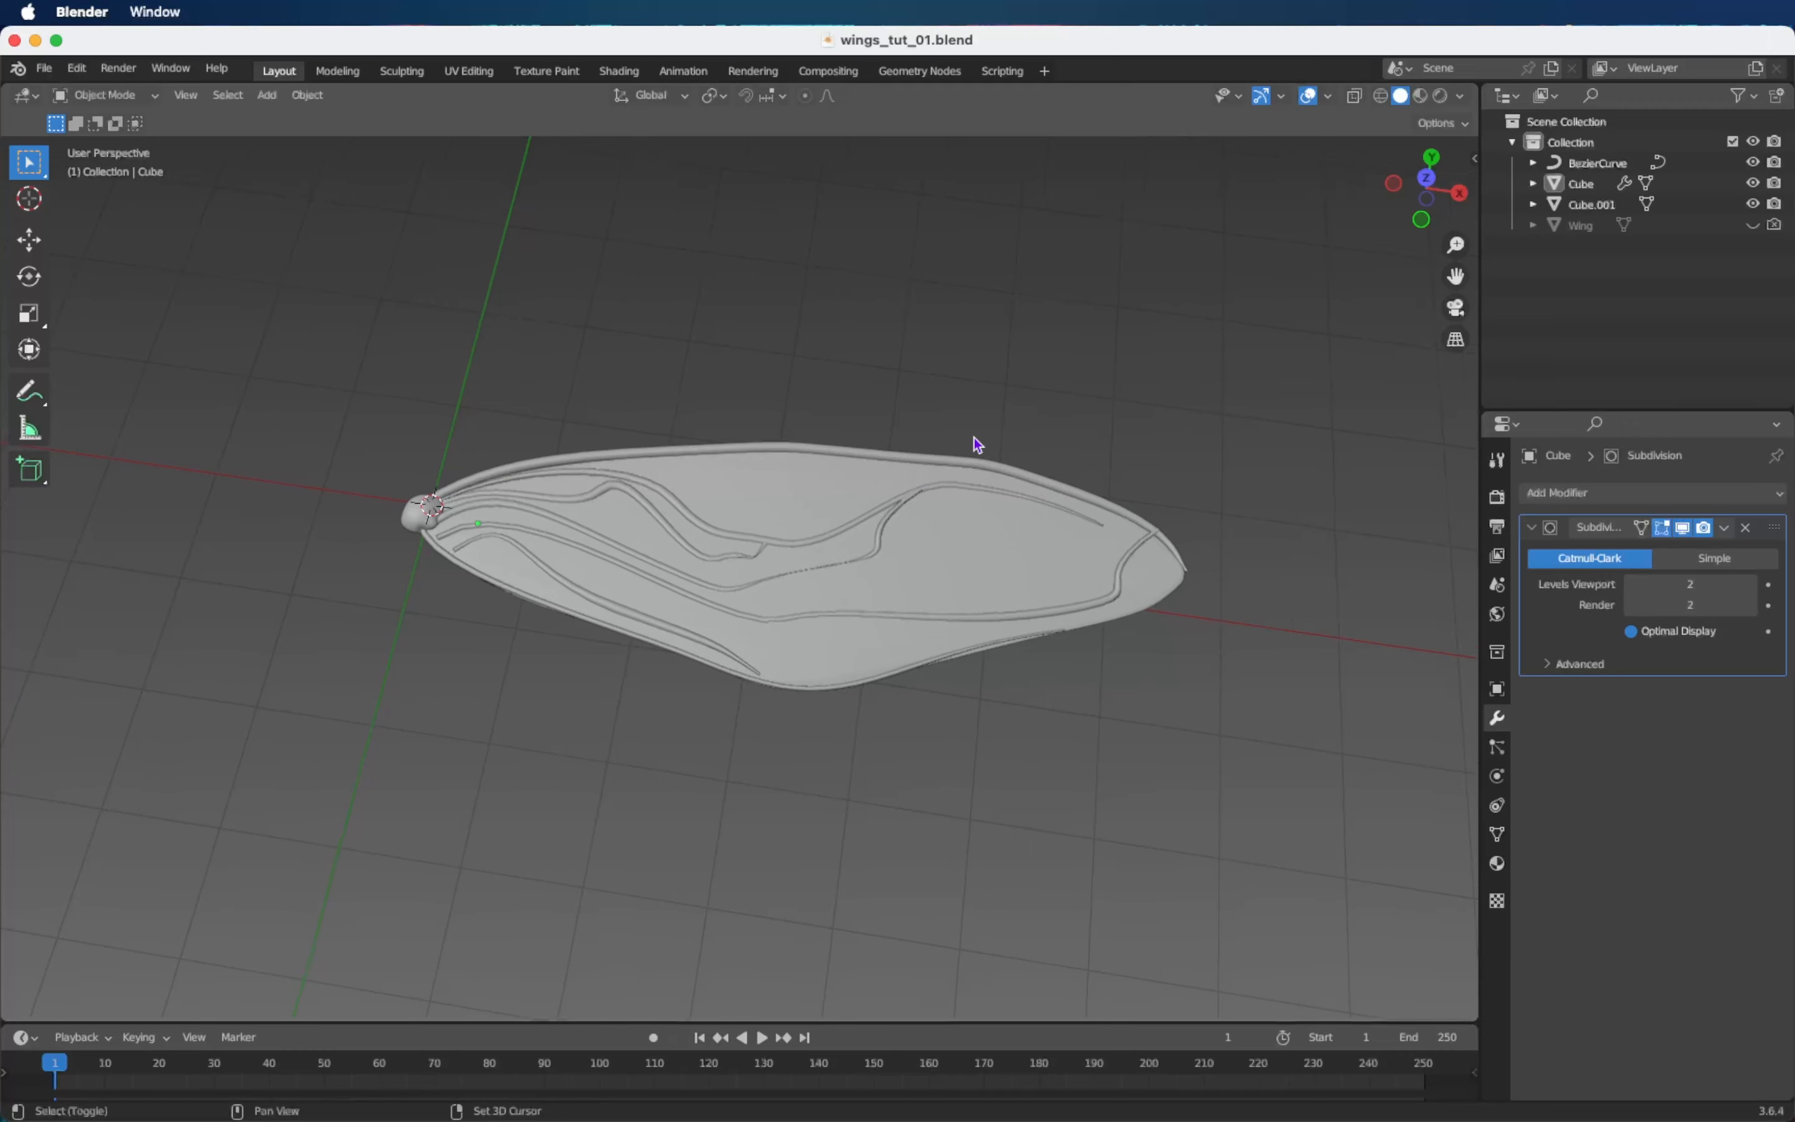
{"action": "left_click", "coordinate": [1009, 570]}
{"action": "scroll", "coordinate": [1009, 570], "scroll_direction": "down", "scroll_amount": 1}
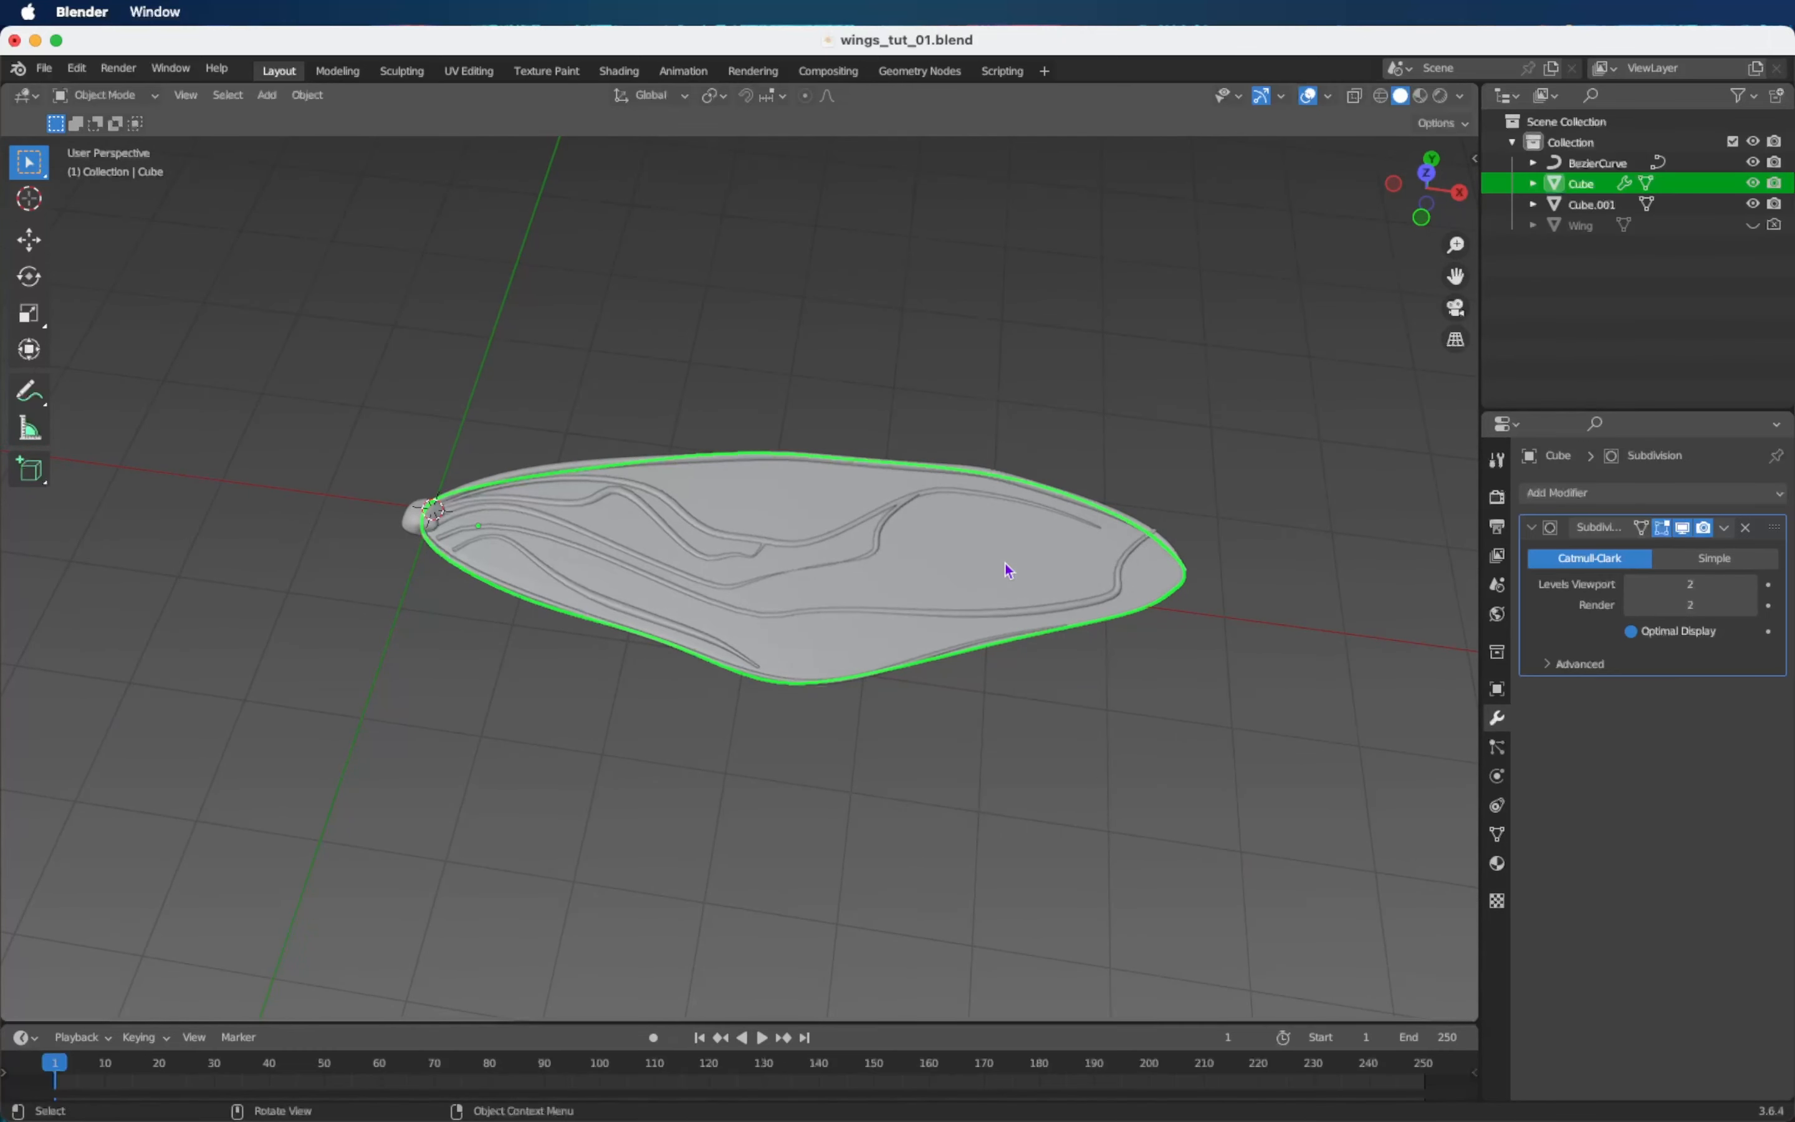
{"action": "key", "text": "shift+d"}
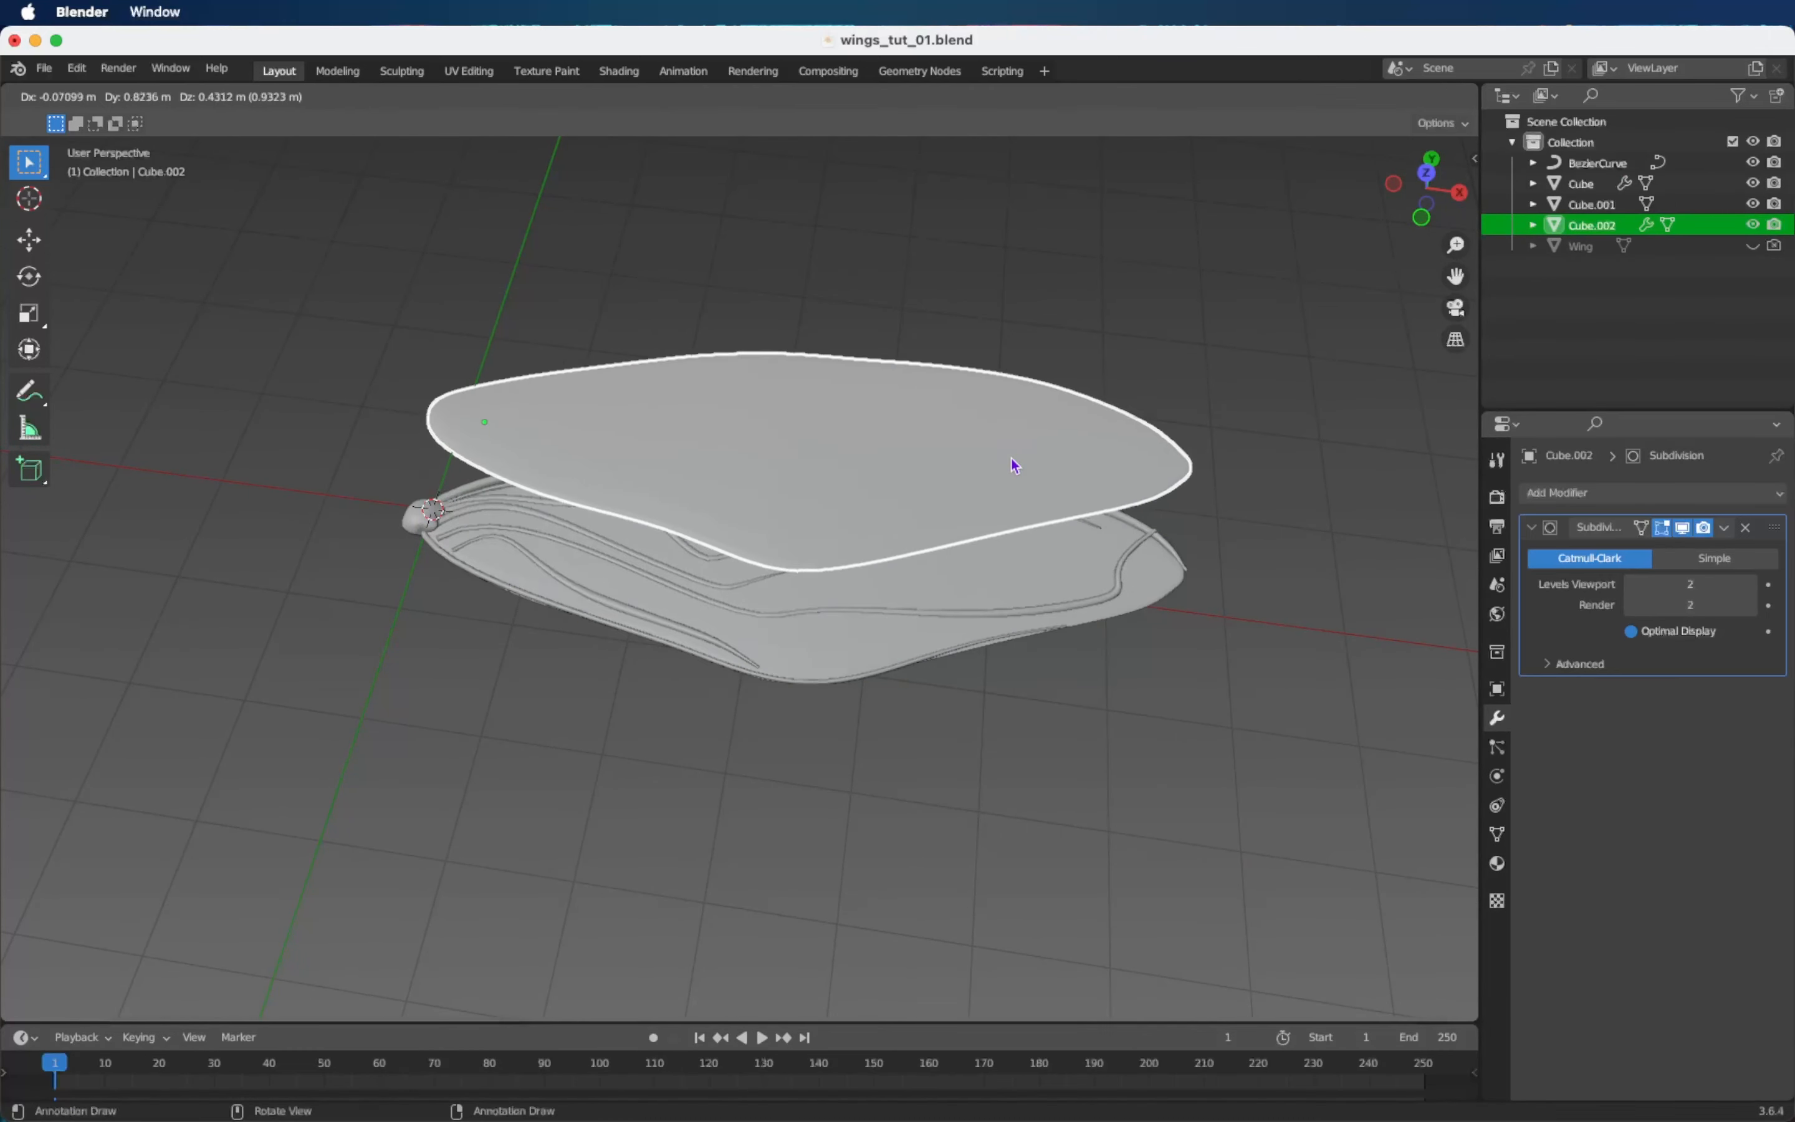
{"action": "right_click", "coordinate": [1015, 464]}
Hide the original membrane and the root joint, leaving the duplicated membrane selected in place.
{"action": "left_click", "coordinate": [1753, 183]}
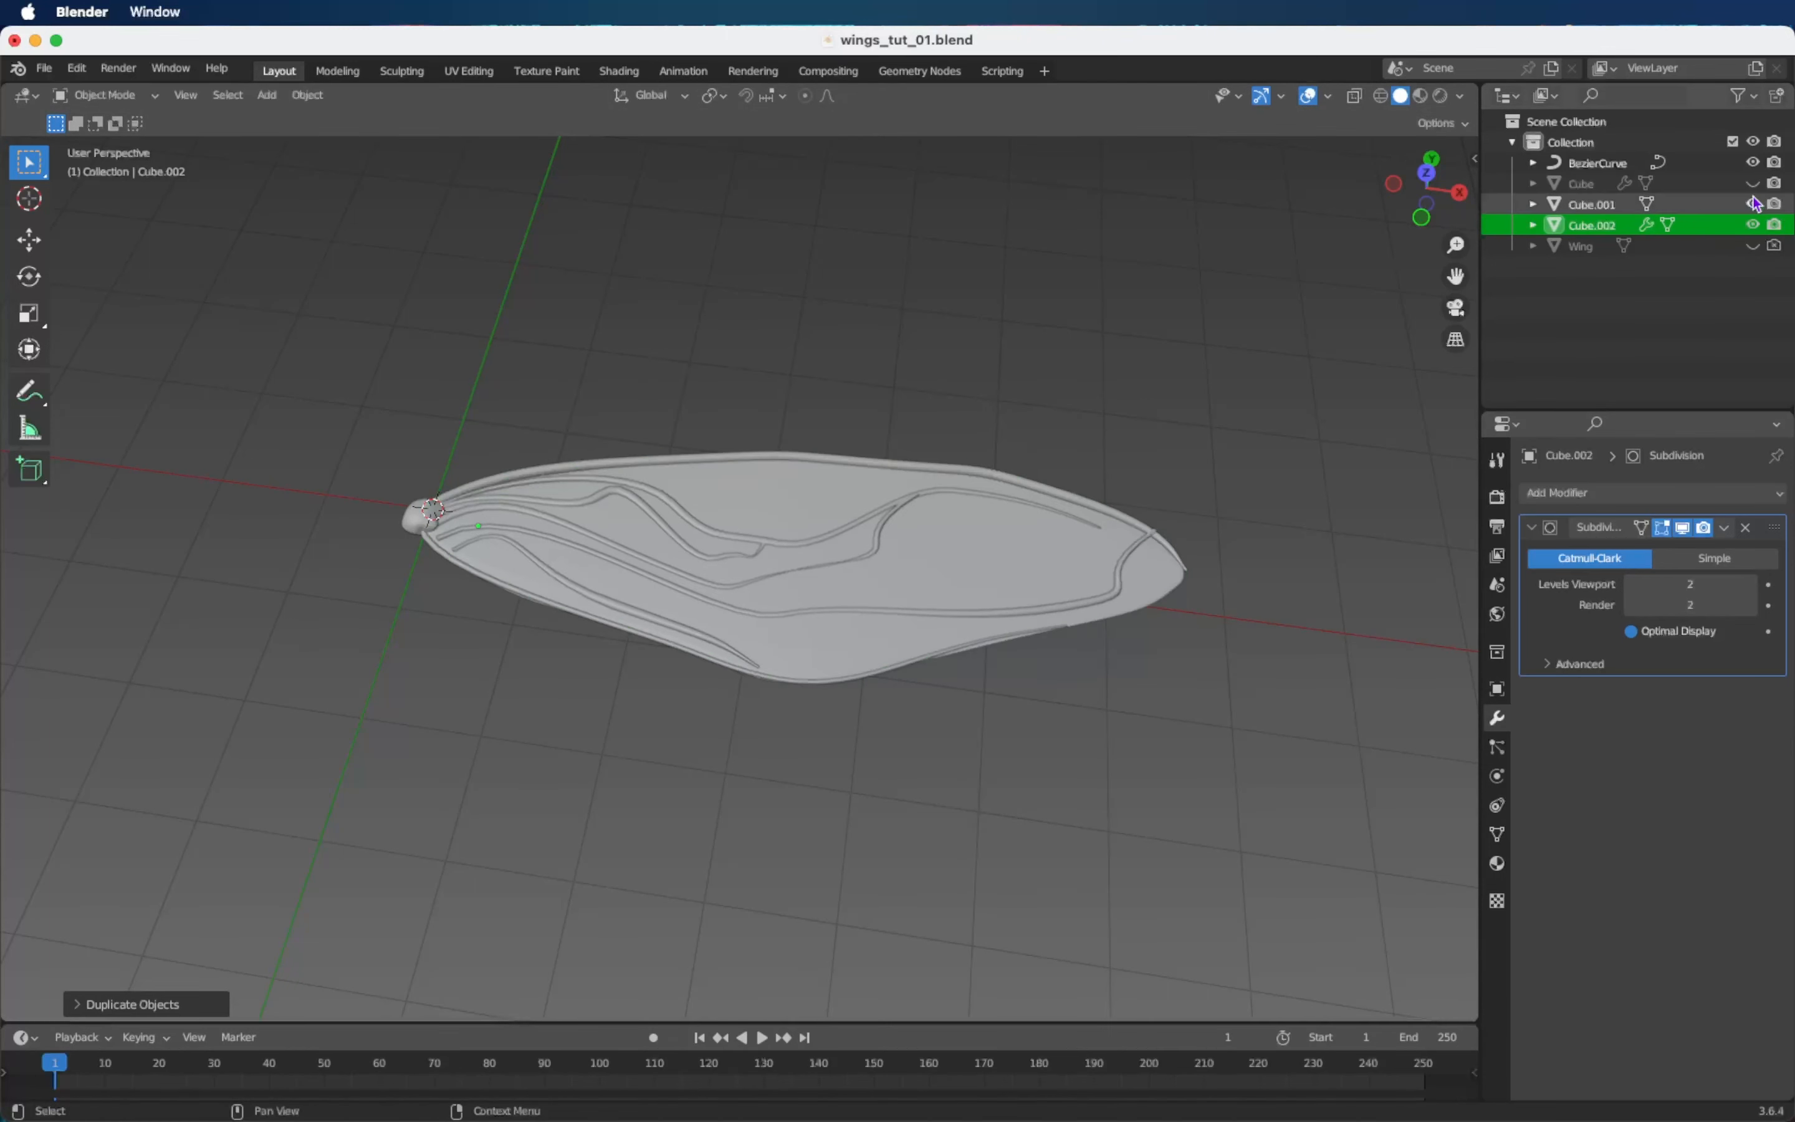
{"action": "left_click", "coordinate": [1753, 183]}
{"action": "left_click", "coordinate": [1753, 204]}
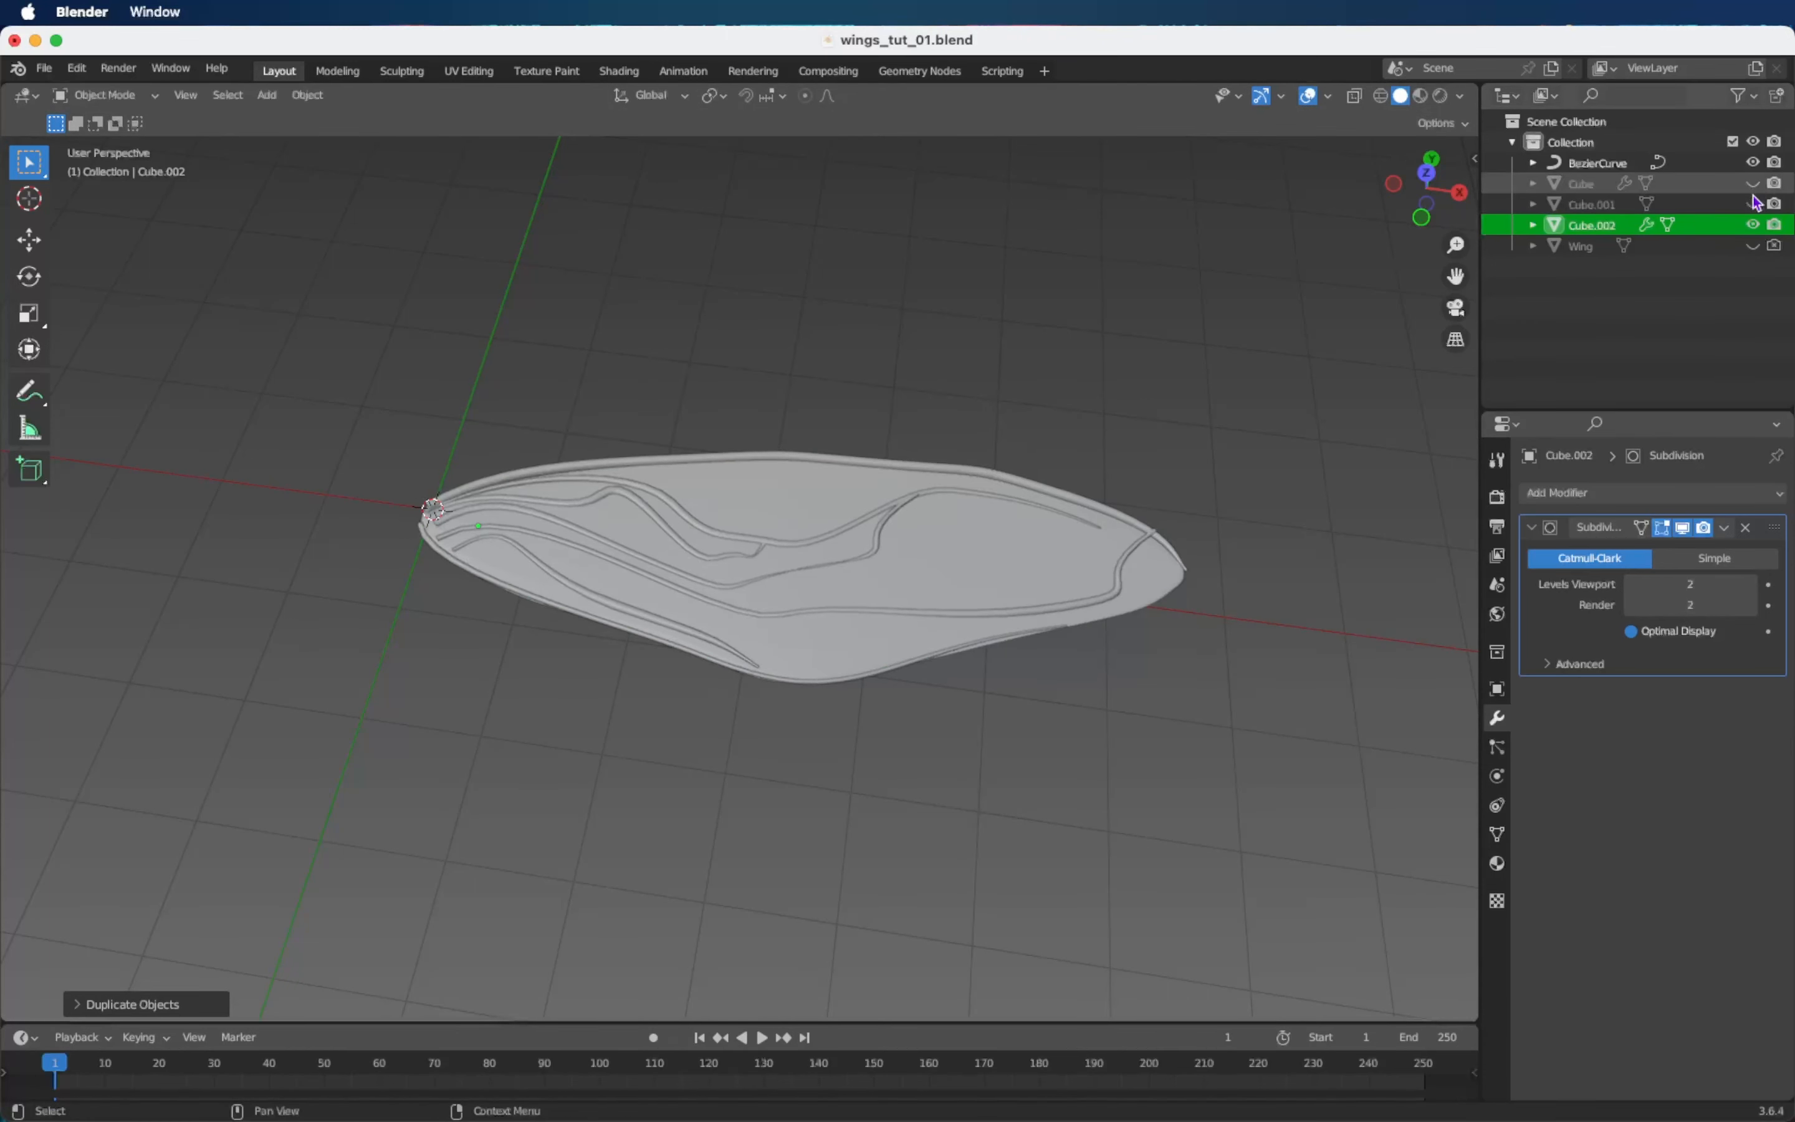
{"action": "left_click", "coordinate": [1628, 234]}
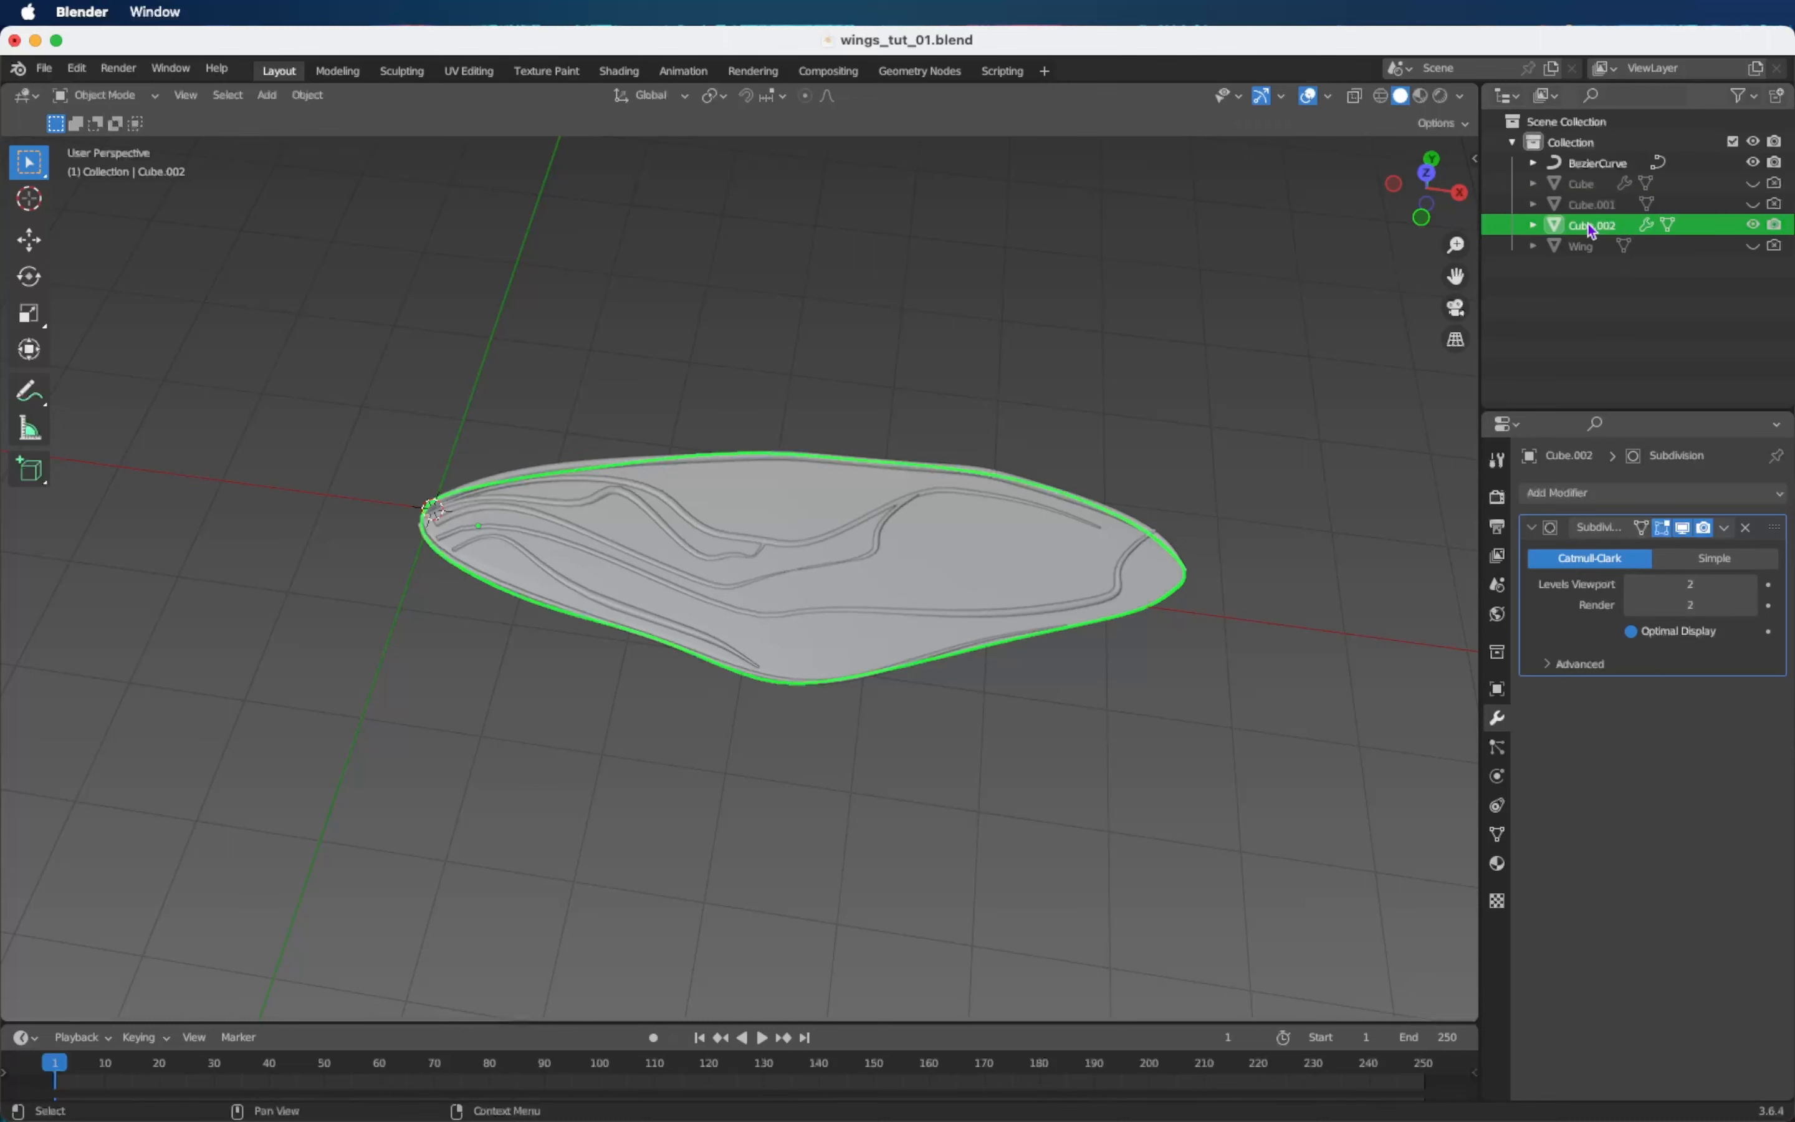
{"action": "key", "text": "g"}
{"action": "right_click", "coordinate": [844, 549]}
Split off a Geometry Node Editor beneath the 3D viewport and create a new node tree for the duplicated membrane.
{"action": "scroll", "coordinate": [844, 549], "scroll_direction": "up", "scroll_amount": 5}
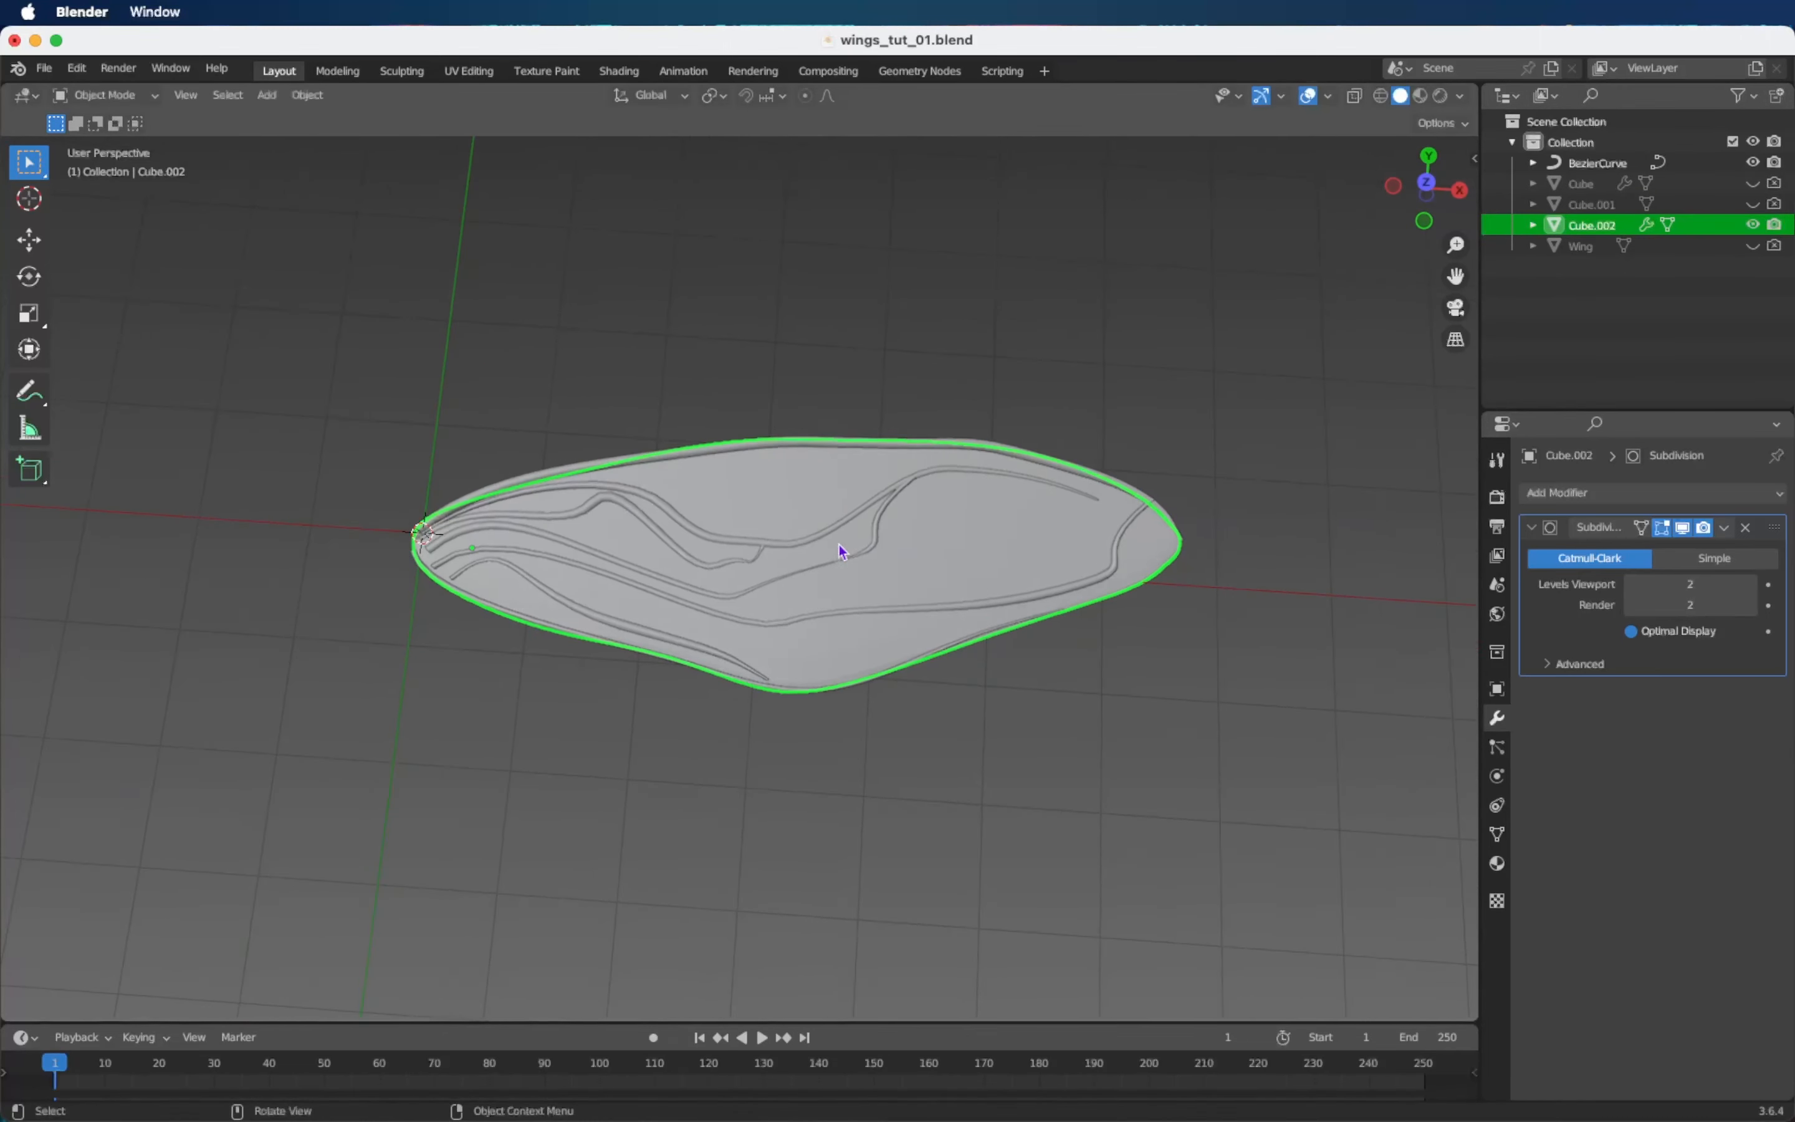
{"action": "scroll", "coordinate": [844, 550], "scroll_direction": "left", "scroll_amount": 1, "text": "shift"}
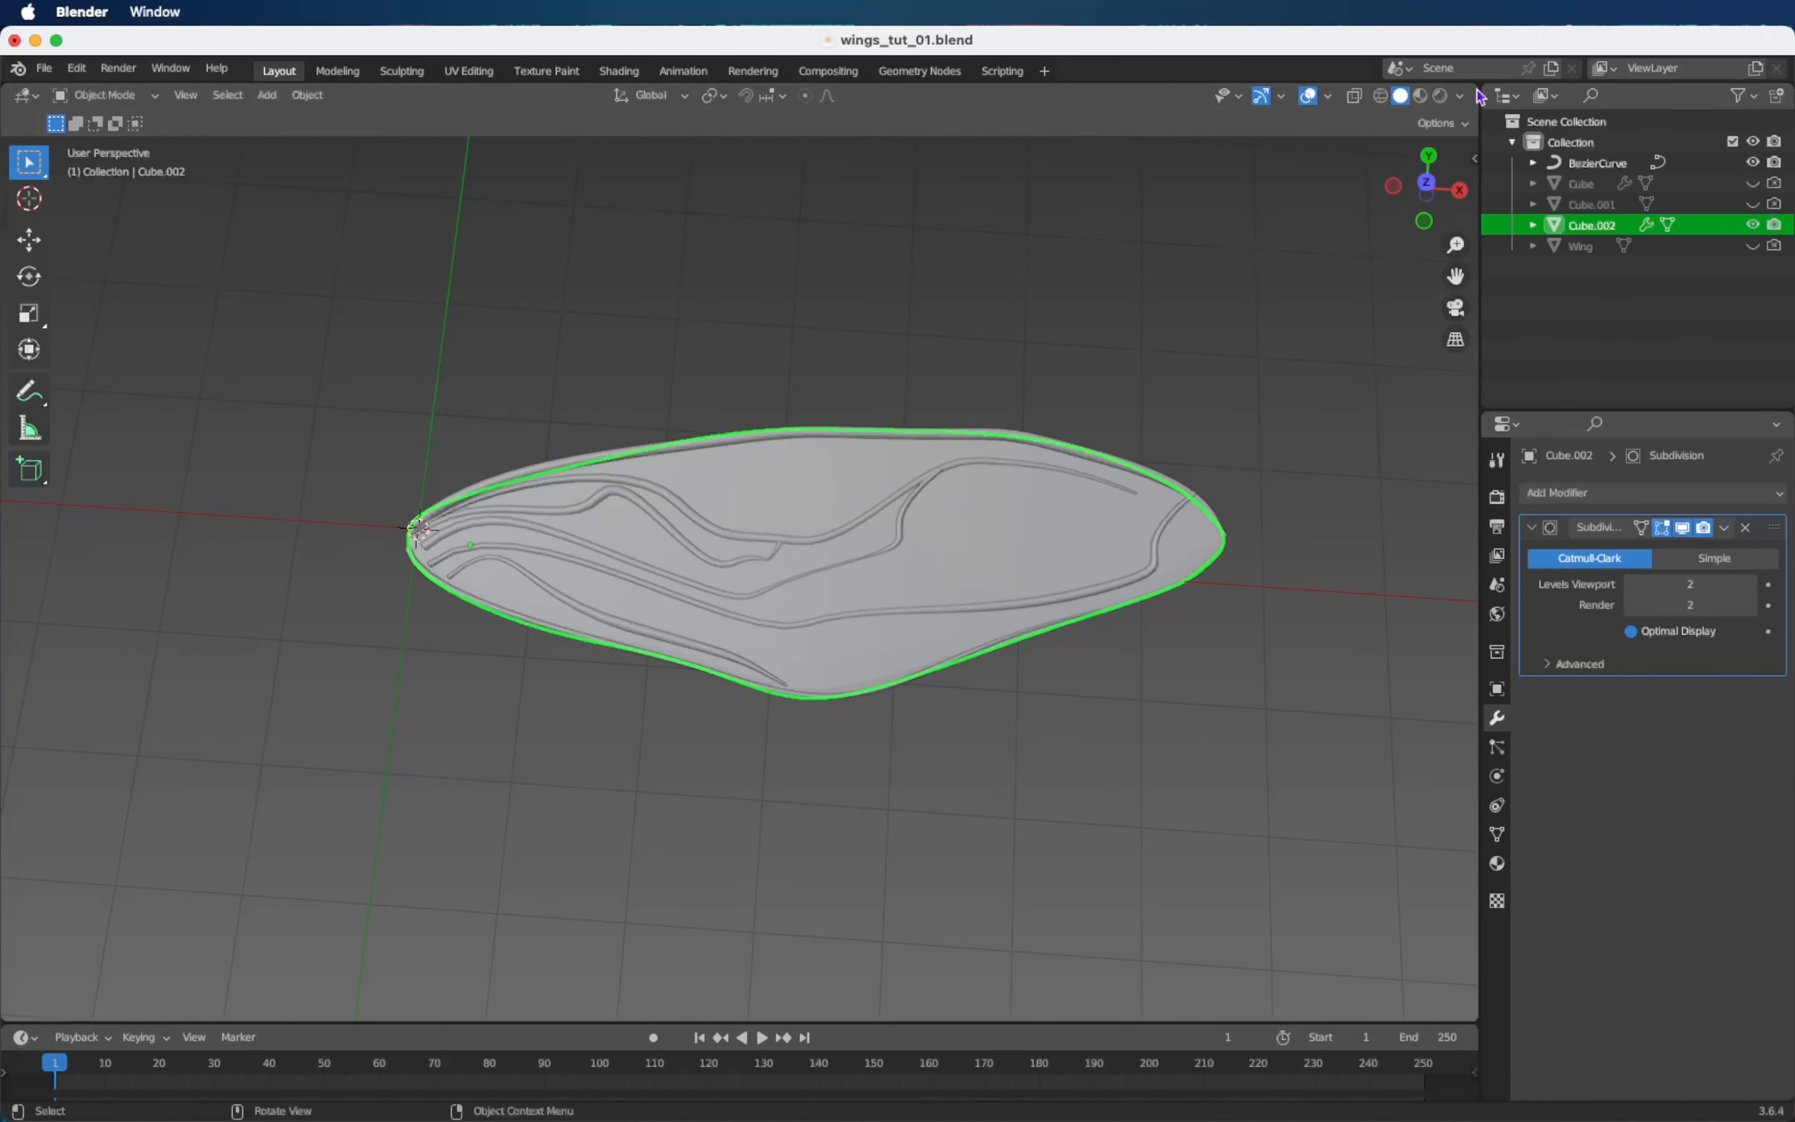
{"action": "left_click_drag", "start_coordinate": [1479, 97], "coordinate": [1476, 568]}
{"action": "left_click", "coordinate": [106, 579]}
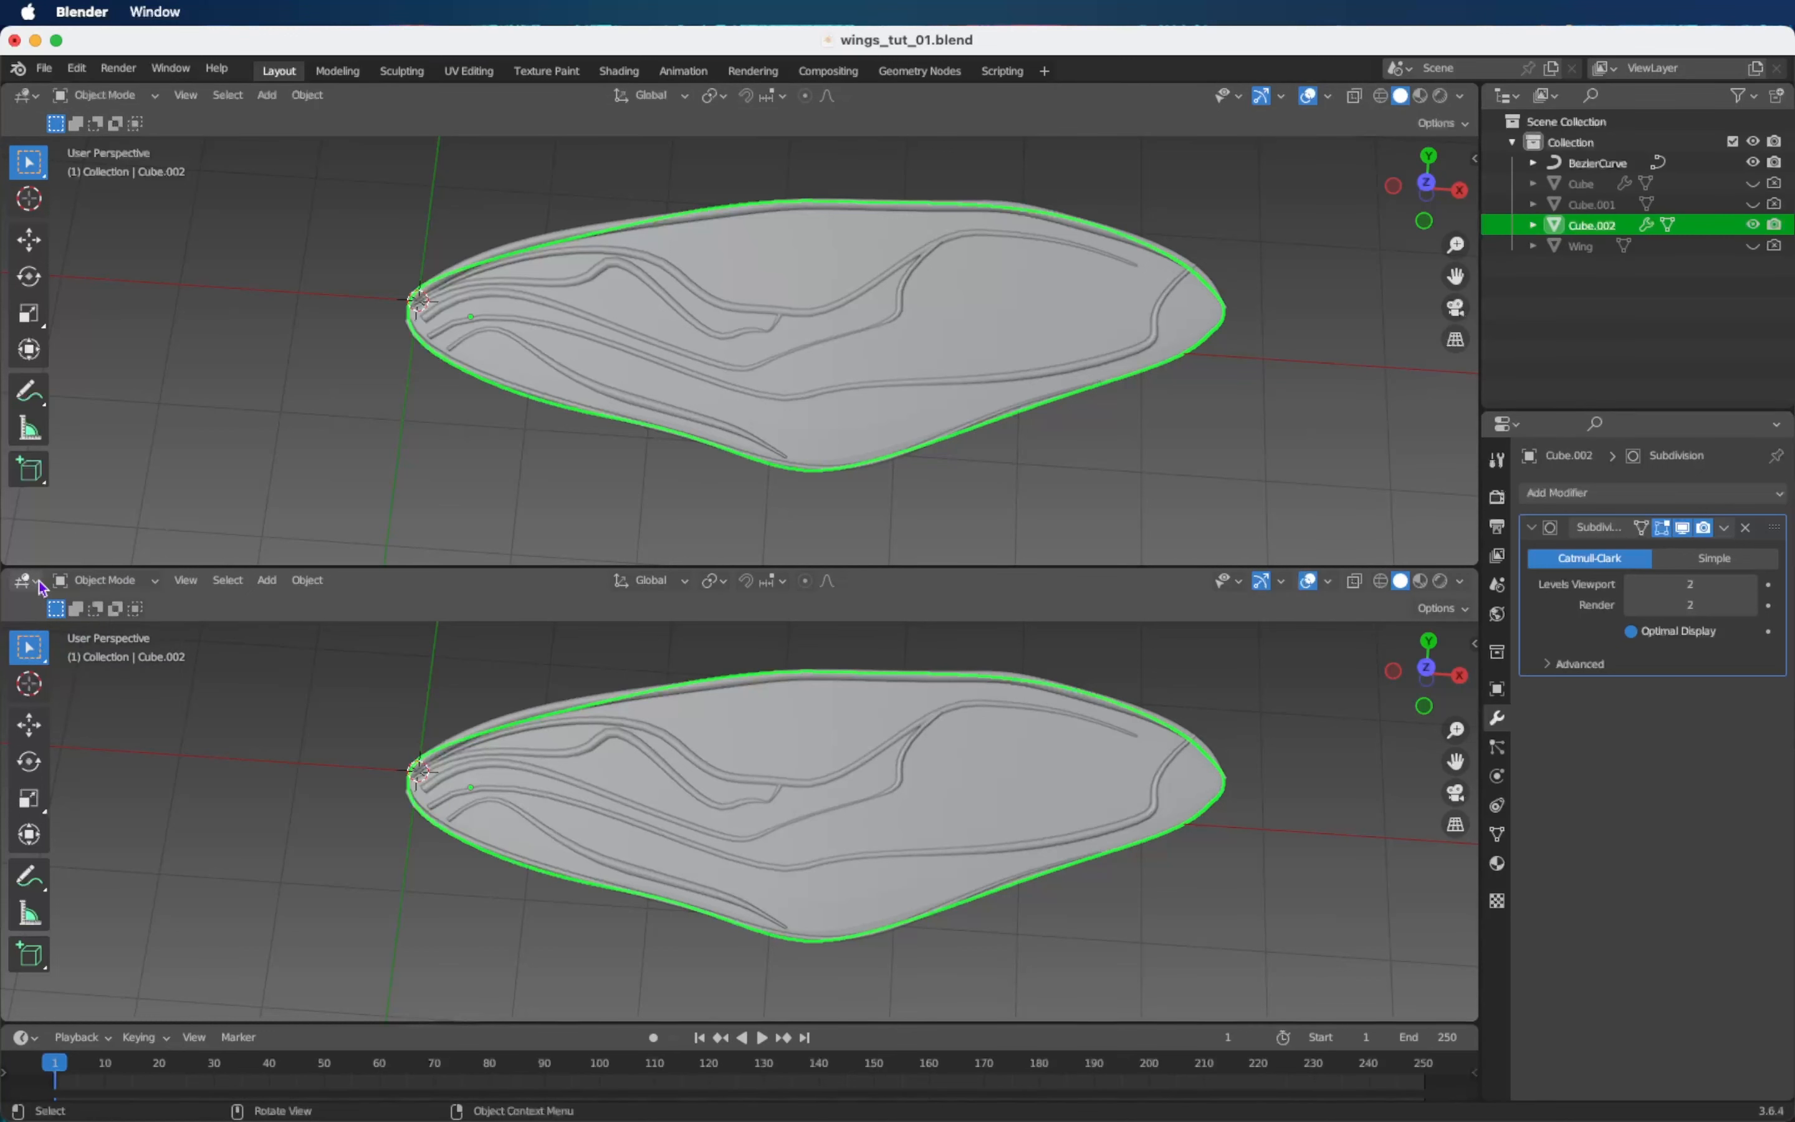
{"action": "left_click", "coordinate": [39, 581]}
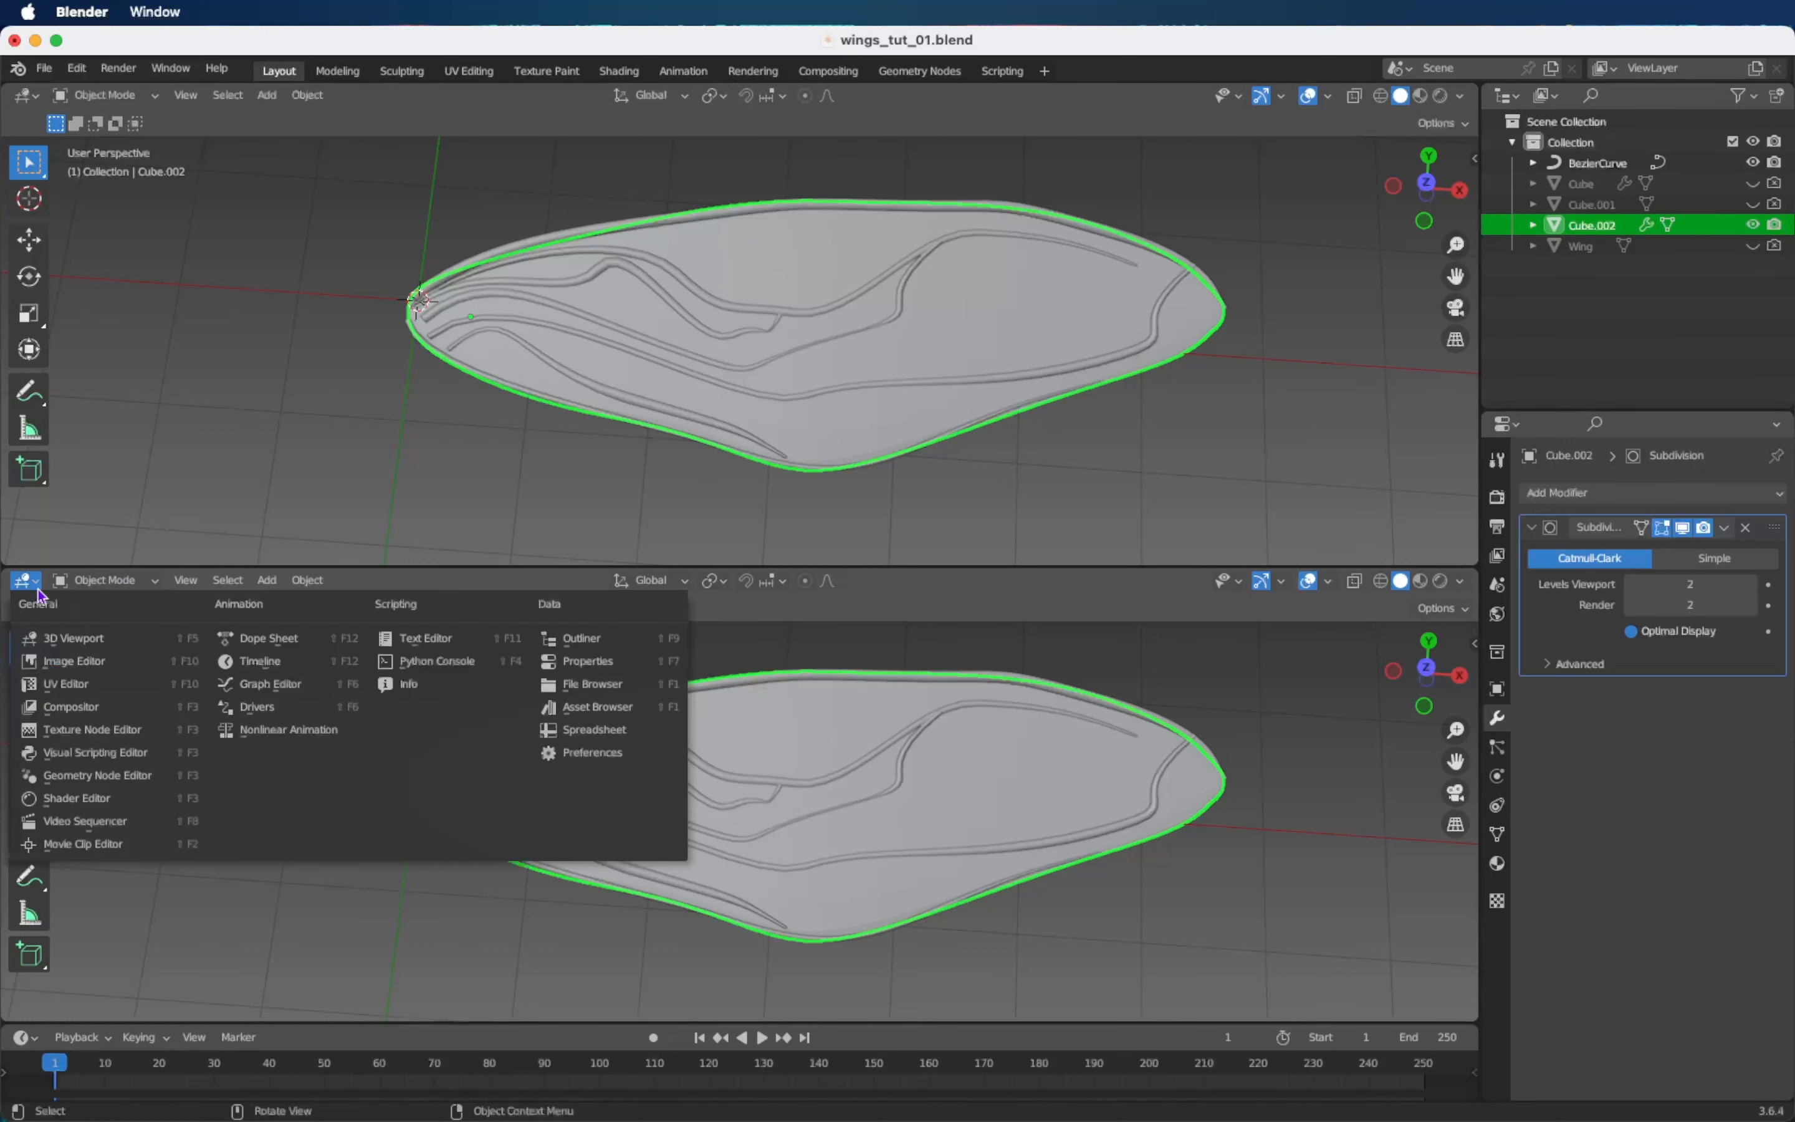
{"action": "left_click", "coordinate": [137, 776]}
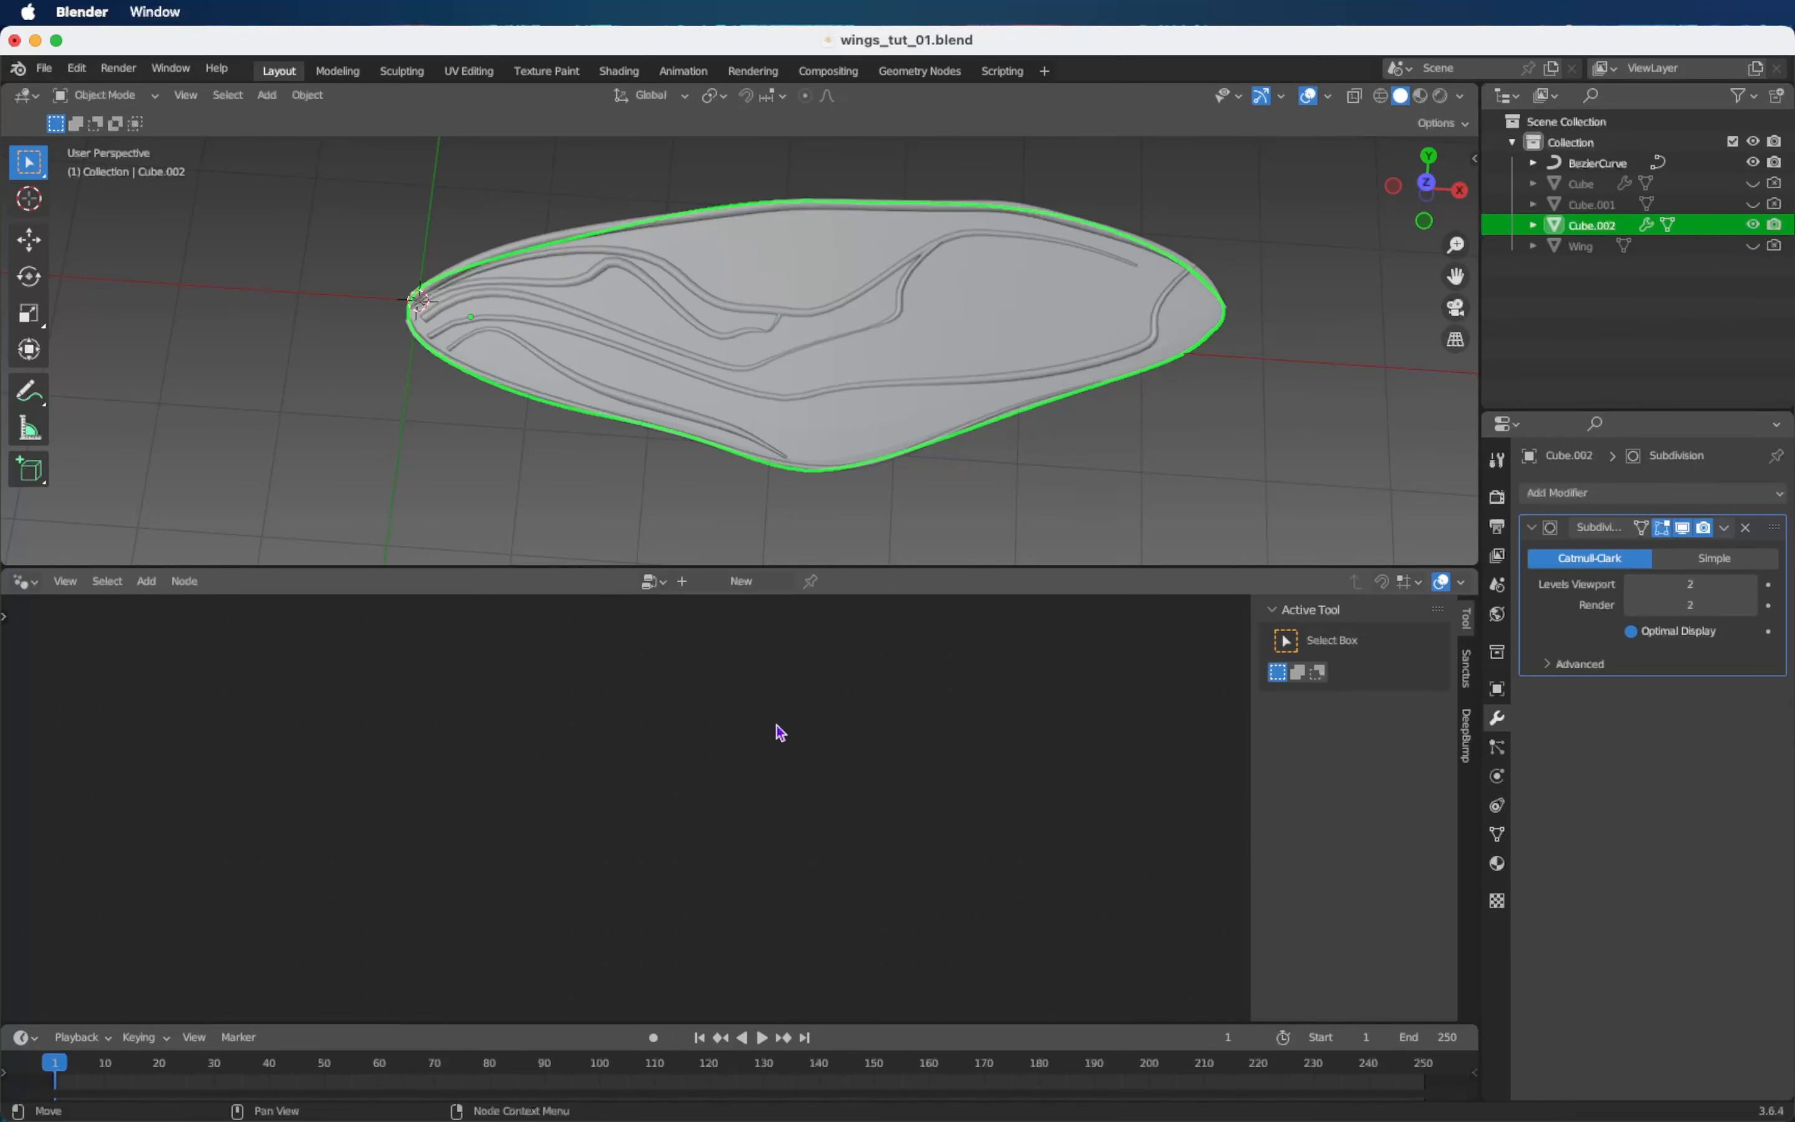
{"action": "left_click", "coordinate": [738, 582]}
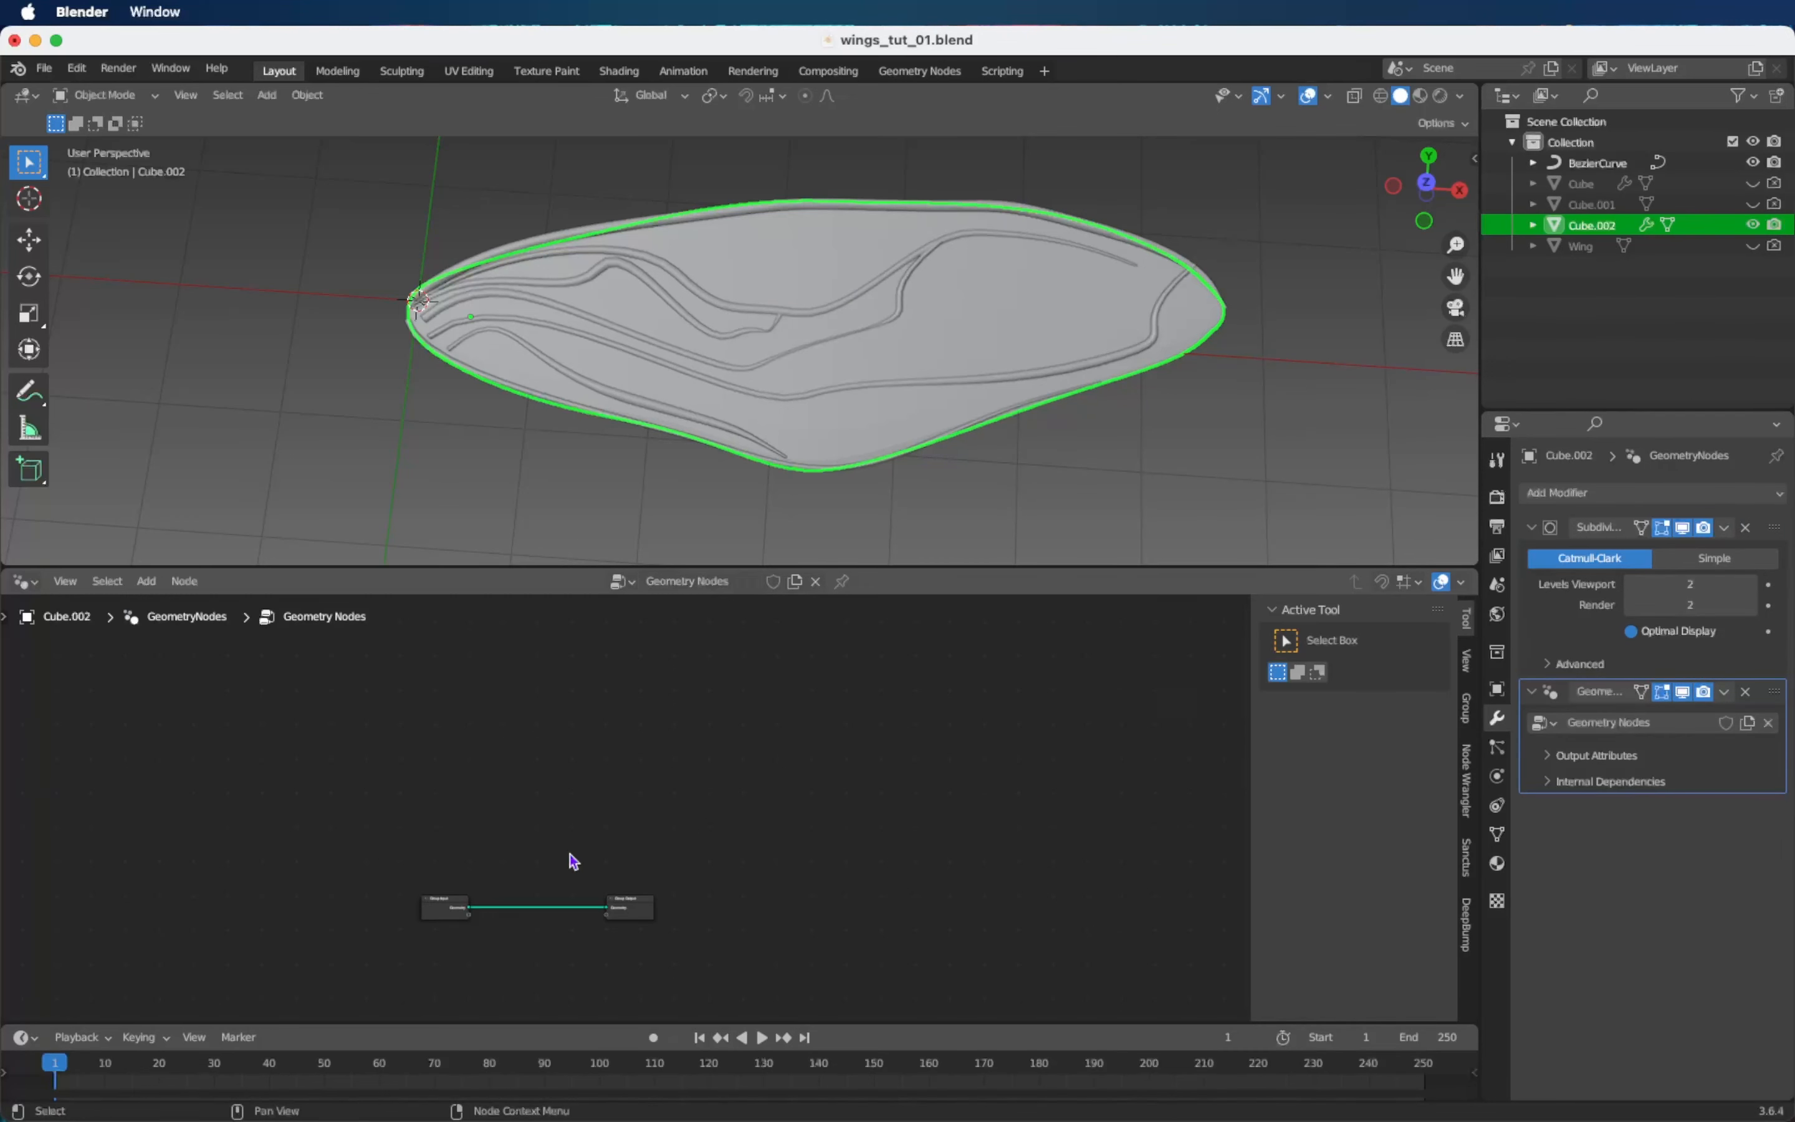
{"action": "key", "text": "Home"}
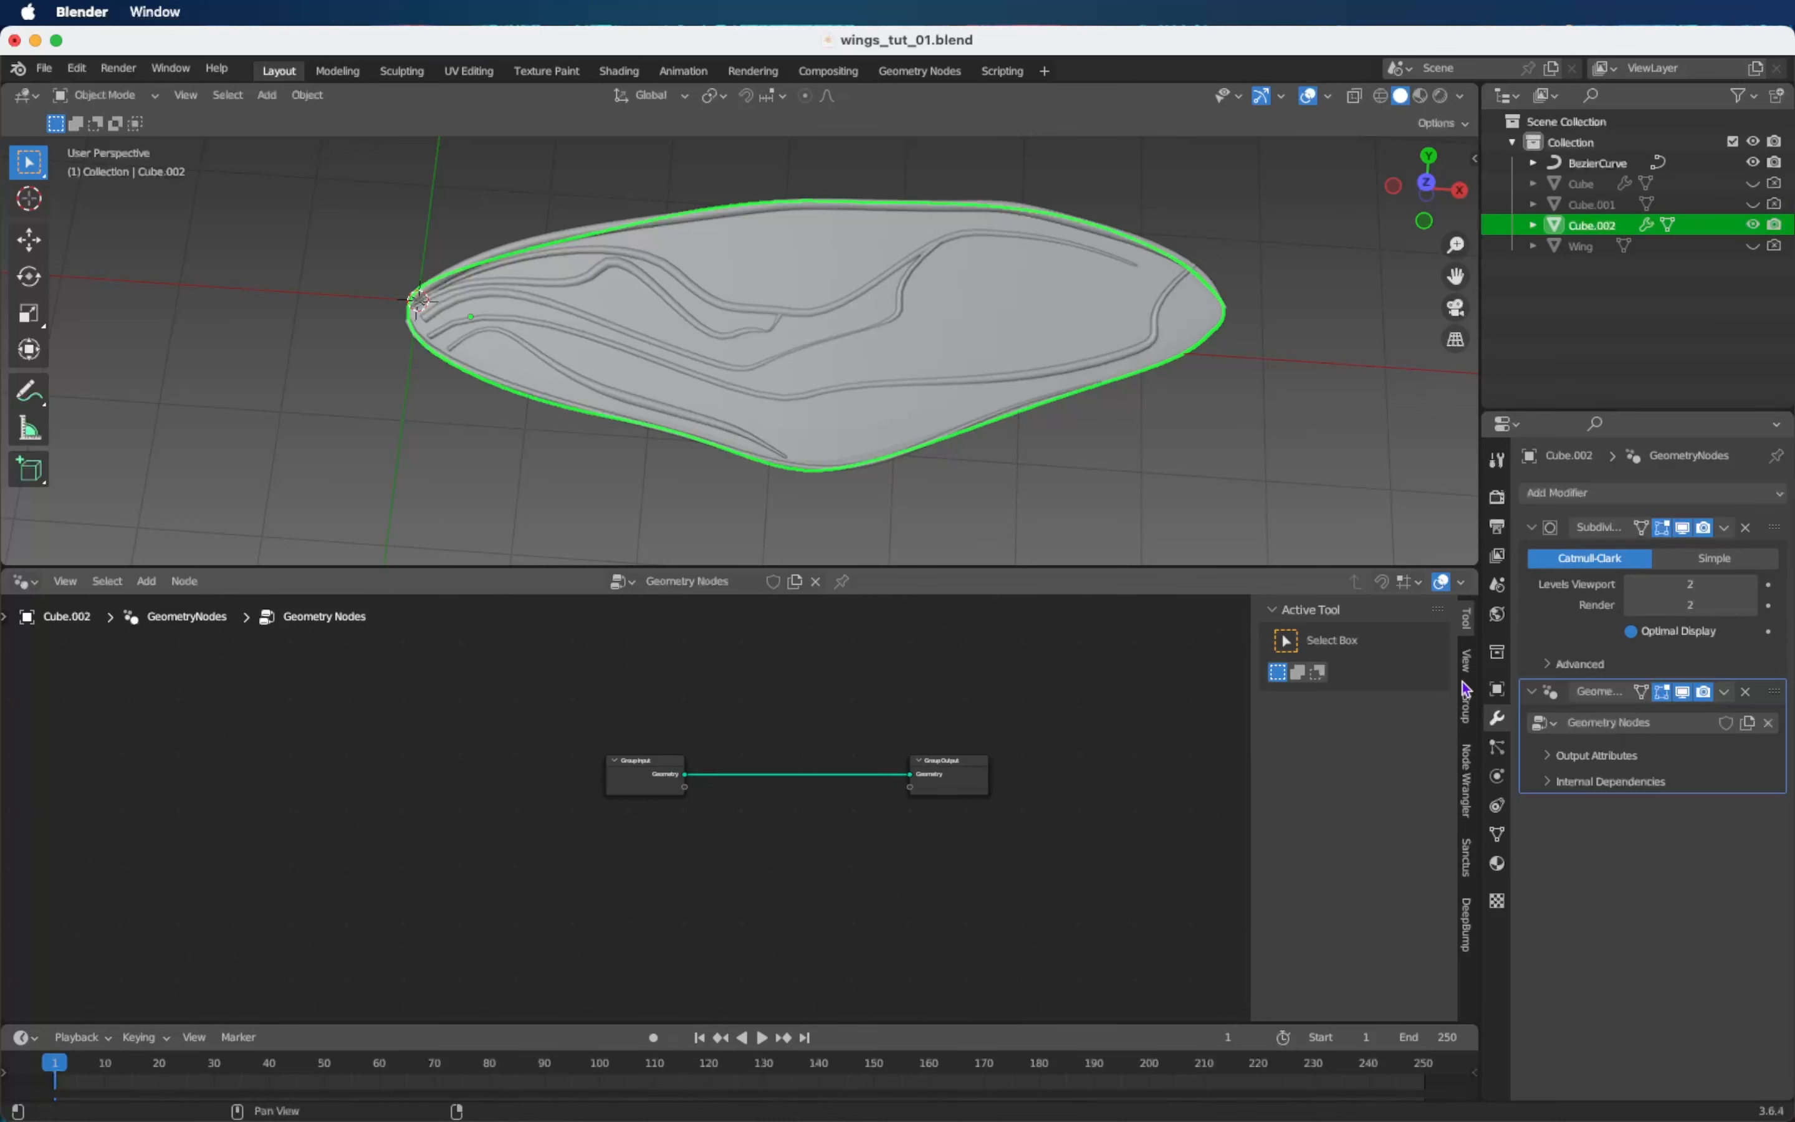
Add a Wireframe modifier to the duplicated membrane and make its Geometry Nodes modifier active again.
{"action": "left_click", "coordinate": [1619, 494]}
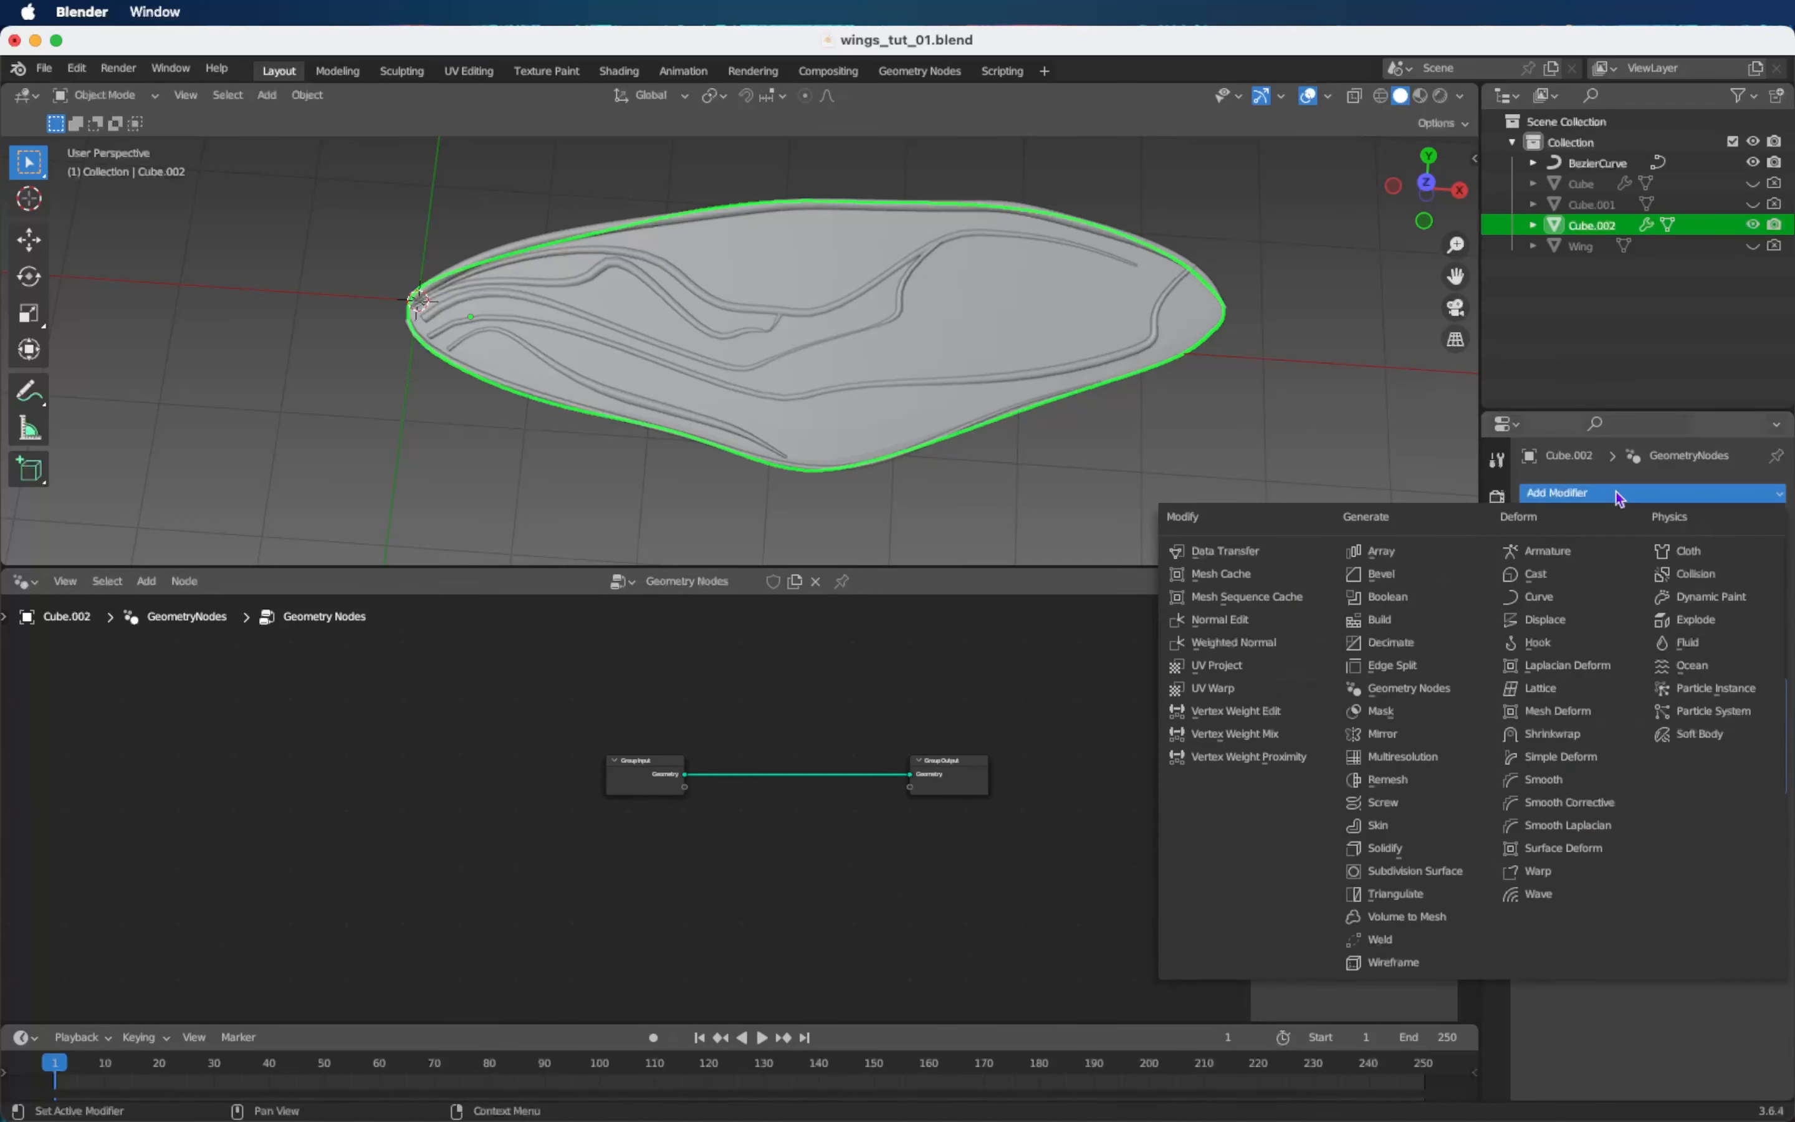
{"action": "left_click", "coordinate": [1395, 963]}
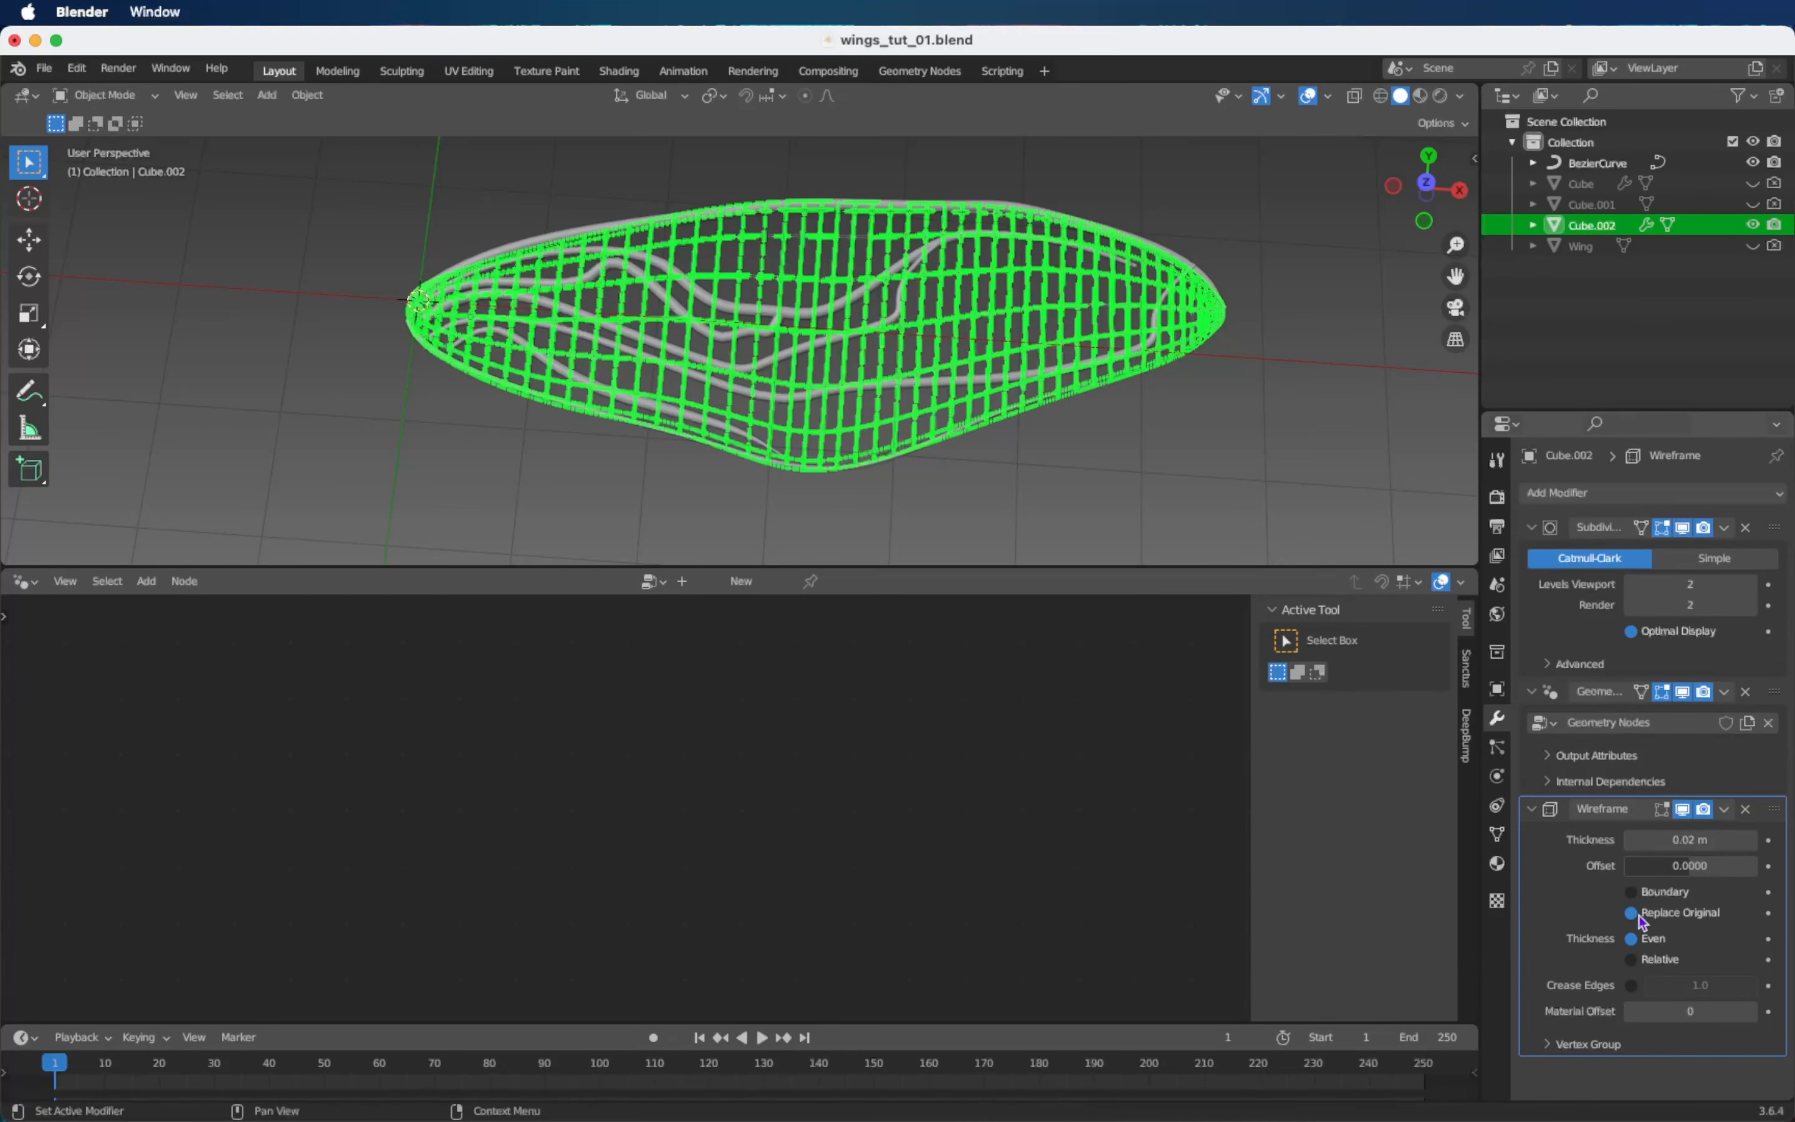
{"action": "left_click", "coordinate": [1780, 701]}
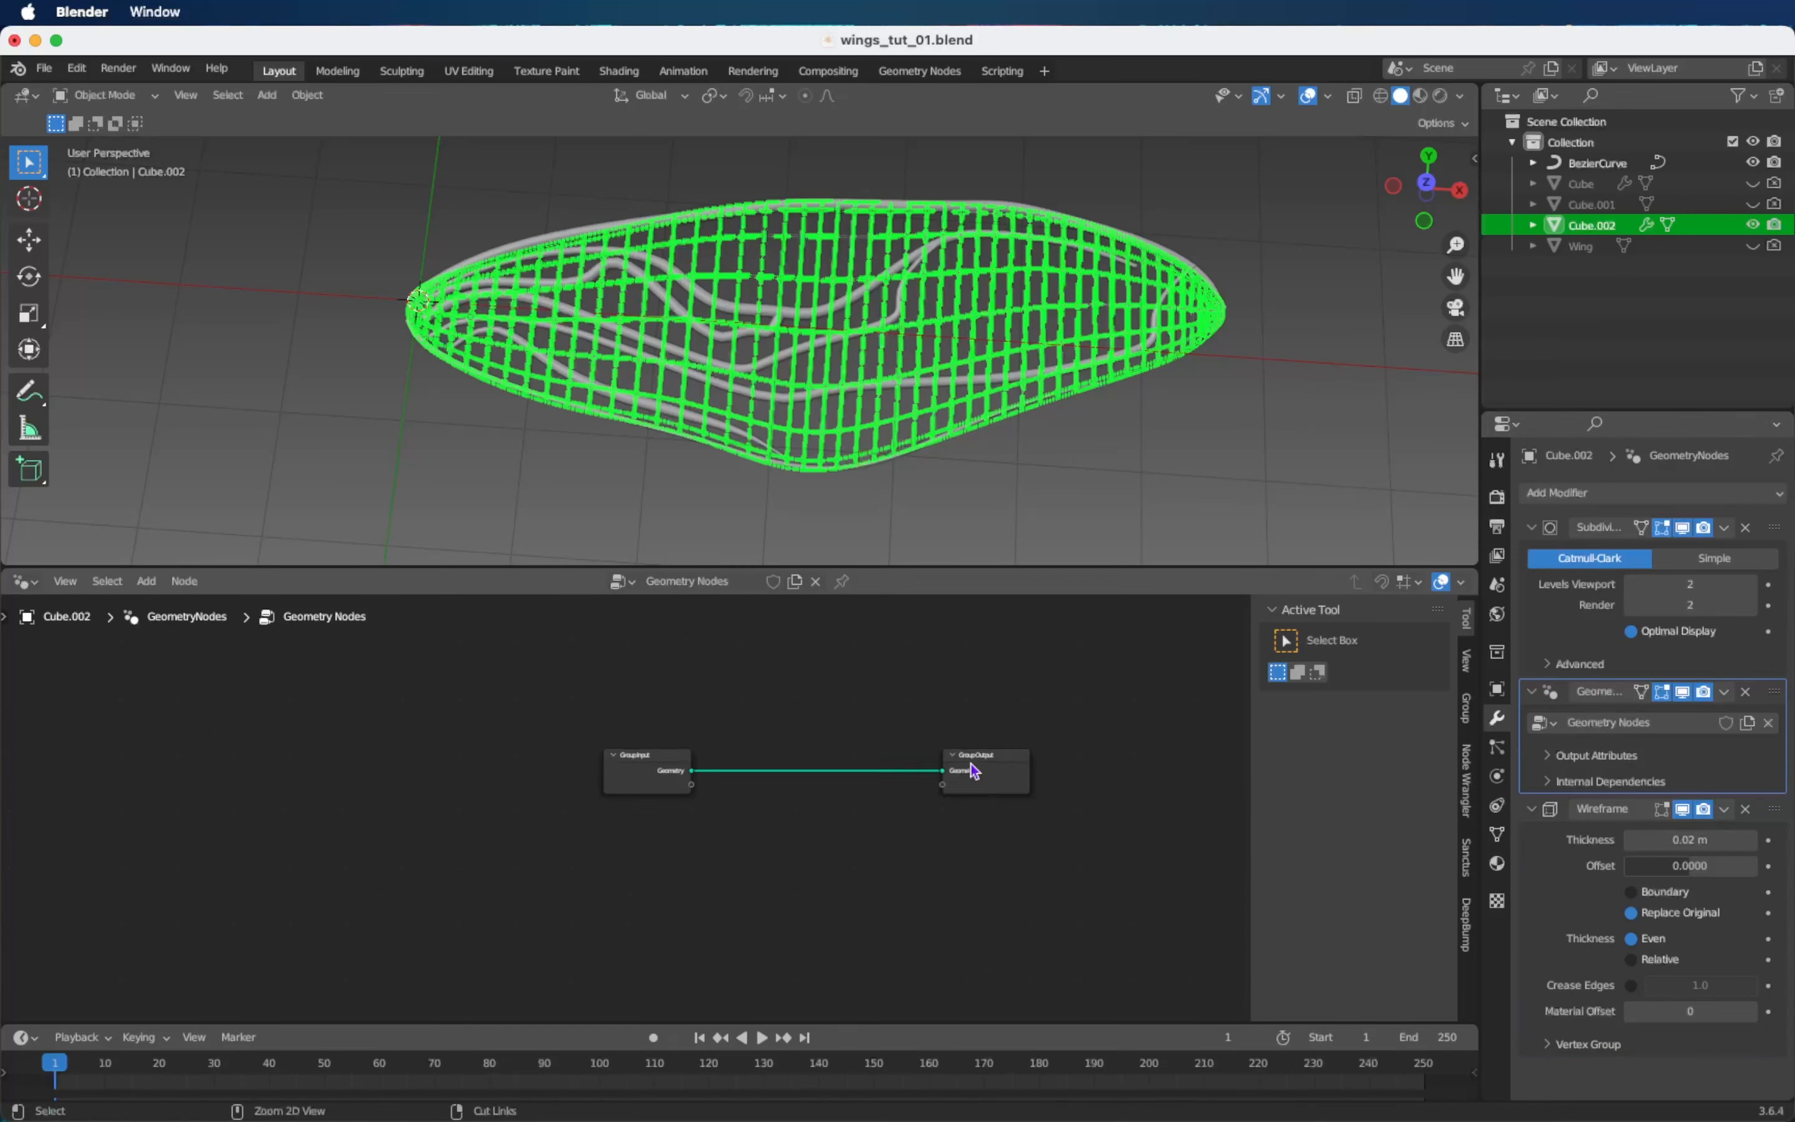
Hide the node editor's sidebar and bring the Group Input and Group Output nodes into close view.
{"action": "scroll", "coordinate": [971, 770], "scroll_direction": "up", "scroll_amount": 5}
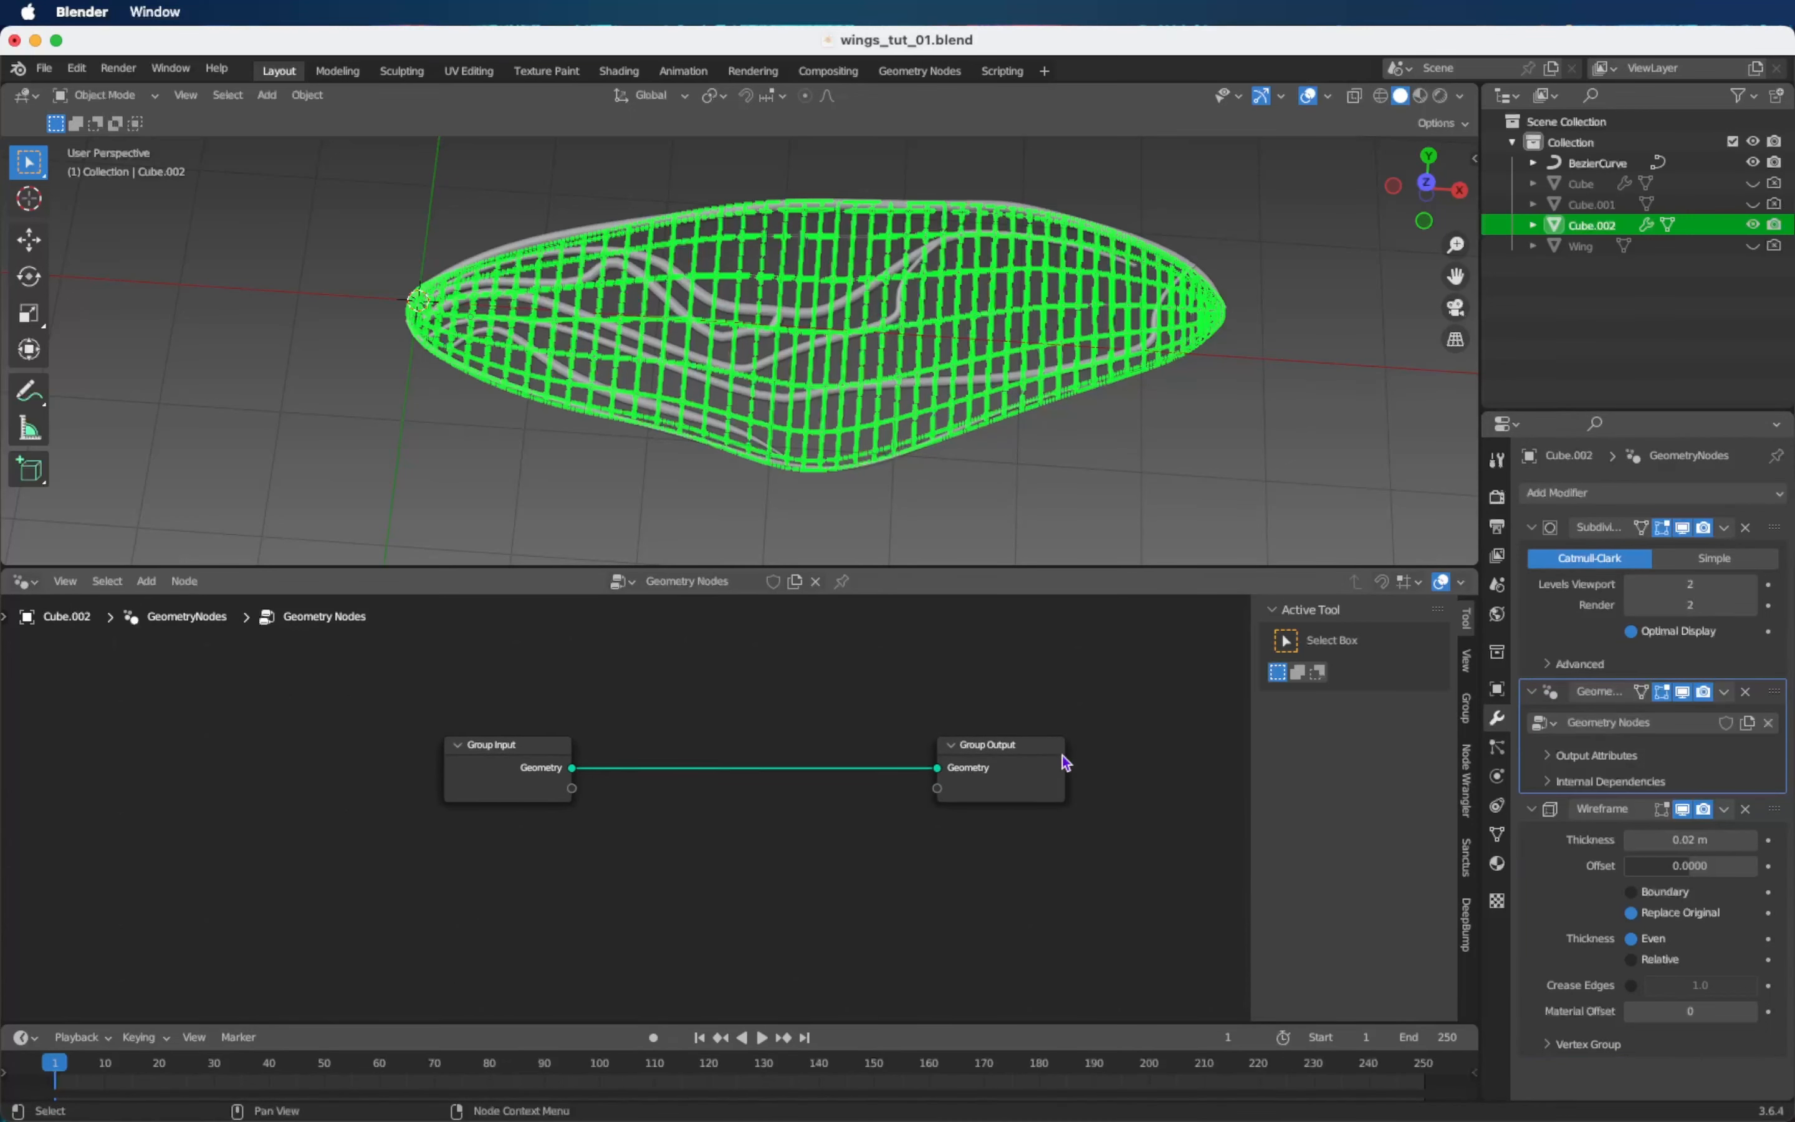
{"action": "scroll", "coordinate": [1098, 761], "scroll_direction": "right", "scroll_amount": 2}
{"action": "key", "text": "n"}
{"action": "scroll", "coordinate": [1116, 753], "scroll_direction": "right", "scroll_amount": 1}
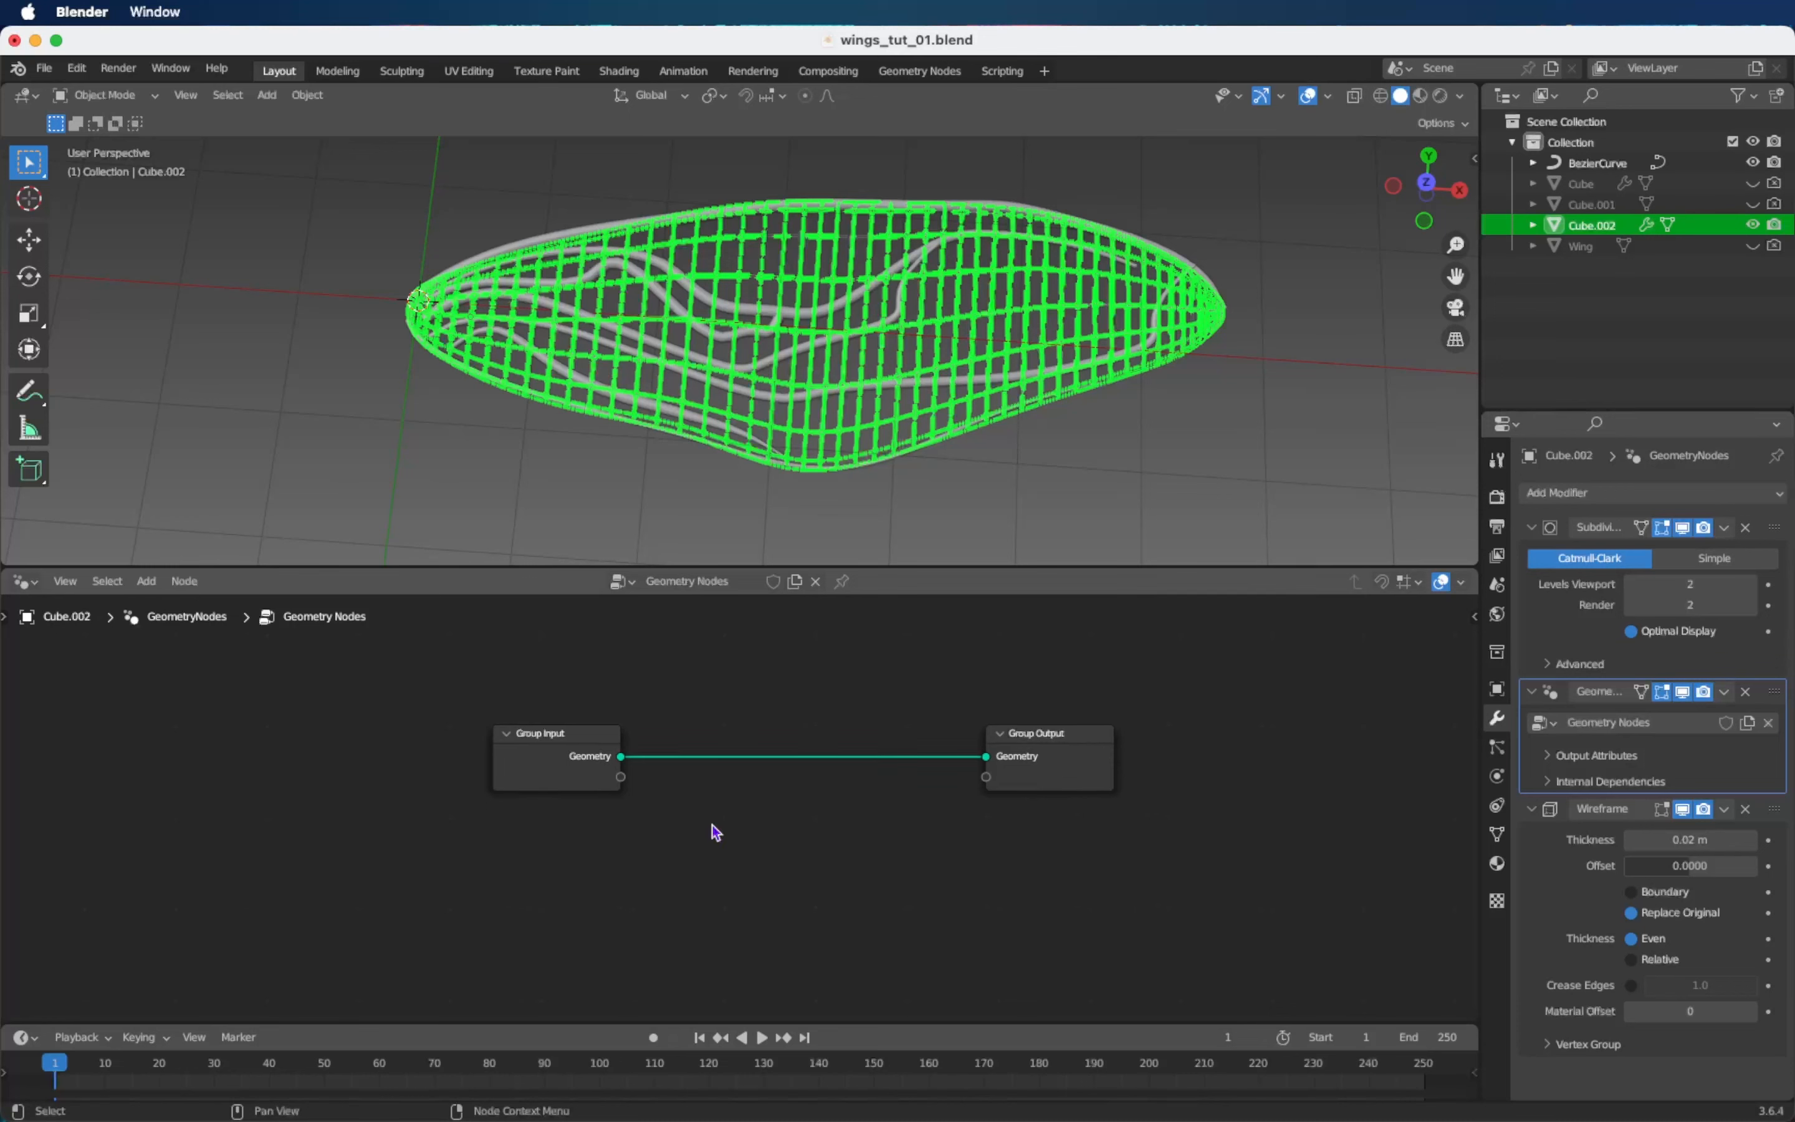
Insert a Dual Mesh node between the Group Input and Group Output nodes.
{"action": "scroll", "coordinate": [711, 826], "scroll_direction": "right", "scroll_amount": 1}
{"action": "key", "text": "shift+a"}
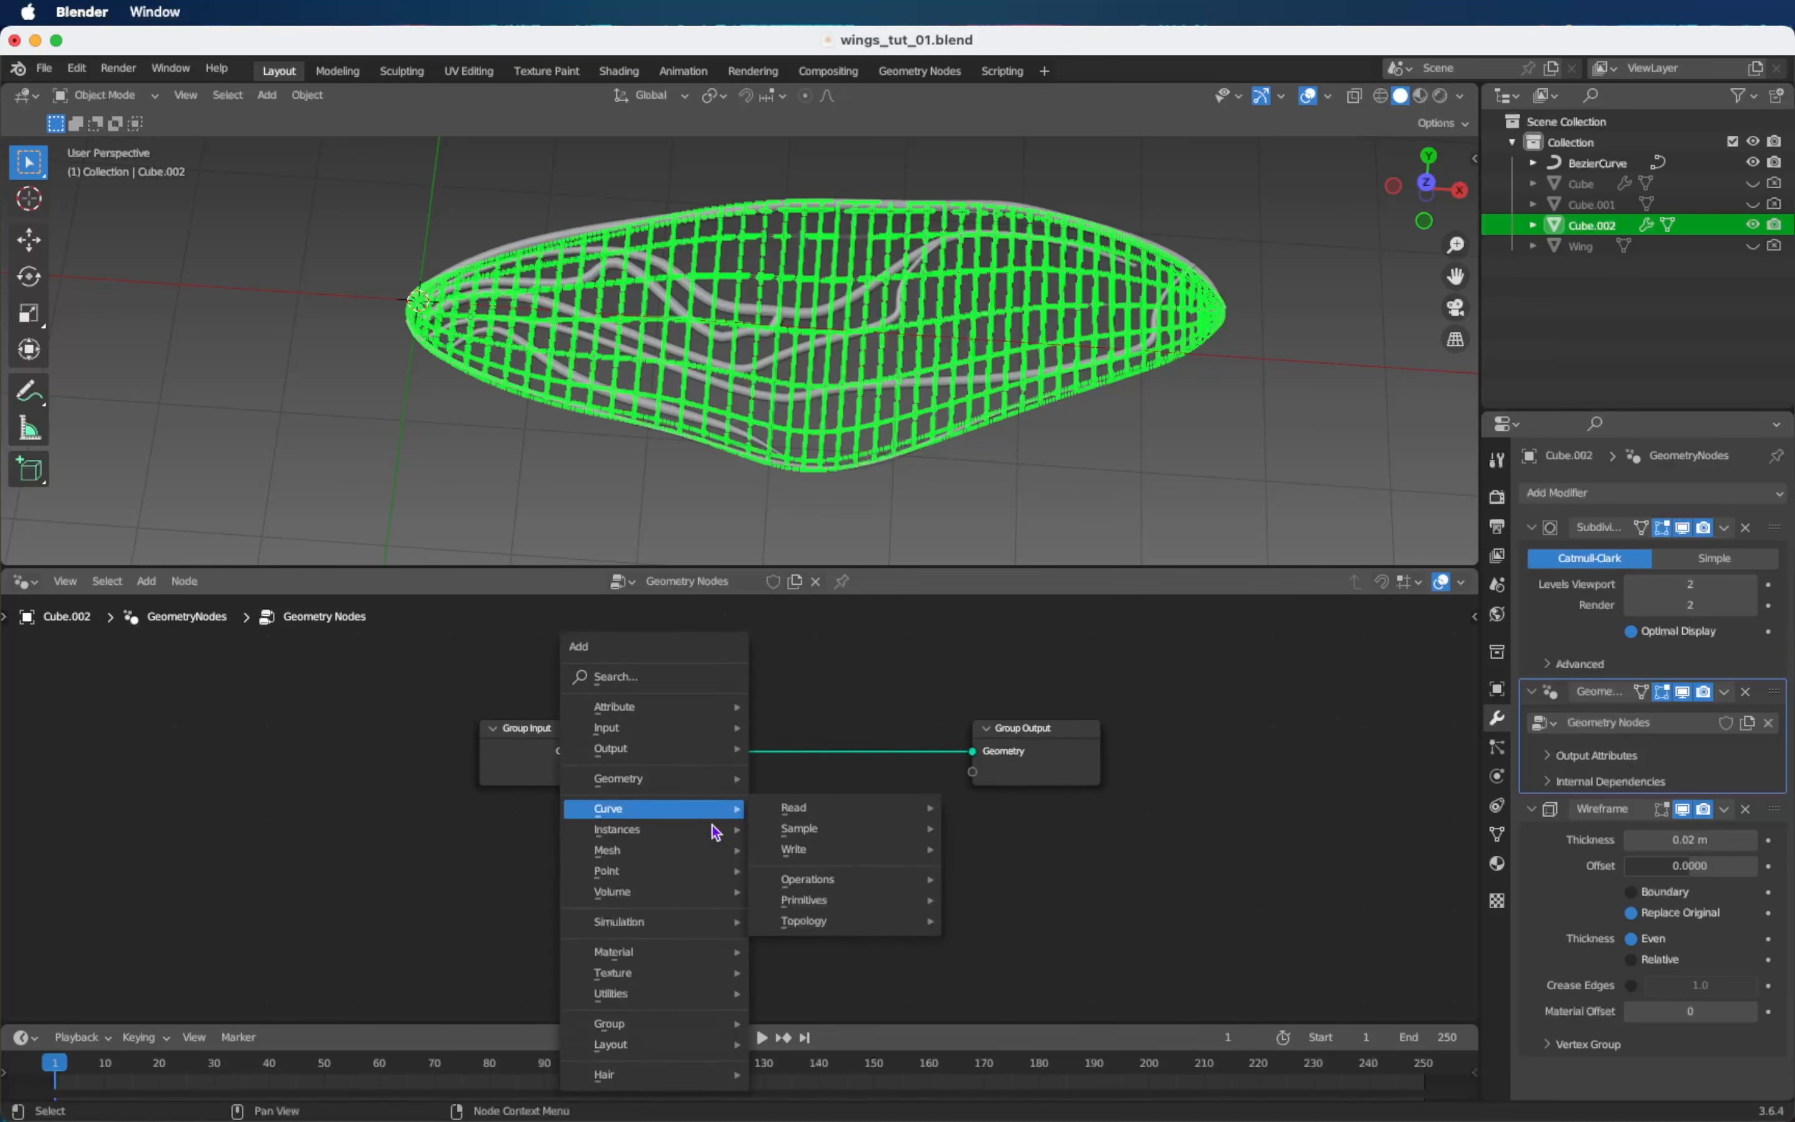
{"action": "left_click", "coordinate": [703, 677]}
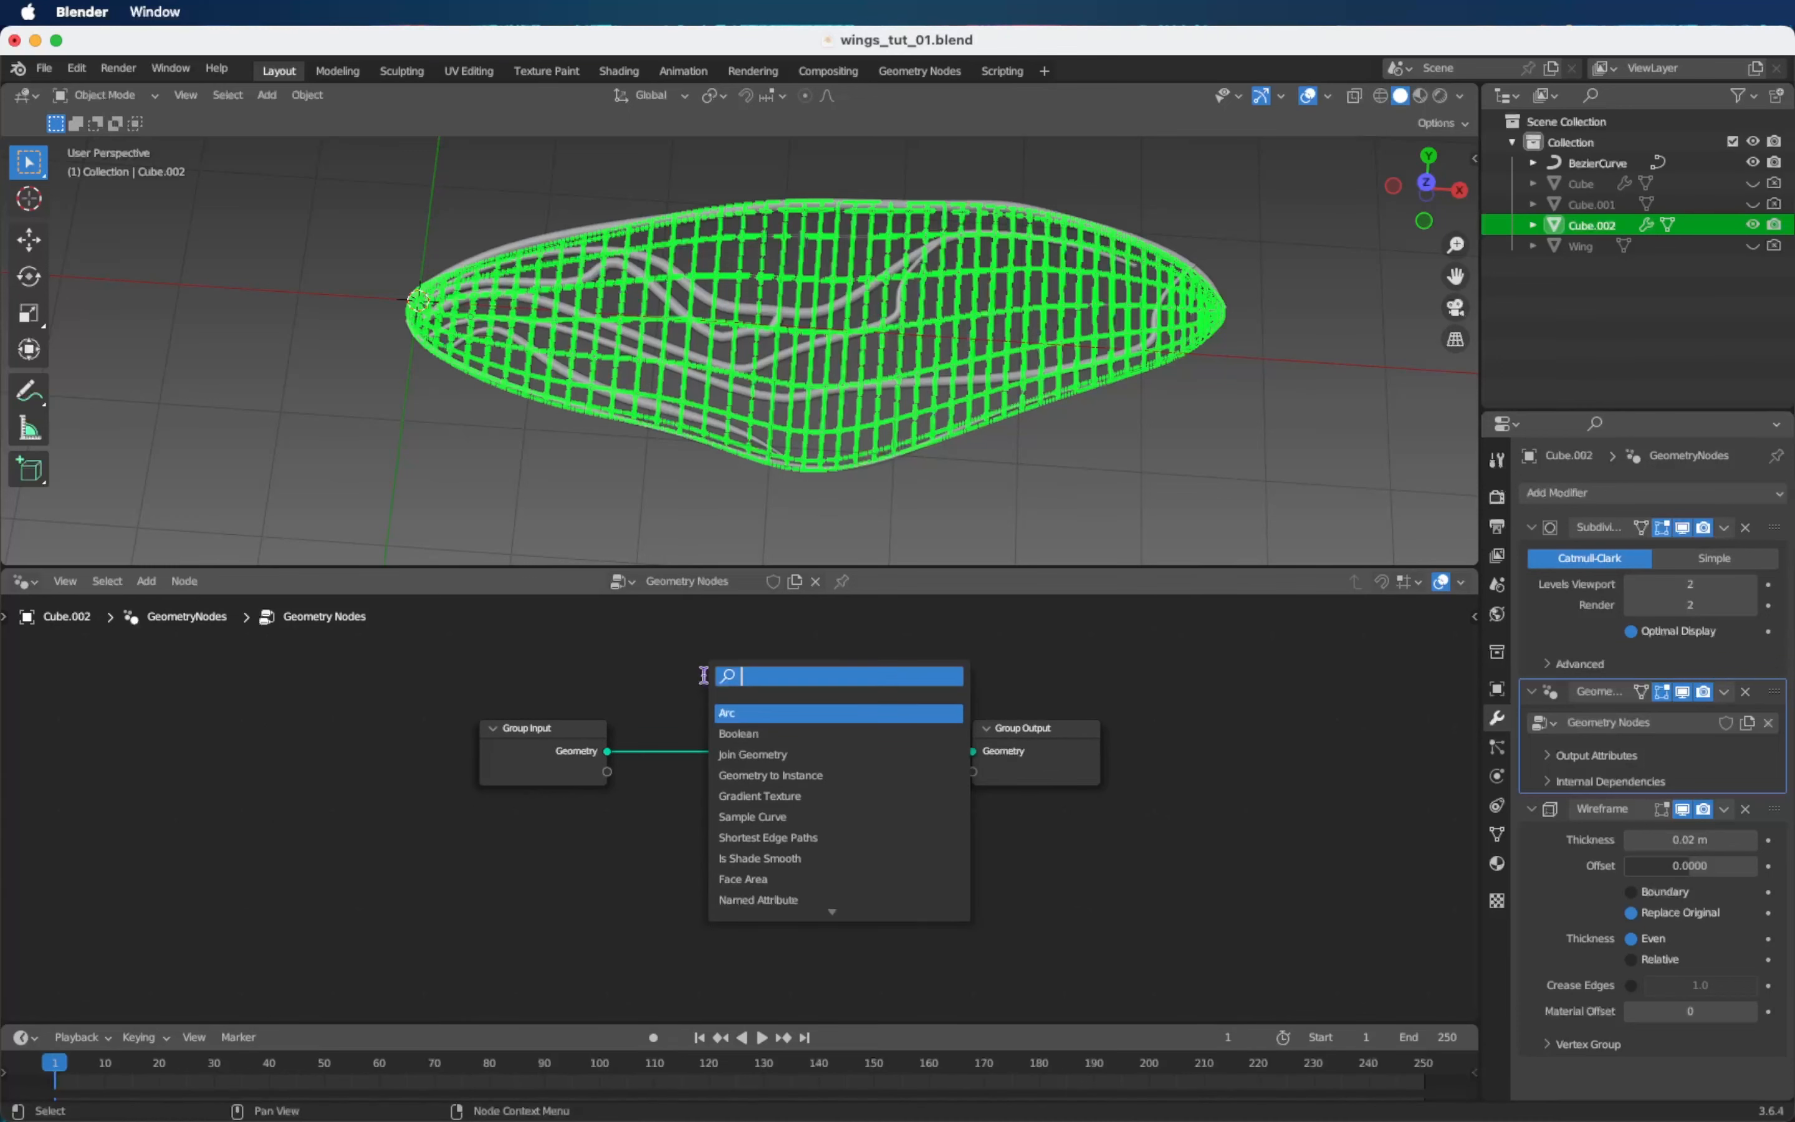
{"action": "type", "text": "dual"}
{"action": "key", "text": "Return"}
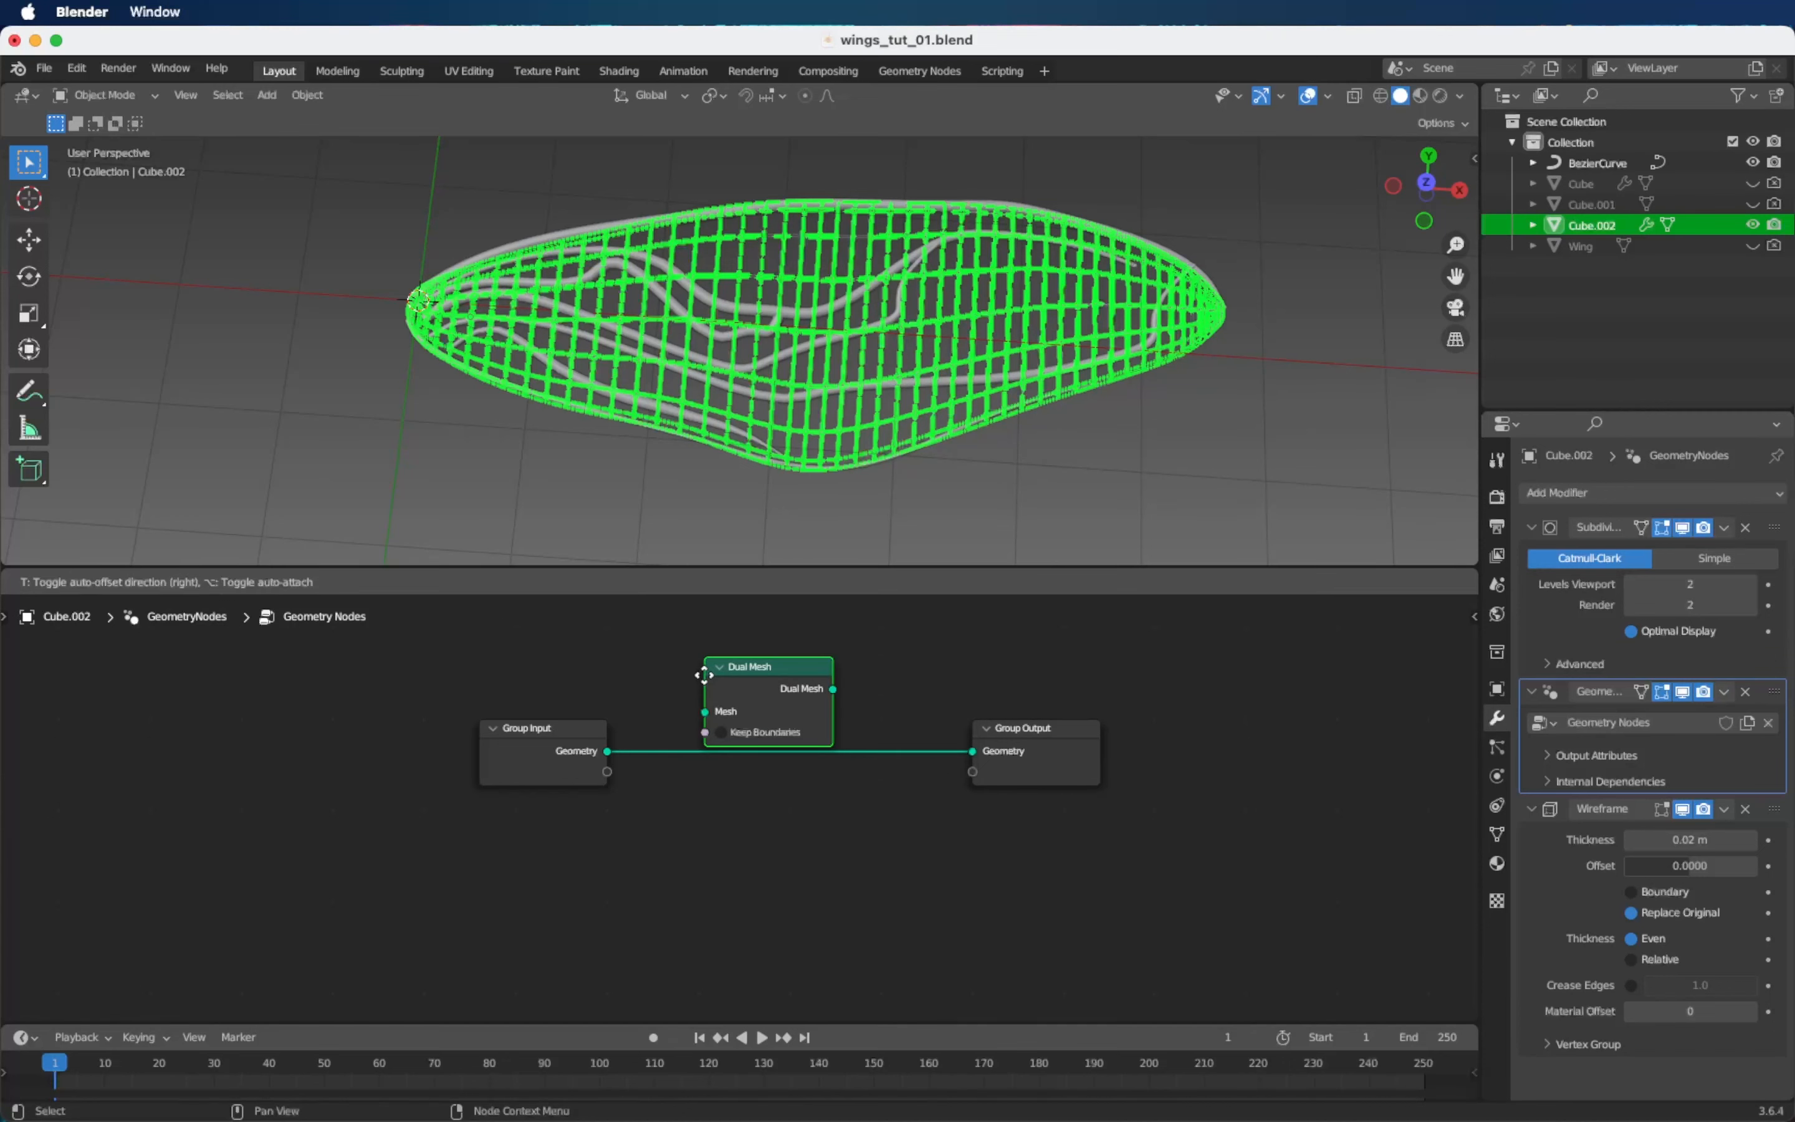
{"action": "left_click", "coordinate": [682, 737]}
Make room before the Group Output and insert an Extrude Mesh node after the Dual Mesh node.
{"action": "left_click_drag", "start_coordinate": [1020, 749], "coordinate": [1246, 751]}
{"action": "key", "text": "shift+a"}
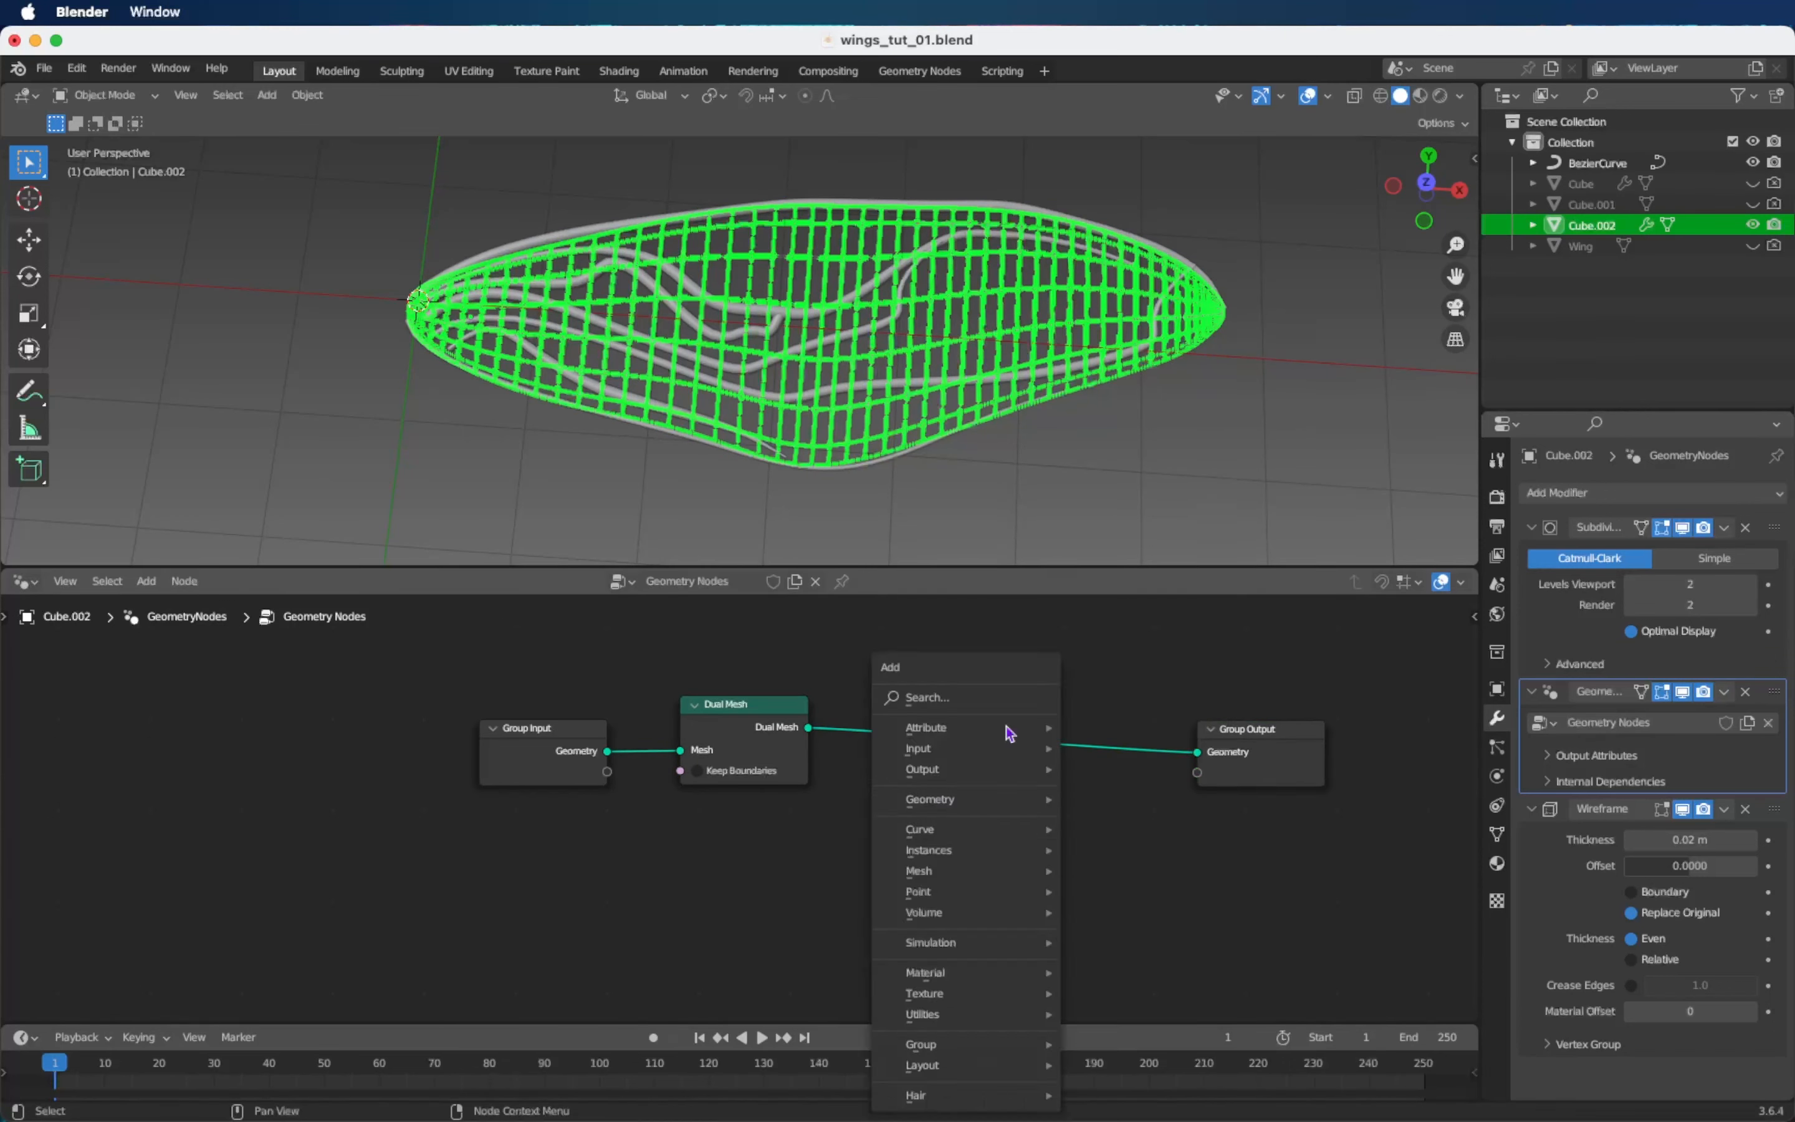
{"action": "left_click", "coordinate": [993, 690]}
{"action": "type", "text": "extrude"}
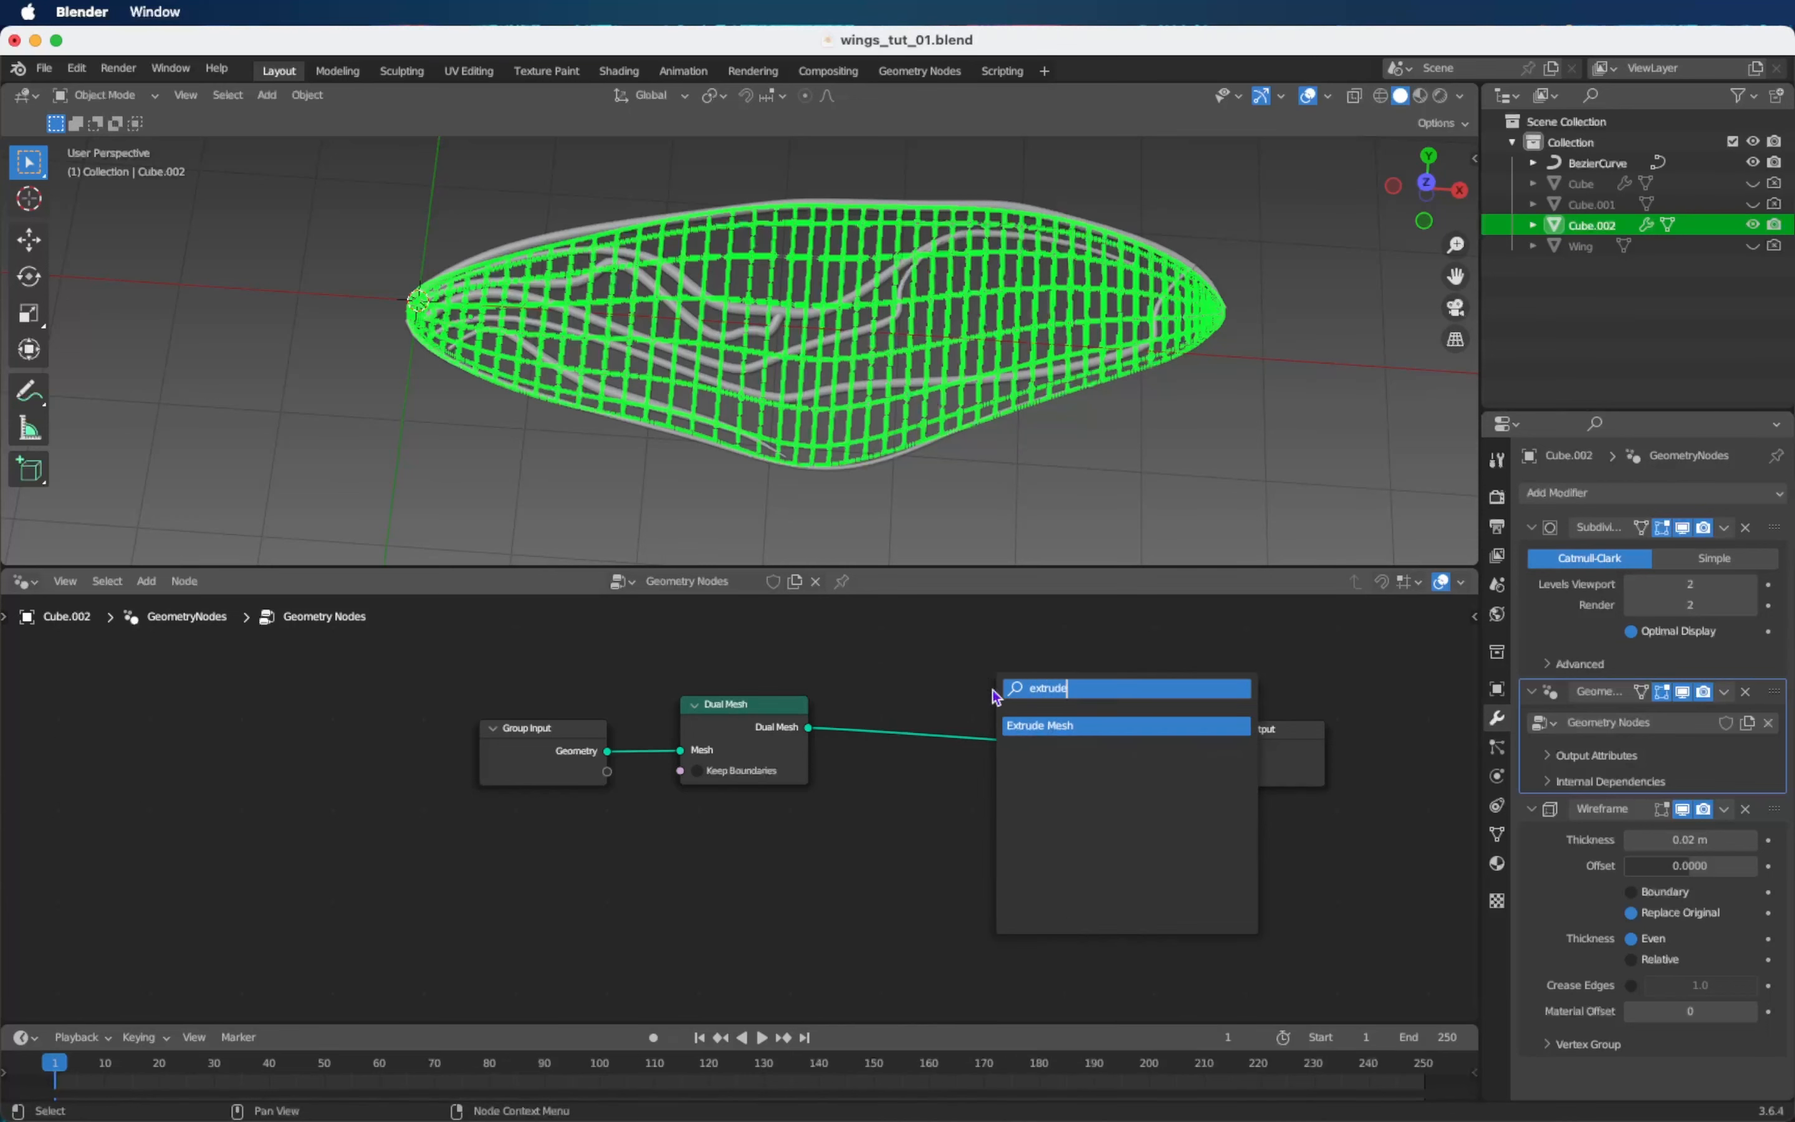
{"action": "key", "text": "Return"}
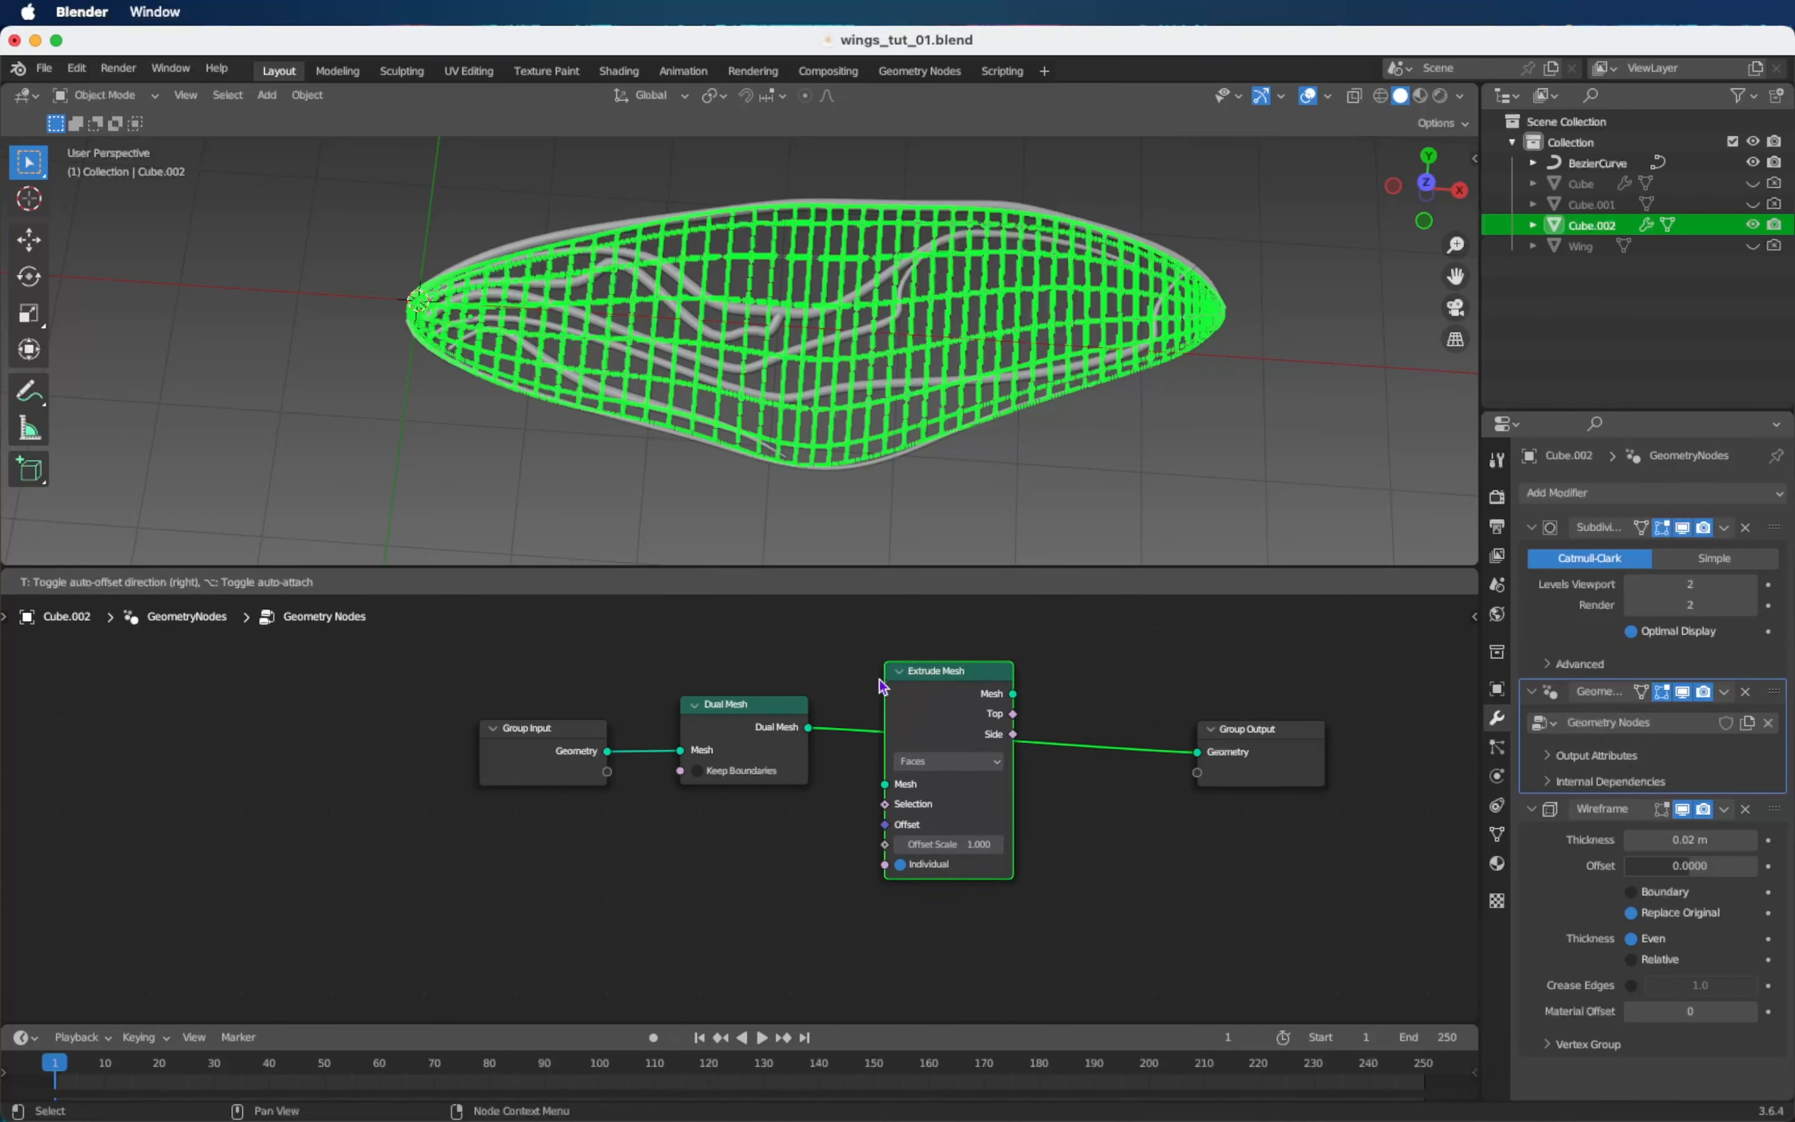
{"action": "left_click", "coordinate": [875, 677]}
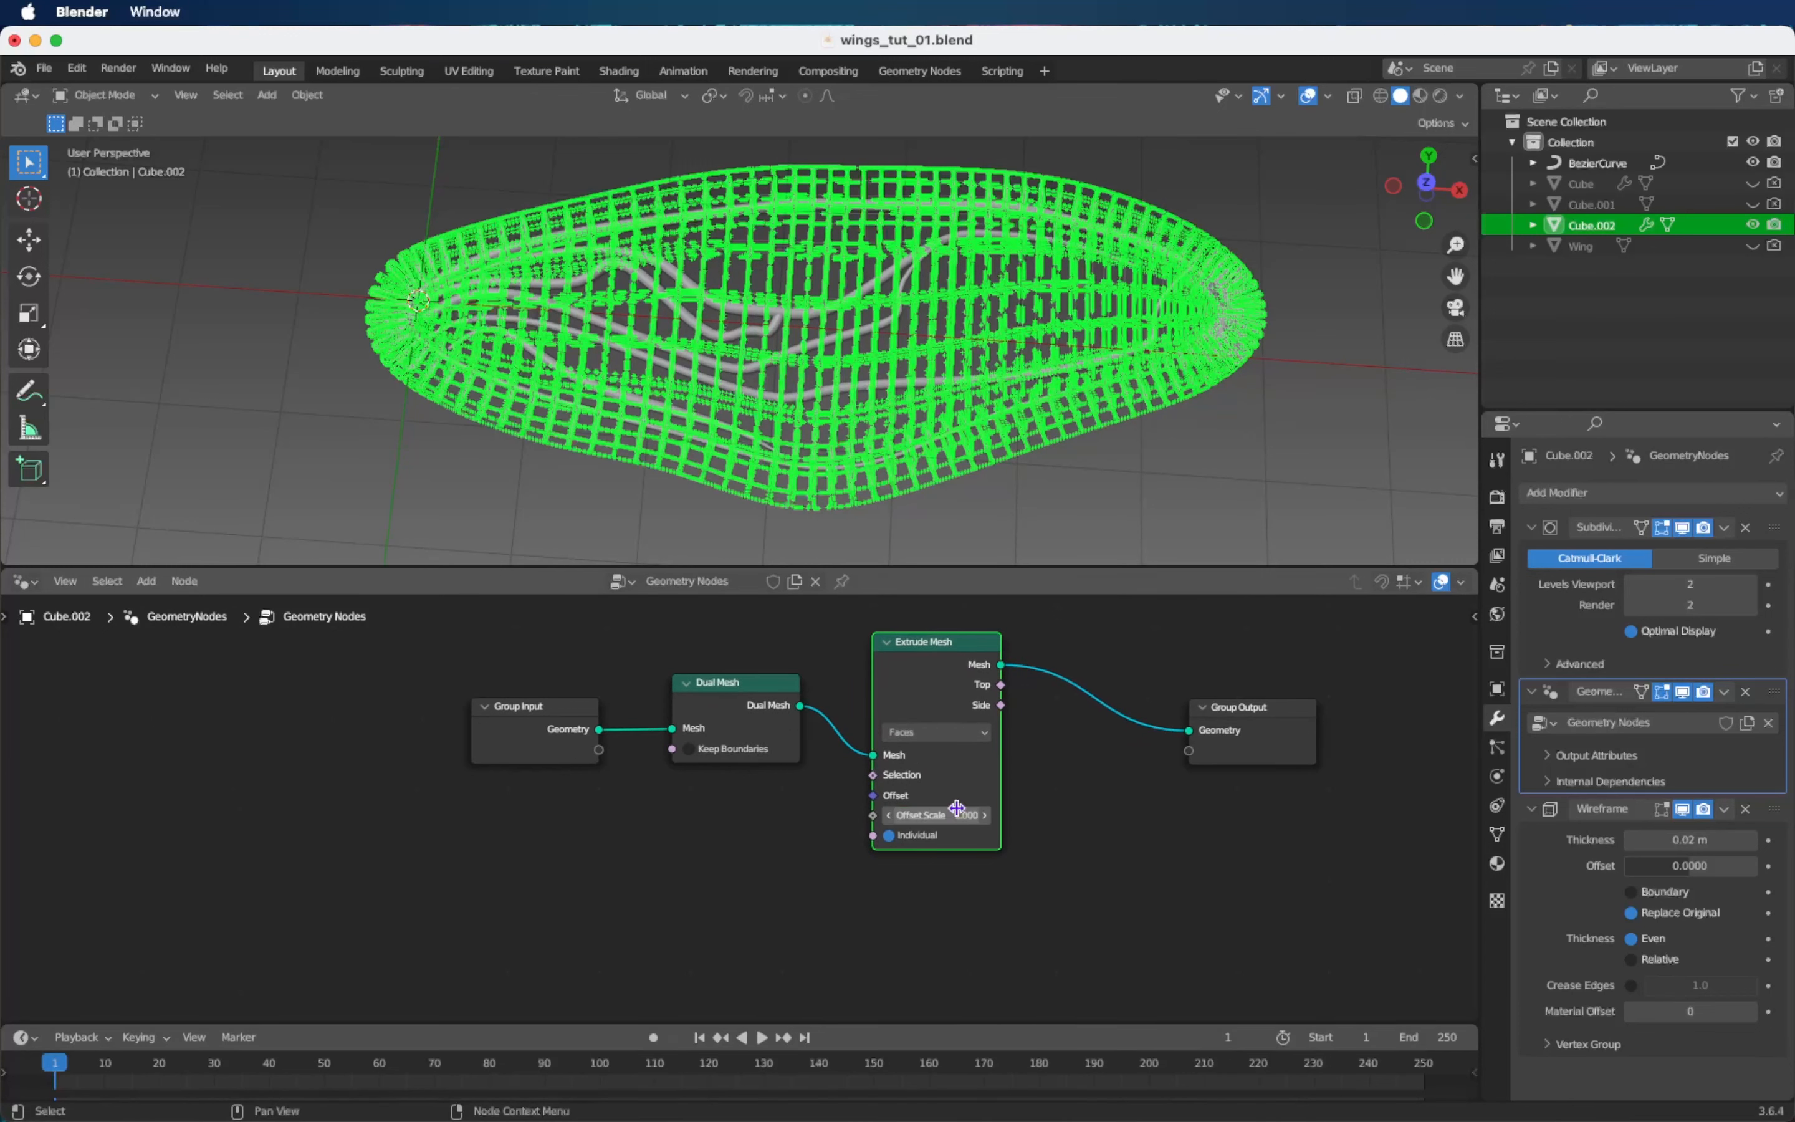
Set the Extrude Mesh node's Offset Scale to 0.001.
{"action": "left_click", "coordinate": [958, 816]}
{"action": "key", "text": "Return"}
{"action": "middle_click_drag", "start_coordinate": [958, 816], "coordinate": [908, 825]}
{"action": "mouse_move", "coordinate": [908, 824]}
{"action": "left_mouse_down", "text": "shift"}
{"action": "mouse_move", "coordinate": [831, 825]}
{"action": "mouse_move", "coordinate": [911, 824]}
{"action": "mouse_move", "coordinate": [887, 825]}
{"action": "left_mouse_up", "text": "shift"}
{"action": "left_click", "coordinate": [900, 821]}
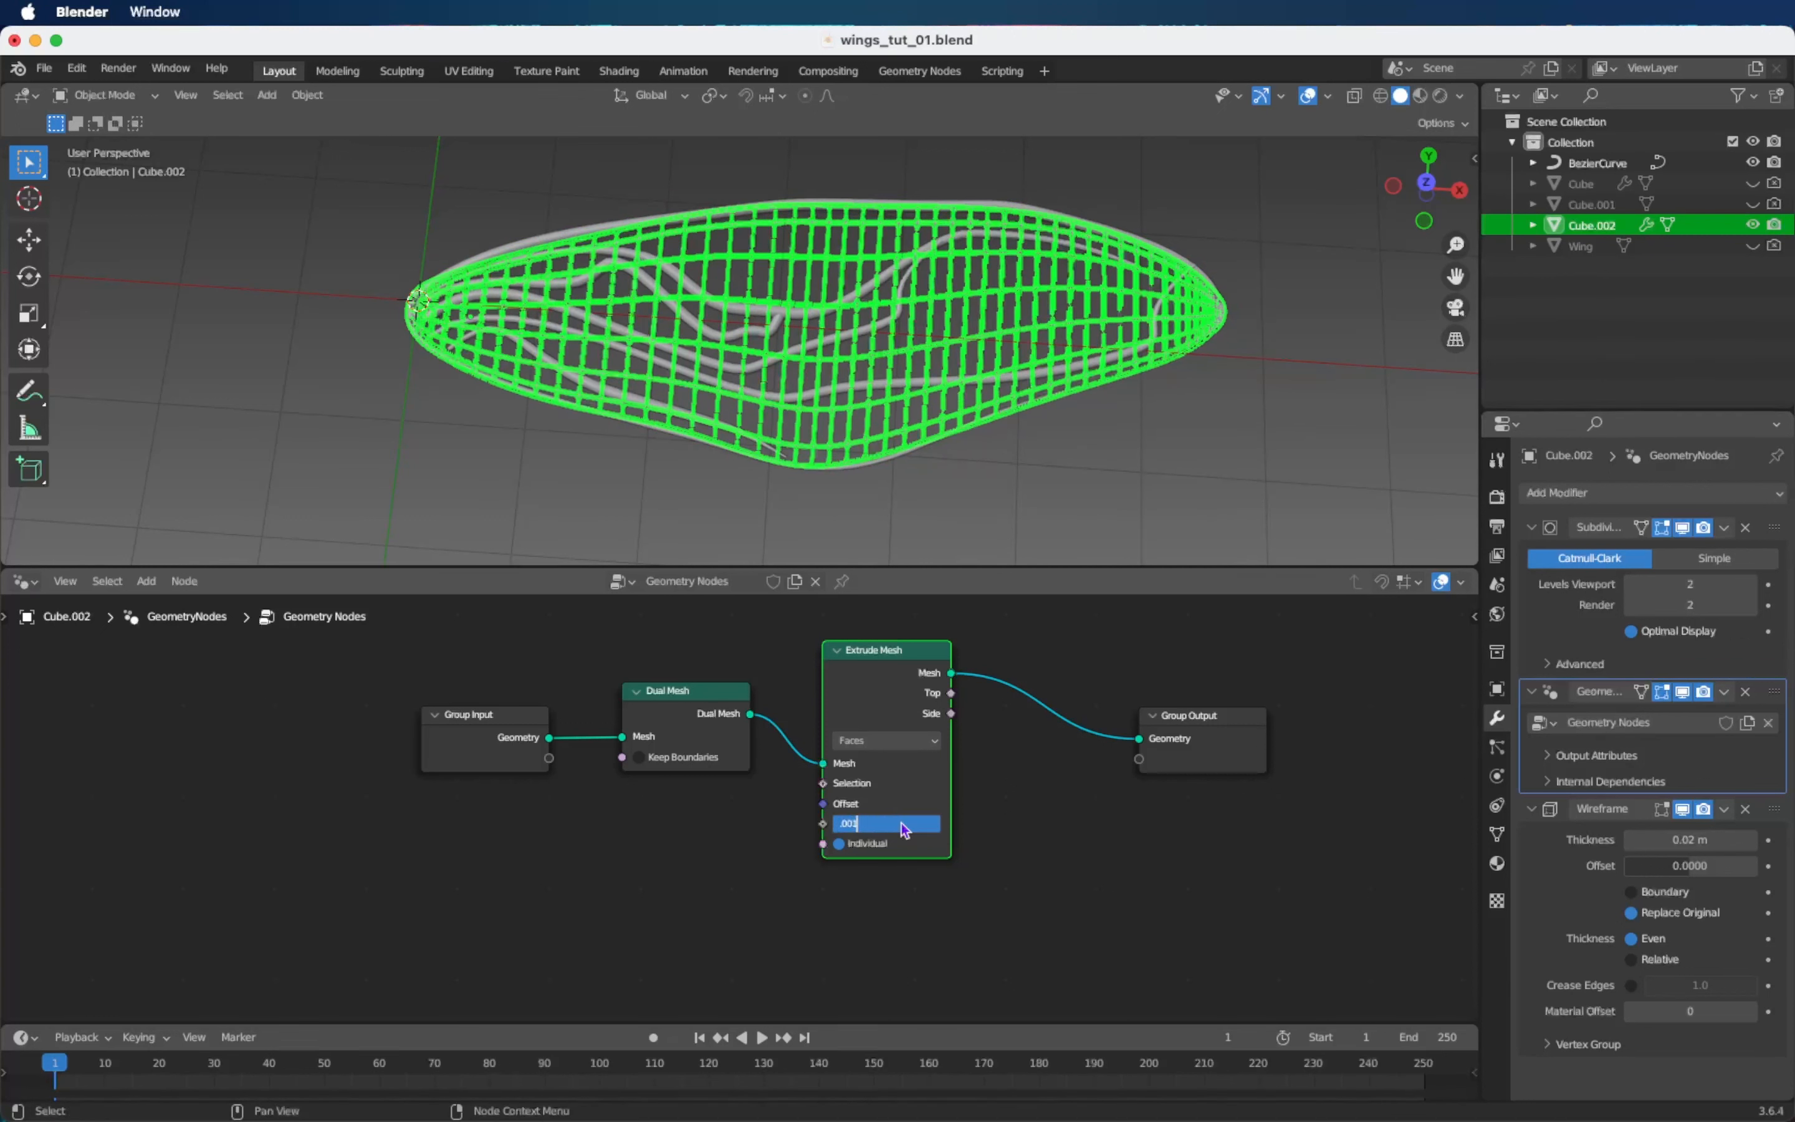
{"action": "type", "text": ".001"}
{"action": "key", "text": "Return"}
Insert a Scale Elements node between Extrude Mesh and Group Output, with its scale at 1.
{"action": "scroll", "coordinate": [969, 842], "scroll_direction": "right", "scroll_amount": 3}
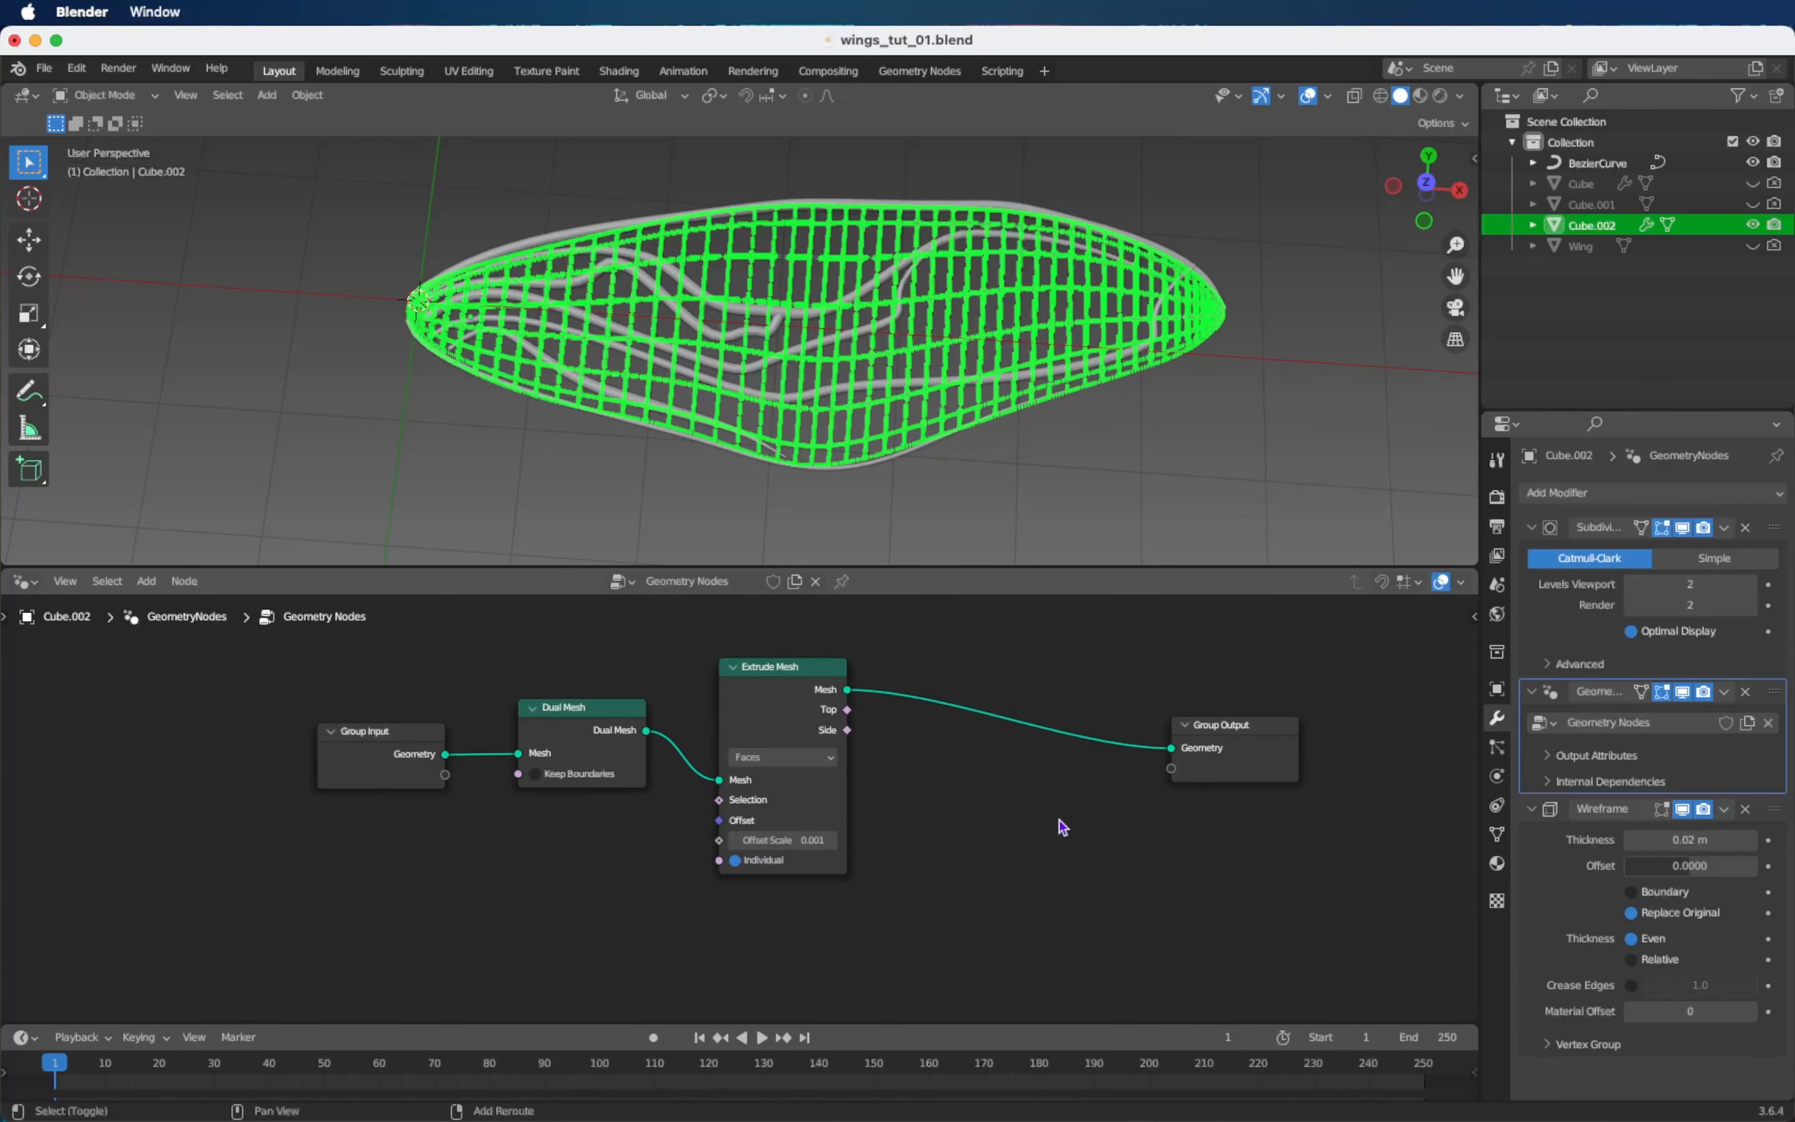
{"action": "key", "text": "shift+a"}
{"action": "left_click", "coordinate": [1033, 710]}
{"action": "type", "text": "scale"}
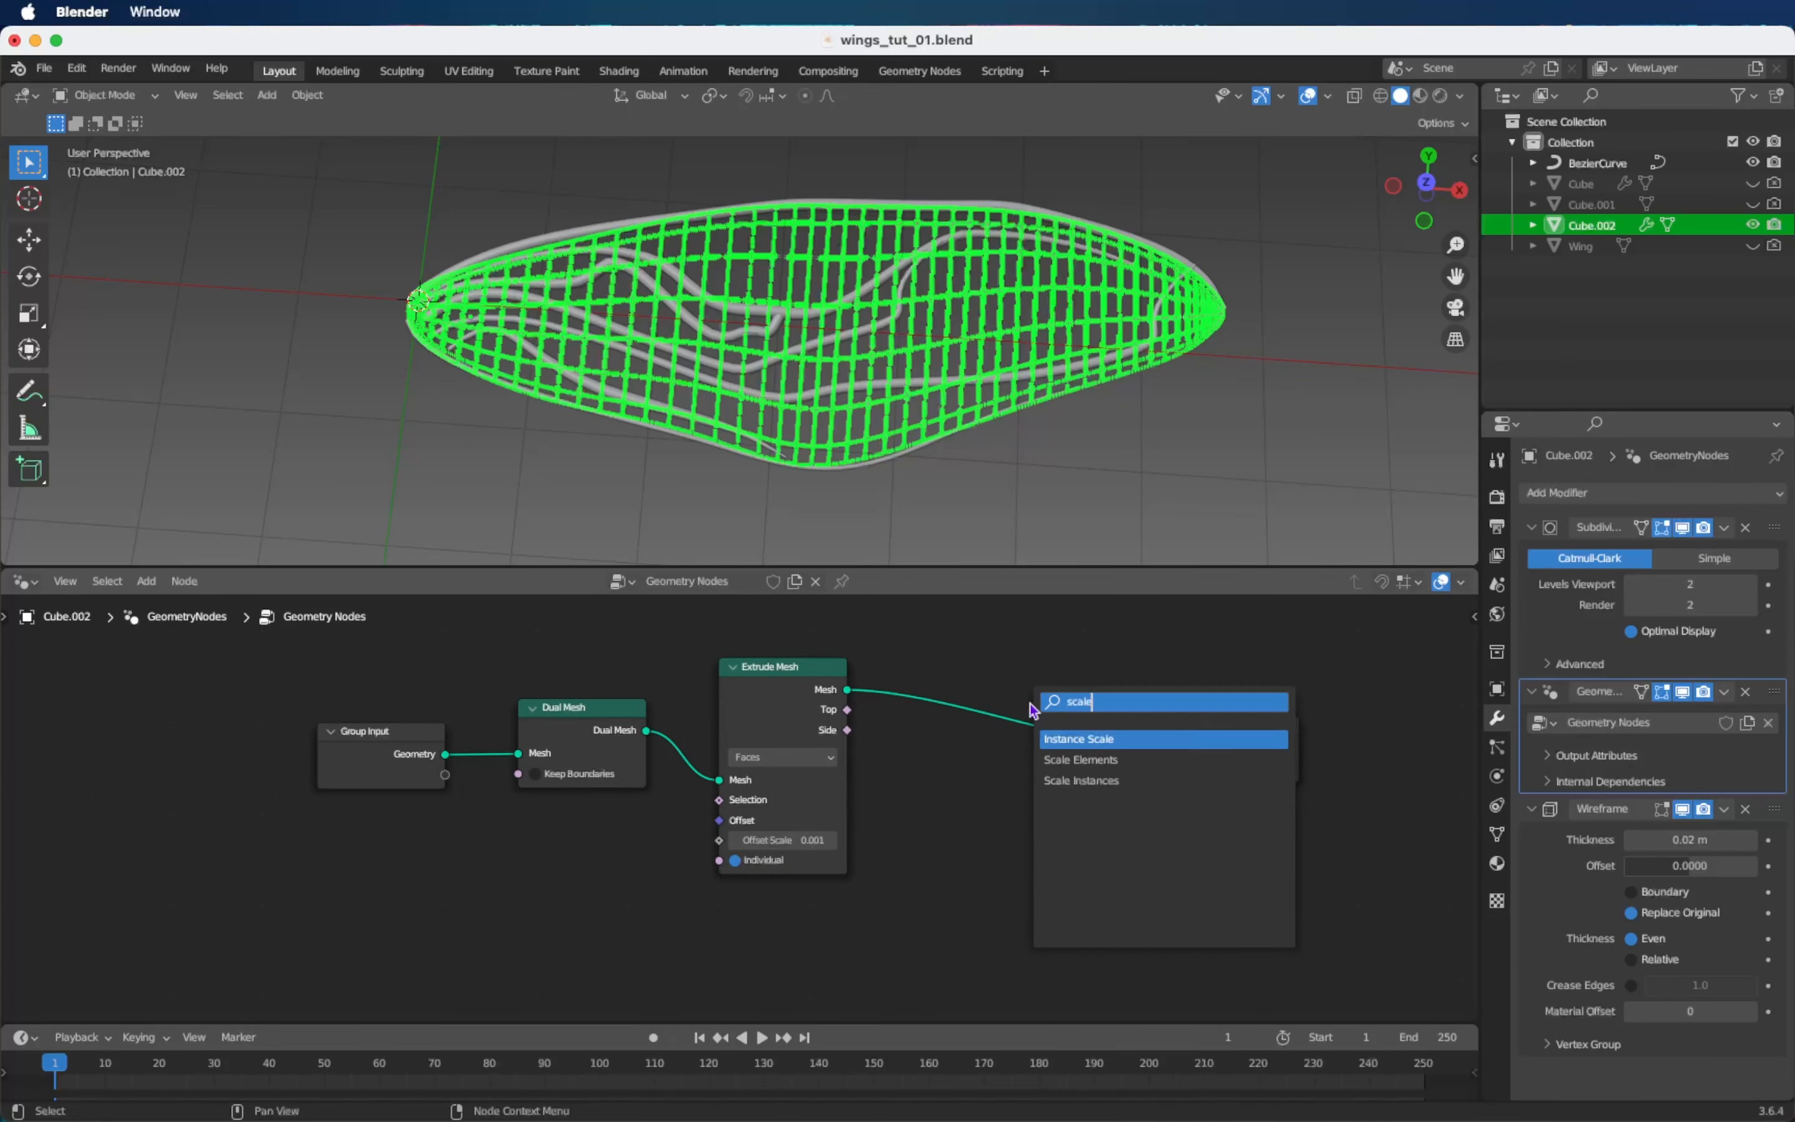
{"action": "key", "text": "Down"}
{"action": "key", "text": "Return"}
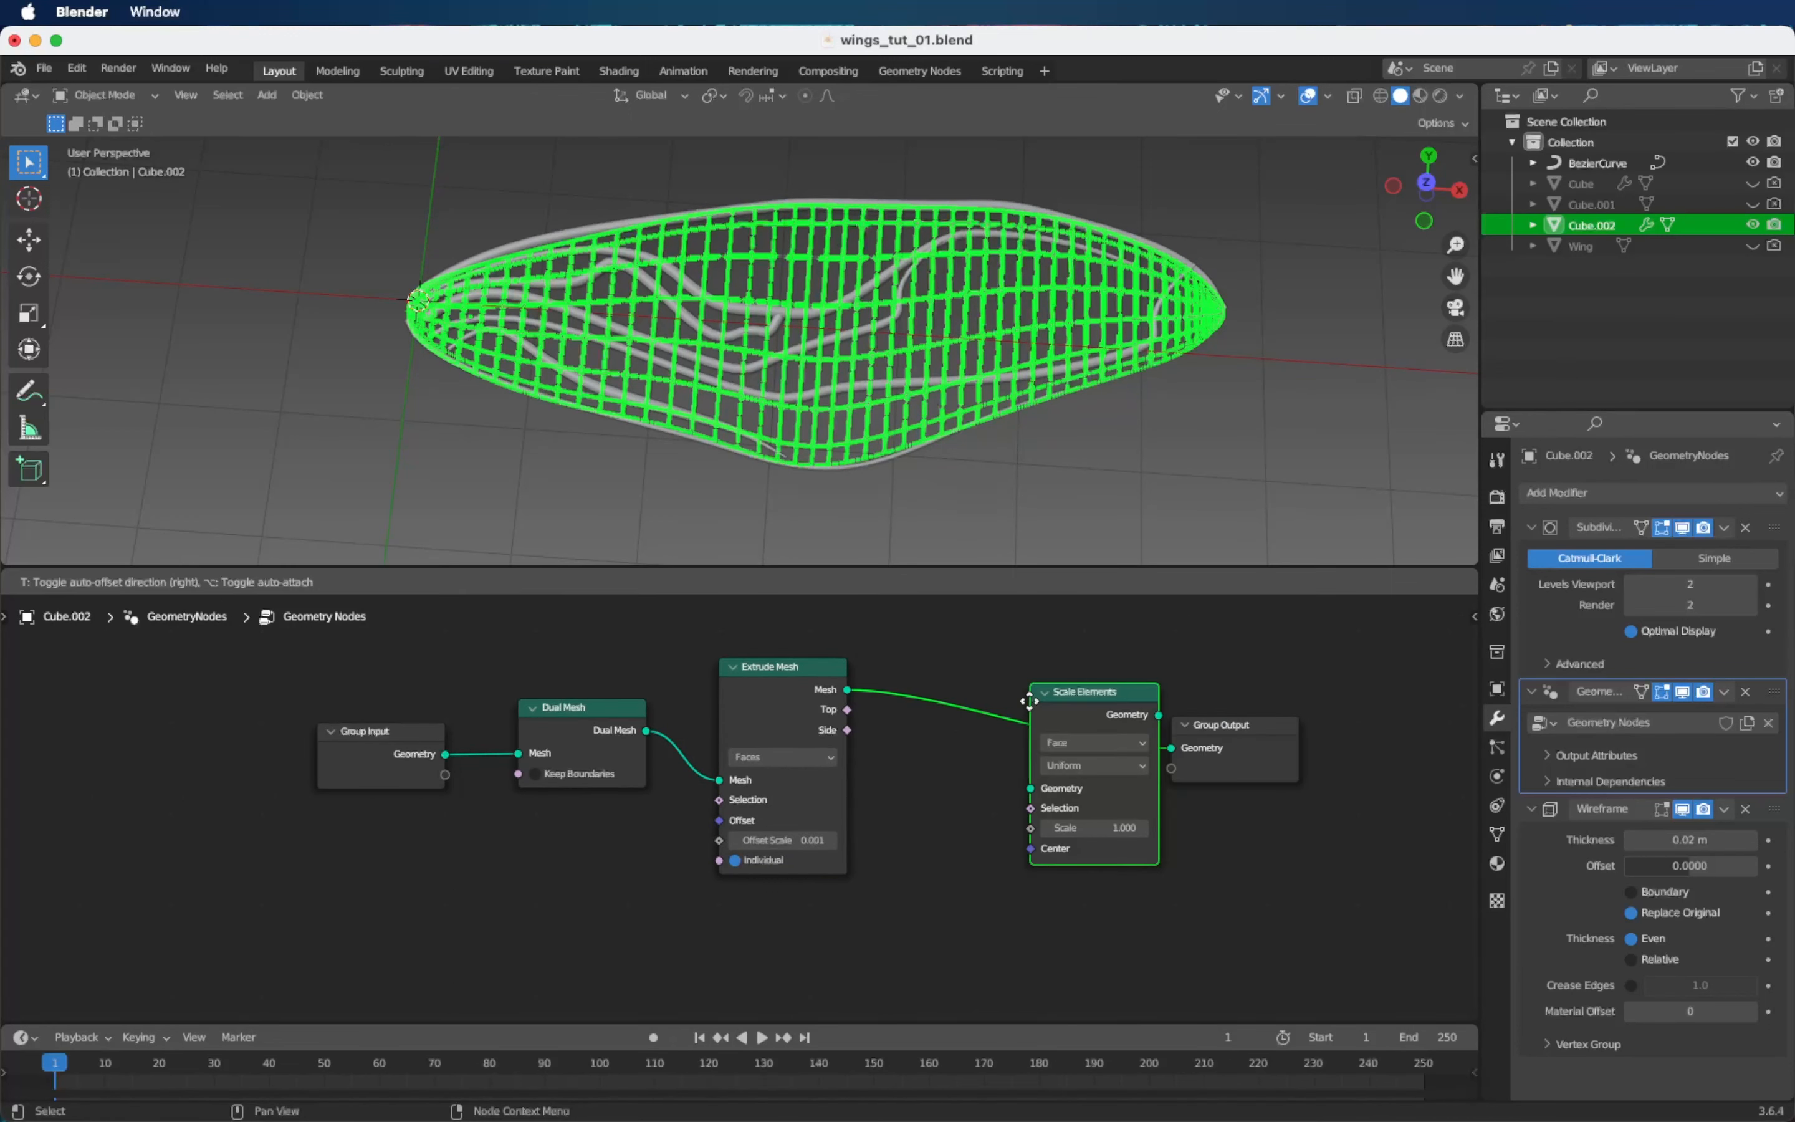
{"action": "left_click", "coordinate": [924, 695]}
{"action": "left_click", "coordinate": [1001, 811]}
{"action": "key", "text": "Return"}
{"action": "left_click", "coordinate": [998, 811]}
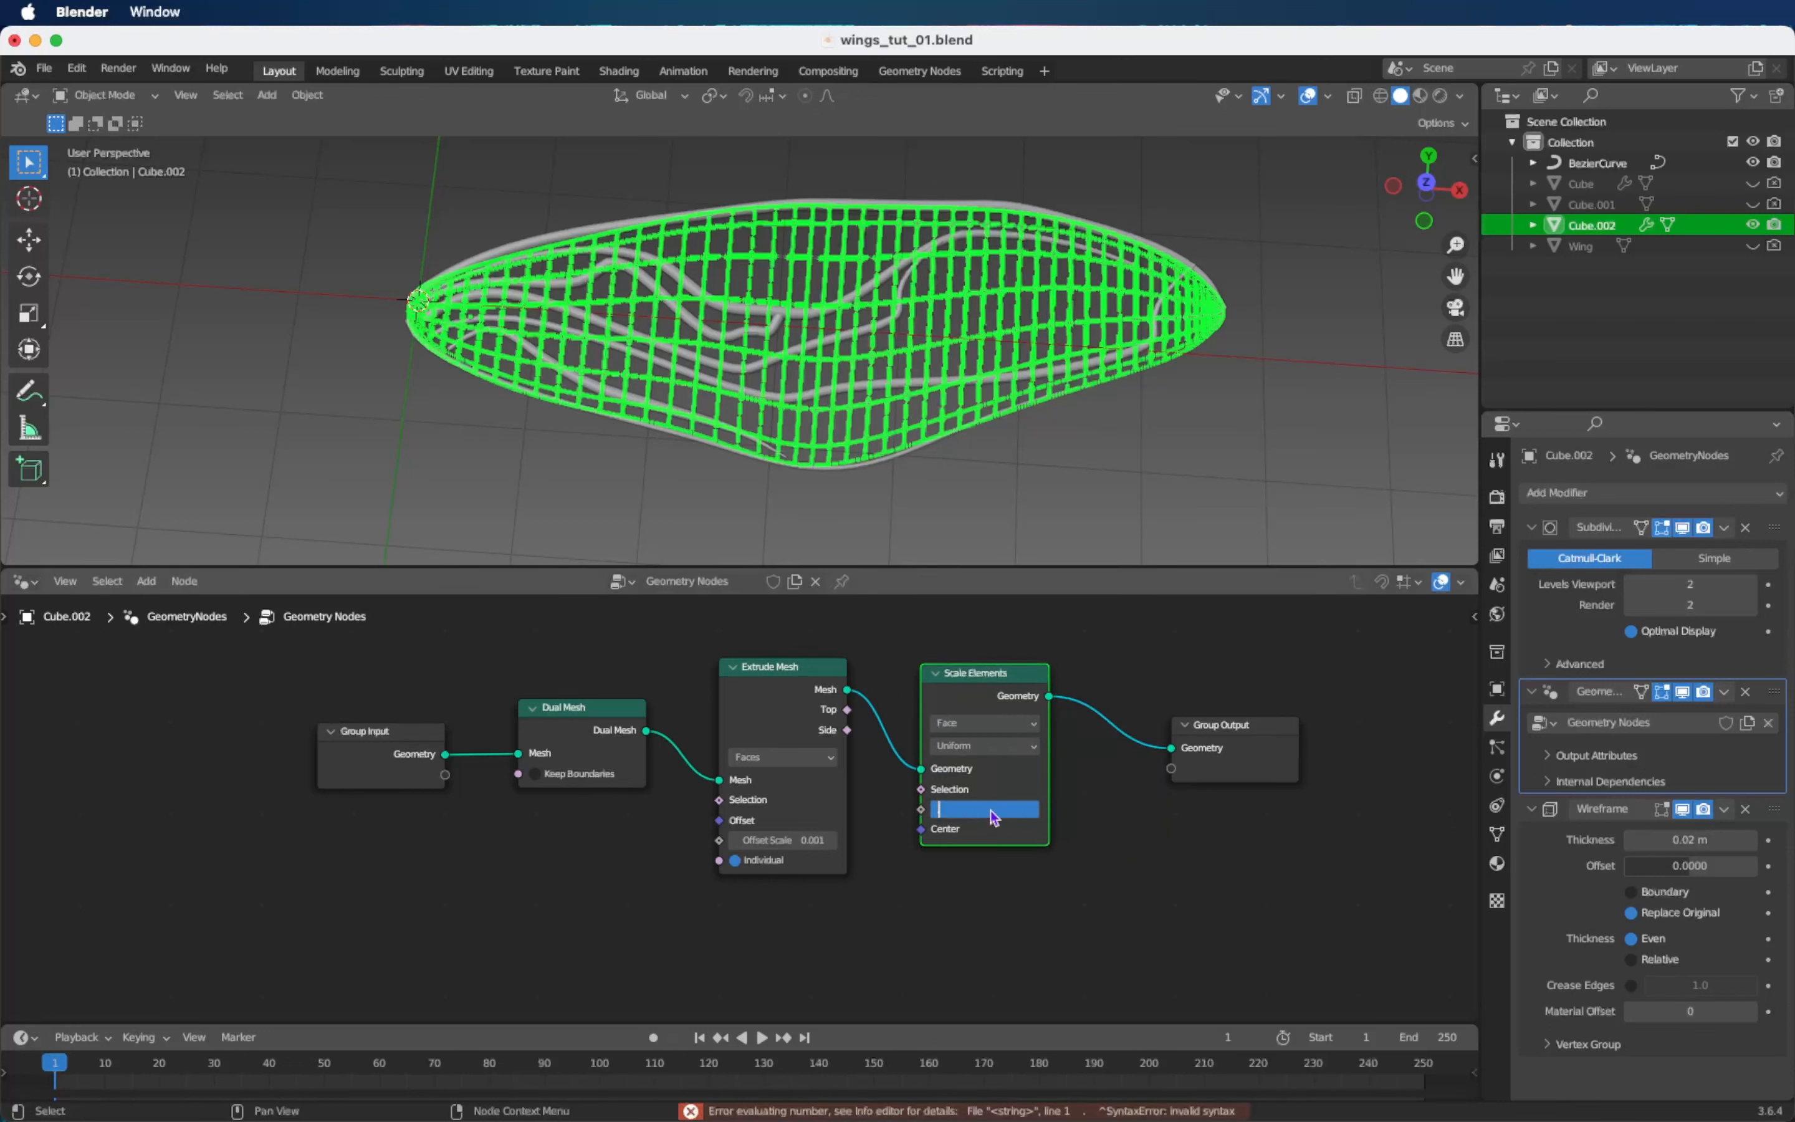
{"action": "key", "text": "Return"}
Insert a Delete Geometry node between the Scale Elements and Group Output nodes.
{"action": "scroll", "coordinate": [1038, 757], "scroll_direction": "down", "scroll_amount": 2}
{"action": "key", "text": "shift+a"}
{"action": "type", "text": "d"}
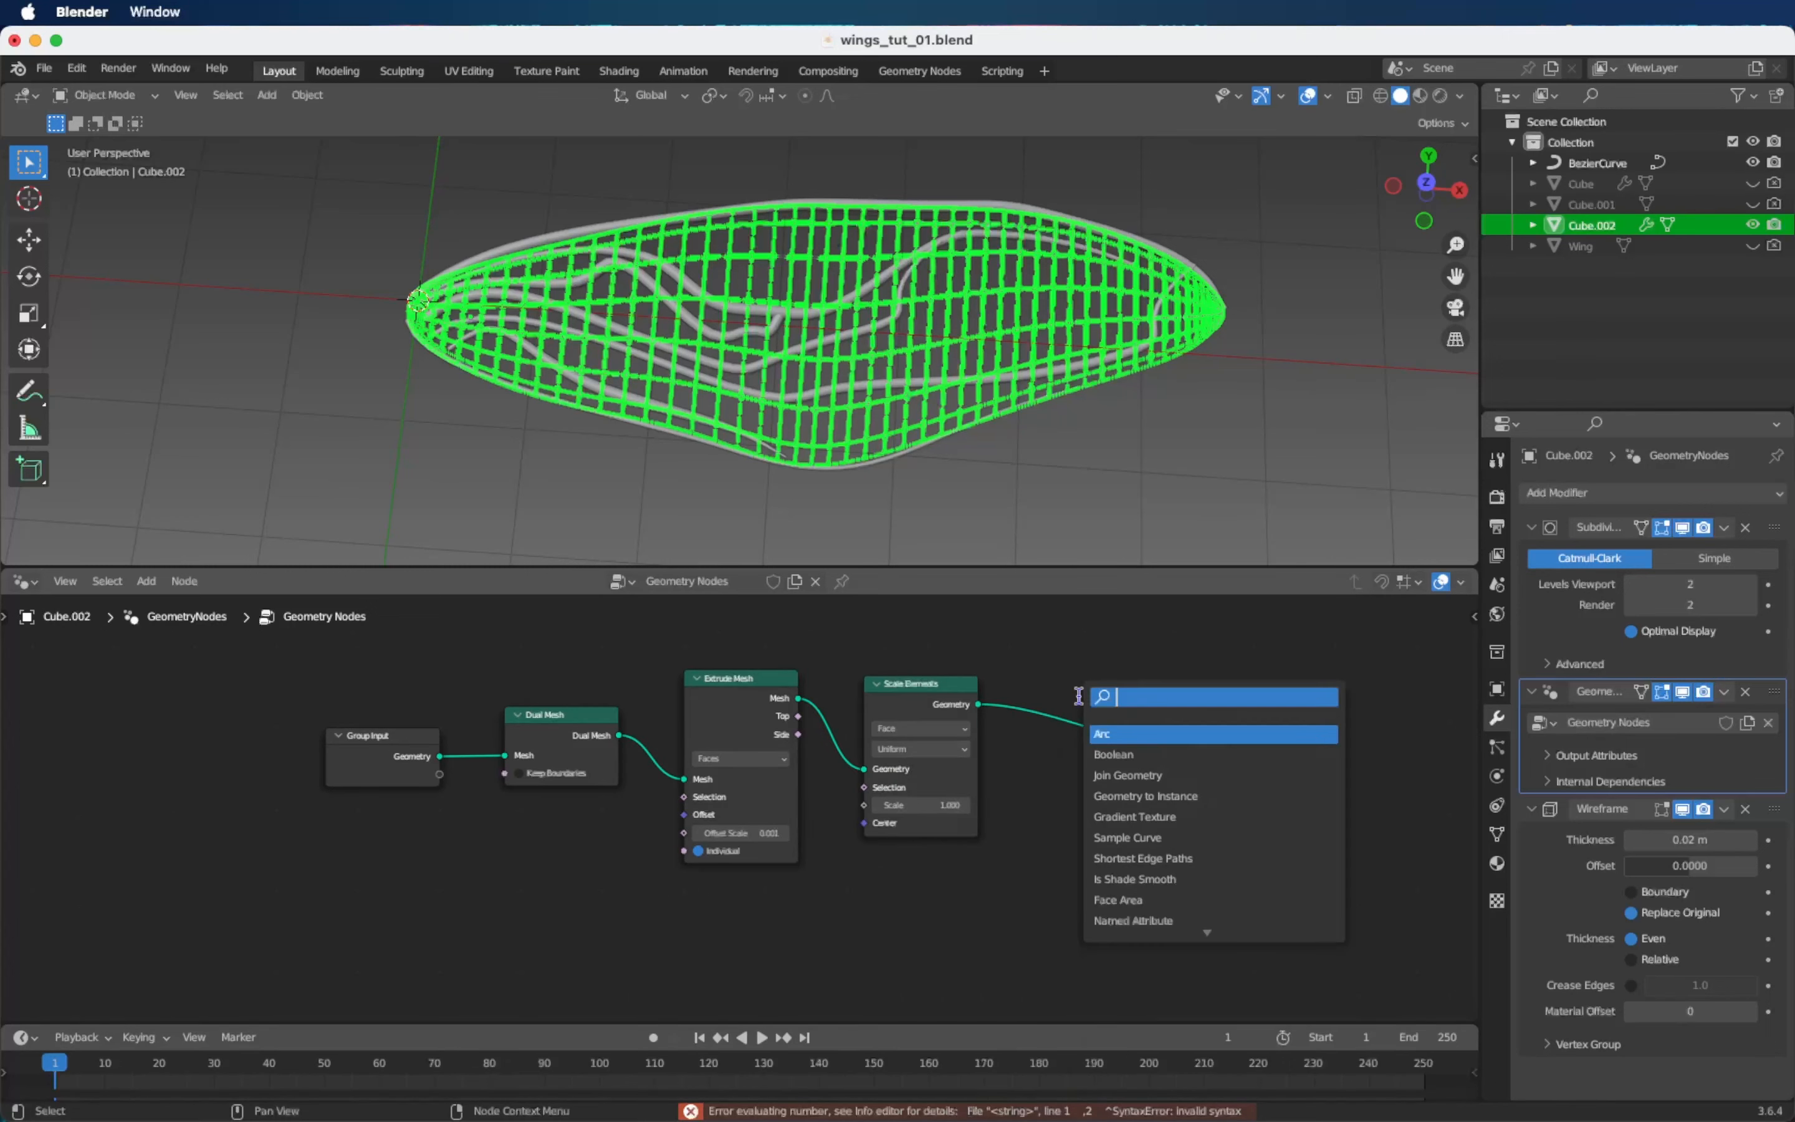
{"action": "type", "text": "ele"}
{"action": "key", "text": "Return"}
{"action": "left_click", "coordinate": [1104, 712]}
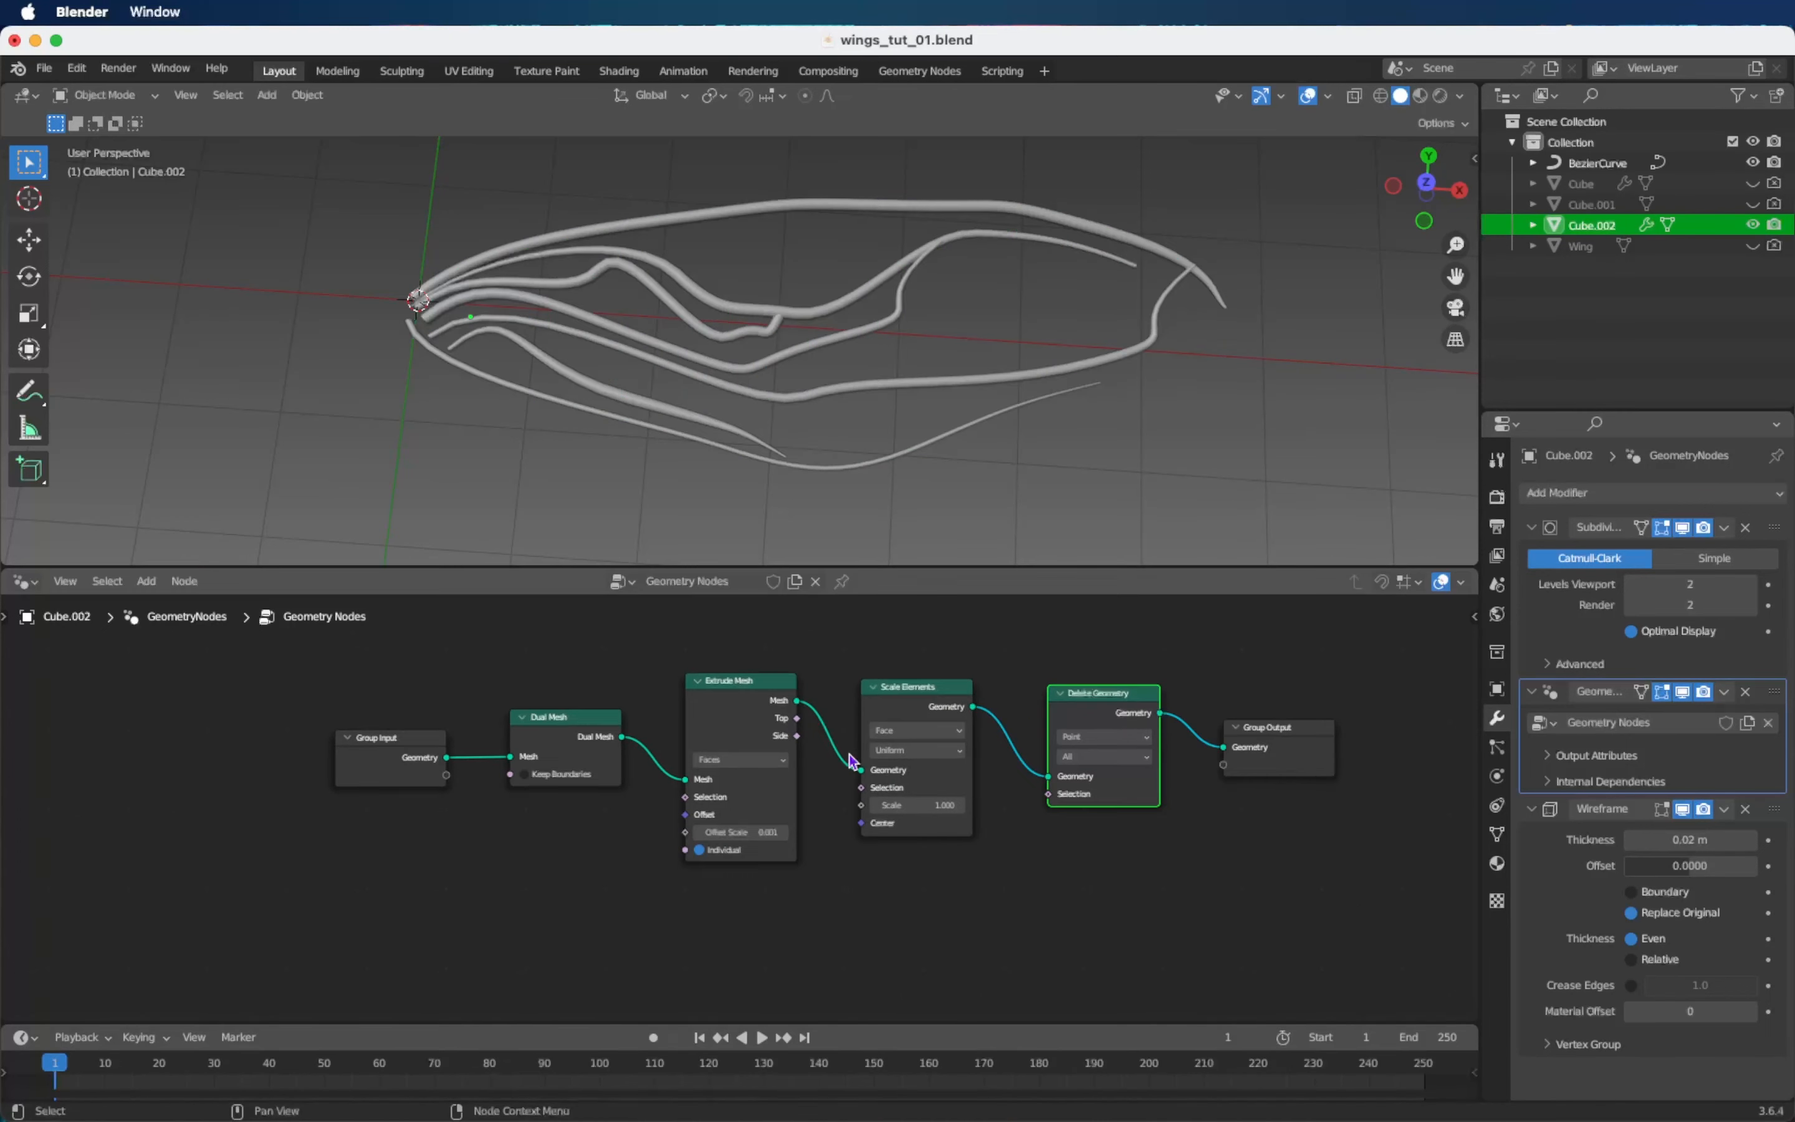
Connect Extrude Mesh's Top output to the Selection inputs of both the Scale Elements and Delete Geometry nodes.
{"action": "left_click_drag", "start_coordinate": [795, 719], "coordinate": [799, 719]}
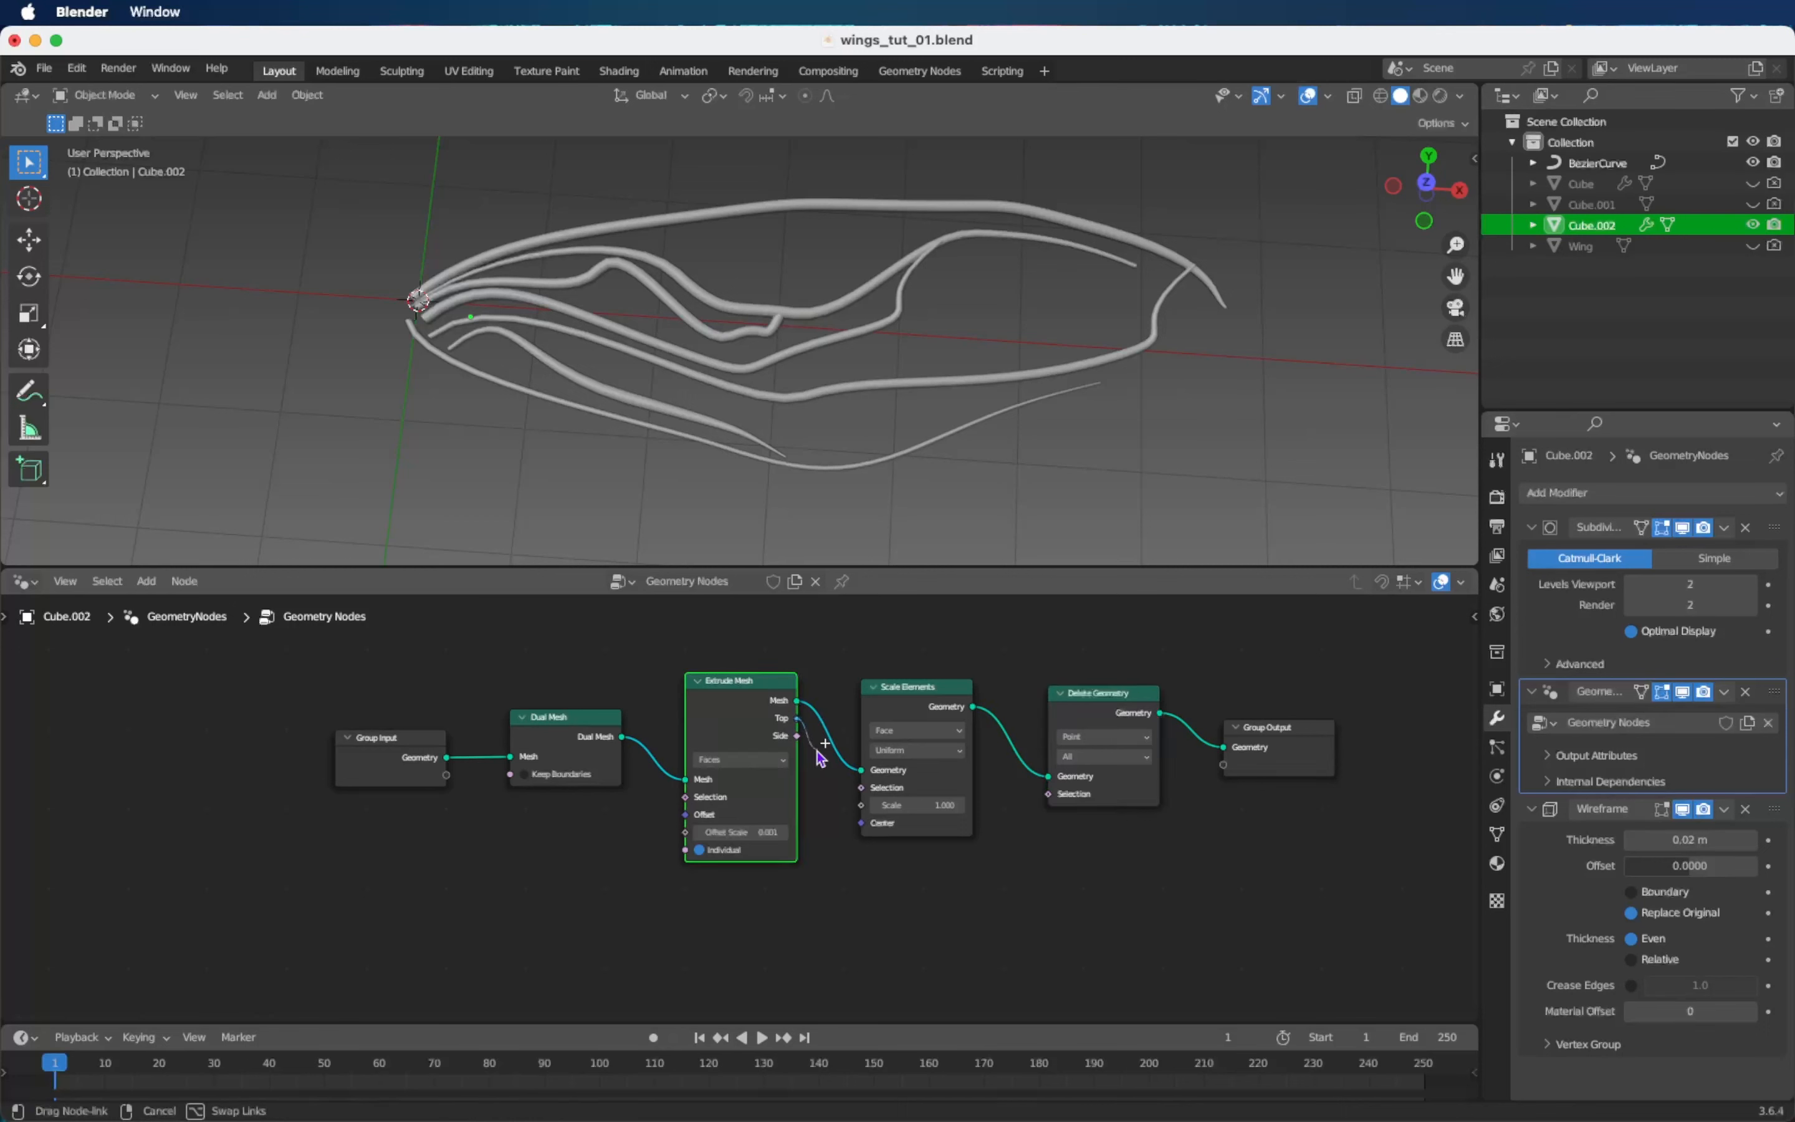
{"action": "left_click_drag", "start_coordinate": [859, 792], "coordinate": [859, 792]}
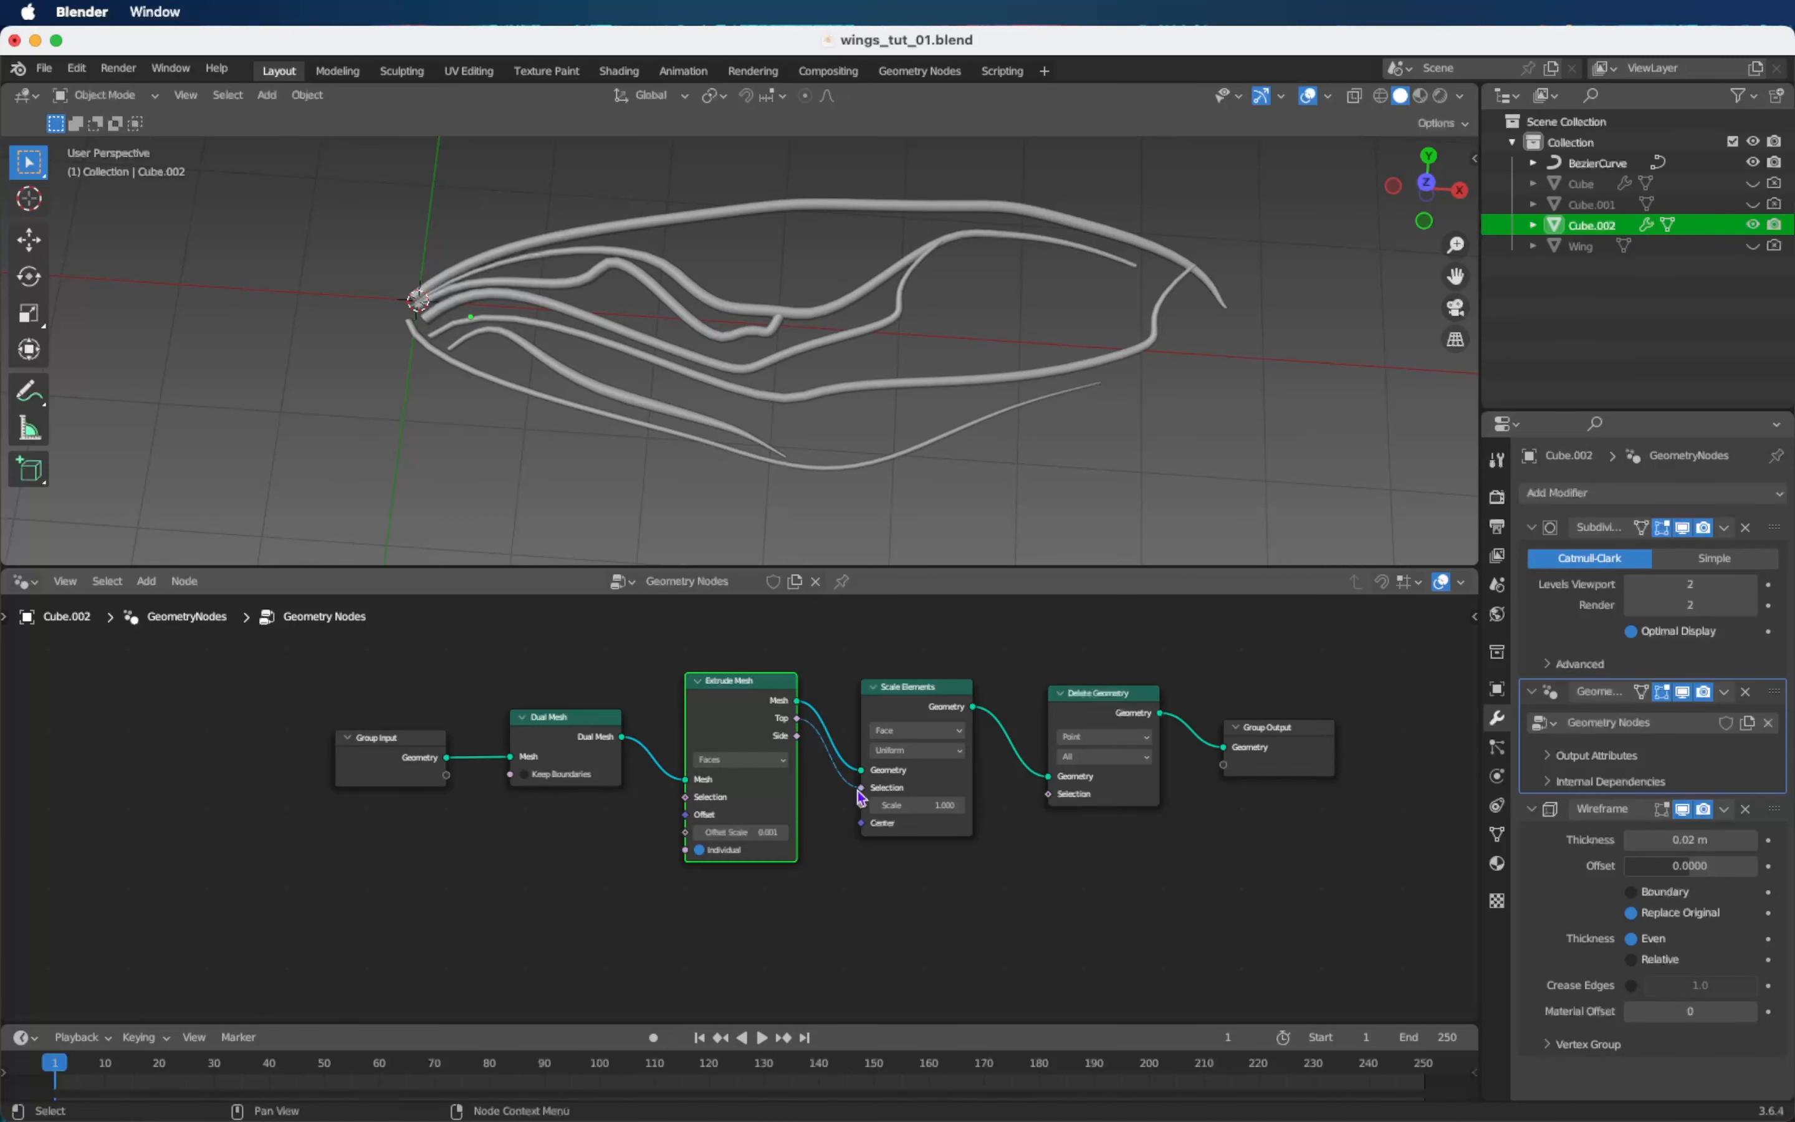
{"action": "left_click_drag", "start_coordinate": [799, 721], "coordinate": [1048, 799]}
Insert a second Extrude Mesh node after Delete Geometry and set its Offset Scale to 0.
{"action": "key", "text": "shift+a"}
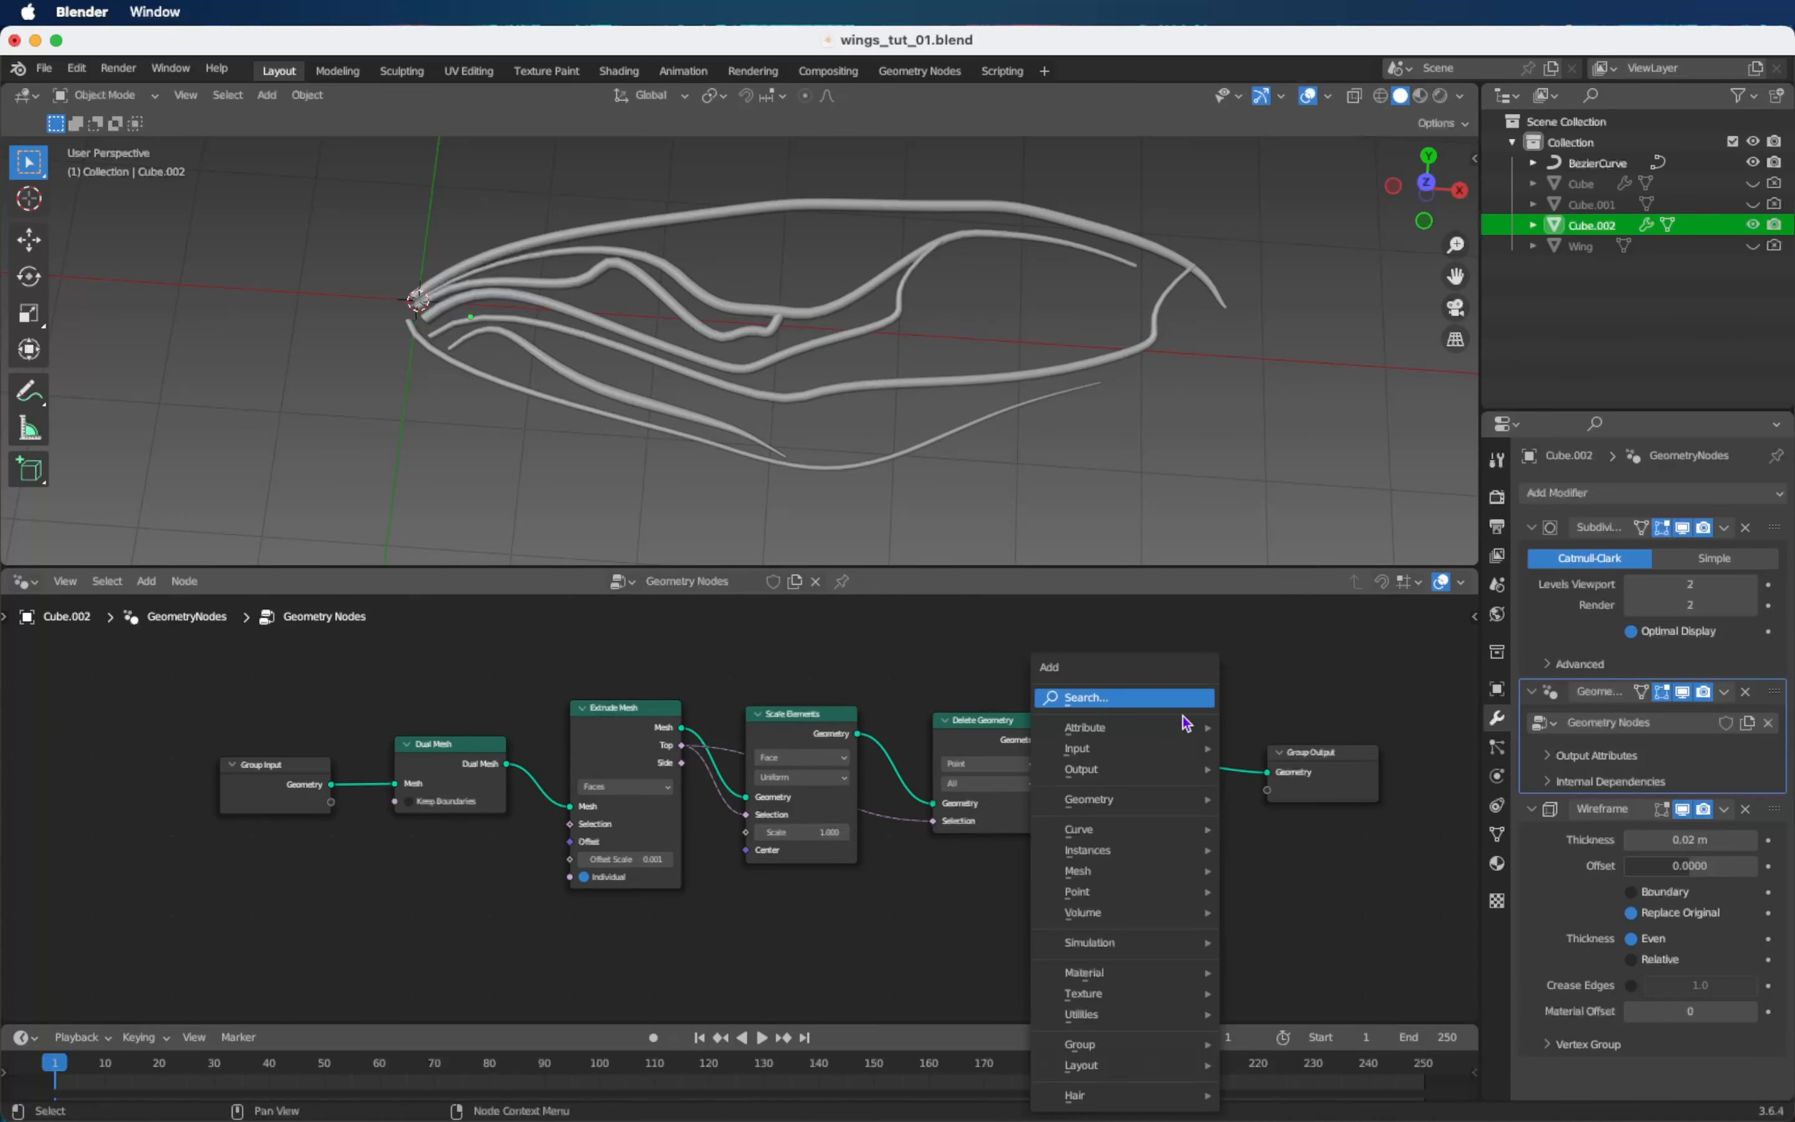
{"action": "left_click", "coordinate": [1183, 716]}
{"action": "type", "text": "extrude"}
{"action": "key", "text": "Return"}
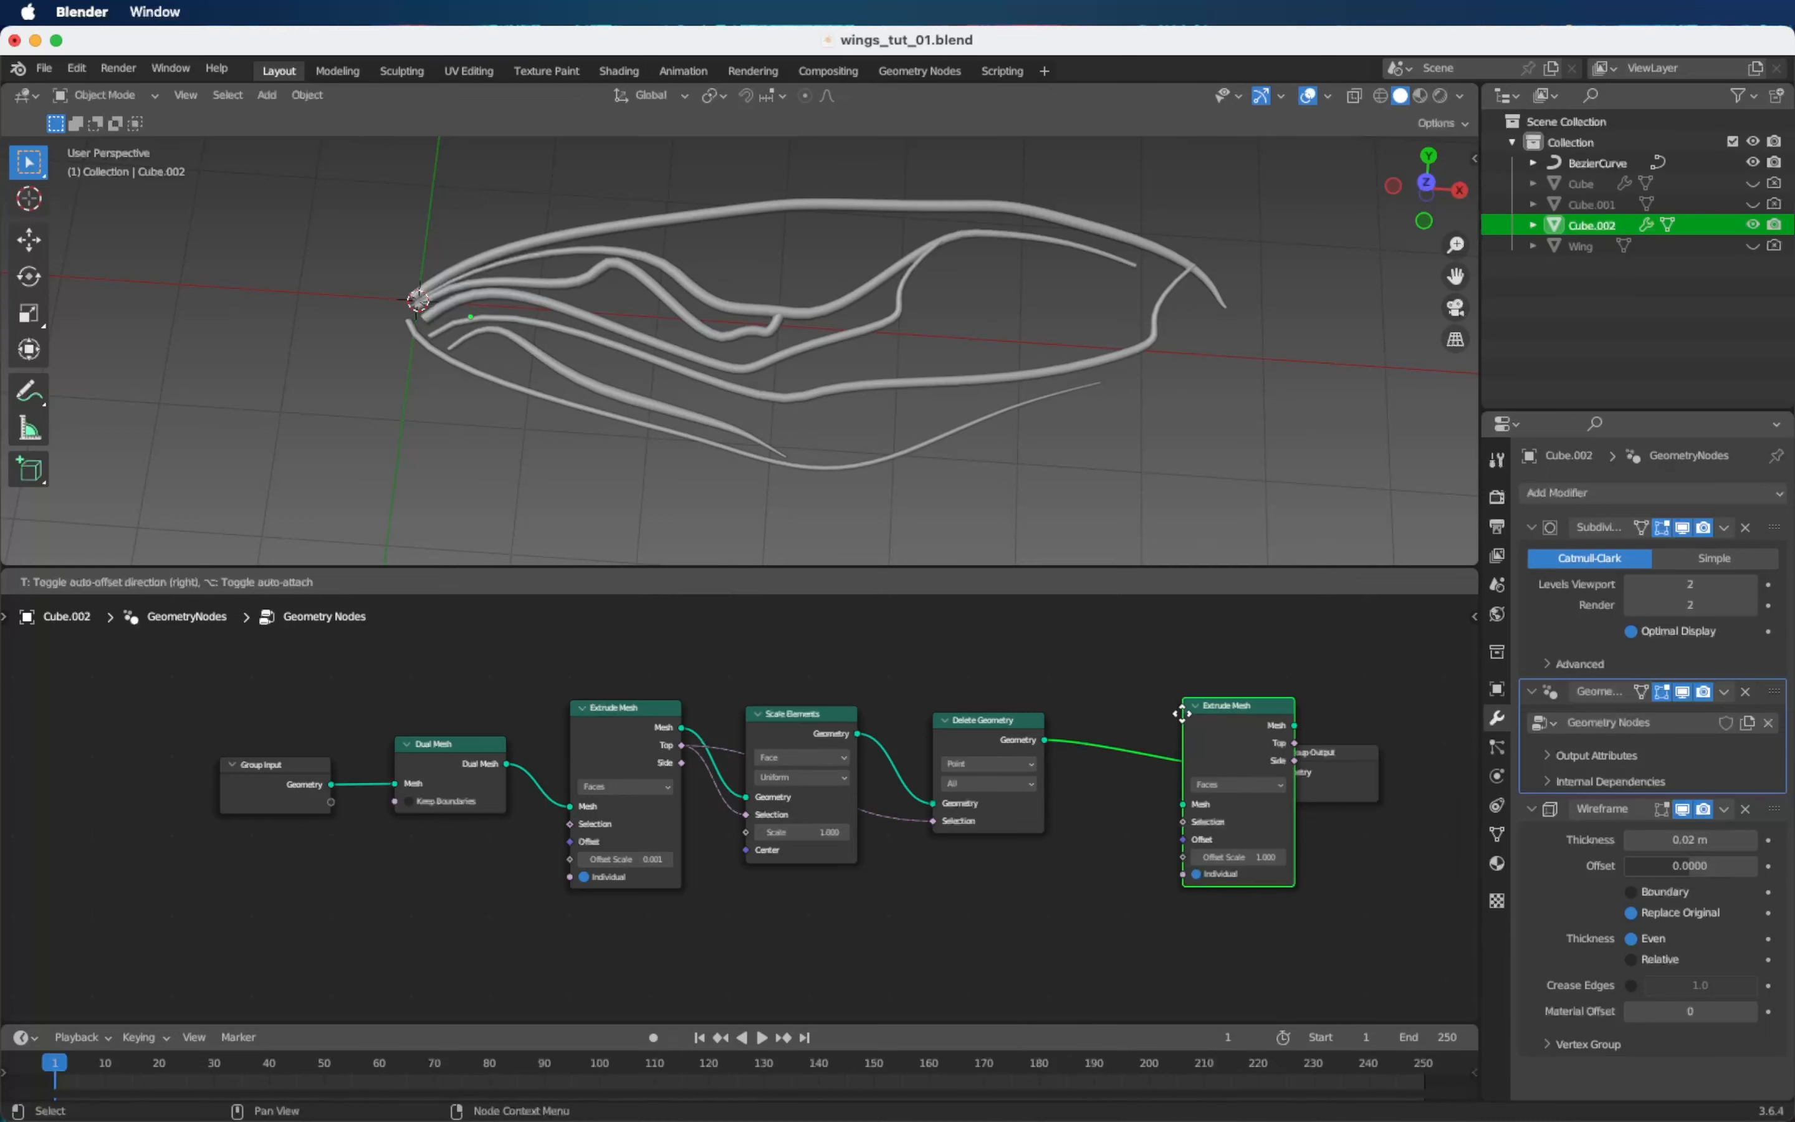
{"action": "double_click", "coordinate": [1038, 850]}
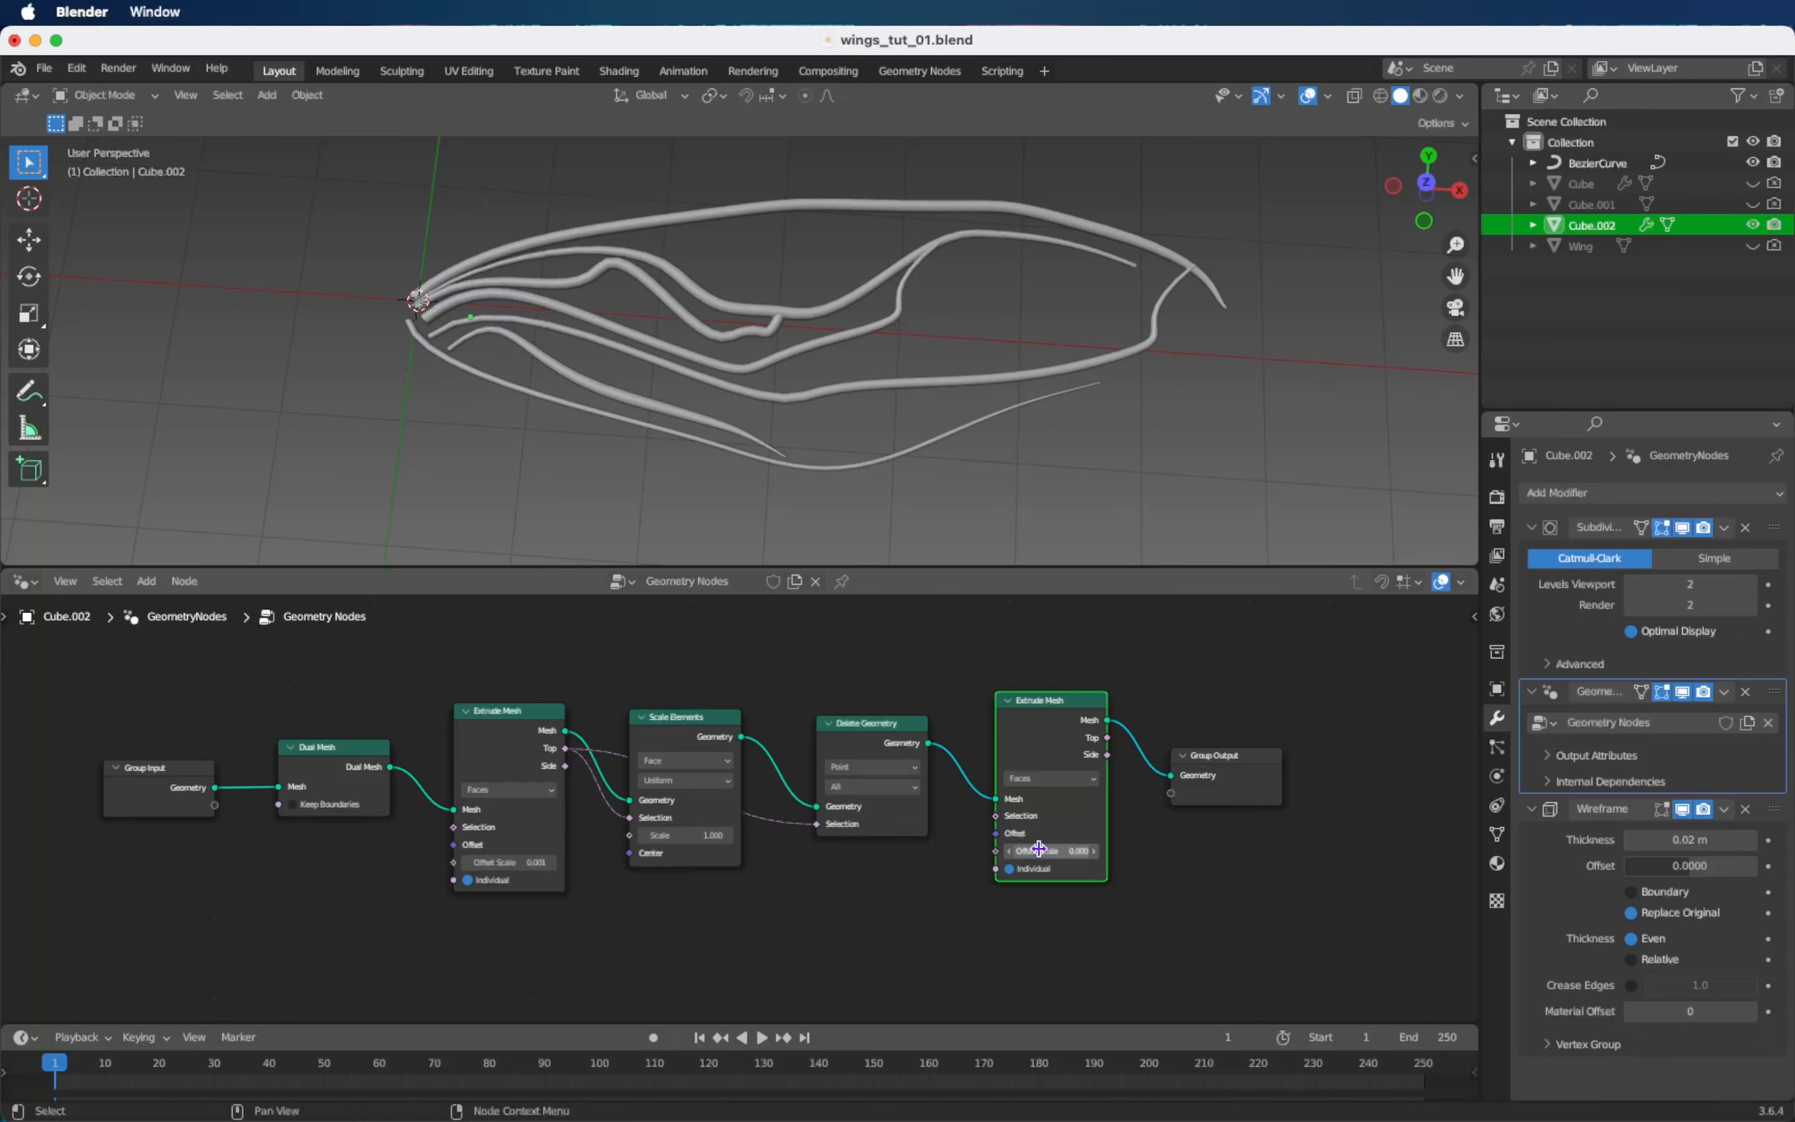
Move the Group Output node farther out and insert a Merge by Distance node after the second Extrude Mesh, with a 1 m distance.
{"action": "scroll", "coordinate": [1311, 907], "scroll_direction": "right", "scroll_amount": 5}
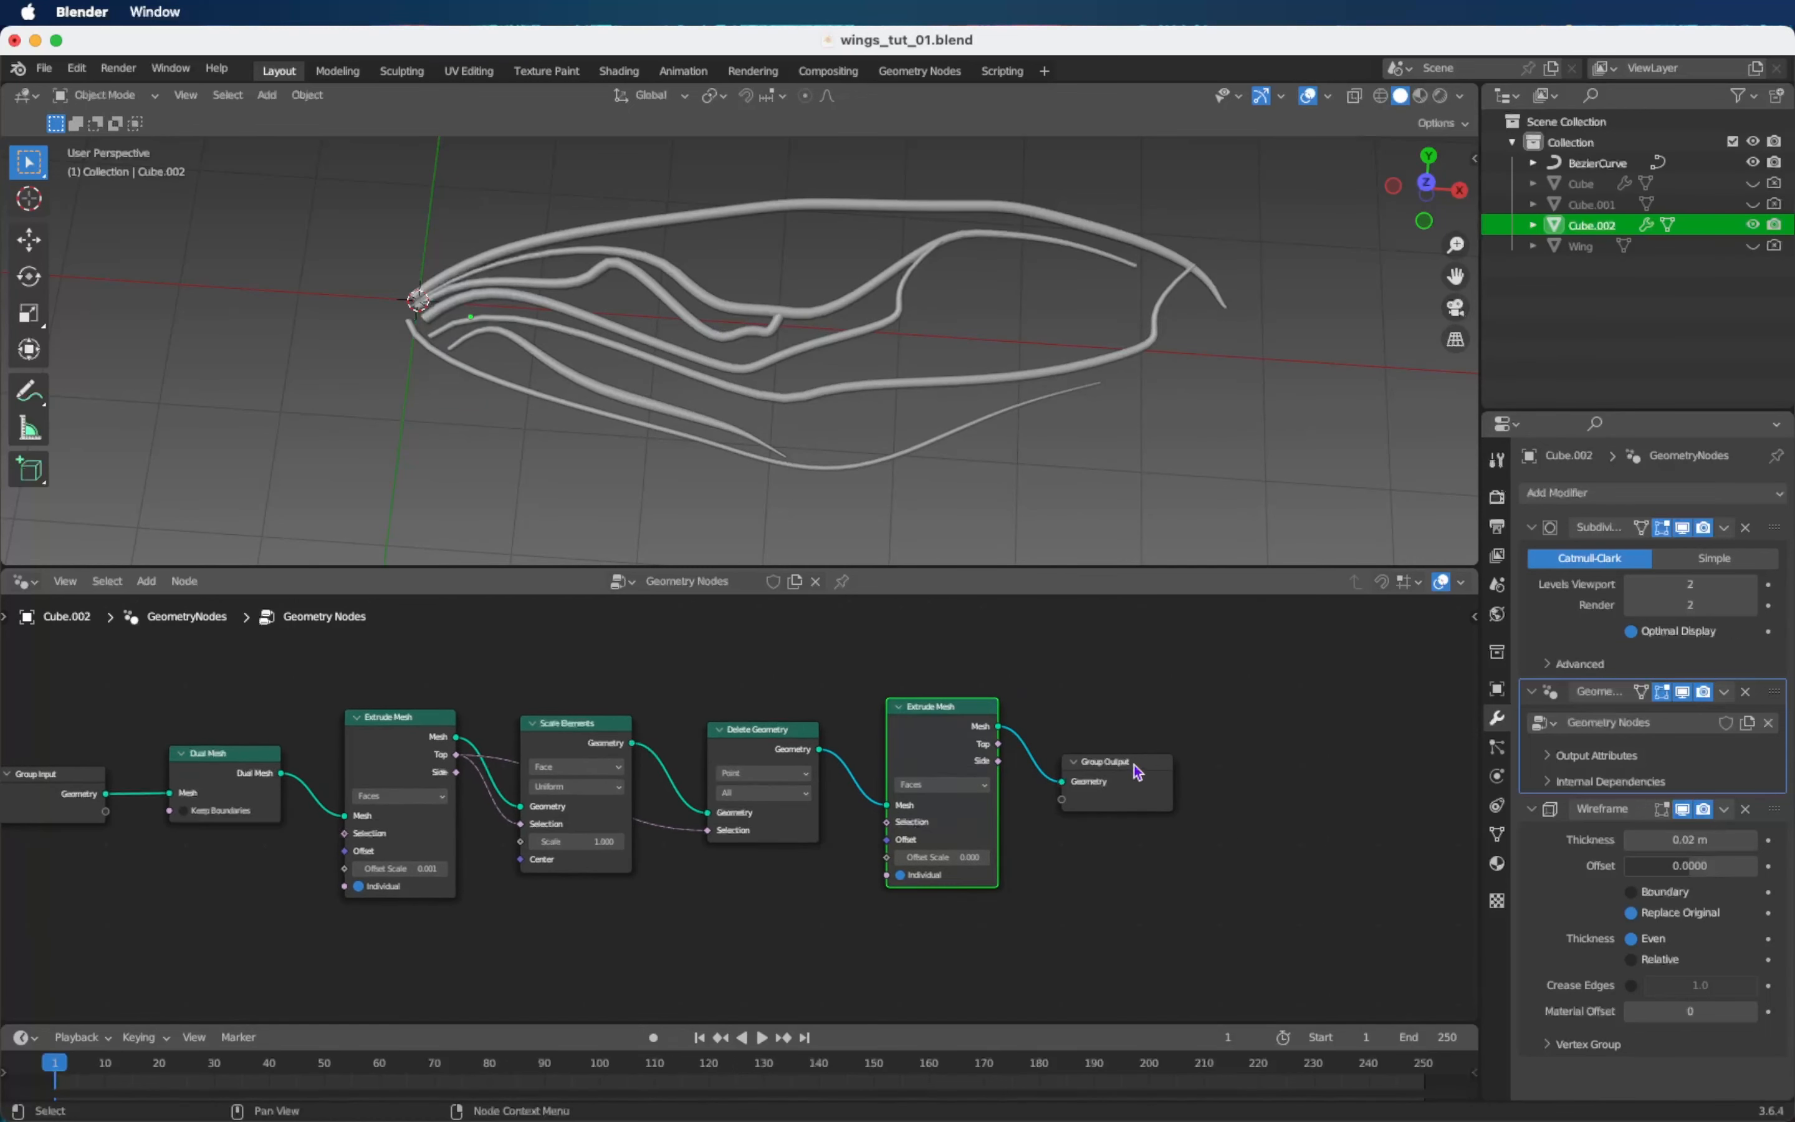
{"action": "left_click_drag", "start_coordinate": [1137, 771], "coordinate": [1351, 768]}
{"action": "key", "text": "shift+a"}
{"action": "type", "text": "mege"}
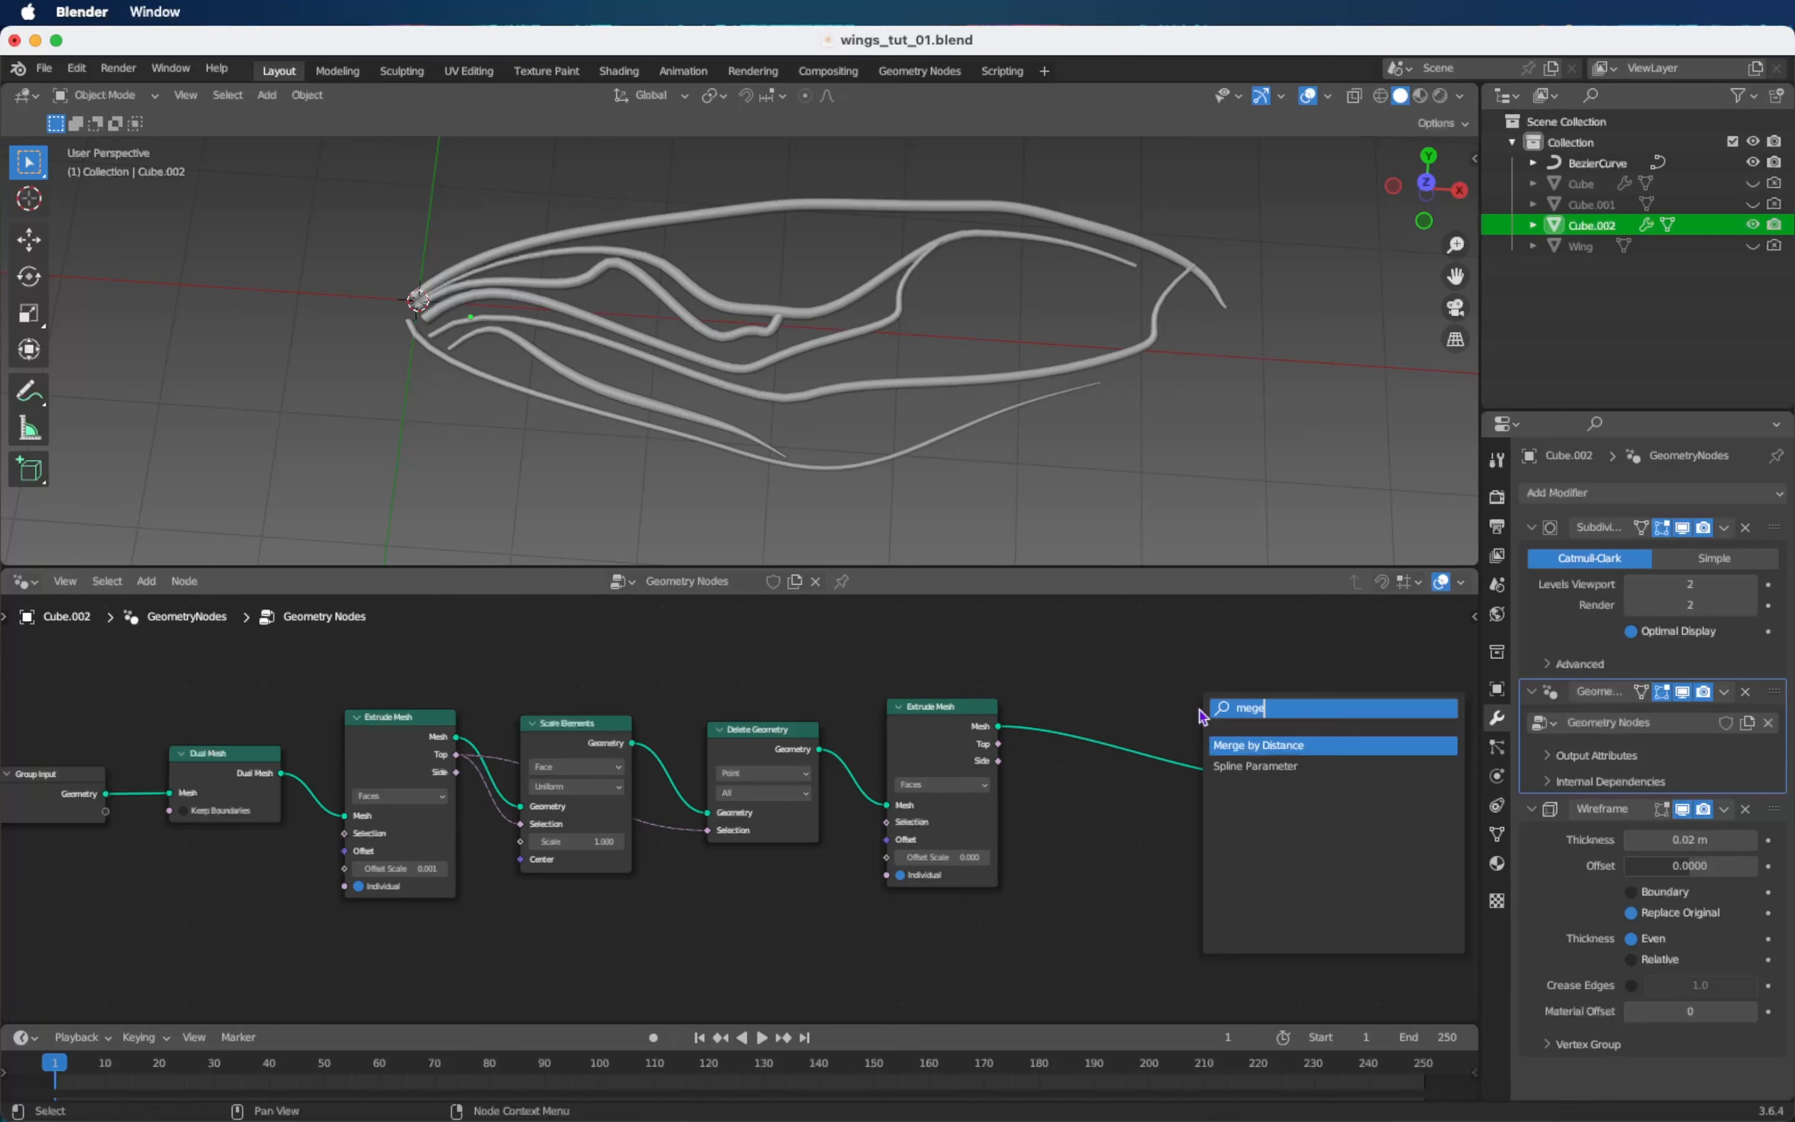
{"action": "key", "text": "Return"}
{"action": "left_click", "coordinate": [1086, 731]}
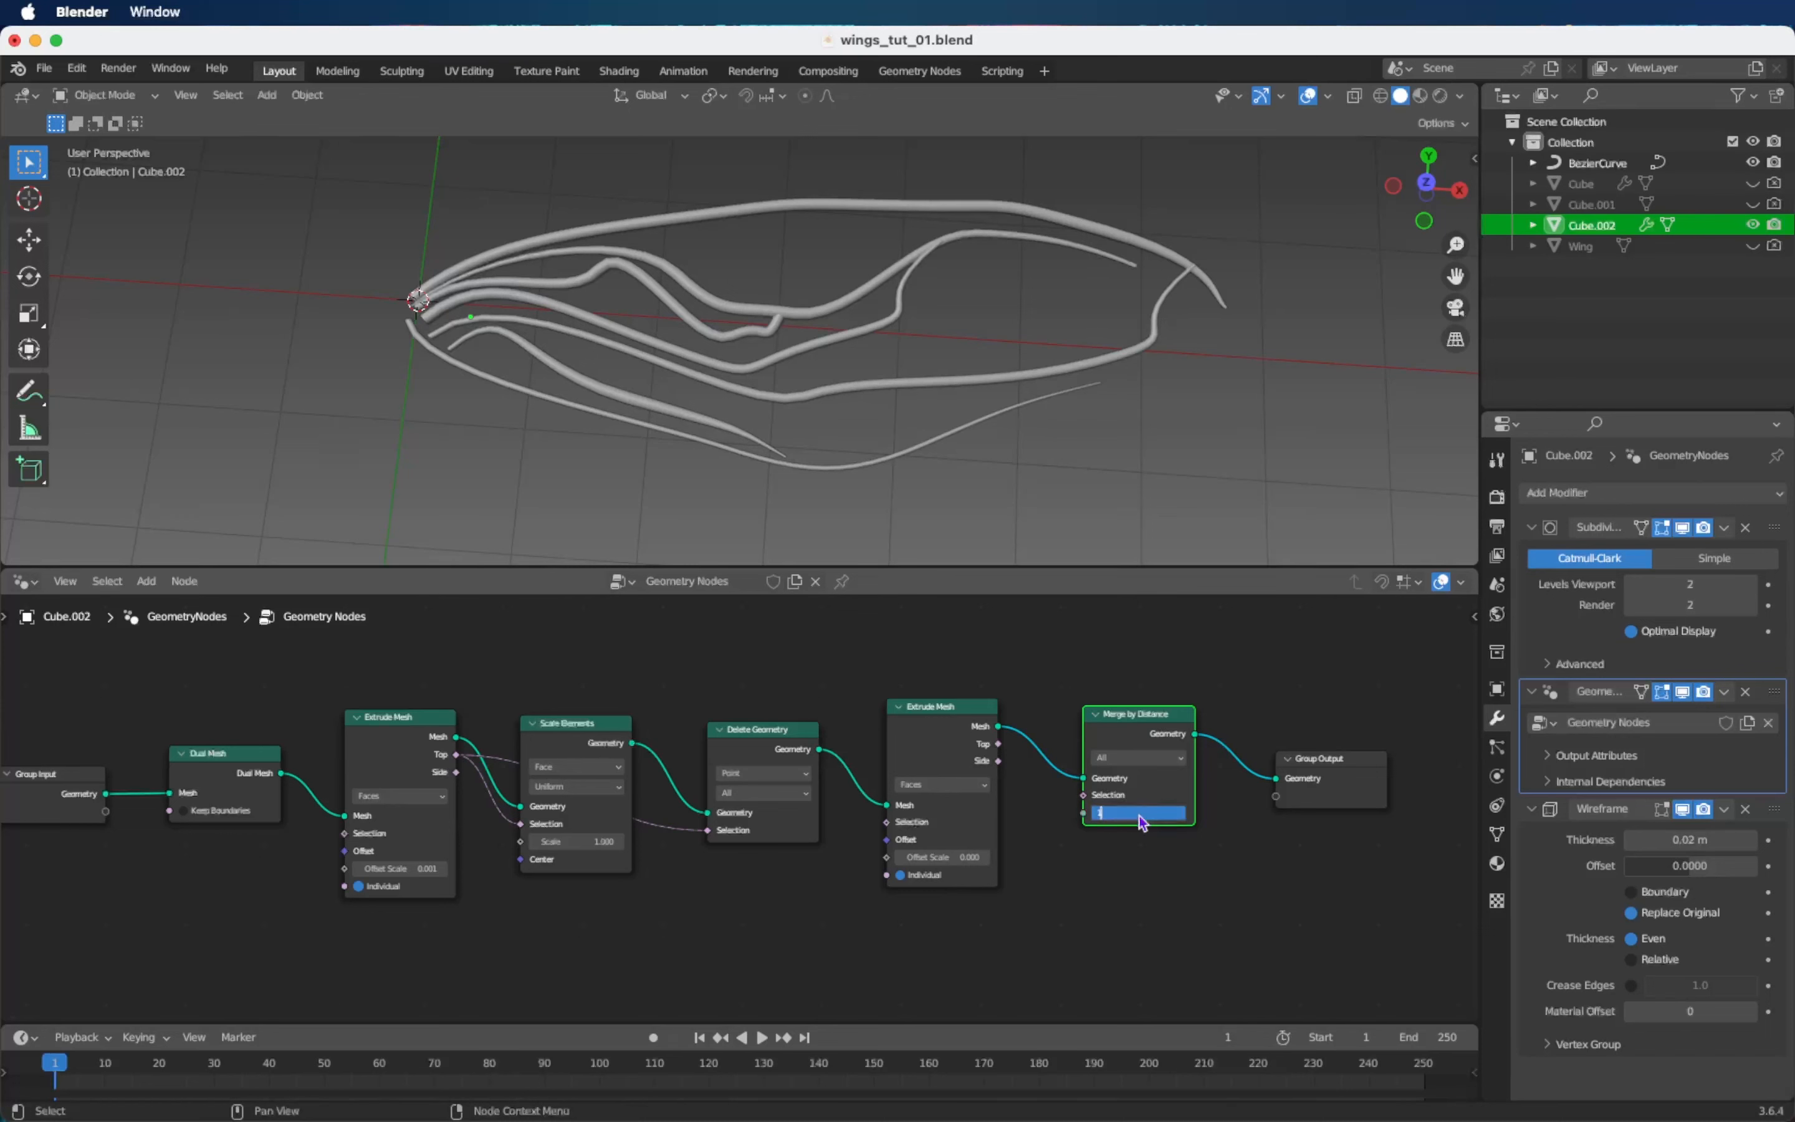
Insert a Subdivision Surface node between the Merge by Distance and Group Output nodes.
{"action": "scroll", "coordinate": [1143, 822], "scroll_direction": "right", "scroll_amount": 5}
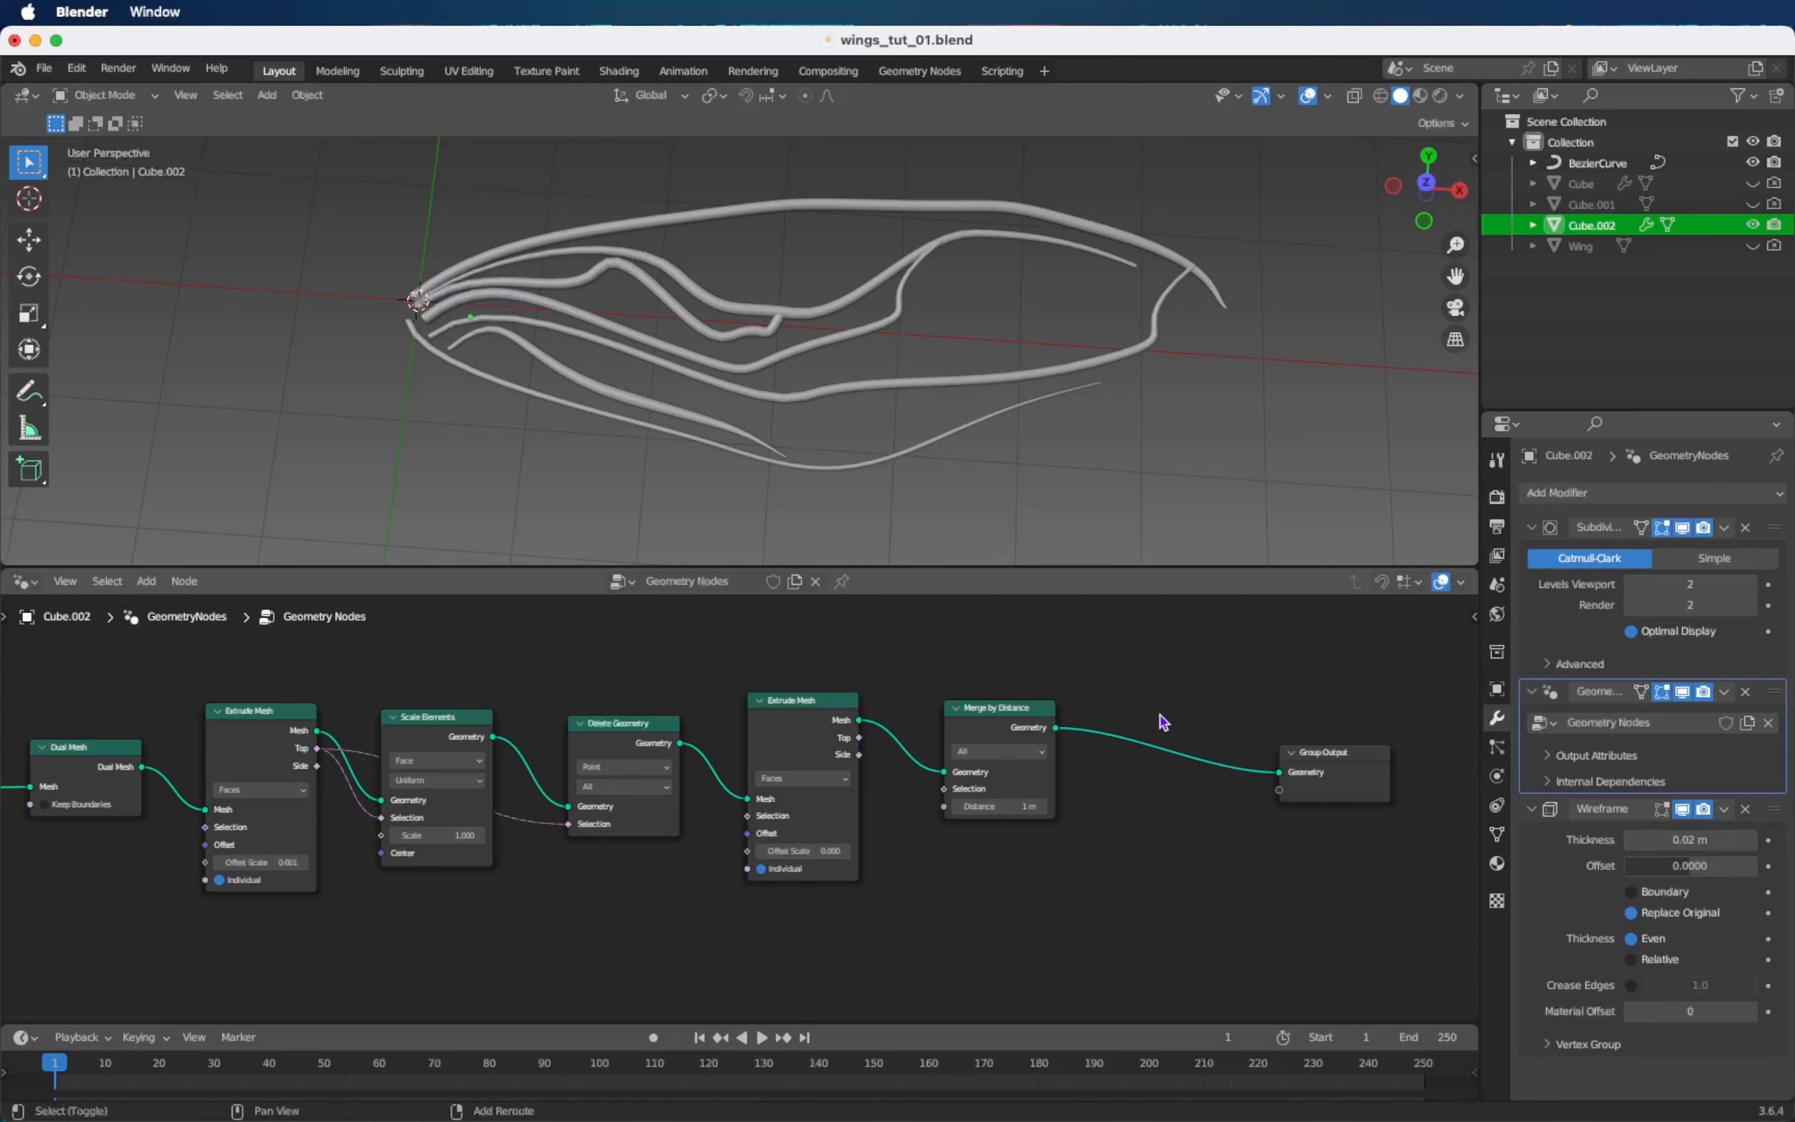
{"action": "key", "text": "shift+a"}
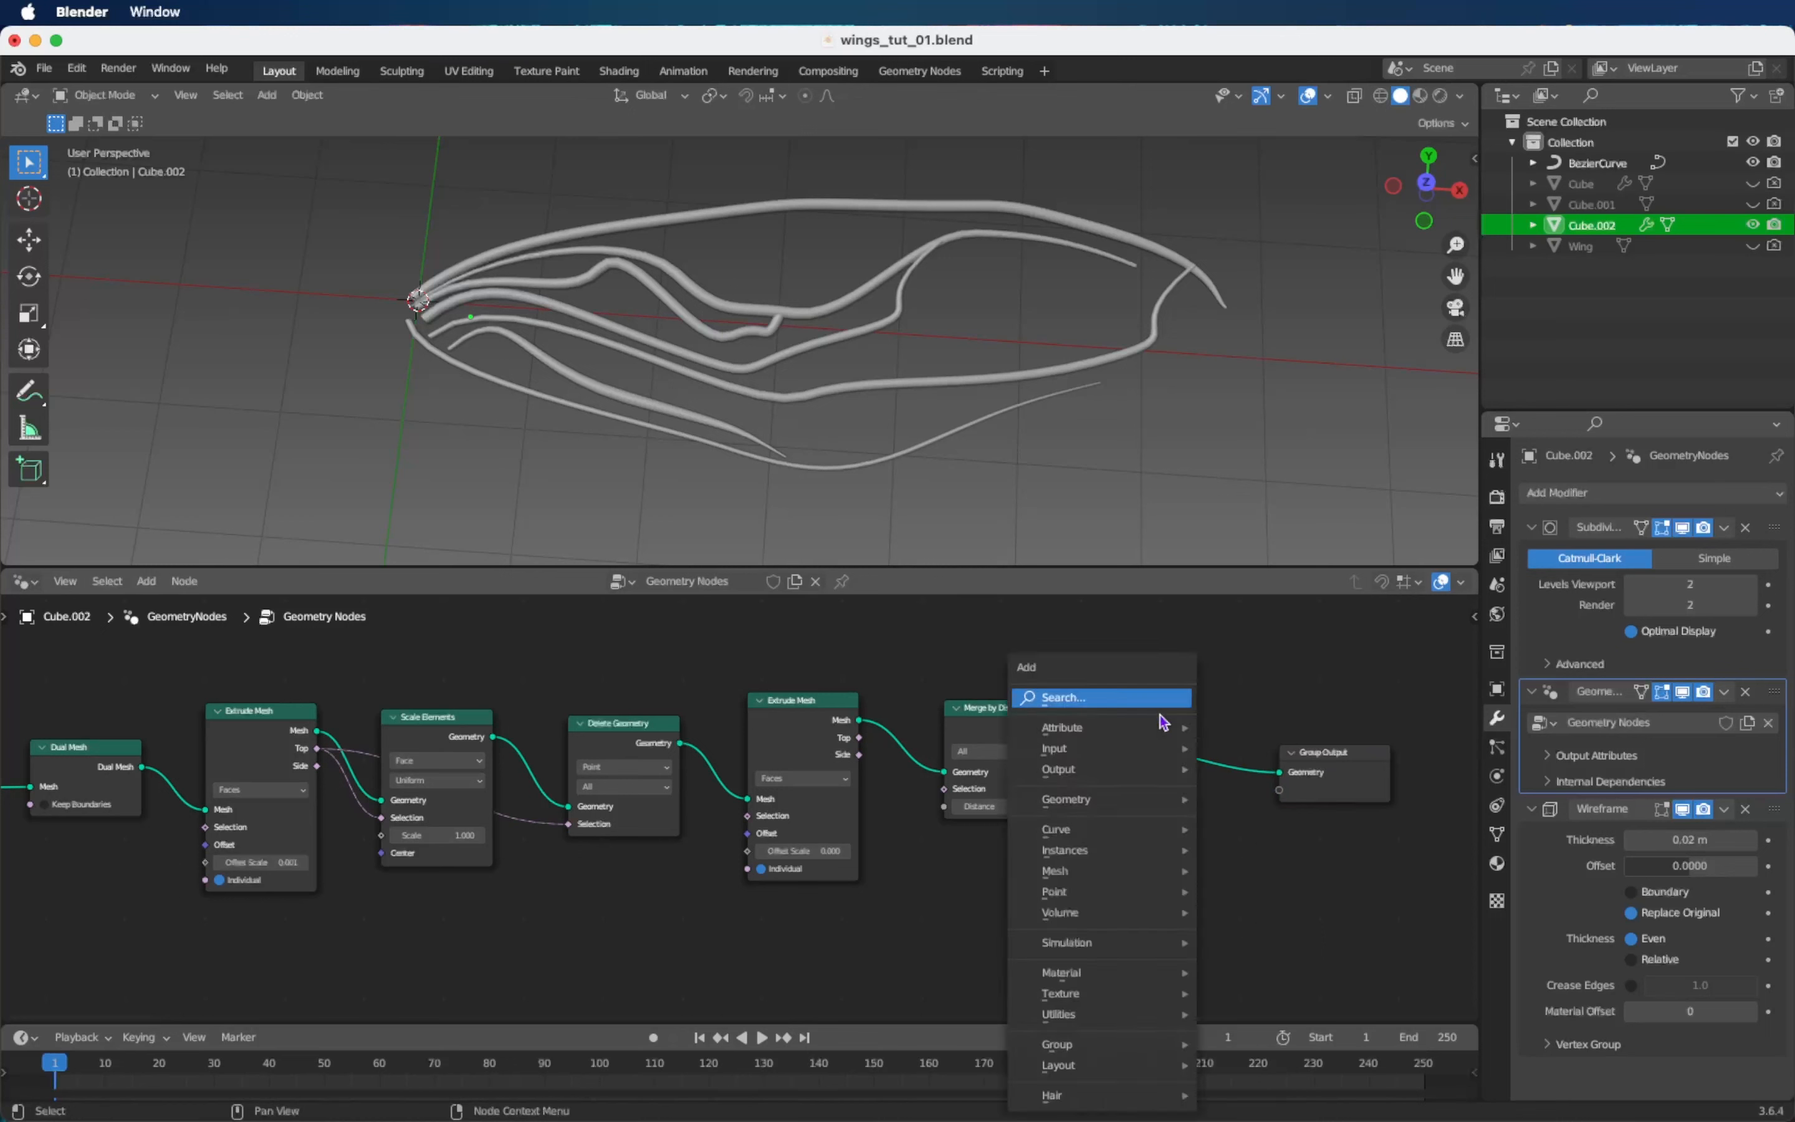
{"action": "left_click", "coordinate": [1159, 710]}
{"action": "type", "text": "sbu"}
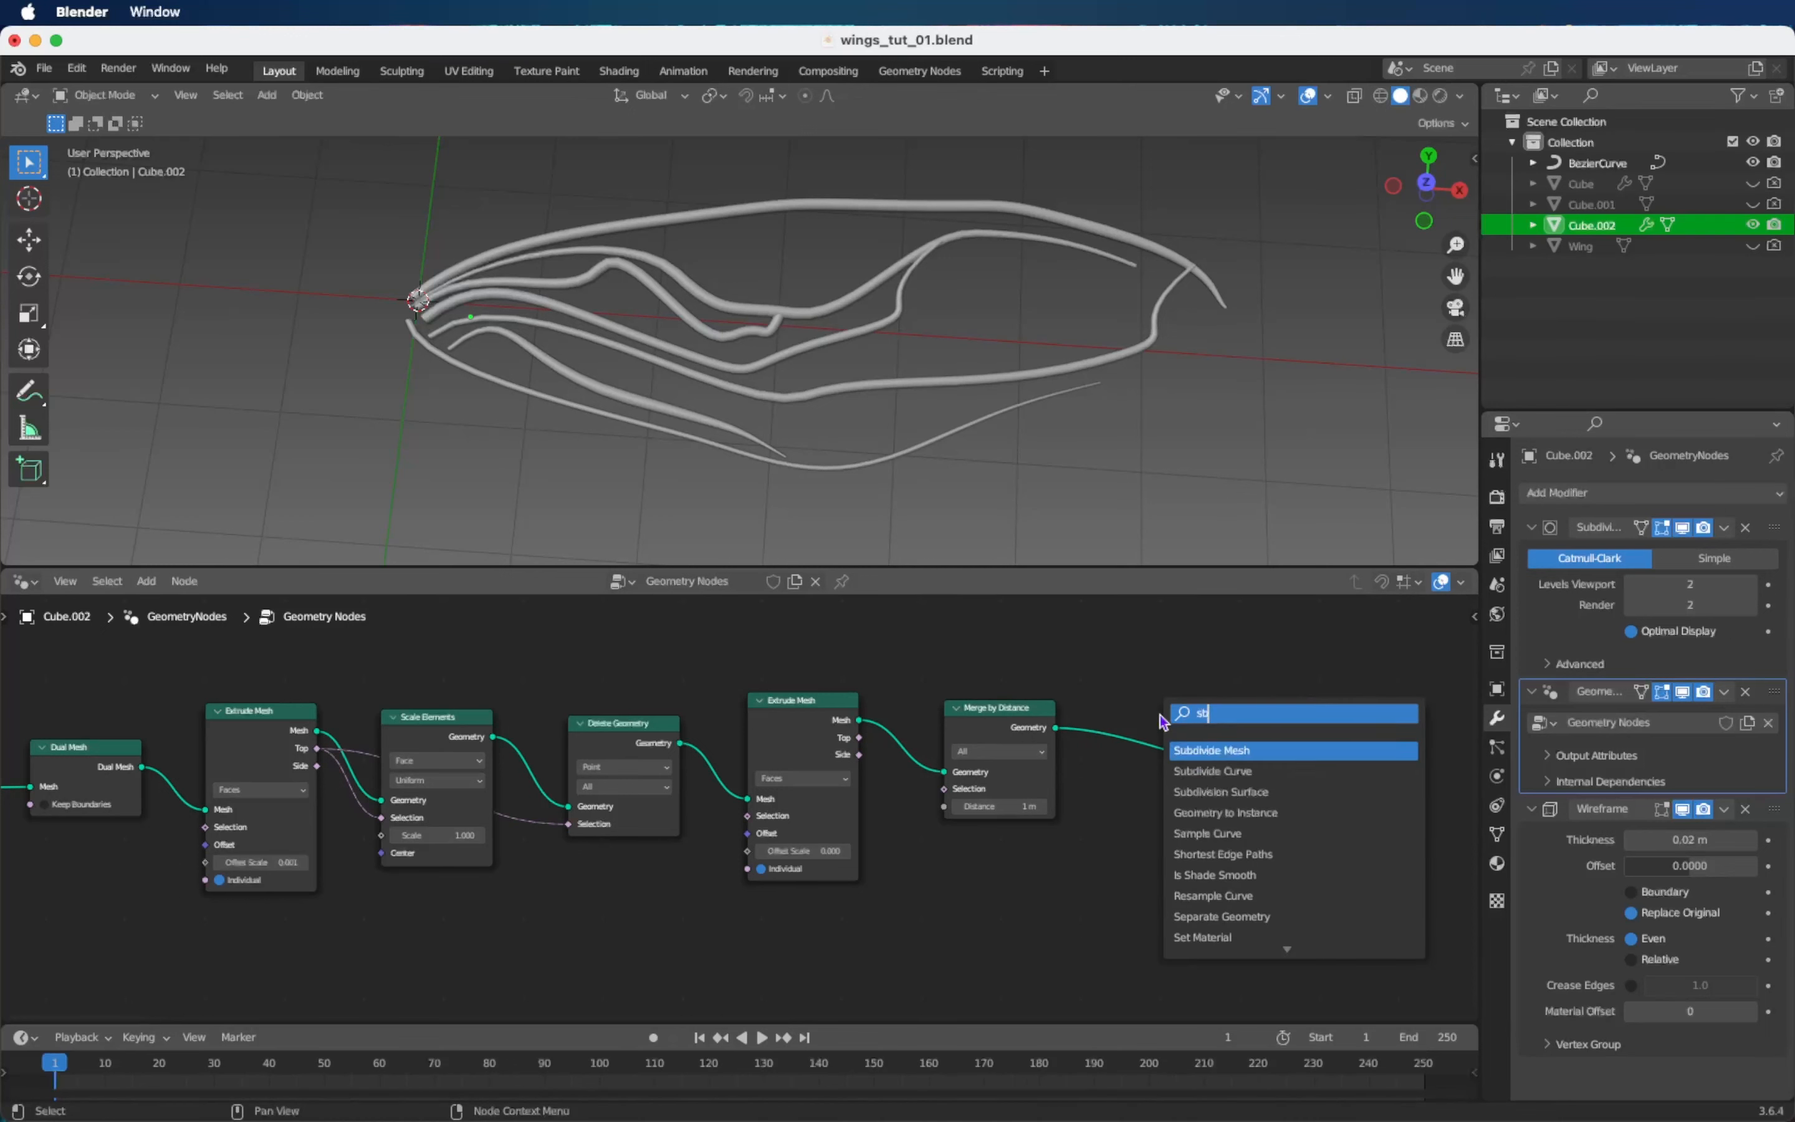
{"action": "key", "text": "Down"}
{"action": "key", "text": "Down"}
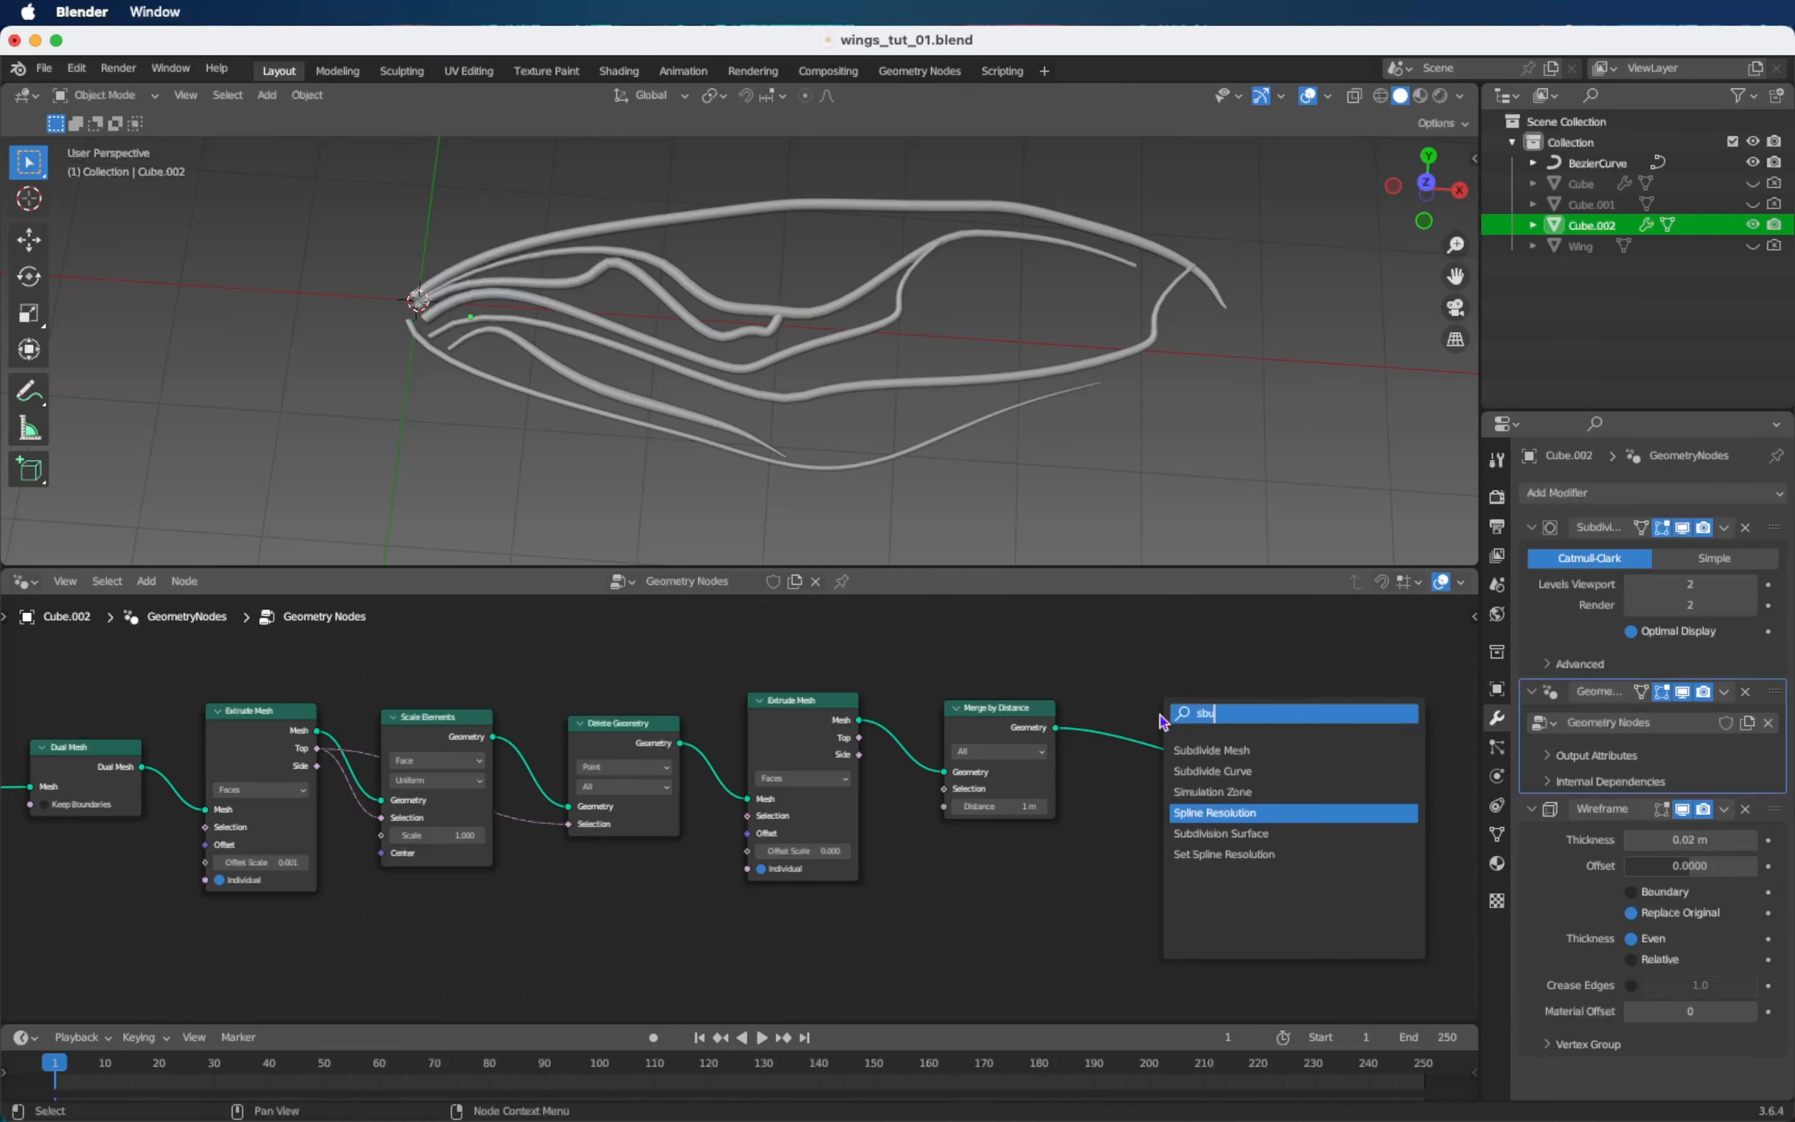
{"action": "key", "text": "BackSpace"}
{"action": "key", "text": "BackSpace"}
{"action": "type", "text": "ub"}
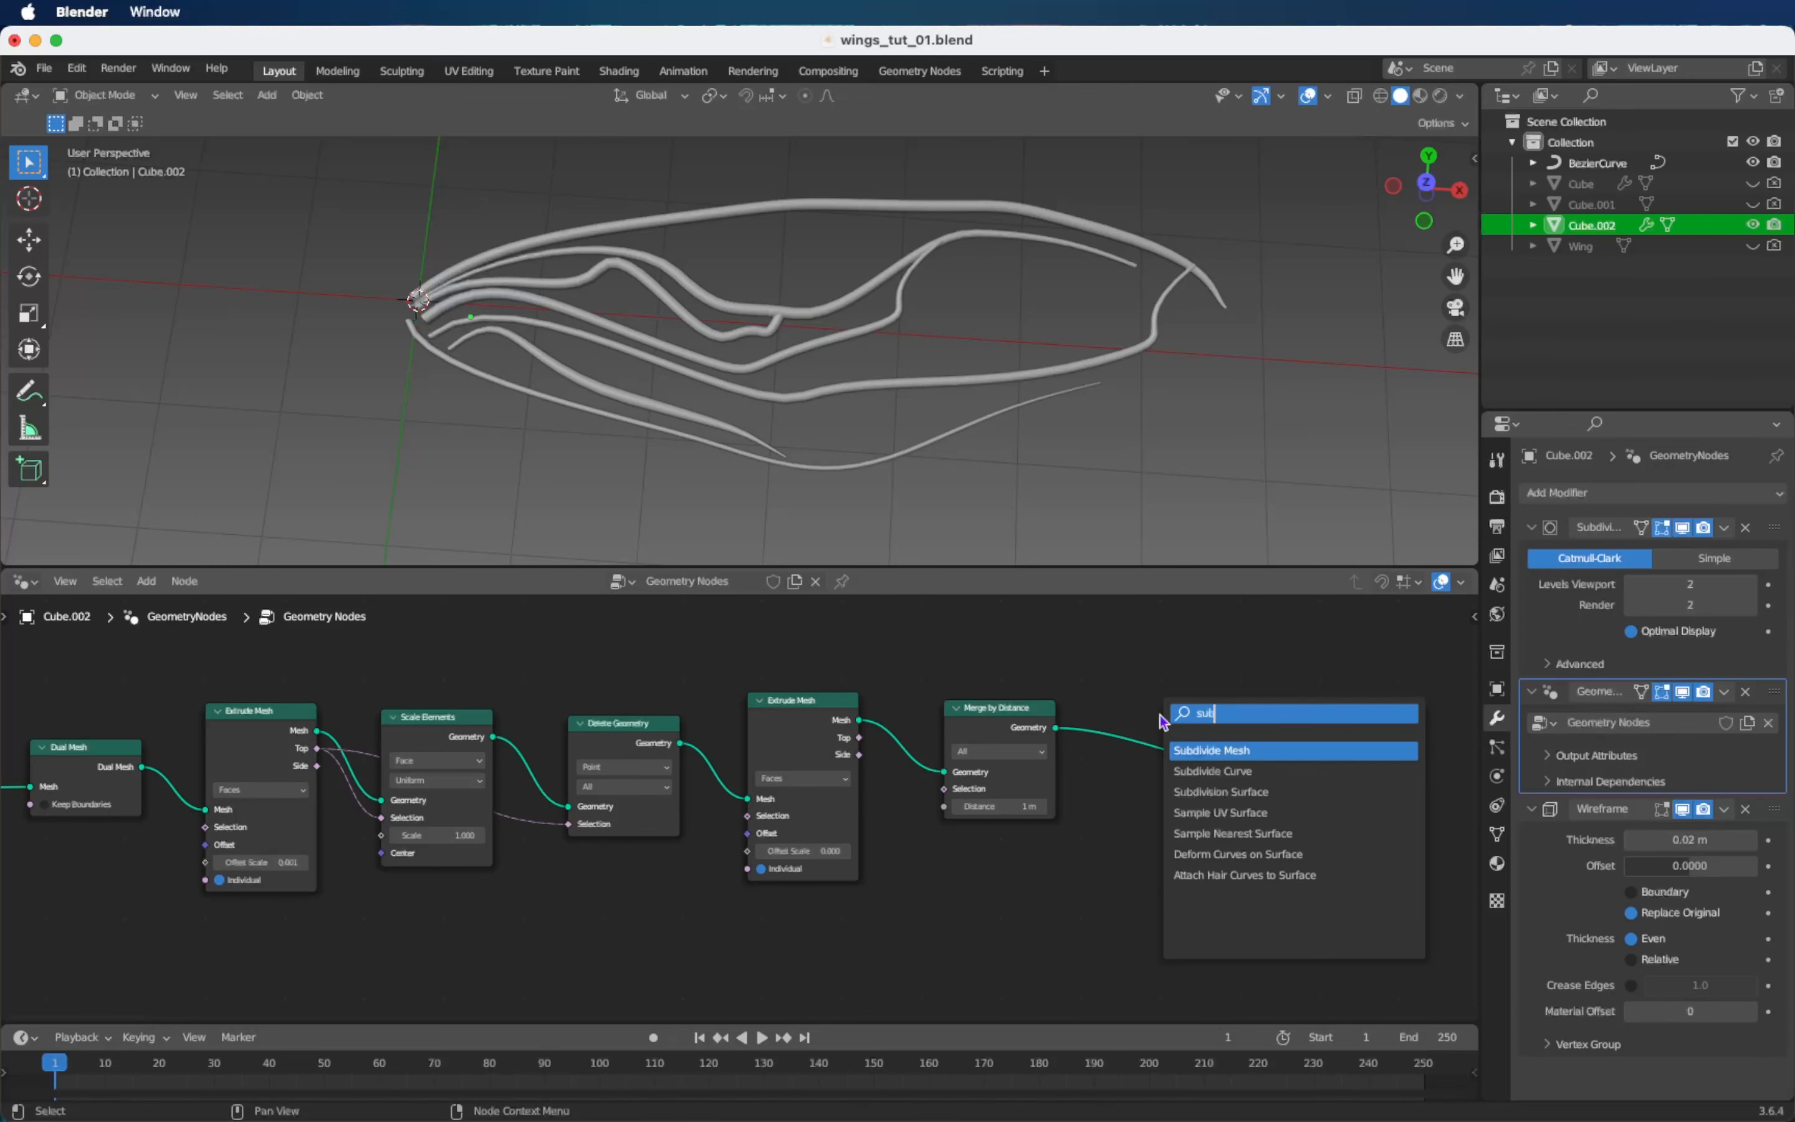
{"action": "key", "text": "Down"}
{"action": "key", "text": "Down"}
{"action": "key", "text": "Return"}
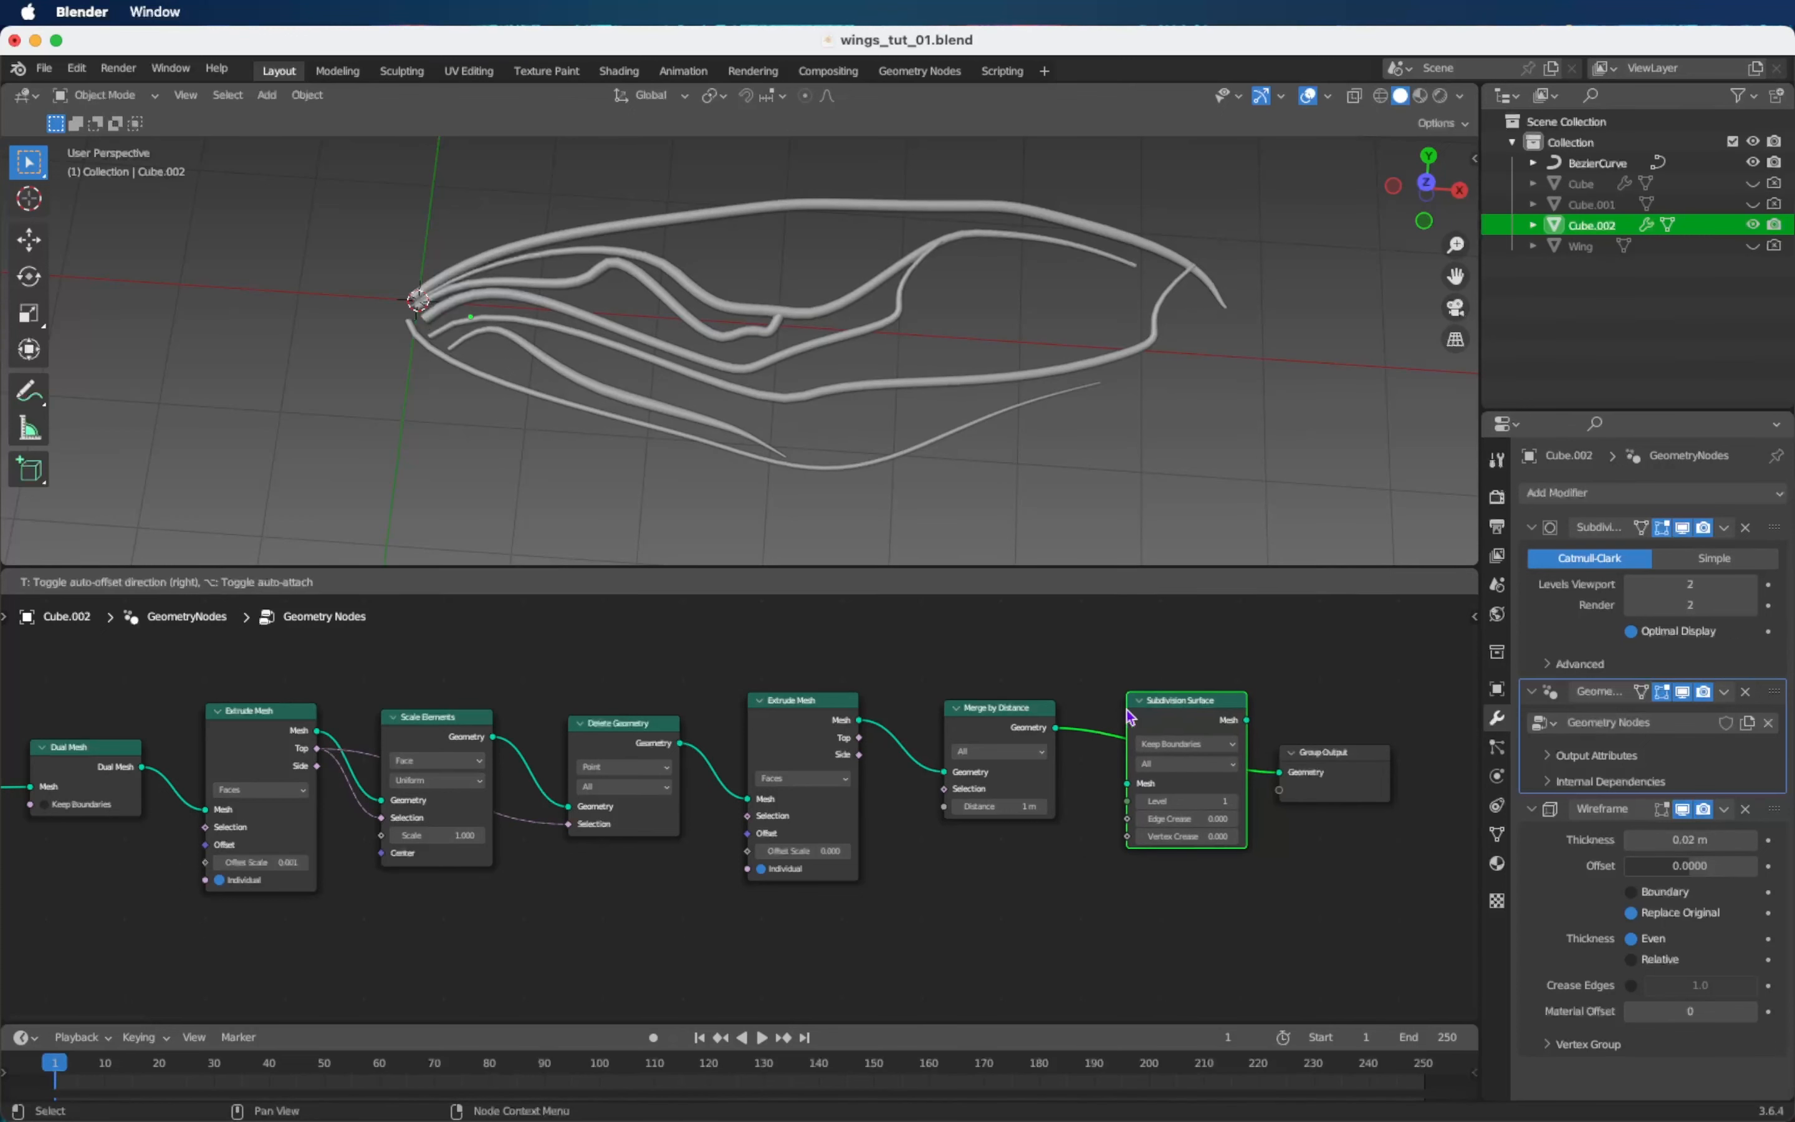
{"action": "left_click", "coordinate": [1128, 710]}
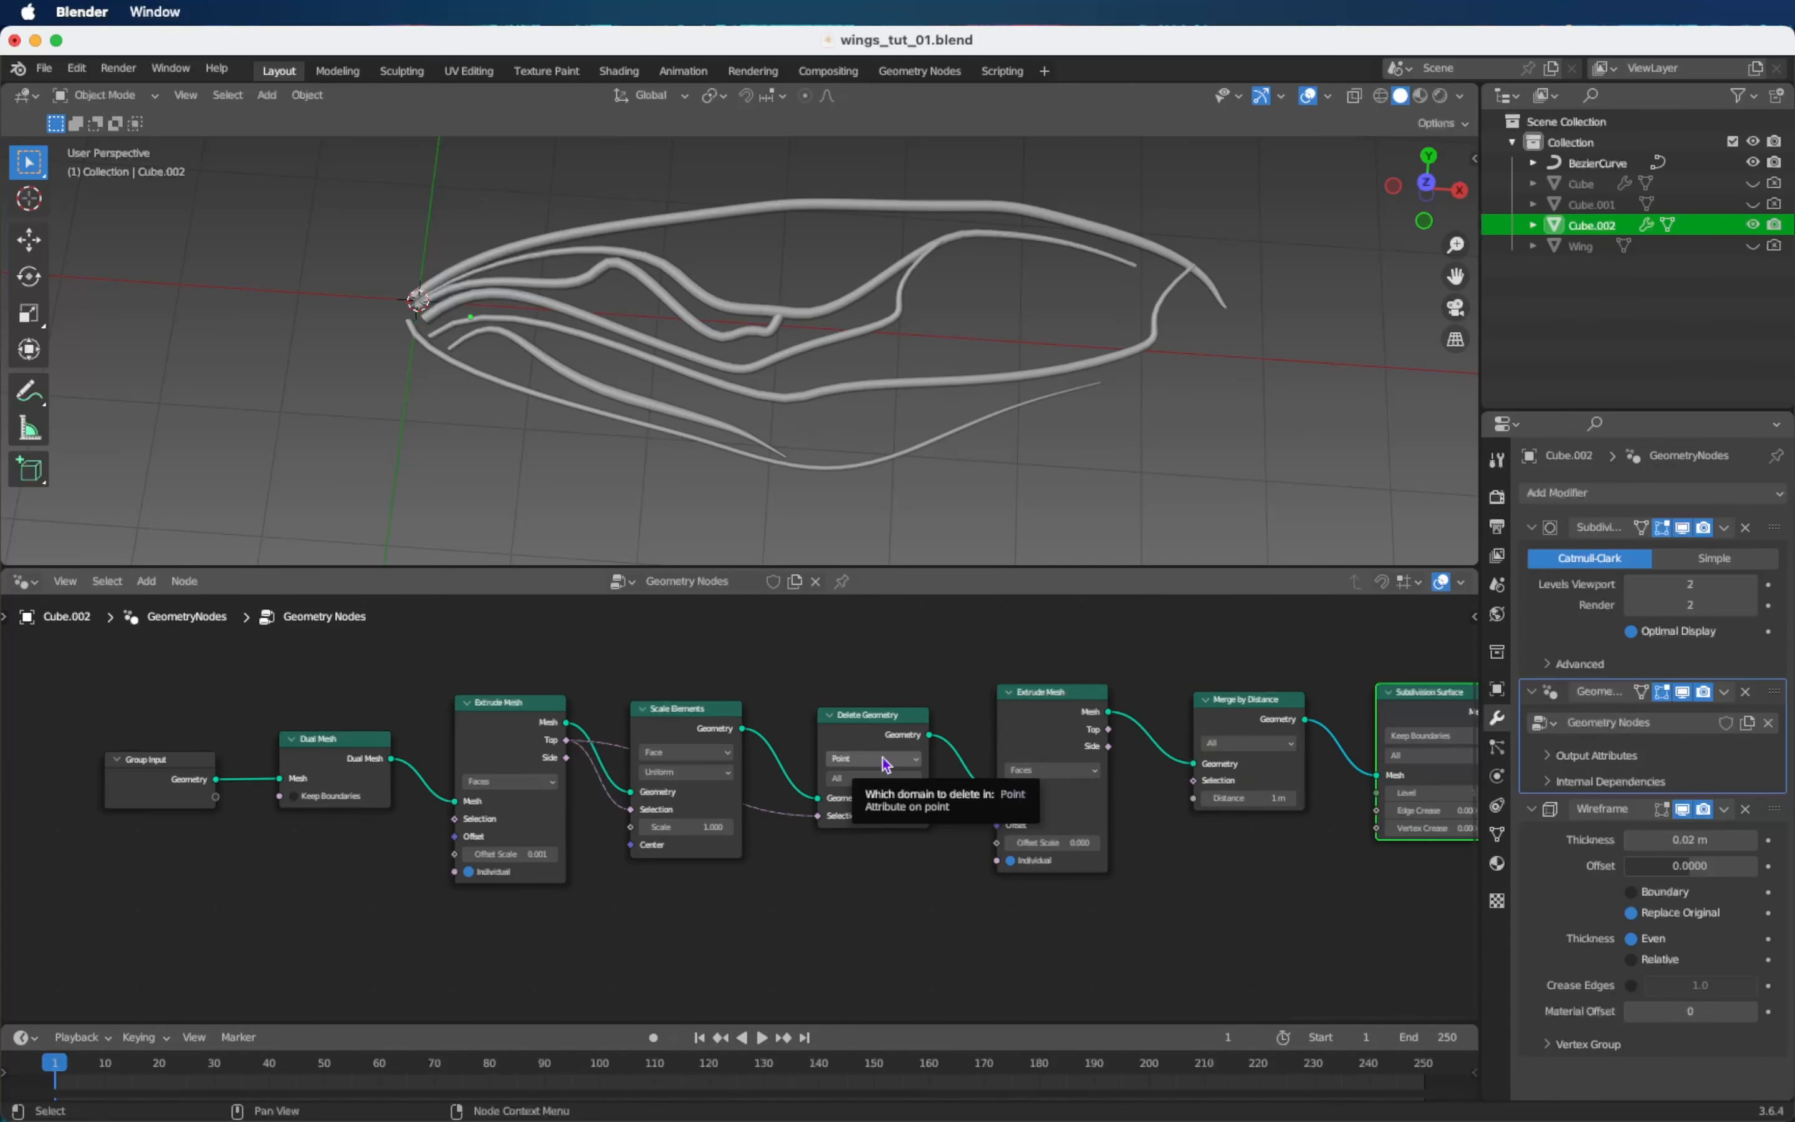
Set the Delete Geometry node's domain to Face and the Merge by Distance node's mode to Connected.
{"action": "left_click", "coordinate": [883, 760]}
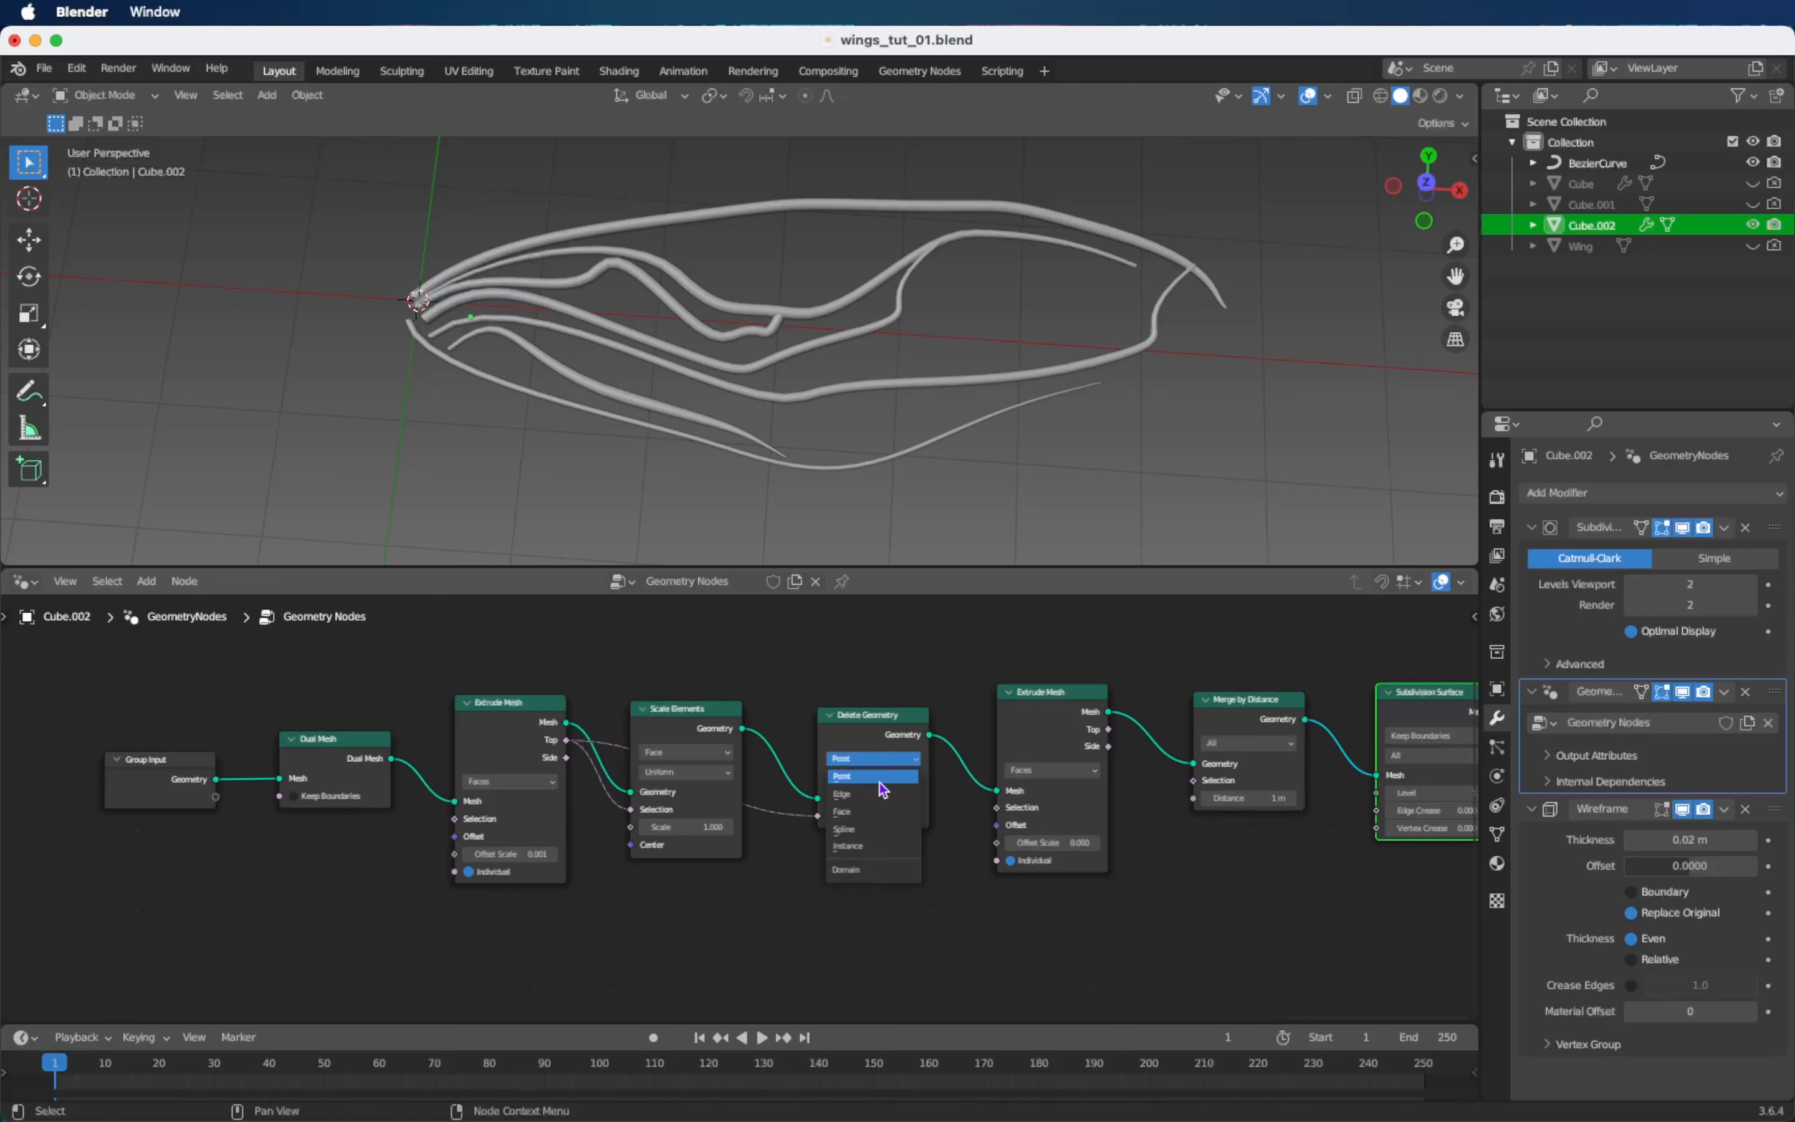
{"action": "left_click", "coordinate": [877, 815]}
{"action": "scroll", "coordinate": [877, 814], "scroll_direction": "right", "scroll_amount": 5}
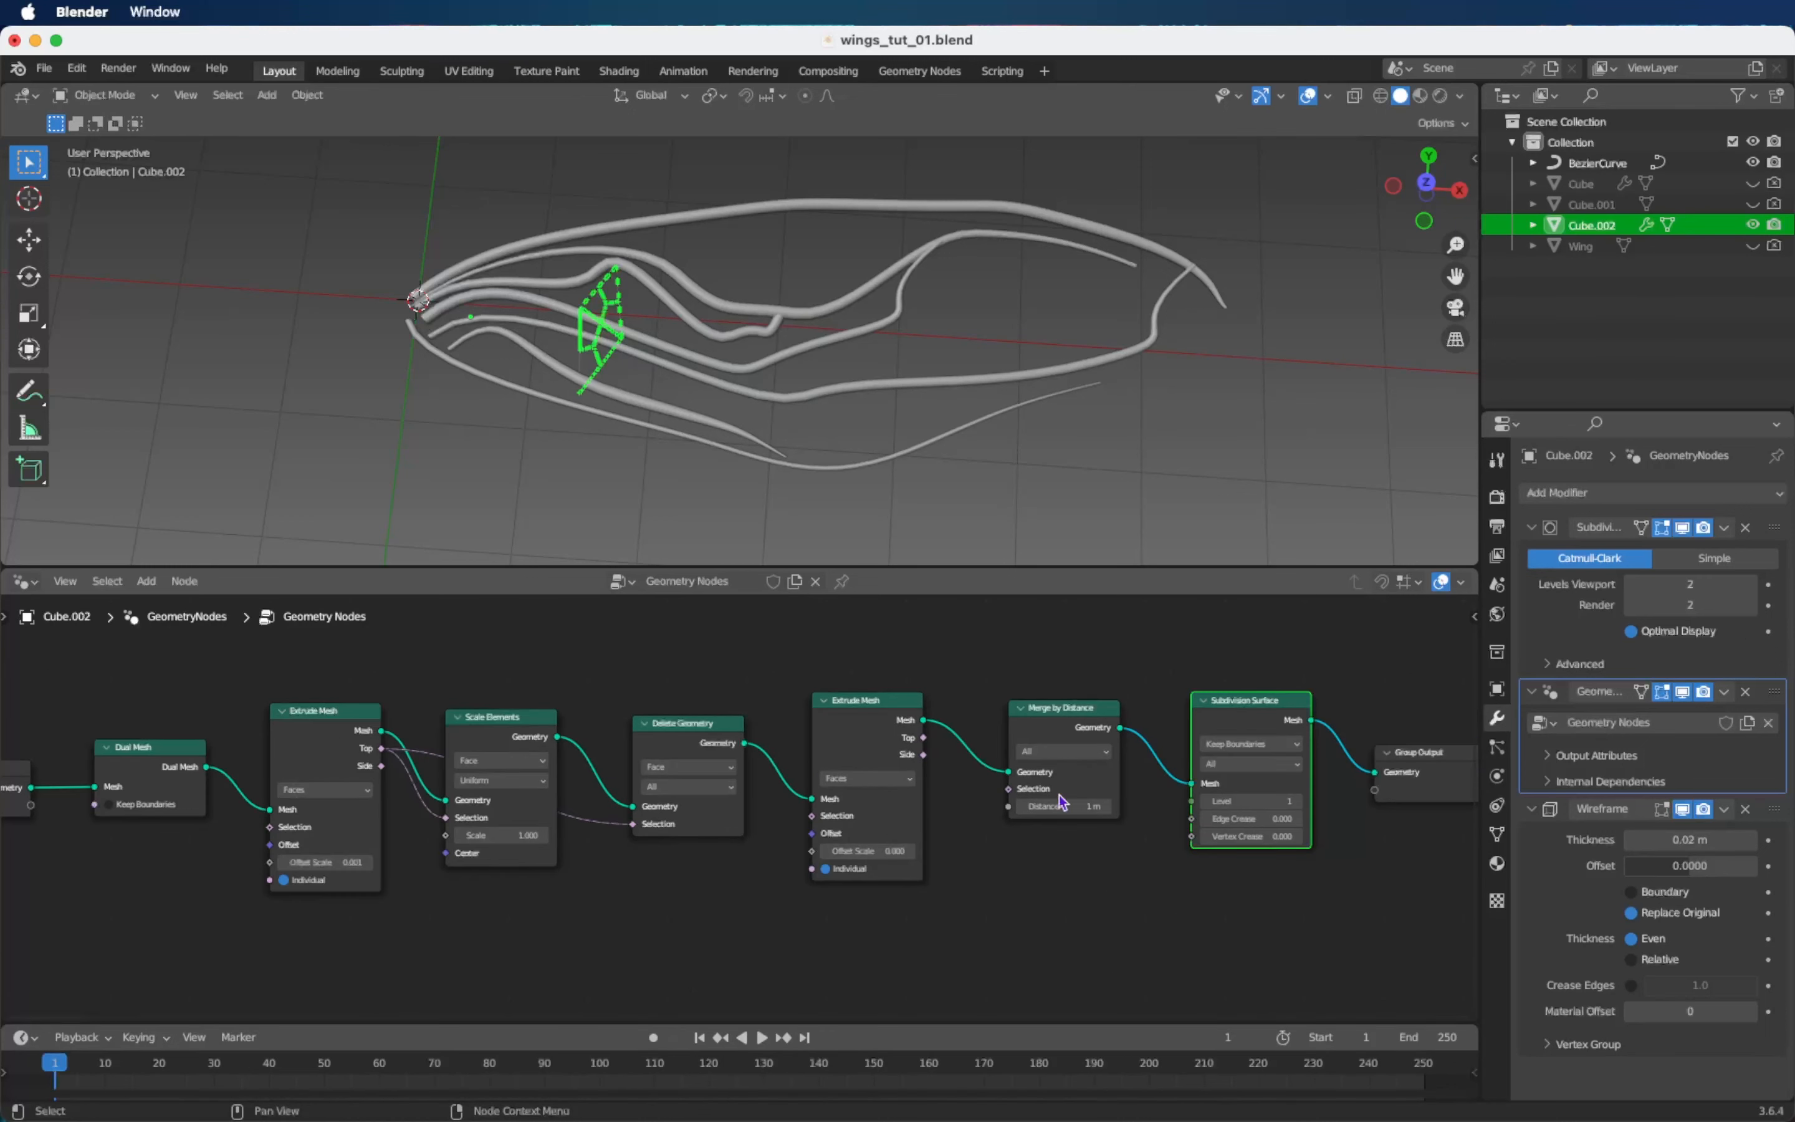
{"action": "left_click", "coordinate": [1068, 752]}
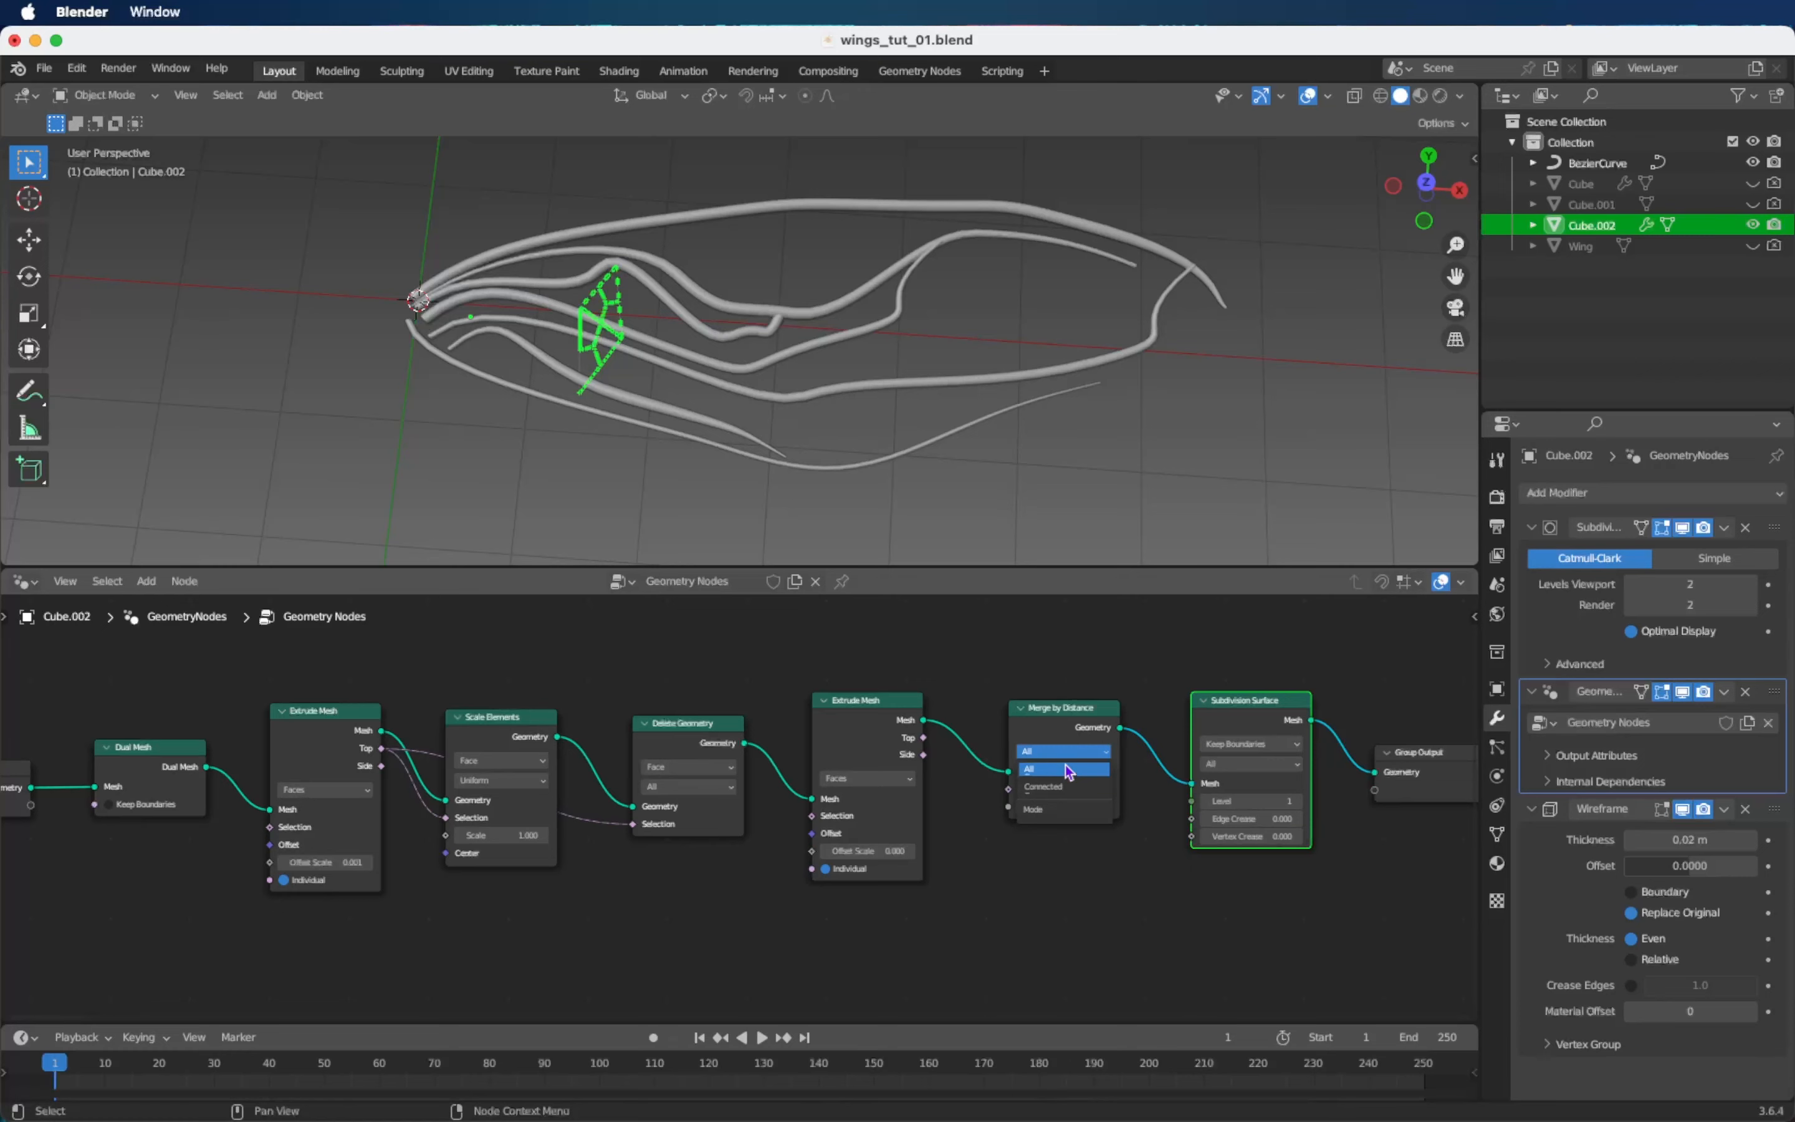
{"action": "left_click", "coordinate": [1066, 799]}
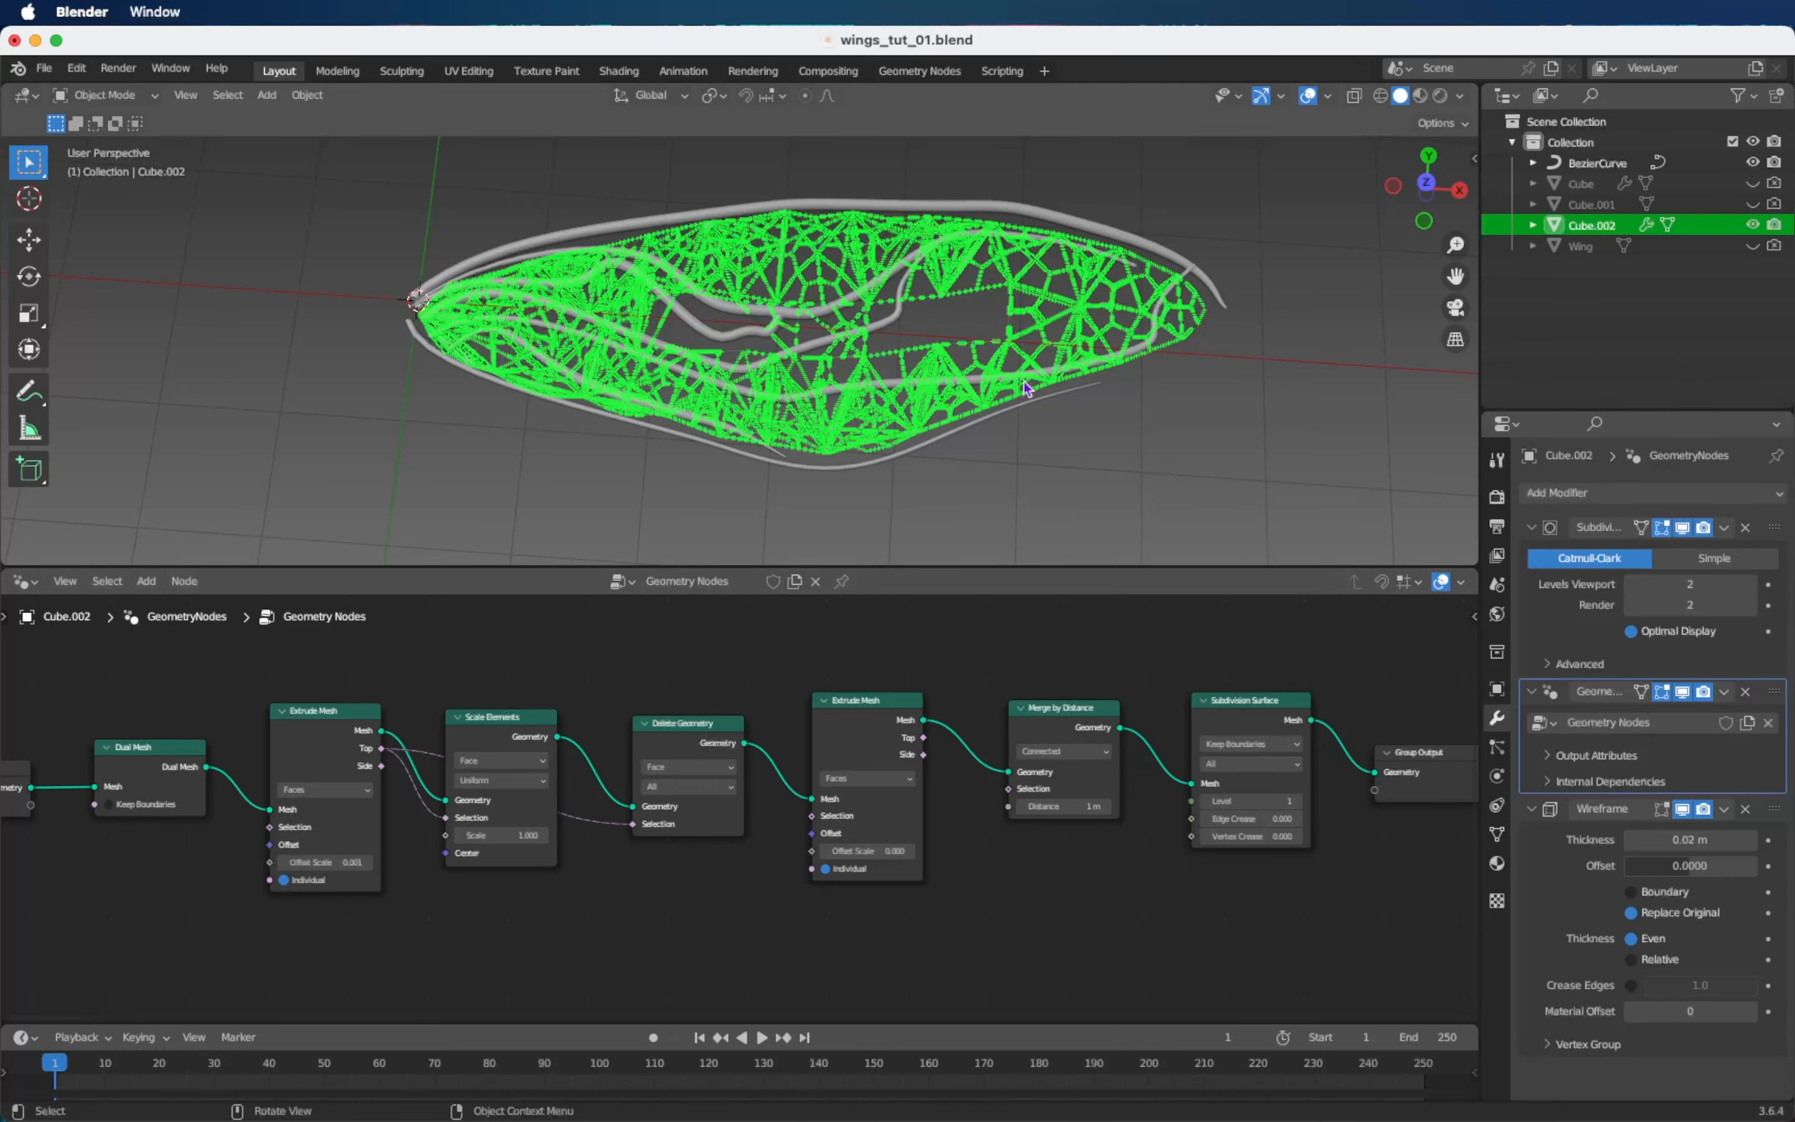
Examine the generated fine veining between the main veins up close, leaving the duplicated membrane active but deselected.
{"action": "left_click", "coordinate": [1033, 414]}
{"action": "scroll", "coordinate": [957, 448], "scroll_direction": "up", "scroll_amount": 3}
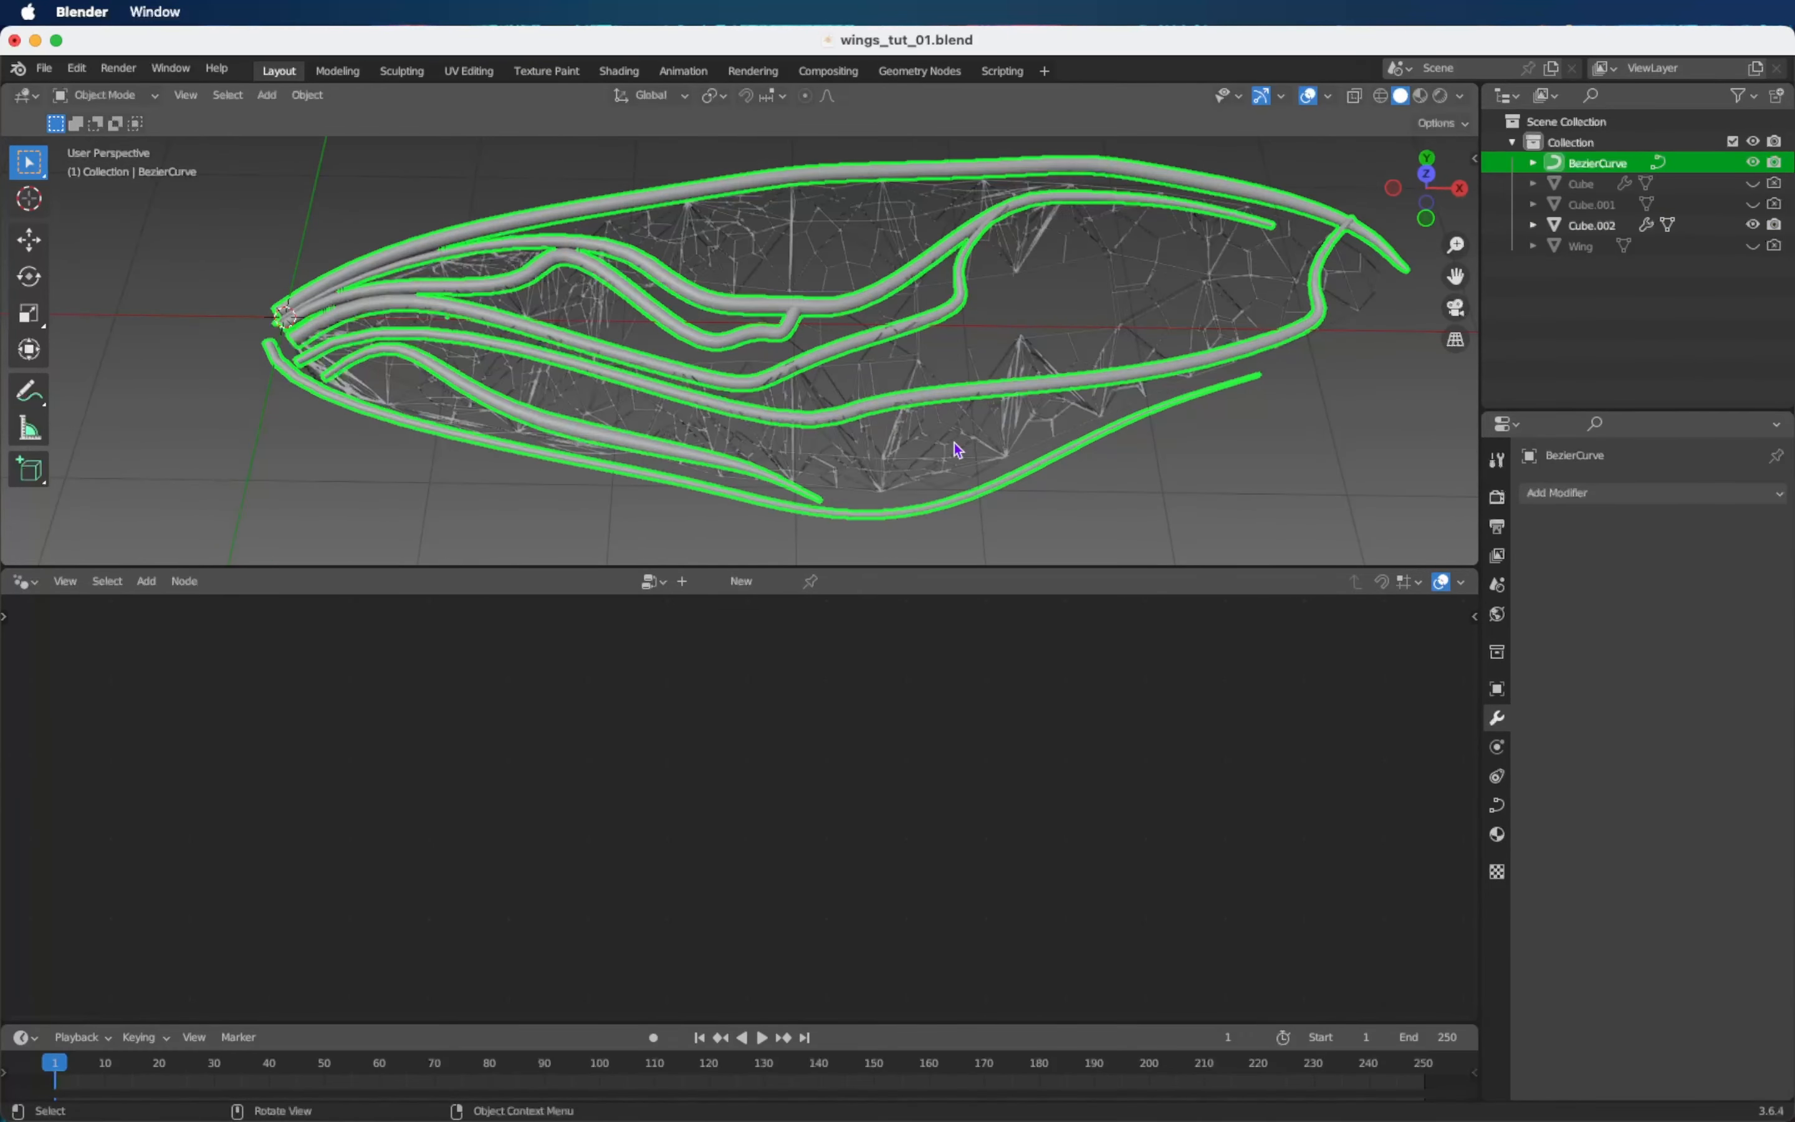
{"action": "left_click", "coordinate": [1005, 423]}
{"action": "middle_click_drag", "start_coordinate": [992, 669], "coordinate": [961, 675]}
{"action": "scroll", "coordinate": [1135, 297], "scroll_direction": "up", "scroll_amount": 1}
{"action": "left_click", "coordinate": [1134, 537]}
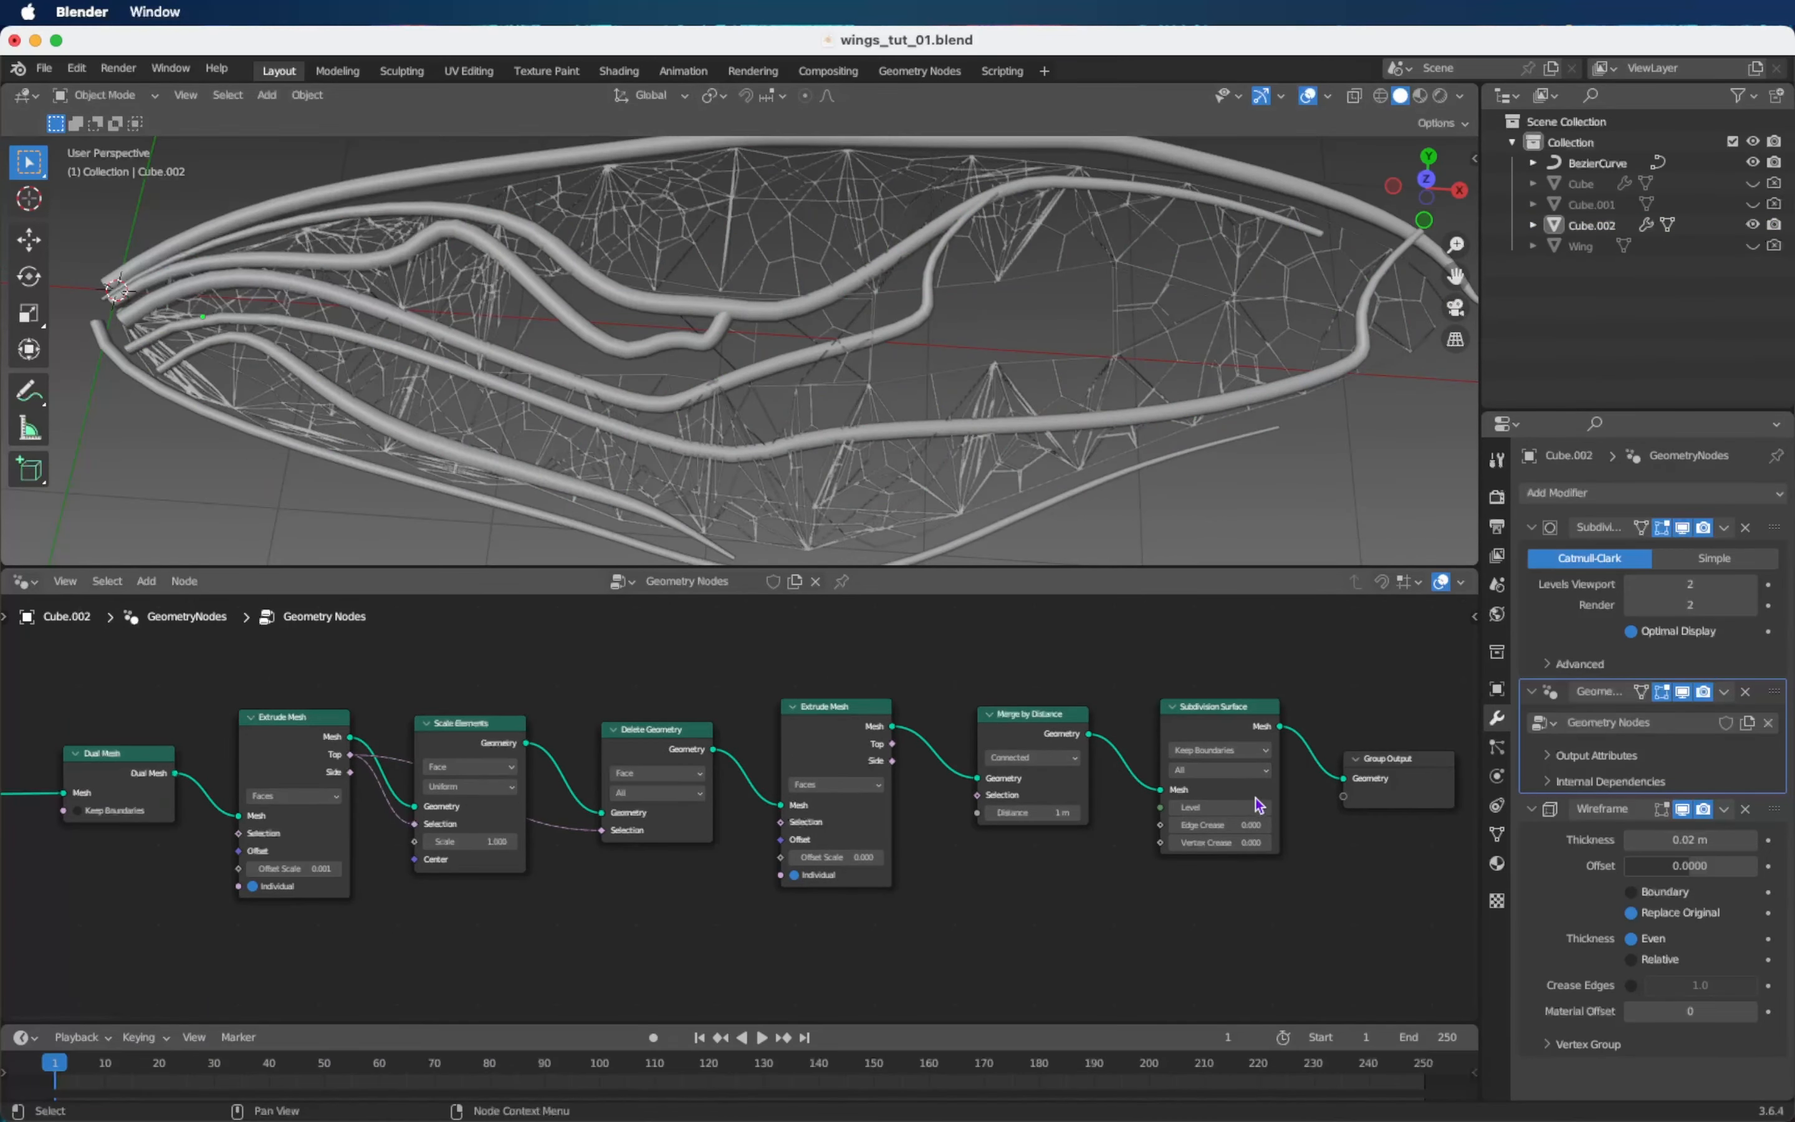
Raise the Subdivision Surface node's level to 3 to make the veining denser.
{"action": "left_click", "coordinate": [1268, 811]}
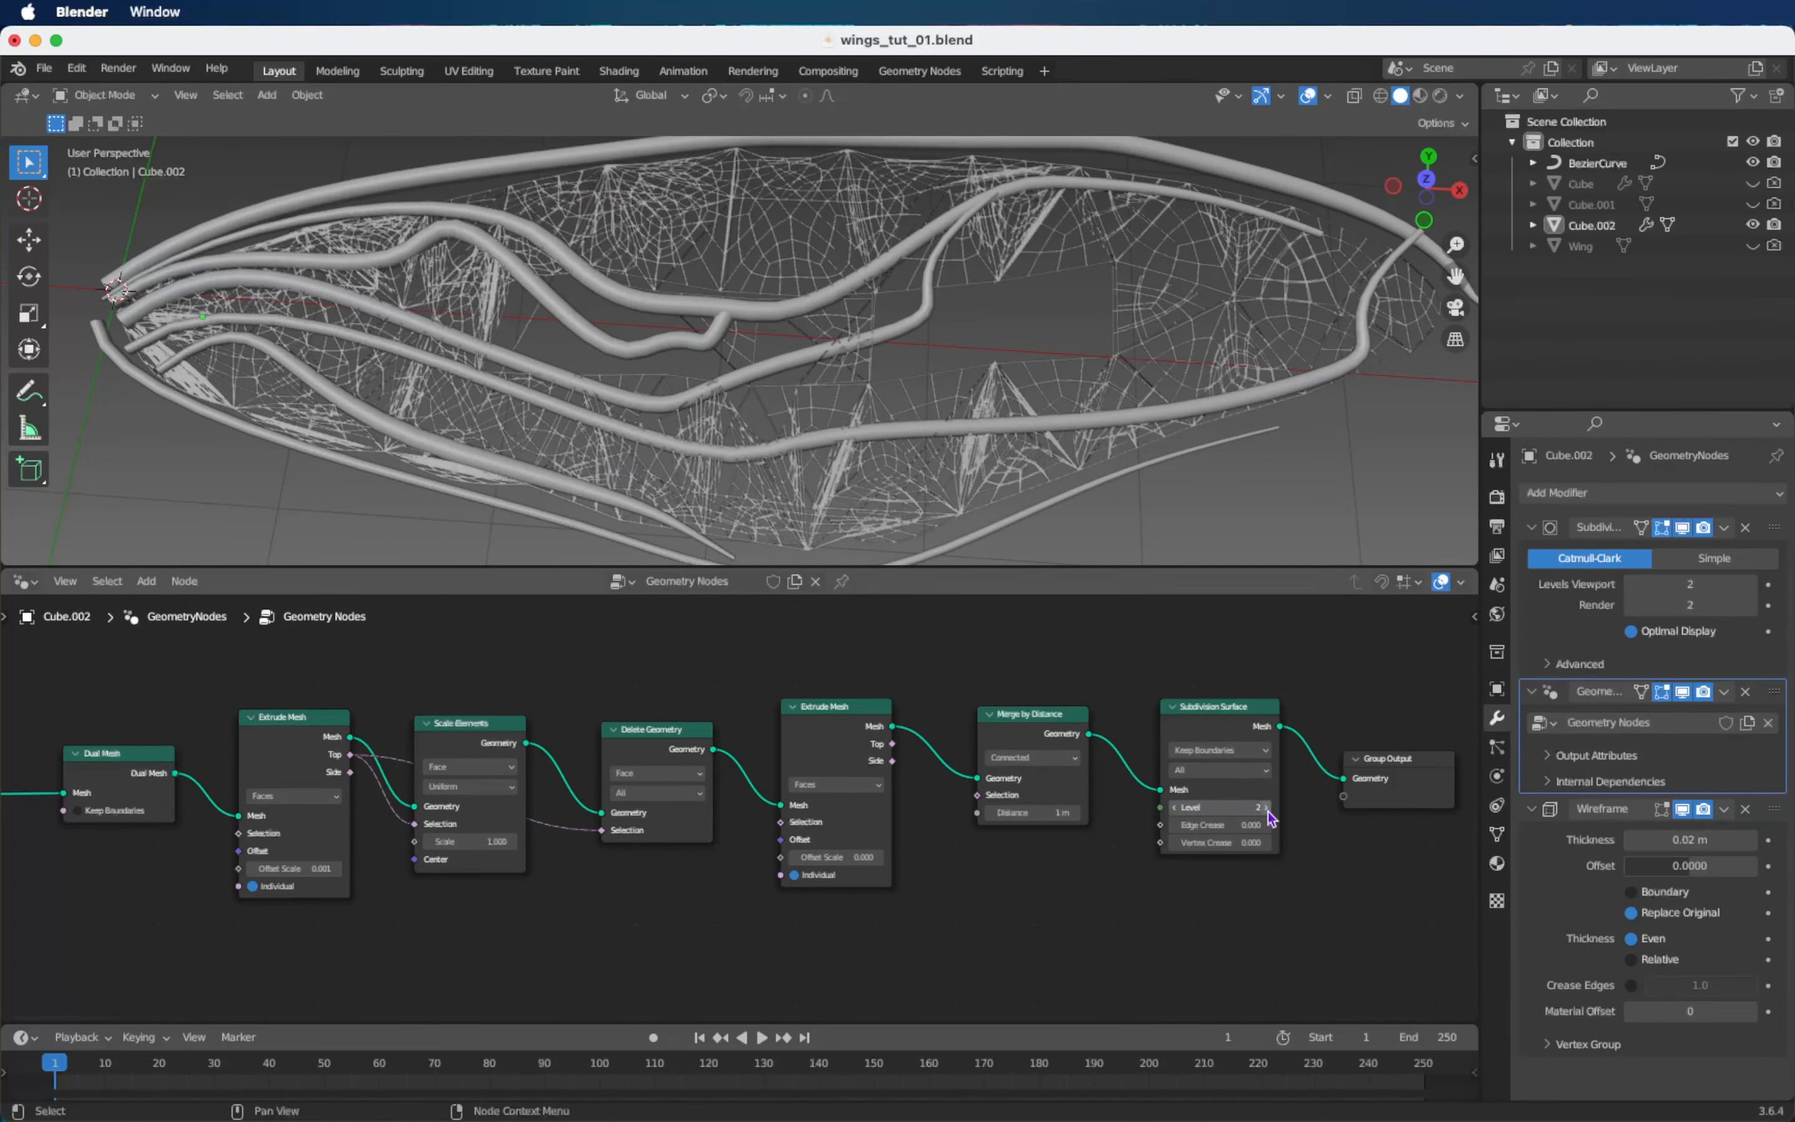
{"action": "left_click", "coordinate": [1268, 812]}
{"action": "scroll", "coordinate": [1254, 798], "scroll_direction": "down", "scroll_amount": 1}
{"action": "middle_click_drag", "start_coordinate": [913, 482], "coordinate": [940, 445]}
{"action": "scroll", "coordinate": [460, 920], "scroll_direction": "up", "scroll_amount": 2}
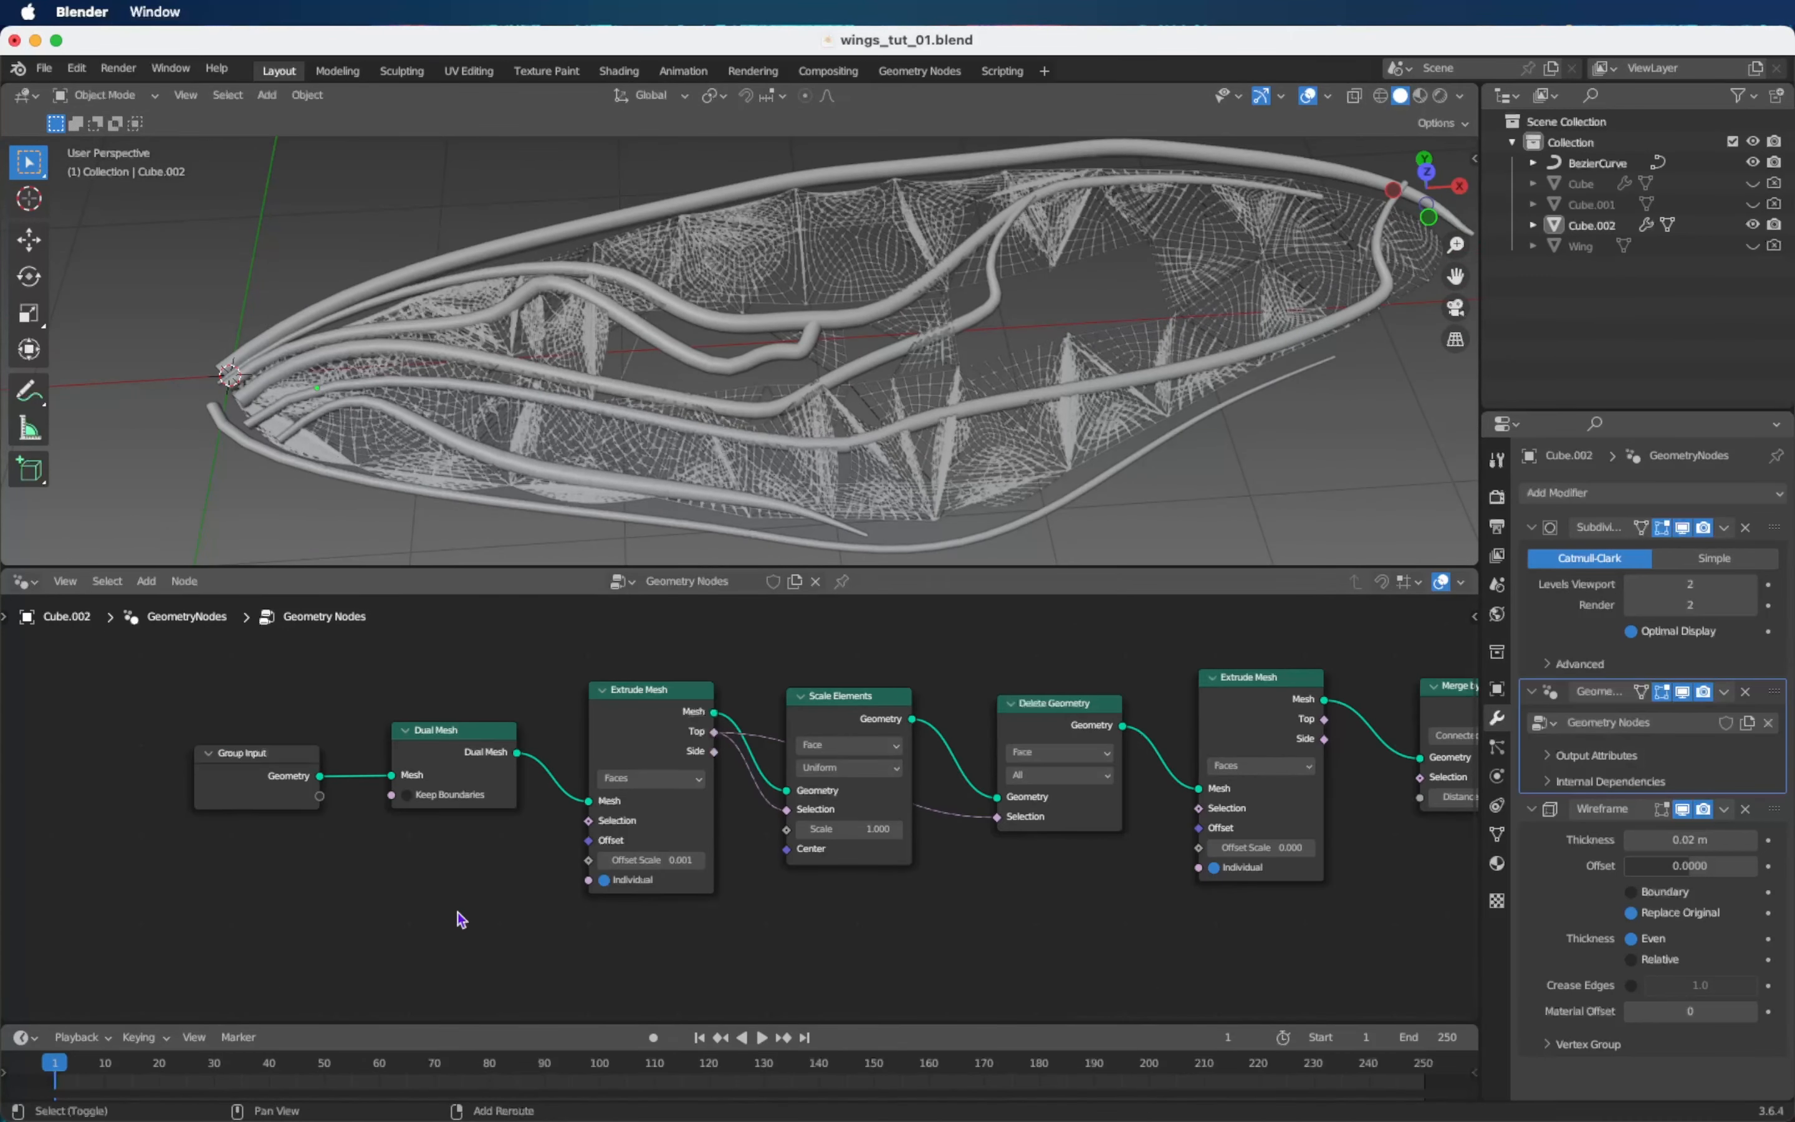
Set the Scale Elements node's scale to 0.2.
{"action": "scroll", "coordinate": [460, 920], "scroll_direction": "right", "scroll_amount": 5}
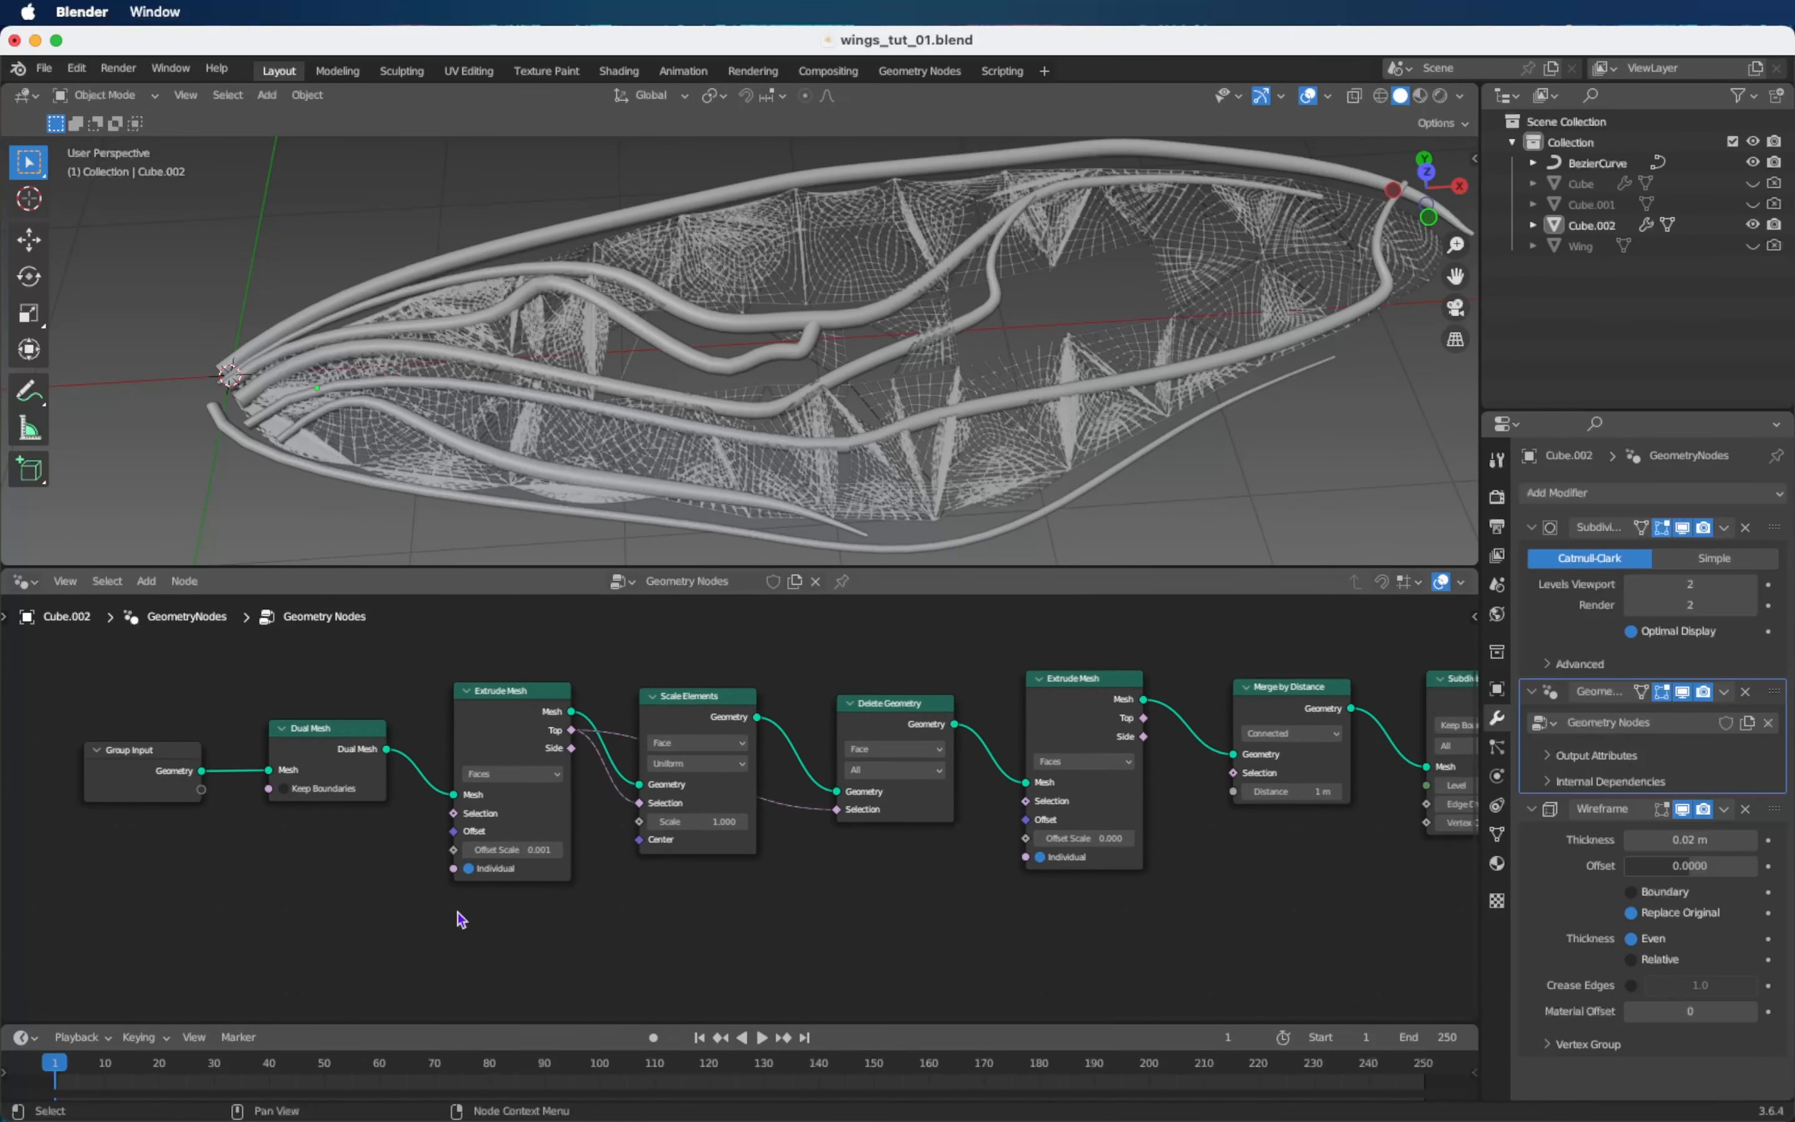
{"action": "left_click_drag", "start_coordinate": [689, 837], "coordinate": [613, 837]}
{"action": "scroll", "coordinate": [889, 477], "scroll_direction": "up", "scroll_amount": 5}
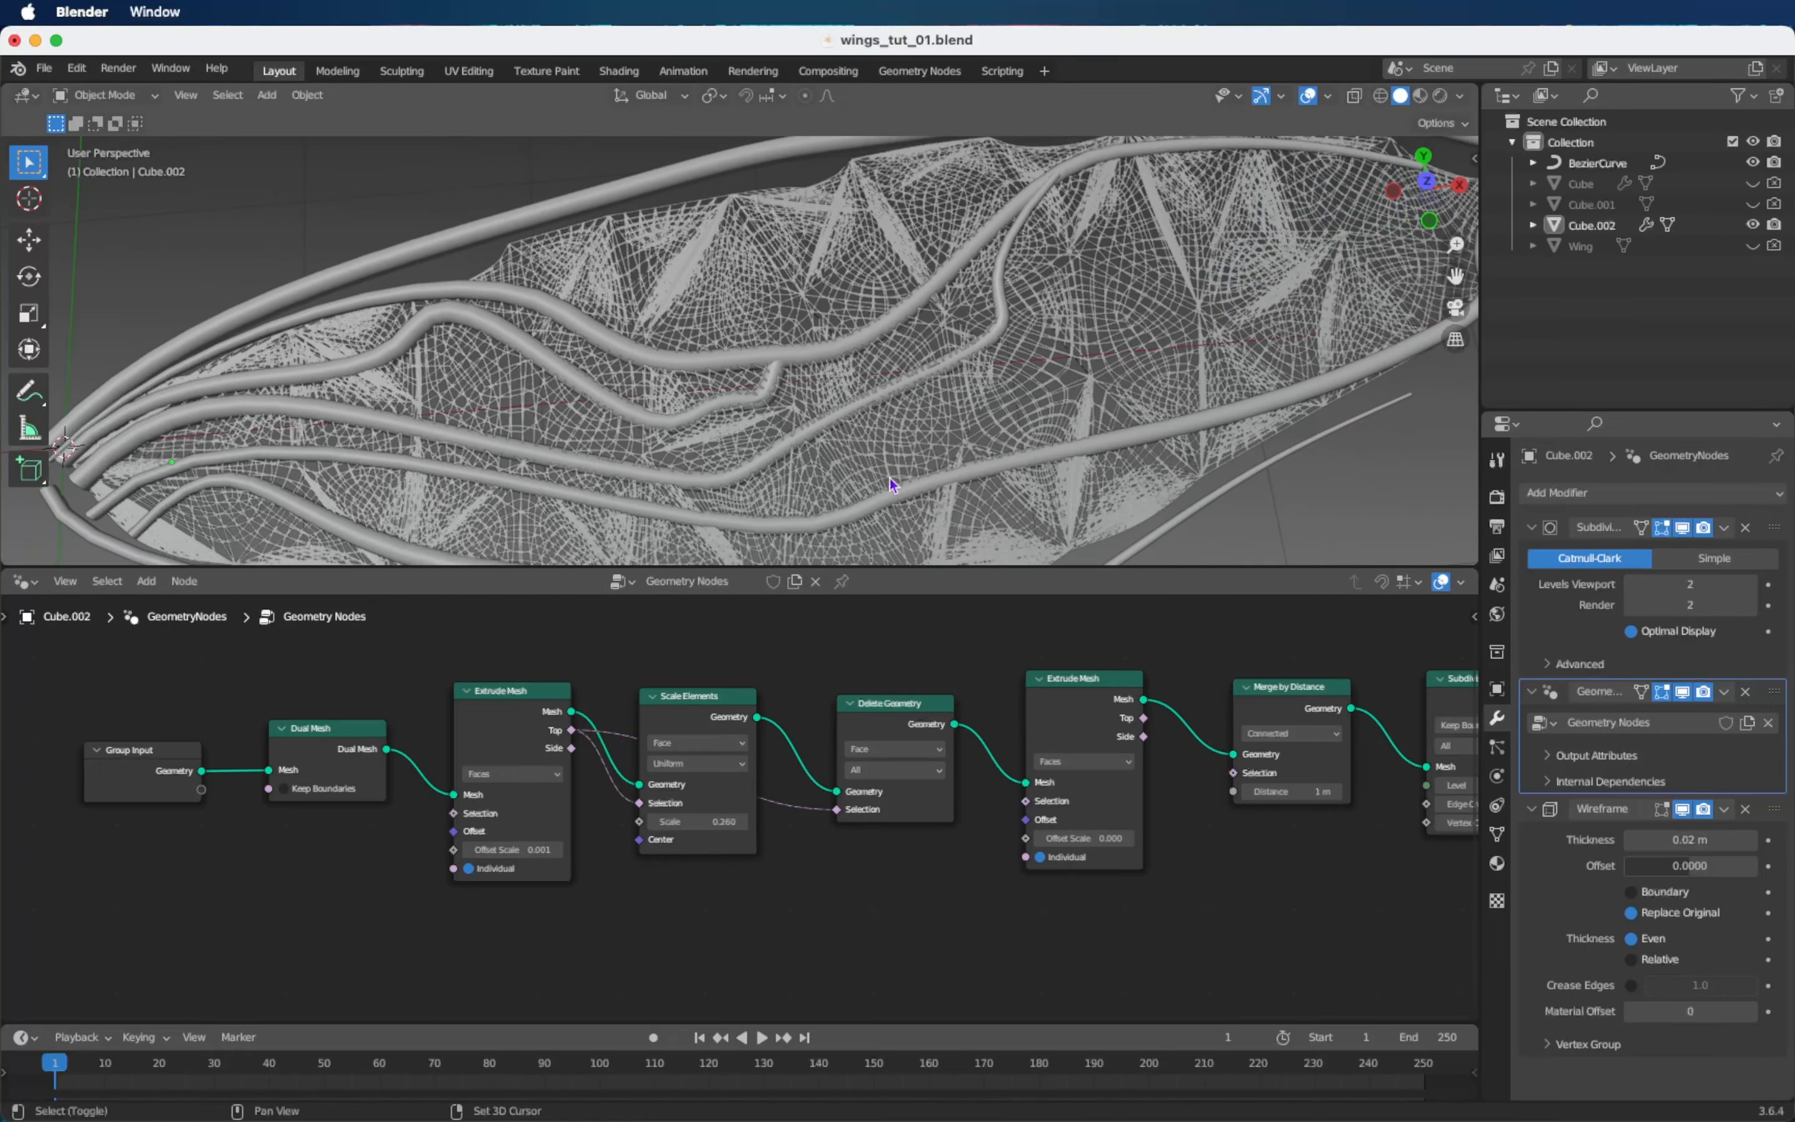
{"action": "middle_click_drag", "start_coordinate": [889, 477], "coordinate": [887, 456], "text": "shift"}
{"action": "left_click", "coordinate": [713, 822]}
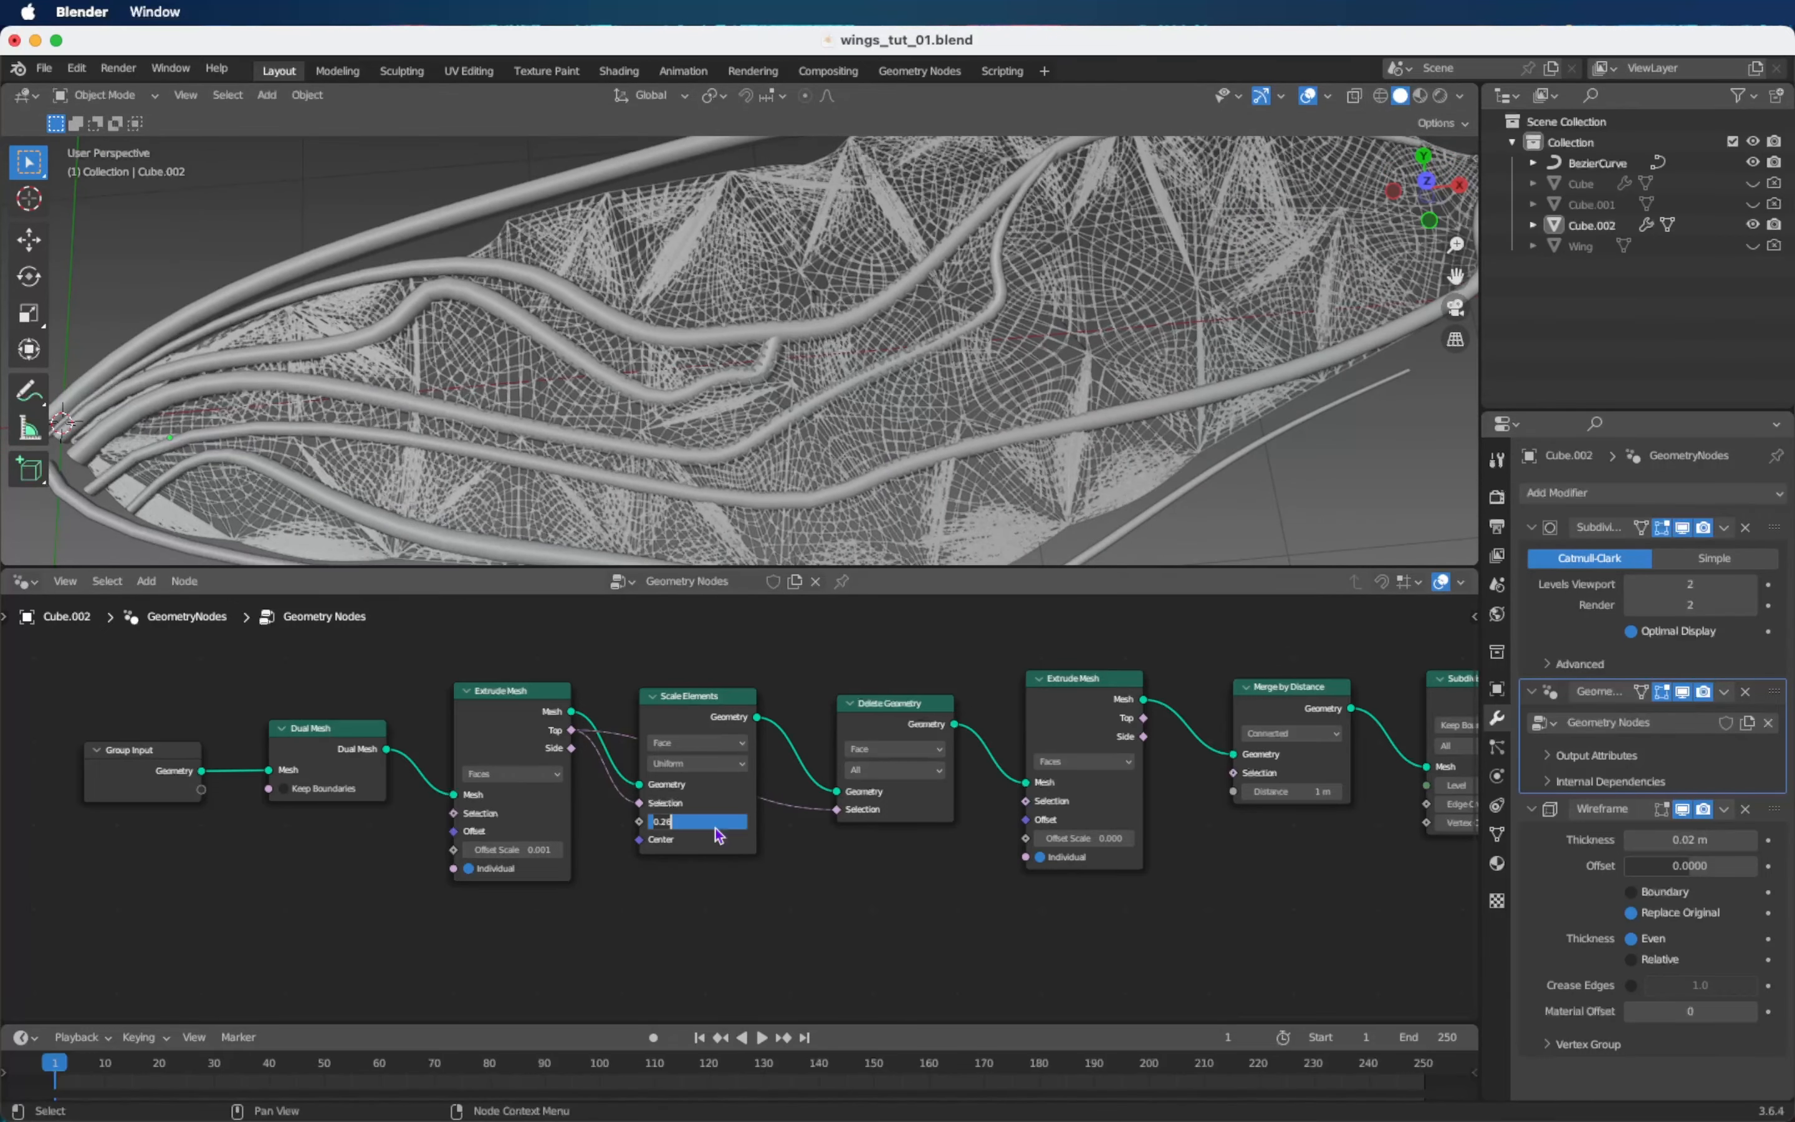
{"action": "type", "text": "0.2"}
{"action": "key", "text": "Return"}
Set the first Extrude Mesh node's offset scale to 0.211.
{"action": "scroll", "coordinate": [798, 912], "scroll_direction": "left", "scroll_amount": 1}
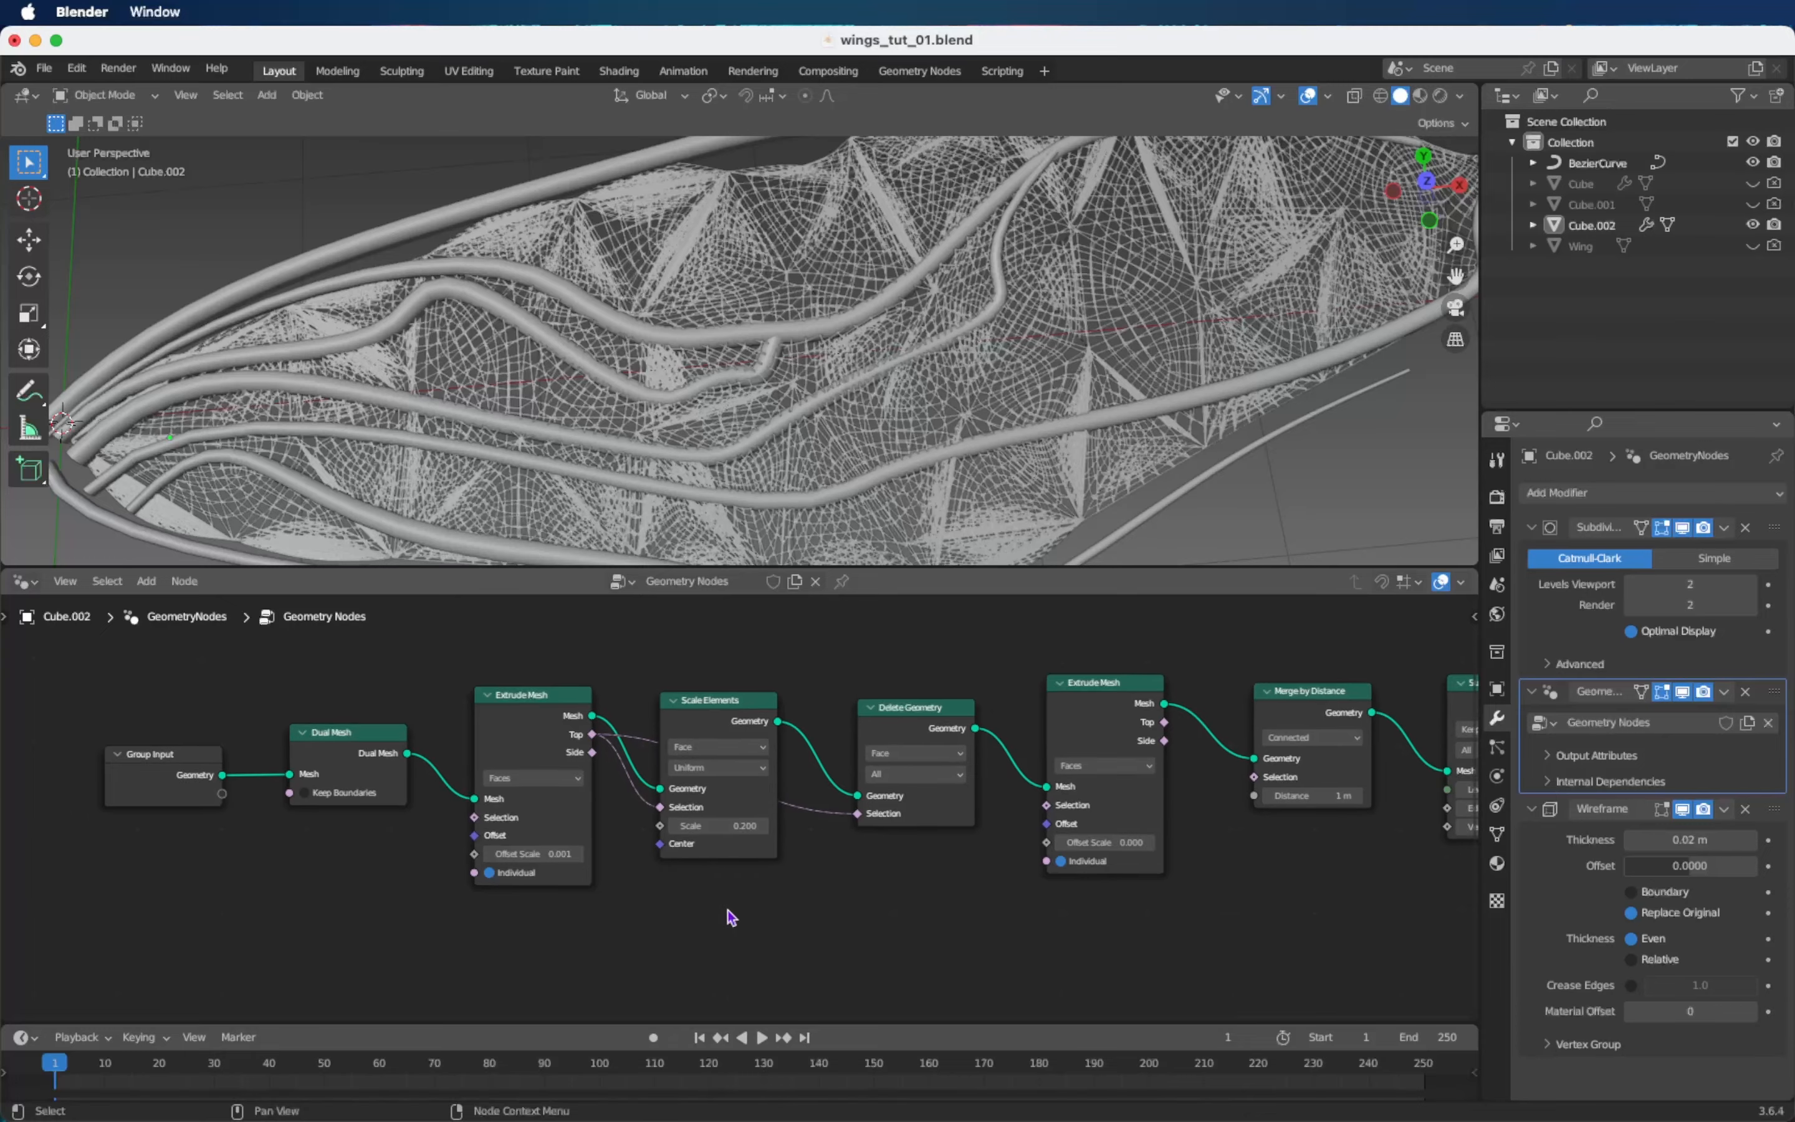
{"action": "mouse_move", "coordinate": [523, 858]}
{"action": "left_mouse_down"}
{"action": "mouse_move", "coordinate": [697, 858]}
{"action": "mouse_move", "coordinate": [526, 853]}
{"action": "mouse_move", "coordinate": [545, 854]}
{"action": "left_mouse_up"}
{"action": "scroll", "coordinate": [866, 437], "scroll_direction": "down", "scroll_amount": 3}
{"action": "scroll", "coordinate": [1018, 829], "scroll_direction": "right", "scroll_amount": 10}
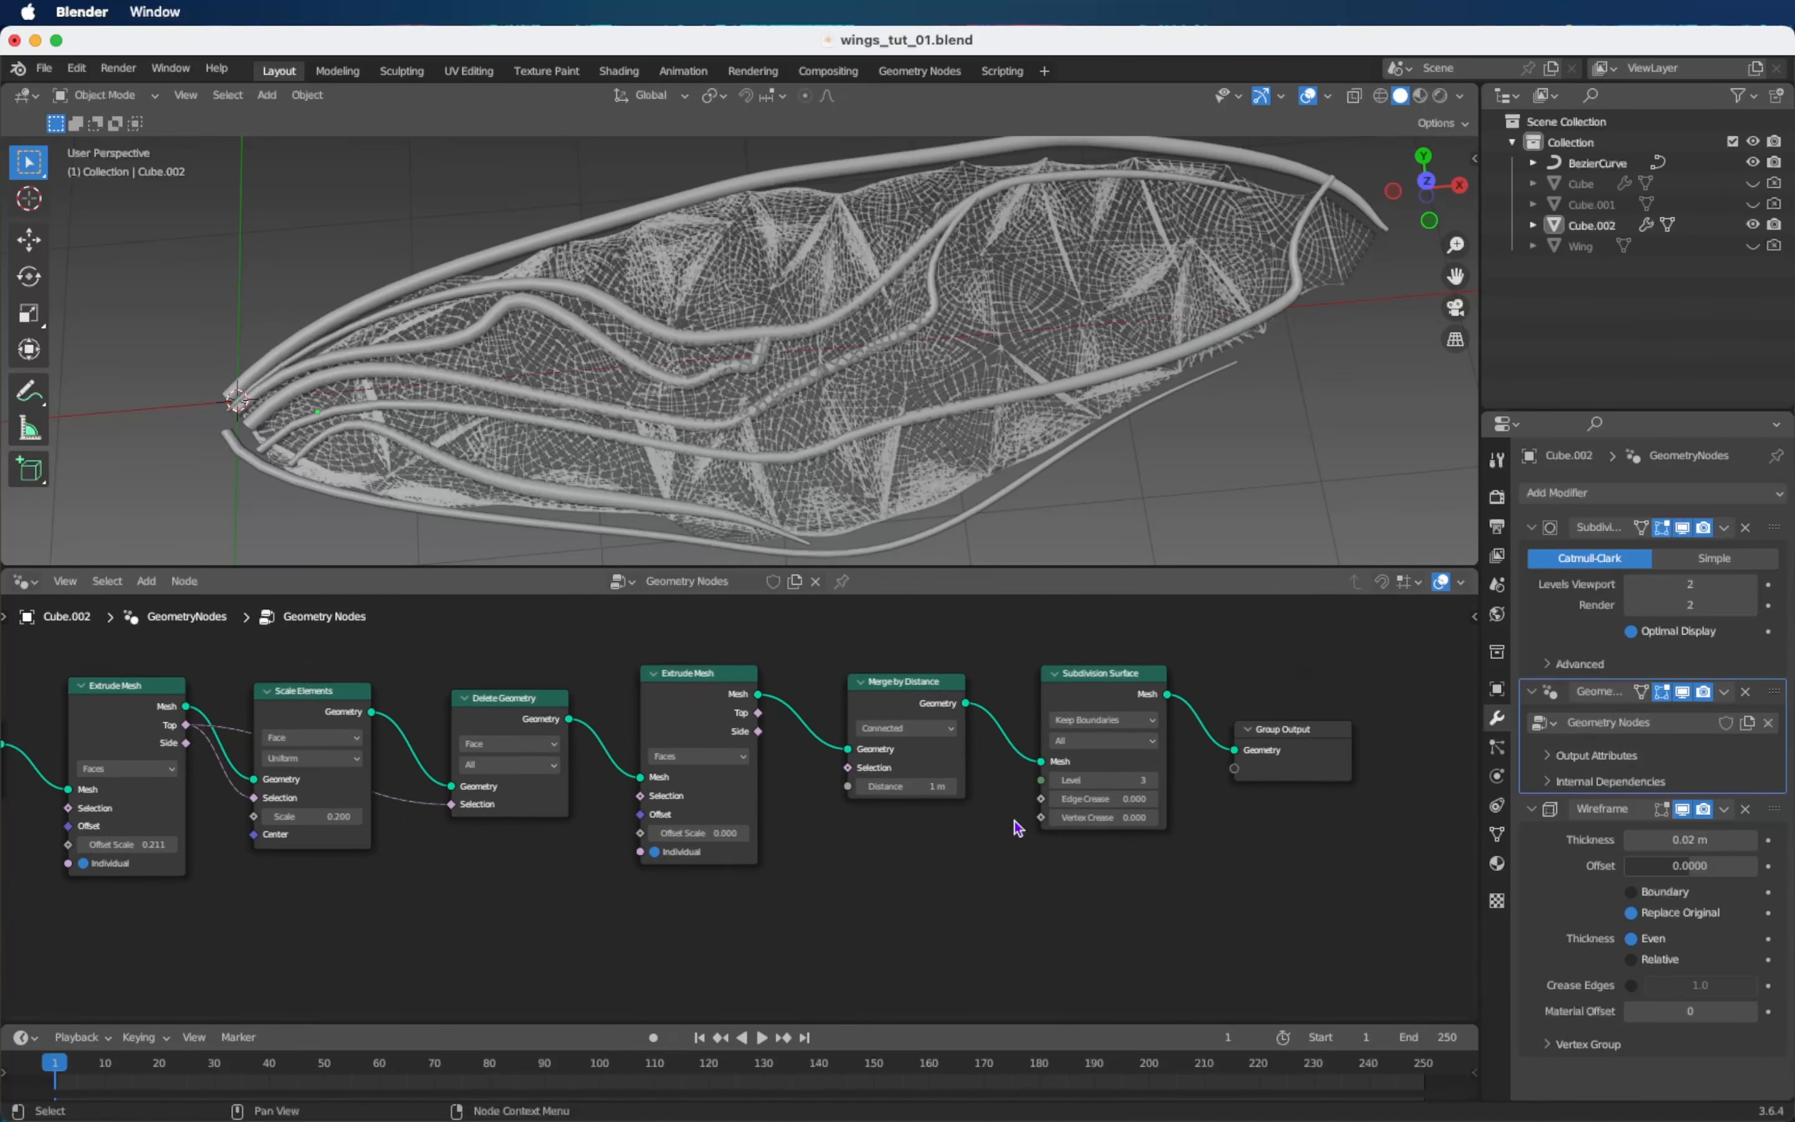
Save the file and raise the Subdivision Surface node's level to 4.
{"action": "scroll", "coordinate": [1018, 829], "scroll_direction": "up", "scroll_amount": 2}
{"action": "scroll", "coordinate": [1018, 829], "scroll_direction": "right", "scroll_amount": 4}
{"action": "key", "text": "super+s"}
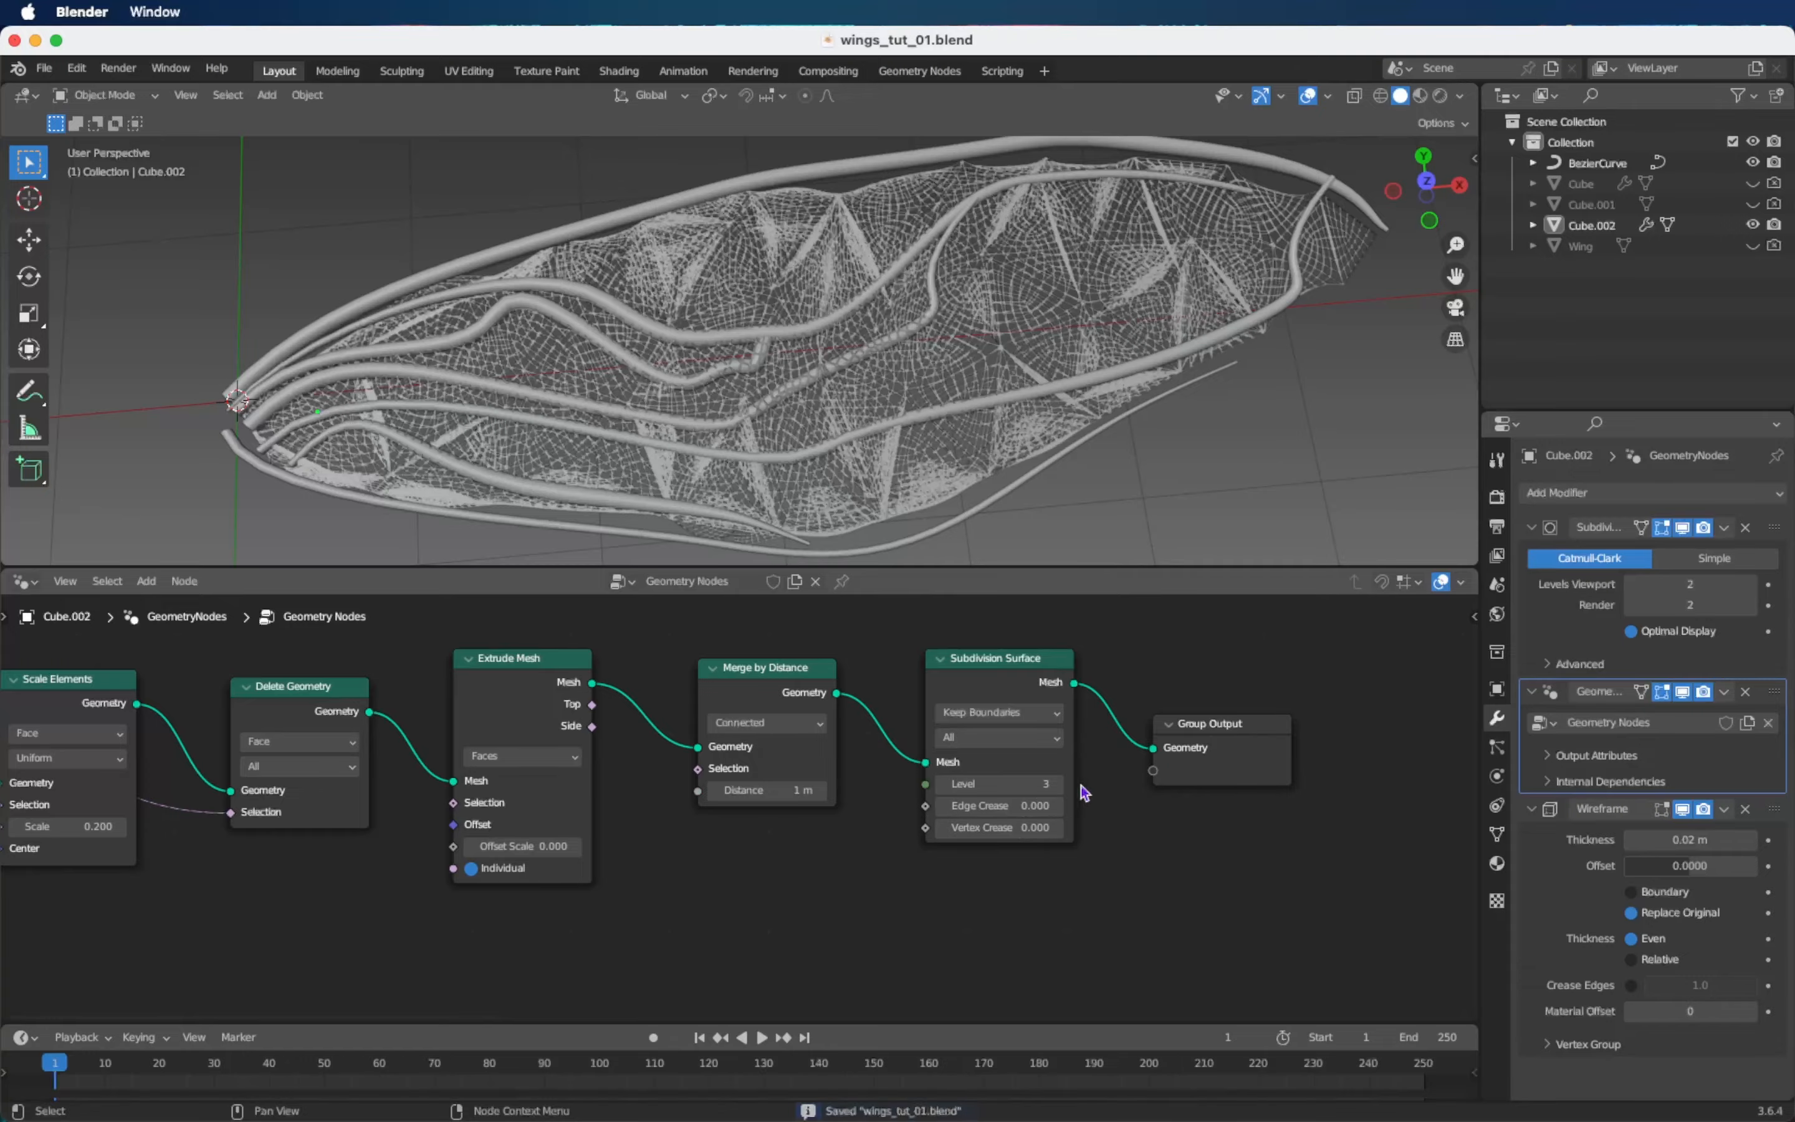
{"action": "left_click", "coordinate": [1056, 785]}
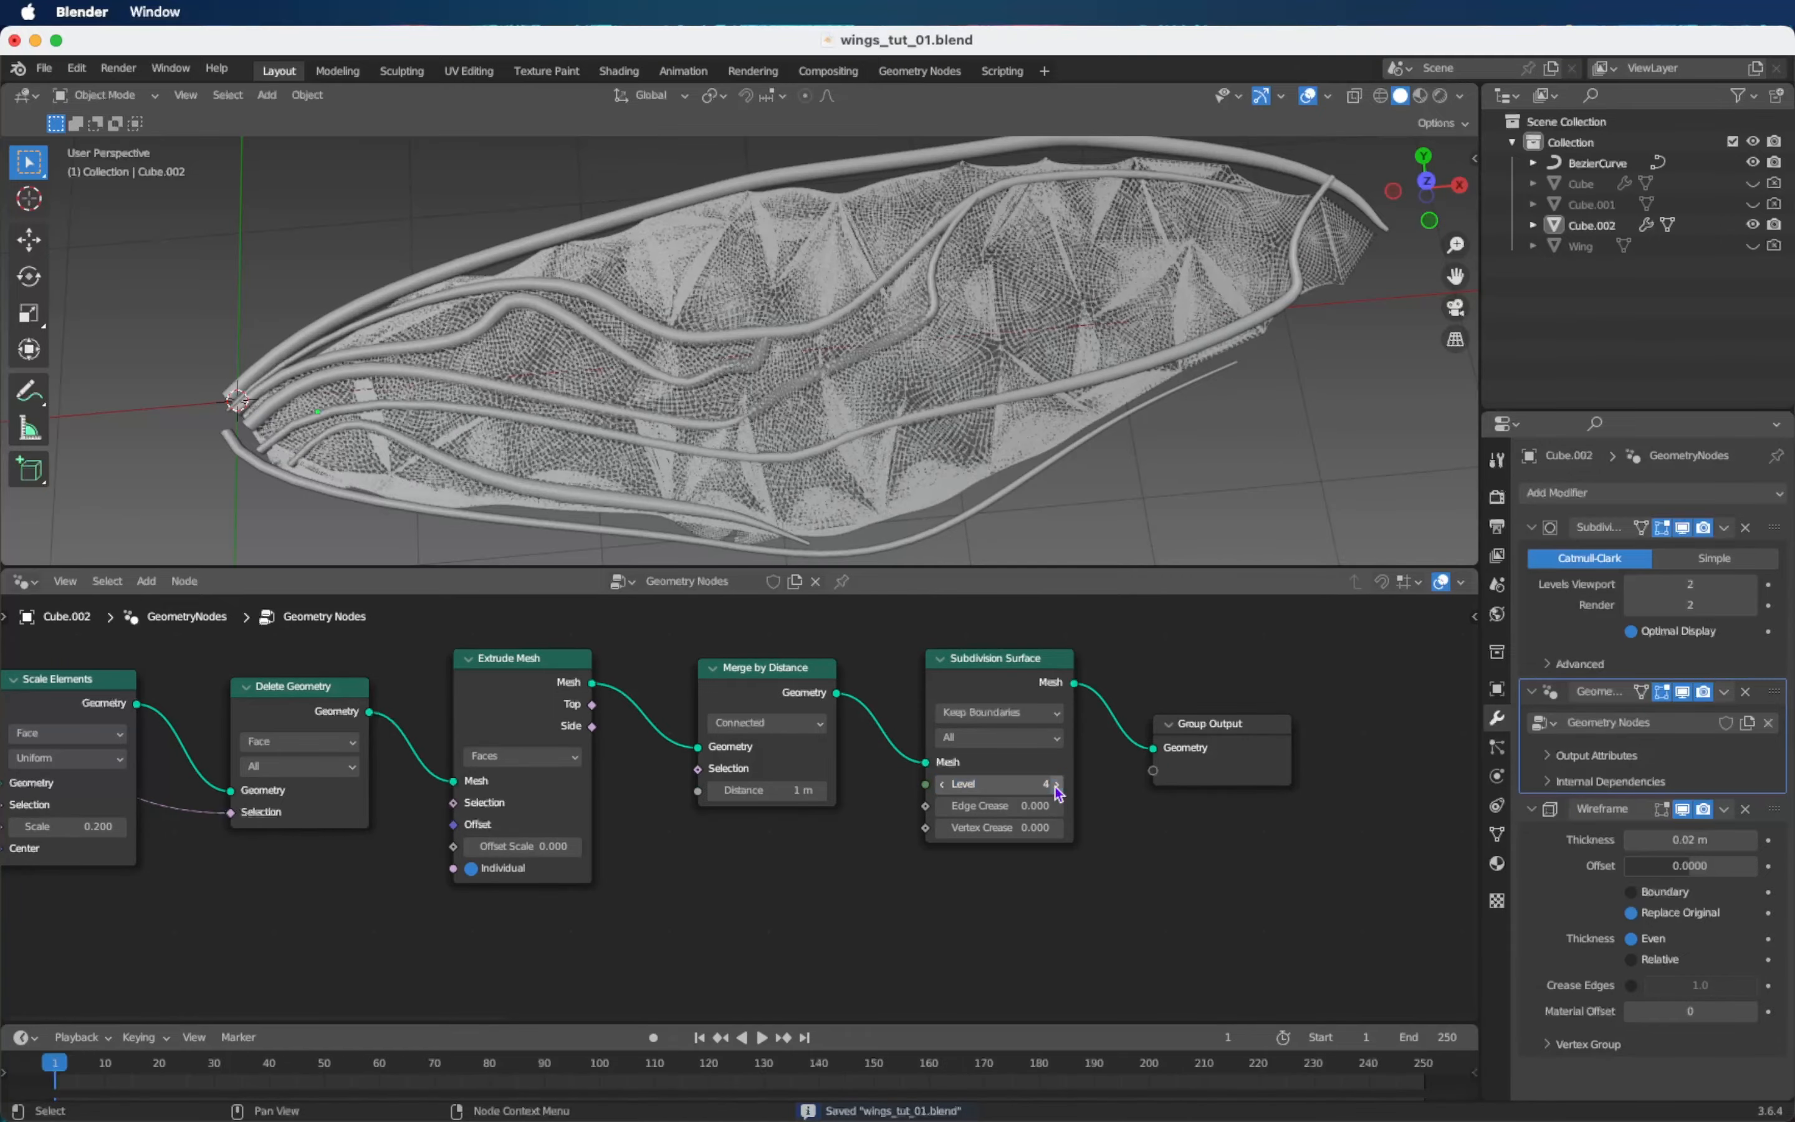
Examine the denser veining from close up and farther away, and view the complete node chain in the maximized node editor.
{"action": "scroll", "coordinate": [933, 414], "scroll_direction": "up", "scroll_amount": 6}
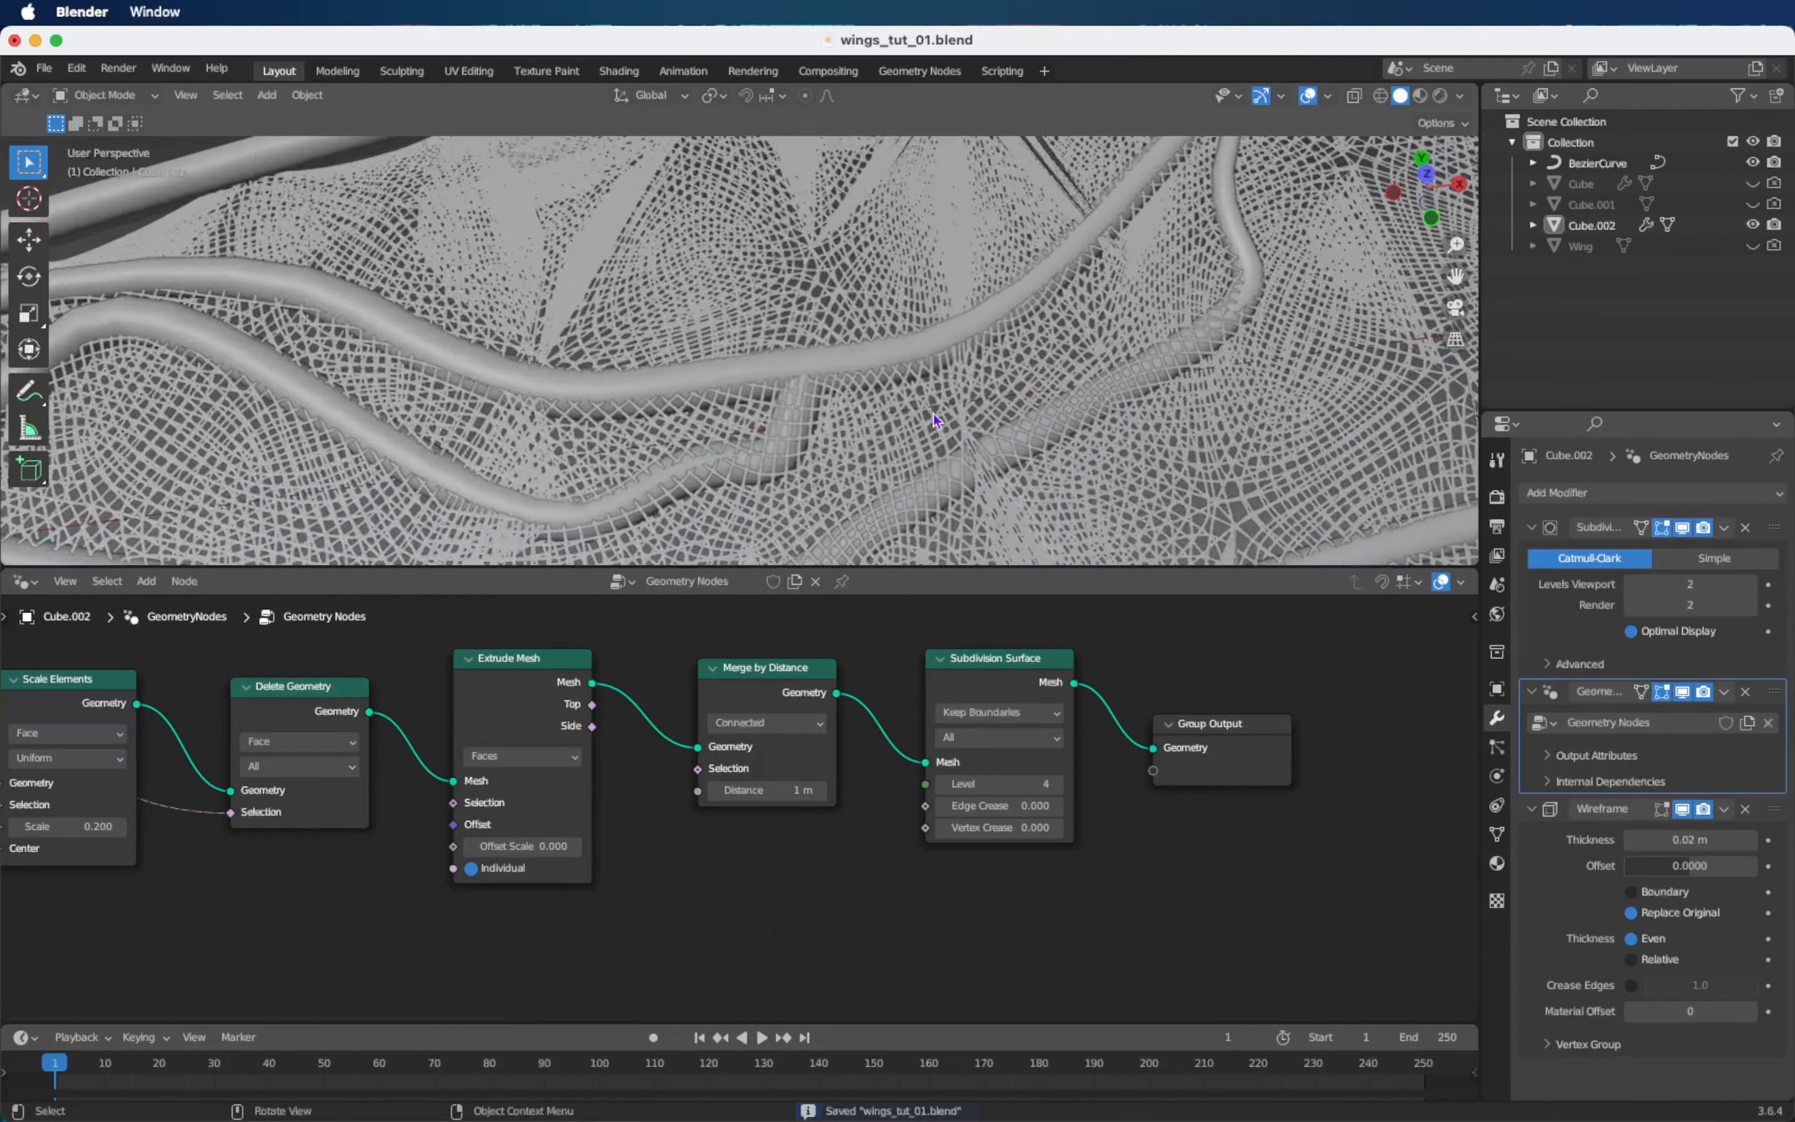
{"action": "scroll", "coordinate": [934, 416], "scroll_direction": "down", "scroll_amount": 10}
{"action": "scroll", "coordinate": [933, 414], "scroll_direction": "down", "scroll_amount": 5}
{"action": "scroll", "coordinate": [934, 414], "scroll_direction": "up", "scroll_amount": 2, "text": "ctrl"}
{"action": "scroll", "coordinate": [934, 414], "scroll_direction": "down", "scroll_amount": 3}
{"action": "scroll", "coordinate": [933, 413], "scroll_direction": "up", "scroll_amount": 2}
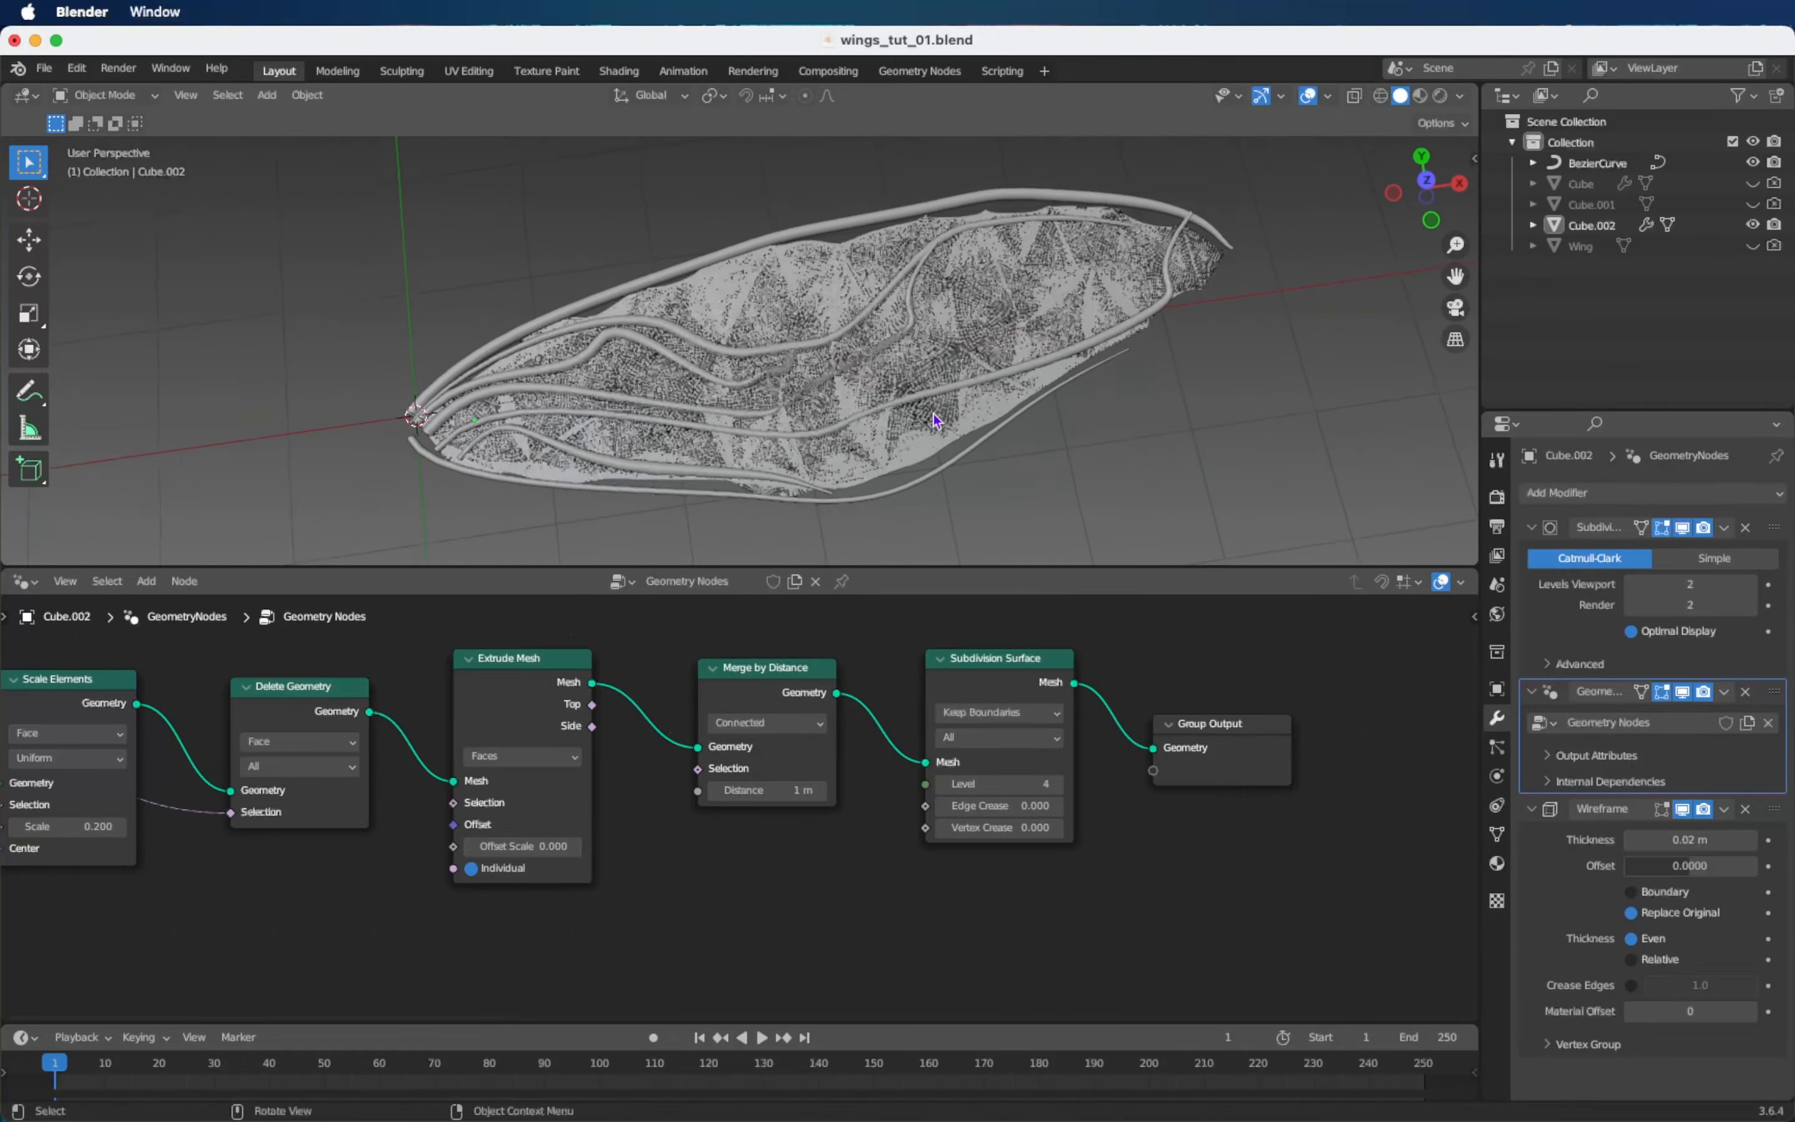
{"action": "scroll", "coordinate": [933, 414], "scroll_direction": "up", "scroll_amount": 5, "text": "ctrl"}
{"action": "scroll", "coordinate": [933, 414], "scroll_direction": "left", "scroll_amount": 4}
{"action": "scroll", "coordinate": [934, 414], "scroll_direction": "down", "scroll_amount": 3, "text": "ctrl"}
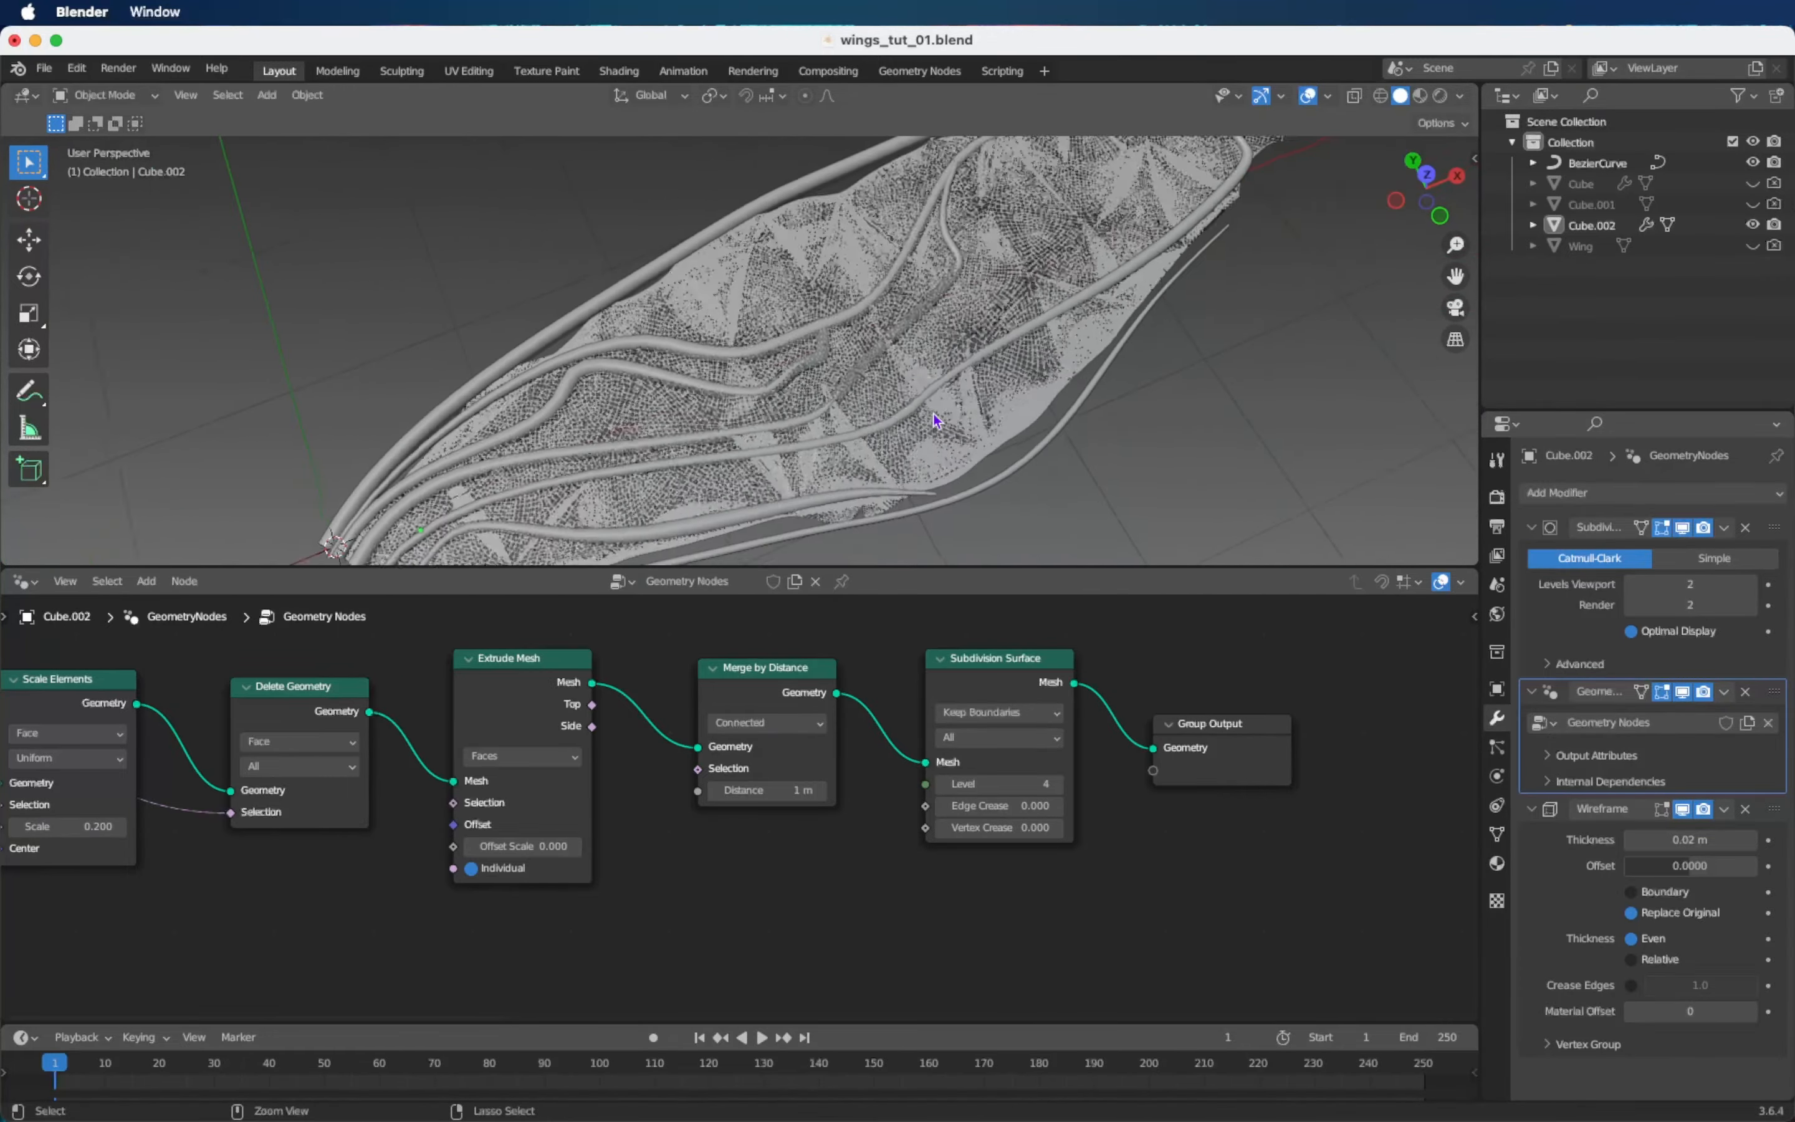
{"action": "key", "text": "ctrl+space"}
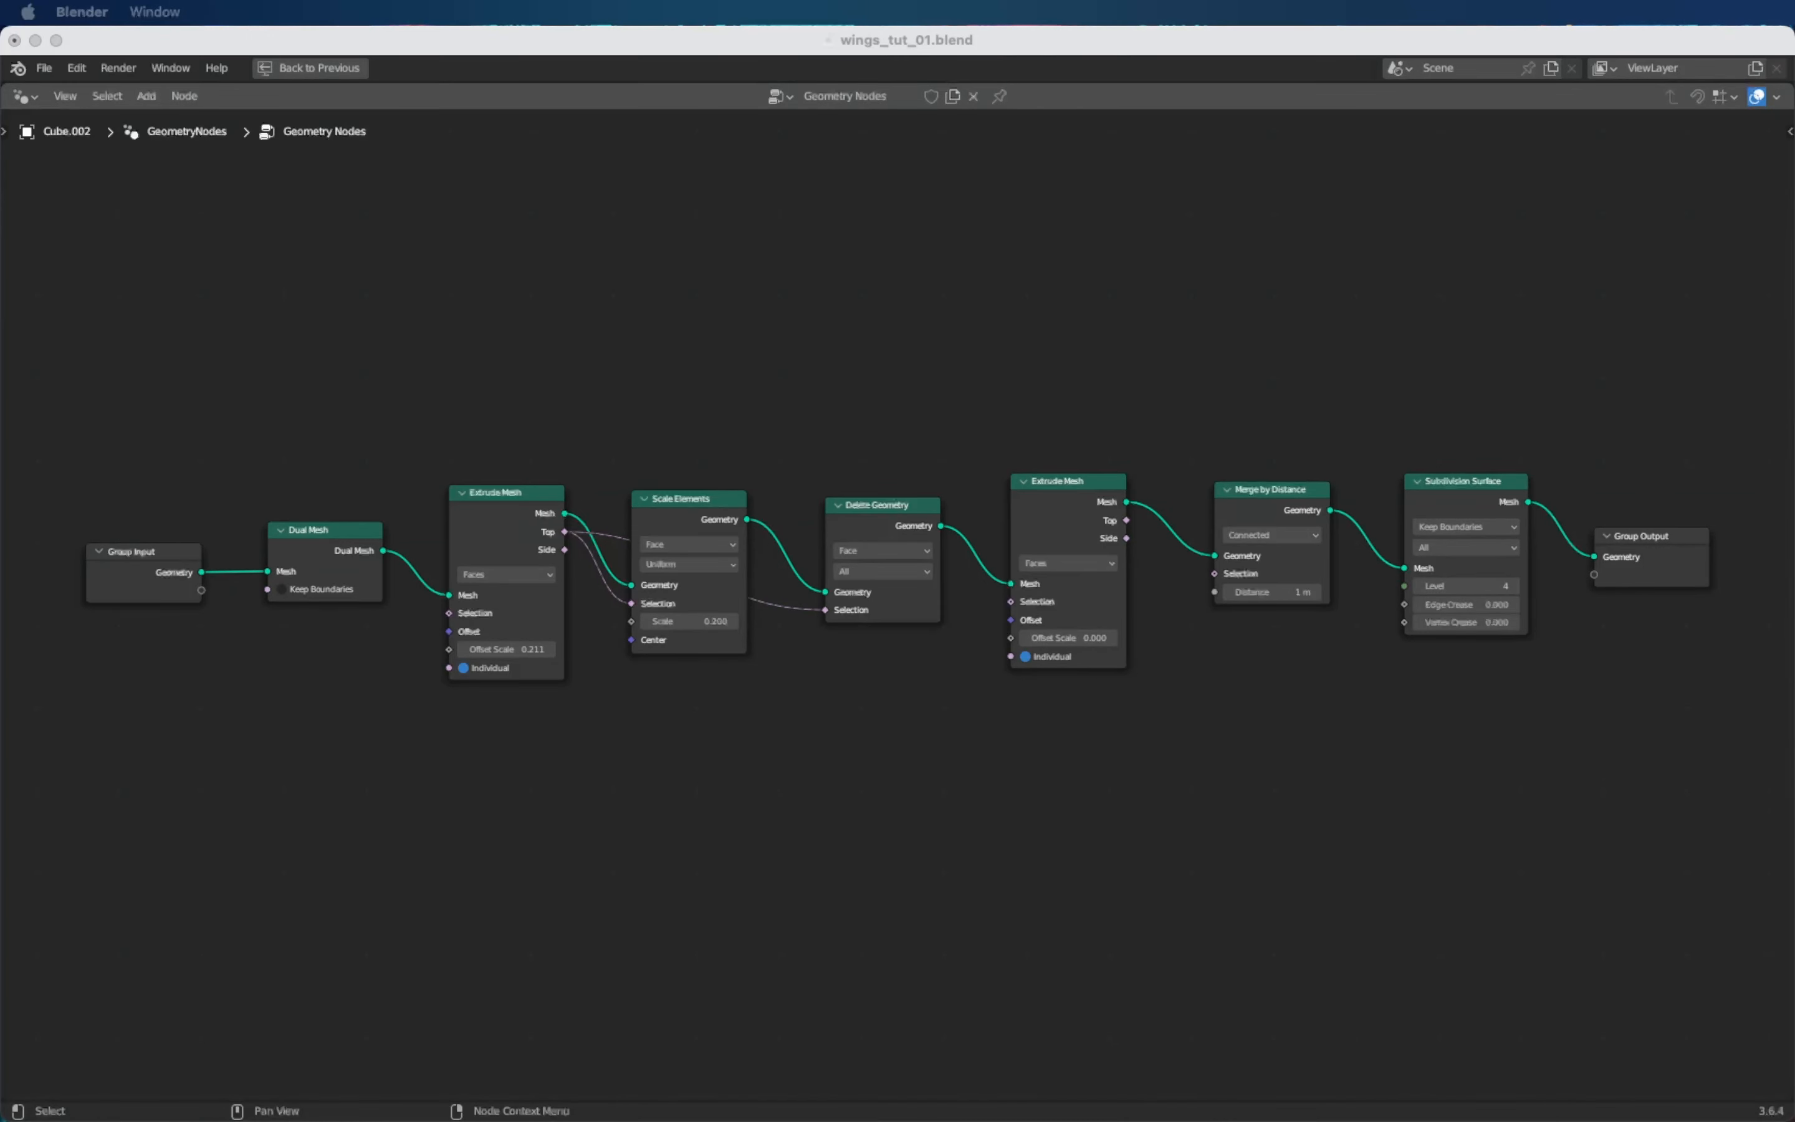
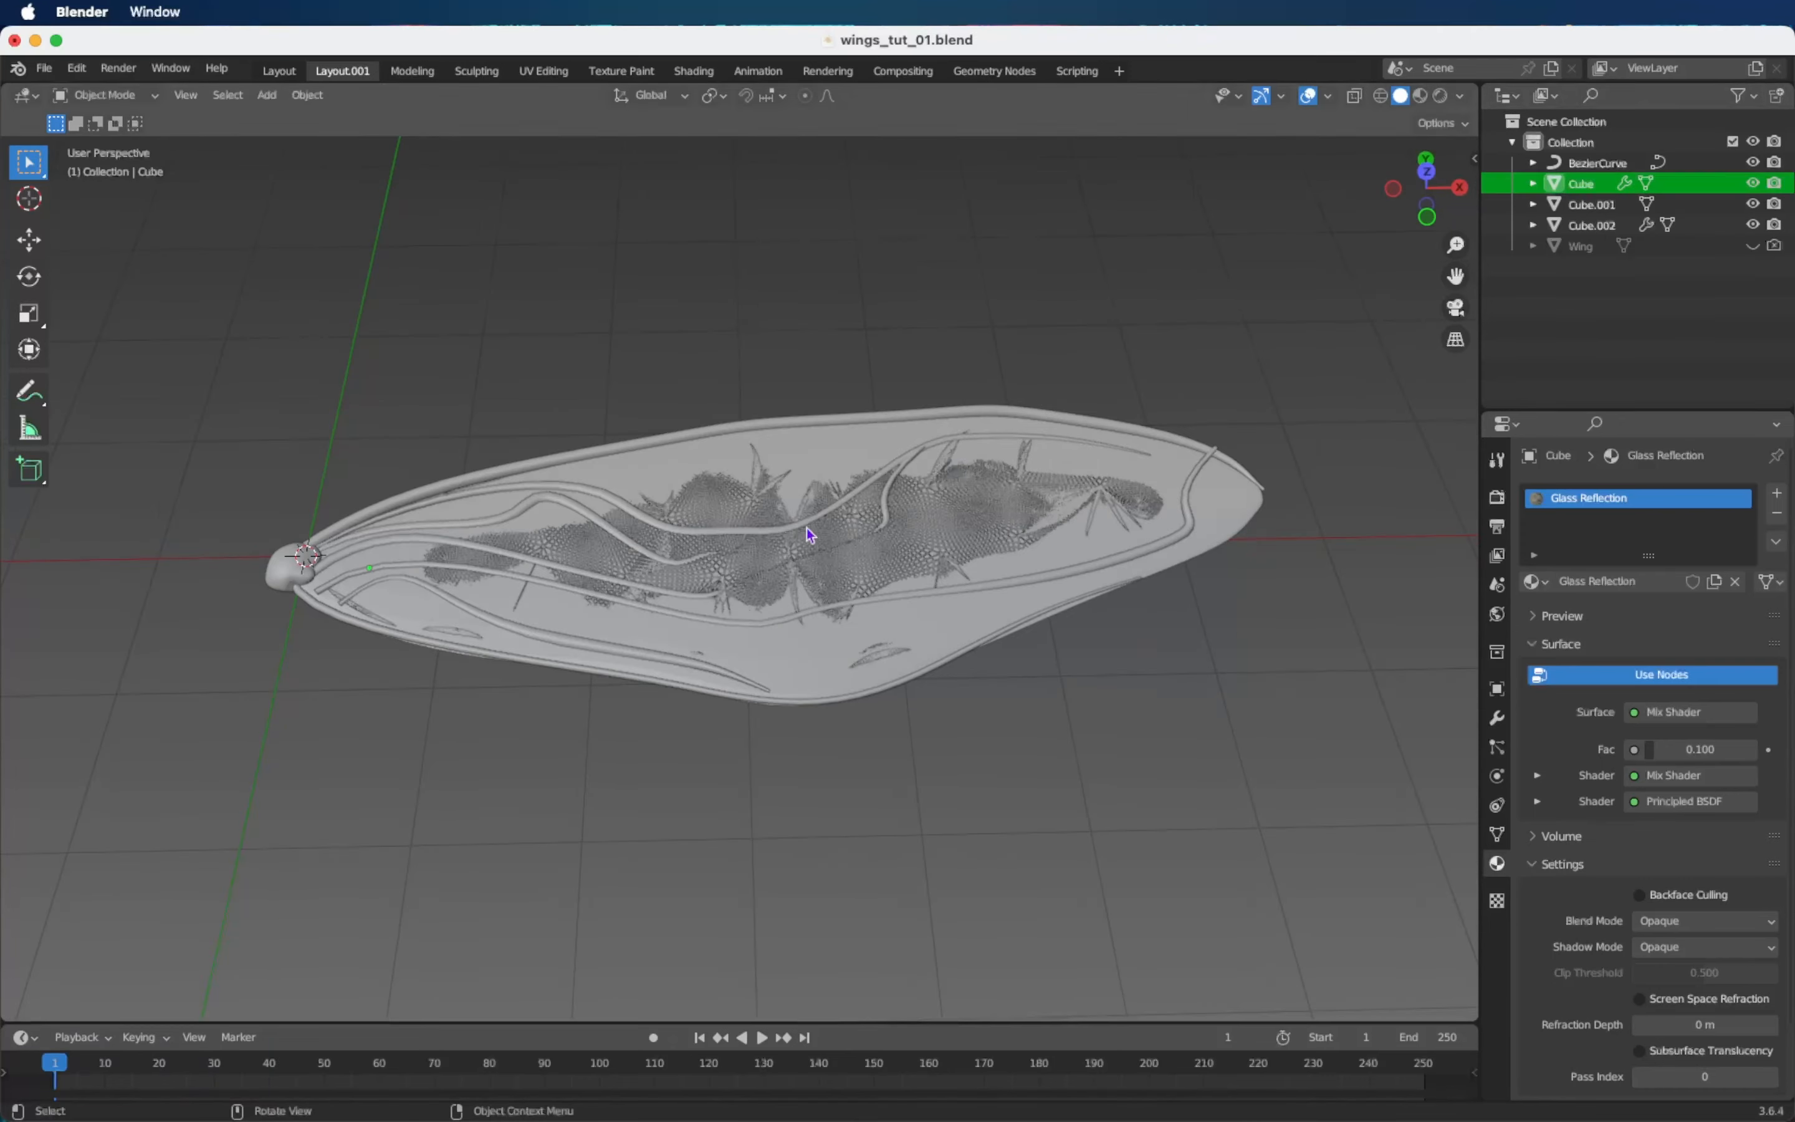
Hide the Cube membrane to check the fine veining alone and show the membrane again.
{"action": "left_click", "coordinate": [1753, 184]}
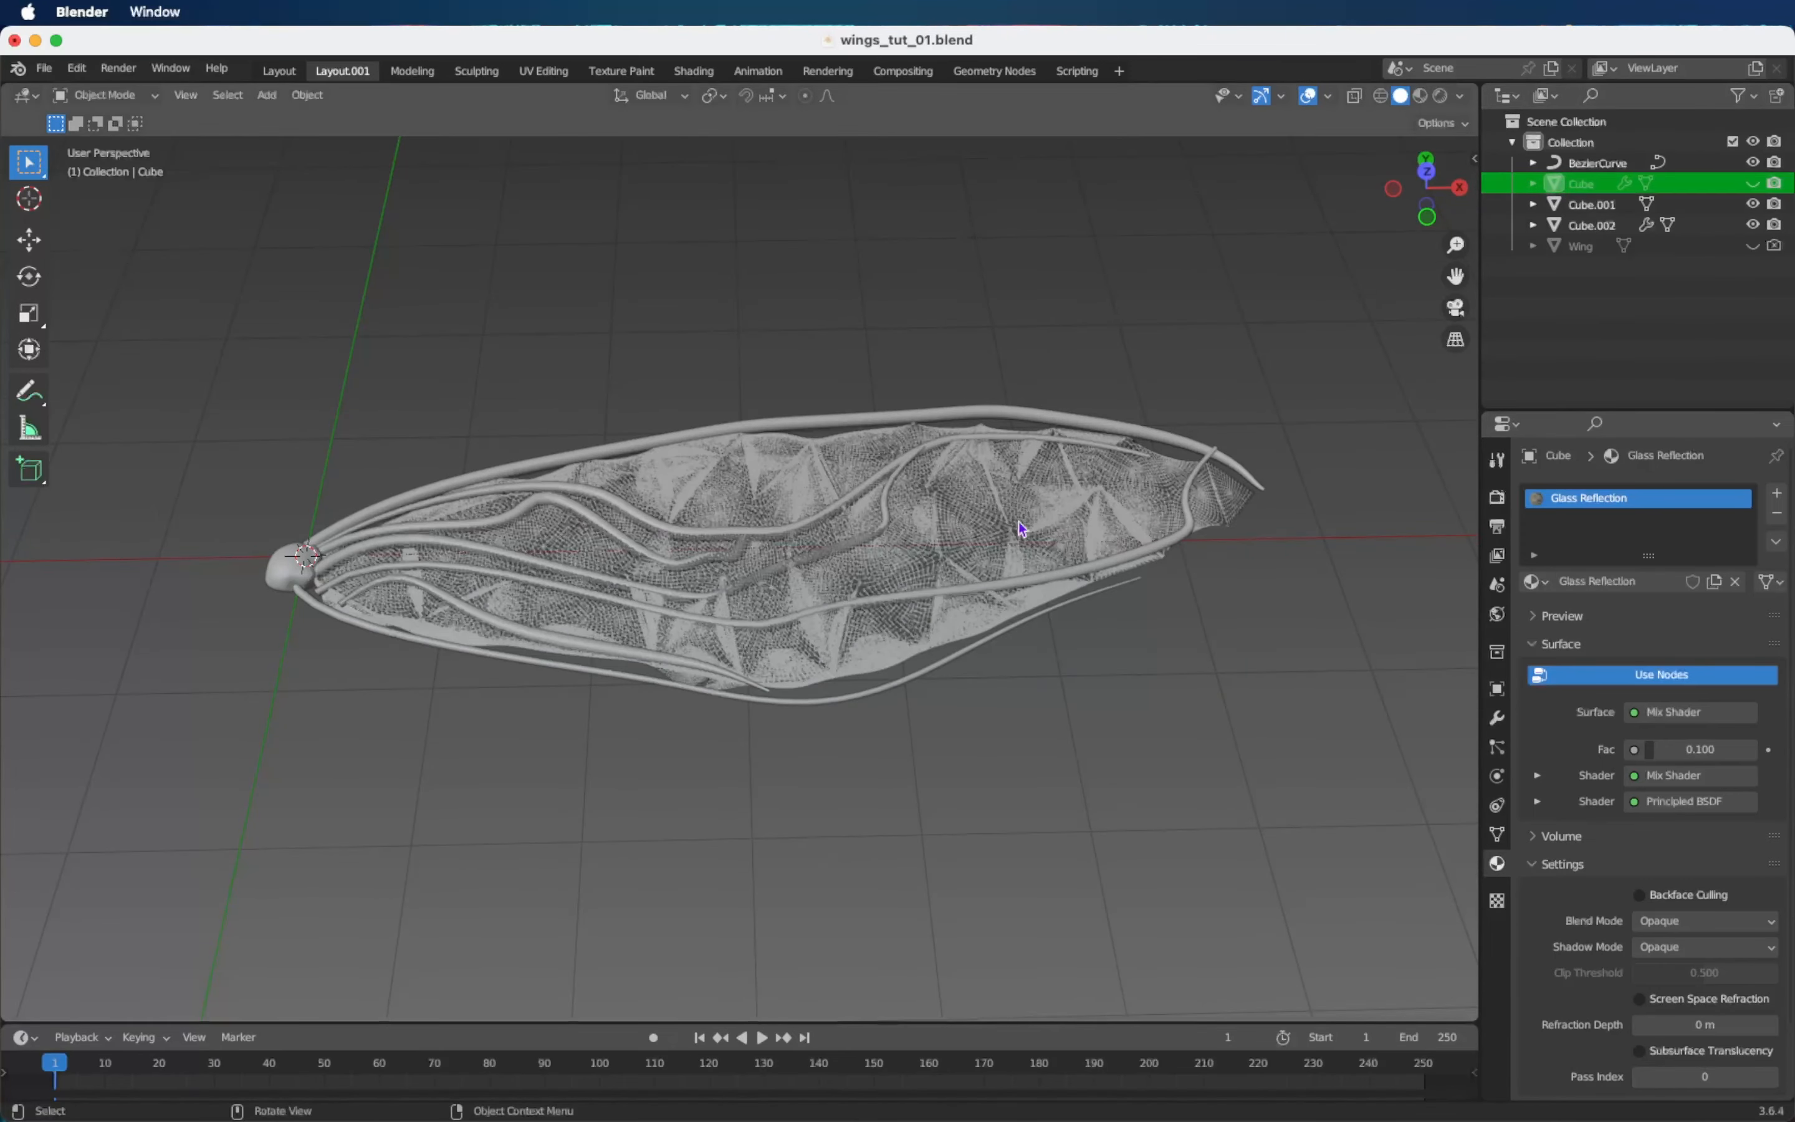
{"action": "left_click", "coordinate": [1753, 184]}
{"action": "scroll", "coordinate": [995, 599], "scroll_direction": "down", "scroll_amount": 3, "text": "ctrl"}
{"action": "scroll", "coordinate": [995, 599], "scroll_direction": "up", "scroll_amount": 2, "text": "shift"}
{"action": "scroll", "coordinate": [995, 599], "scroll_direction": "up", "scroll_amount": 2, "text": "ctrl"}
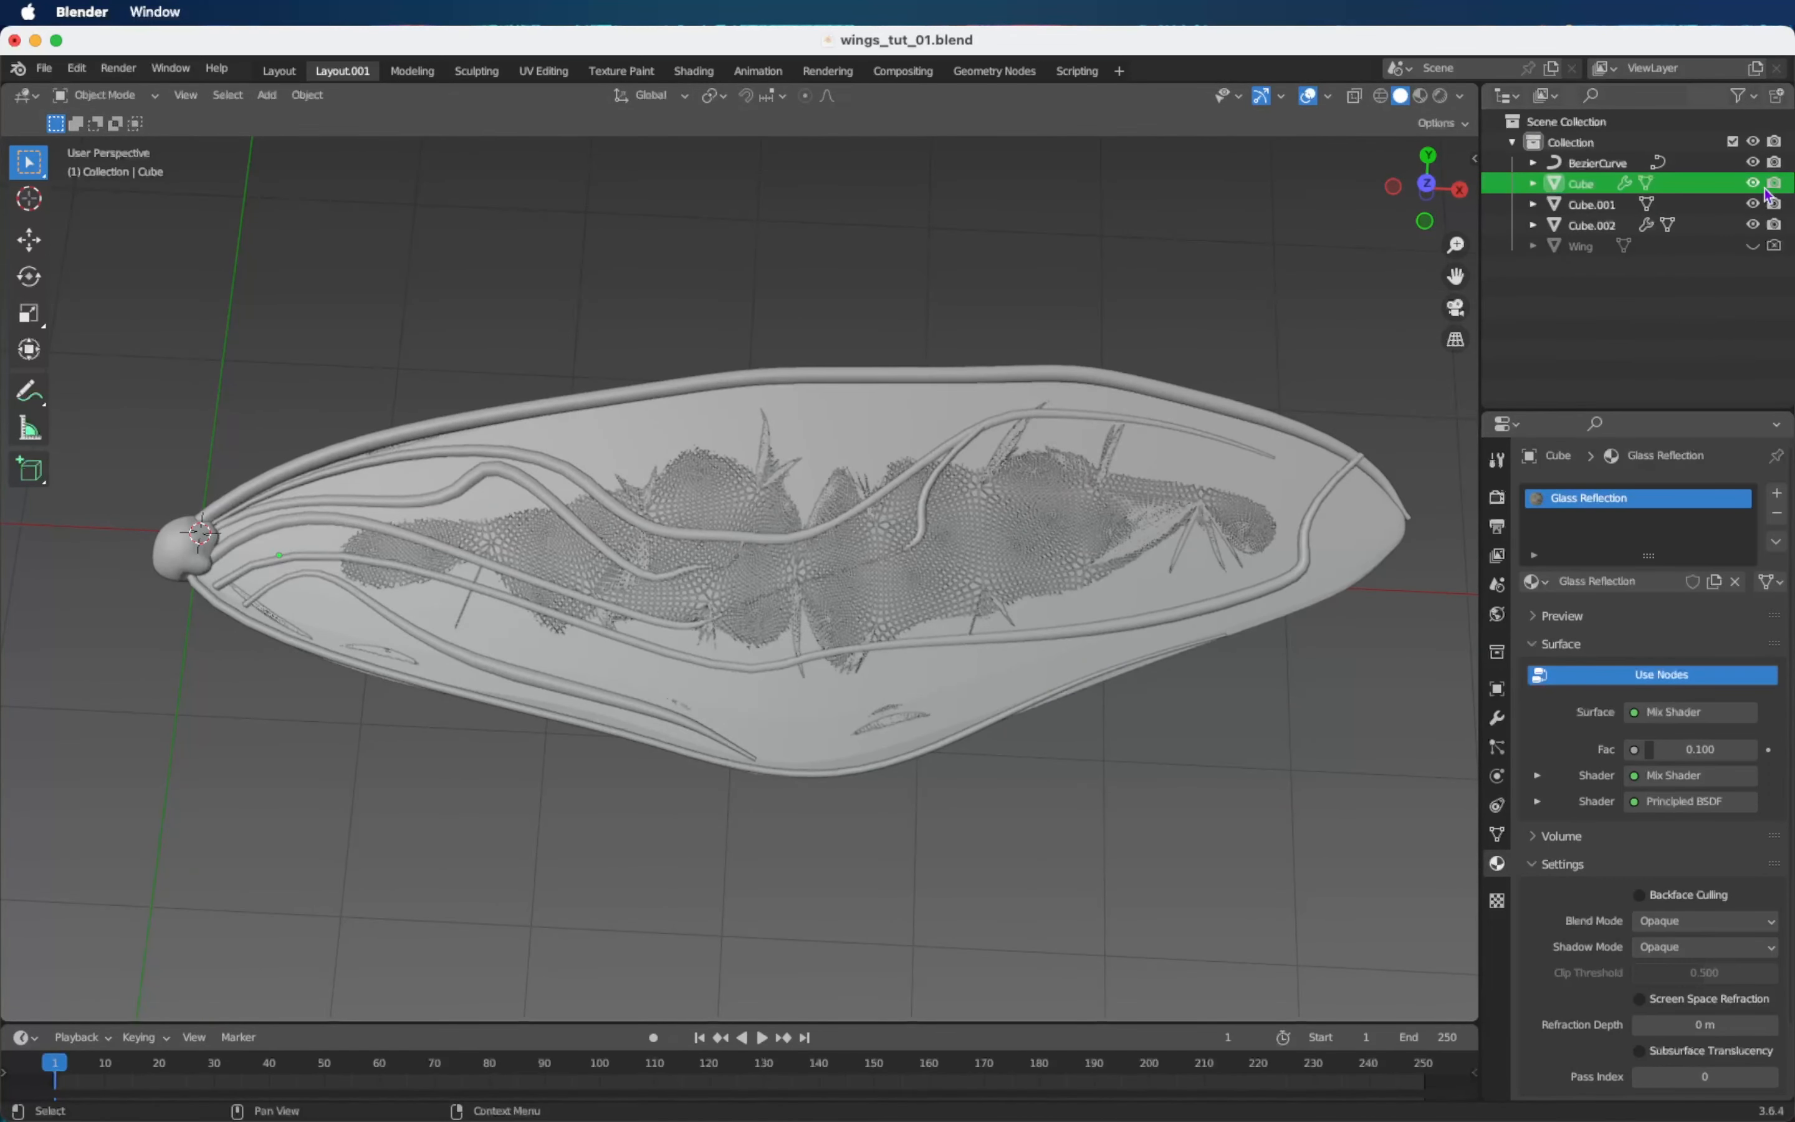
Set the render engine to Cycles and the viewport's maximum samples to 30.
{"action": "left_click", "coordinate": [1497, 500]}
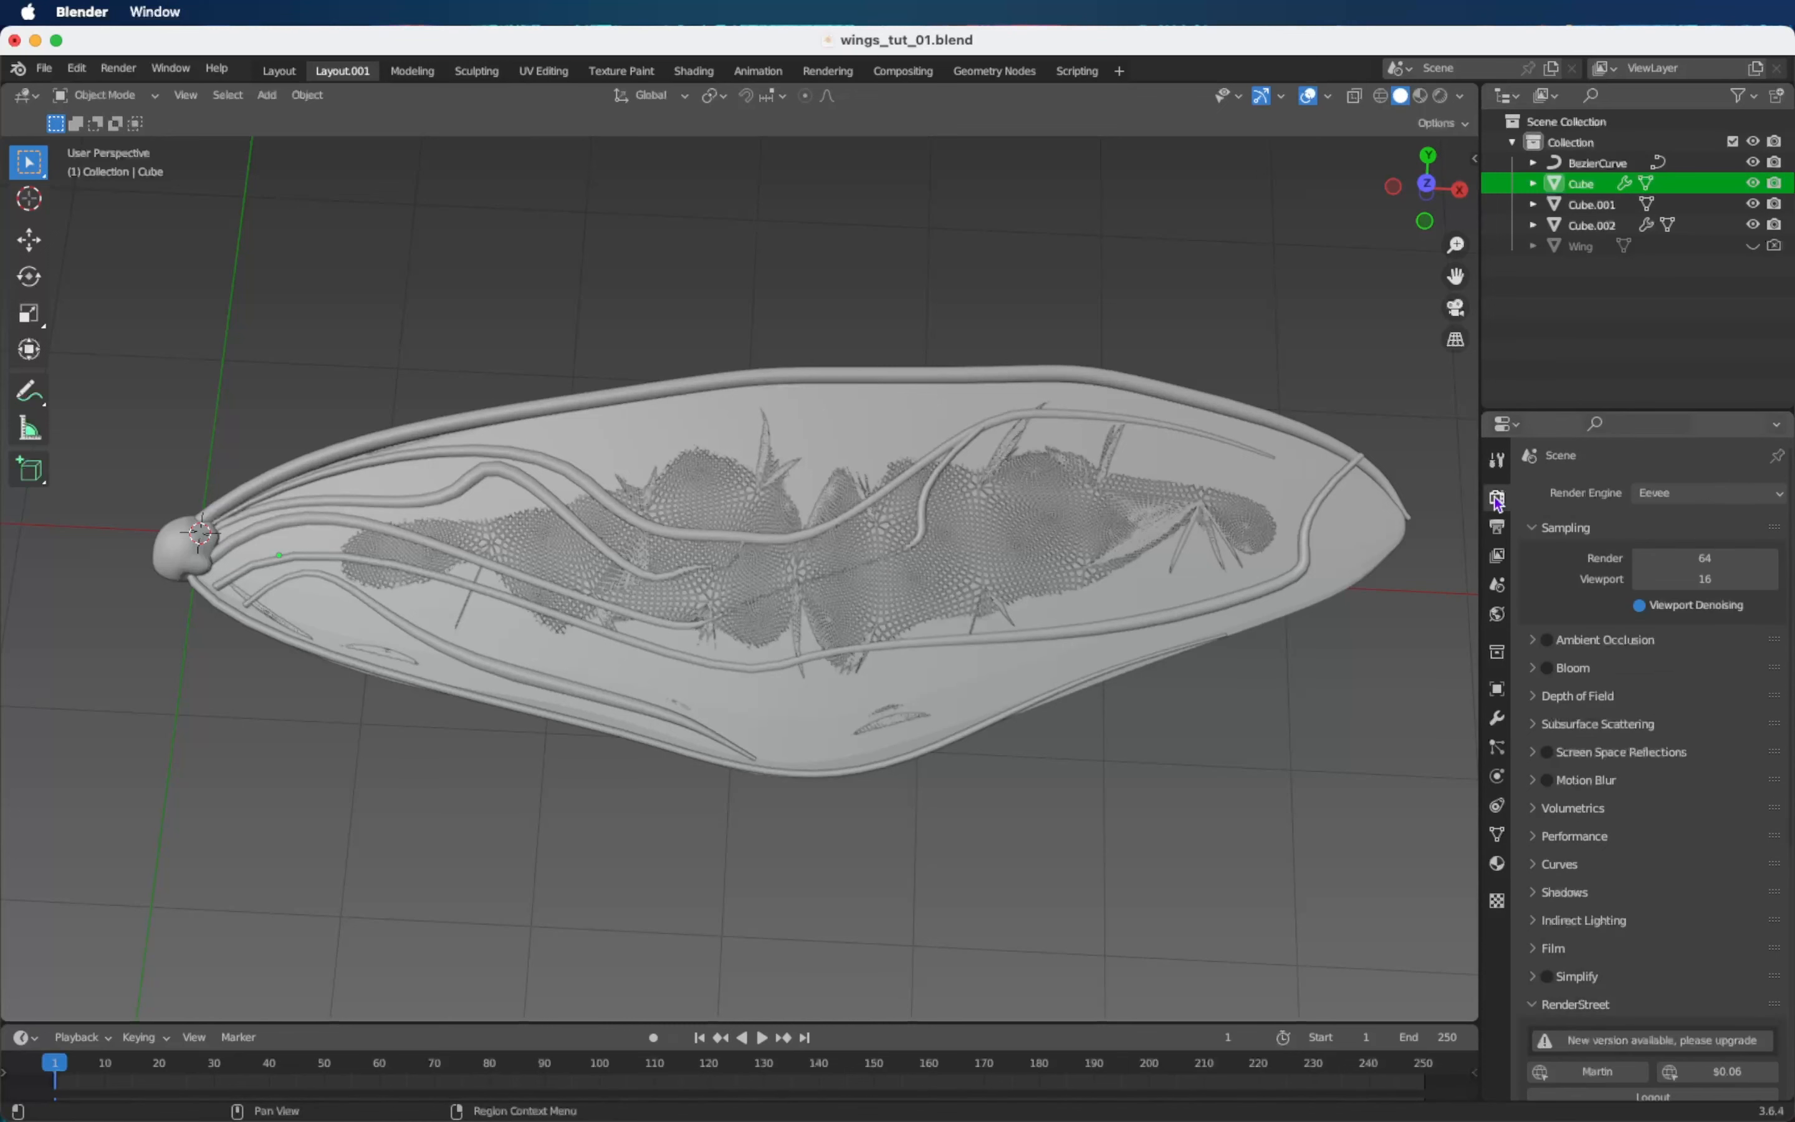
{"action": "left_click", "coordinate": [1706, 492]}
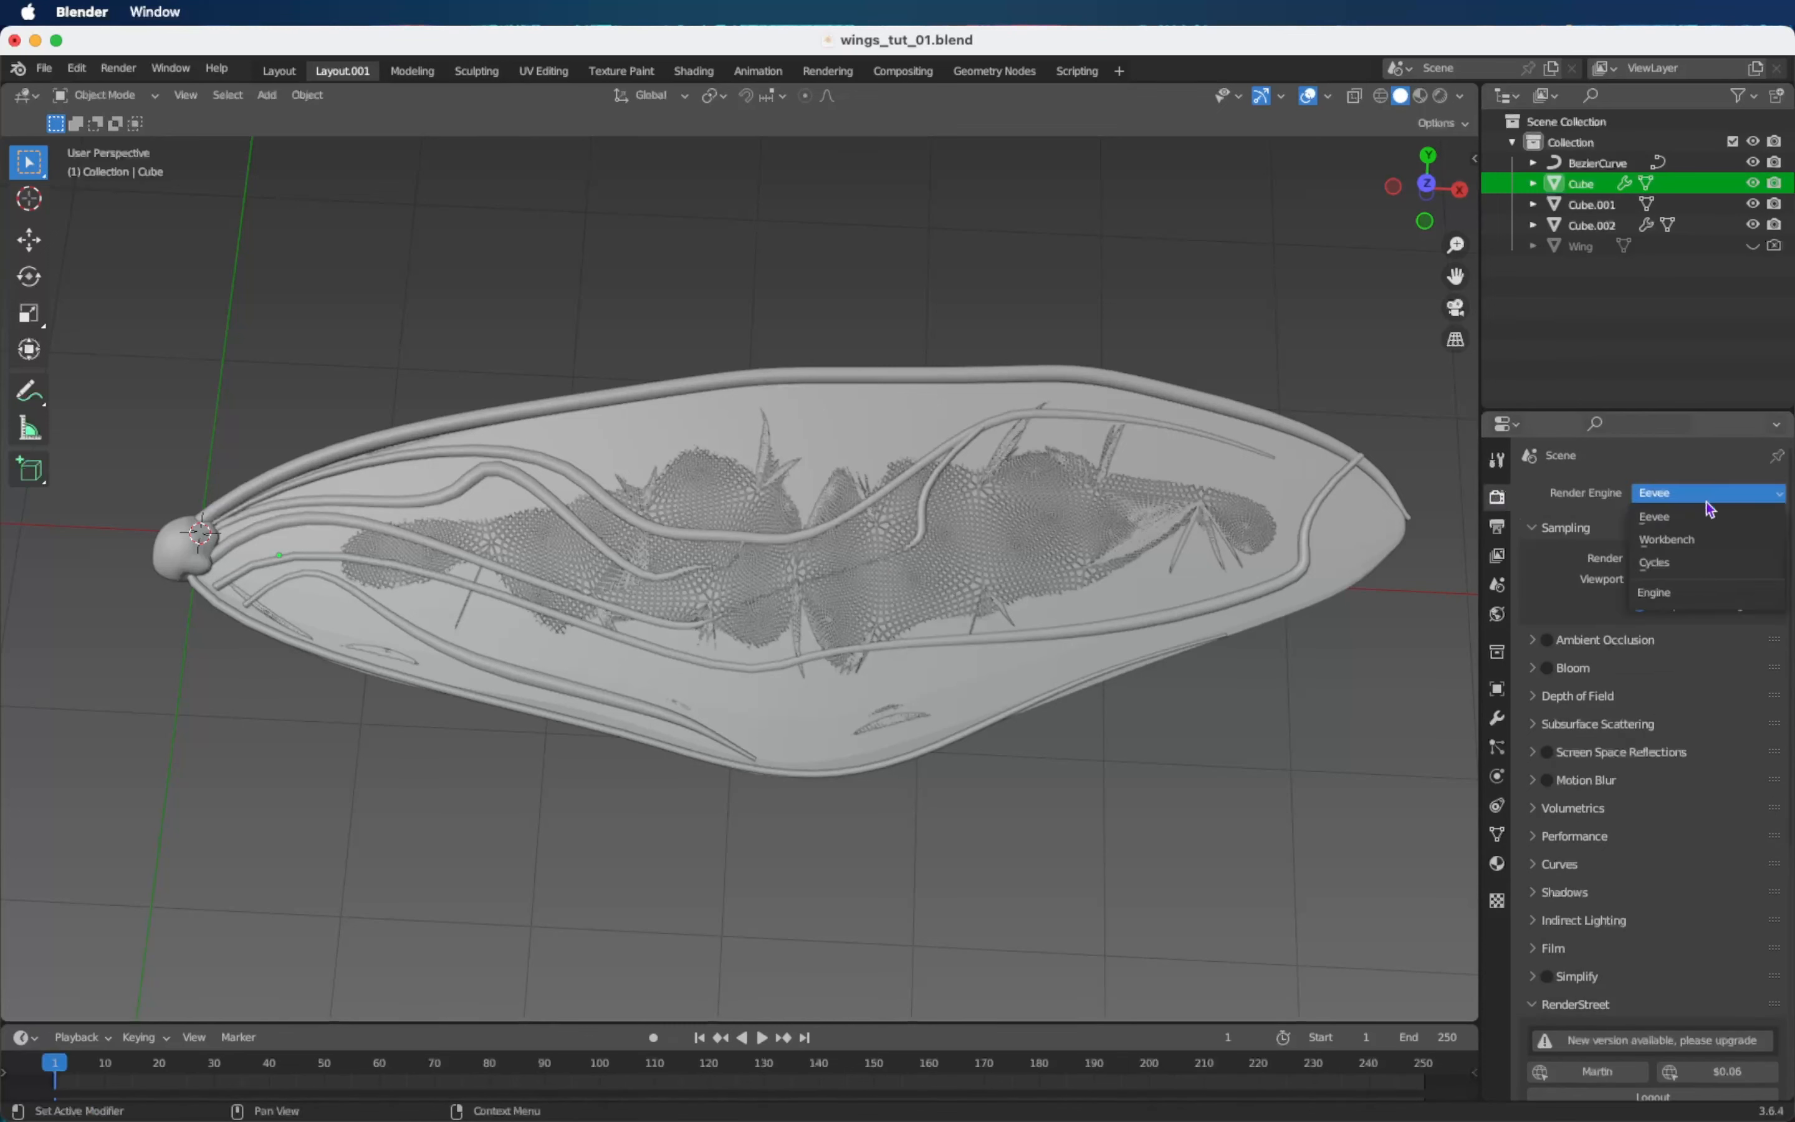
{"action": "left_click", "coordinate": [1686, 565]}
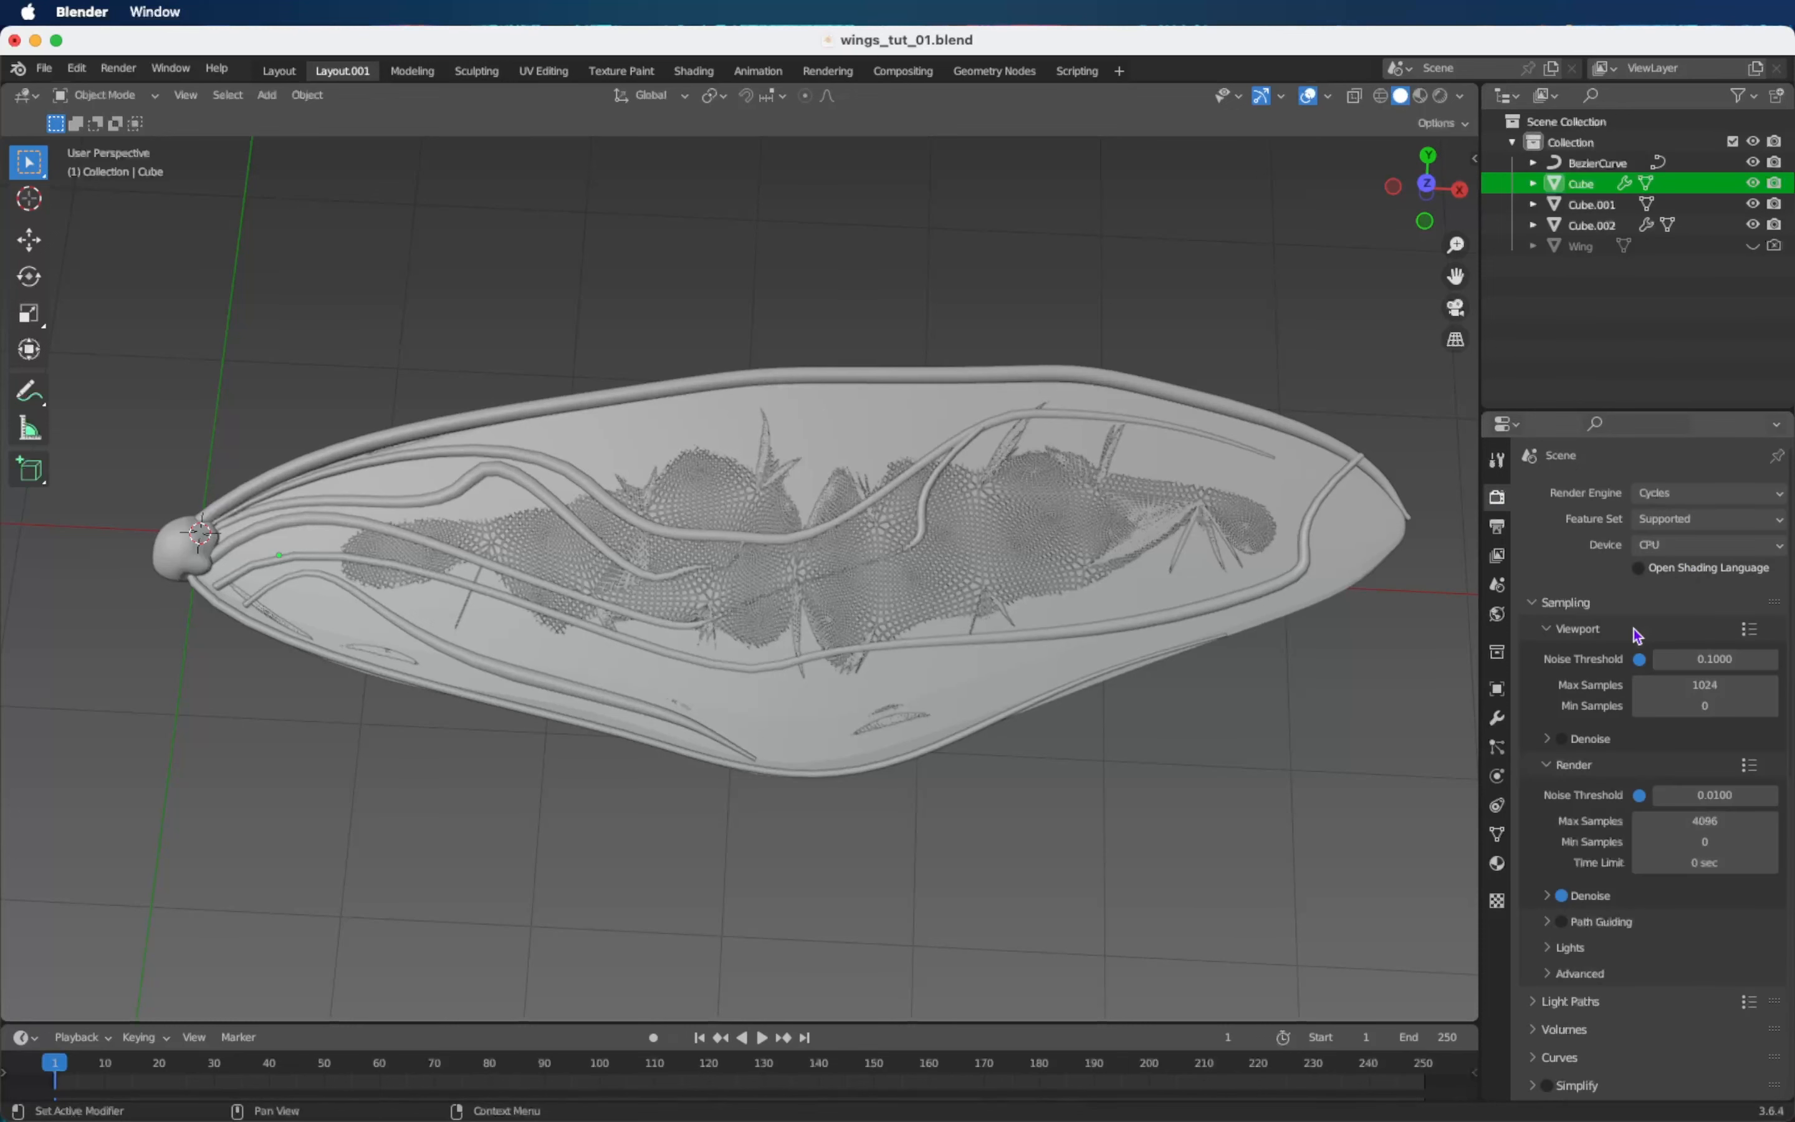
{"action": "left_click", "coordinate": [1694, 680]}
{"action": "type", "text": "3"}
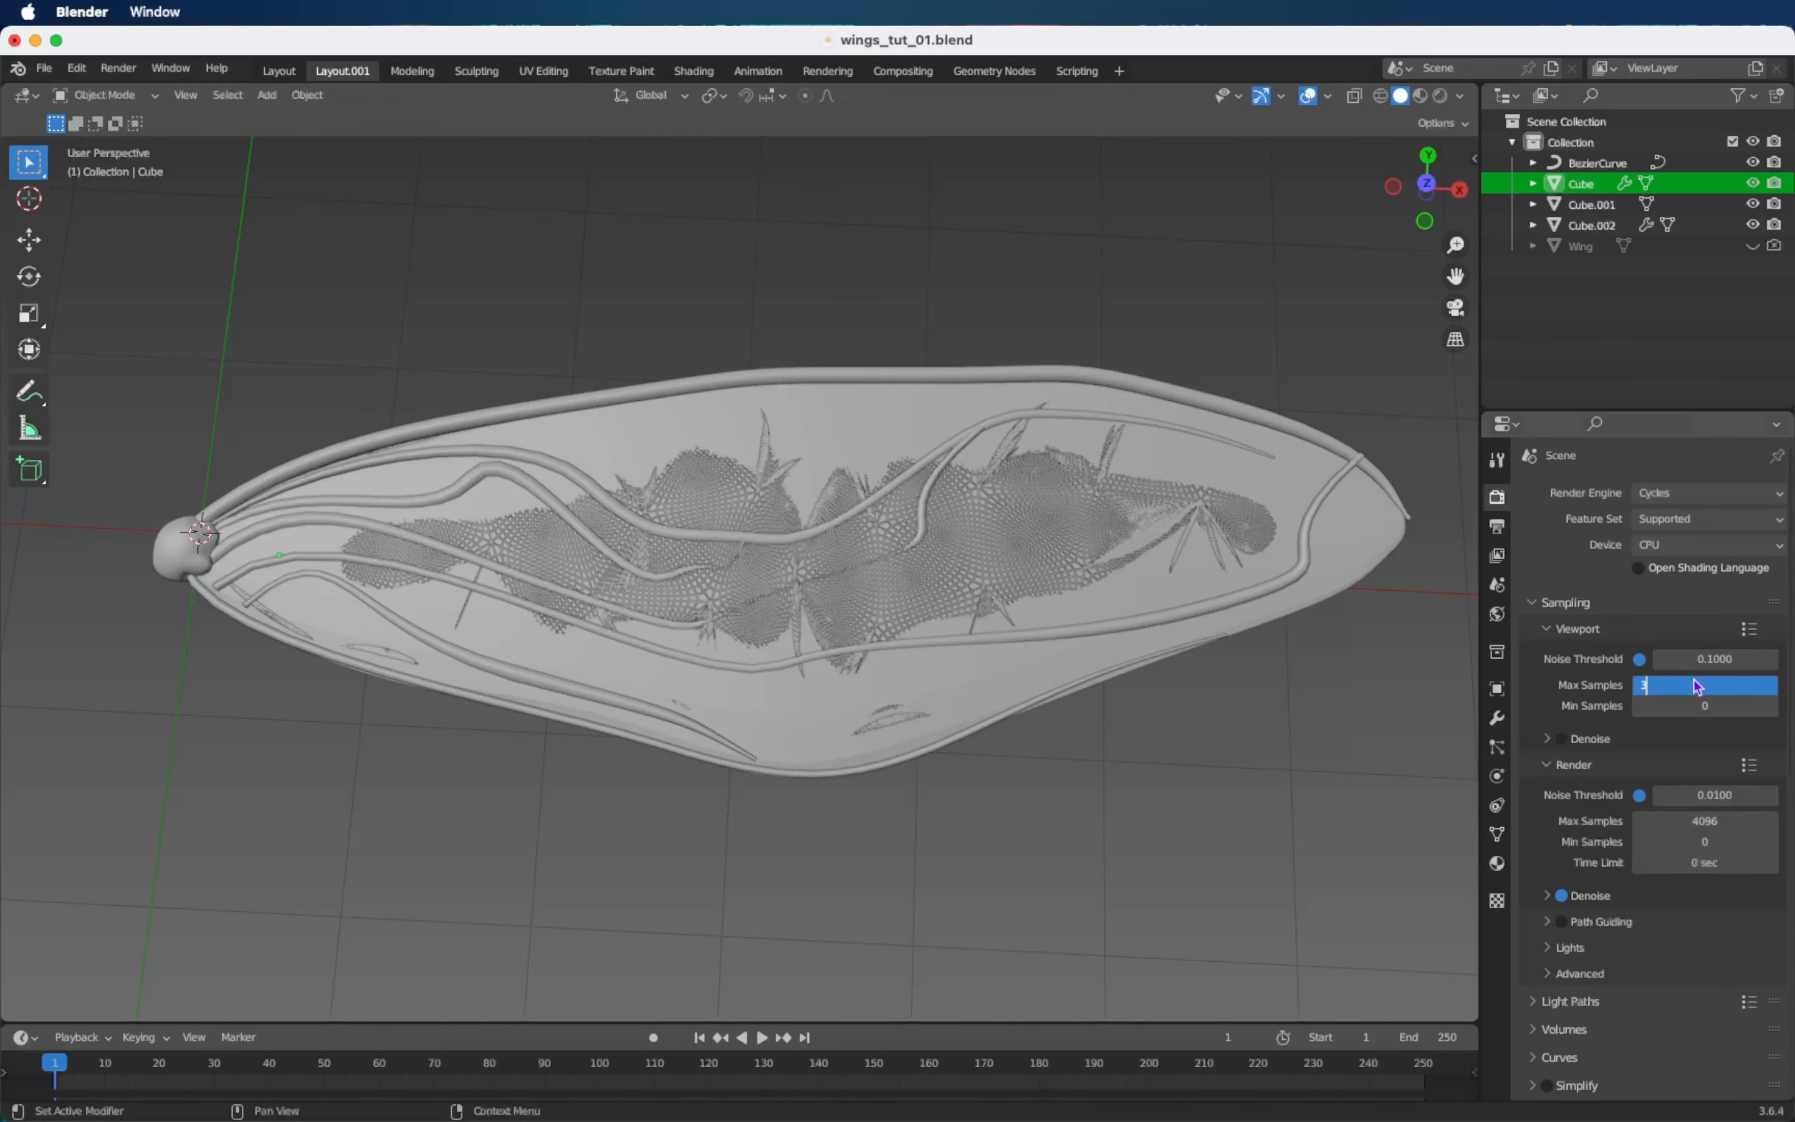
{"action": "type", "text": "0"}
{"action": "key", "text": "Return"}
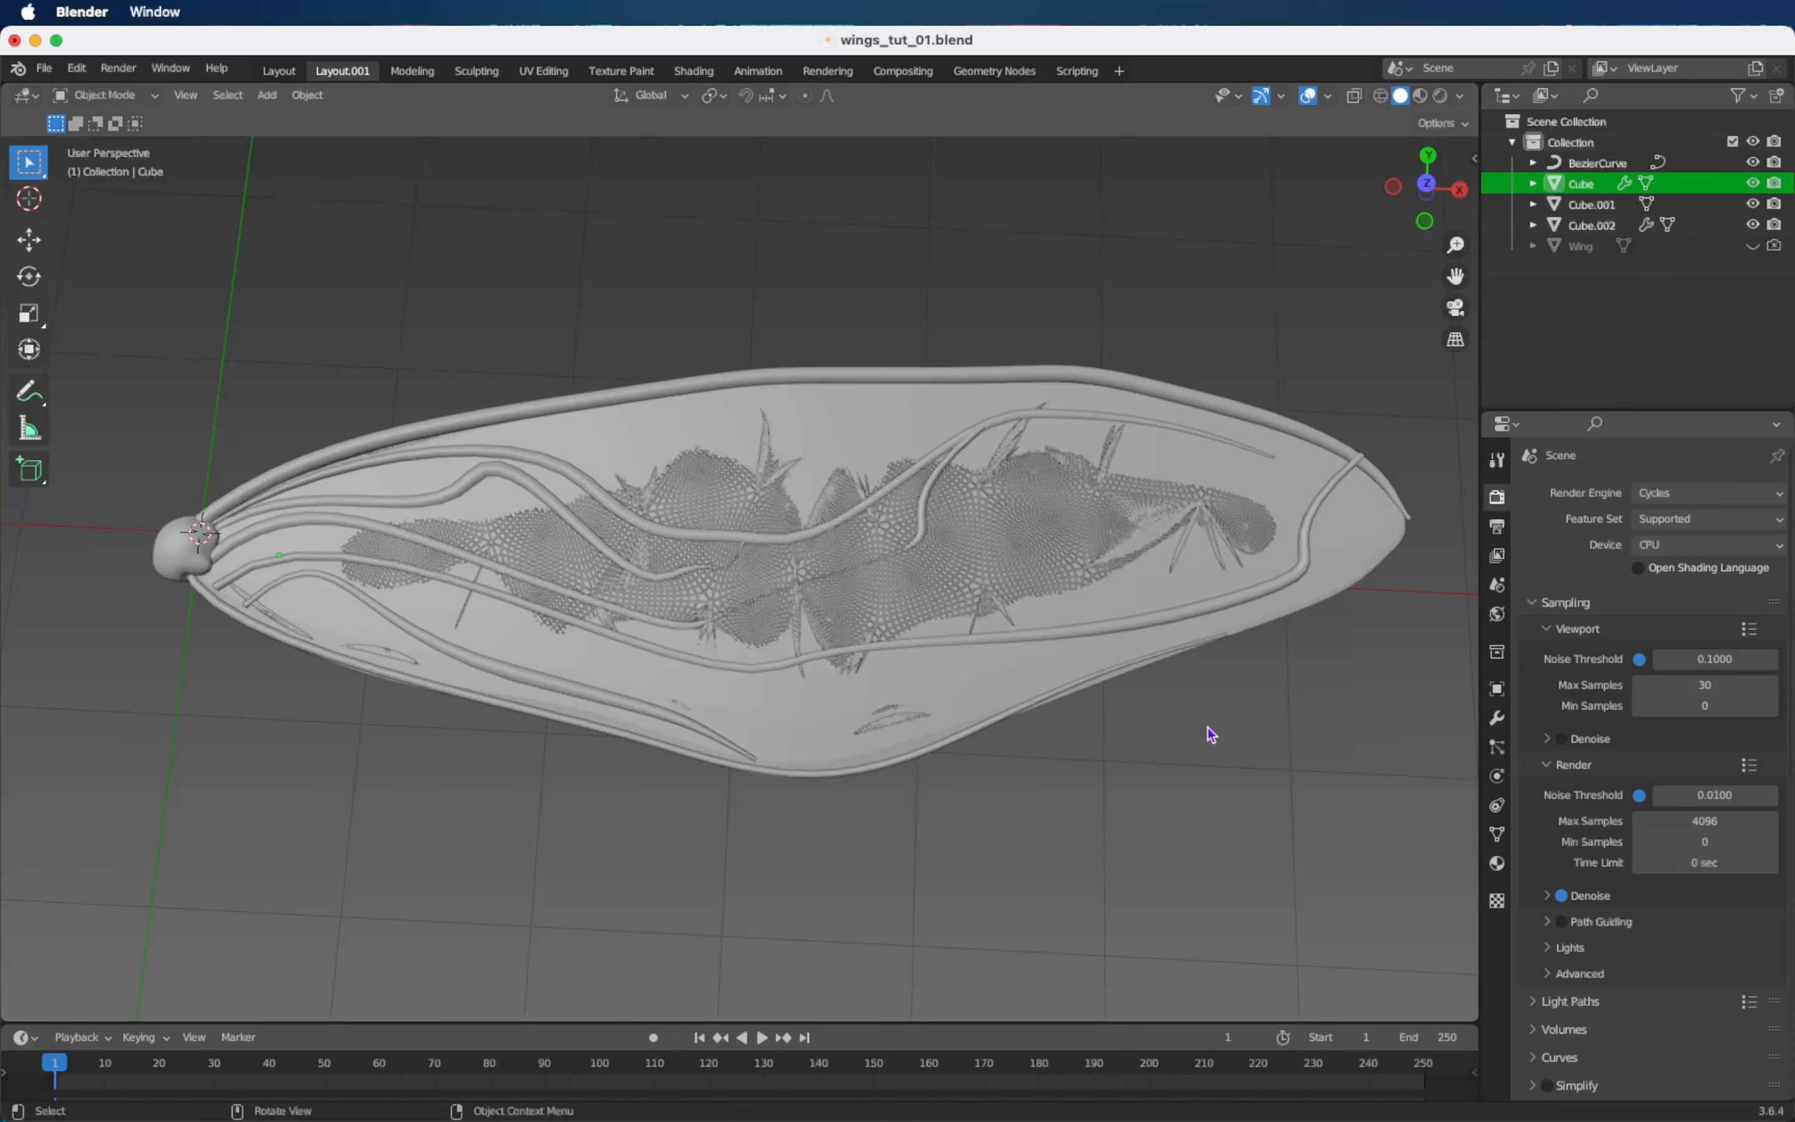
Add an area light at the wing's root and look at the scene from the front.
{"action": "scroll", "coordinate": [1213, 735], "scroll_direction": "down", "scroll_amount": 5}
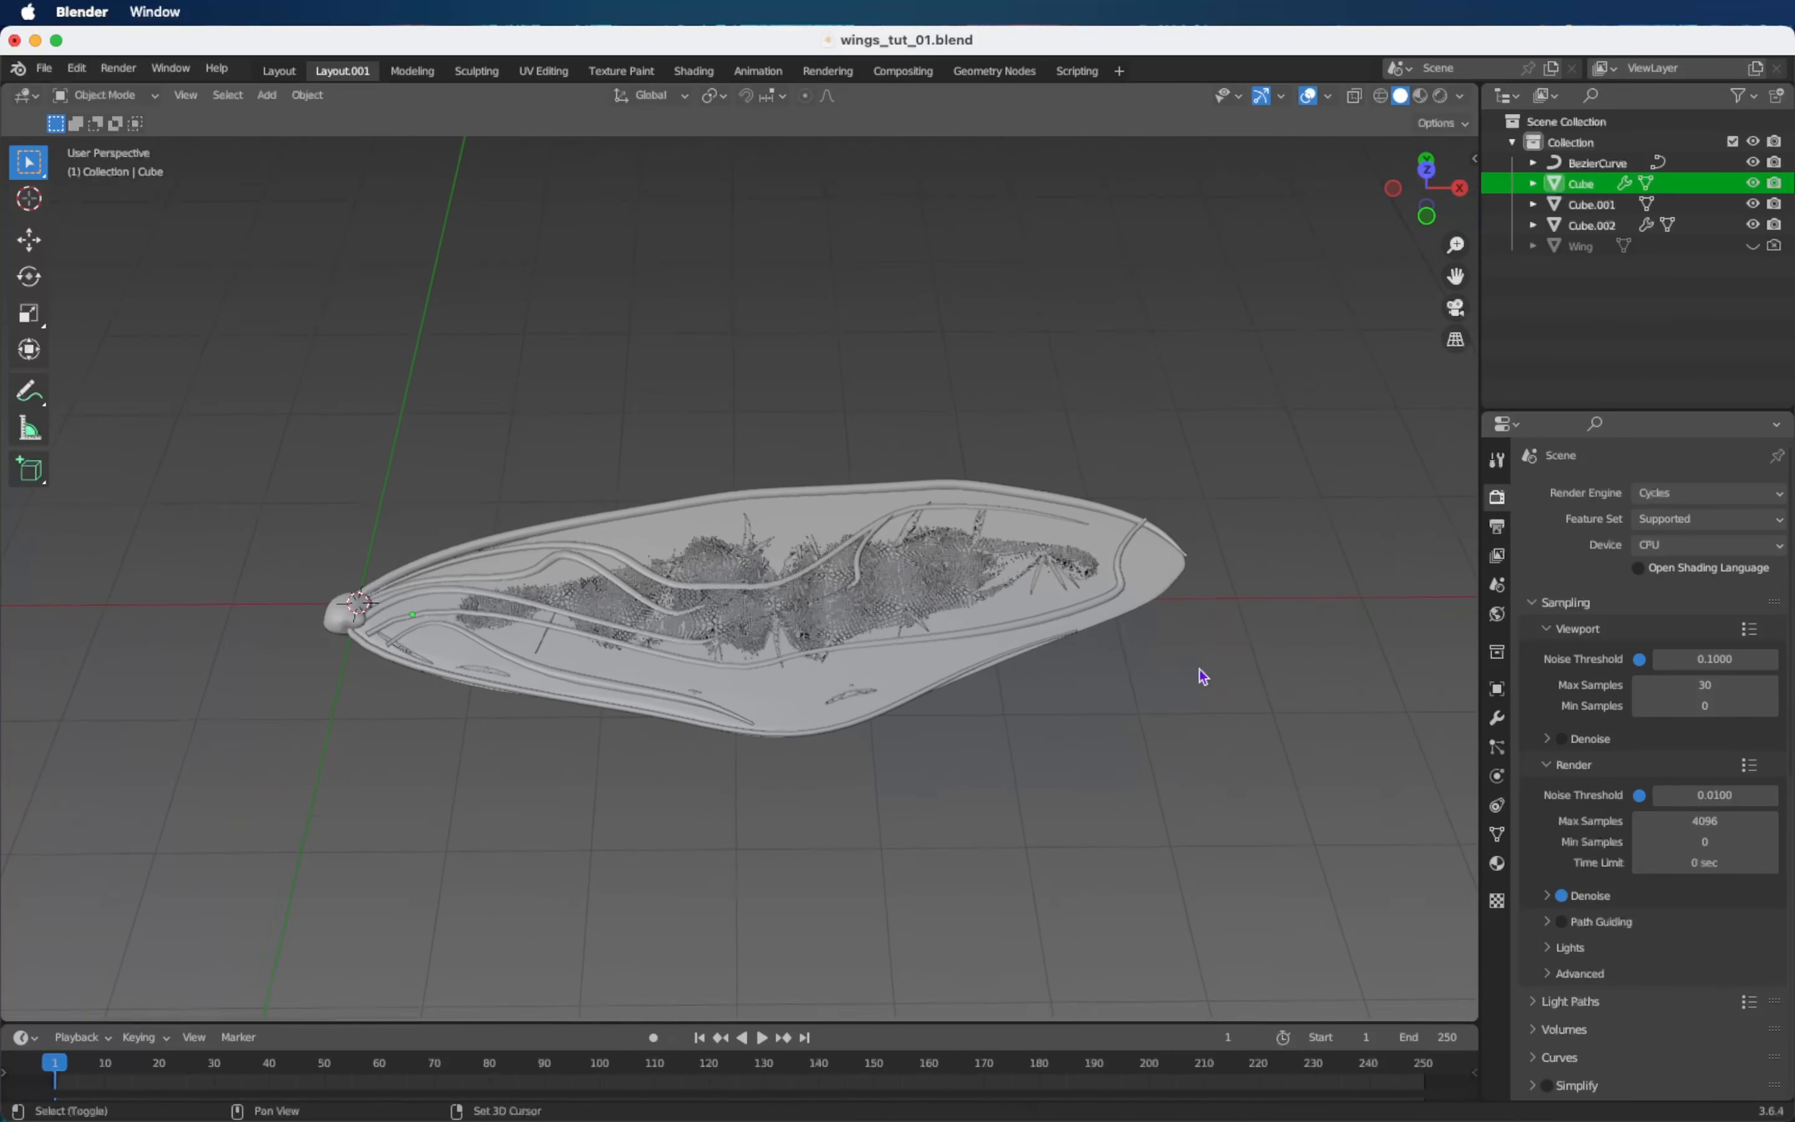
{"action": "scroll", "coordinate": [1203, 677], "scroll_direction": "down", "scroll_amount": 2, "text": "shift"}
{"action": "scroll", "coordinate": [1203, 677], "scroll_direction": "down", "scroll_amount": 5}
{"action": "key", "text": "shift+a"}
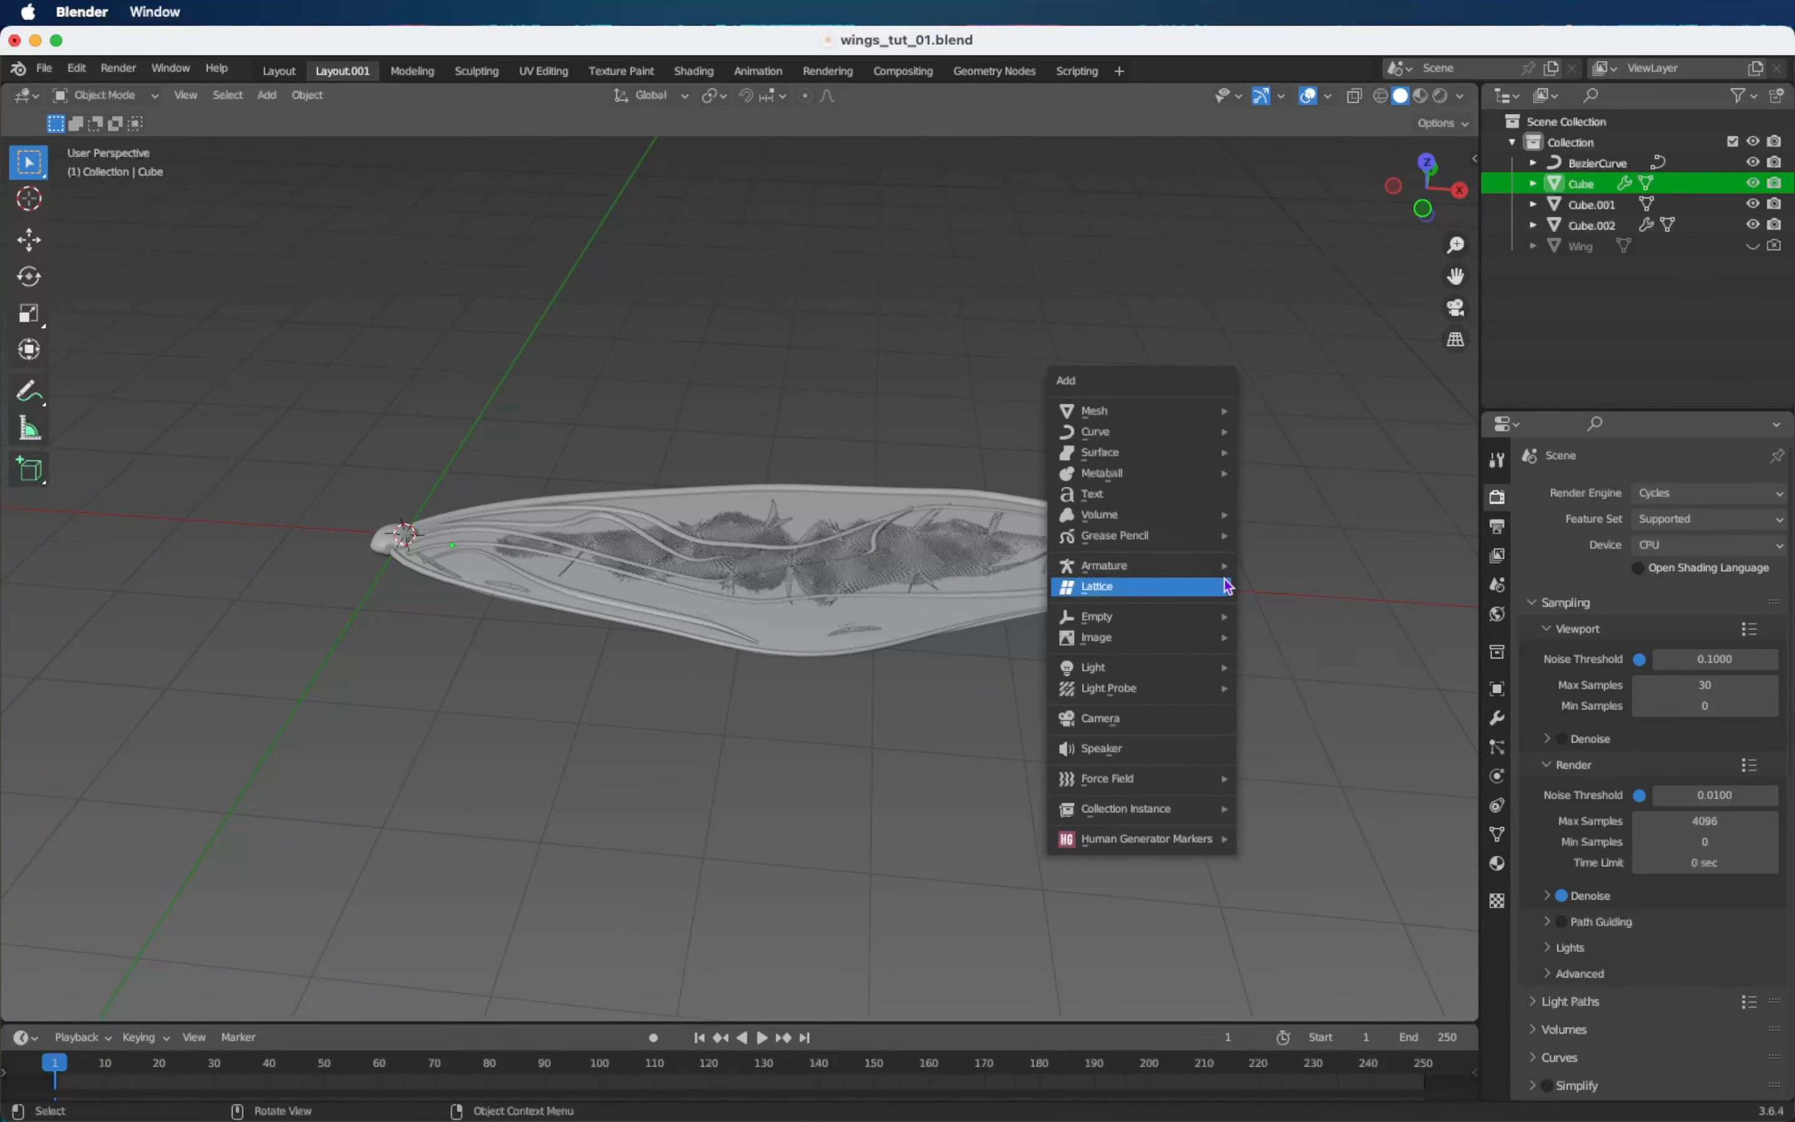
{"action": "mouse_move", "coordinate": [1187, 671]}
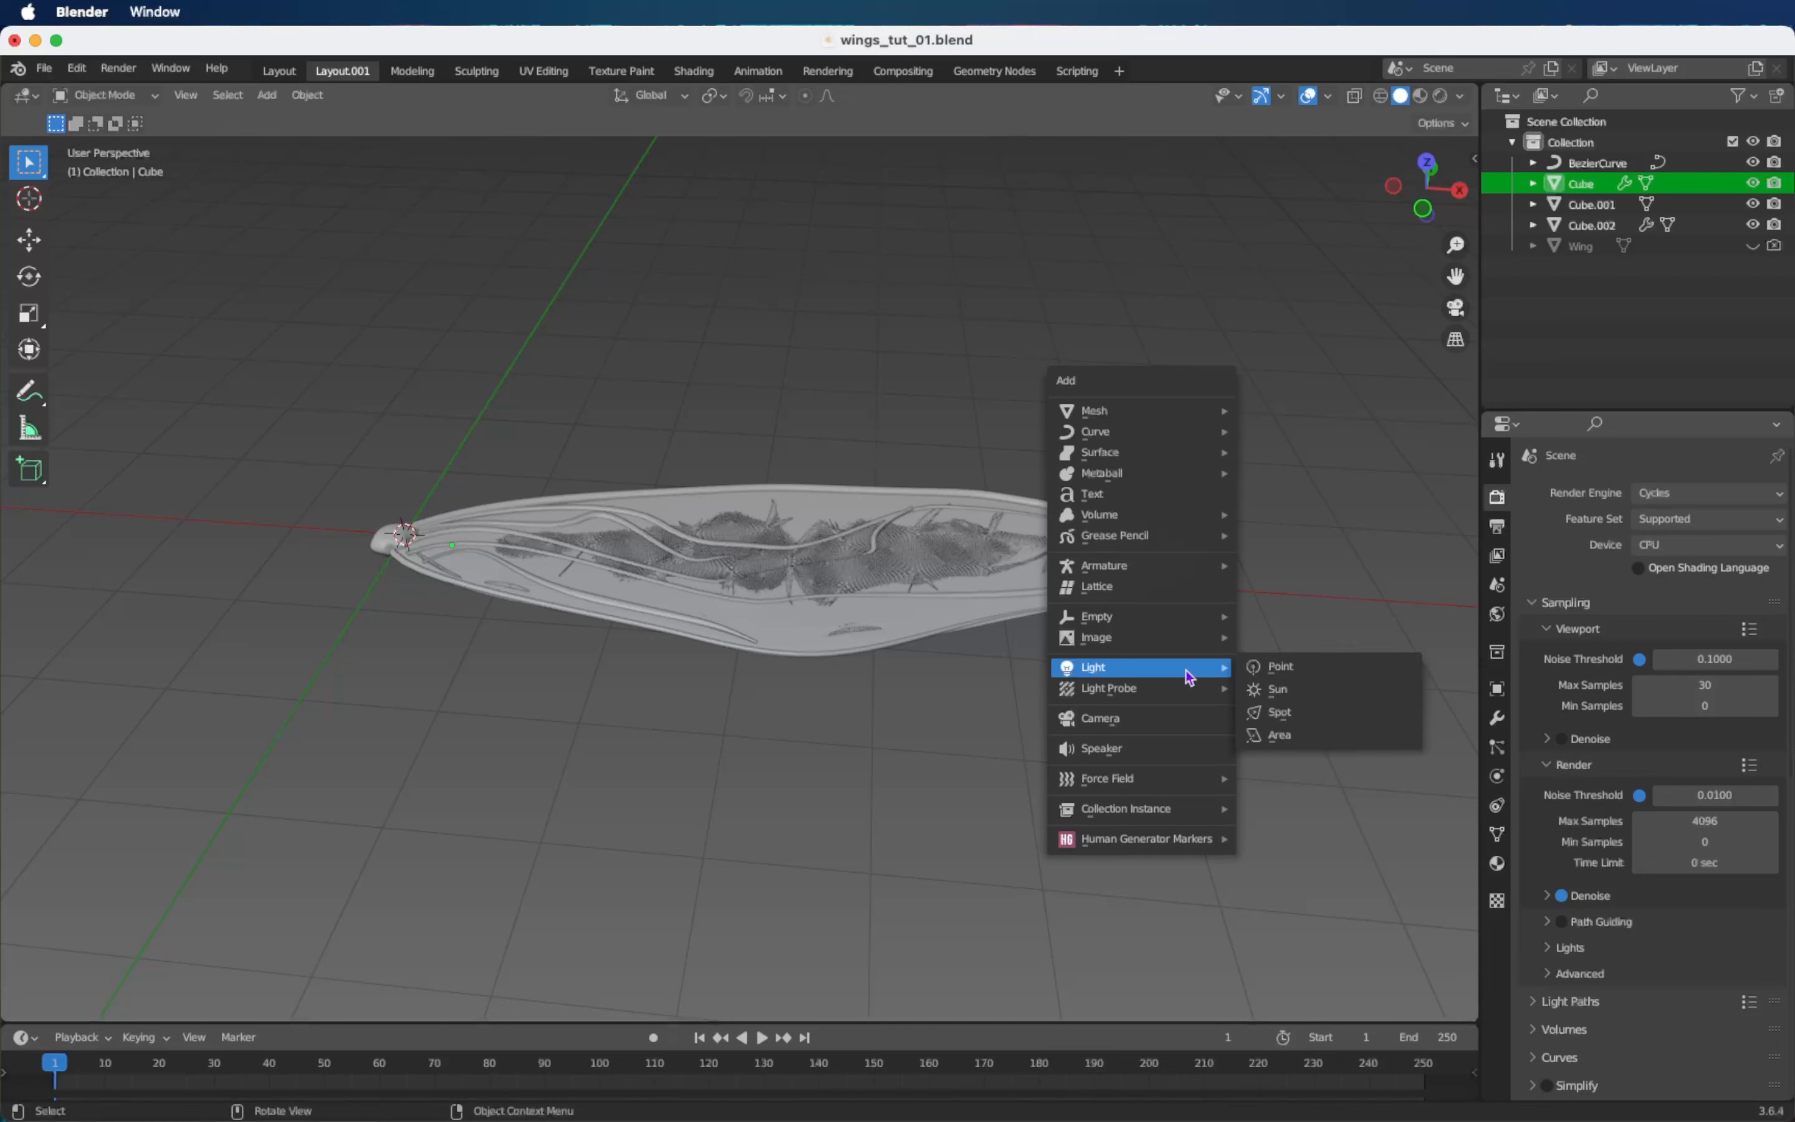
{"action": "left_click", "coordinate": [1328, 741]}
{"action": "left_click", "coordinate": [1435, 210]}
{"action": "scroll", "coordinate": [1034, 441], "scroll_direction": "down", "scroll_amount": 3, "text": "ctrl"}
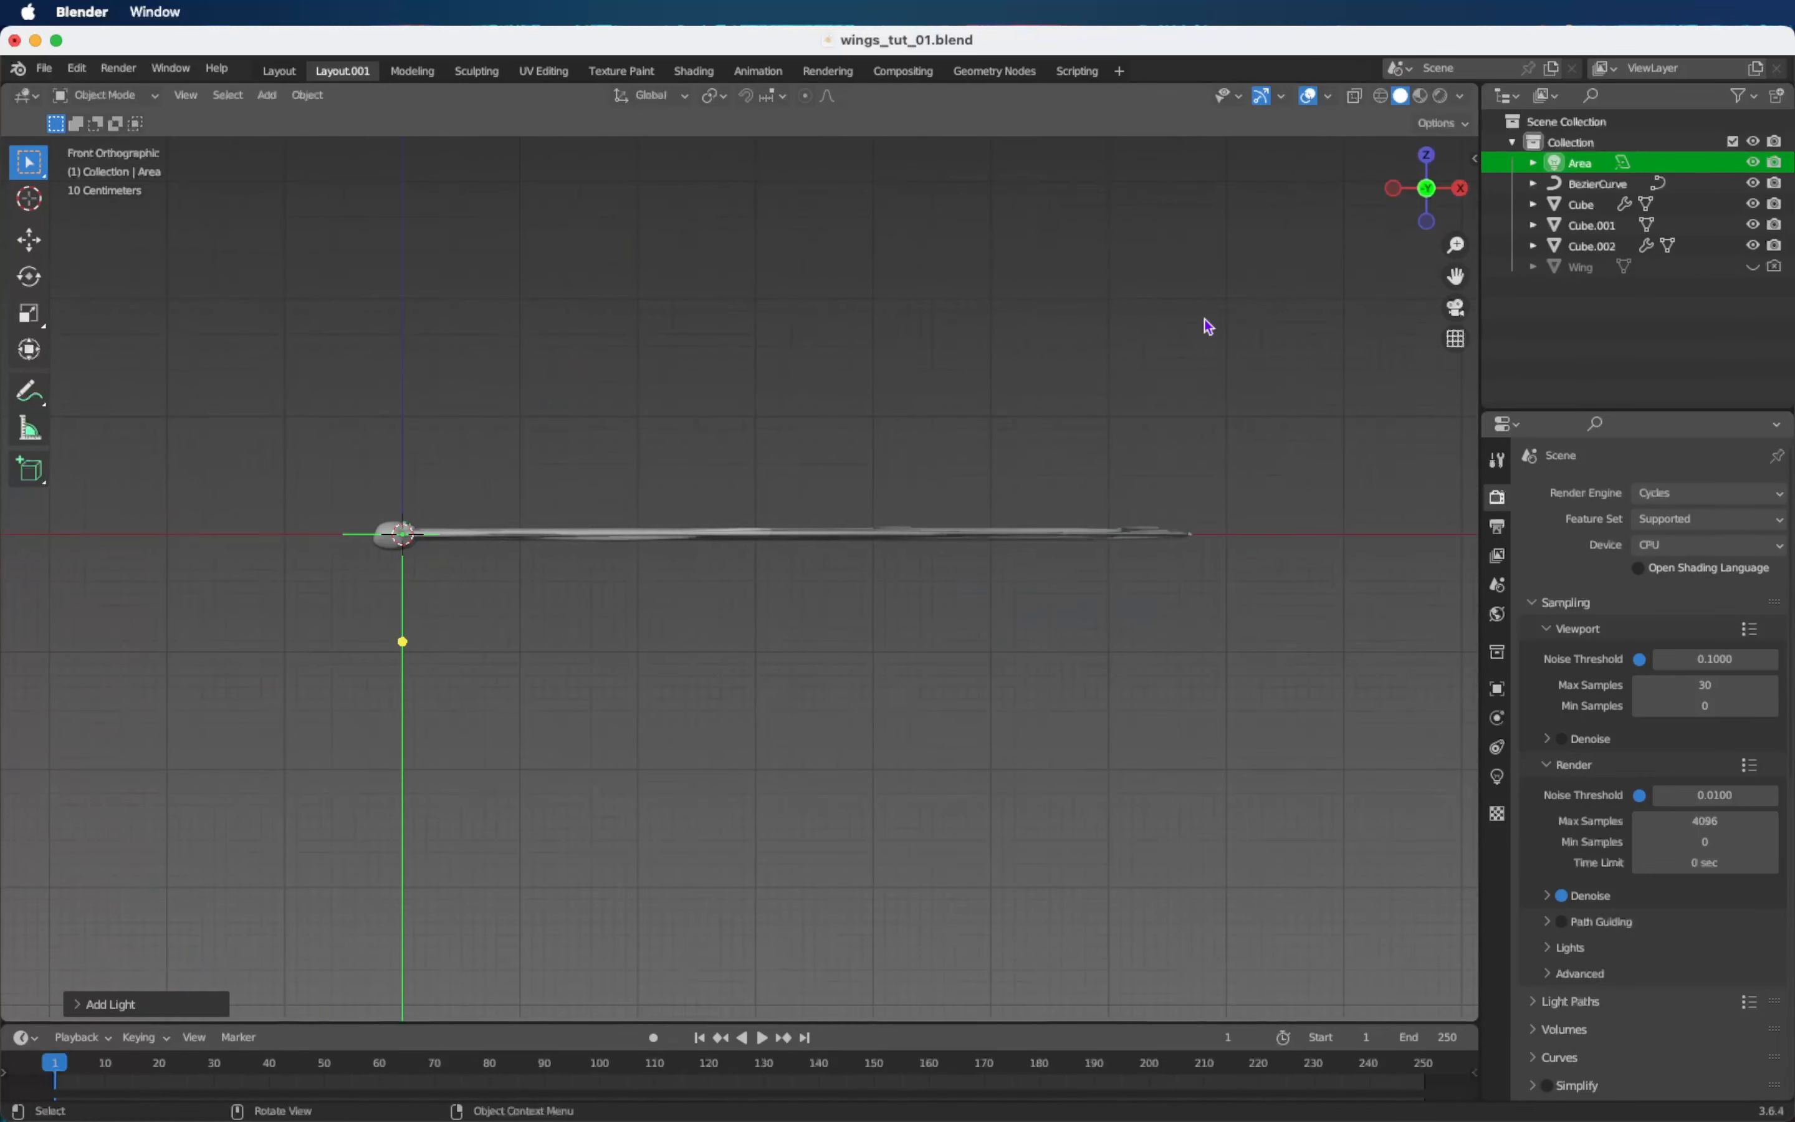
Rotate the area light 180° to shine upward and move it below the middle of the wing.
{"action": "key", "text": "r"}
{"action": "key", "text": "Escape"}
{"action": "type", "text": "r180"}
{"action": "key", "text": "Return"}
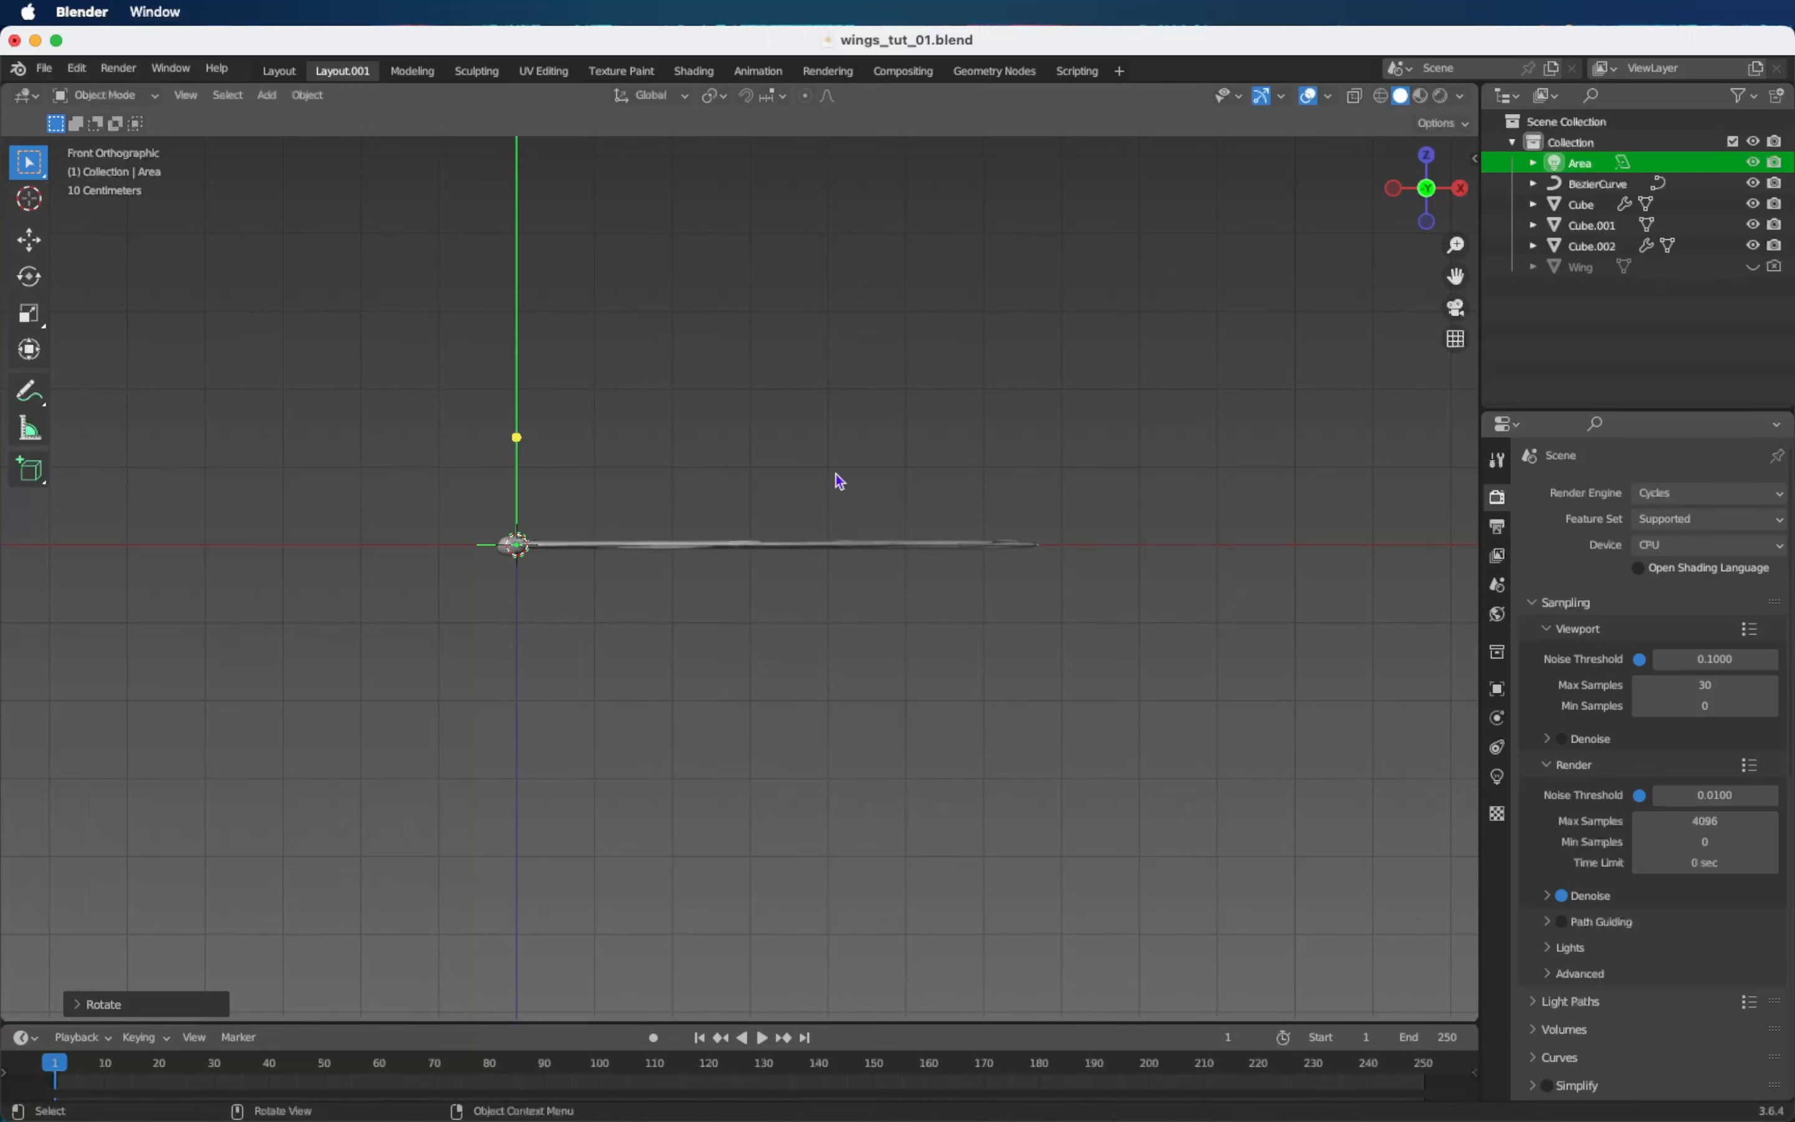
{"action": "key", "text": "g"}
{"action": "left_click", "coordinate": [913, 641]}
Scale up the area light until it spans somewhat more than half of the wing's length.
{"action": "key", "text": "s"}
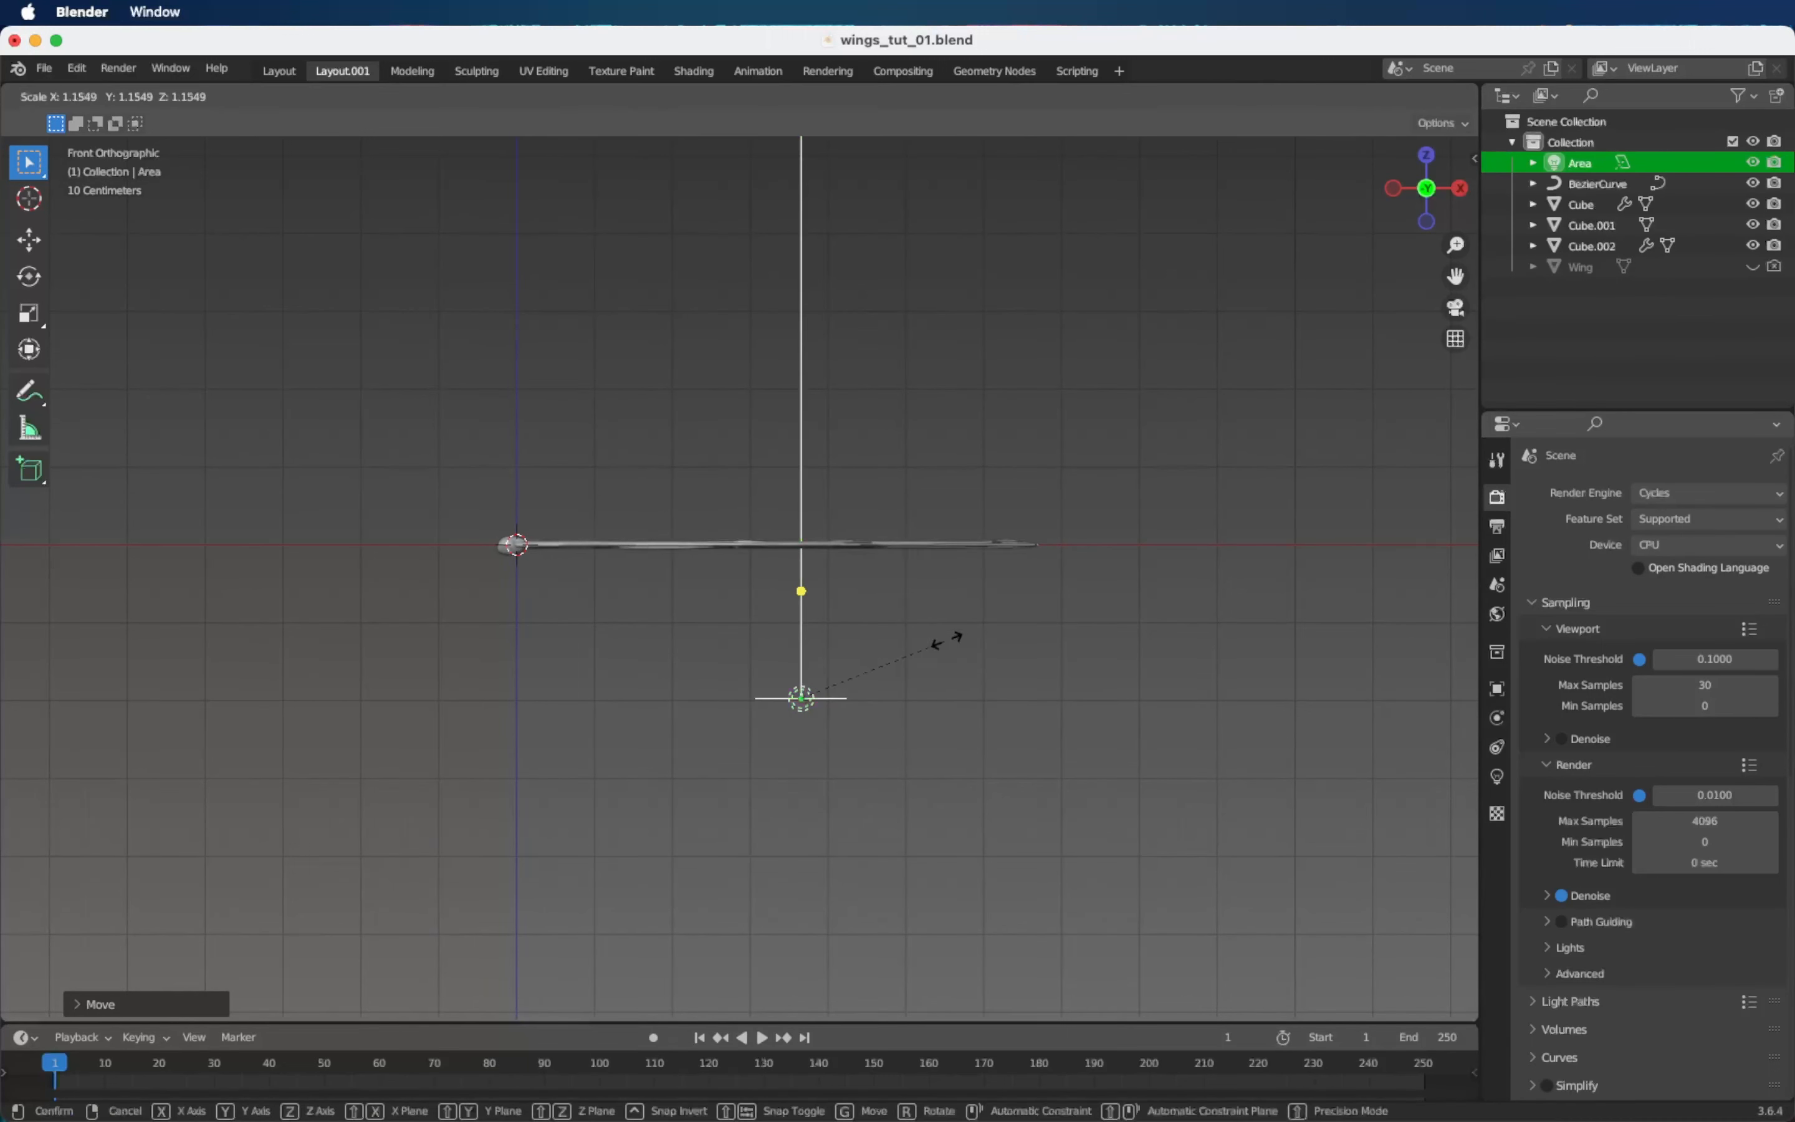
{"action": "left_click", "coordinate": [1269, 645]}
{"action": "key", "text": "s"}
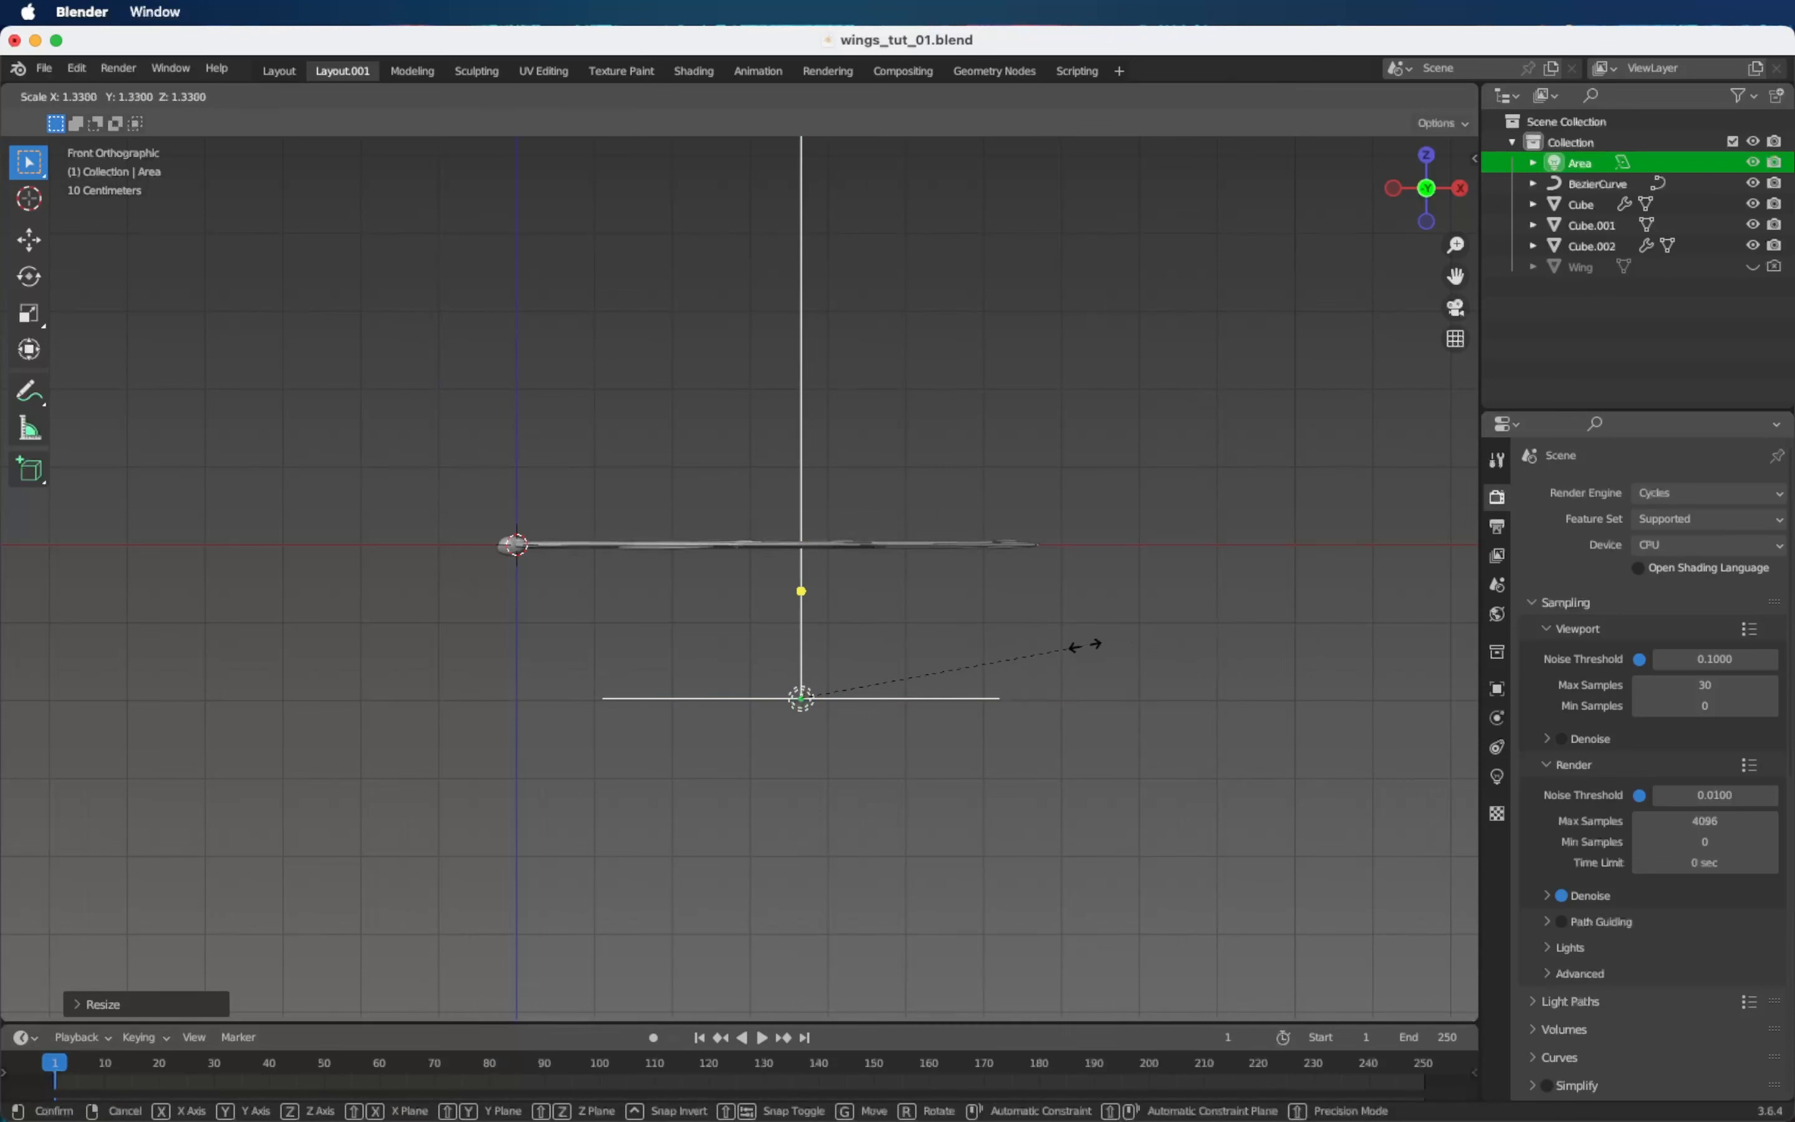
{"action": "left_click", "coordinate": [1032, 665]}
Set the area light's power to 500 W and show the scene in rendered viewport shading.
{"action": "left_click", "coordinate": [1498, 776]}
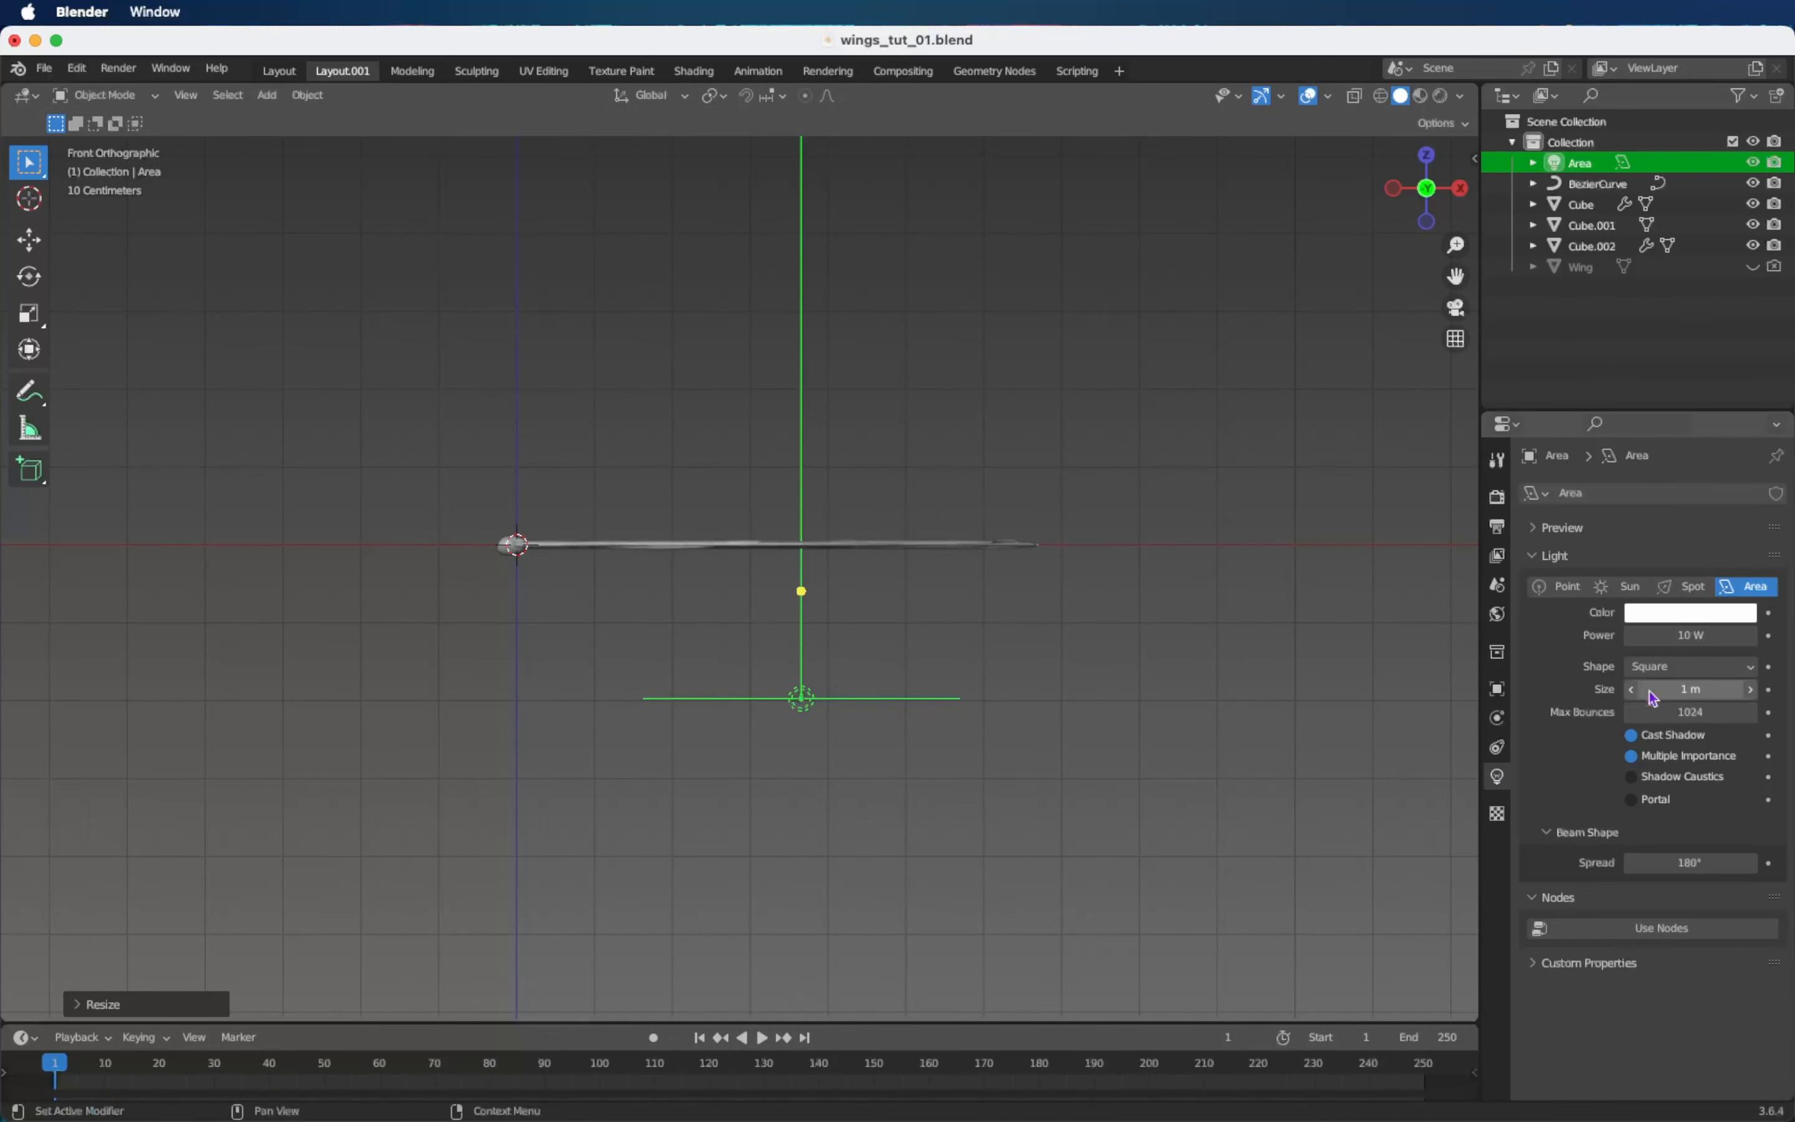
{"action": "left_click", "coordinate": [1685, 639]}
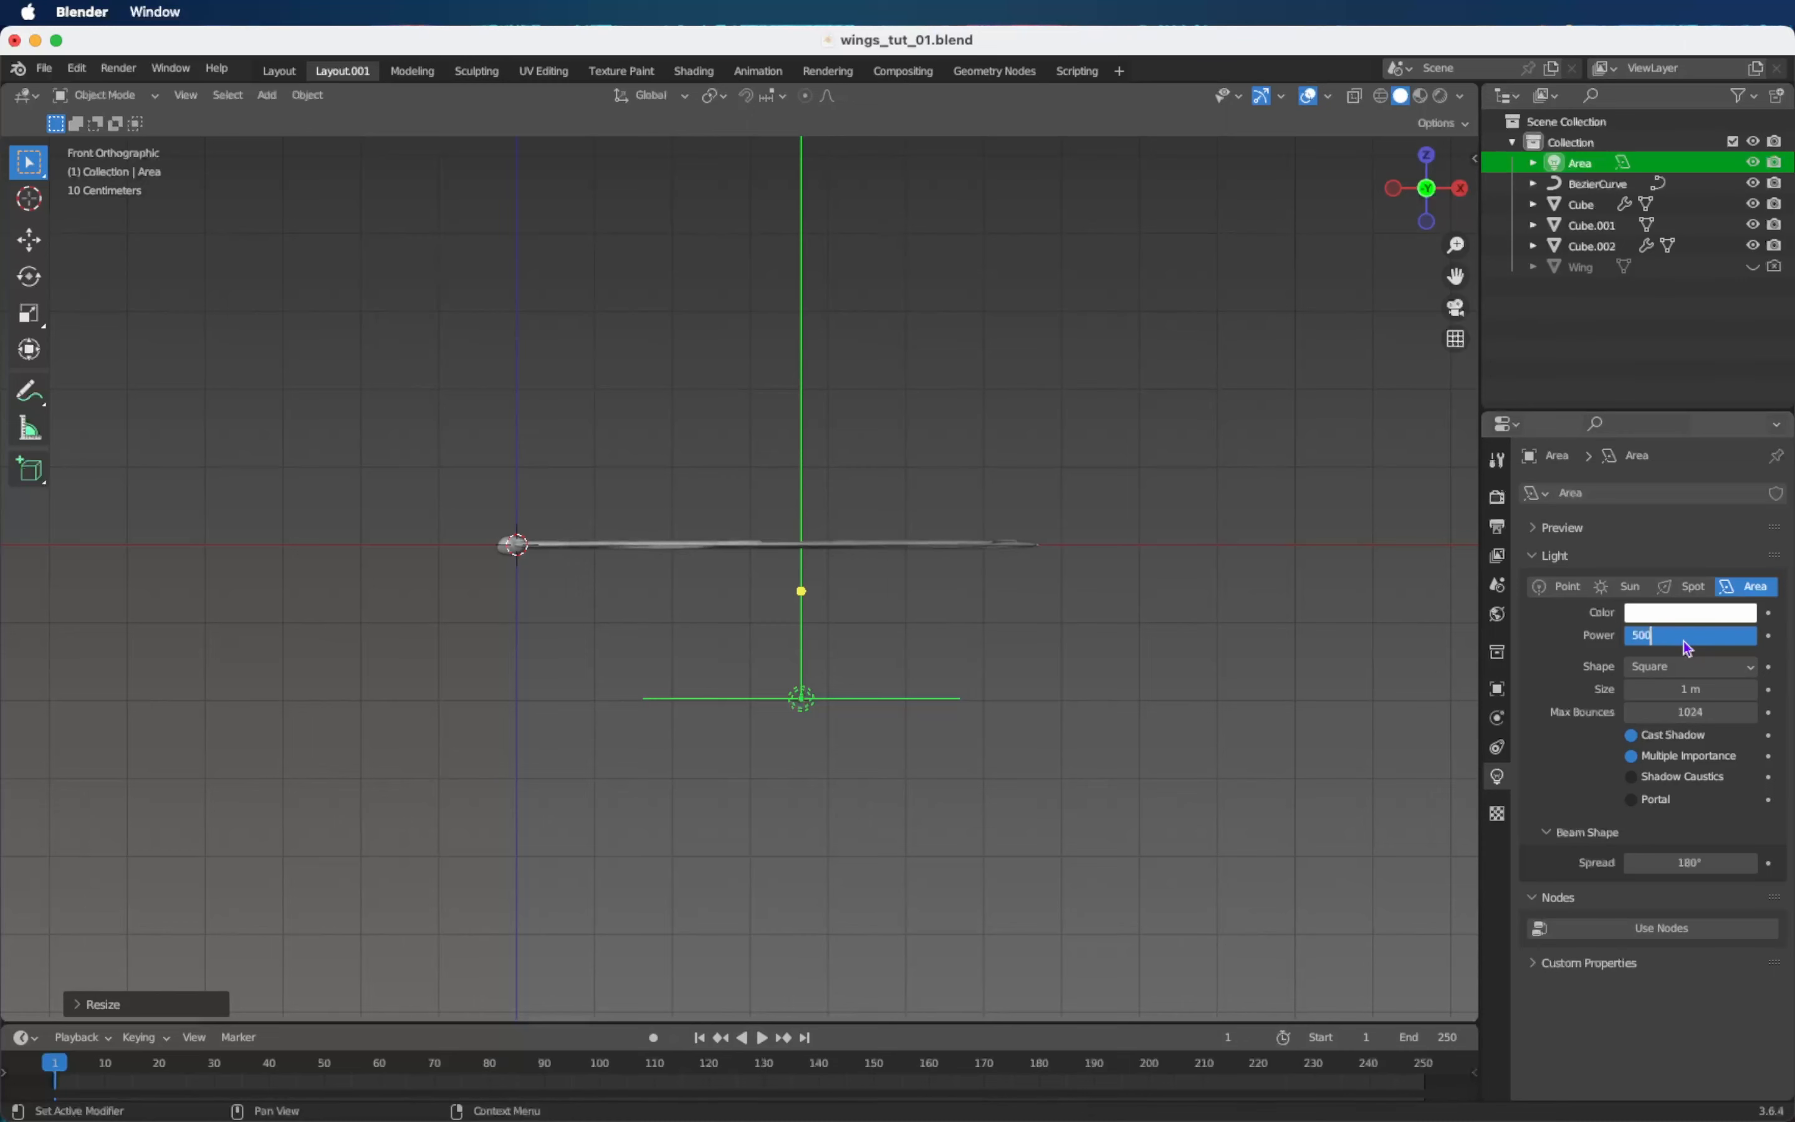
{"action": "type", "text": "500"}
{"action": "key", "text": "Return"}
{"action": "middle_click_drag", "start_coordinate": [1131, 525], "coordinate": [1133, 529]}
{"action": "key", "text": "z"}
{"action": "left_click", "coordinate": [1150, 403]}
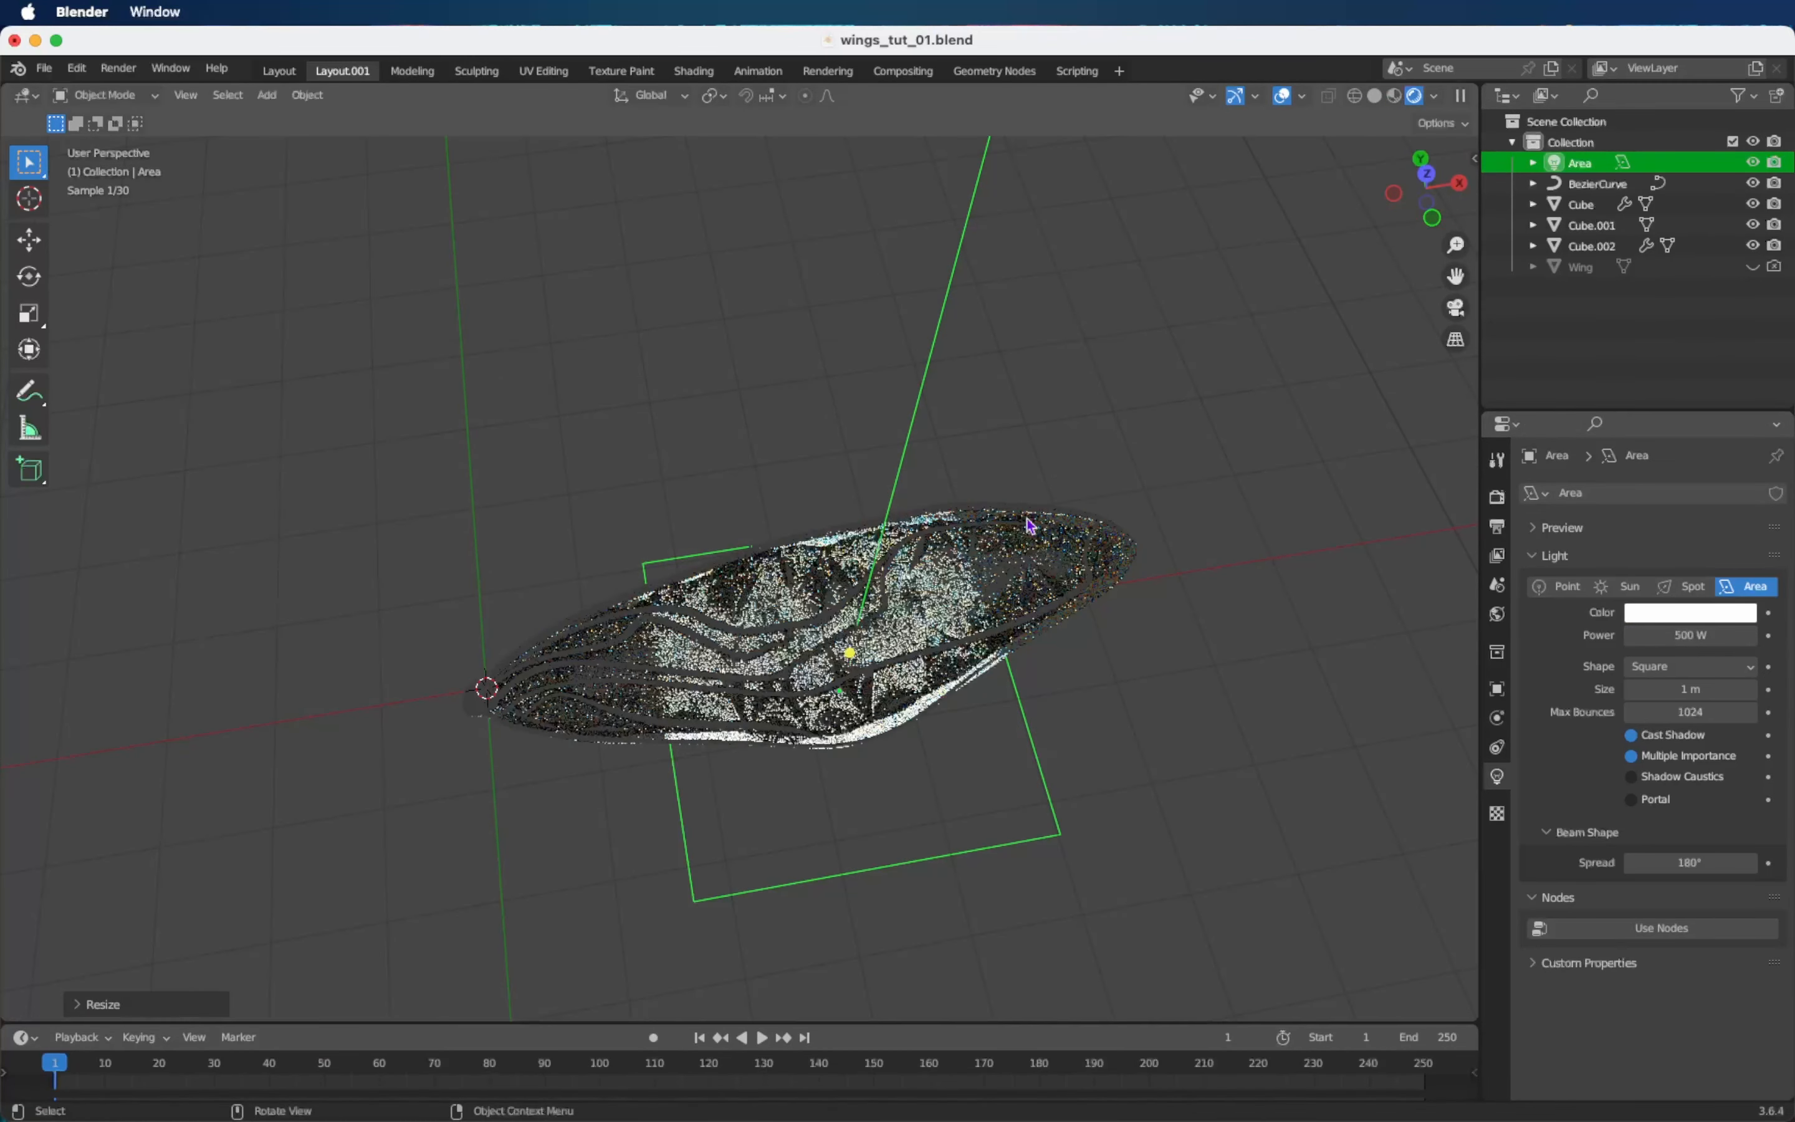
Stretch the area light along the global X axis to light more of the wing's length, and inspect the rendered wing.
{"action": "scroll", "coordinate": [976, 580], "scroll_direction": "up", "scroll_amount": 1}
{"action": "middle_click_drag", "start_coordinate": [976, 580], "coordinate": [994, 593]}
{"action": "key", "text": "s"}
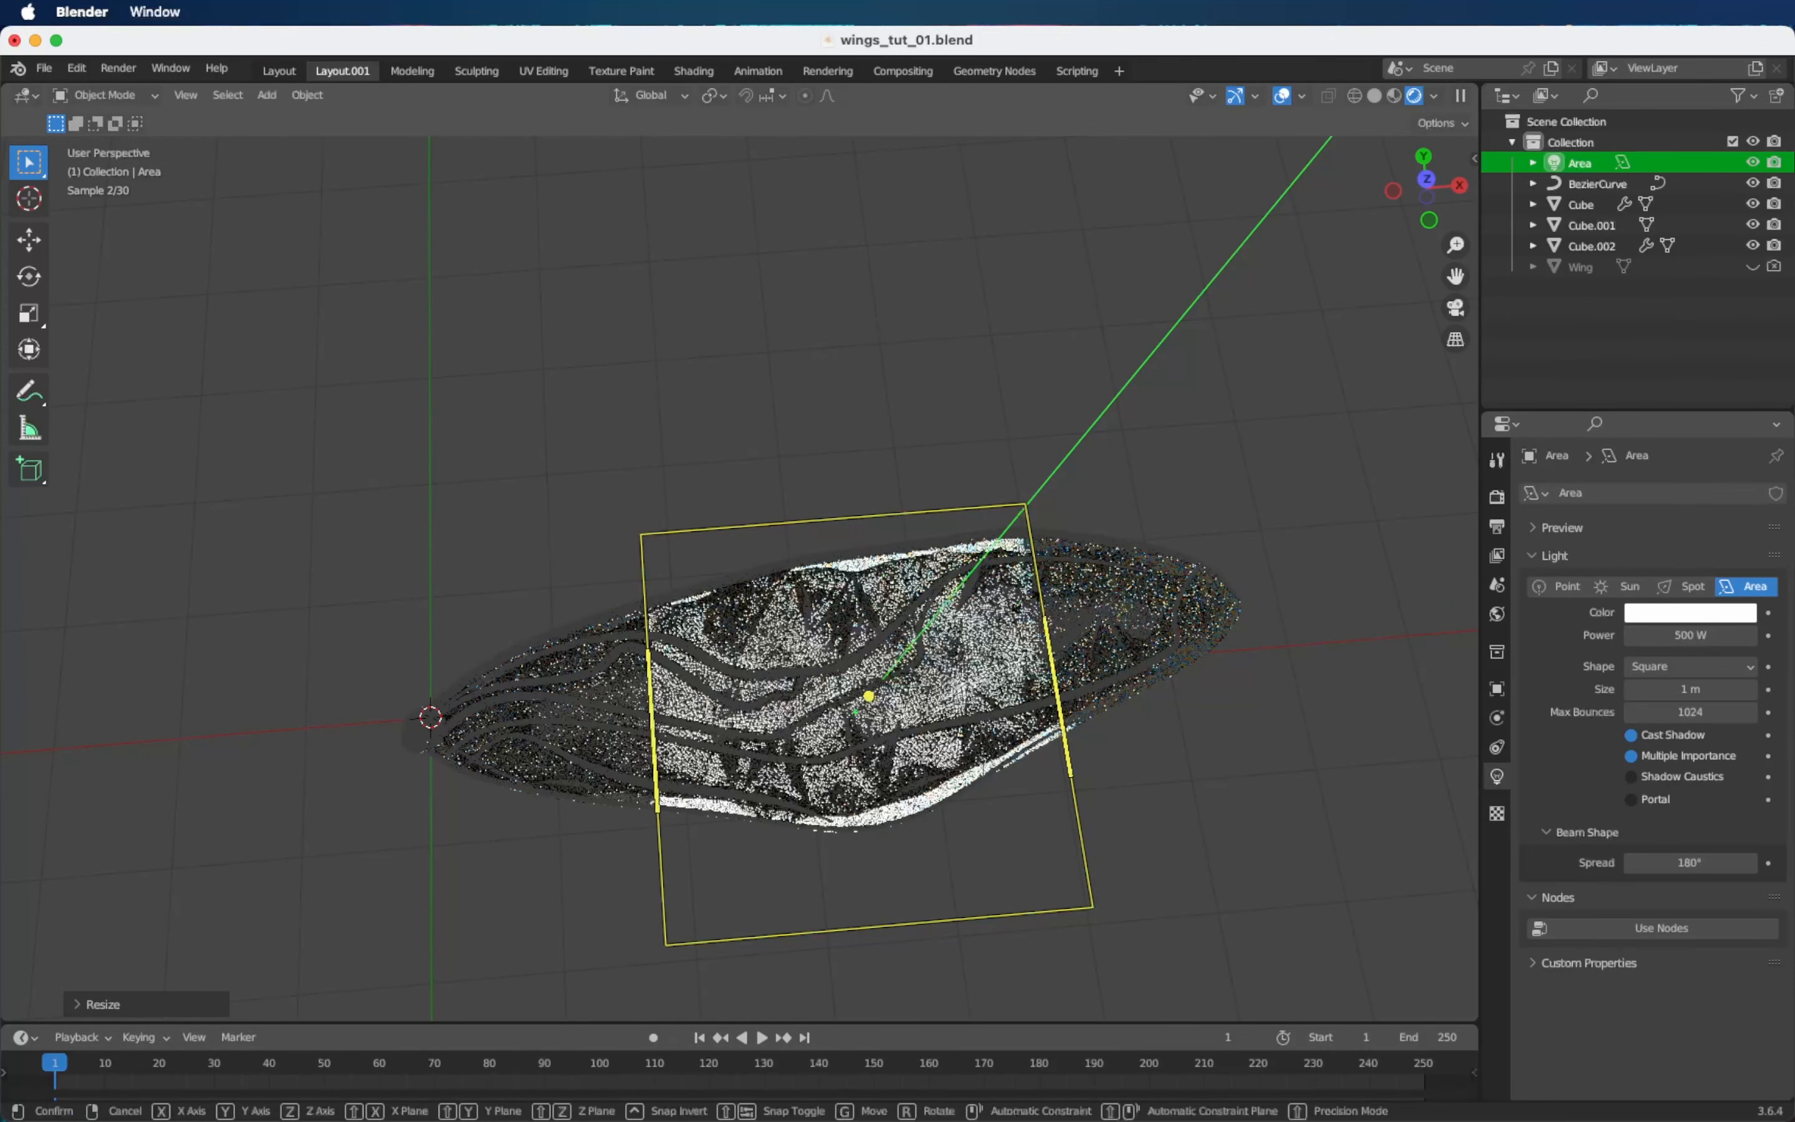
{"action": "key", "text": "x"}
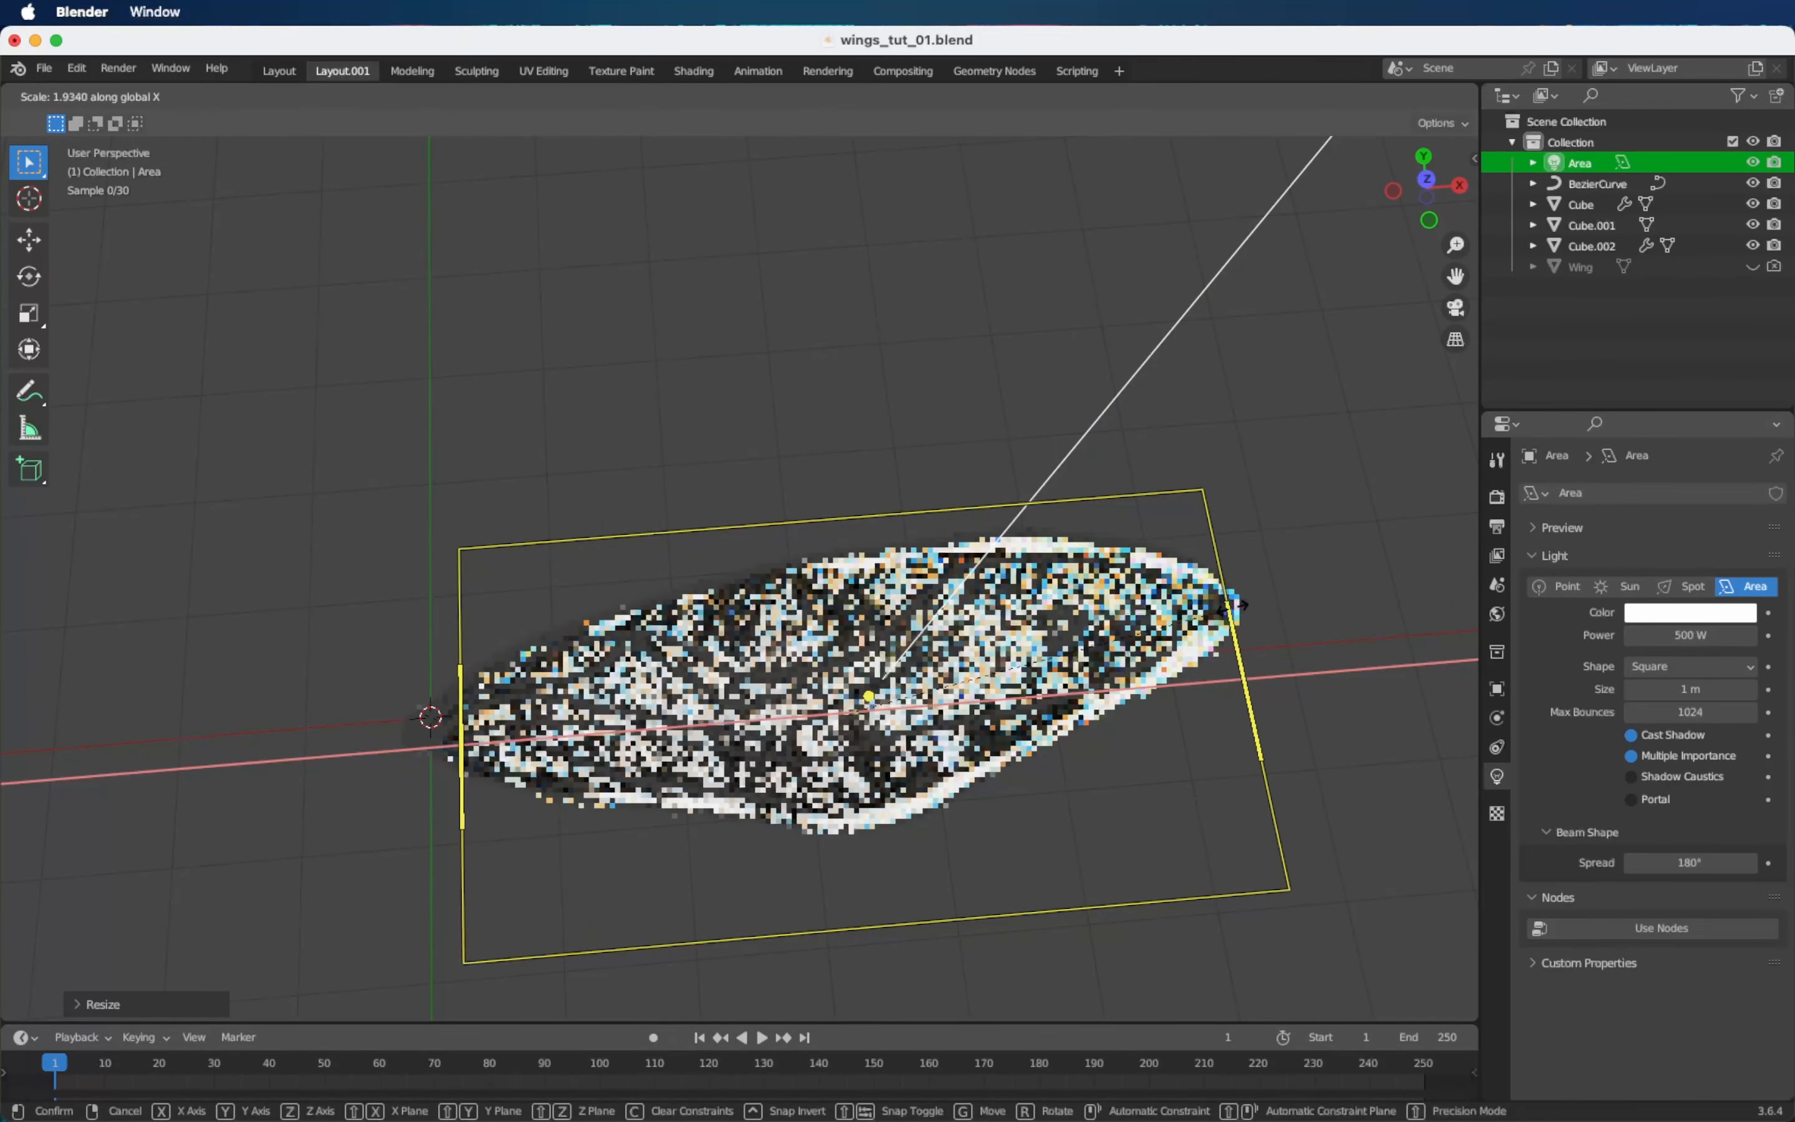
{"action": "left_click", "coordinate": [1224, 605]}
{"action": "middle_click_drag", "start_coordinate": [1224, 605], "coordinate": [896, 753]}
{"action": "scroll", "coordinate": [981, 677], "scroll_direction": "up", "scroll_amount": 4}
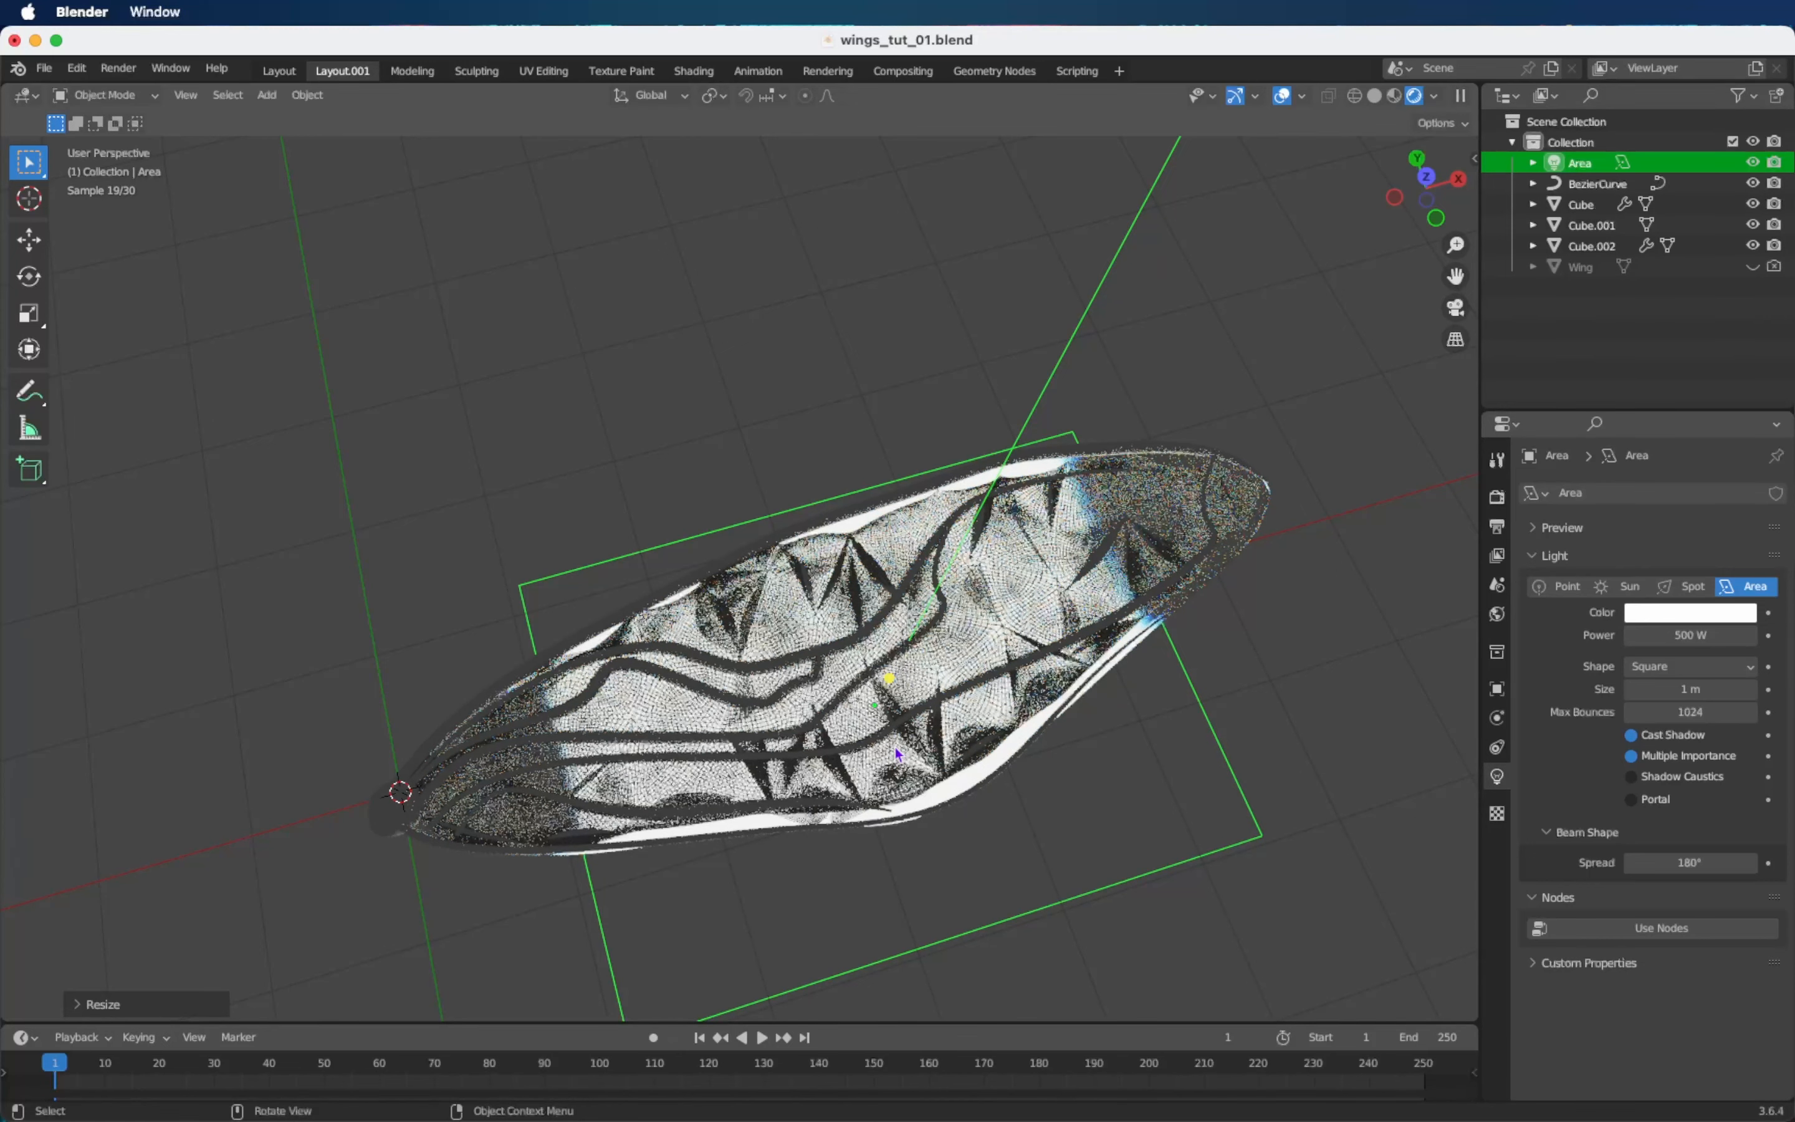
{"action": "scroll", "coordinate": [895, 748], "scroll_direction": "up", "scroll_amount": 1}
{"action": "scroll", "coordinate": [895, 748], "scroll_direction": "left", "scroll_amount": 2}
{"action": "scroll", "coordinate": [897, 752], "scroll_direction": "left", "scroll_amount": 6}
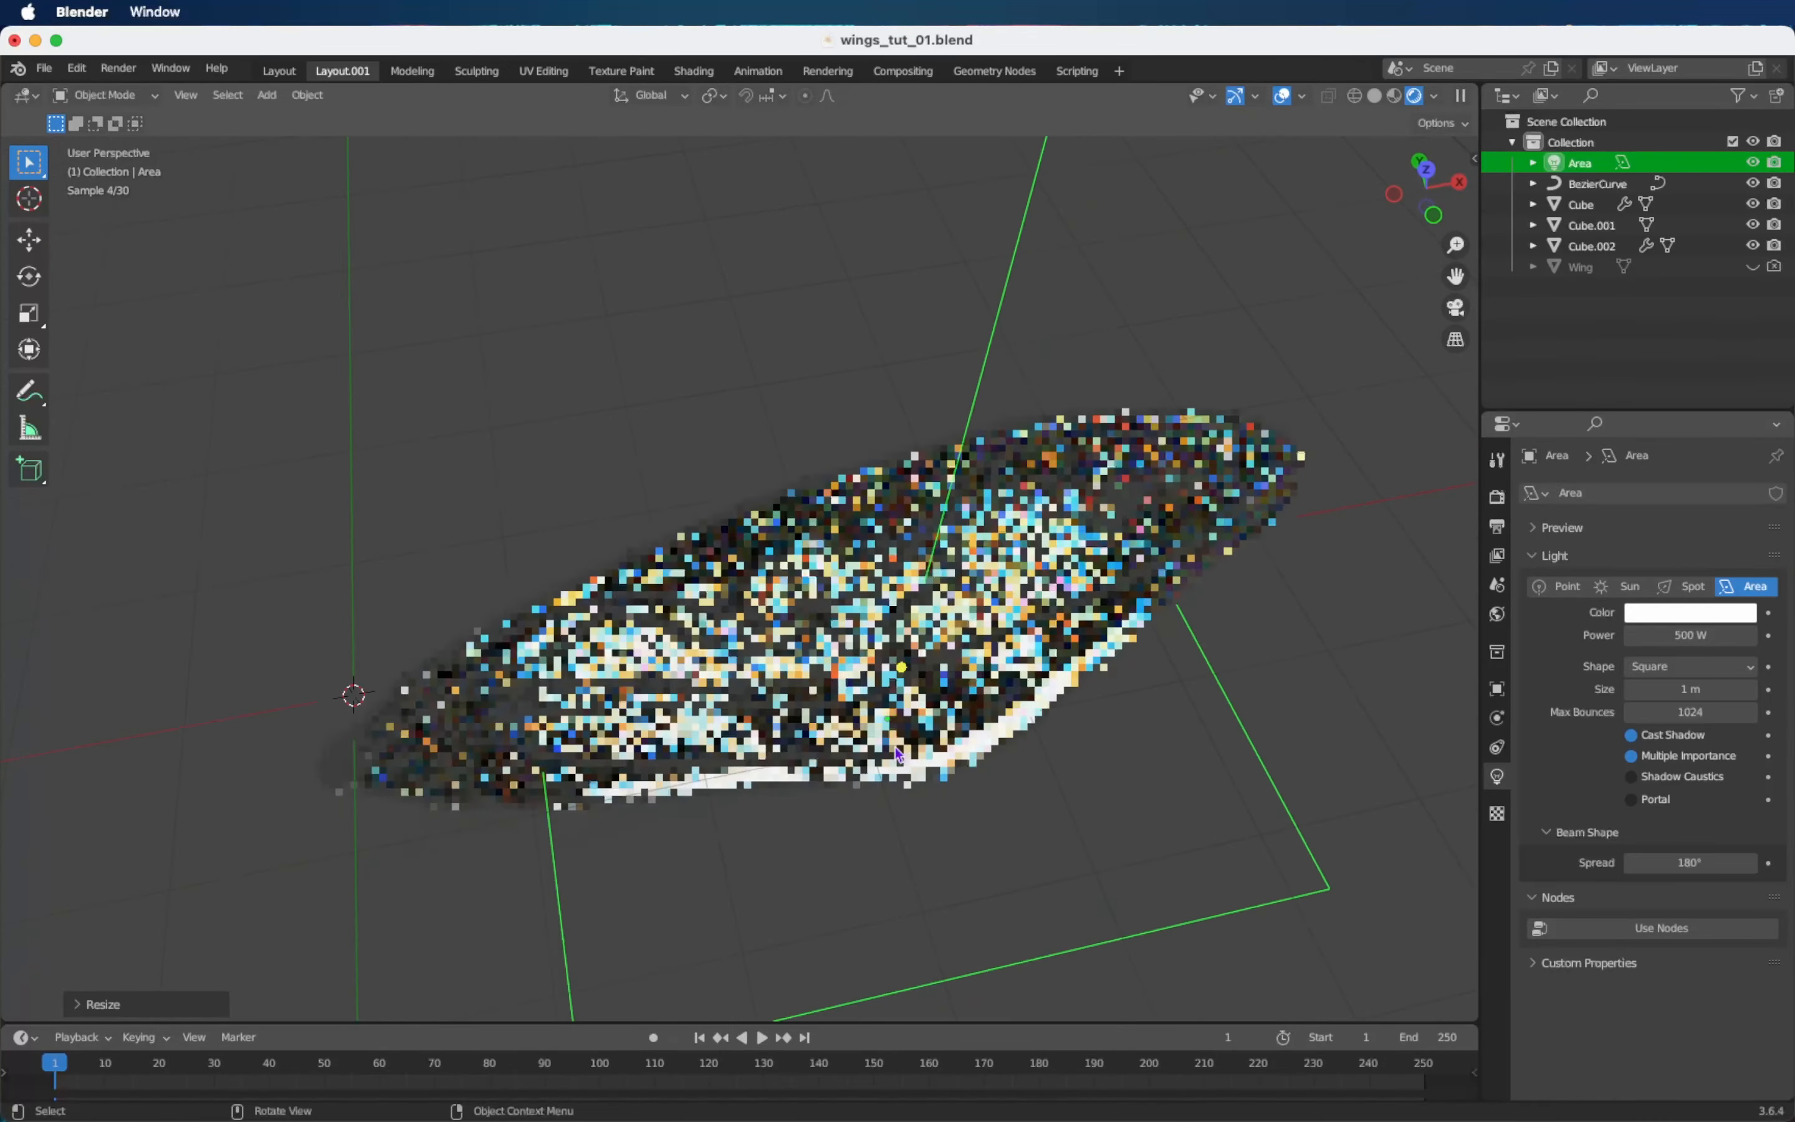
{"action": "scroll", "coordinate": [897, 751], "scroll_direction": "up", "scroll_amount": 4}
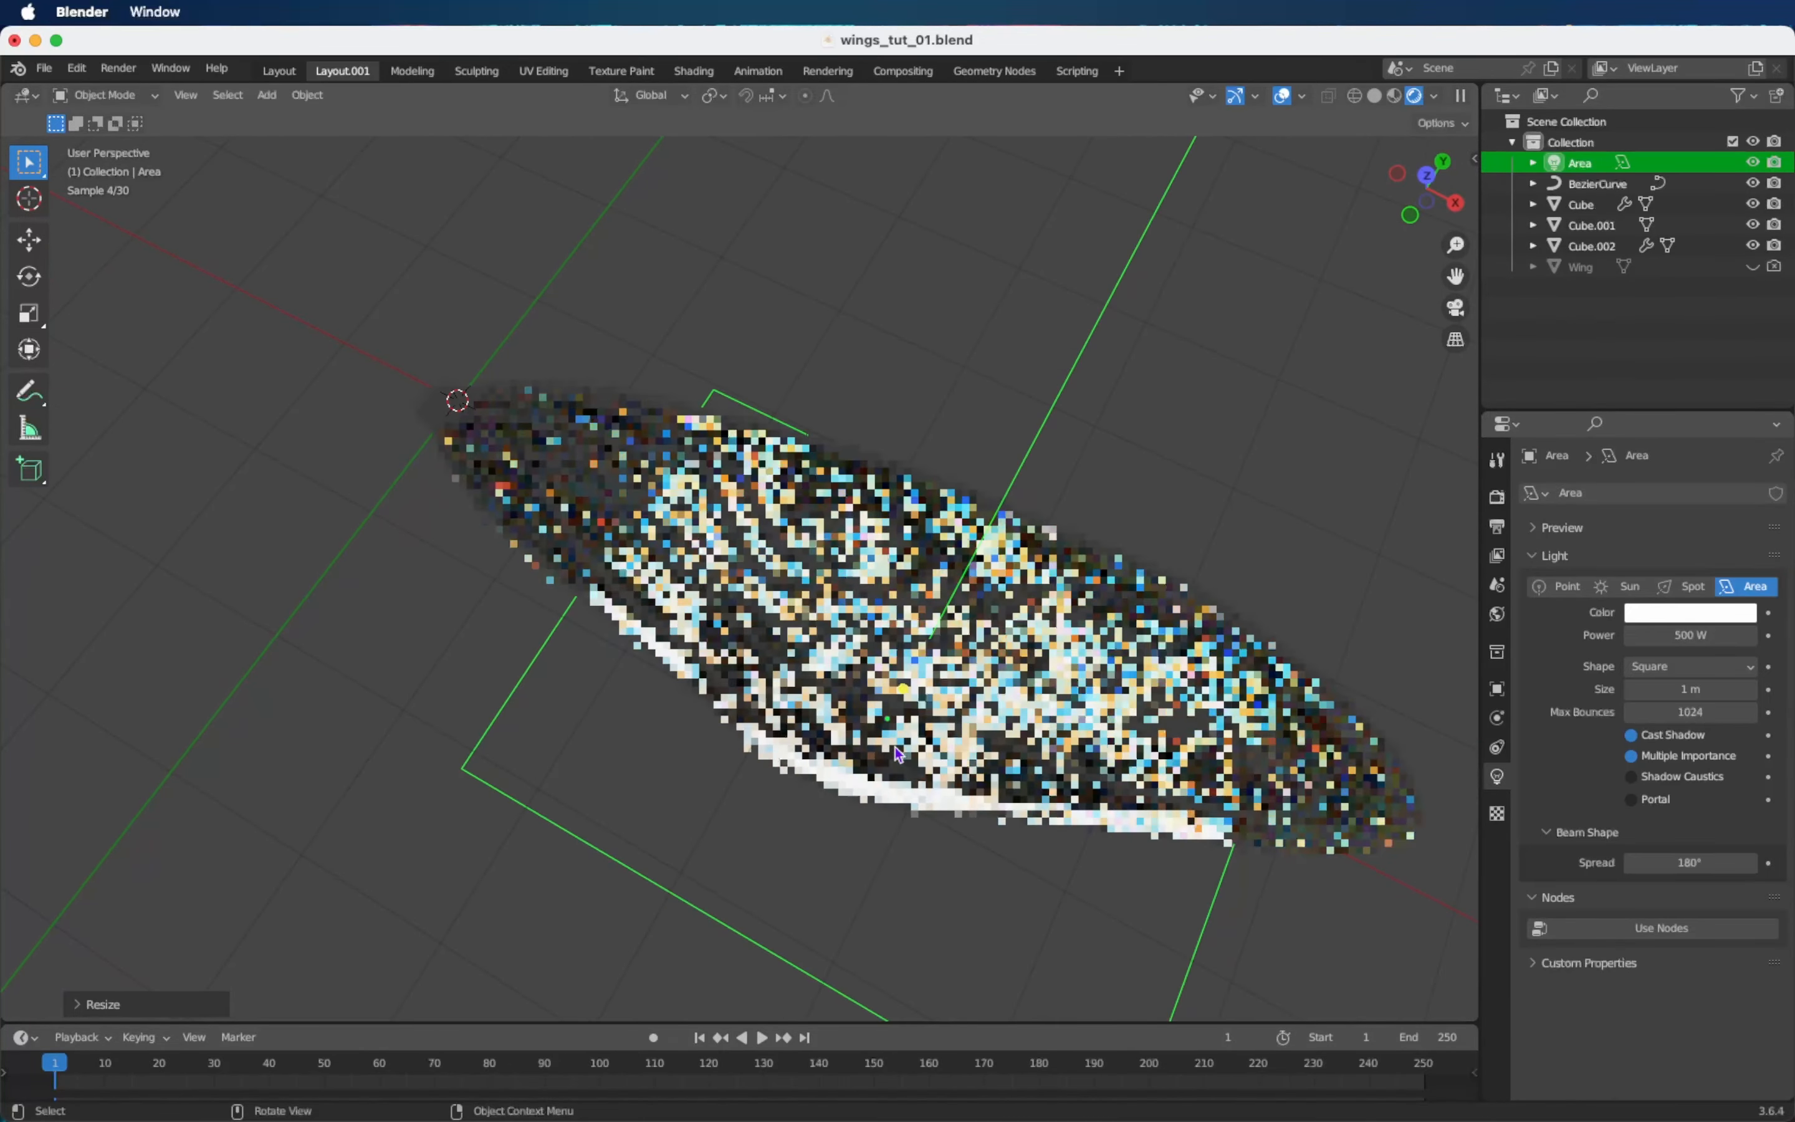
{"action": "scroll", "coordinate": [897, 751], "scroll_direction": "up", "scroll_amount": 2}
{"action": "scroll", "coordinate": [897, 752], "scroll_direction": "left", "scroll_amount": 3}
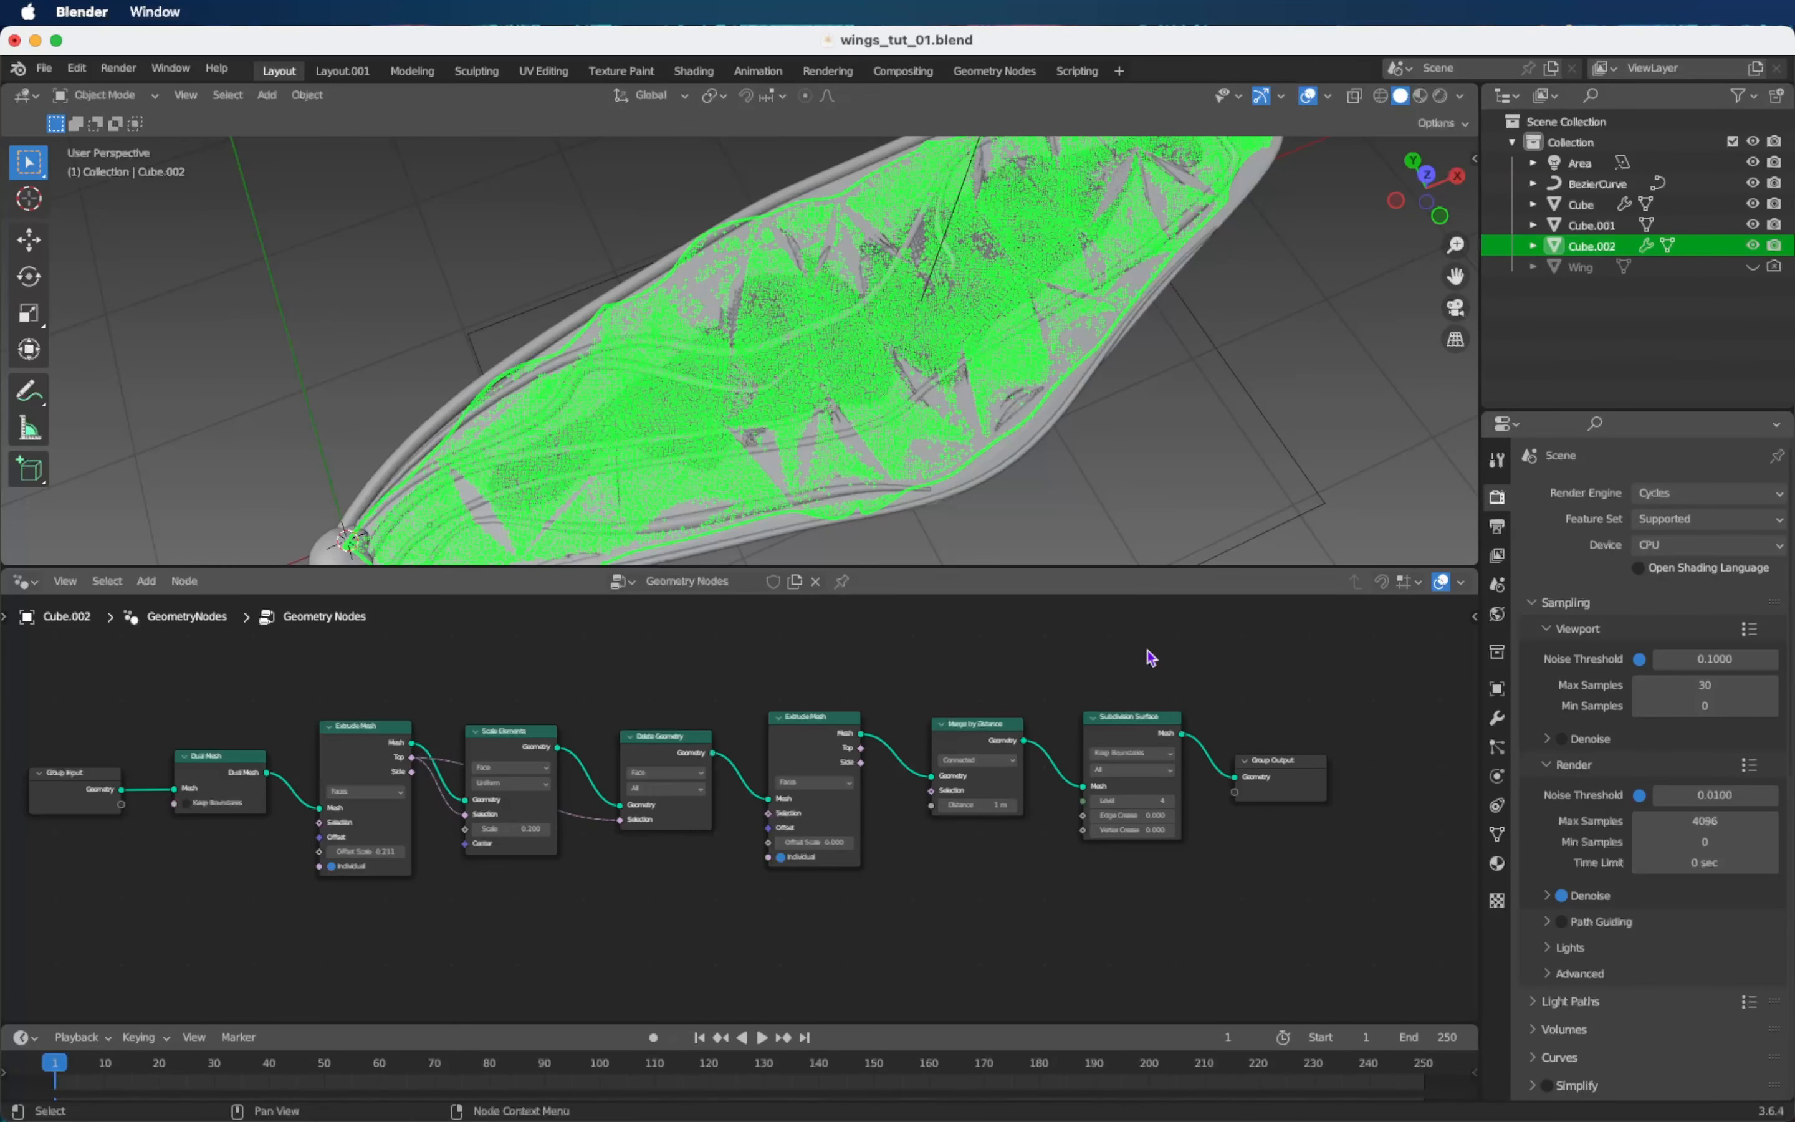
Insert a Set Material node between the Subdivision Surface and Group Output nodes of Cube.002 and open its material selection.
{"action": "scroll", "coordinate": [1150, 658], "scroll_direction": "right", "scroll_amount": 2}
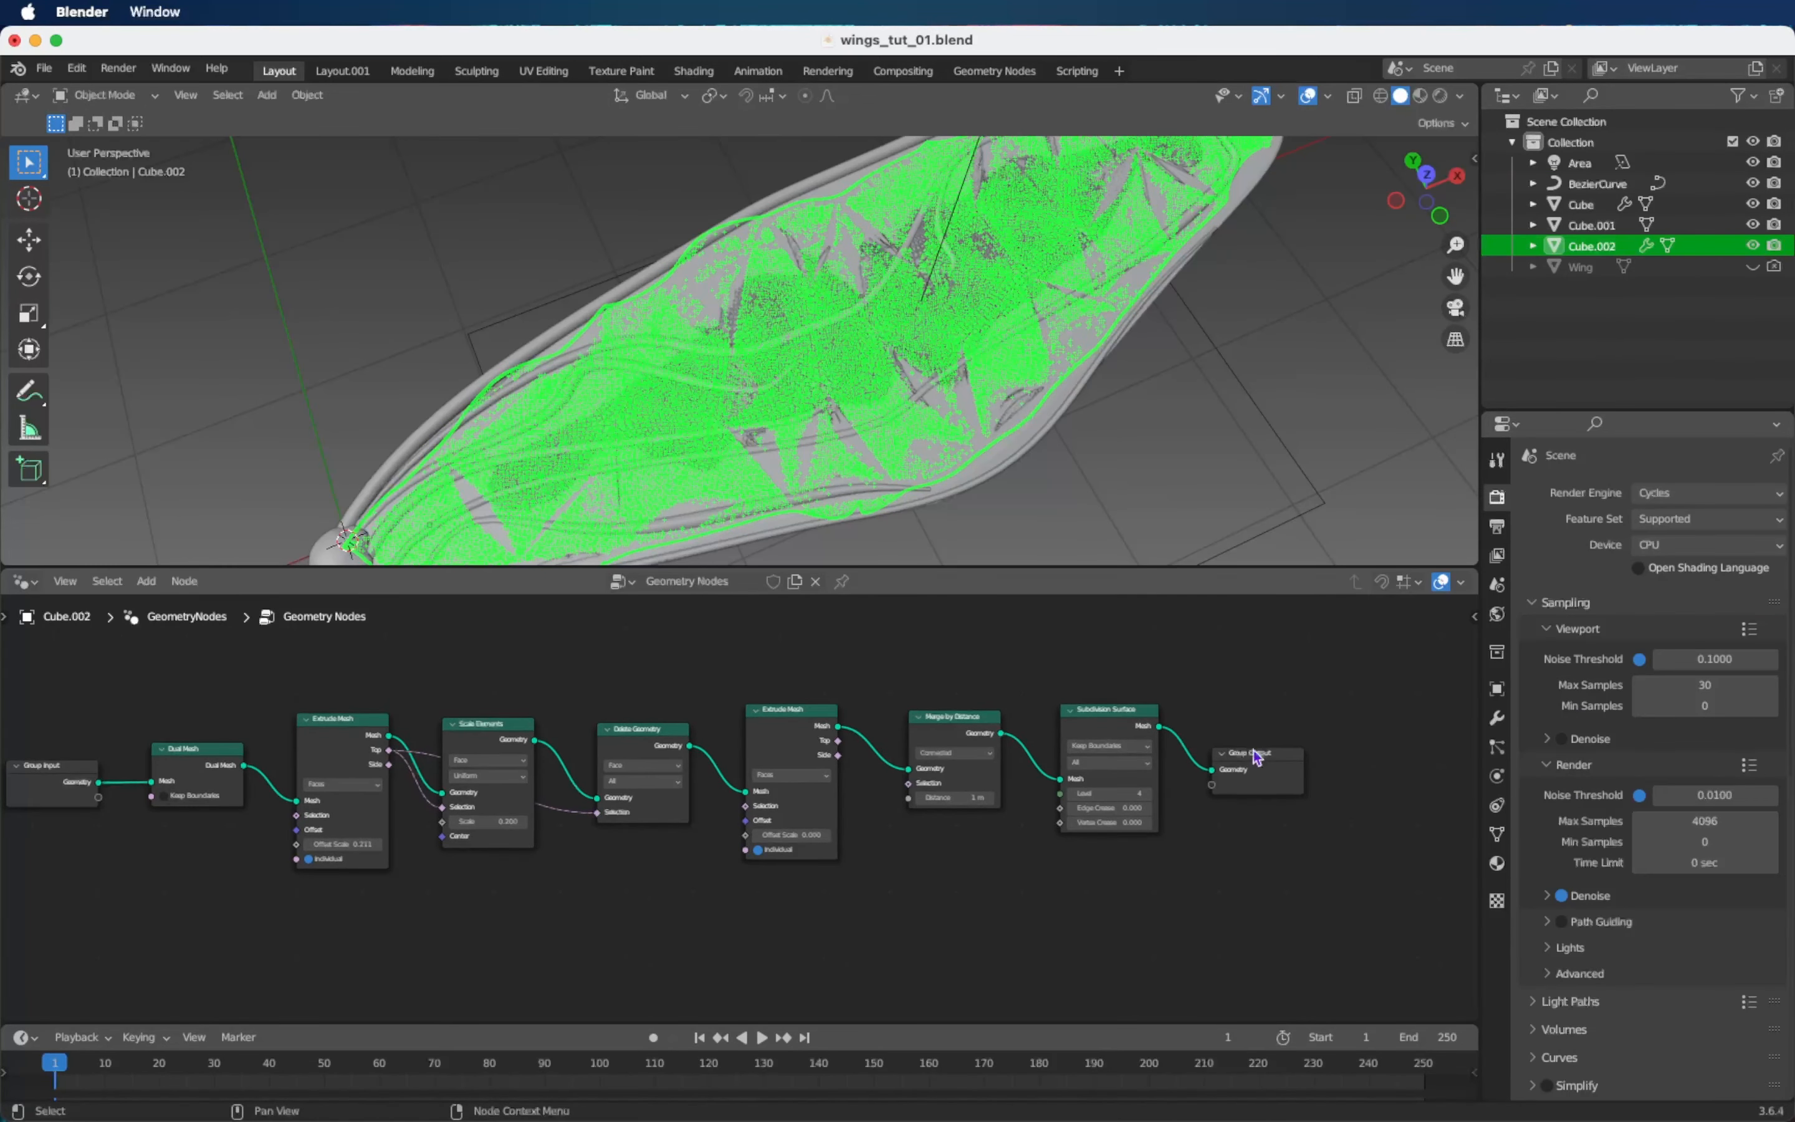
{"action": "left_click_drag", "start_coordinate": [1256, 755], "coordinate": [1427, 755]}
{"action": "key", "text": "shift+a"}
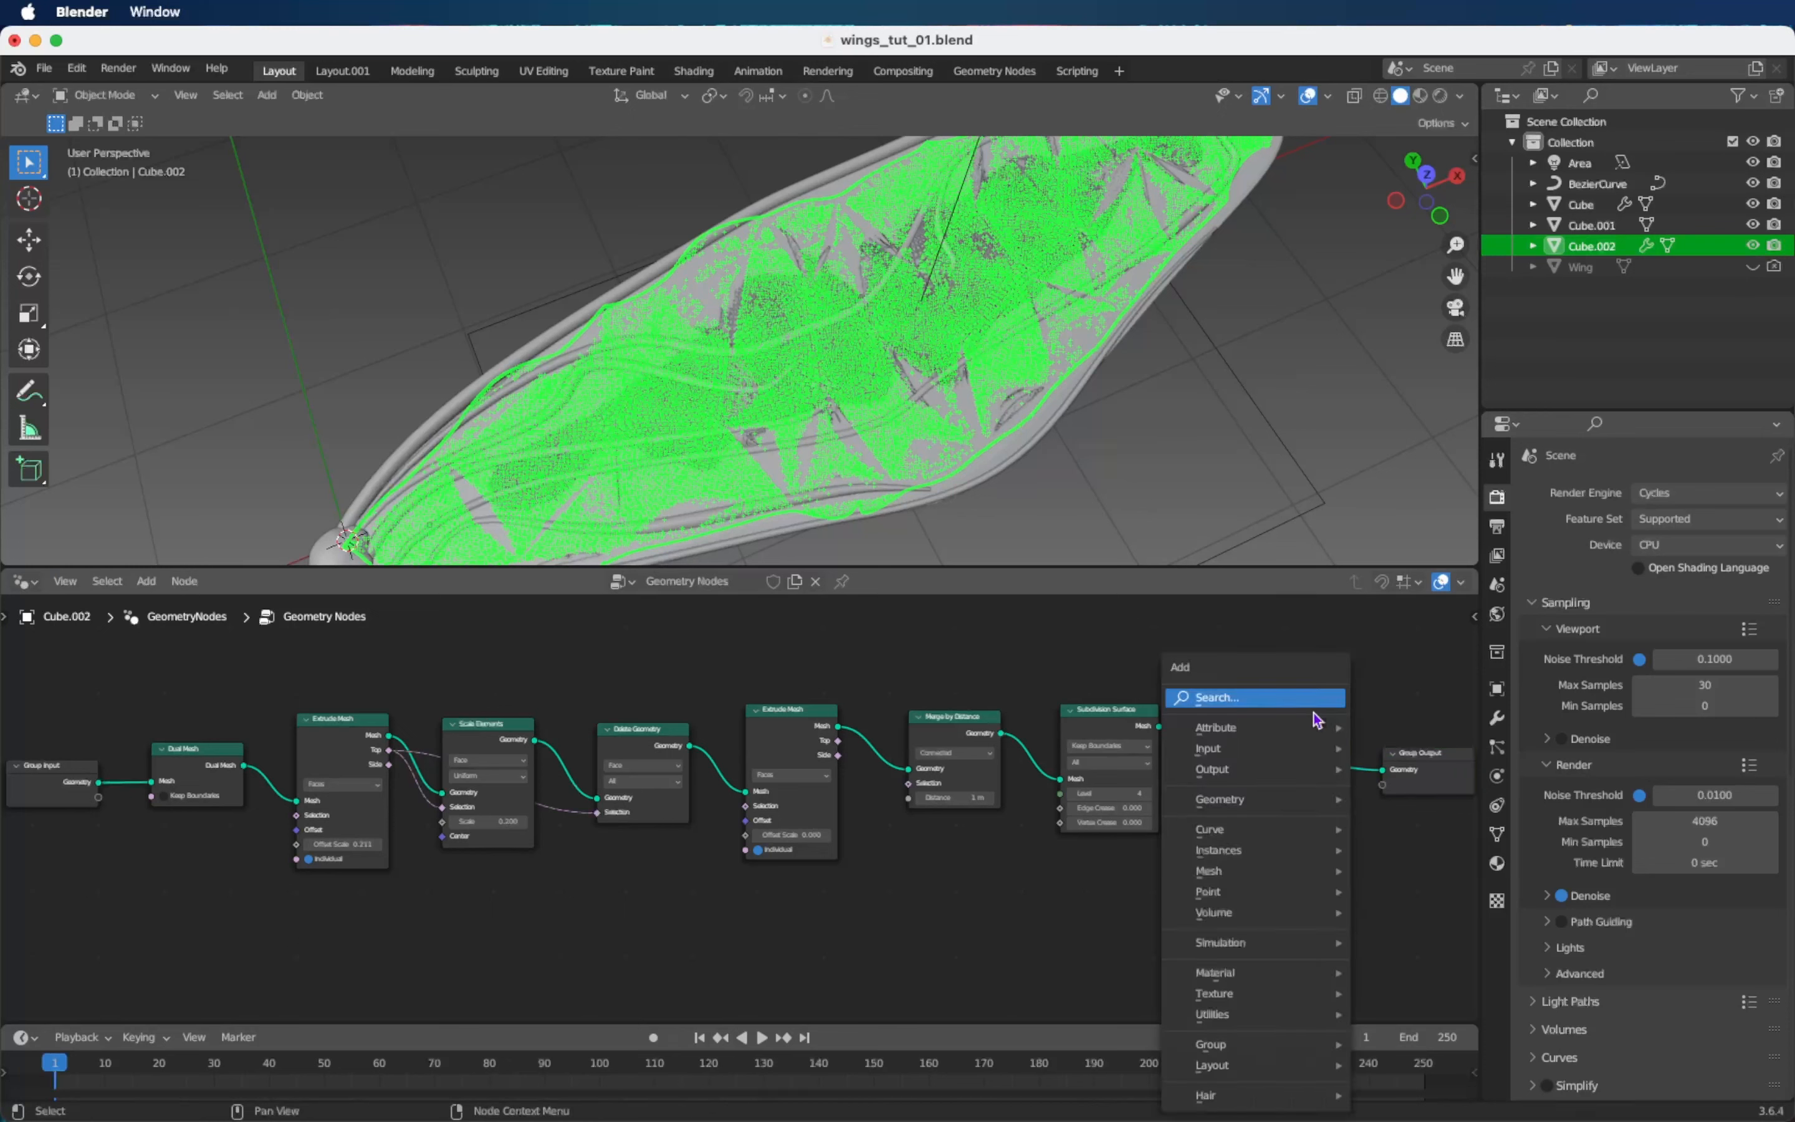
{"action": "type", "text": "set"}
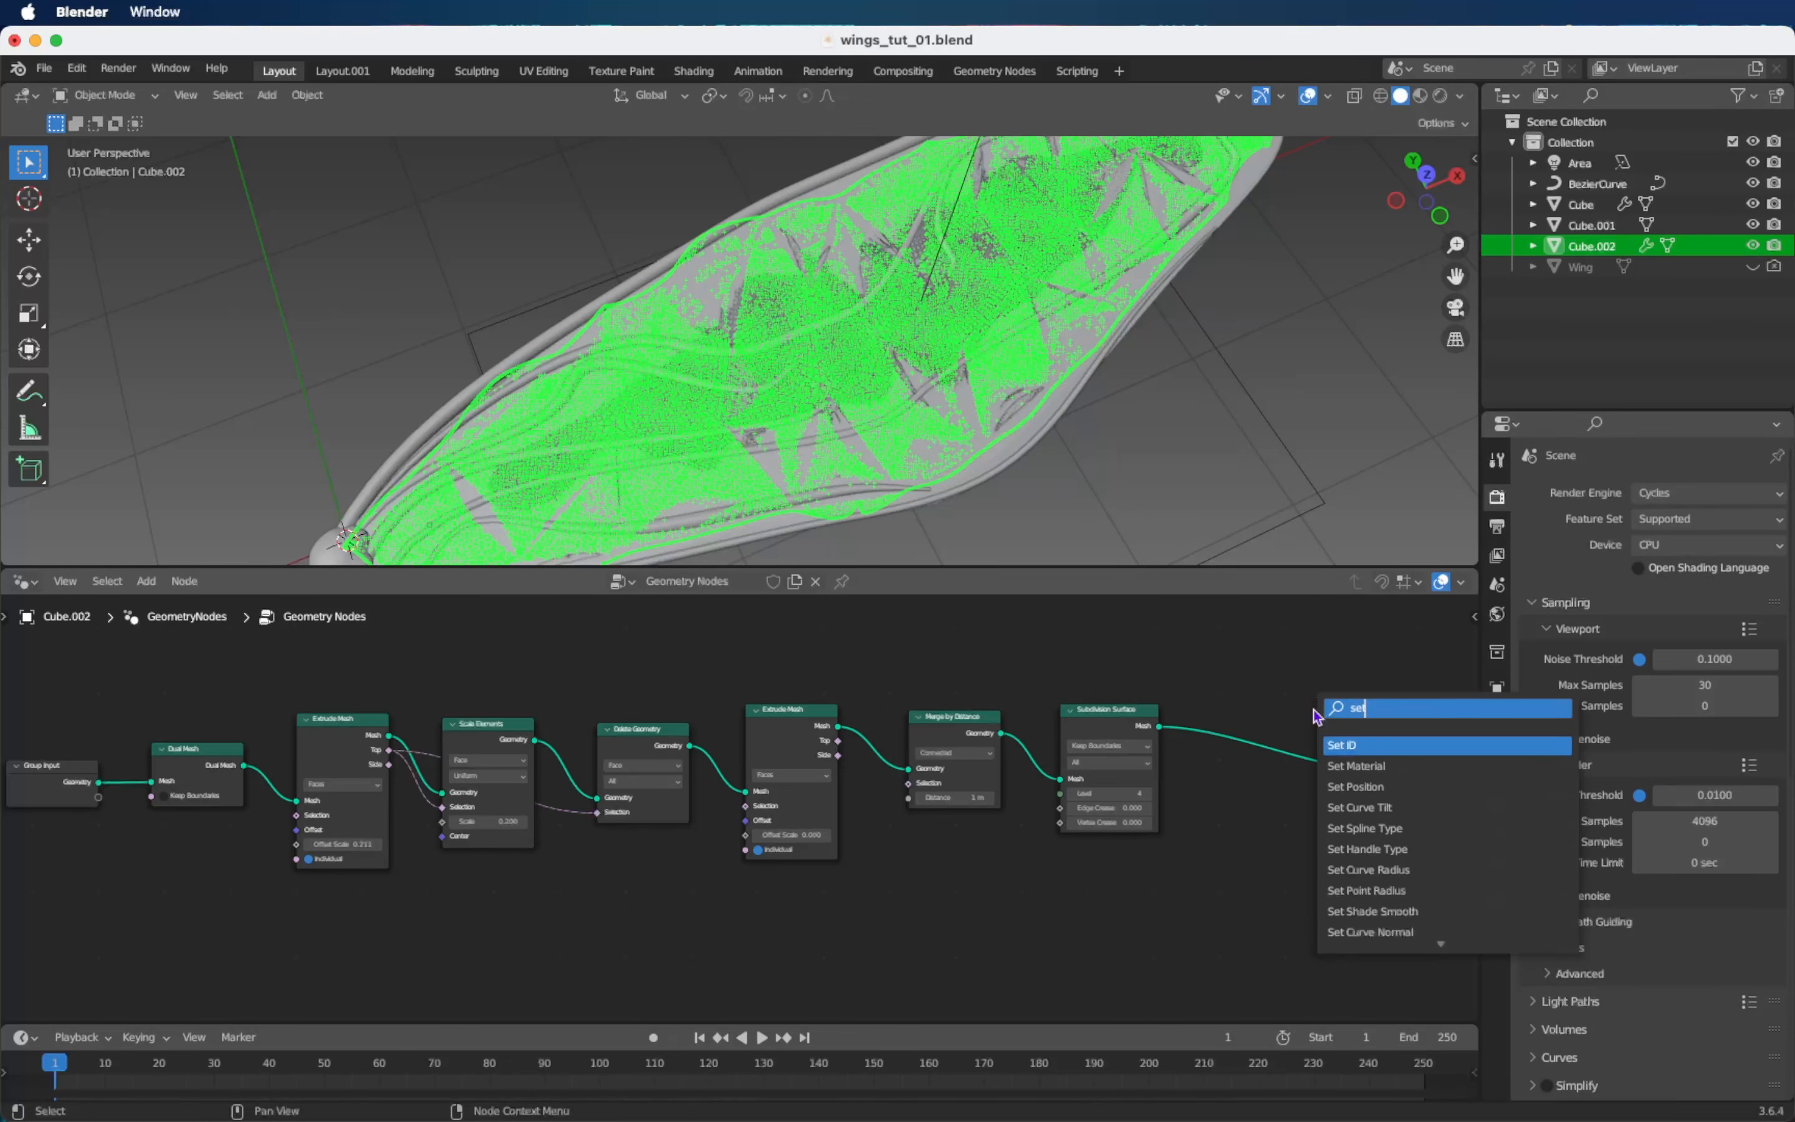
{"action": "key", "text": "Down"}
{"action": "key", "text": "Return"}
{"action": "left_click", "coordinate": [1252, 732]}
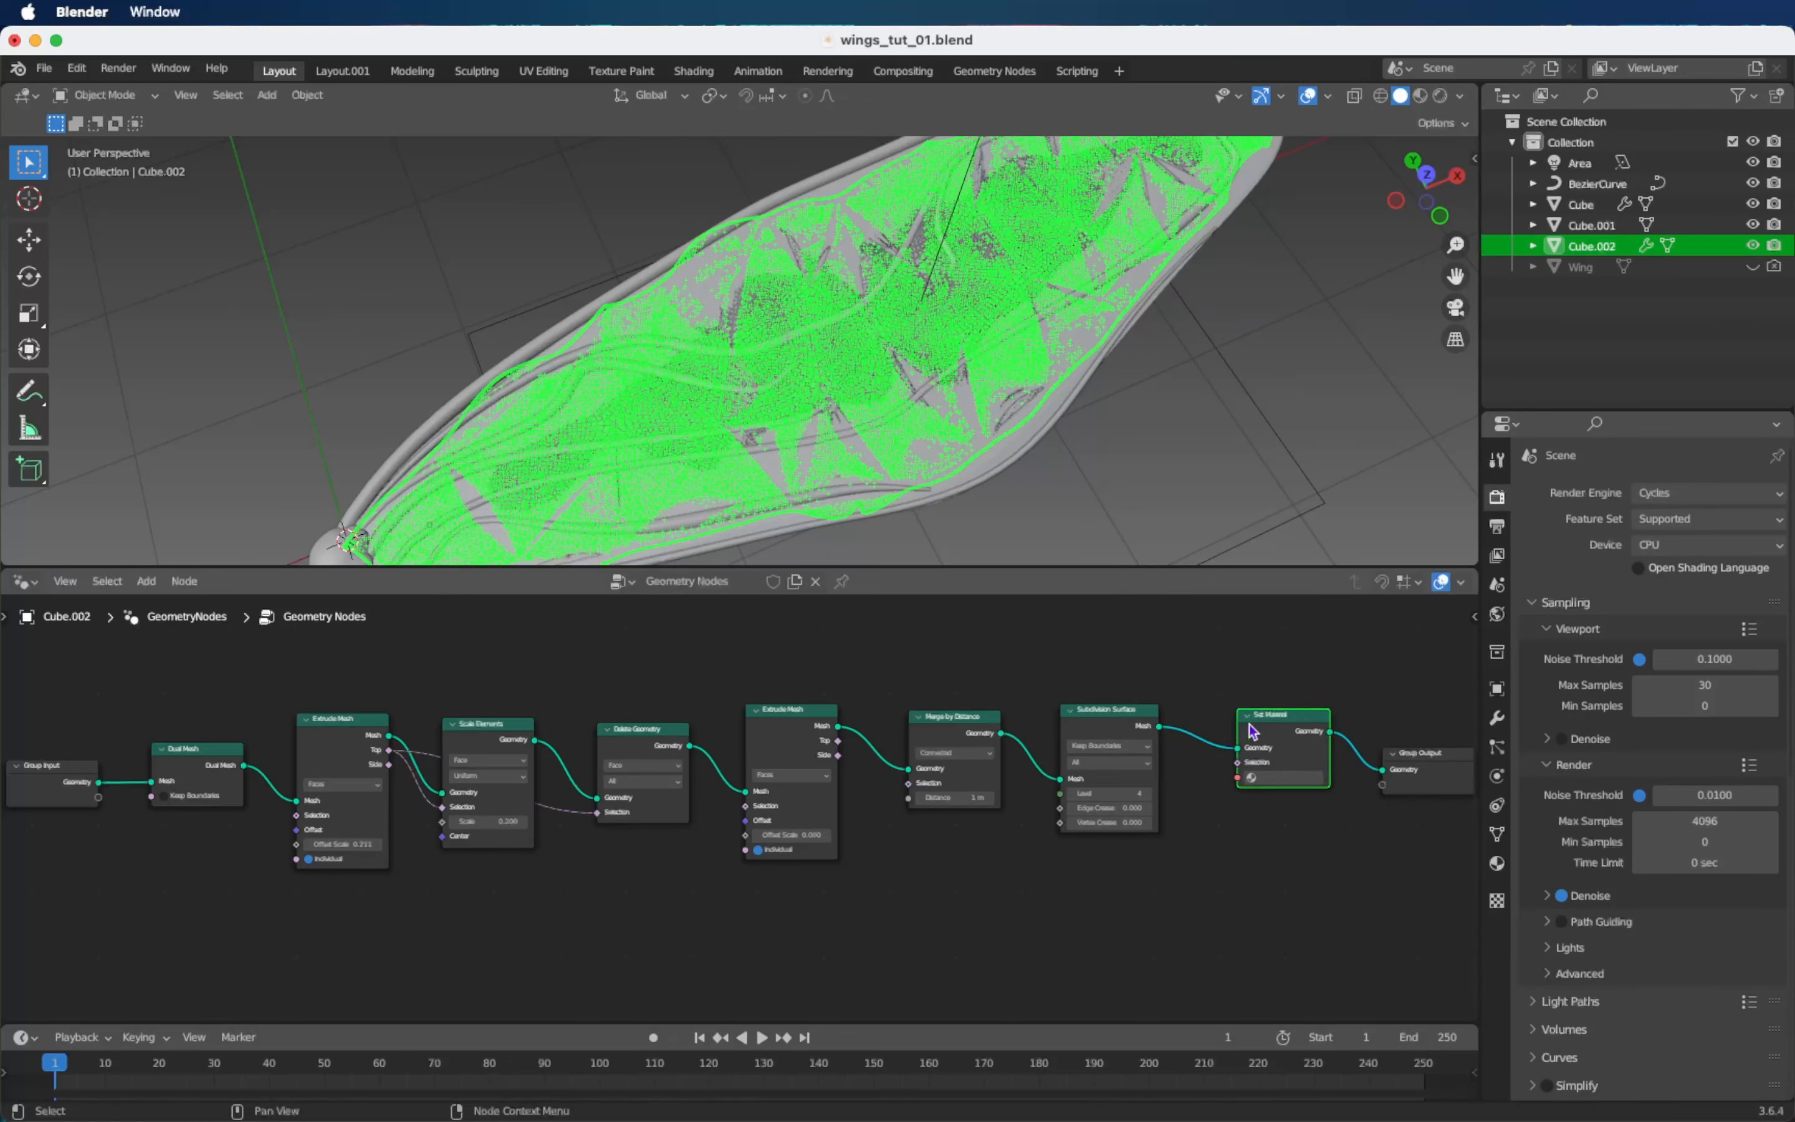
{"action": "left_click", "coordinate": [1253, 780]}
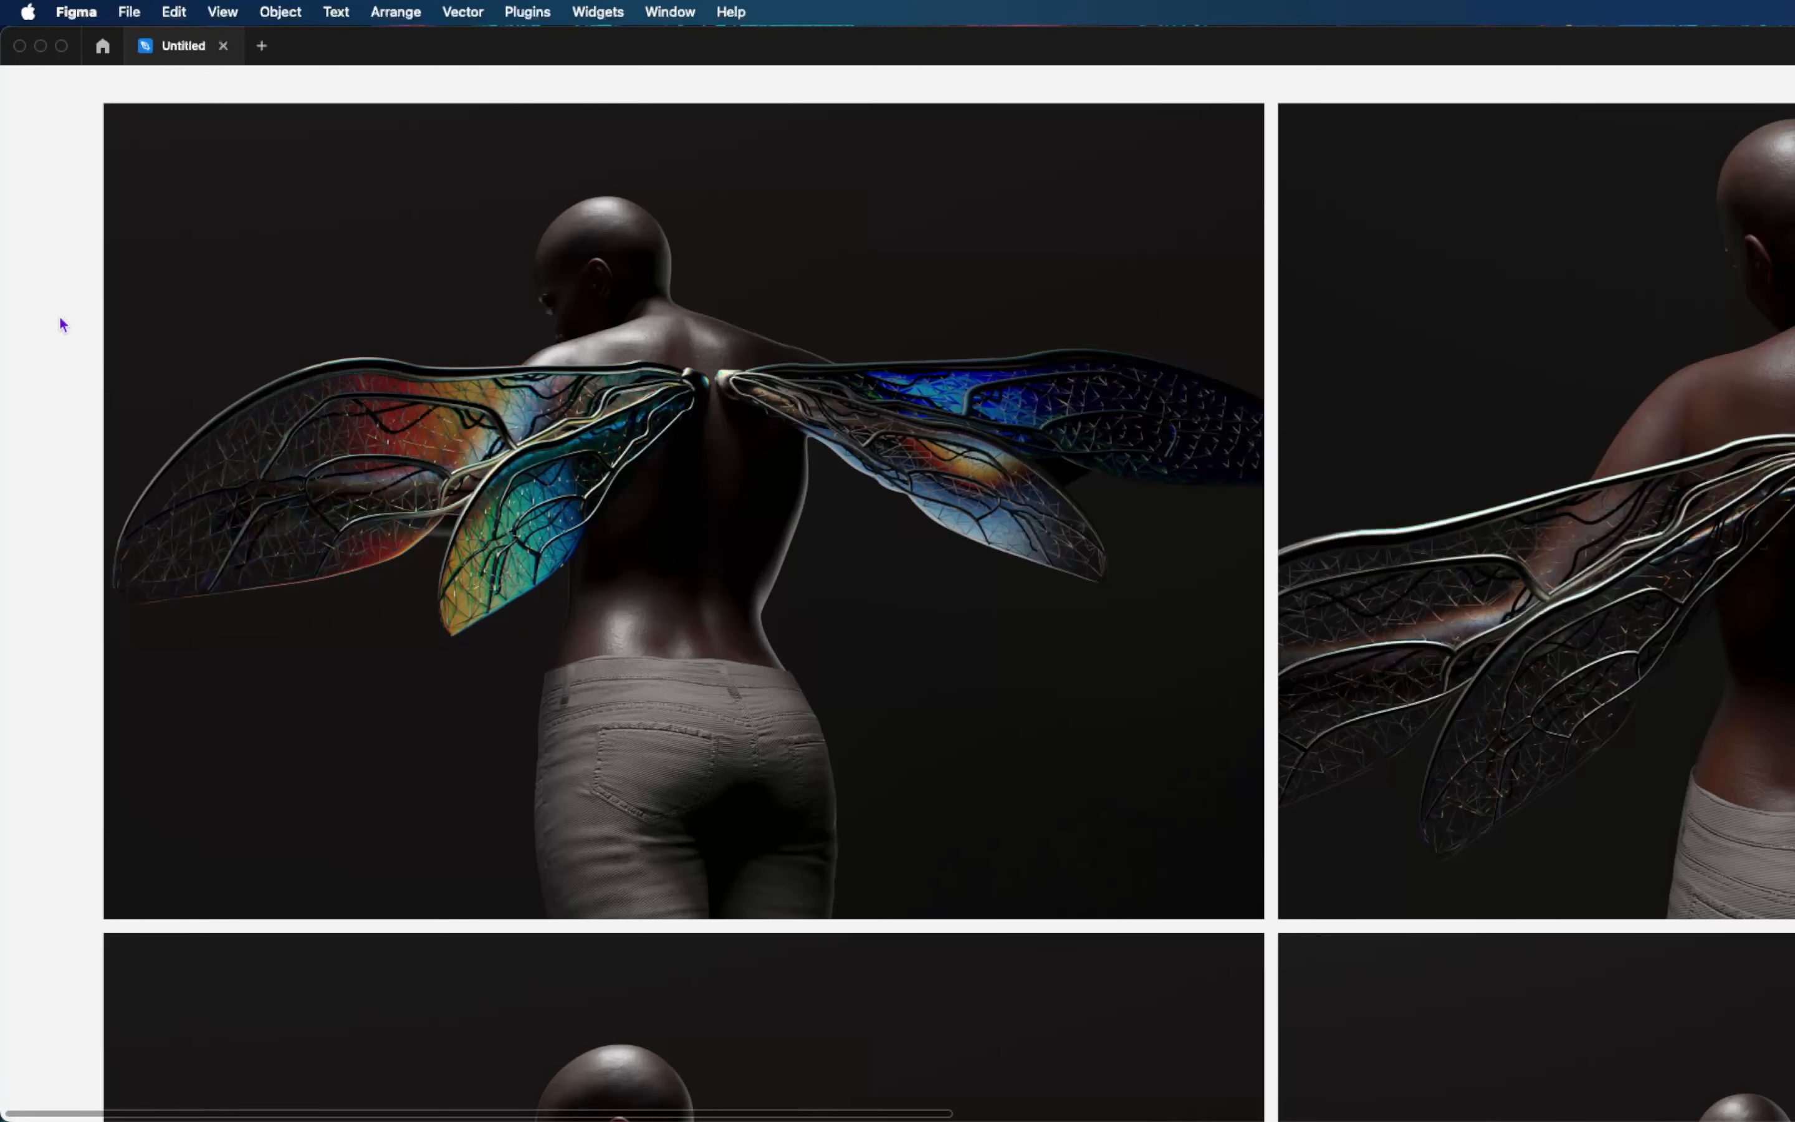
Switch to Figma and examine the finished wing renders, comparing the membranes' colours, transparency and vein texture up close.
{"action": "scroll", "coordinate": [62, 324], "scroll_direction": "down", "scroll_amount": 10}
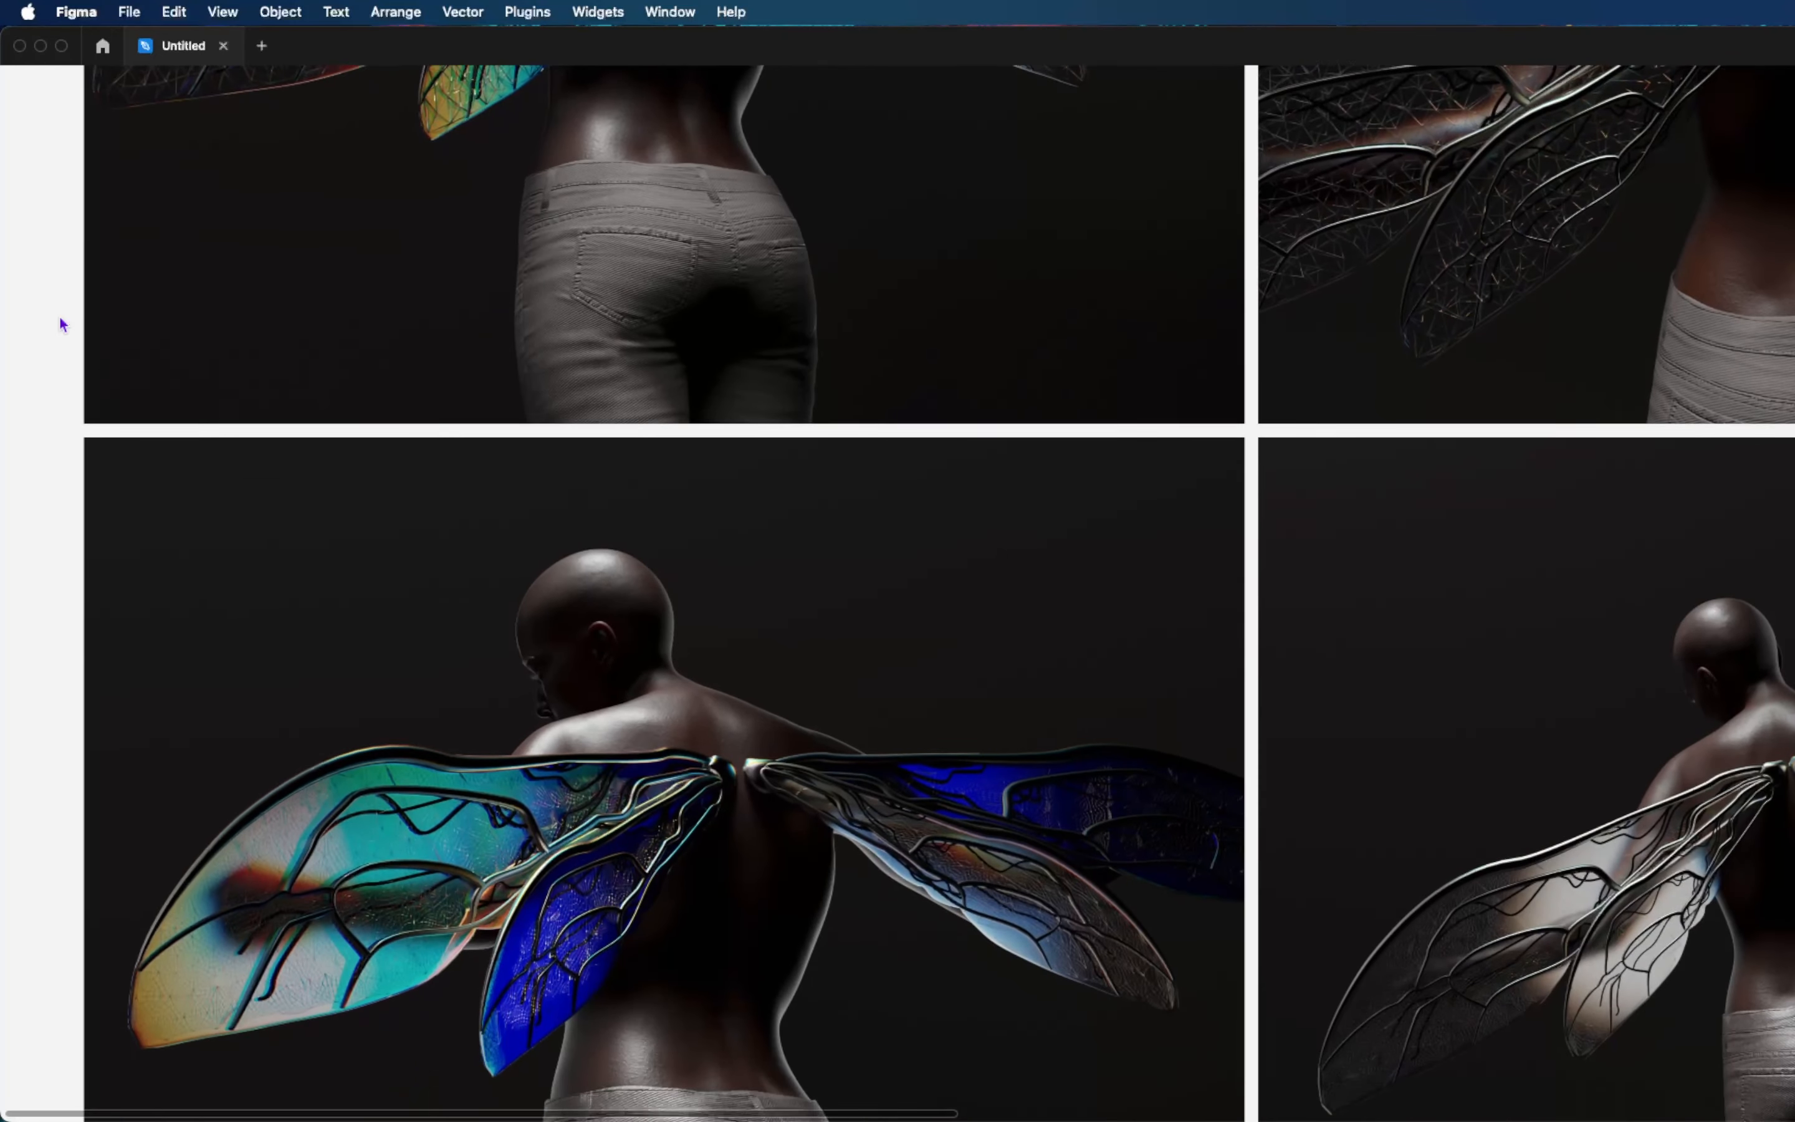
{"action": "scroll", "coordinate": [63, 324], "scroll_direction": "down", "scroll_amount": 3}
{"action": "scroll", "coordinate": [63, 324], "scroll_direction": "up", "scroll_amount": 2, "text": "ctrl"}
{"action": "scroll", "coordinate": [62, 324], "scroll_direction": "right", "scroll_amount": 10}
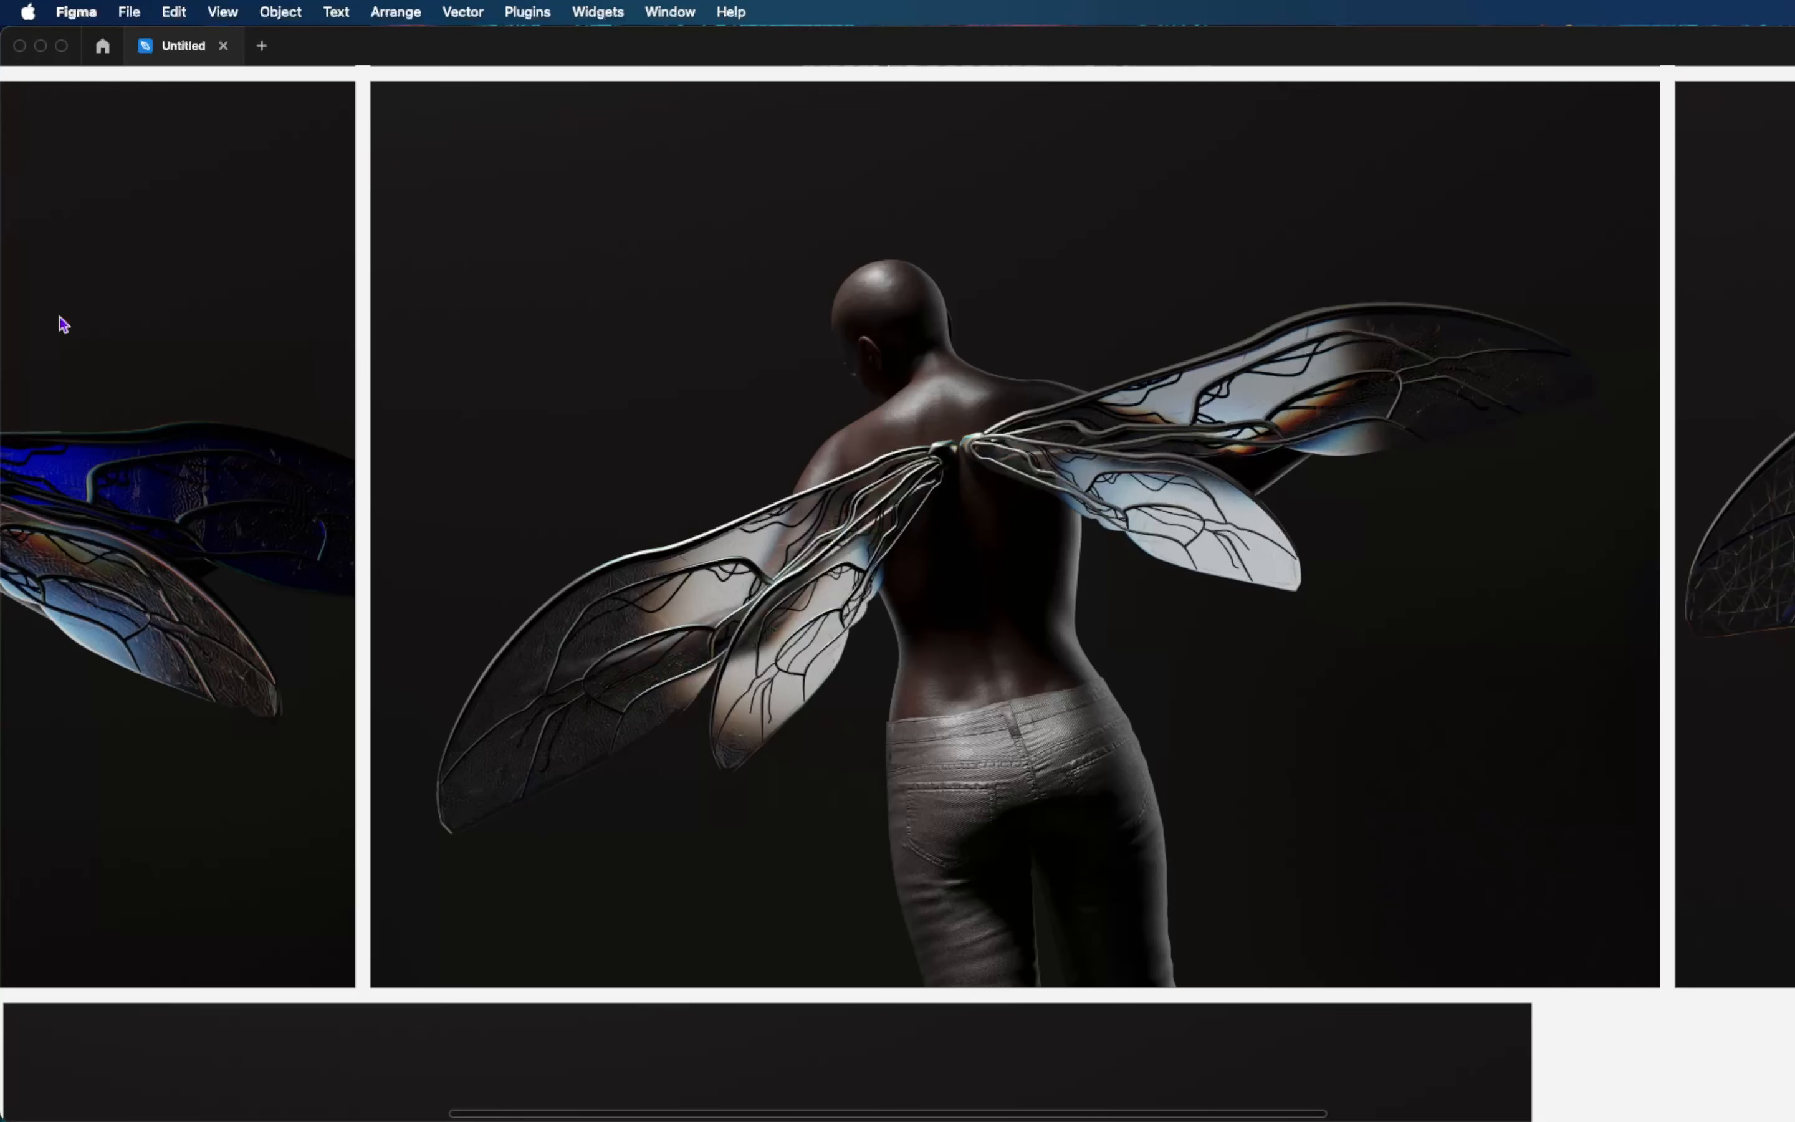
{"action": "scroll", "coordinate": [62, 324], "scroll_direction": "down", "scroll_amount": 3, "text": "ctrl"}
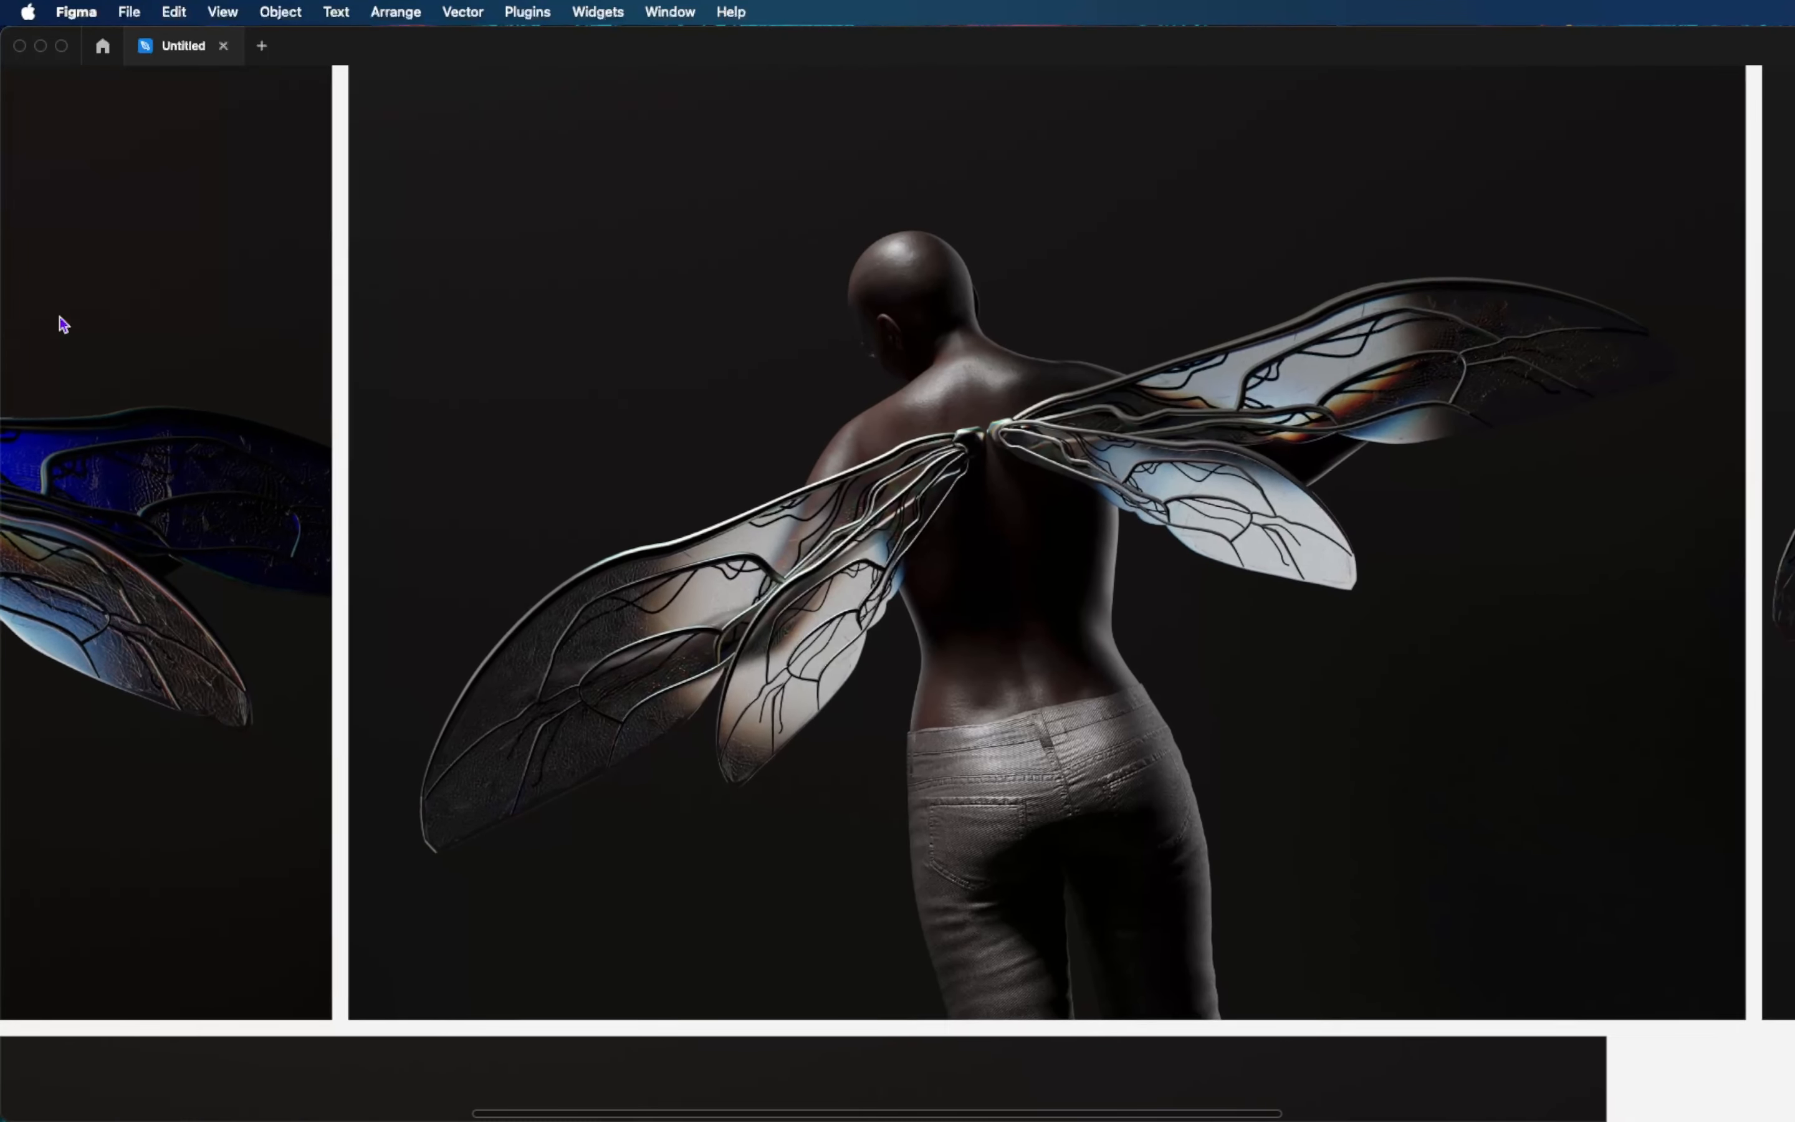
{"action": "scroll", "coordinate": [62, 324], "scroll_direction": "right", "scroll_amount": 10}
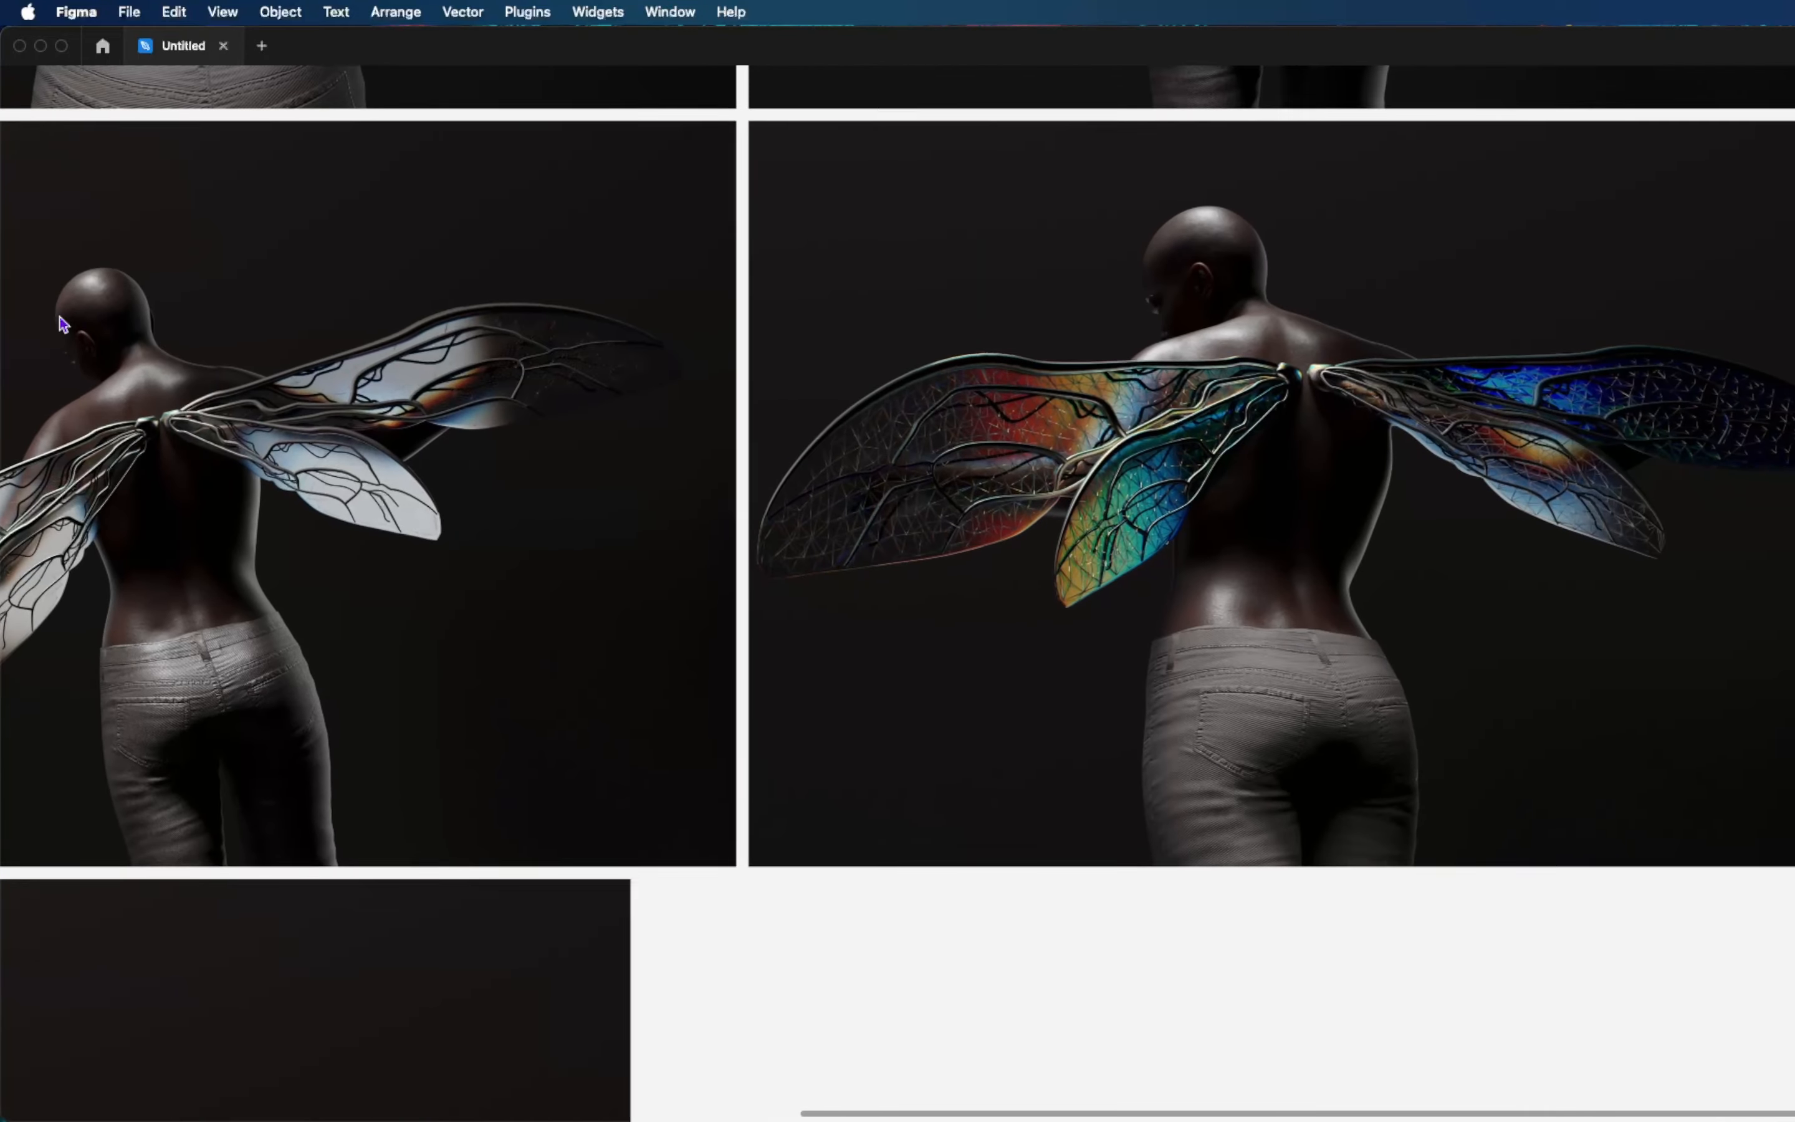
{"action": "scroll", "coordinate": [62, 324], "scroll_direction": "up", "scroll_amount": 5, "text": "ctrl"}
{"action": "scroll", "coordinate": [61, 342], "scroll_direction": "down", "scroll_amount": 1, "text": "ctrl"}
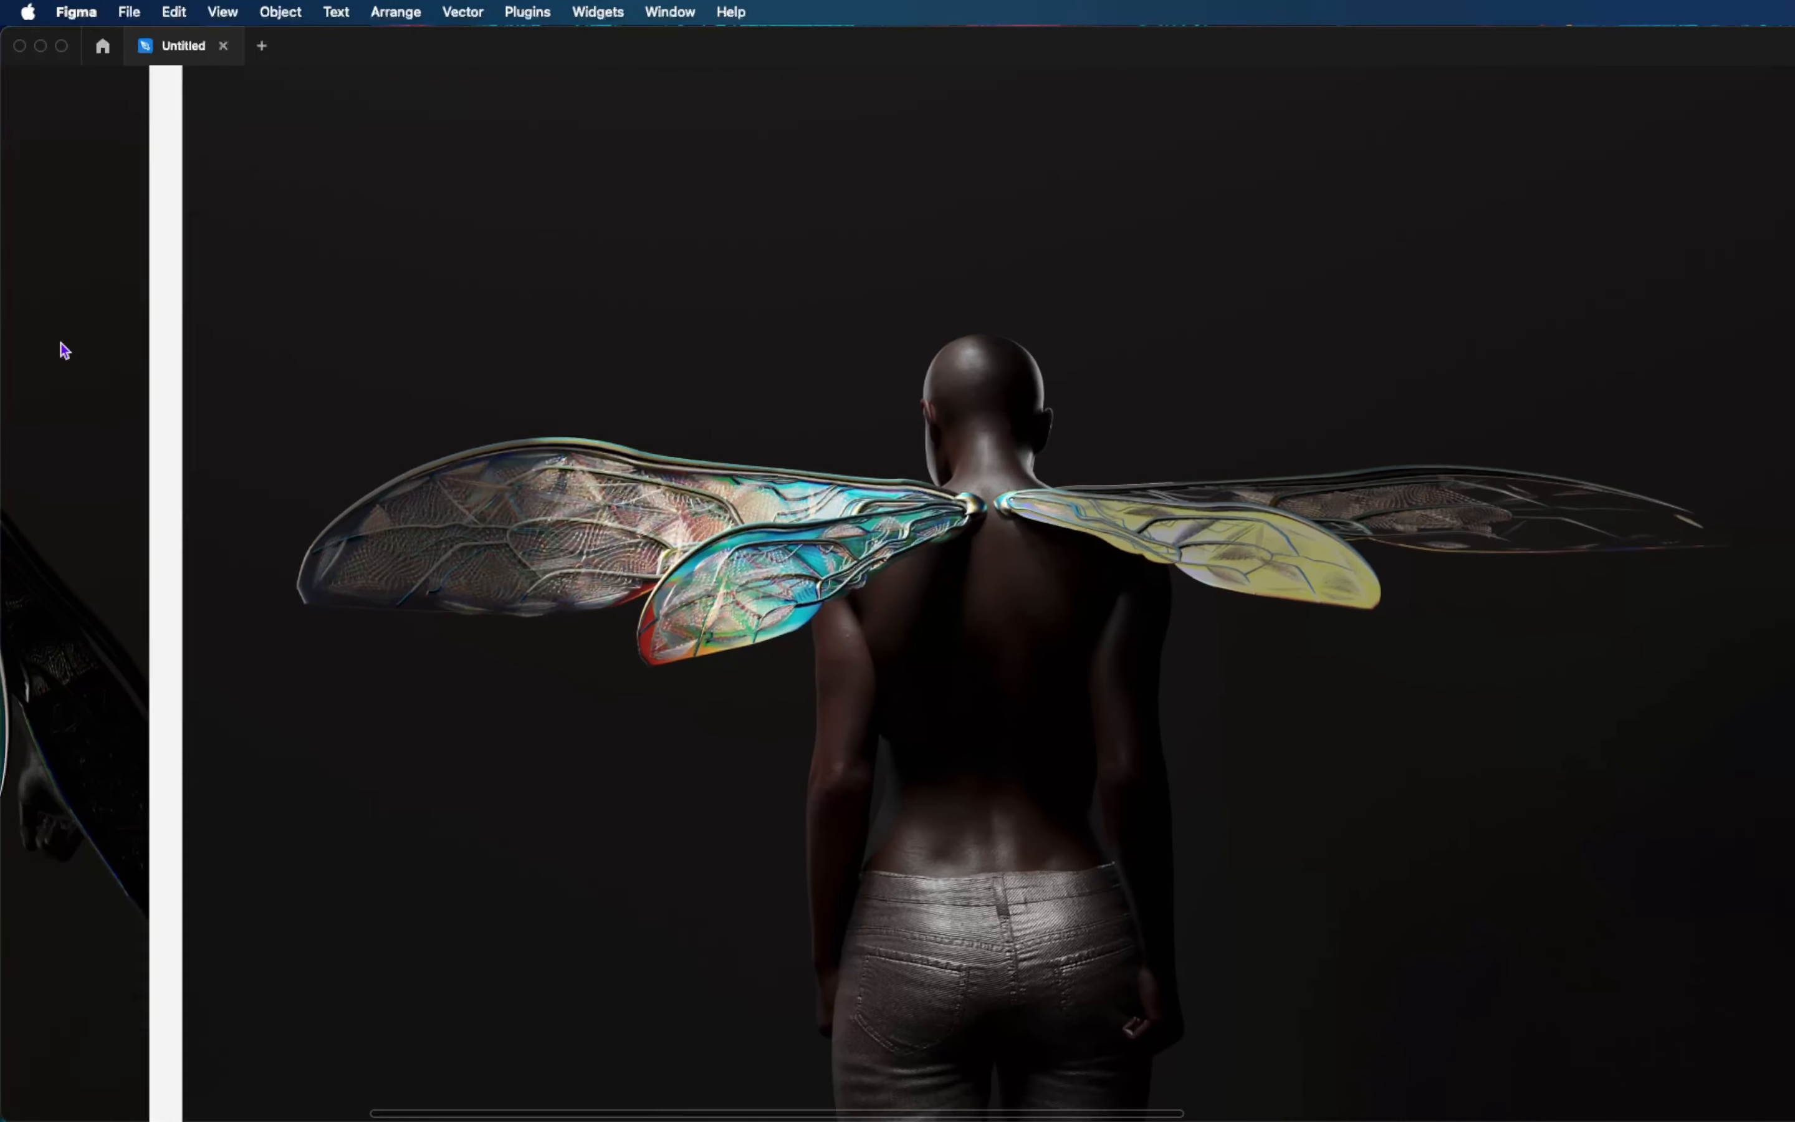
{"action": "scroll", "coordinate": [61, 342], "scroll_direction": "left", "scroll_amount": 9}
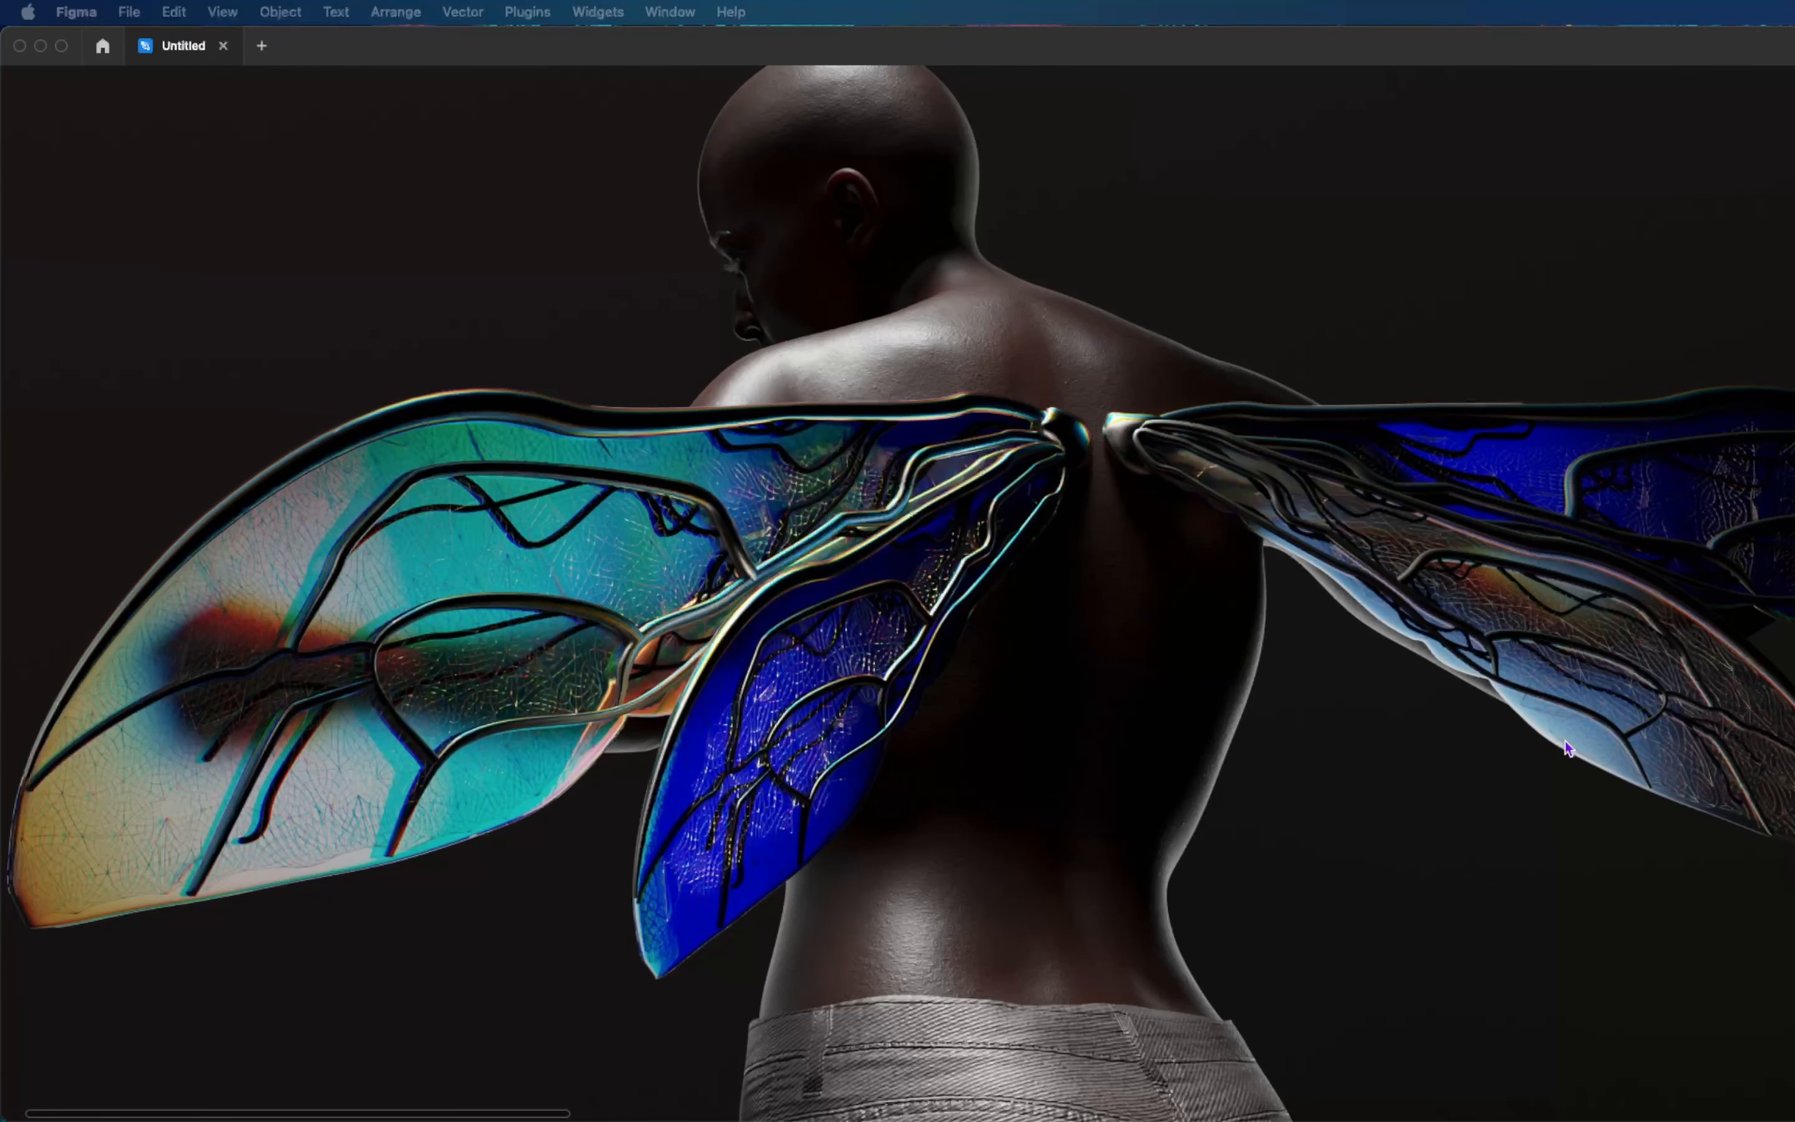